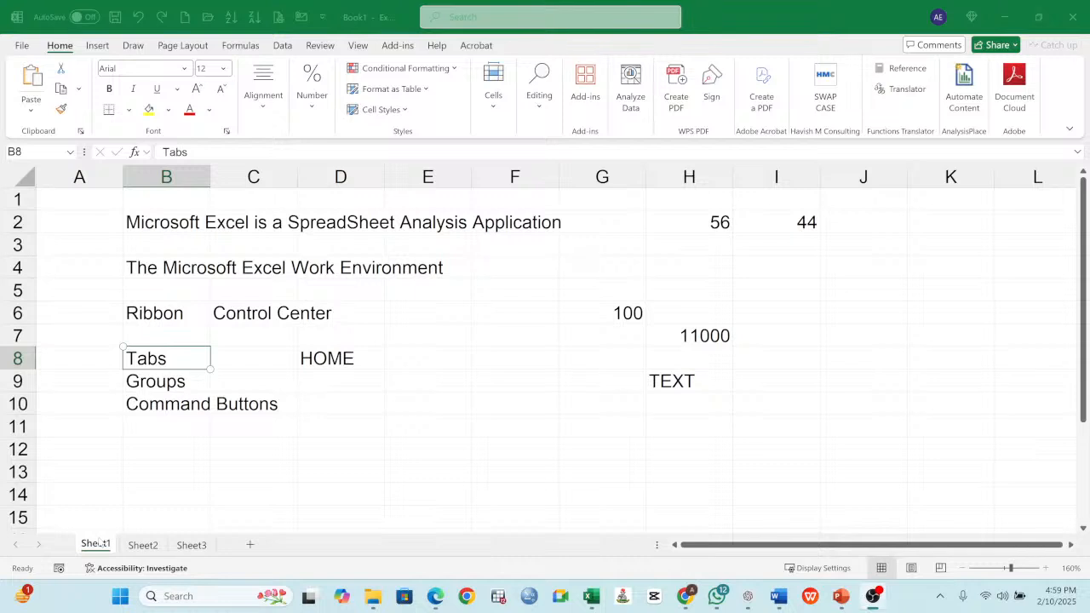
- Review the ribbon terms on Sheet1 and the copy, cut, paste and format painter entries with their shortcuts on Sheet2
key(Down)
key(Down)
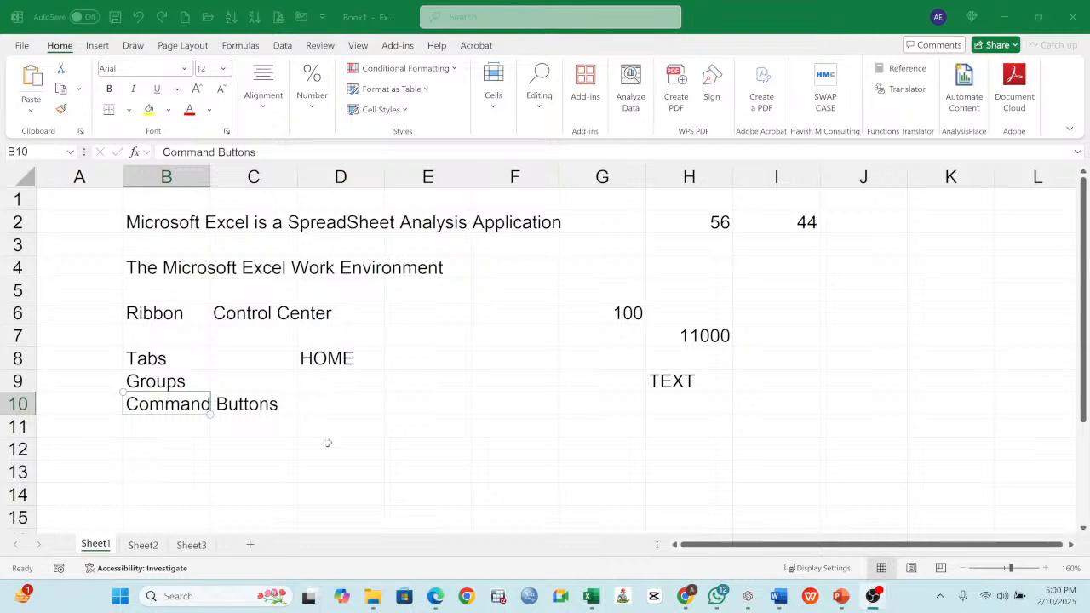
click(145, 546)
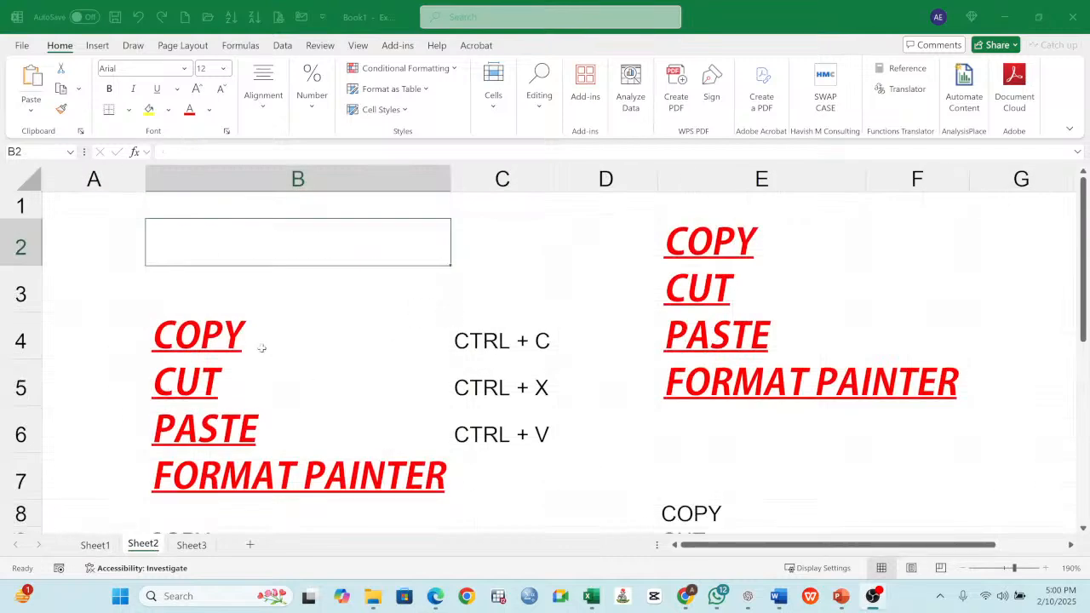
click(307, 329)
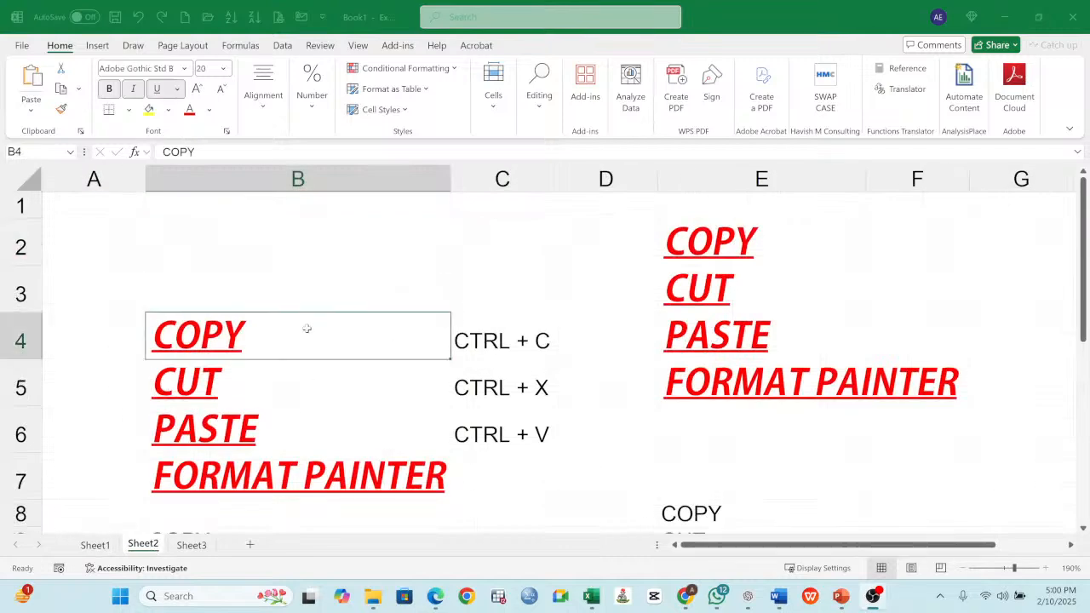
click(313, 381)
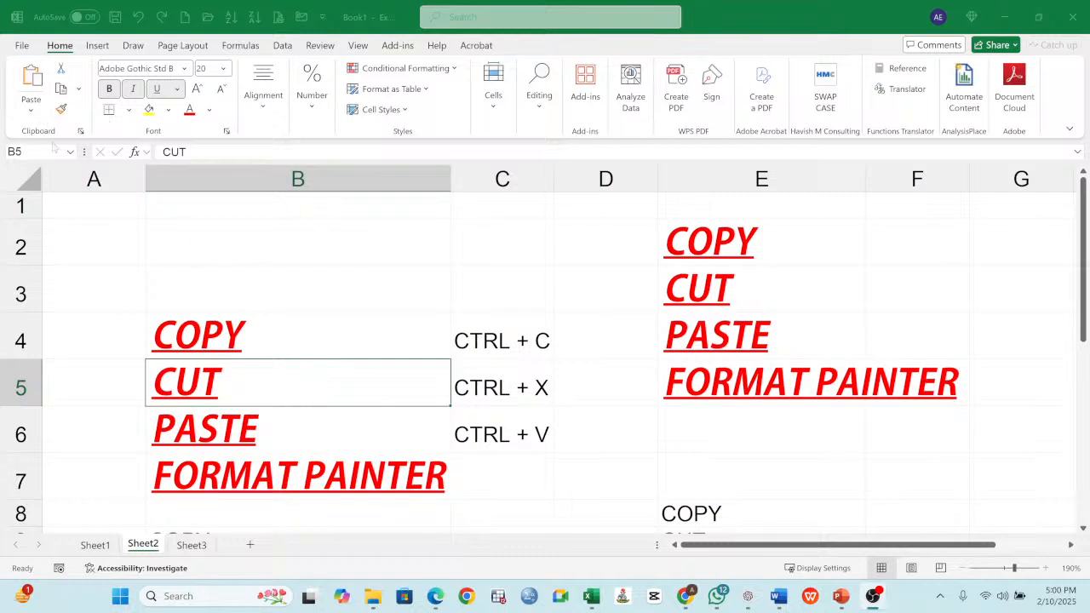
click(525, 338)
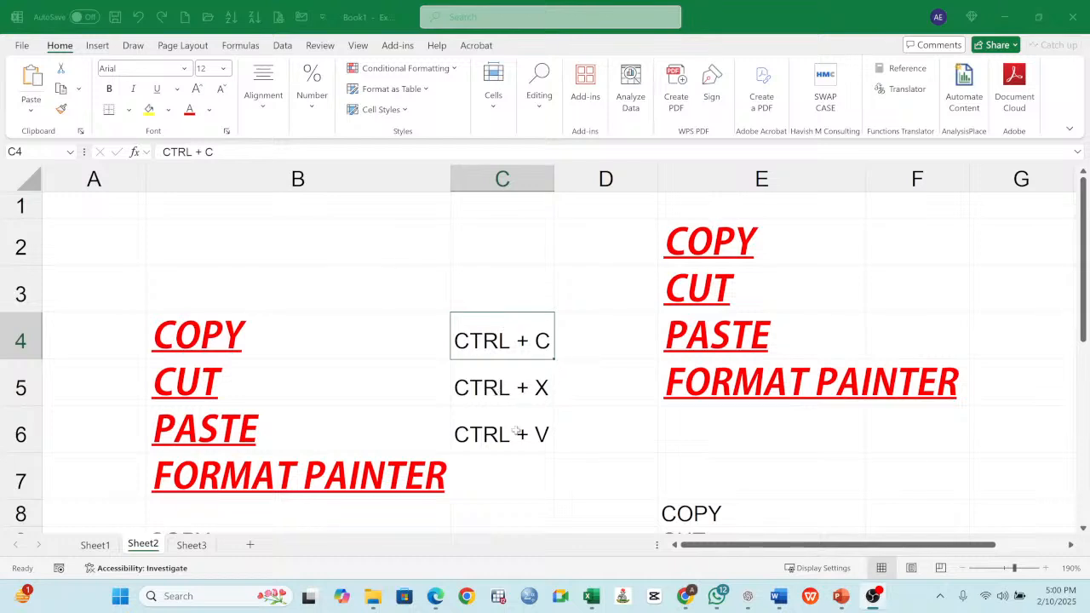
click(503, 390)
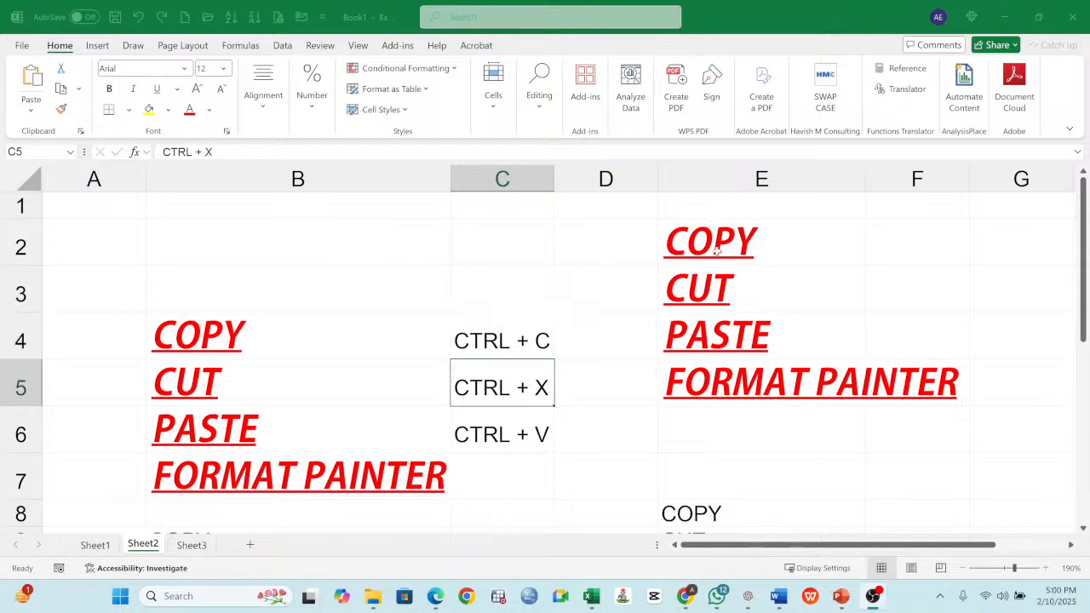
click(775, 244)
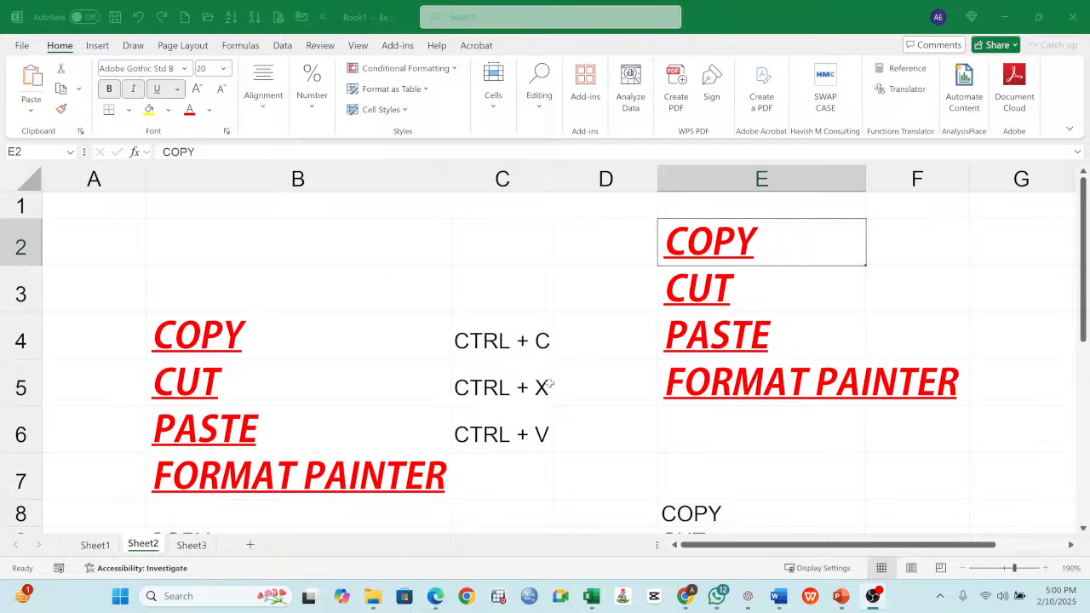
drag(511, 341, 511, 434)
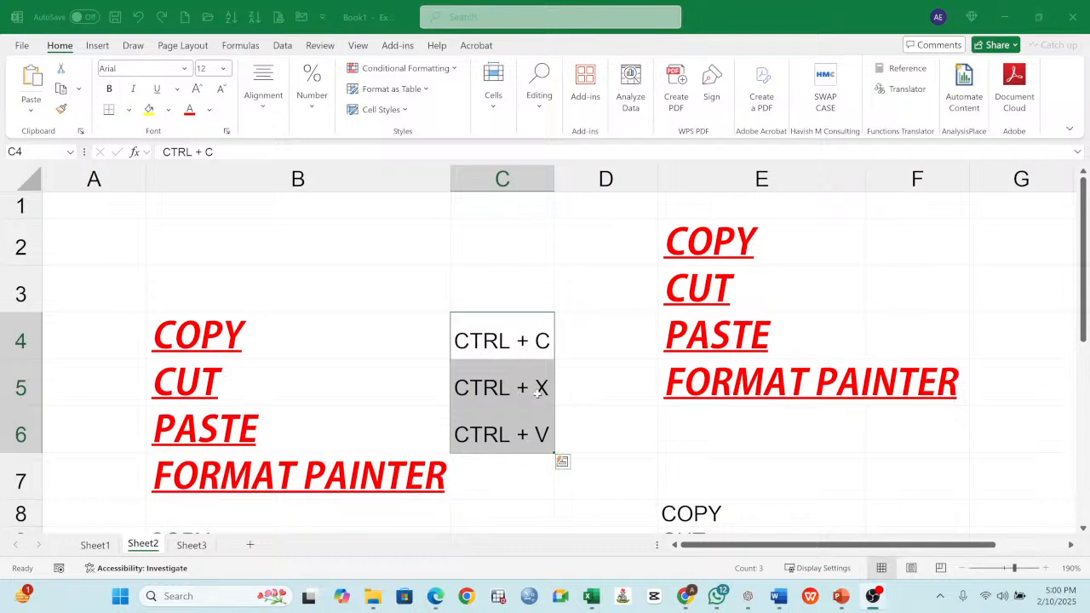
click(848, 253)
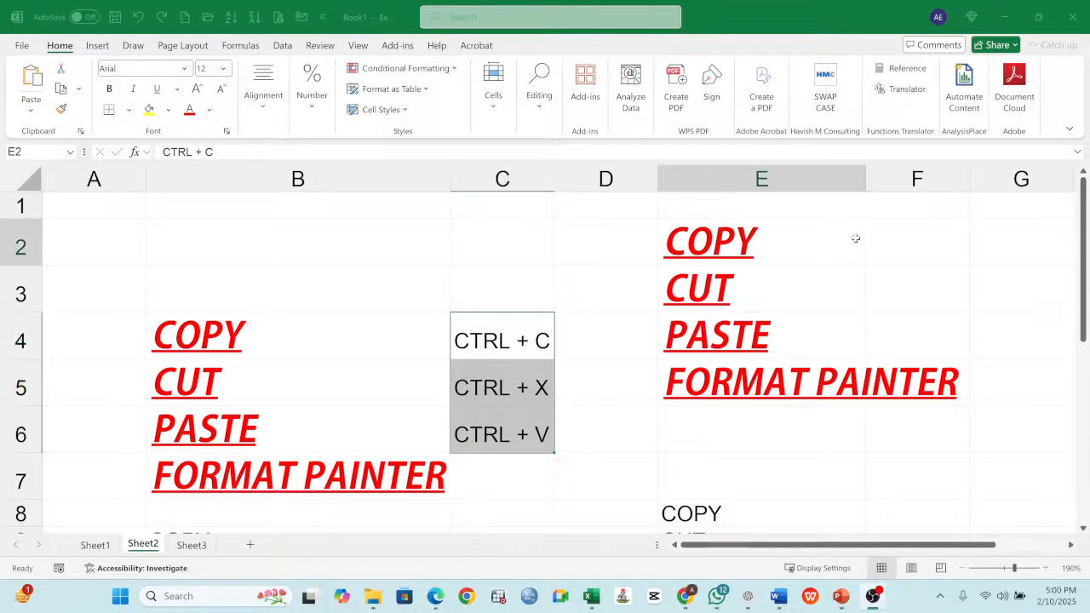
click(898, 379)
click(643, 398)
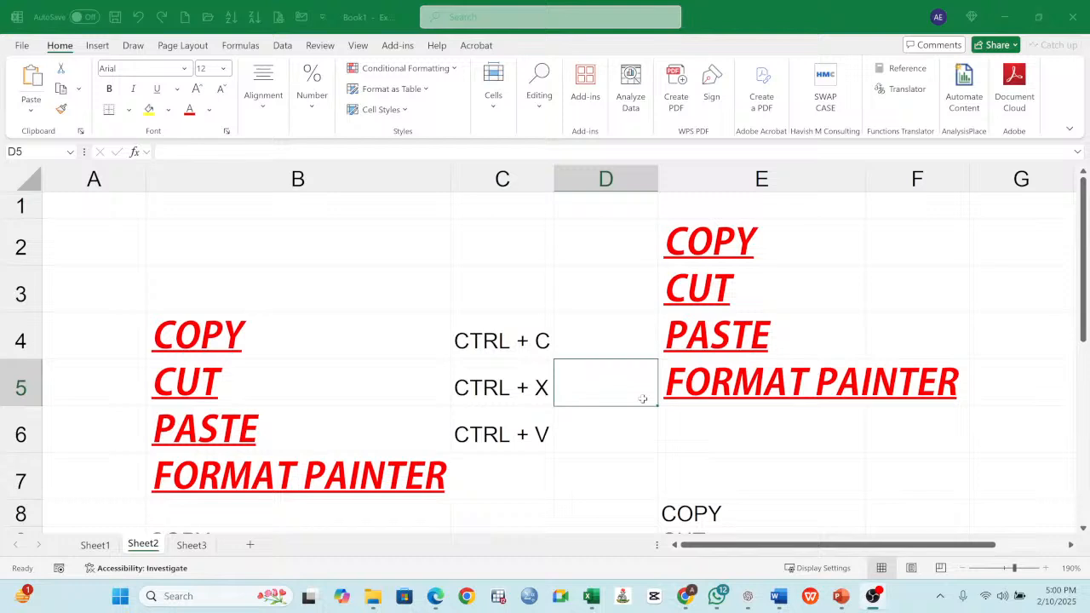
click(703, 396)
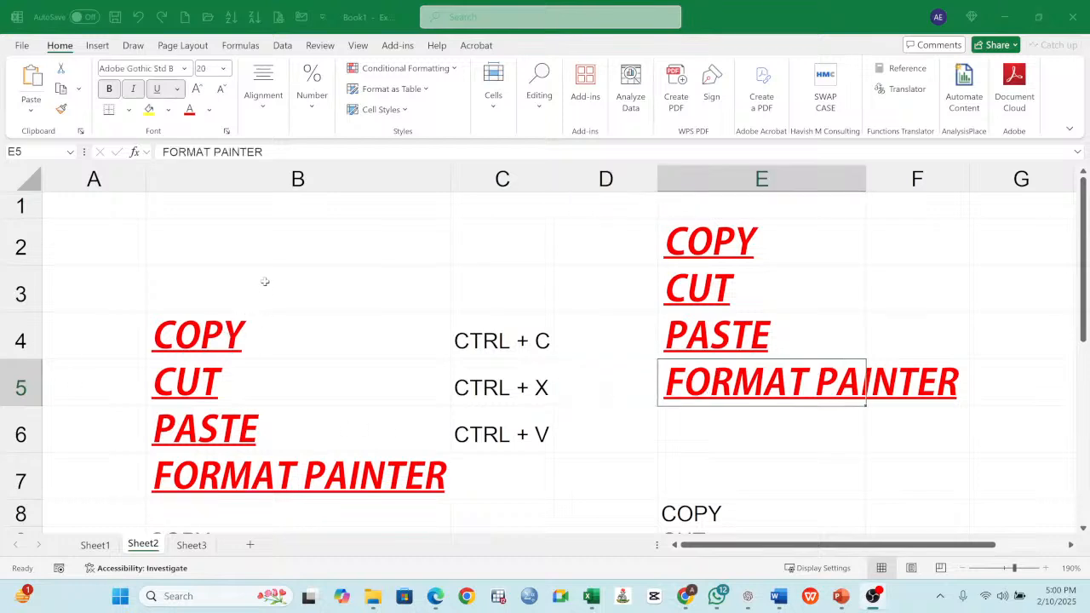
- Enter the heading SESSION 2 in cell B2 of Sheet3
click(197, 547)
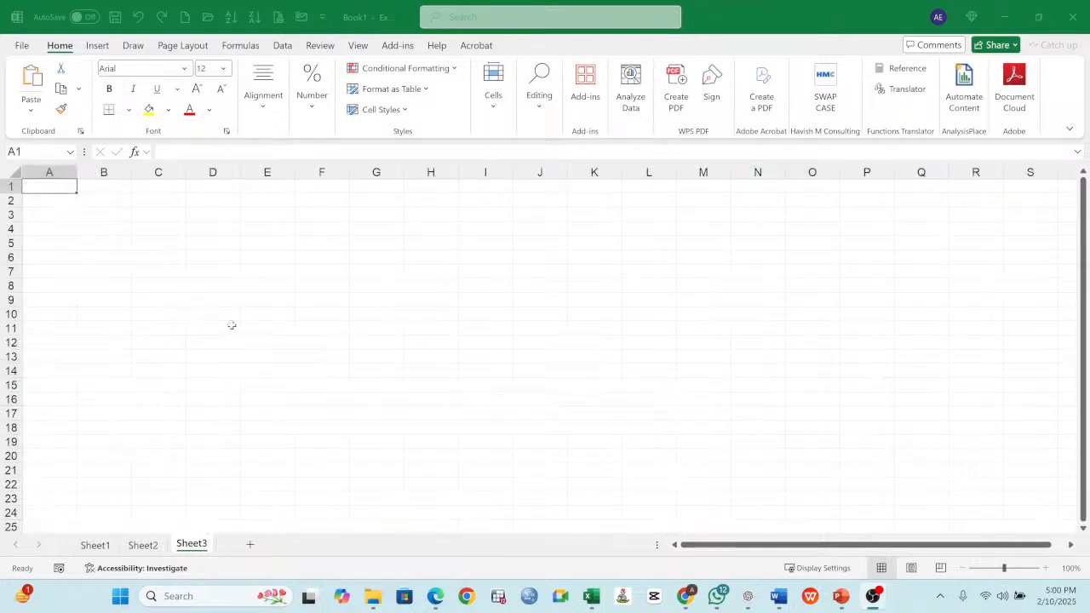
click(117, 201)
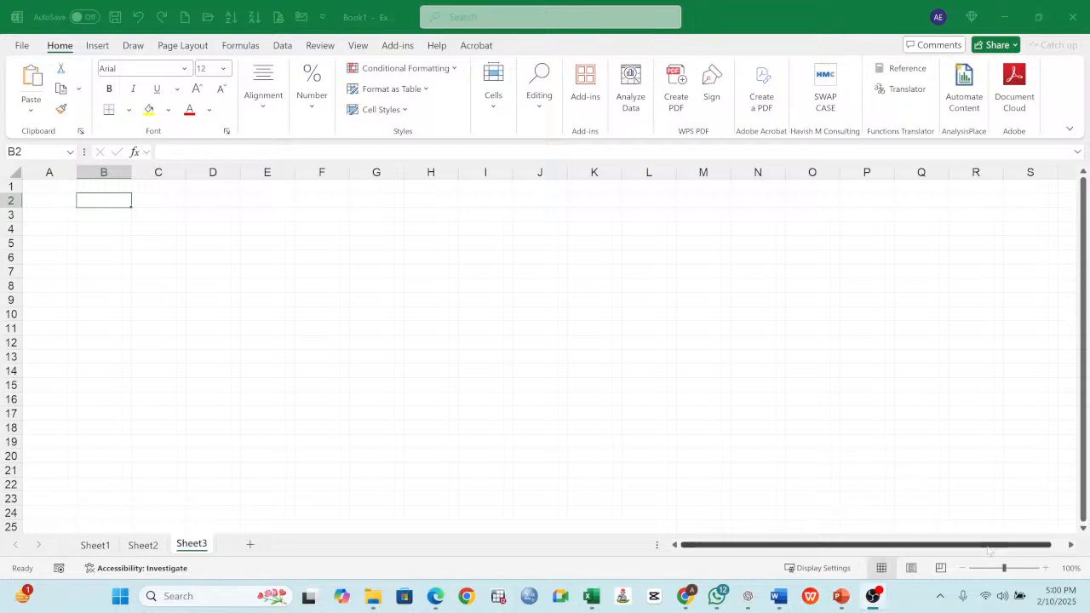
click(1045, 568)
click(1045, 568)
click(1045, 568)
click(1045, 568)
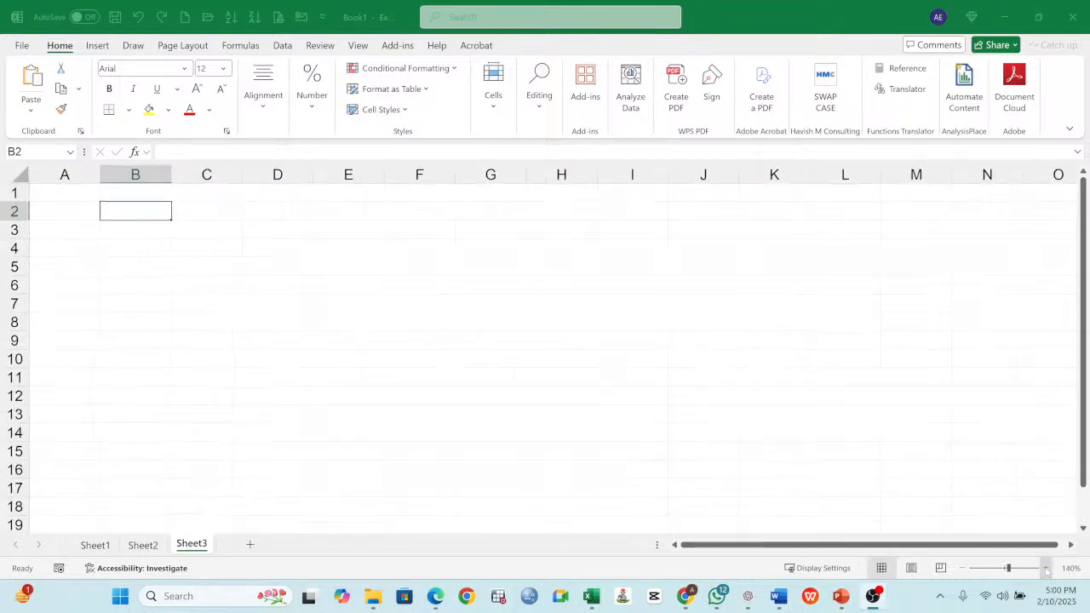
click(1045, 568)
click(1045, 568)
click(1045, 568)
click(1045, 568)
click(1045, 569)
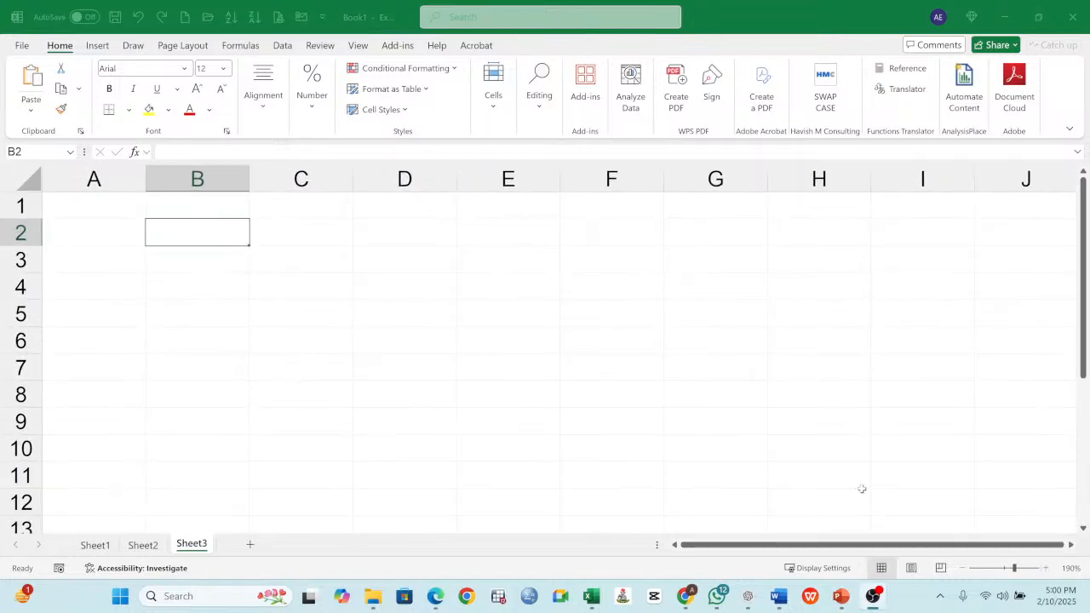
text(s)
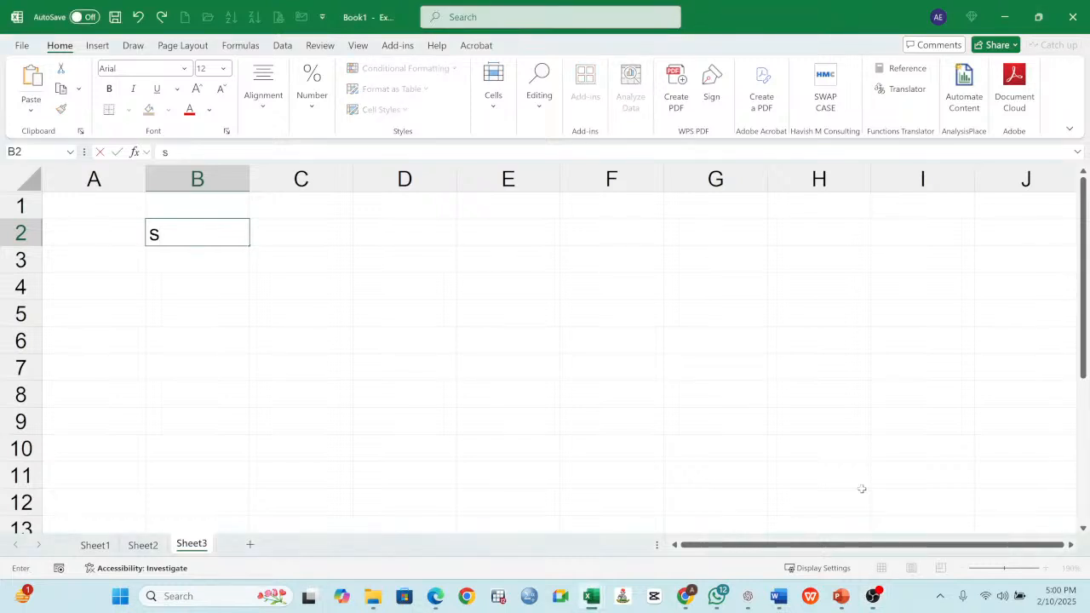
key(BackSpace)
text(SESSION)
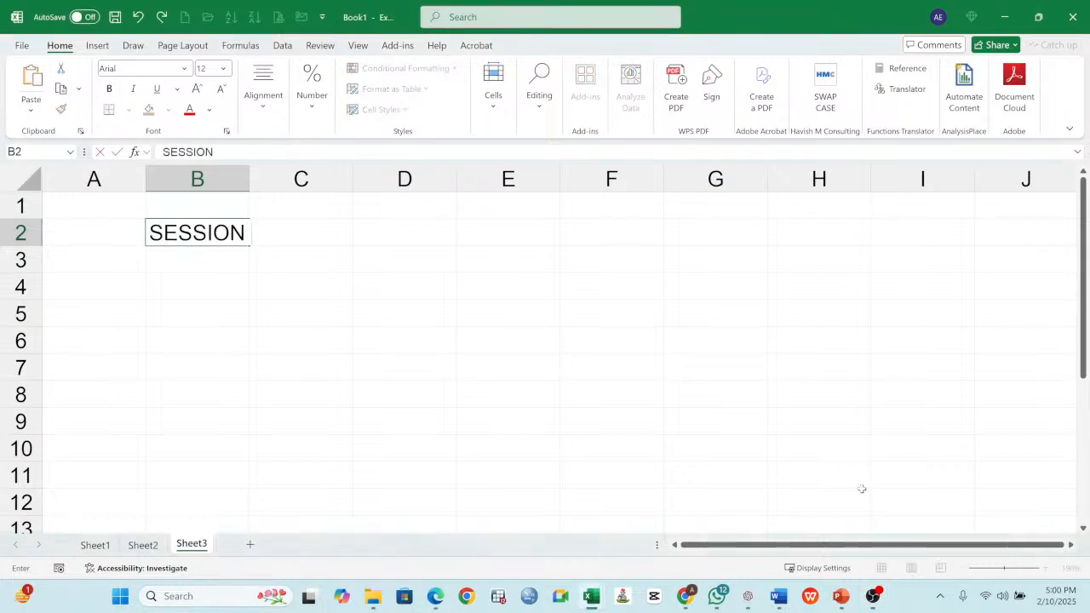
text( 2)
key(Return)
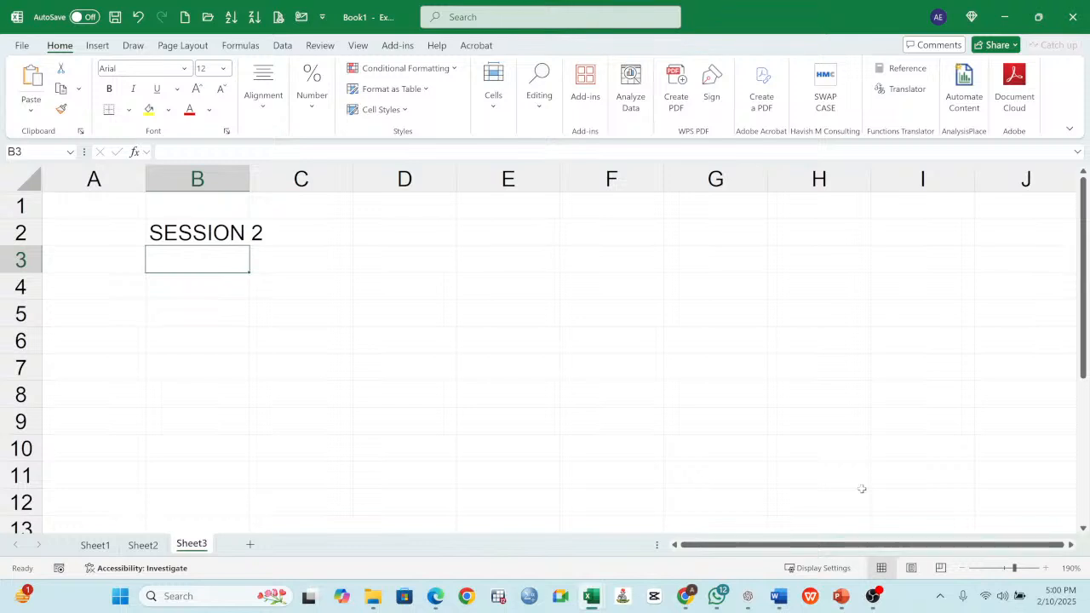
- Enter TEXT ALIGNMENT in cell B4 as the first topic, leaving a blank row below the heading
key(Return)
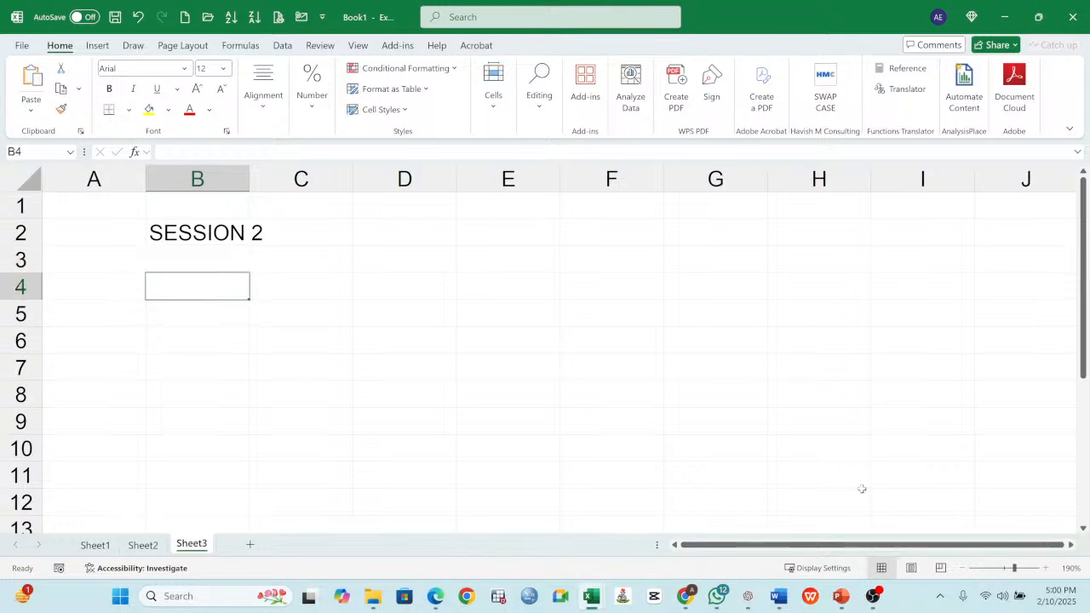
text(TE)
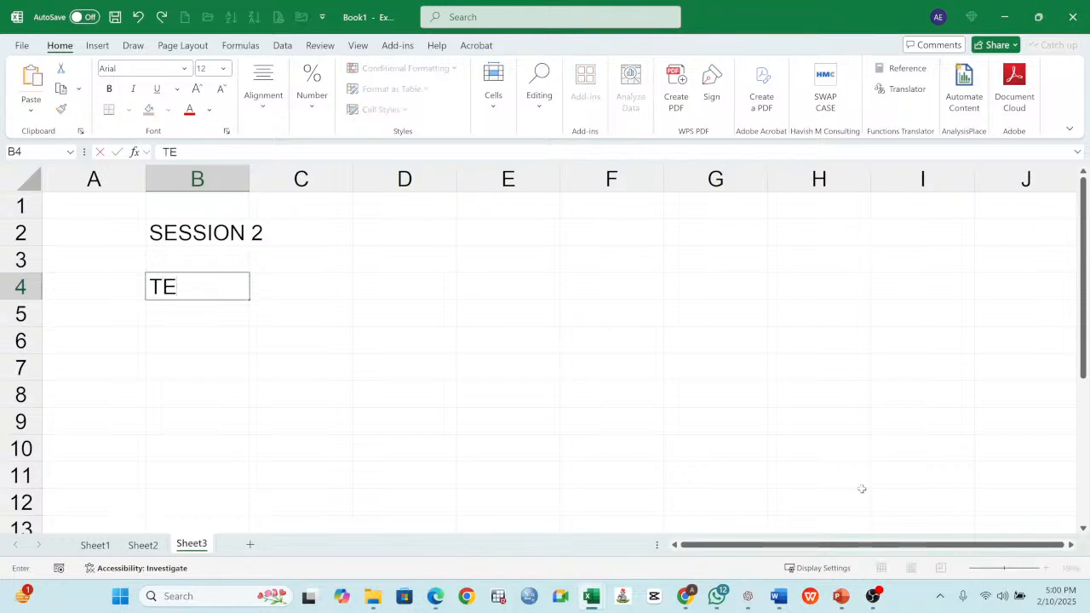
text(XT ALIGNMENT)
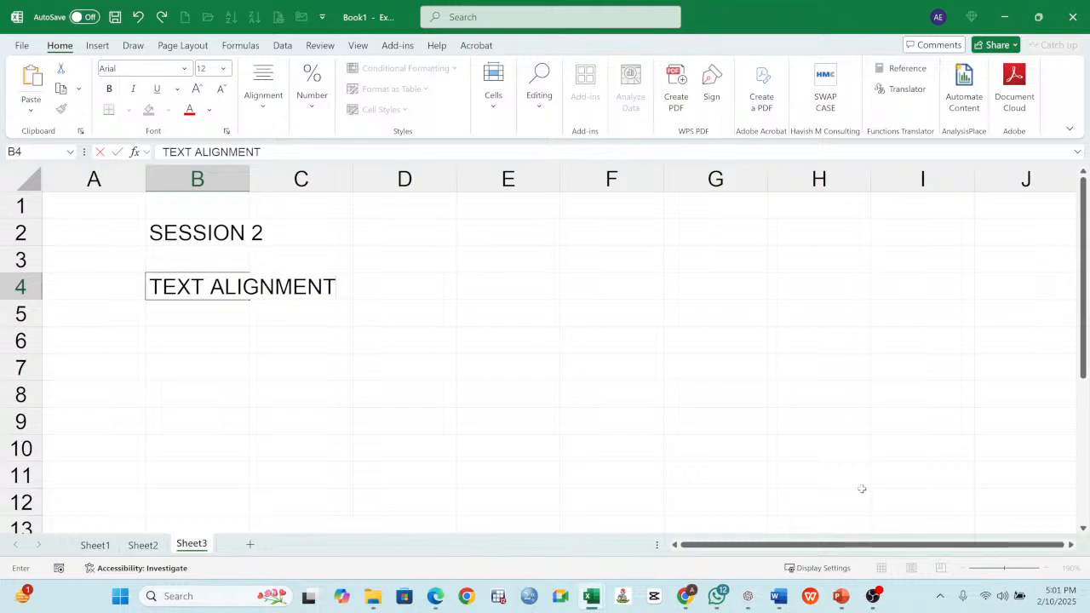
key(Return)
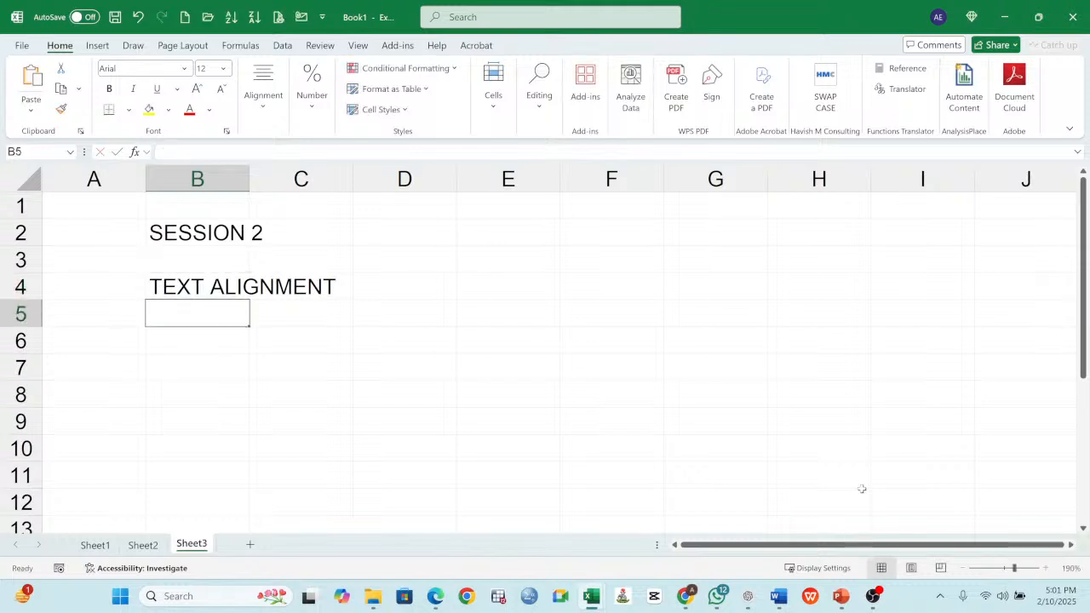
- Enter TEXT FORMATING in cell B5 as the second topic of the session list
text(FOR)
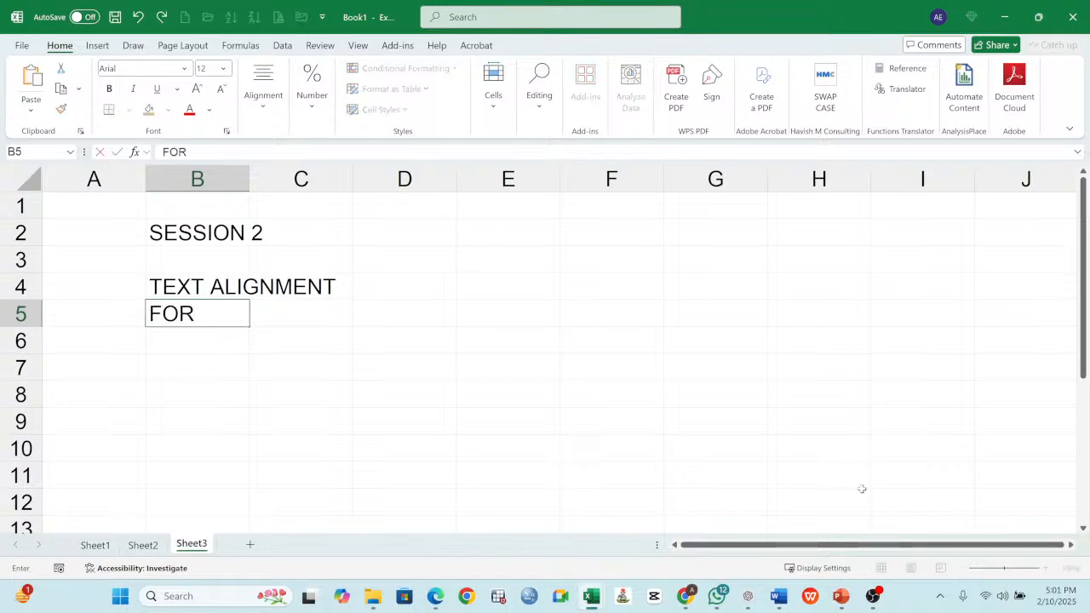
text(MAT)
key(BackSpace)
key(BackSpace)
key(BackSpace)
key(BackSpace)
key(BackSpace)
key(BackSpace)
text(TEXT FORM)
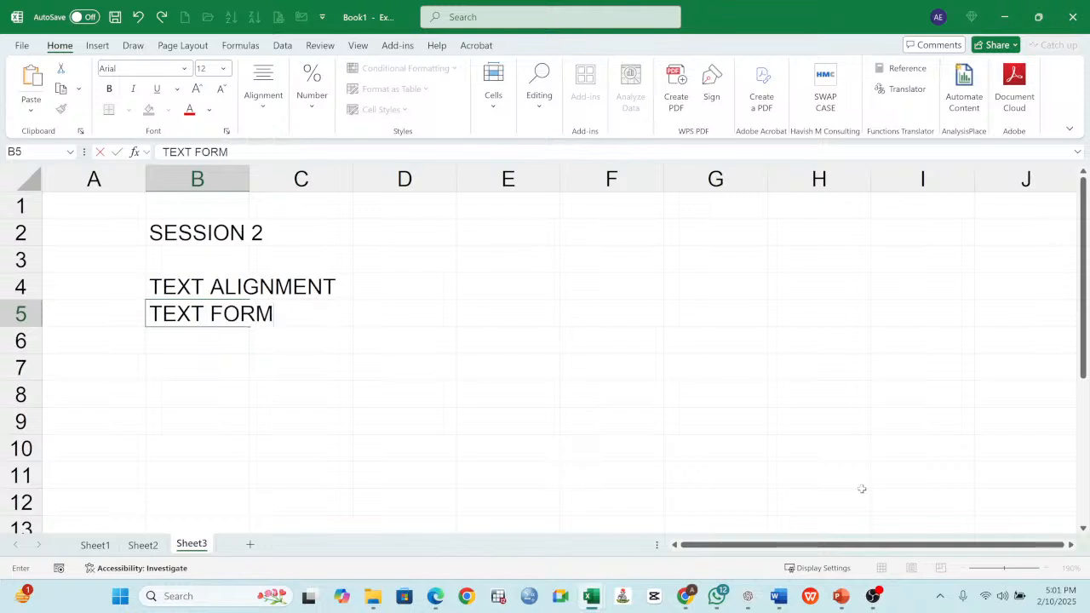
text(ATING)
key(Return)
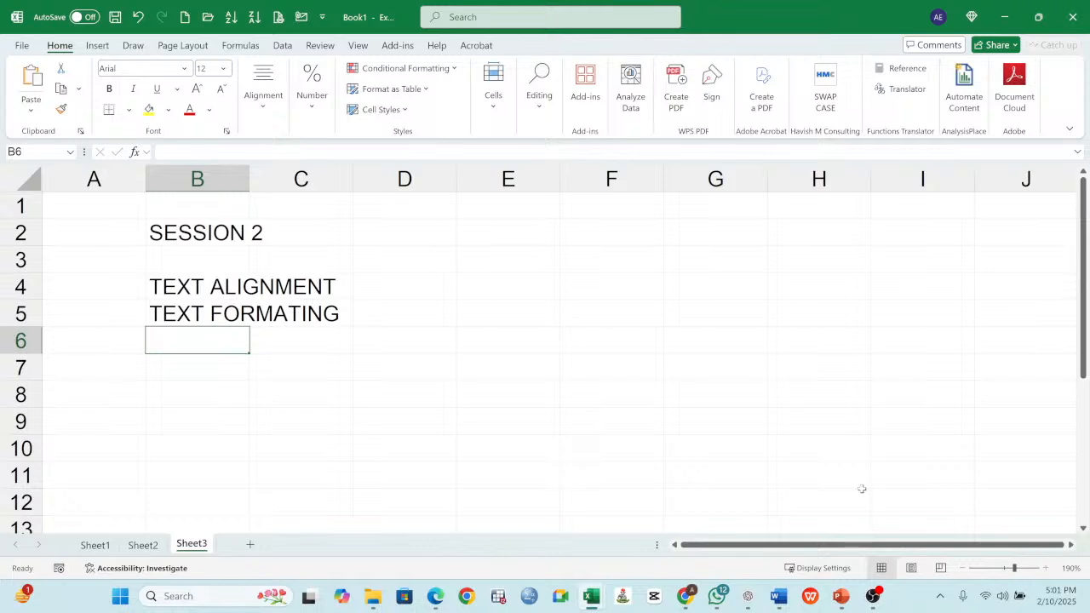
- Add the topics NUMBER FORMATING in cell B6 and CELL FORMATING in cell B7
text(NUMBER FORMATING)
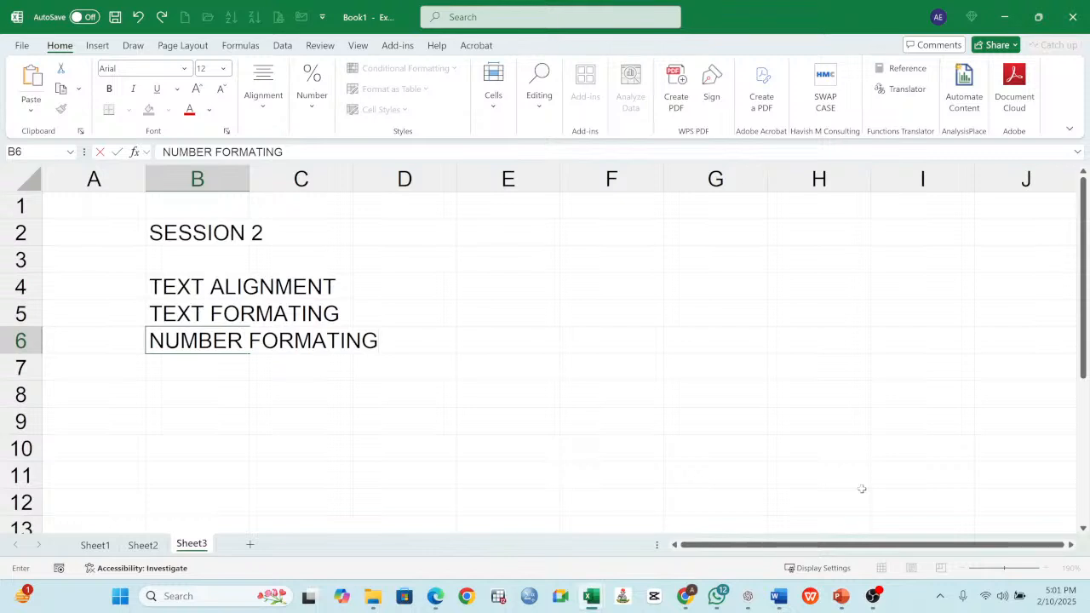
key(Return)
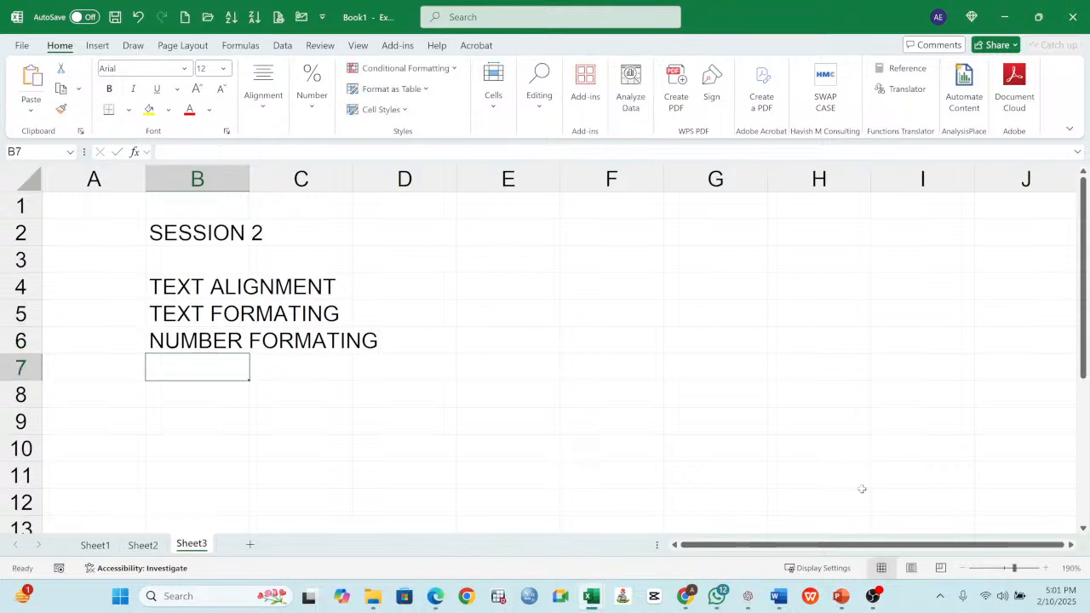
text(CELL)
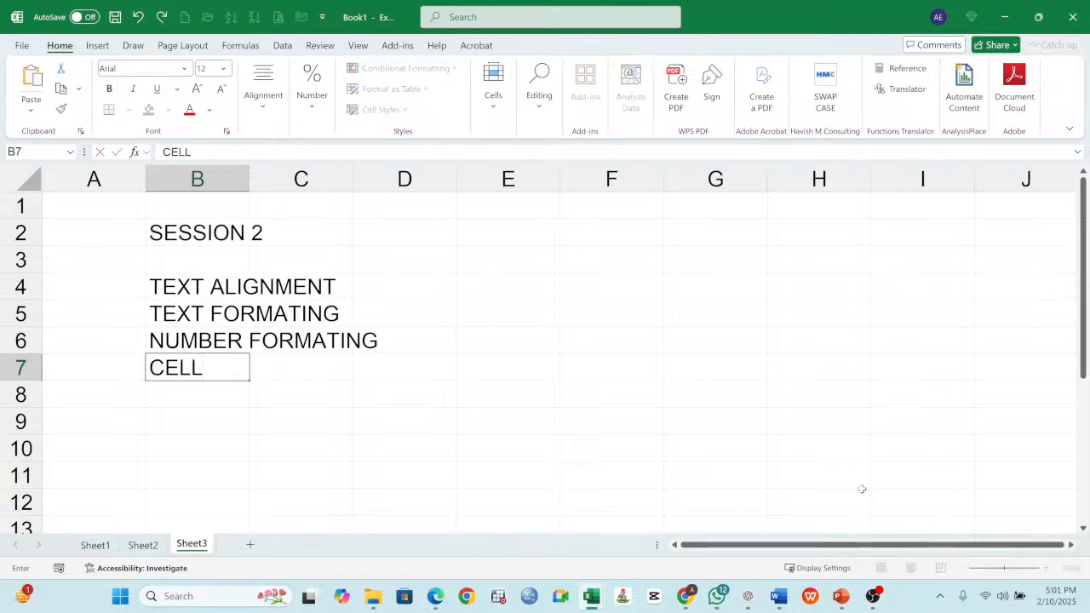
text( FORMATI)
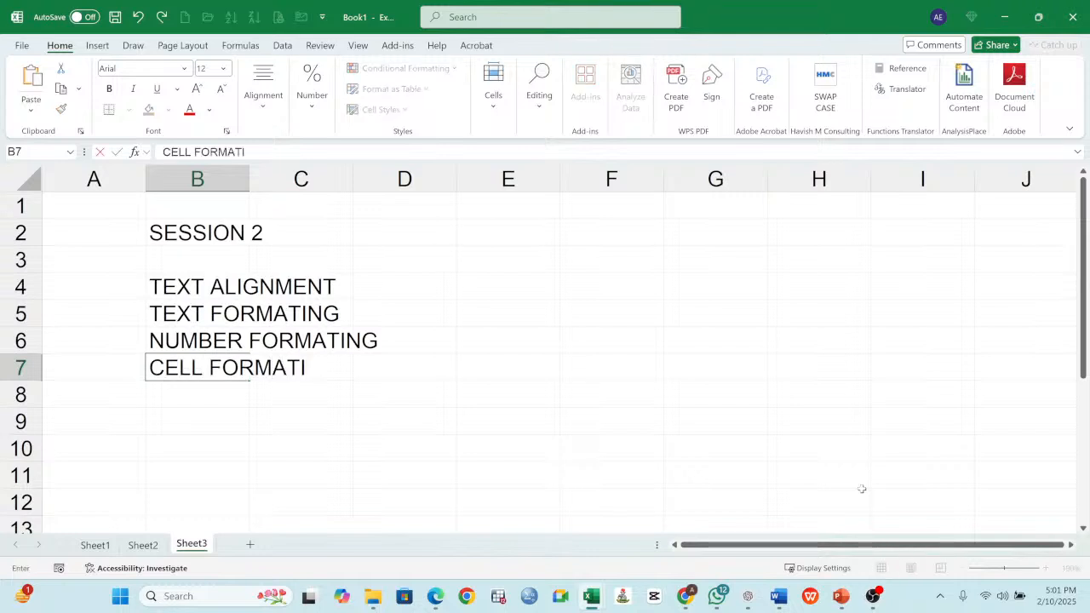
text(NG)
key(Return)
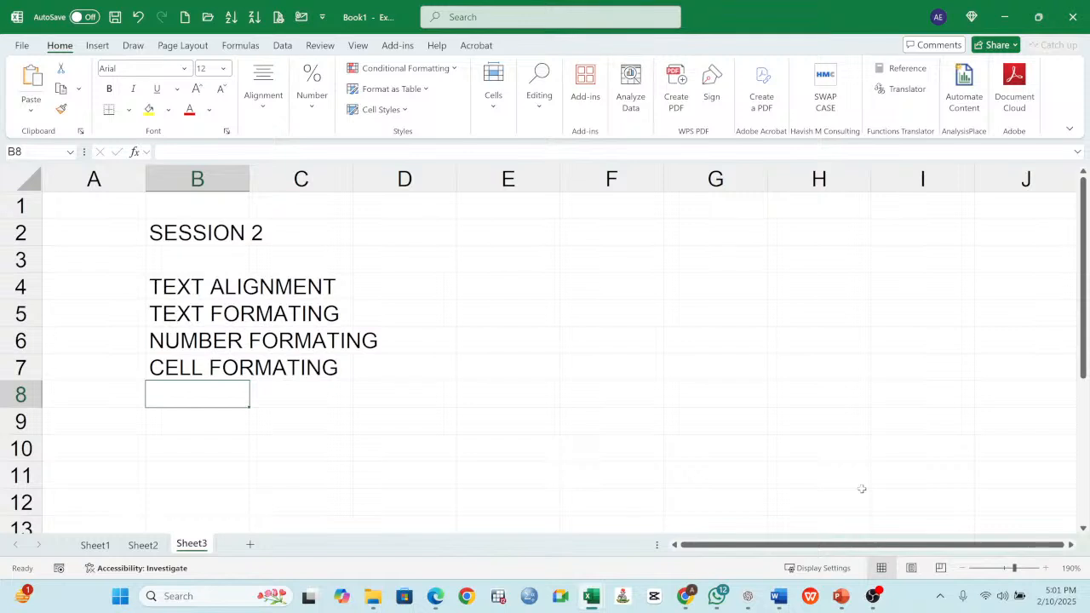
- Enter TABLE FORMATING in cell B8 as the next topic in the list
text(TABLE T)
key(BackSpace)
text(FORMATING)
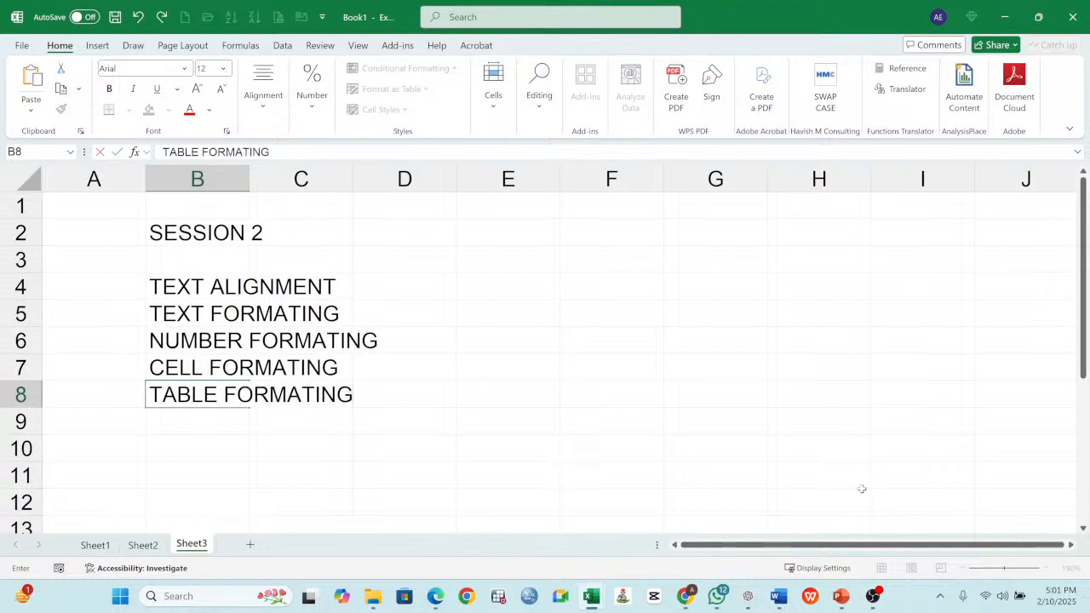
key(Return)
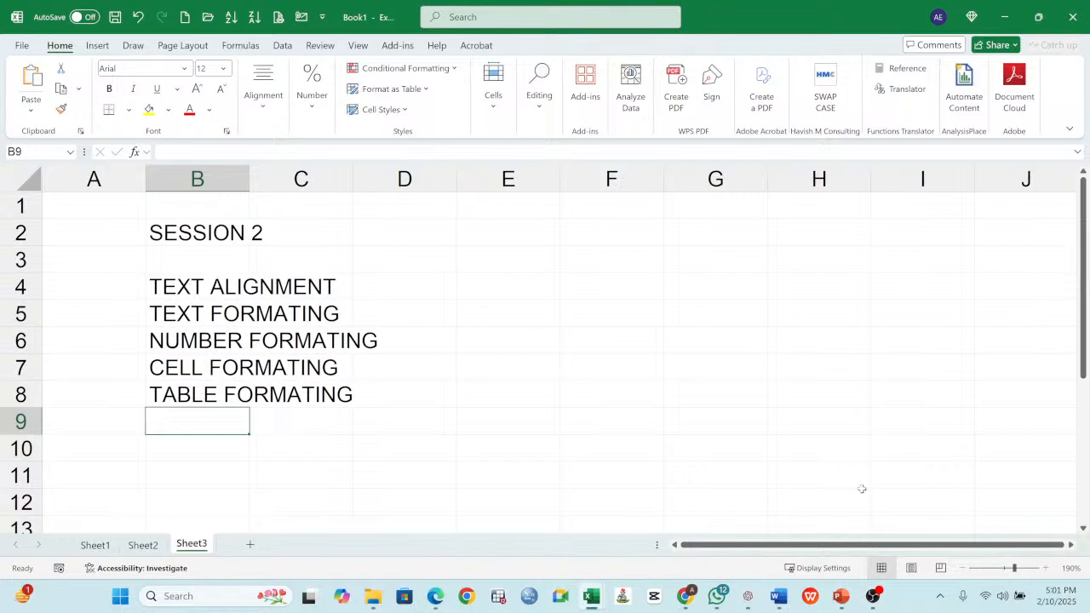
- Enter CONDITIONAL FORMATING in cell B9 as the last topic of the session list
text(CON)
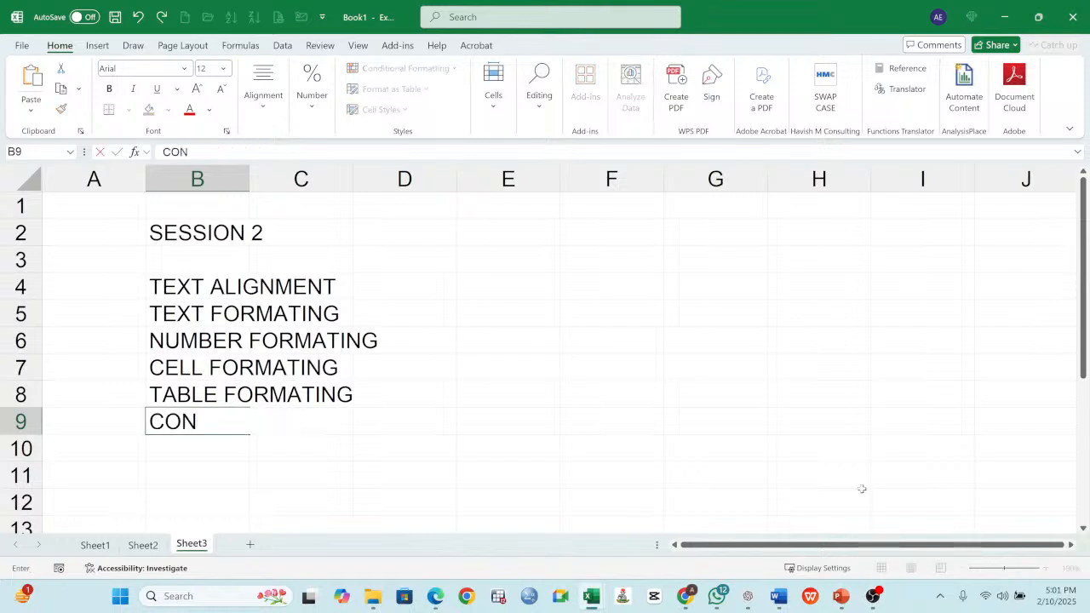
text(DITIONAT)
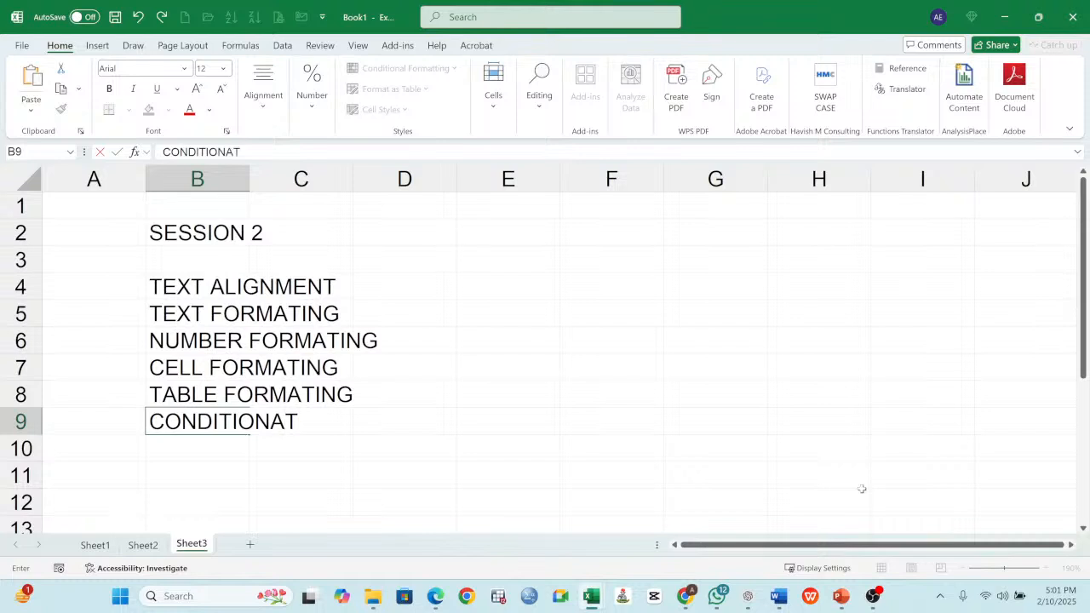
text(IONAL)
key(BackSpace)
key(BackSpace)
key(BackSpace)
key(BackSpace)
key(BackSpace)
key(BackSpace)
text(L FORM)
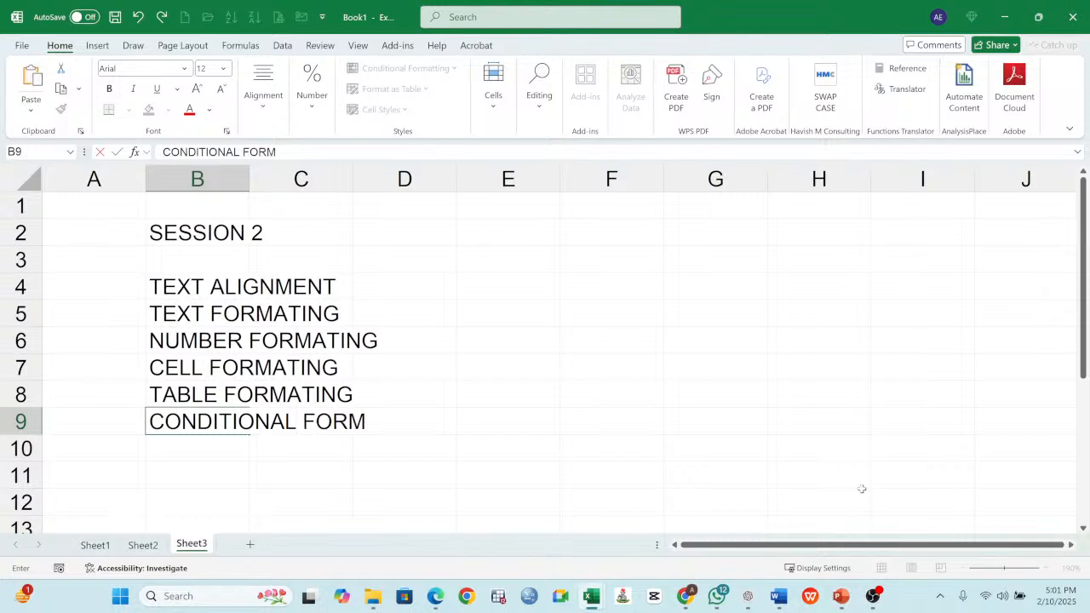
text(ATING)
key(Return)
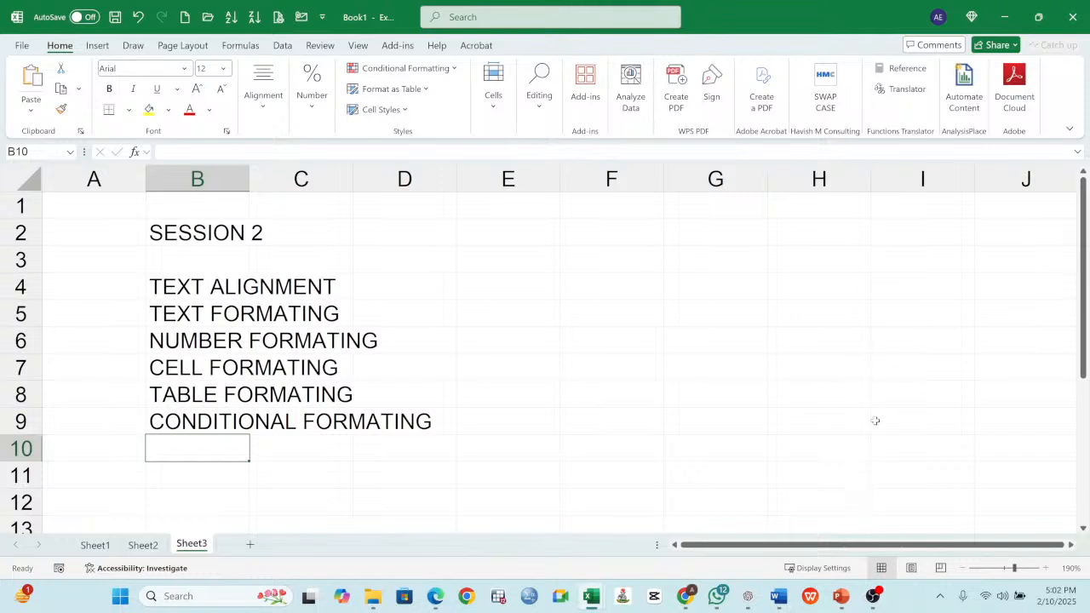
drag(185, 289, 215, 415)
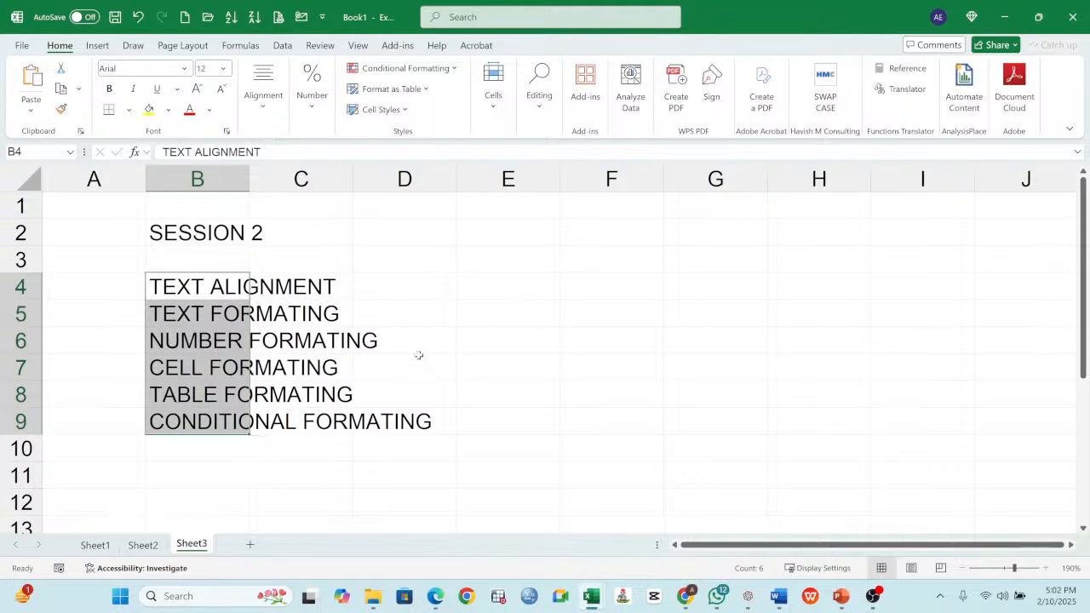
drag(185, 292, 194, 418)
click(502, 281)
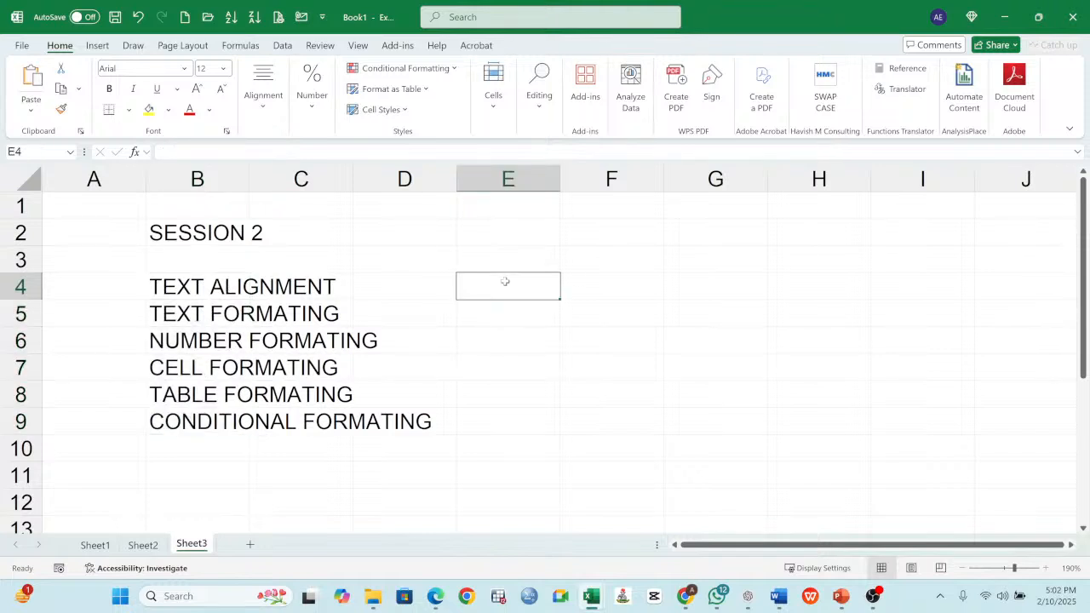
- Make the SESSION 2 heading in cell B2 bold
click(150, 227)
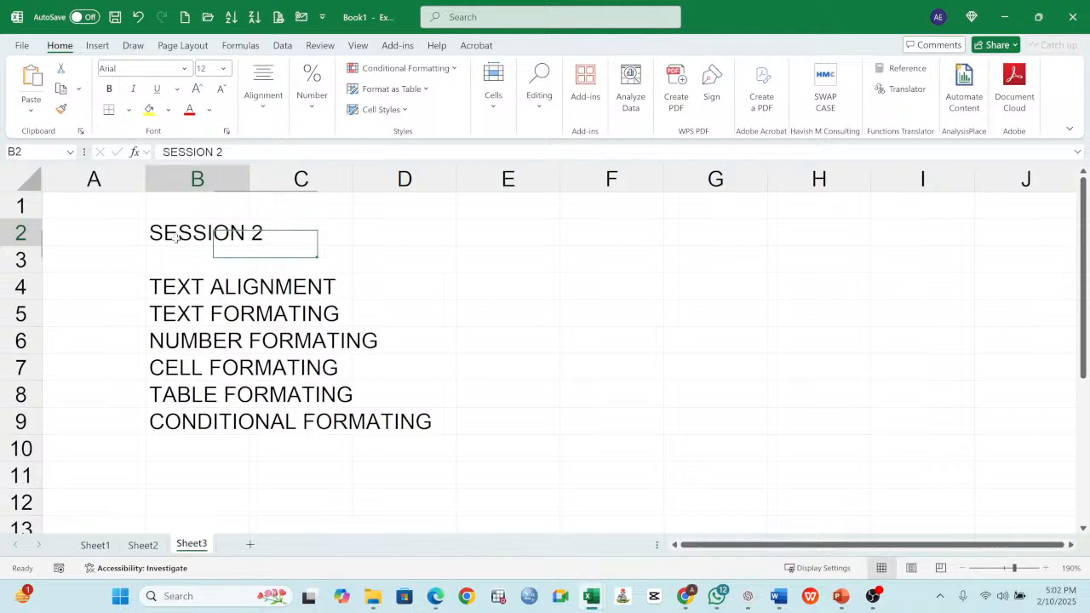
click(109, 88)
click(562, 286)
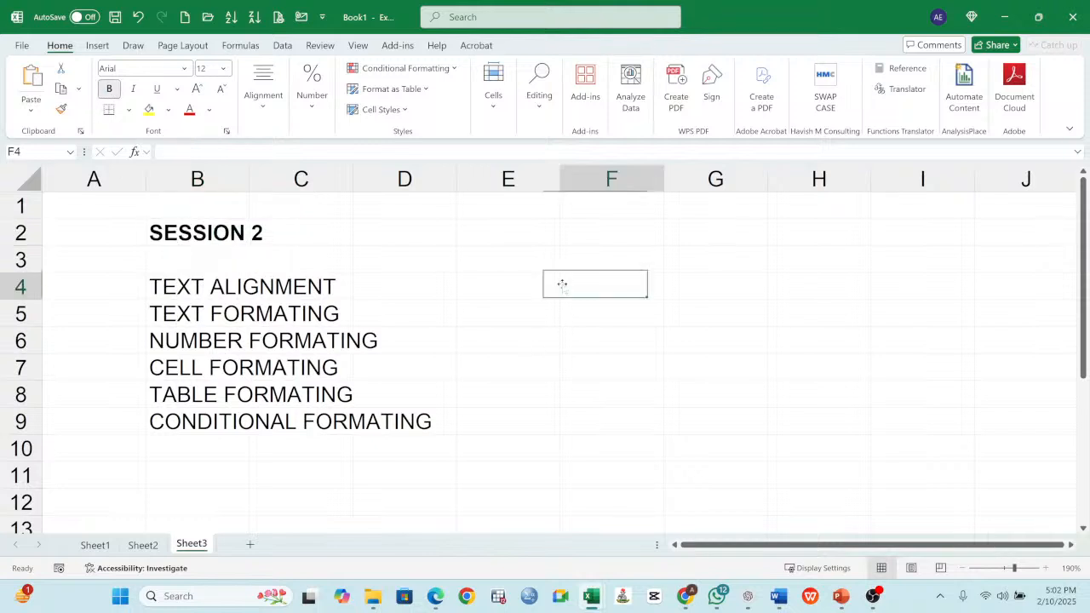
- Enter the number 1000 in cell E3 as a number alignment example
click(518, 260)
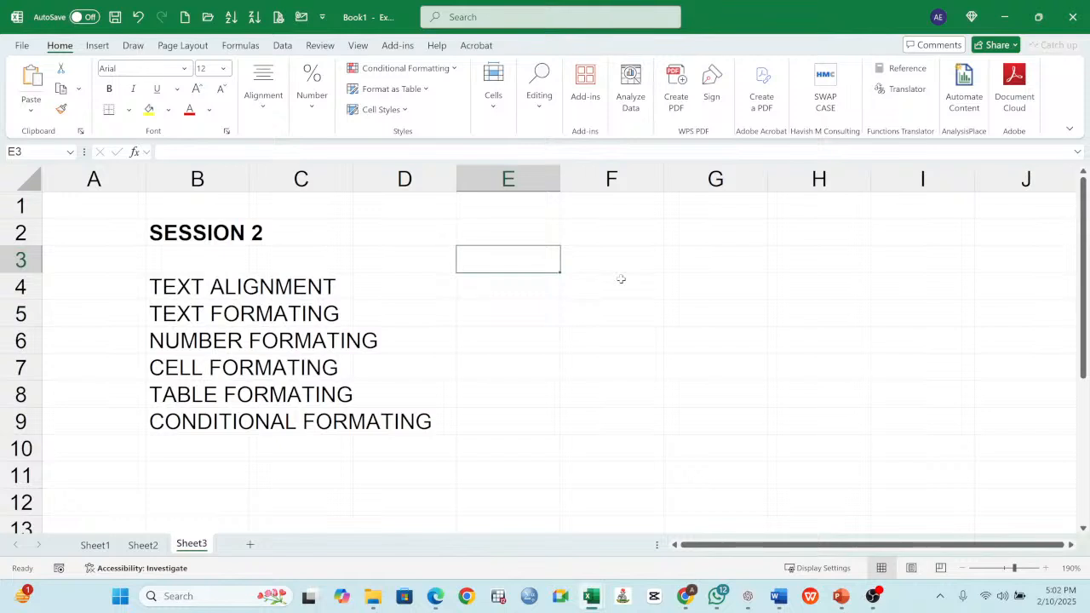
text(1000)
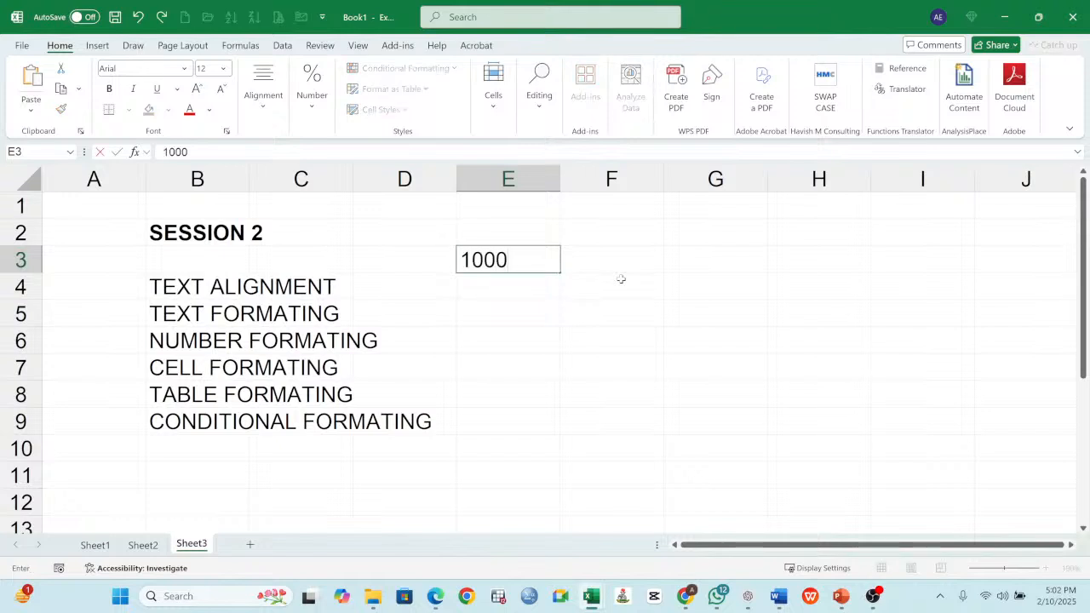
key(Return)
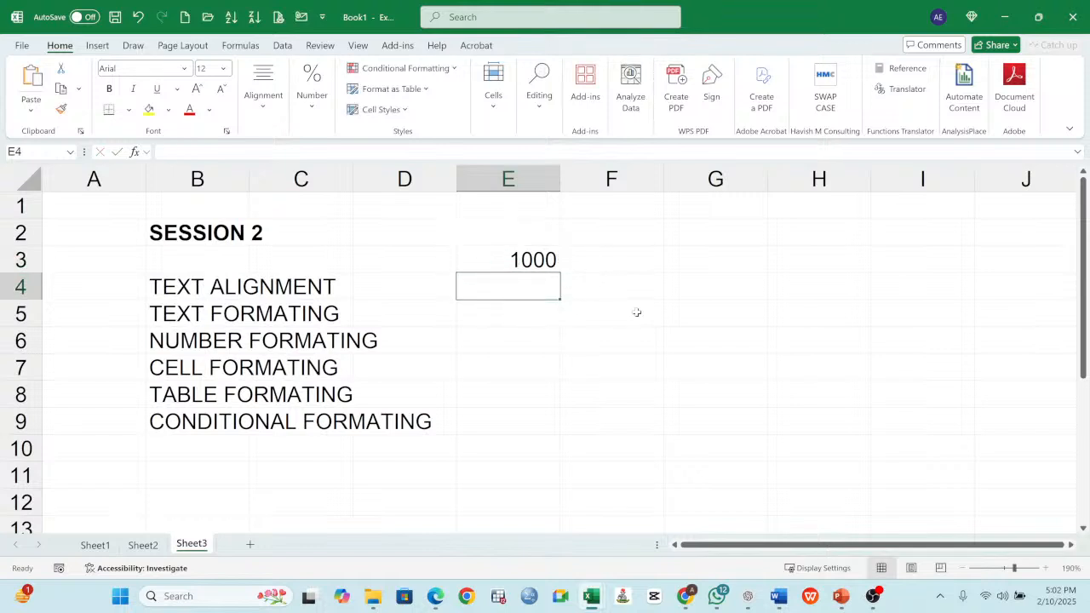
- Enter the note "Numbers are right aligned in Excel" in cell E4, below the sample number
text(Number)
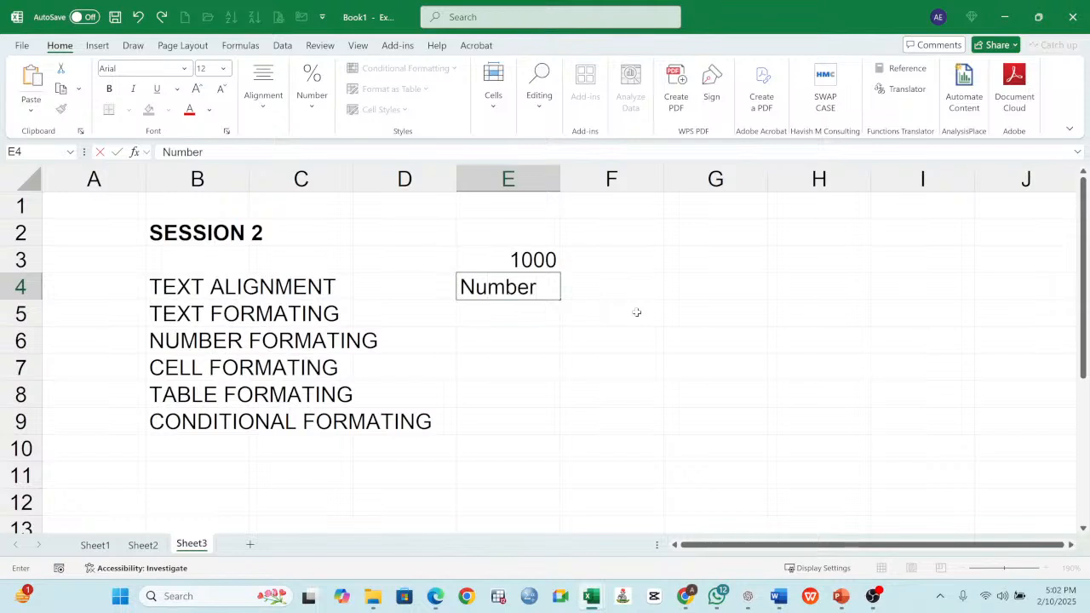
text(s are righ)
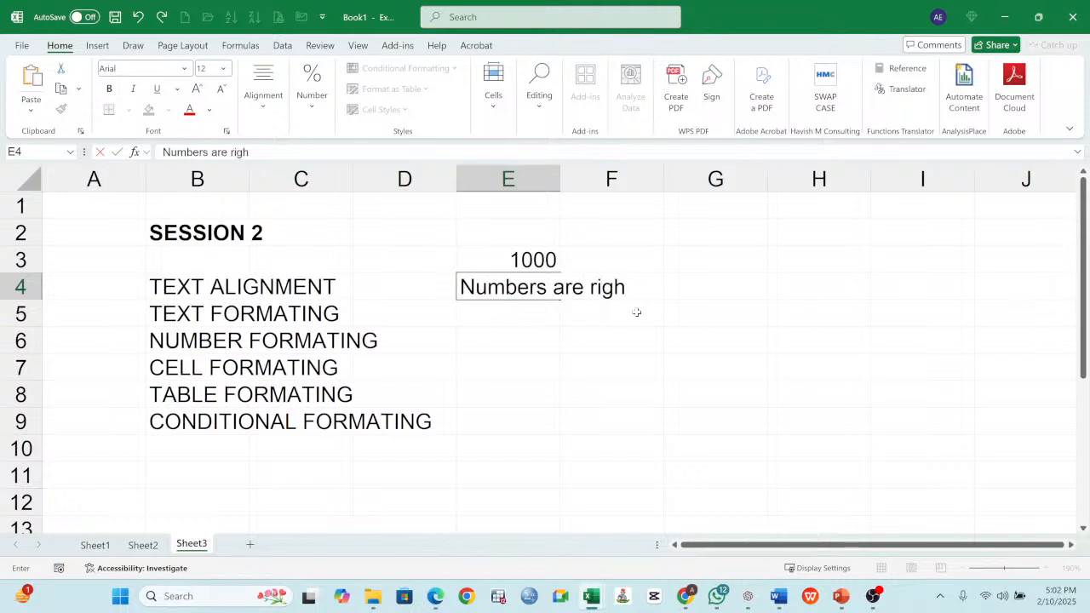
text(t aligne)
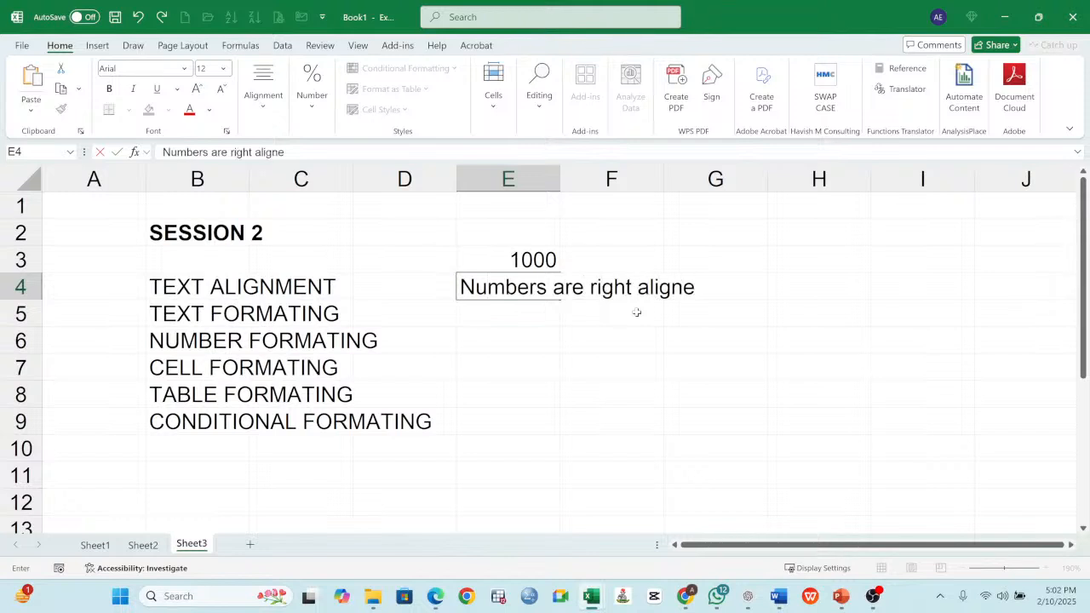
key(BackSpace)
text(ed in Ex)
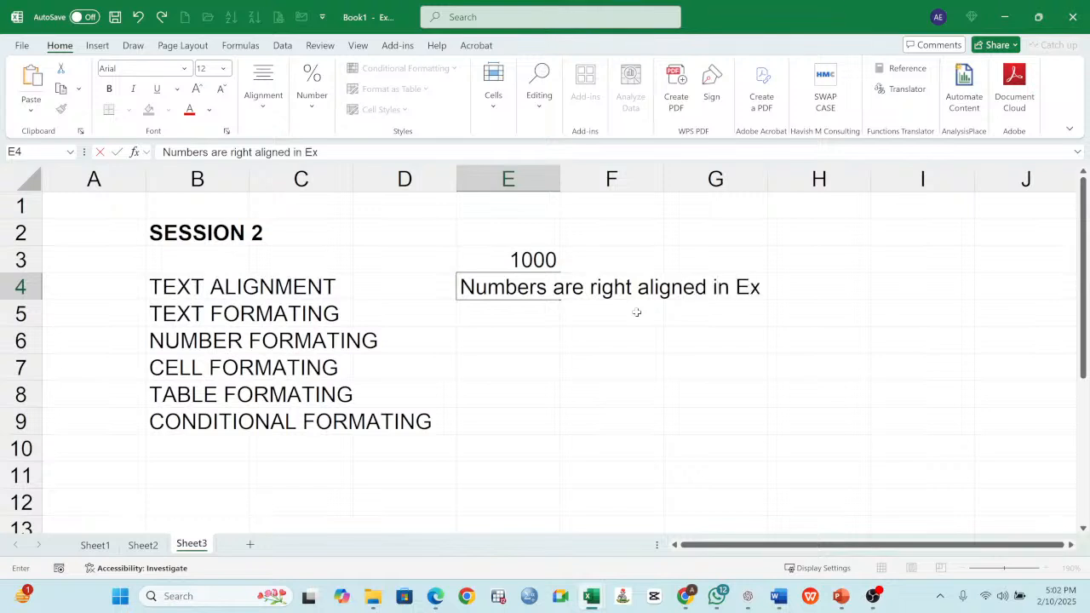
text(cel)
key(Return)
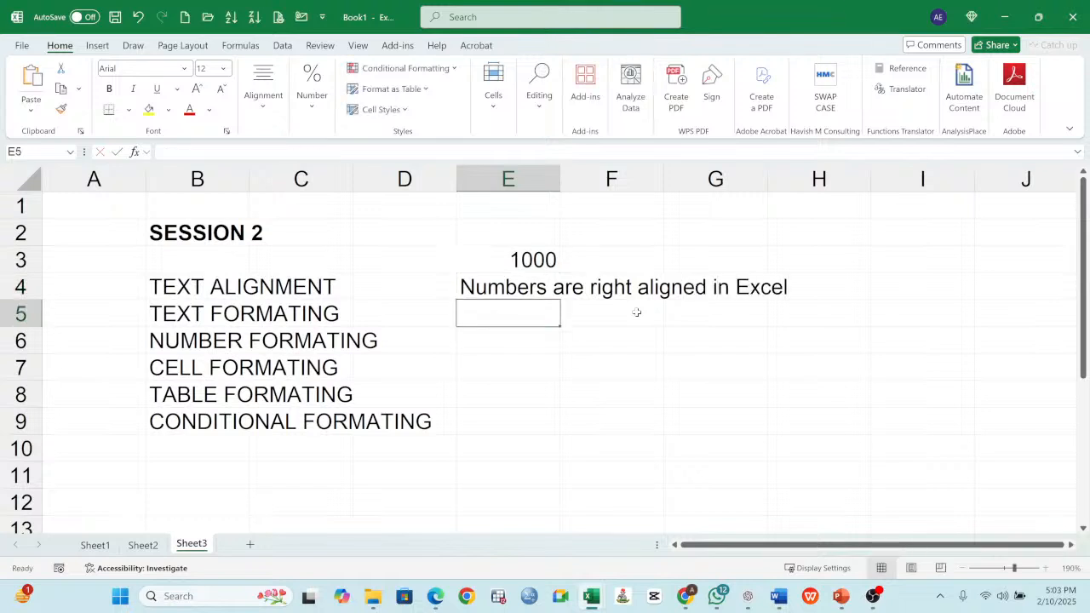
- Enter 12 in cell F3 as a second sample number beside the 1000
click(602, 259)
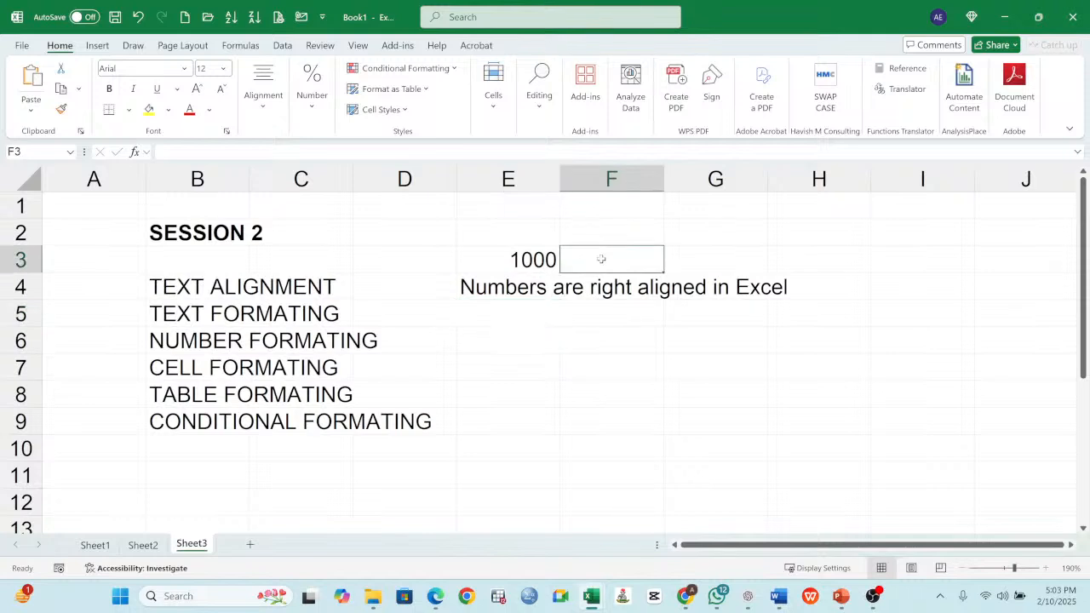
text(12)
key(Return)
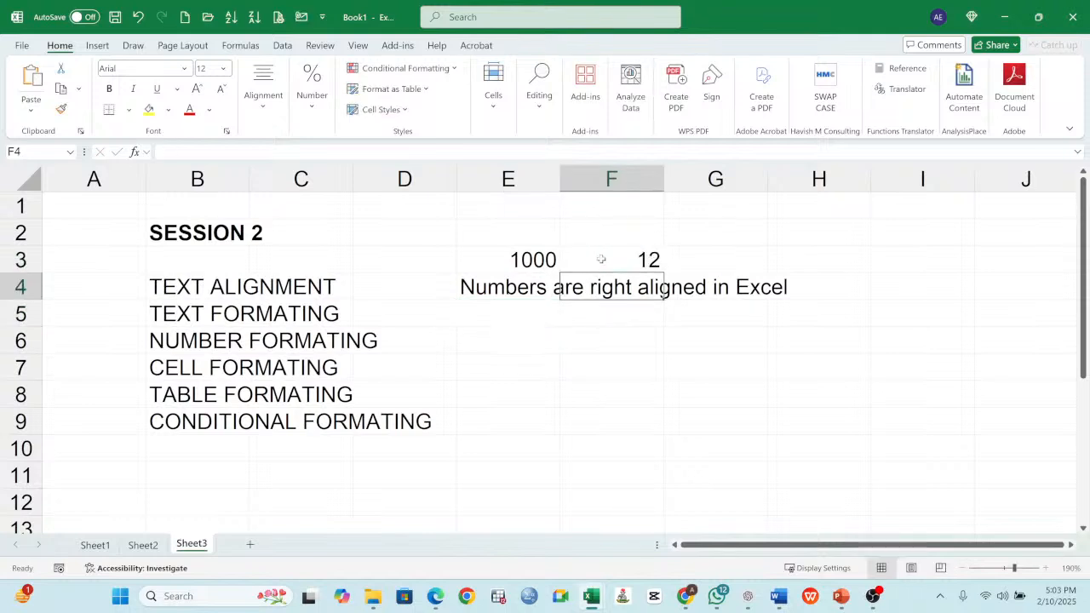
click(542, 257)
drag(542, 257, 624, 257)
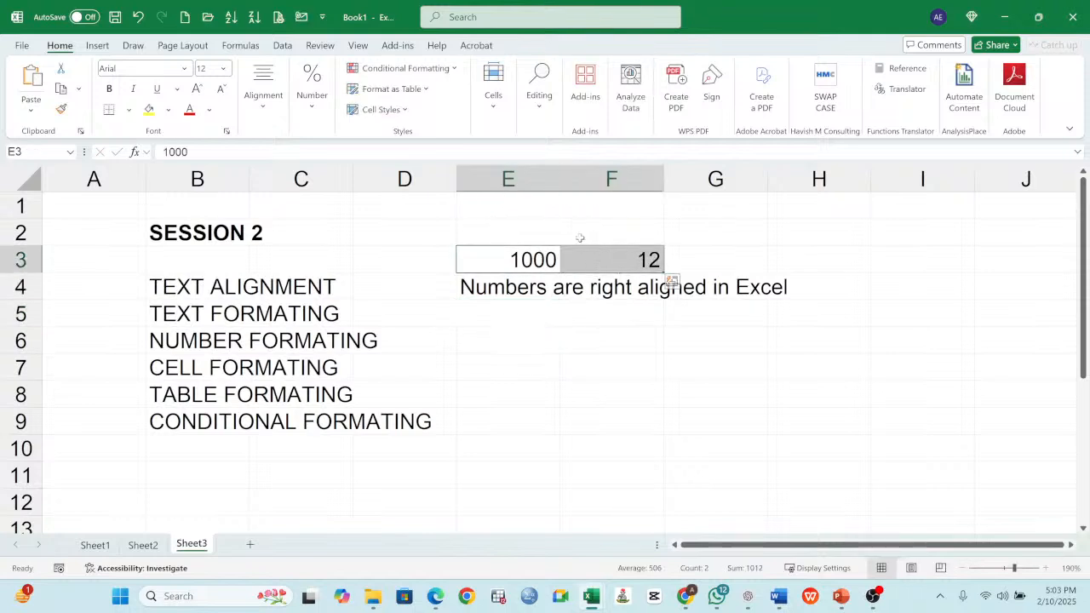
click(533, 259)
click(609, 266)
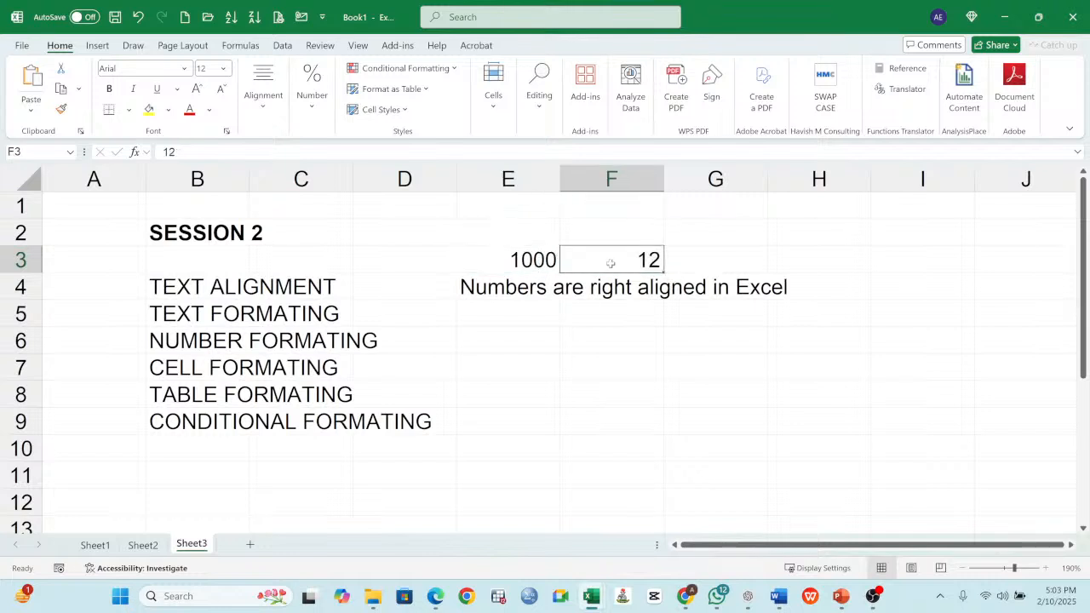
click(534, 261)
click(493, 291)
- Enter the note "Text are left aligned" in cell E6
click(530, 335)
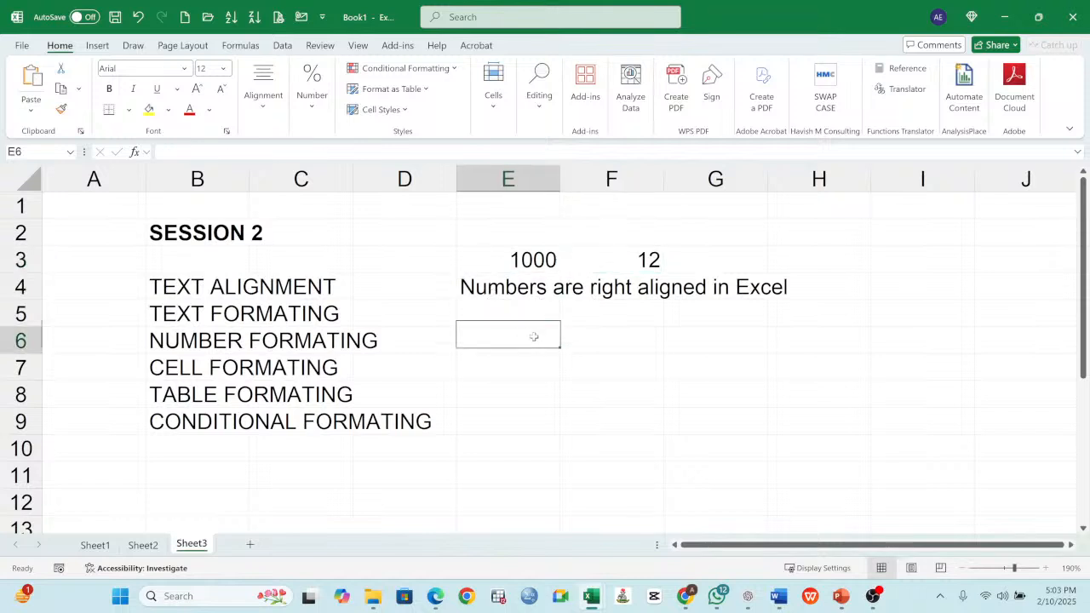
text(Text)
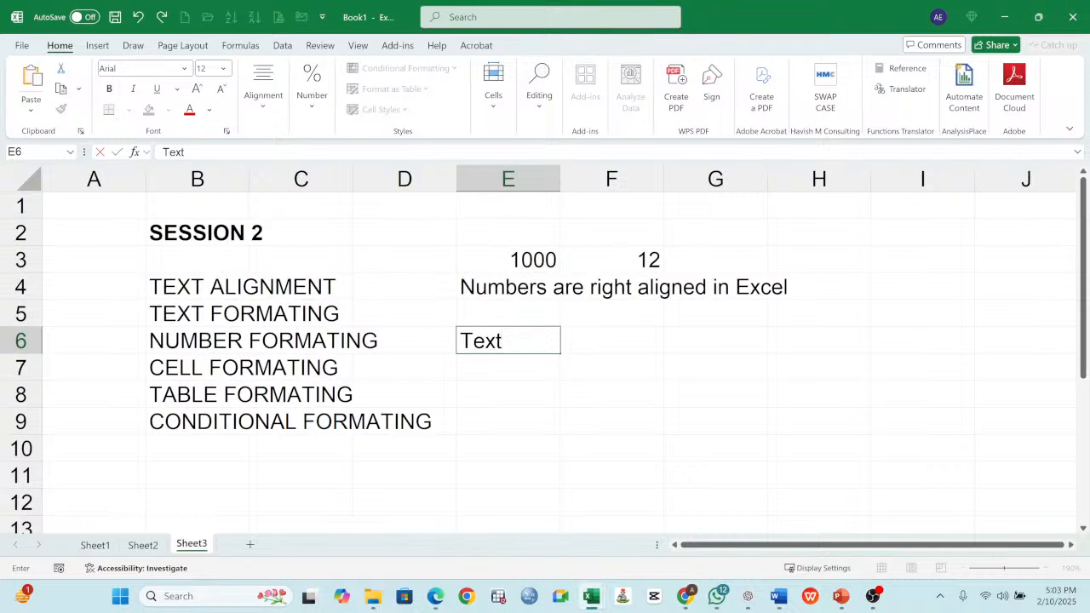
text( are left aligned)
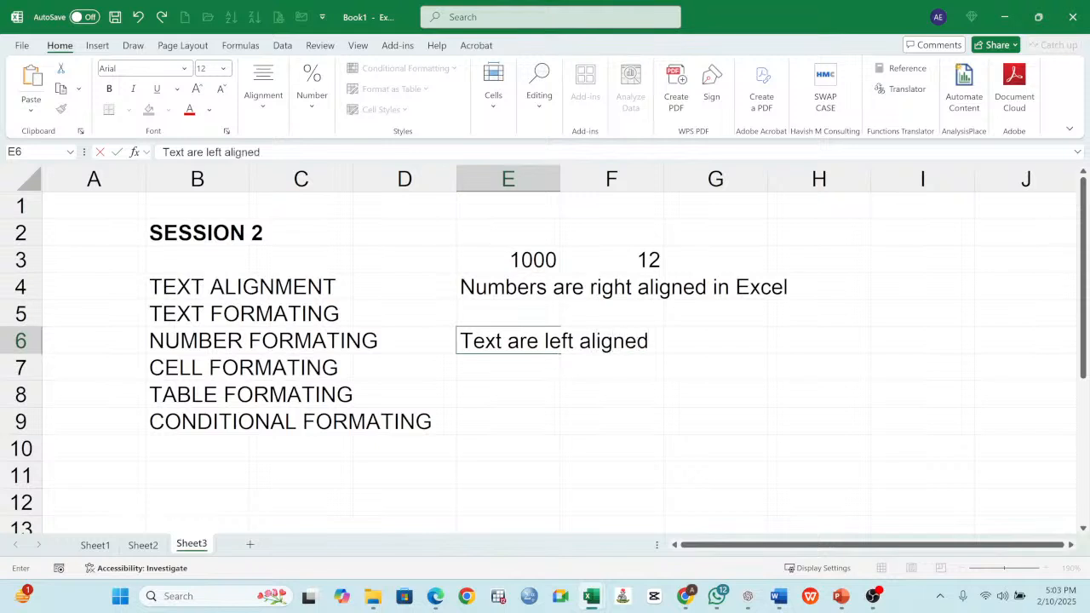
key(Return)
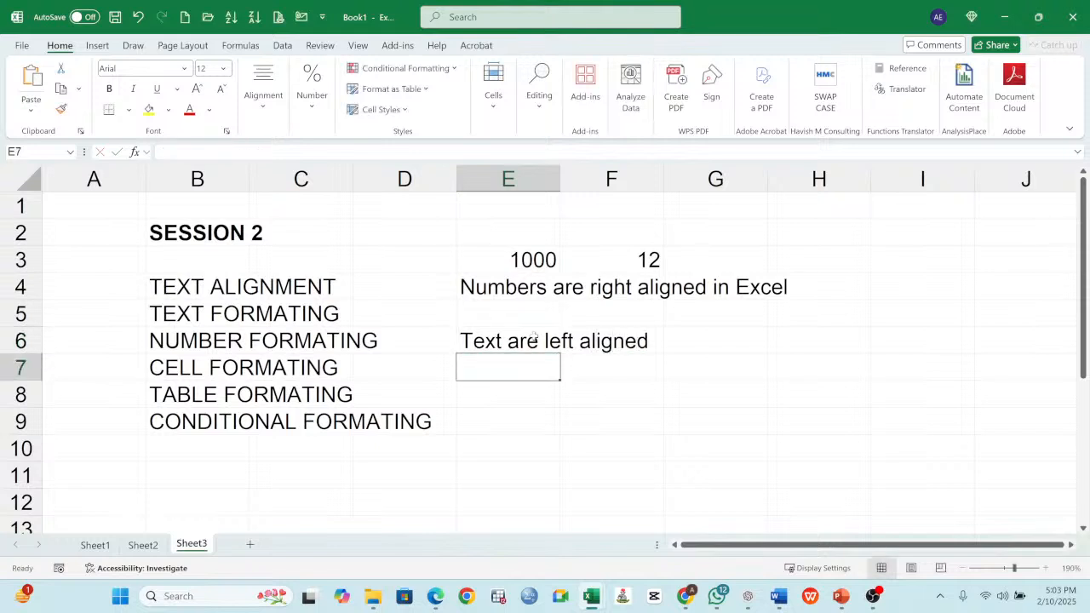
- Enter a sample first name in cell E8 as a text alignment example, and clear the cell again
key(Return)
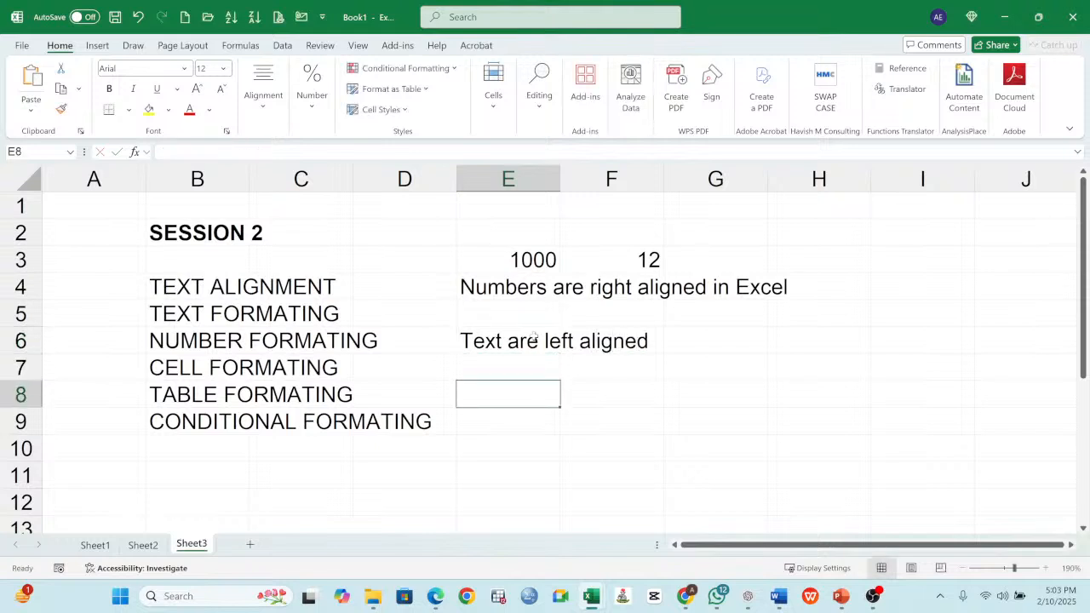
text(James)
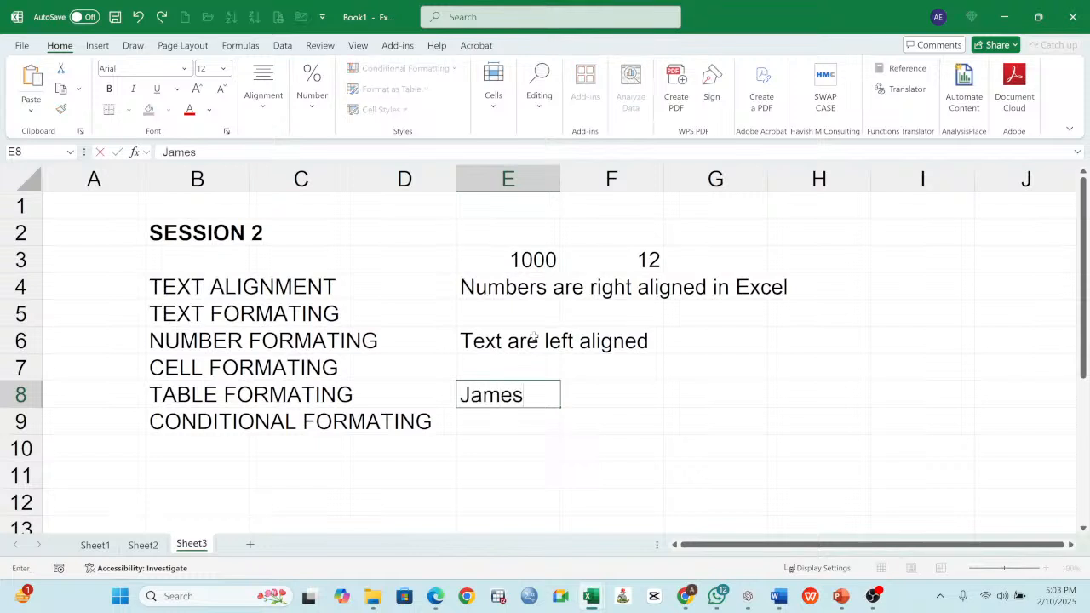
key(Return)
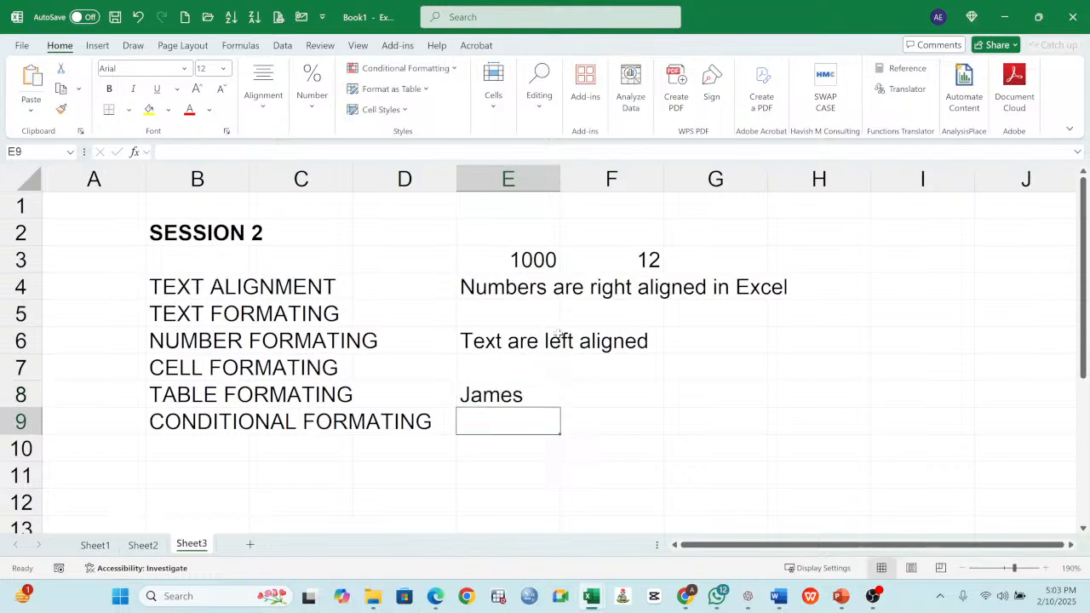
click(522, 402)
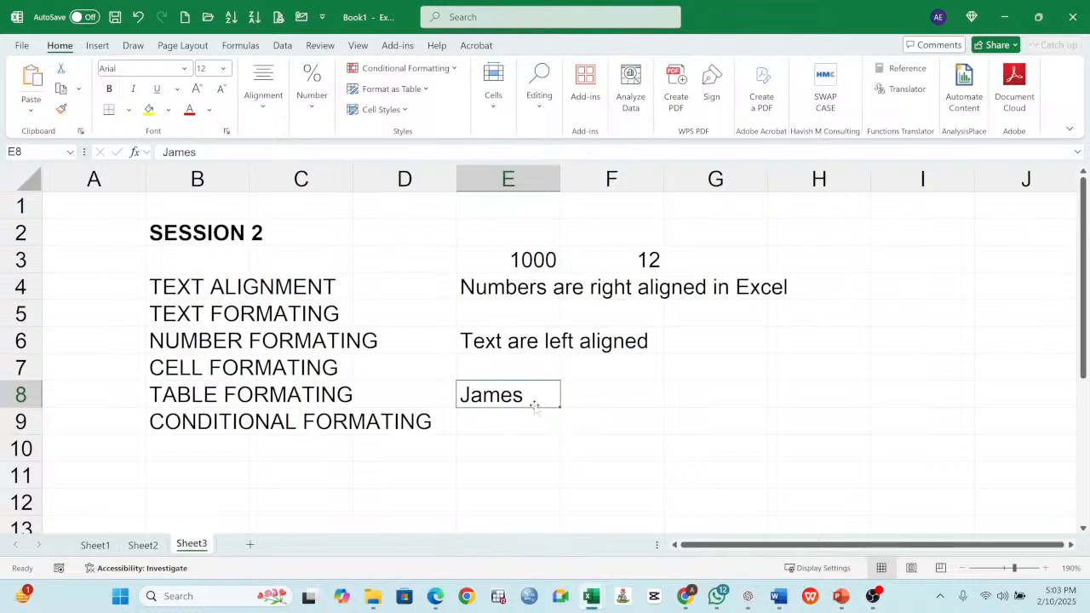
click(600, 392)
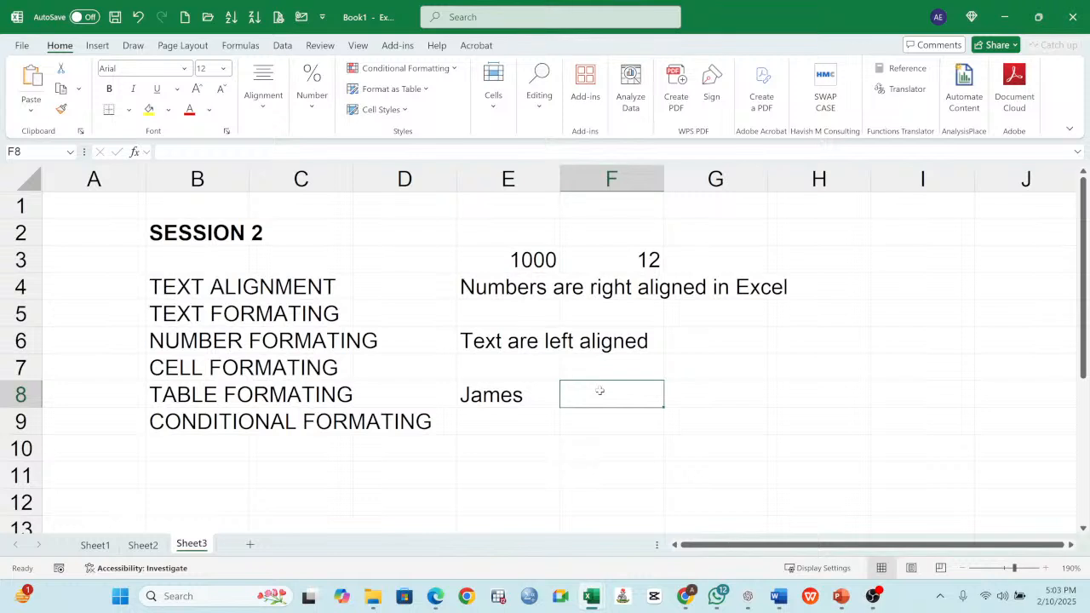
click(496, 397)
key(Delete)
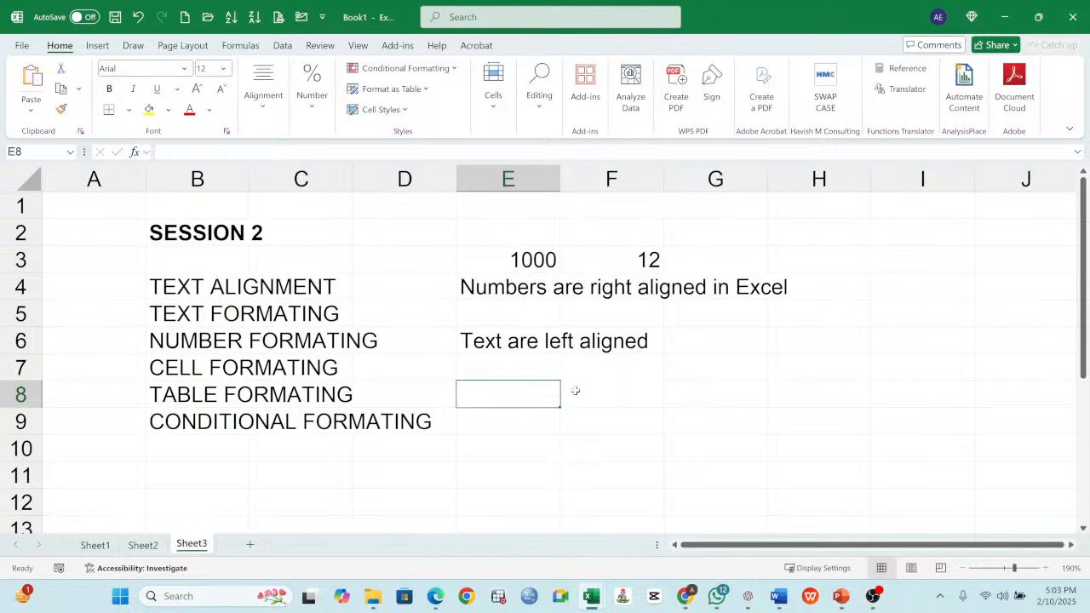
- Enter s/n in cell F8 as a trial column heading and clear the cell again
click(582, 391)
text(s/n)
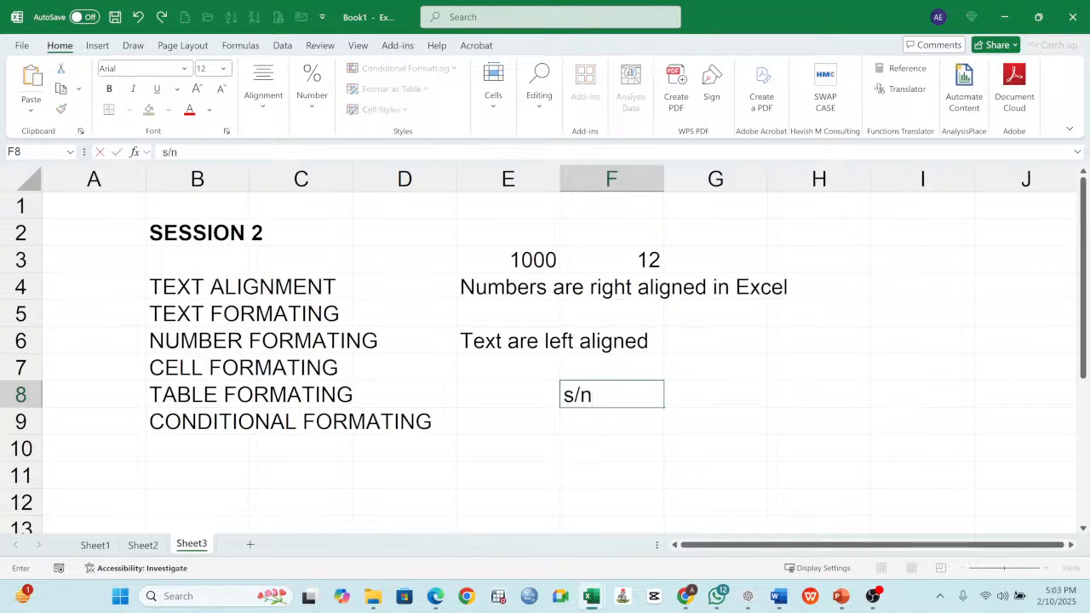
key(Tab)
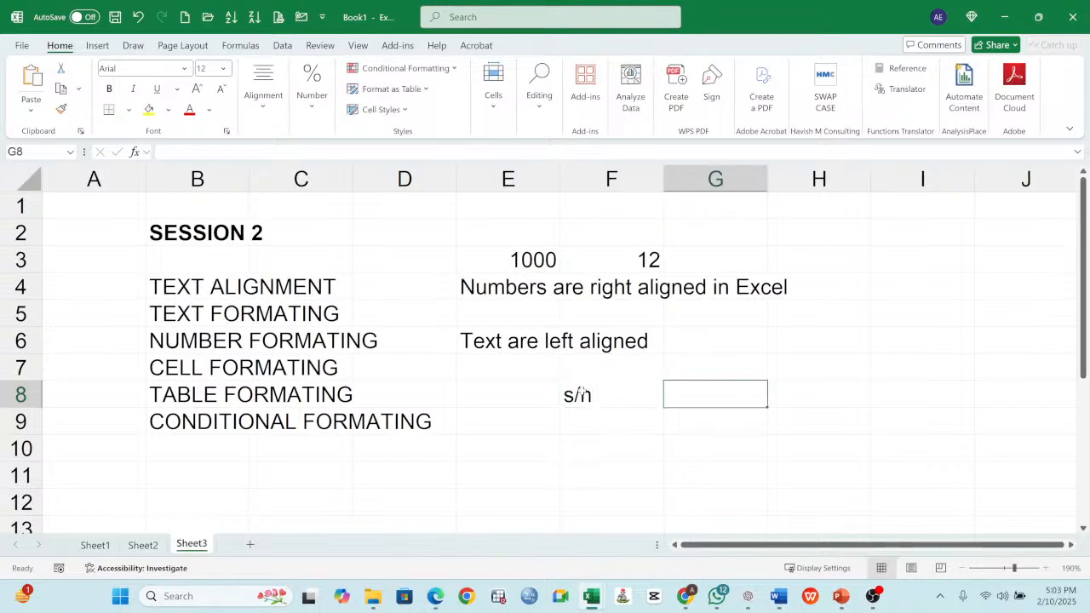
click(580, 393)
key(Delete)
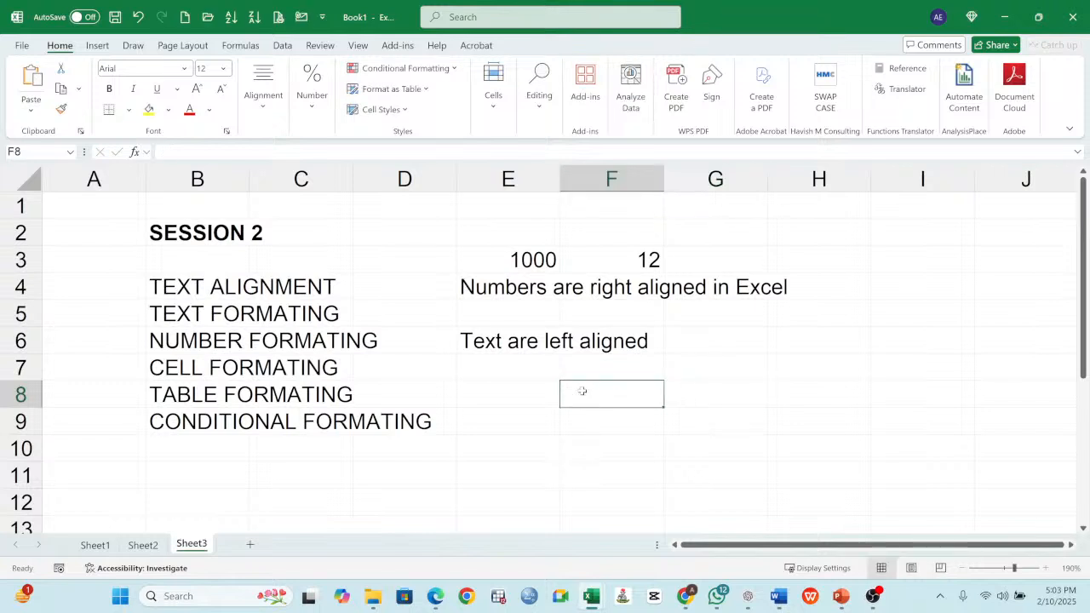
drag(471, 227, 771, 360)
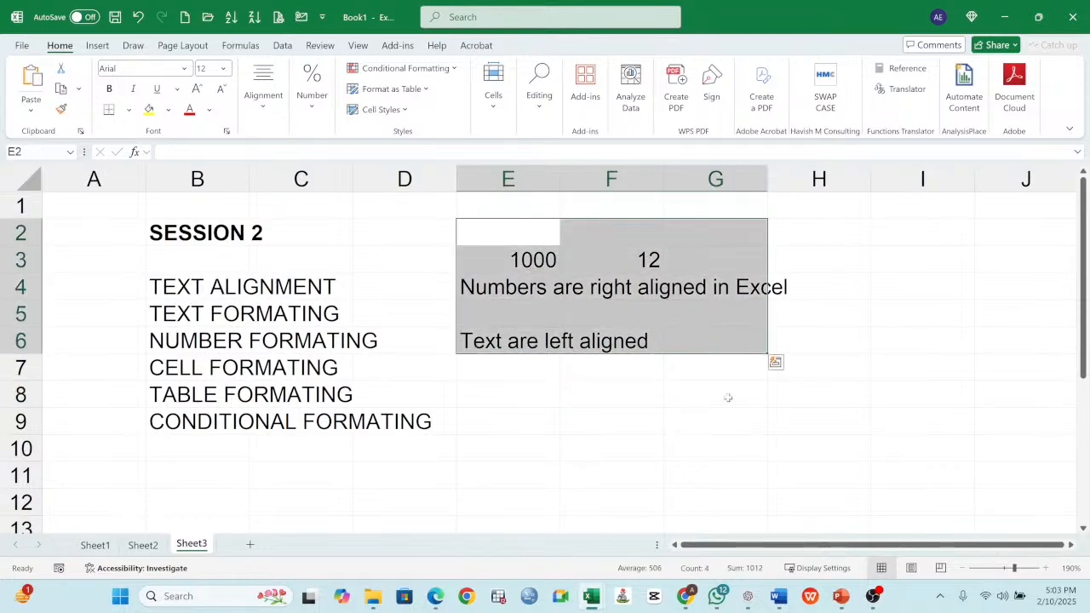
click(668, 425)
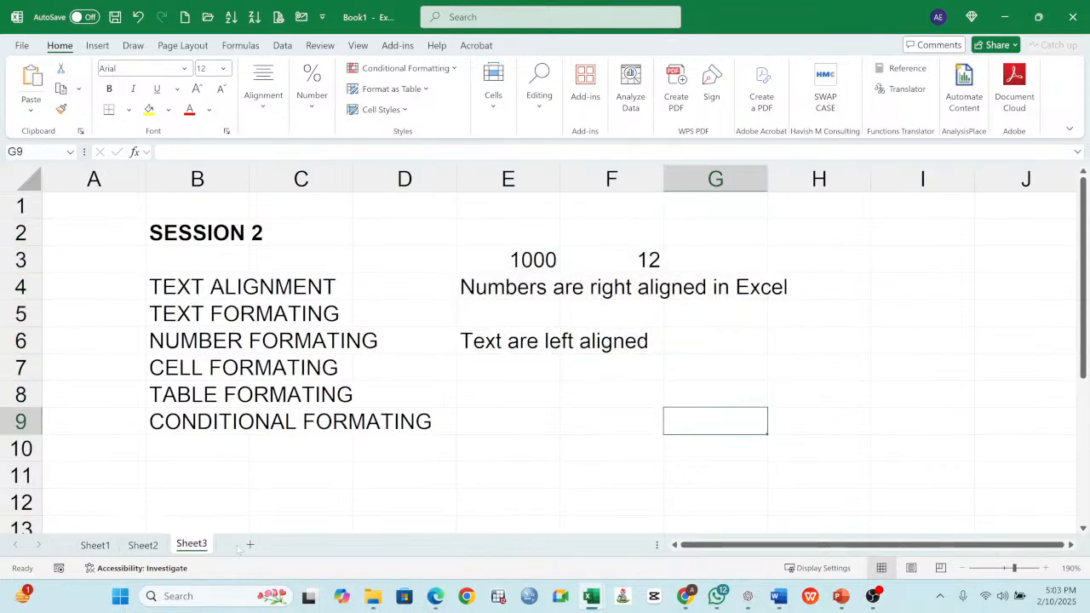
- Add a new blank worksheet after Sheet3
click(250, 545)
click(102, 196)
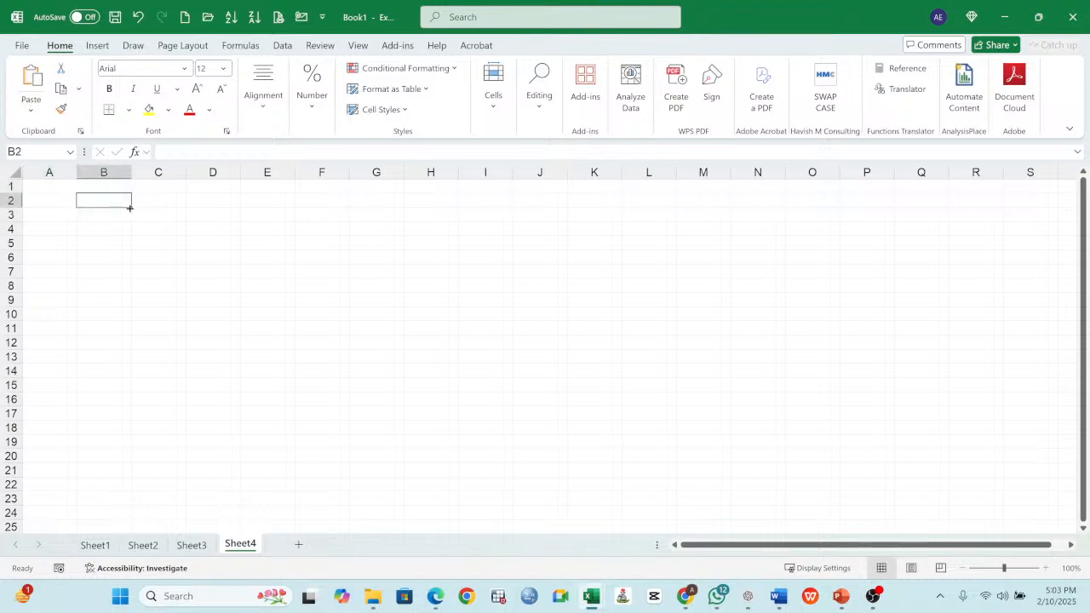
click(1046, 568)
click(1046, 569)
click(1046, 569)
click(1046, 569)
click(1045, 569)
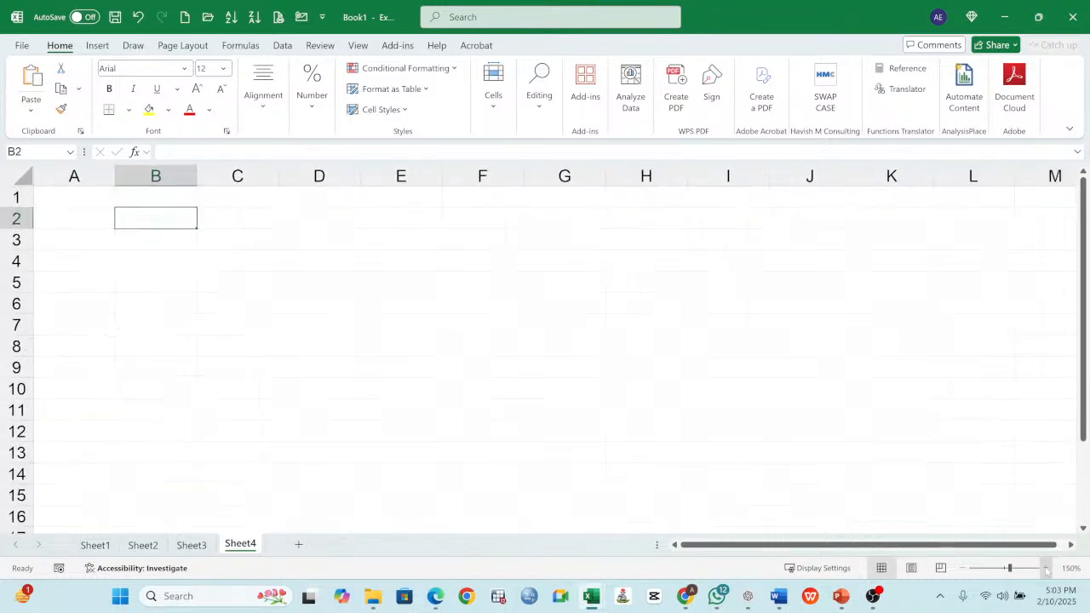
- Enter the headings s/n, First Name and Last Name in A1:C1 and widen columns B and C to fit them
click(97, 199)
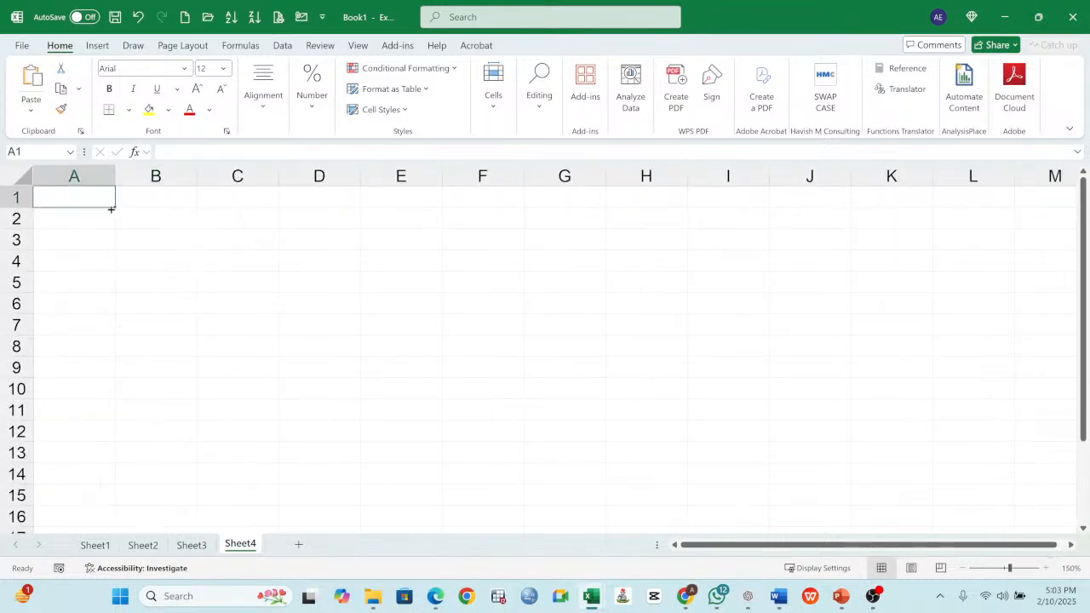
text(s/n)
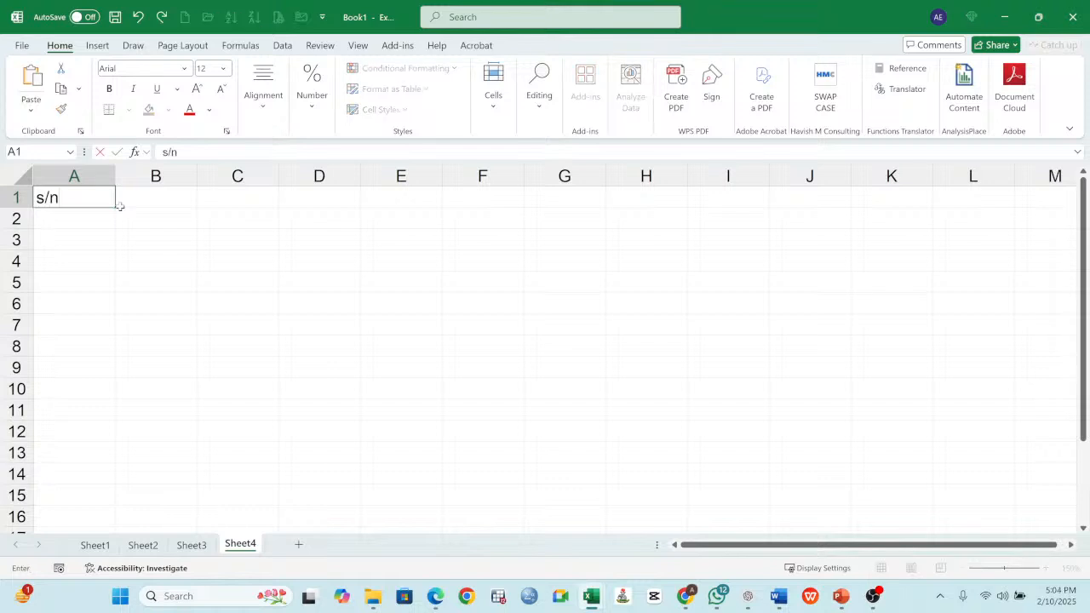
key(Tab)
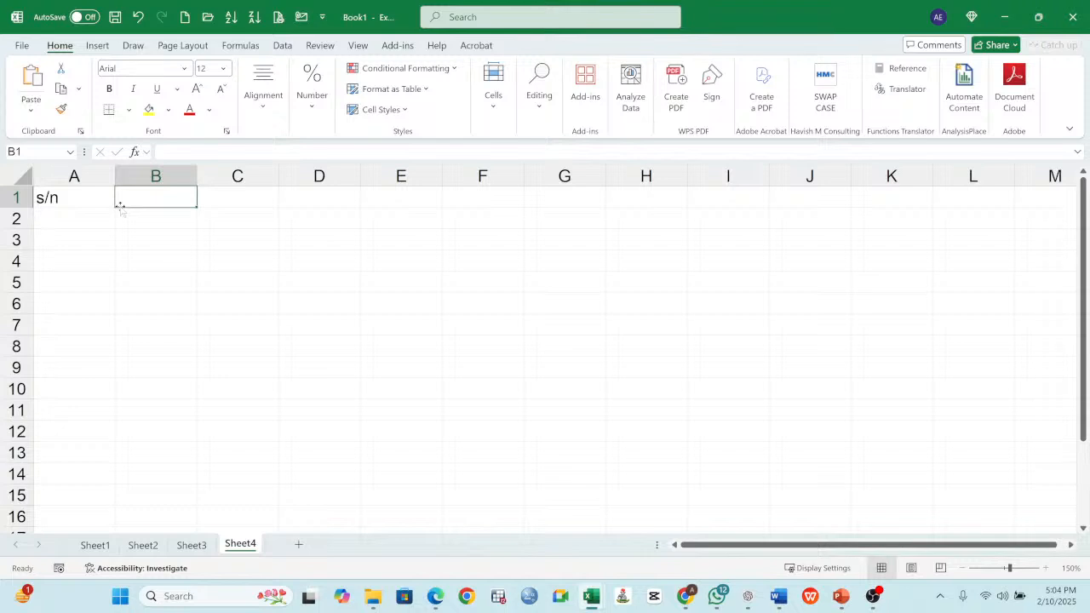
text(First Name)
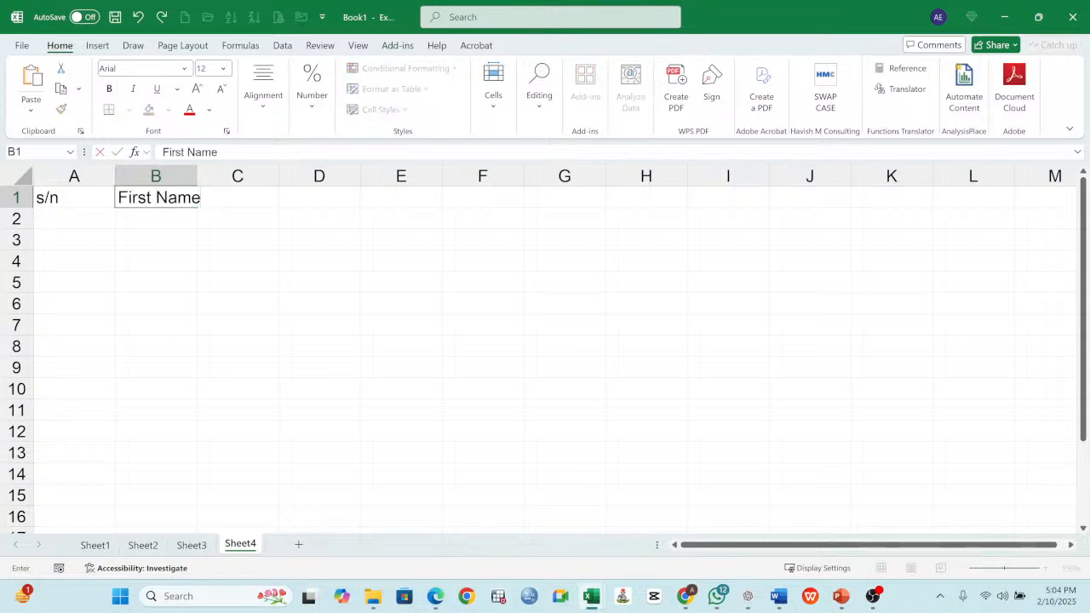
key(Tab)
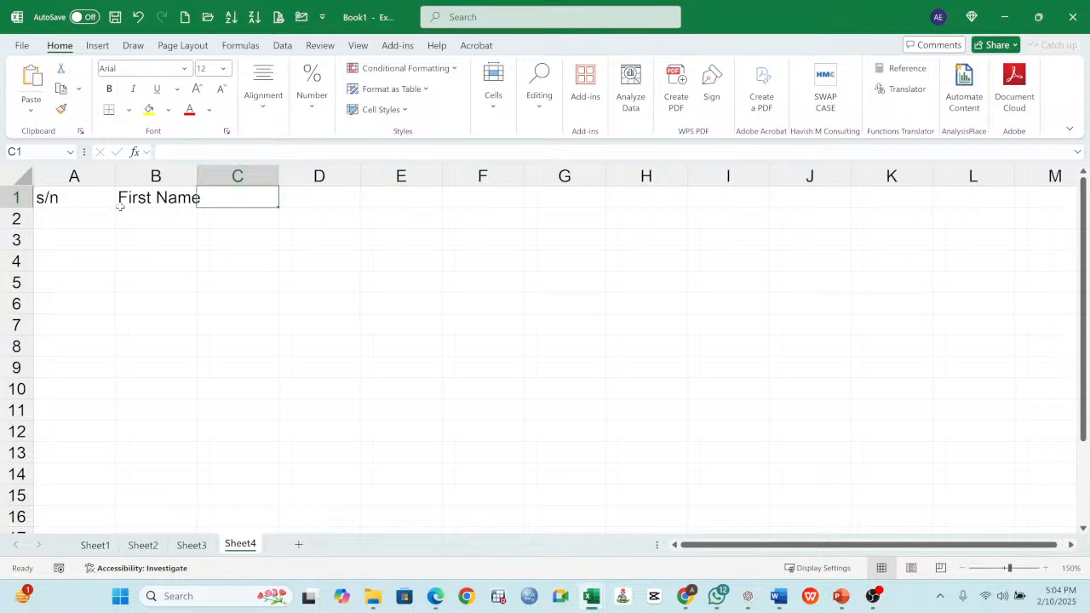
text(Last)
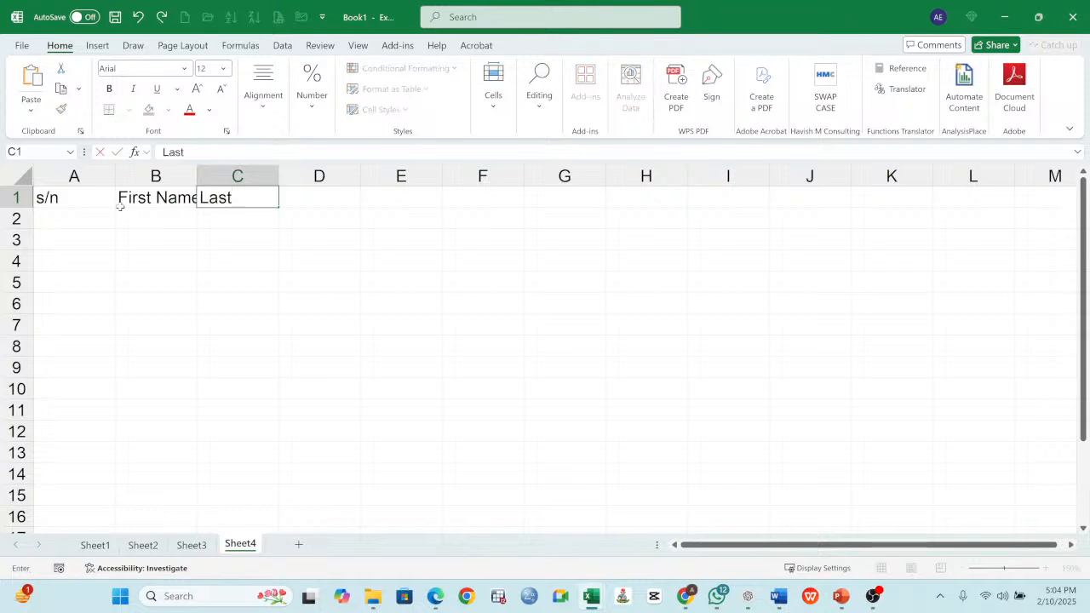
text( Name)
key(Return)
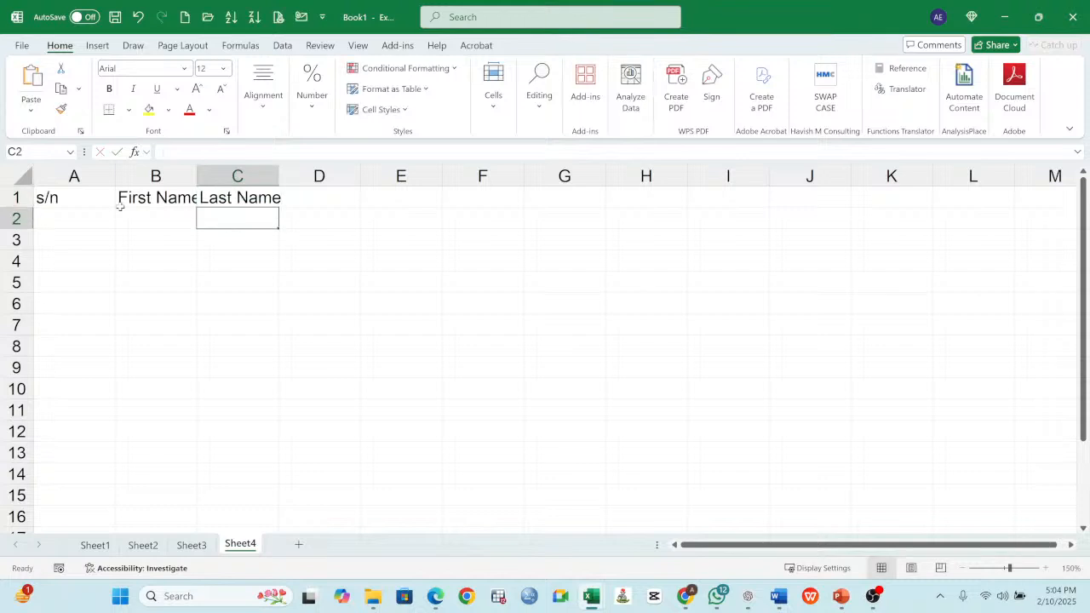
drag(197, 177, 213, 177)
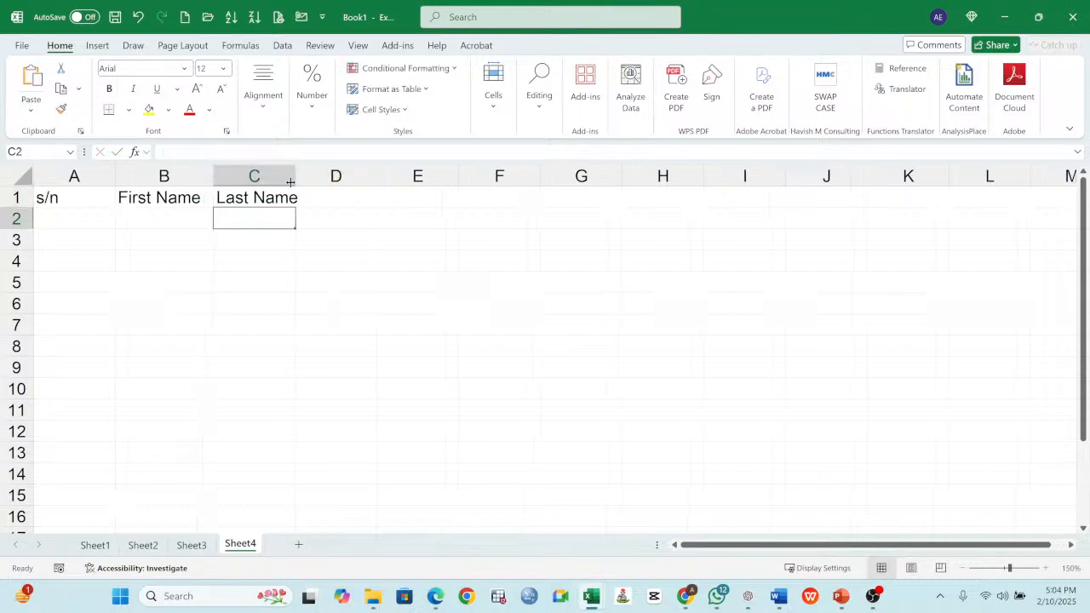
drag(297, 177, 316, 177)
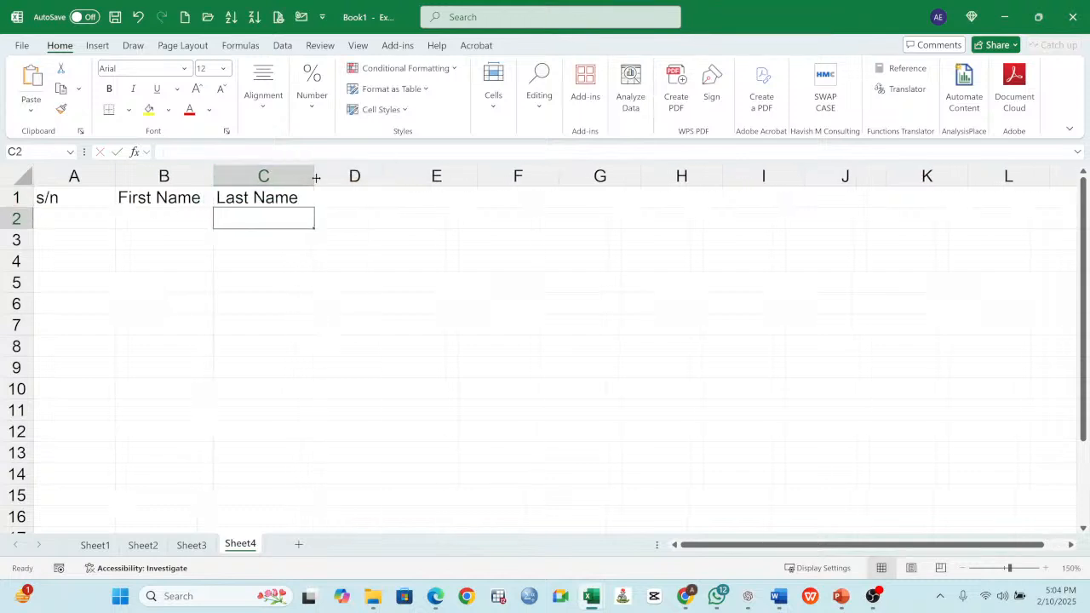
- Add the headings Age and Income in cells D1 and E1
click(341, 198)
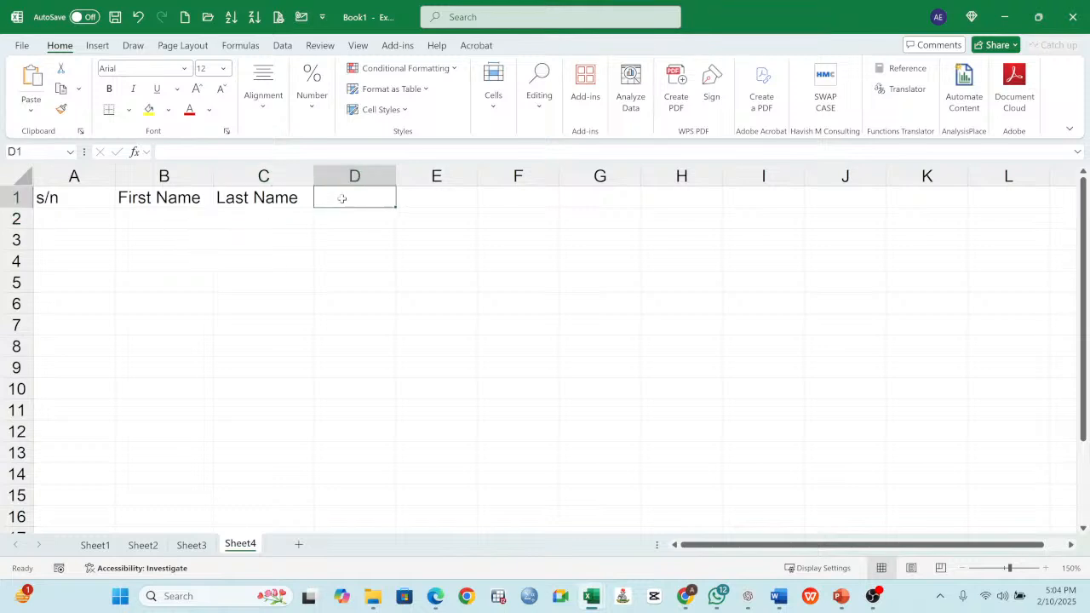
text(Age)
key(Tab)
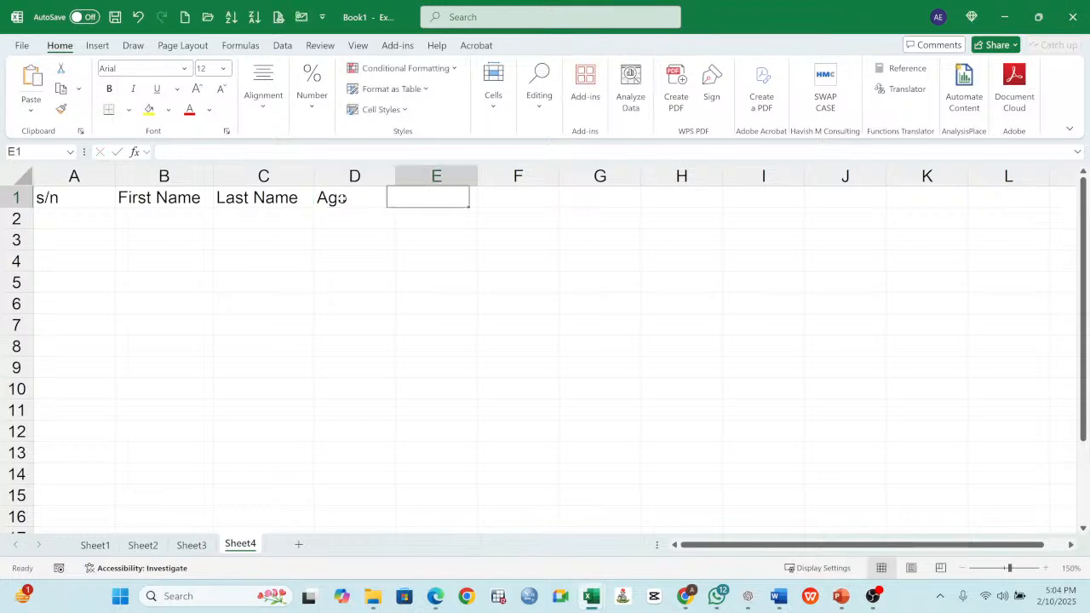
text(Inc)
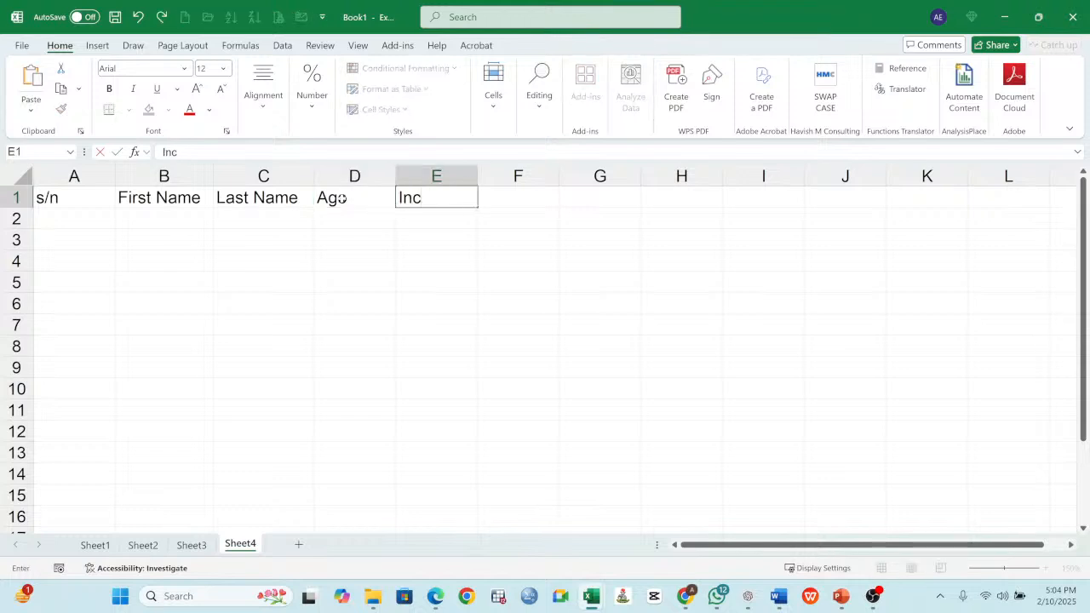
text(lome)
- Enter the serial numbers 1 and 2 in cells A2 and A3
click(68, 221)
text(1)
key(Return)
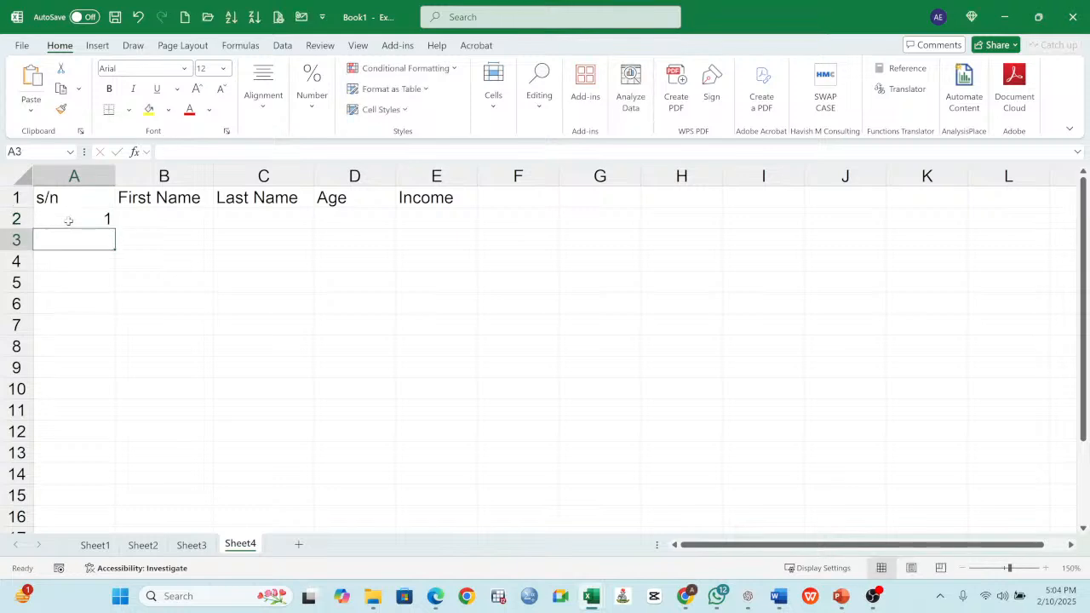
text(2)
key(ctrl+Return)
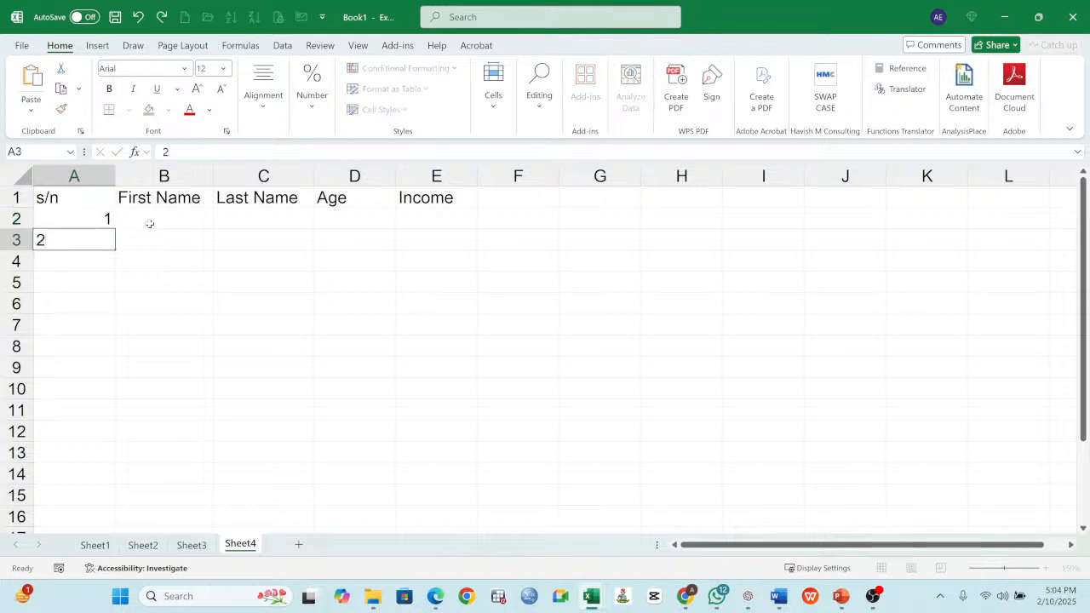
- Enter a sample person's first name in B2 and last name in C2
click(149, 224)
text(John)
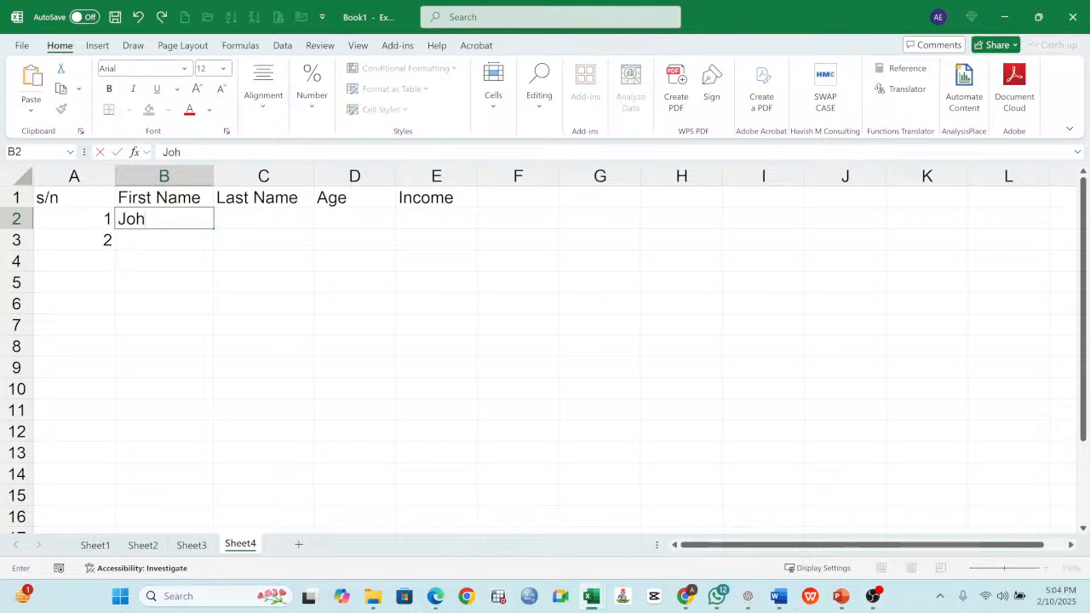
click(237, 225)
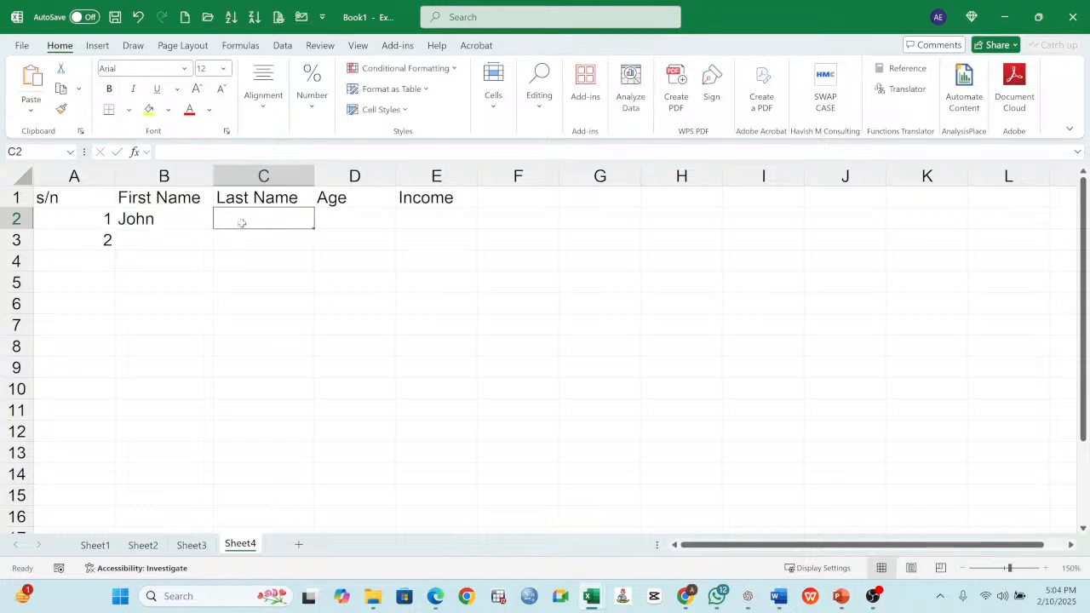
text(Doe)
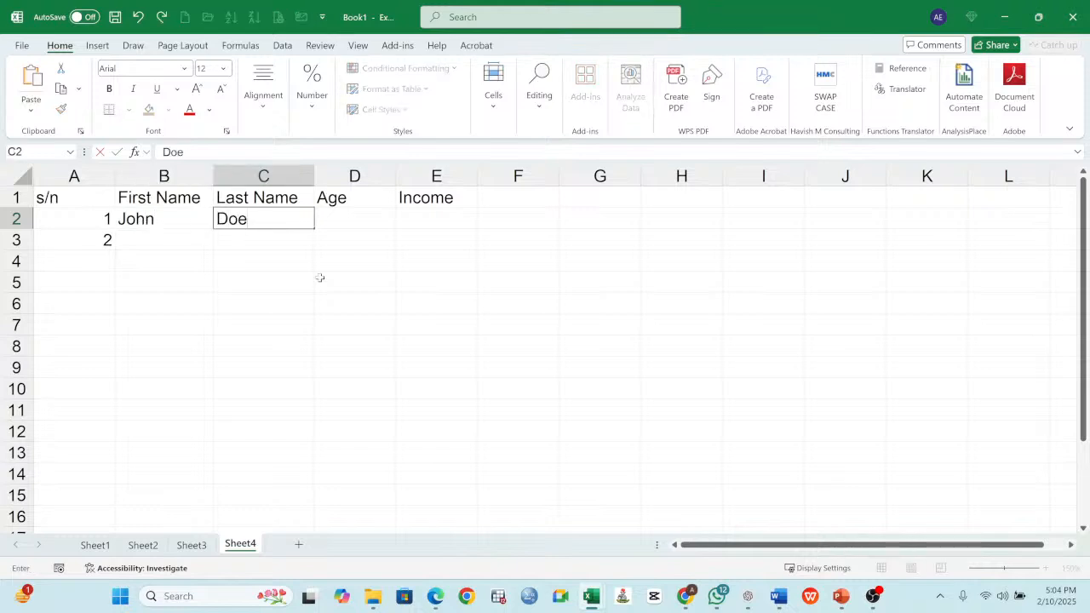
click(319, 277)
- Compare the default alignment of the serial numbers in column A with the names in B2 and C2
click(156, 220)
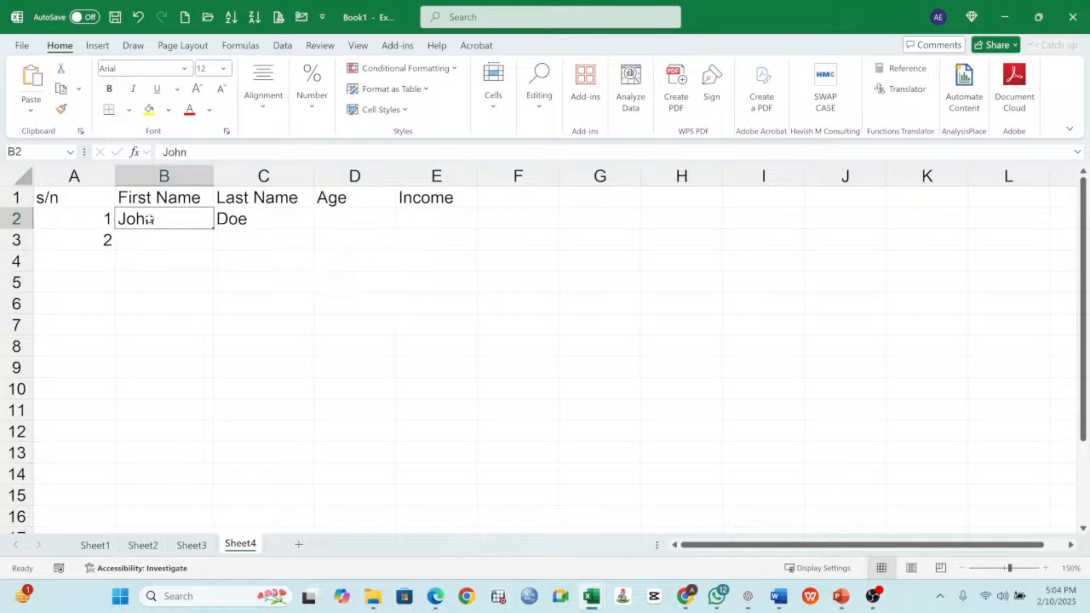
click(86, 218)
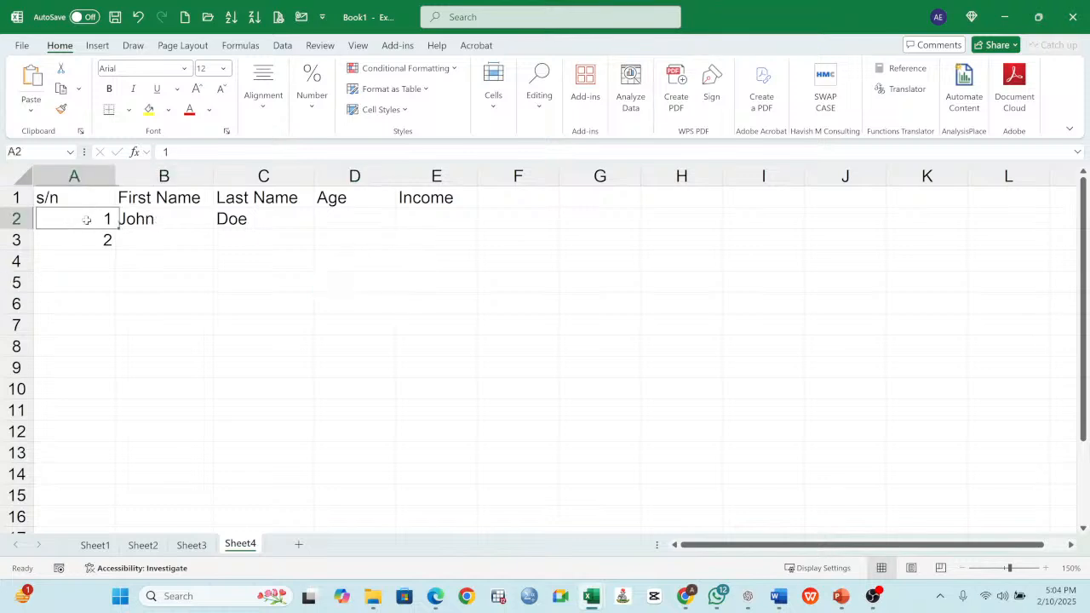
click(91, 239)
drag(97, 218, 287, 234)
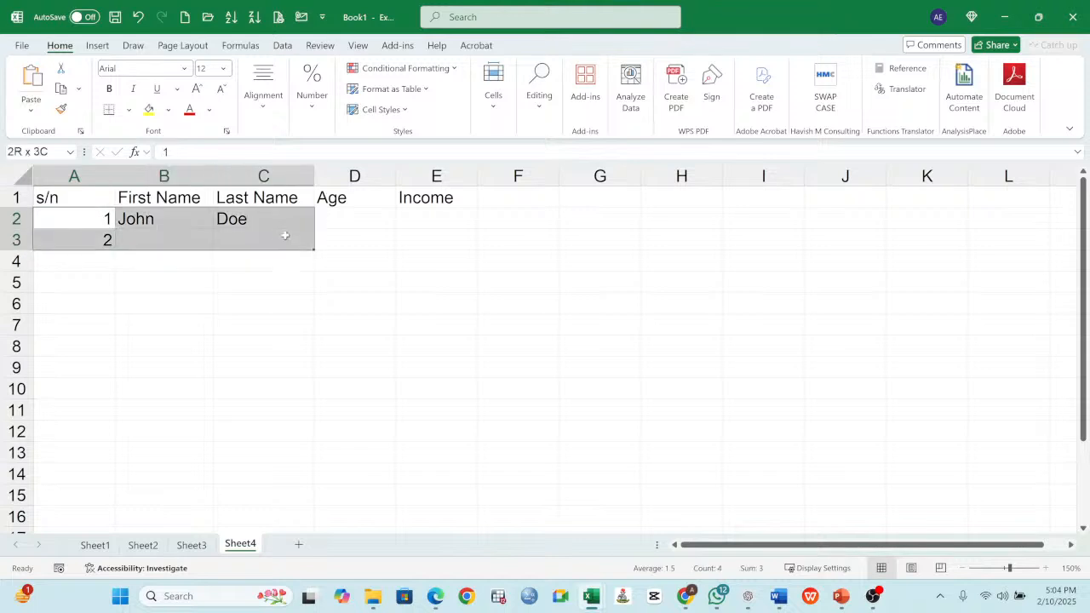
click(98, 216)
click(99, 236)
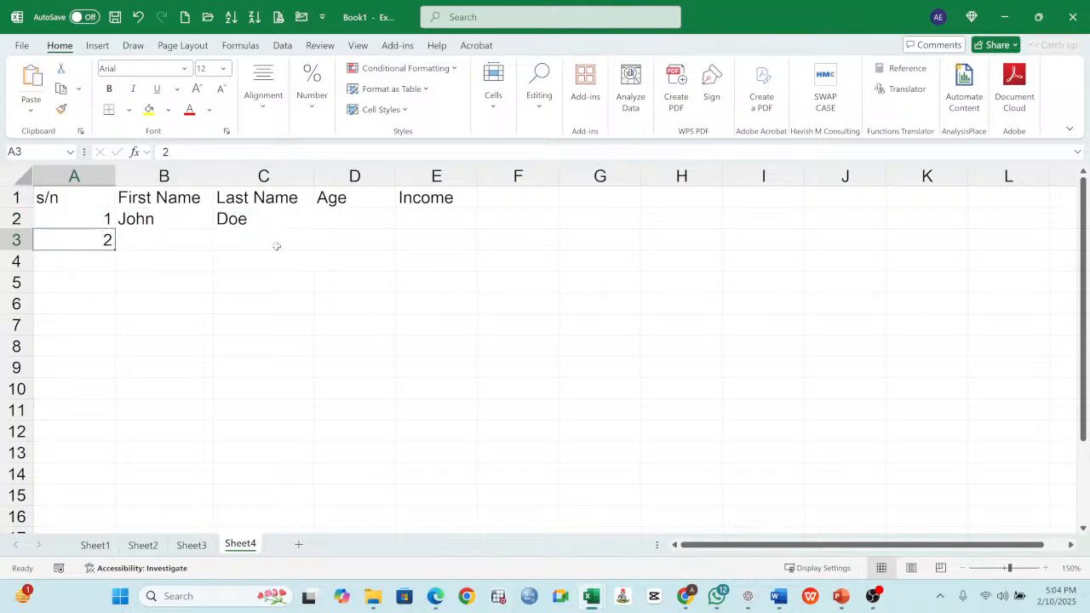
click(162, 220)
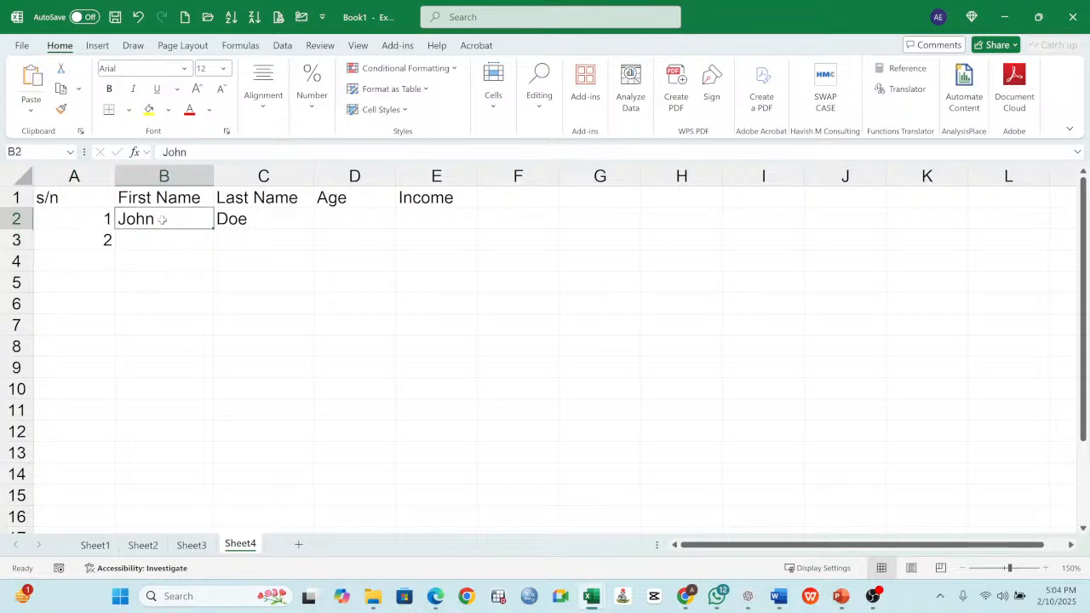
click(233, 219)
click(149, 219)
- Enter 34 as the first person's age in cell D2
click(346, 220)
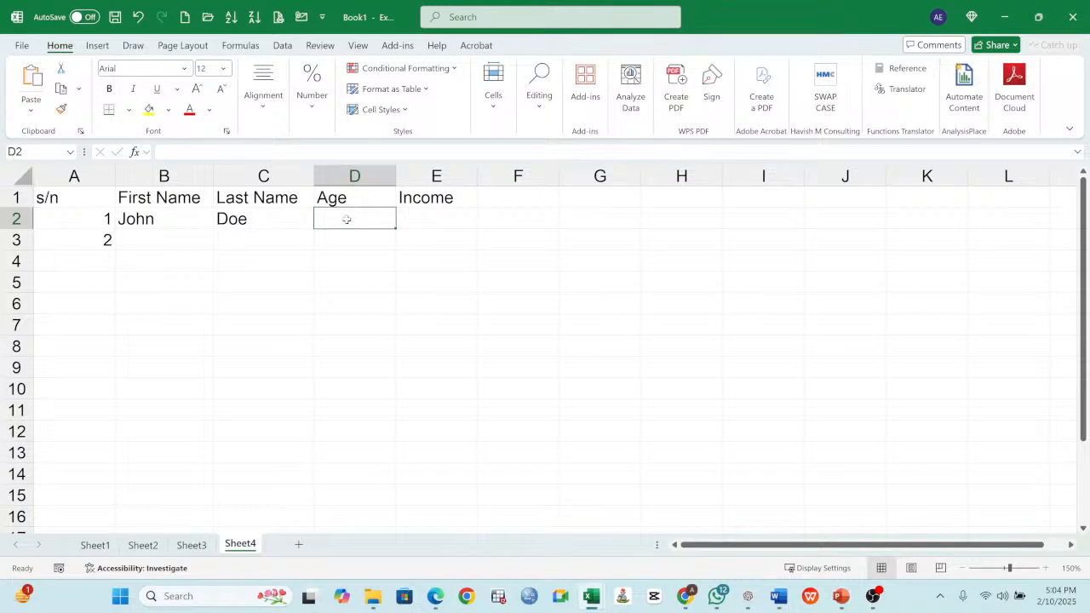
text(34)
key(Return)
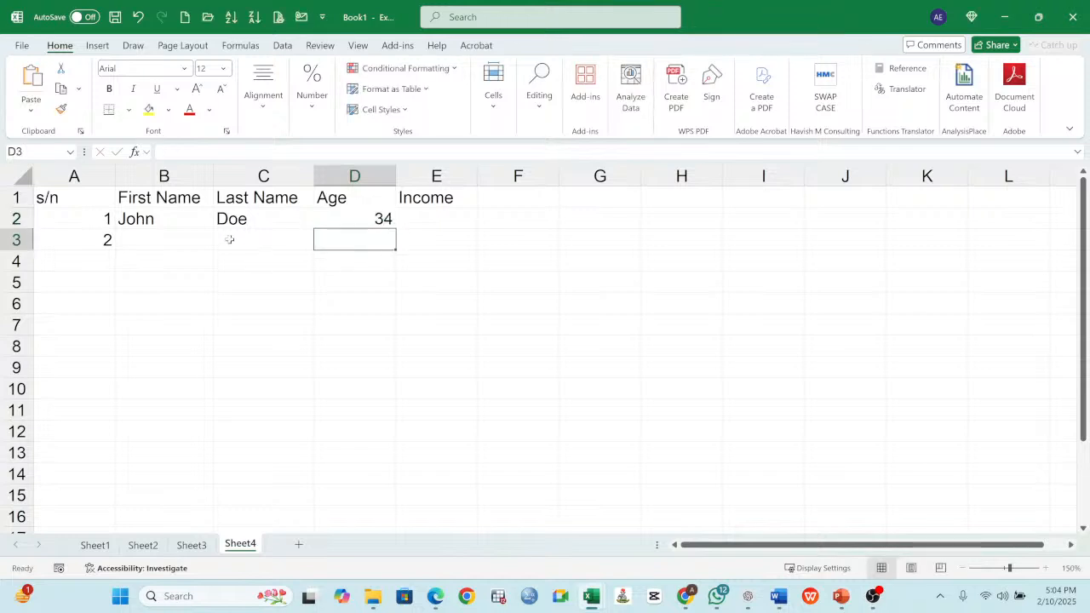
- Fill in the second record with a sample first name in B3, last name in C3 and age 33 in D3
click(189, 240)
text(Mari)
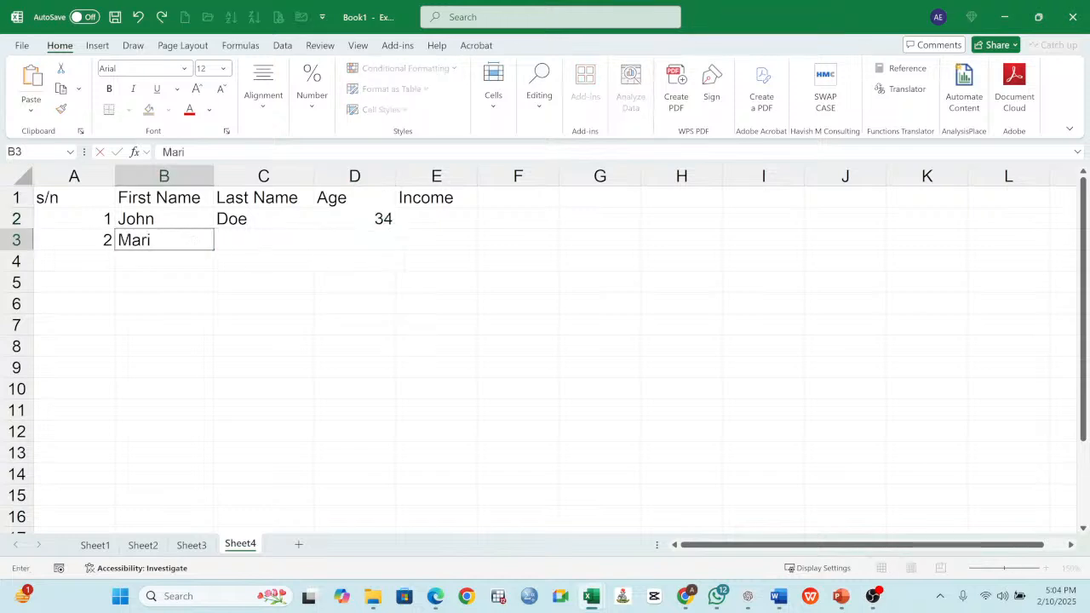
text(a)
key(Tab)
text(Doe)
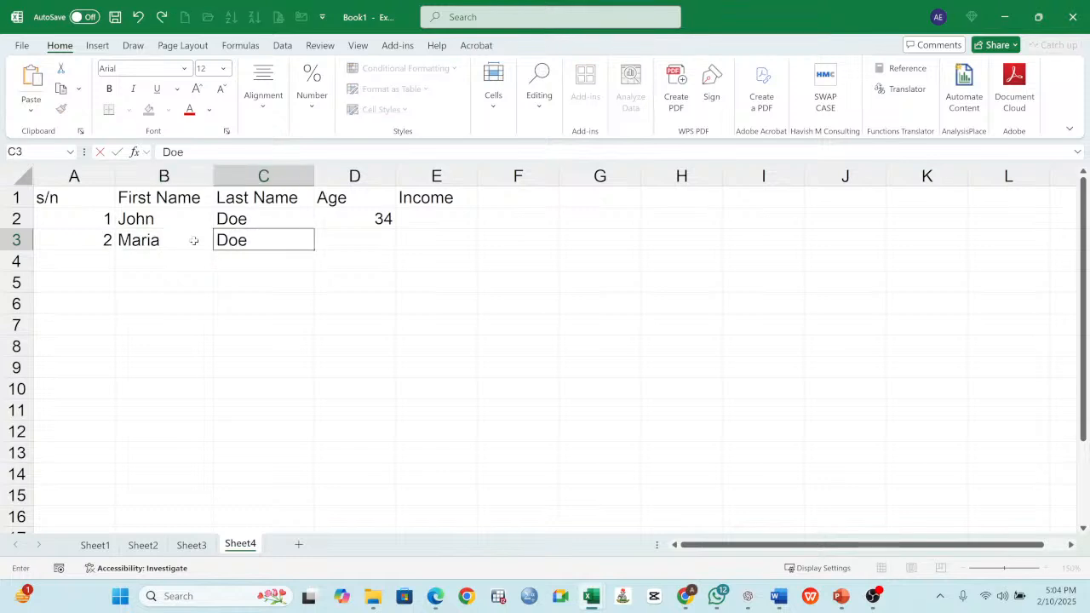
click(356, 242)
text(3)
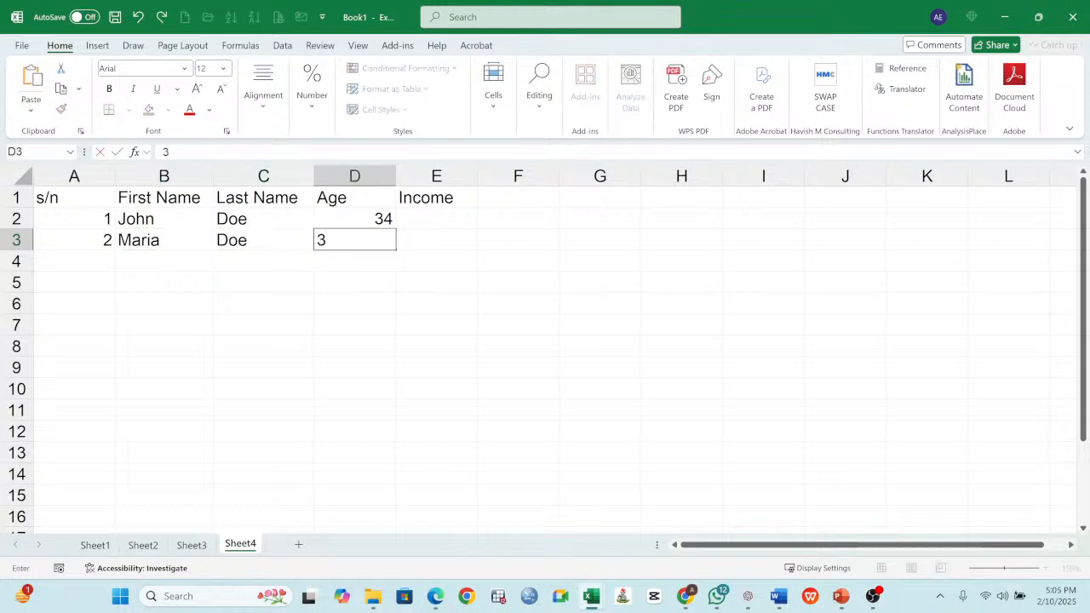
text(3)
key(Return)
drag(382, 221, 383, 240)
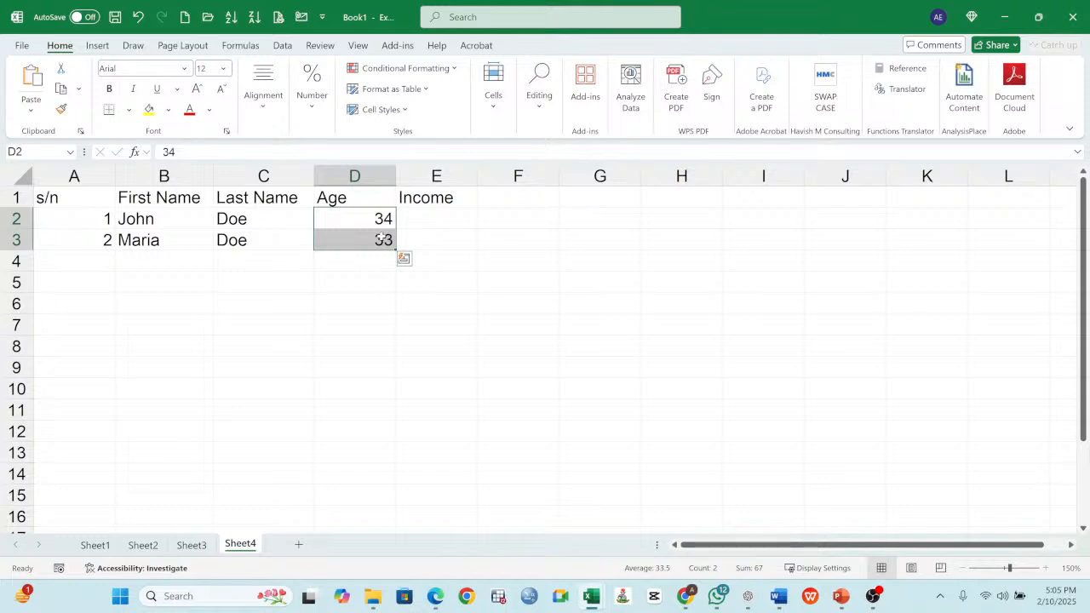
- Widen the Income column slightly and enter the incomes 340000 in E2 and 350000 in E3
click(434, 215)
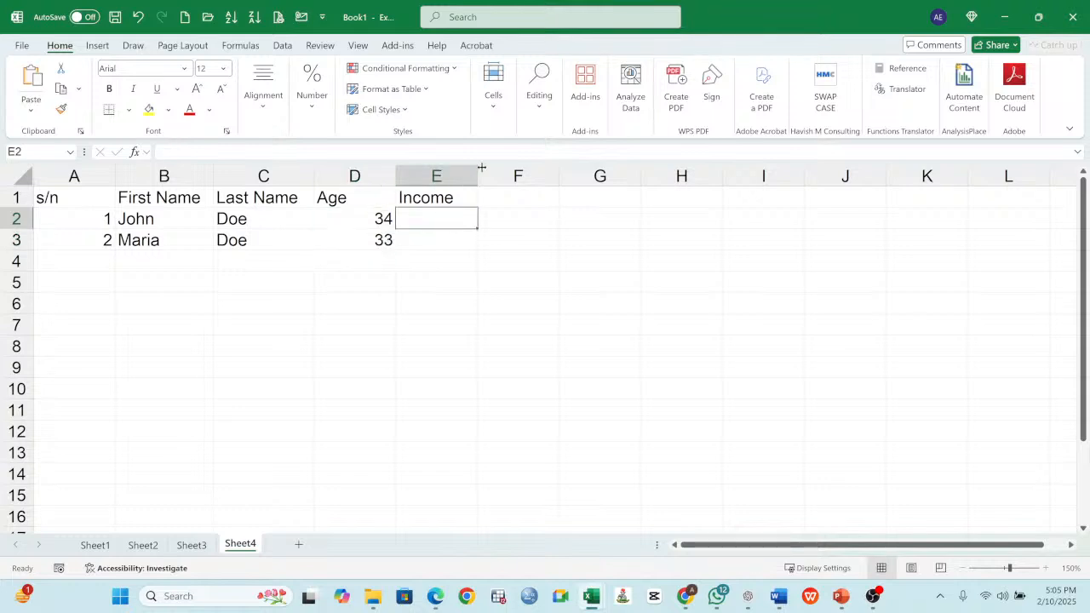
drag(478, 176, 492, 176)
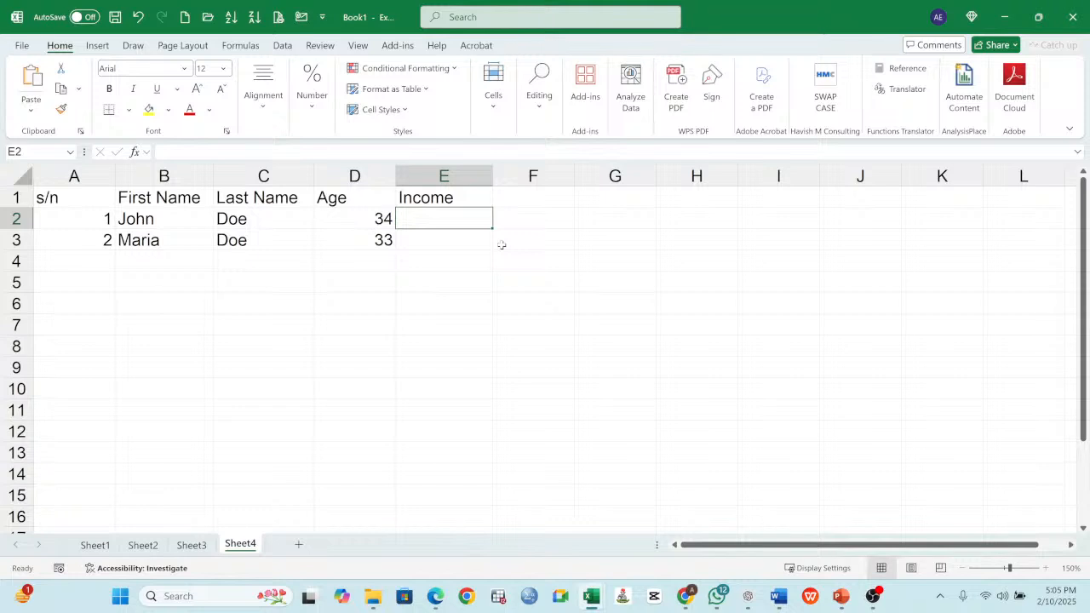
text(3400)
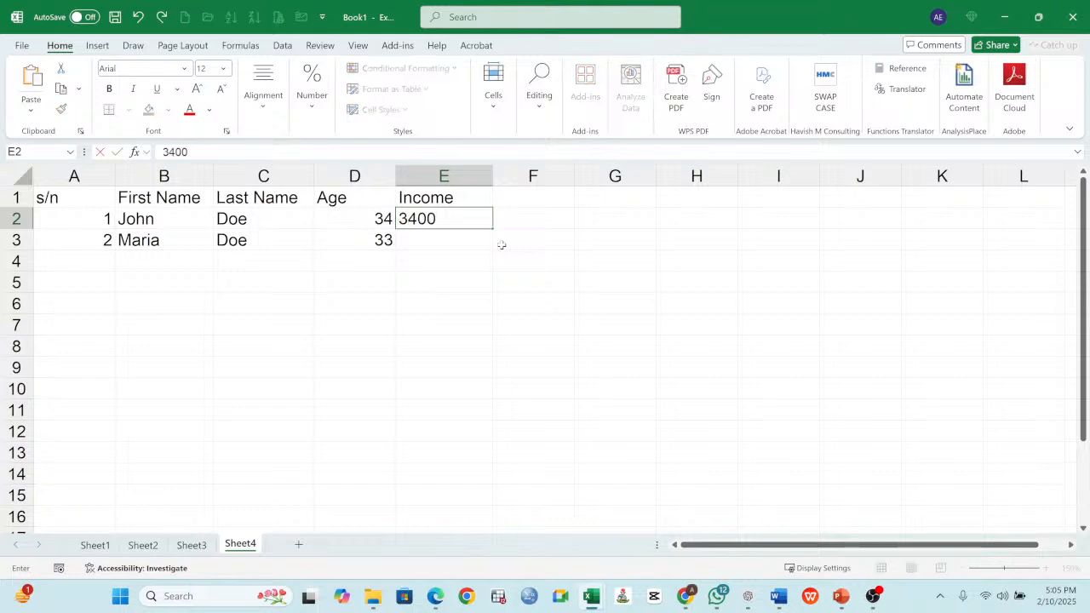
text(00)
key(Return)
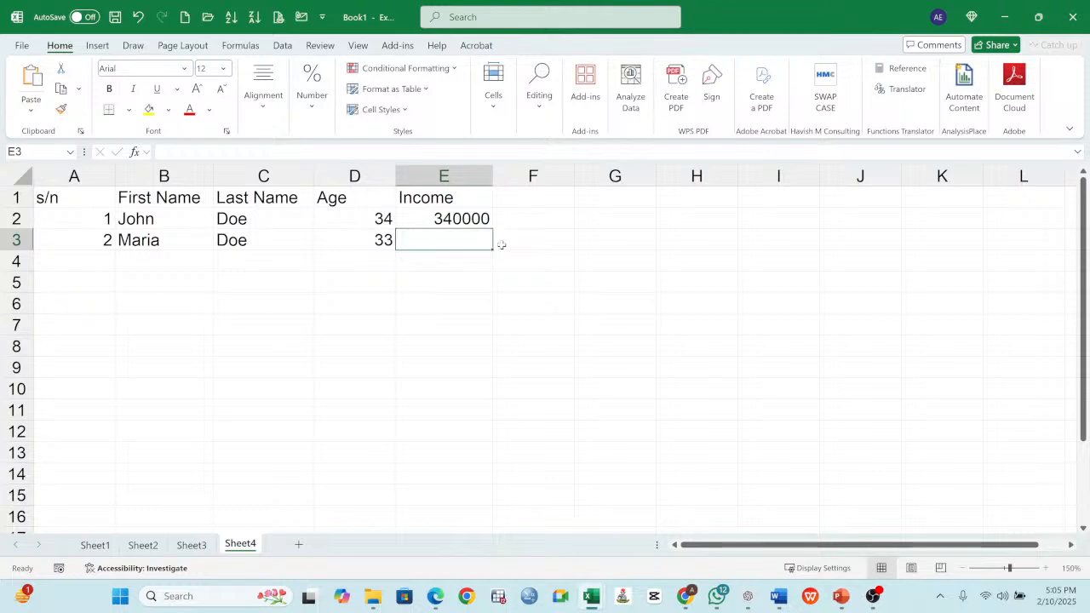
text(350000)
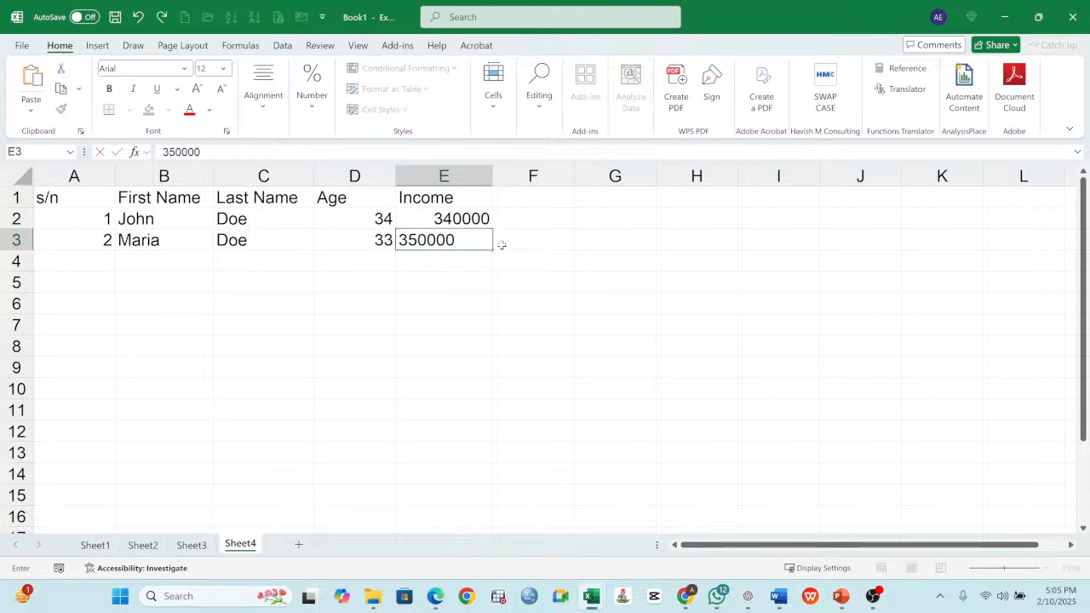
key(Return)
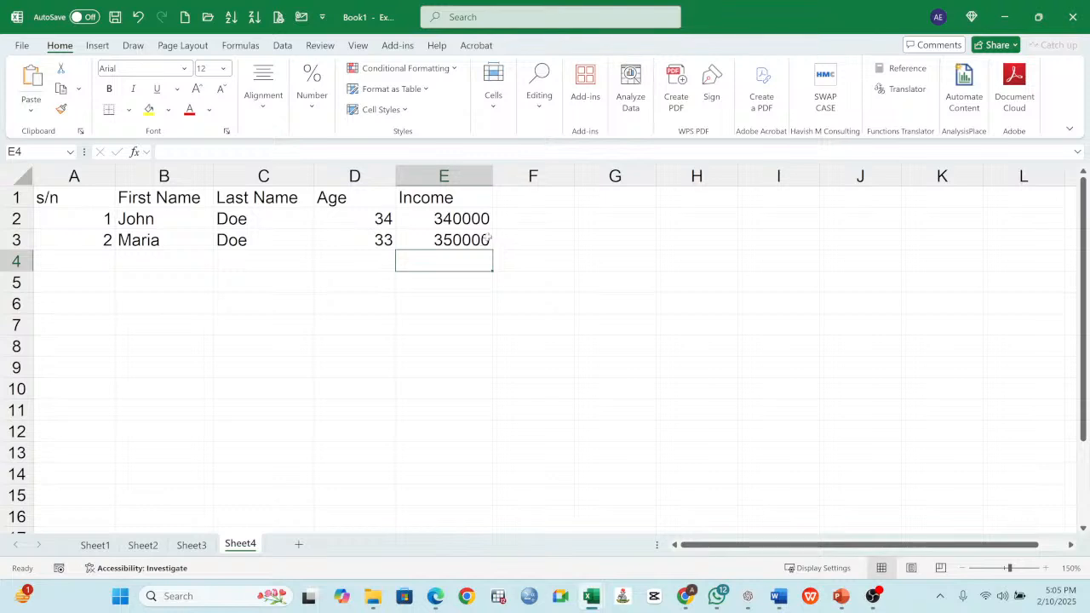
drag(477, 223, 477, 239)
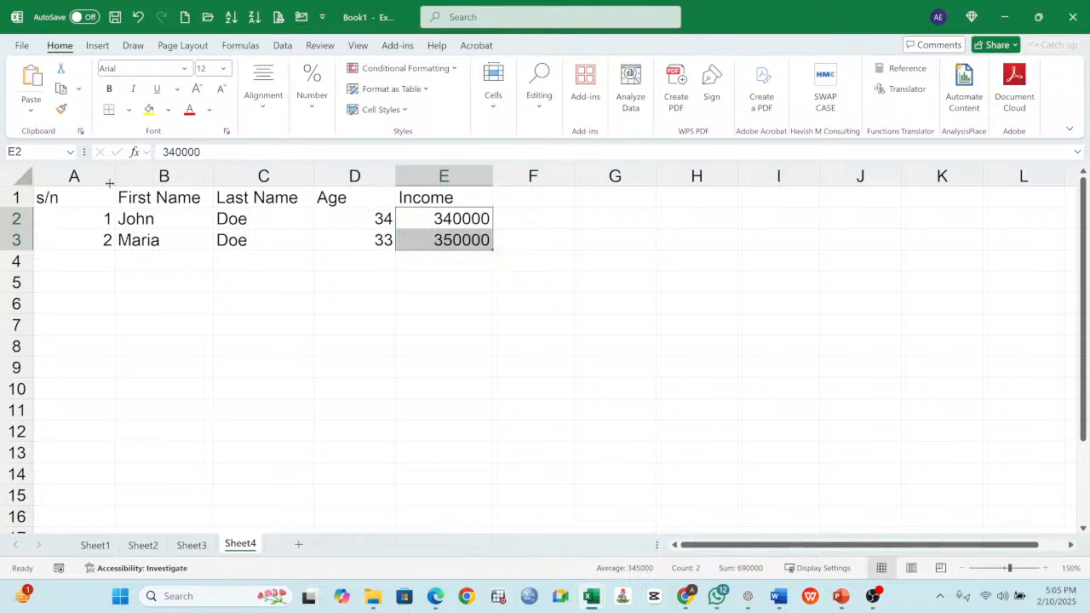
- Narrow the s/n column and make the header cells A1:E1 bold
drag(111, 179, 409, 197)
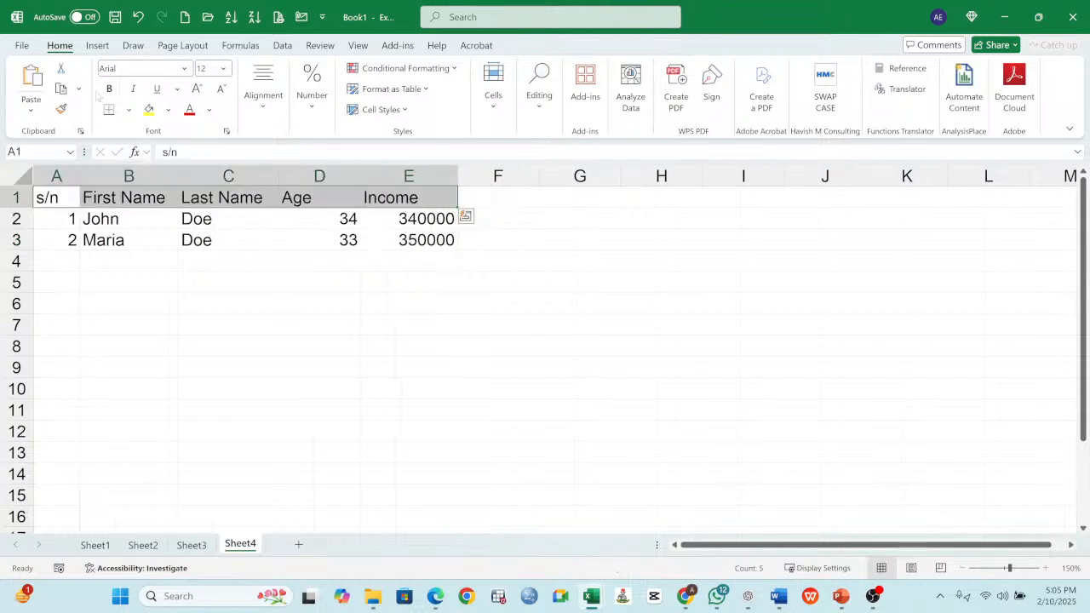
click(109, 88)
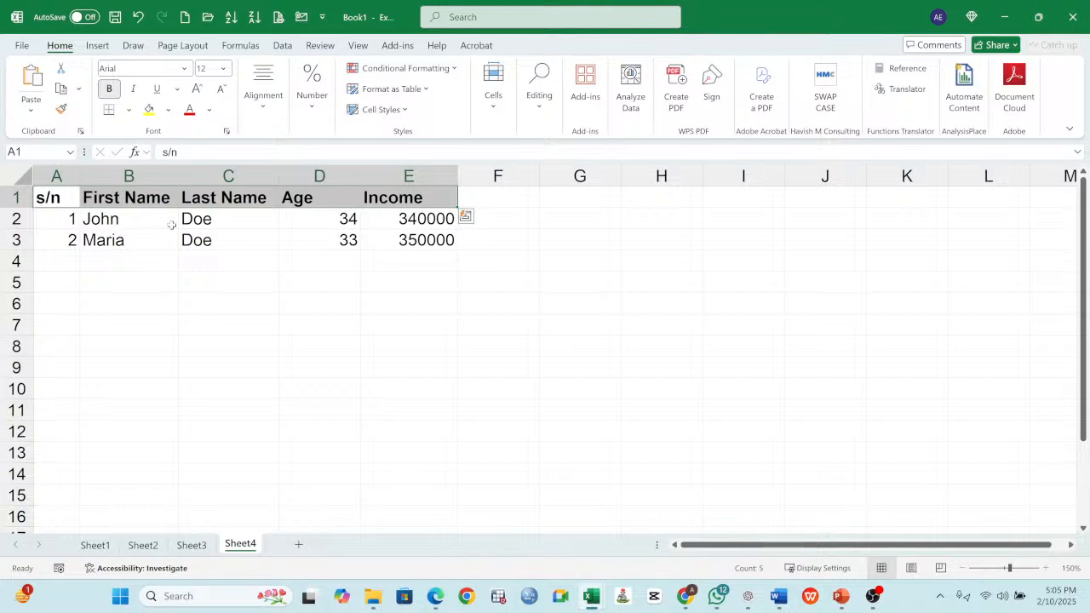
click(171, 224)
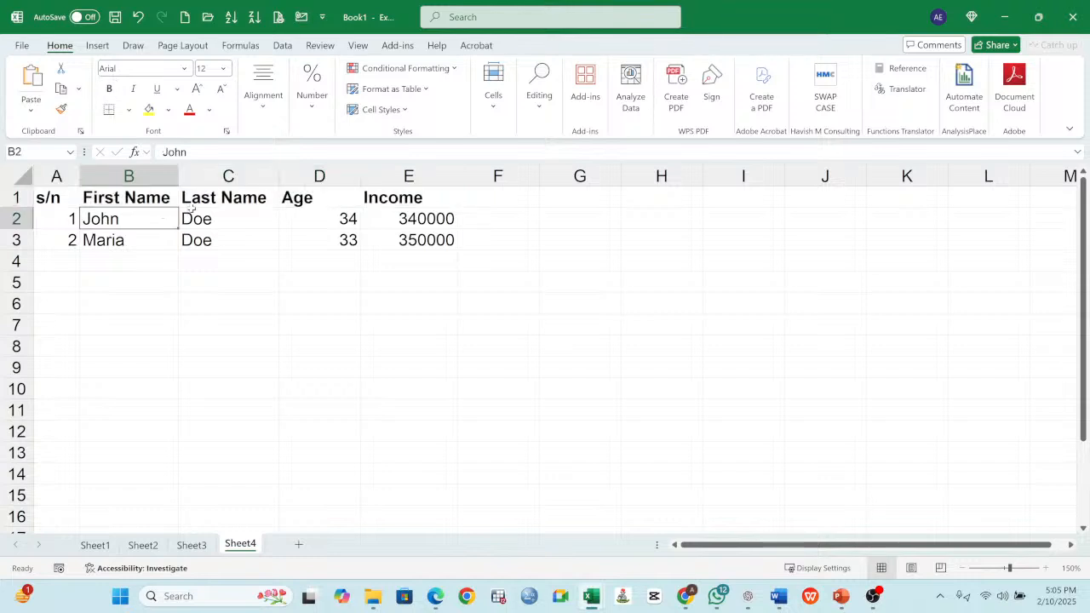
click(255, 204)
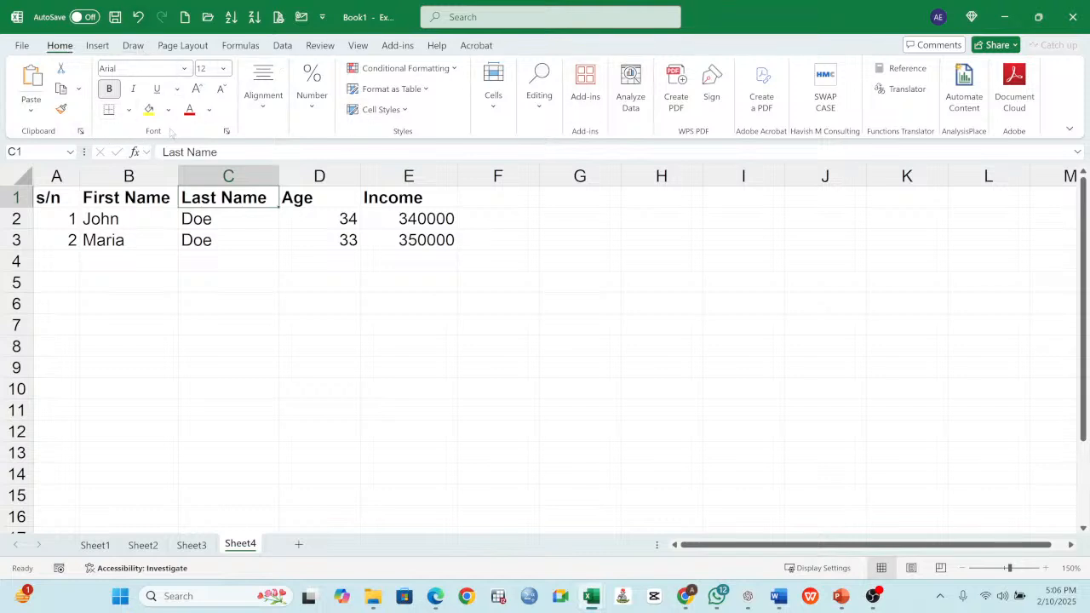
click(267, 117)
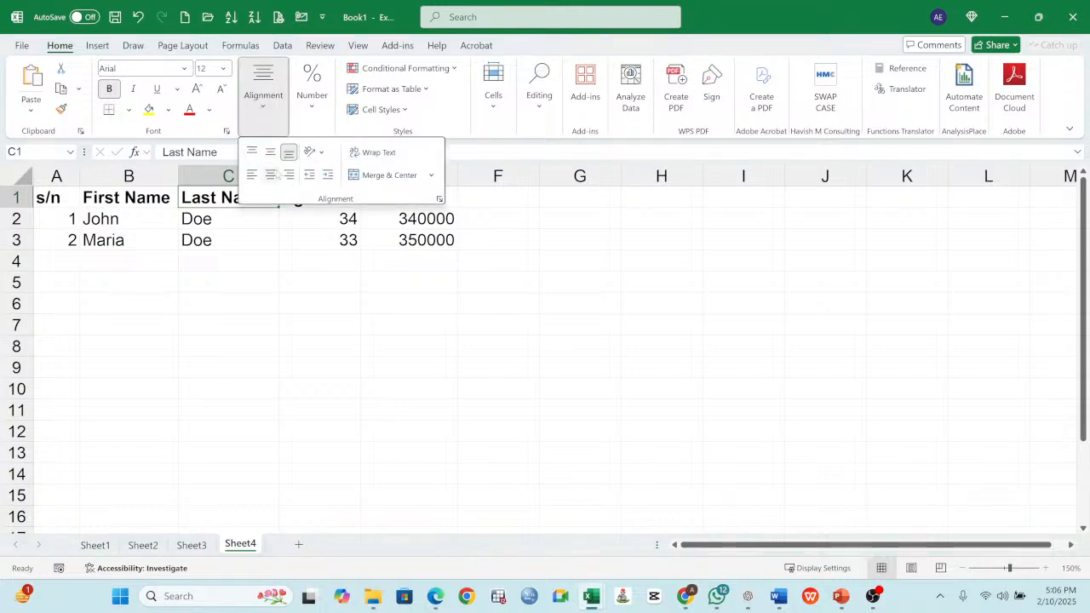
click(250, 264)
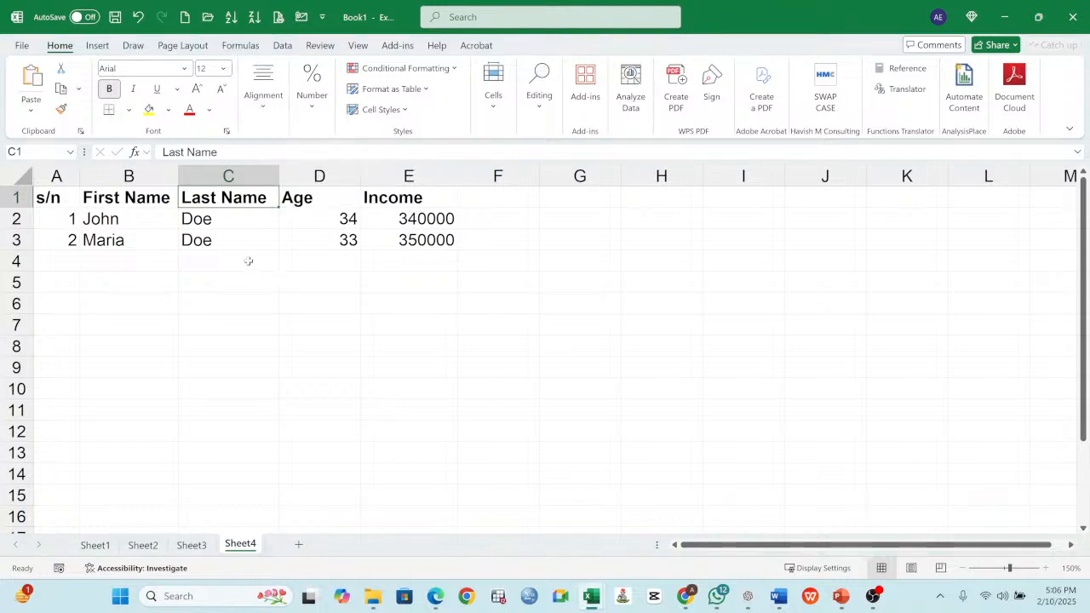
click(197, 236)
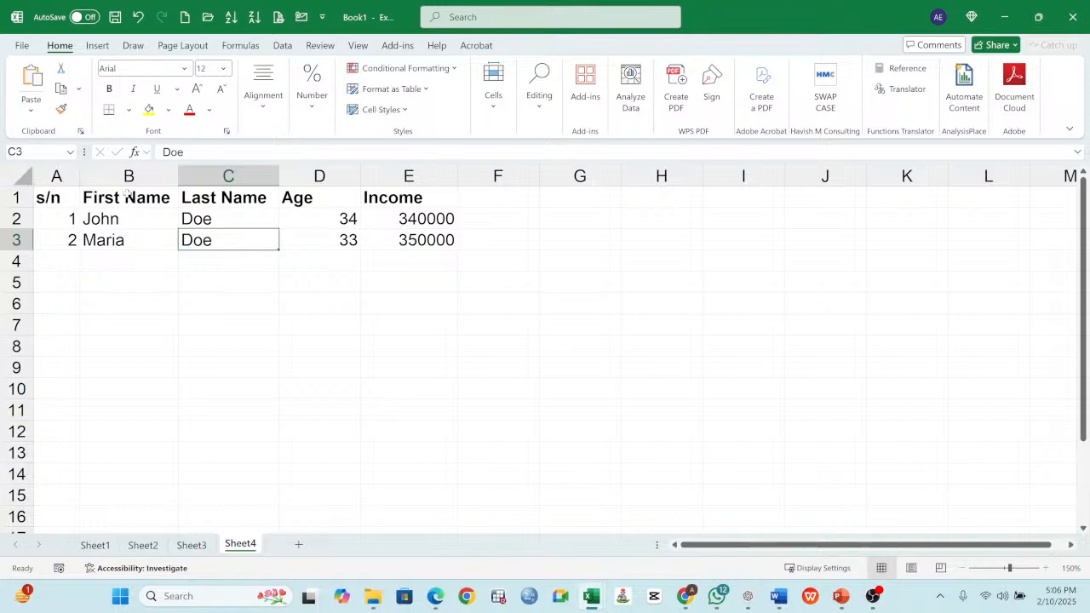
- Widen the First Name, Last Name, Age and Income columns
drag(178, 176, 223, 175)
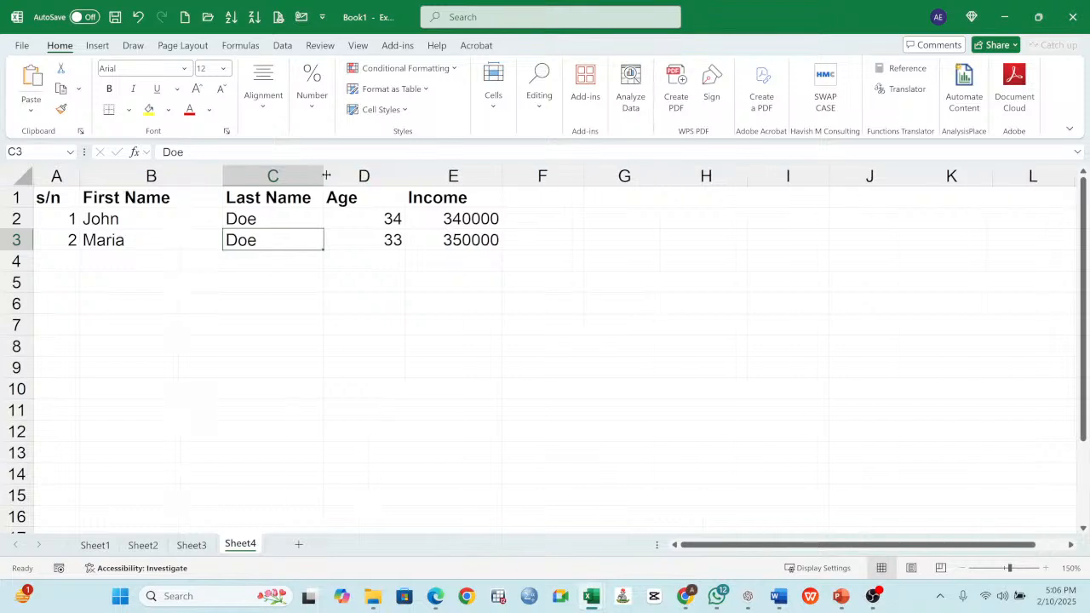
drag(324, 175, 348, 177)
drag(430, 176, 448, 176)
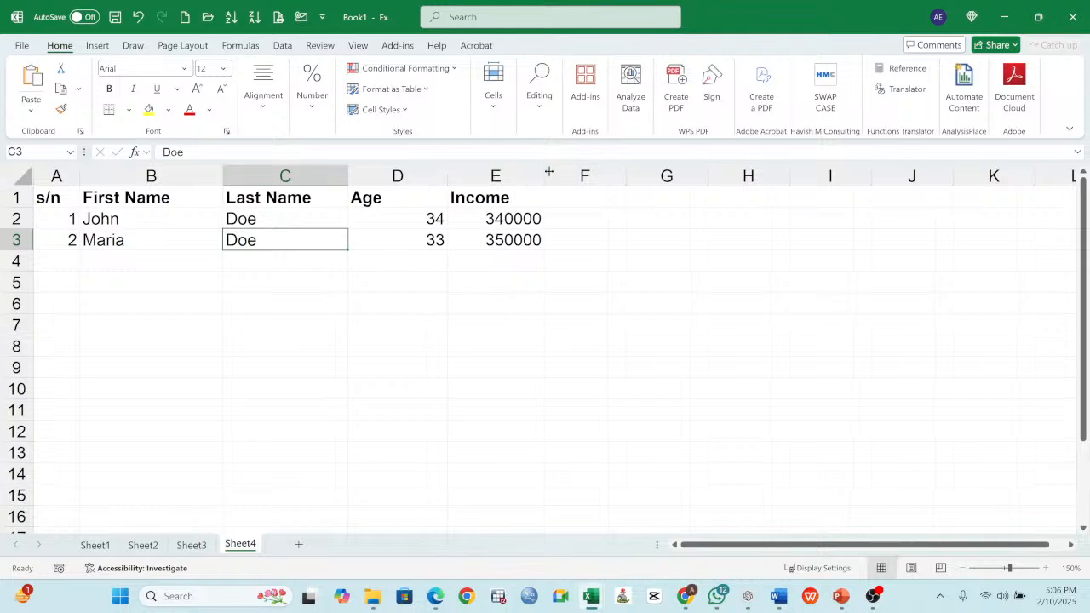
drag(549, 175, 574, 175)
- Left-align the age and income values in D2:E3
drag(418, 224, 483, 235)
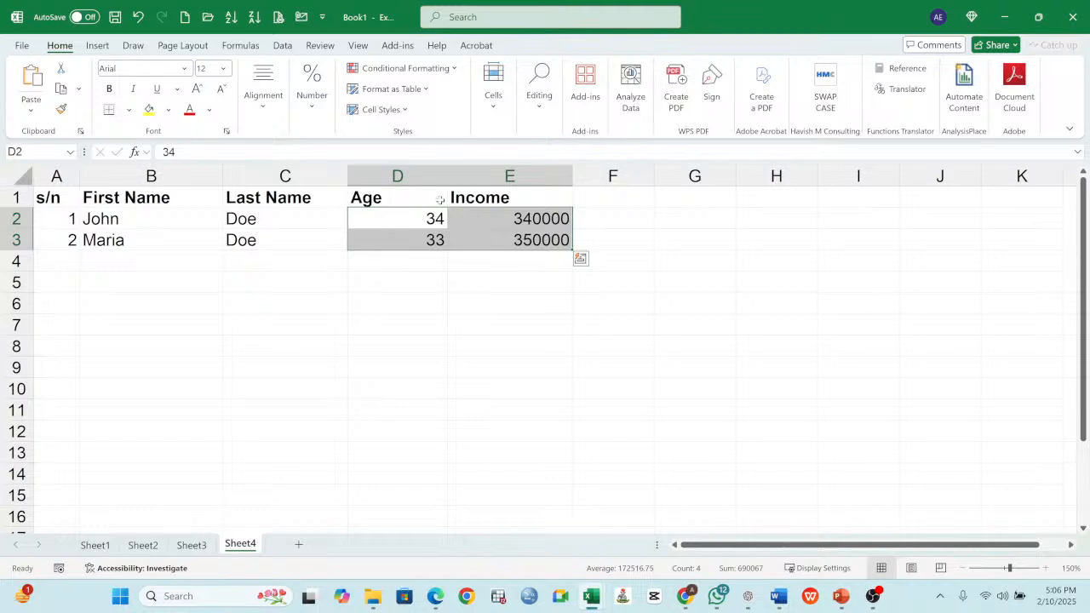
click(263, 98)
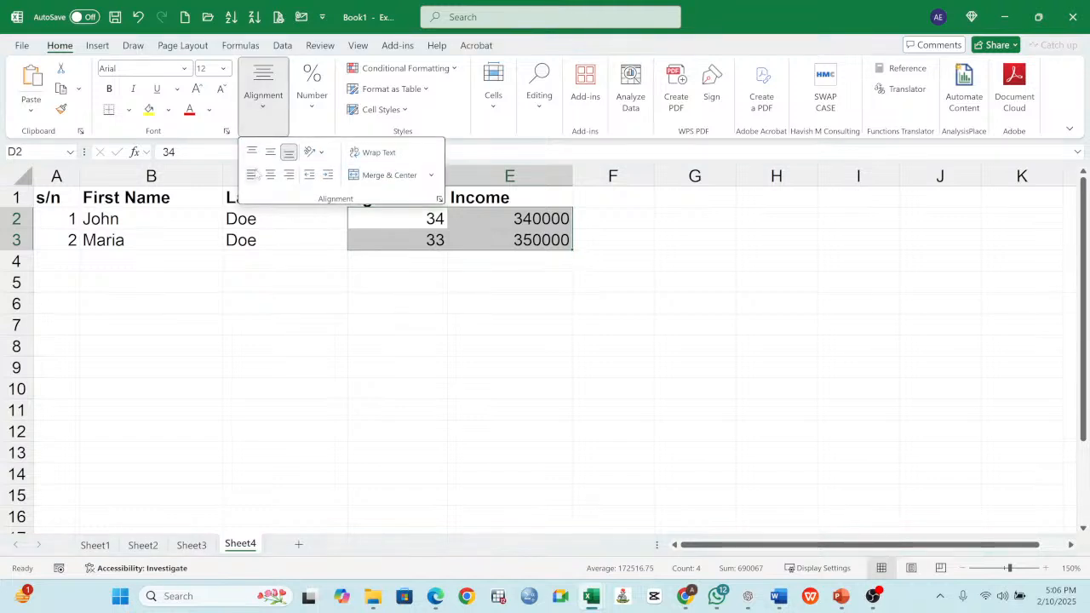
click(252, 175)
click(454, 356)
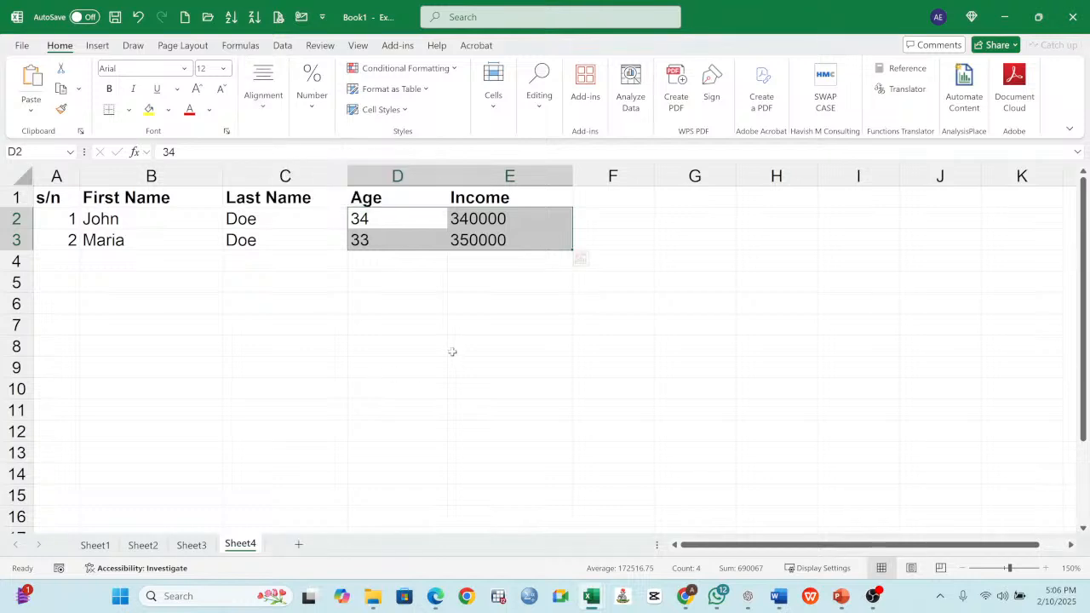
click(383, 297)
click(386, 213)
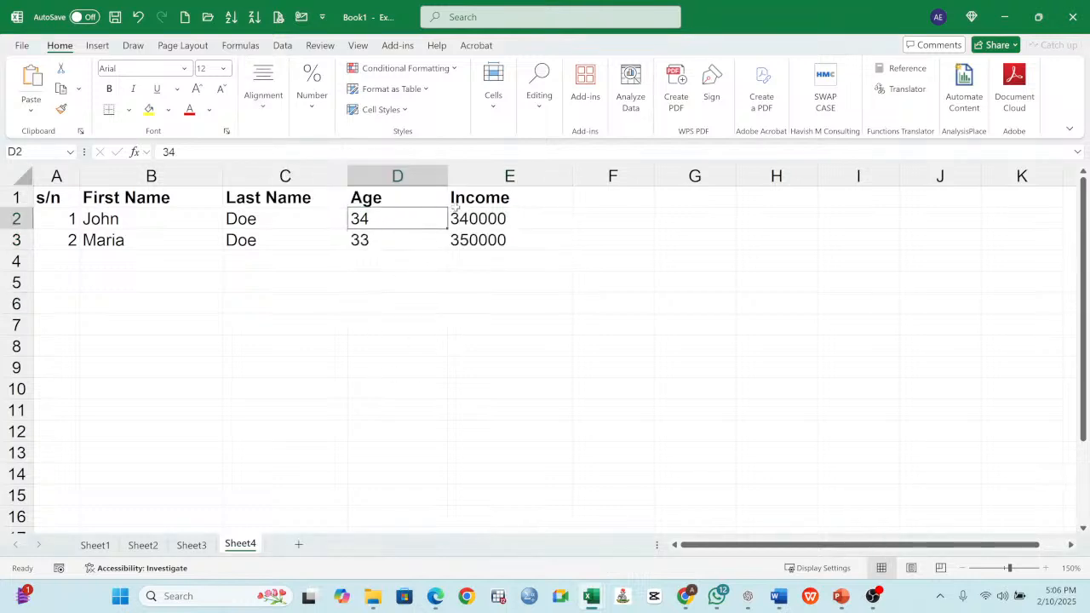
click(502, 222)
click(399, 223)
- Right-align the age and income values in D2:E3
drag(398, 222, 493, 237)
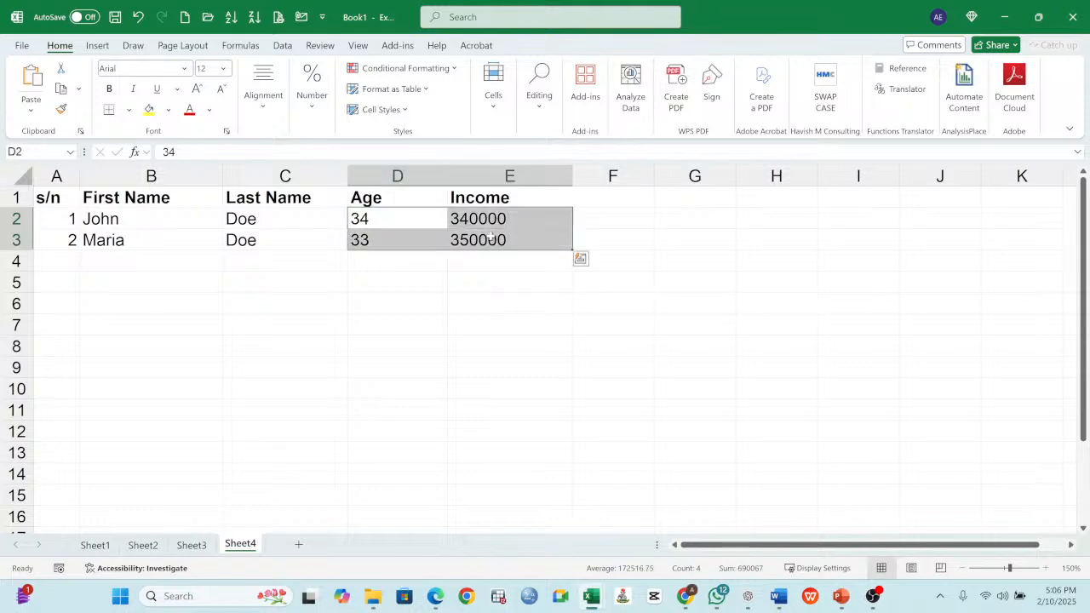
click(263, 100)
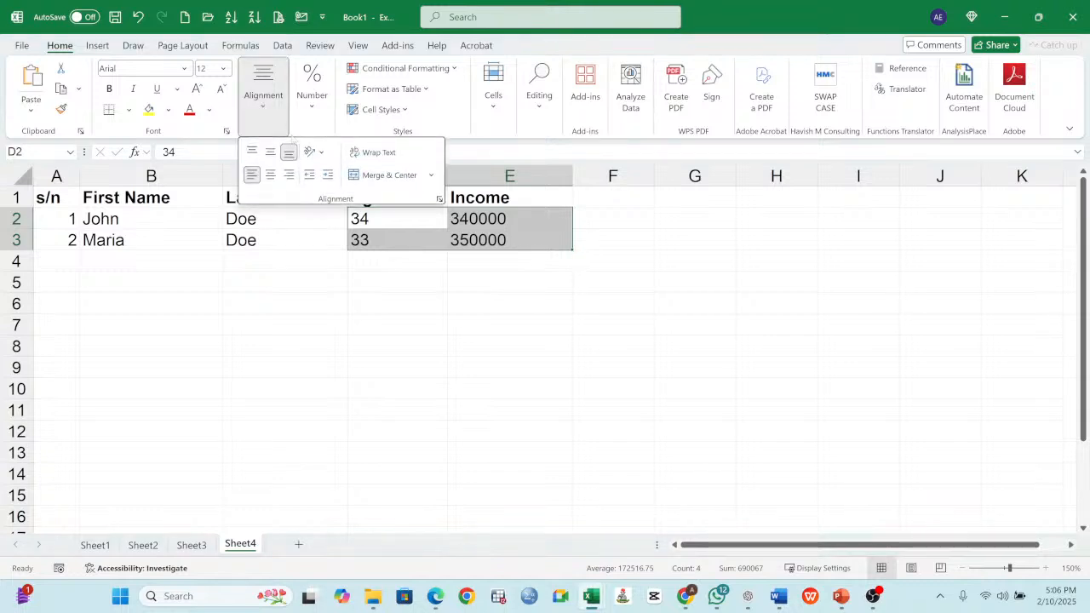
click(289, 175)
click(422, 259)
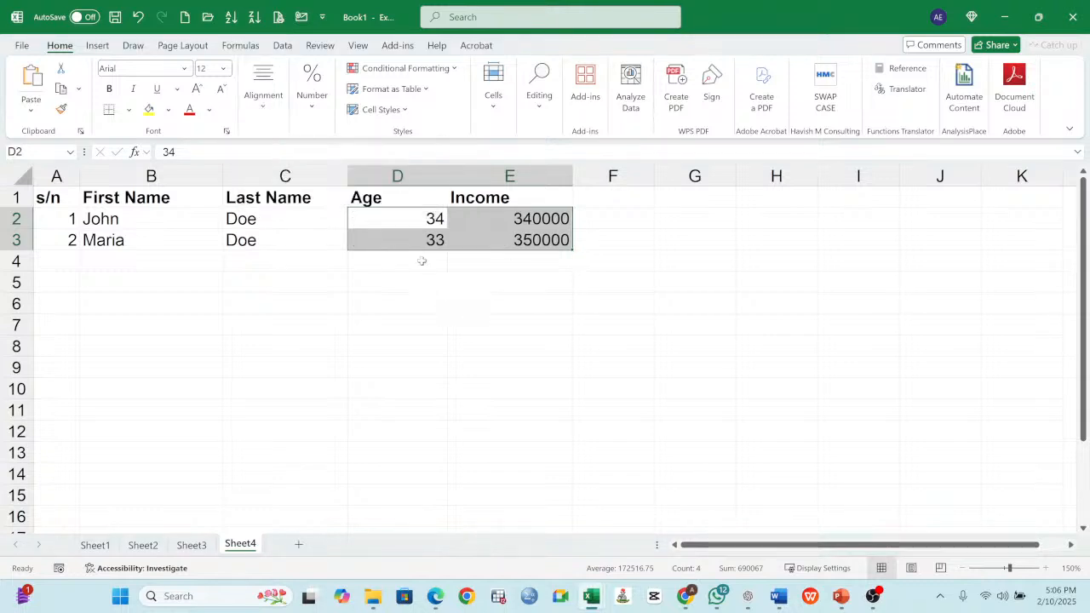
click(406, 238)
click(406, 221)
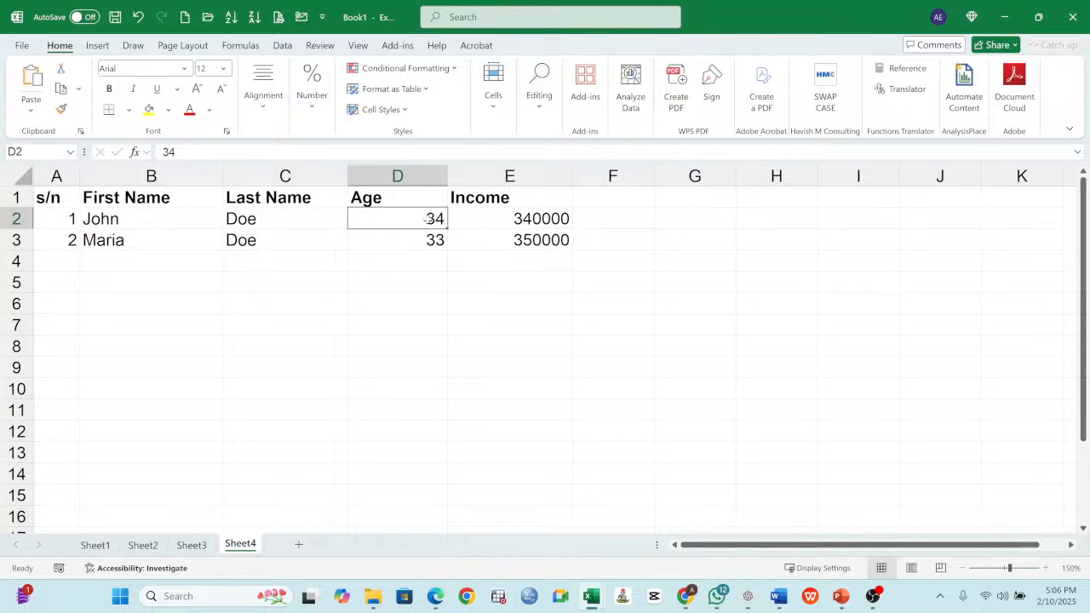
drag(427, 220, 518, 230)
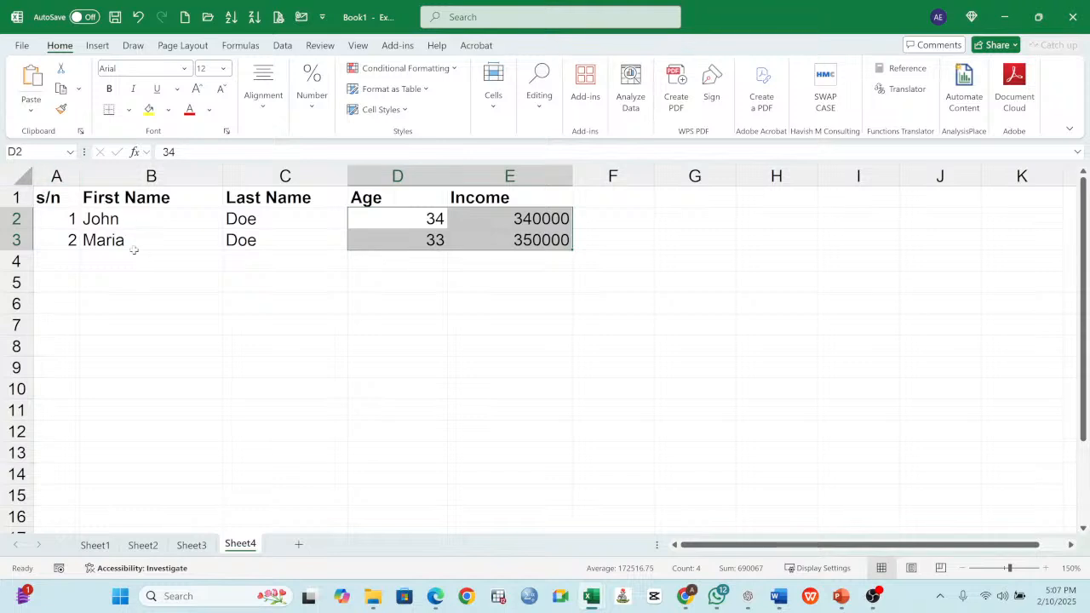
click(139, 222)
click(143, 237)
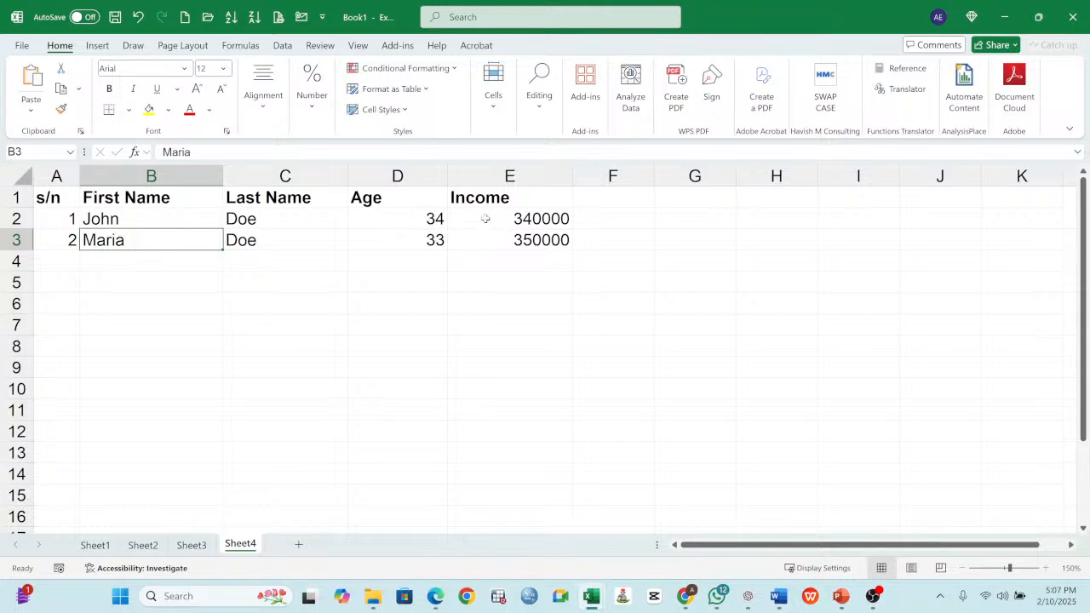
- Insert two blank rows above the table's header row
right_click(17, 197)
click(53, 362)
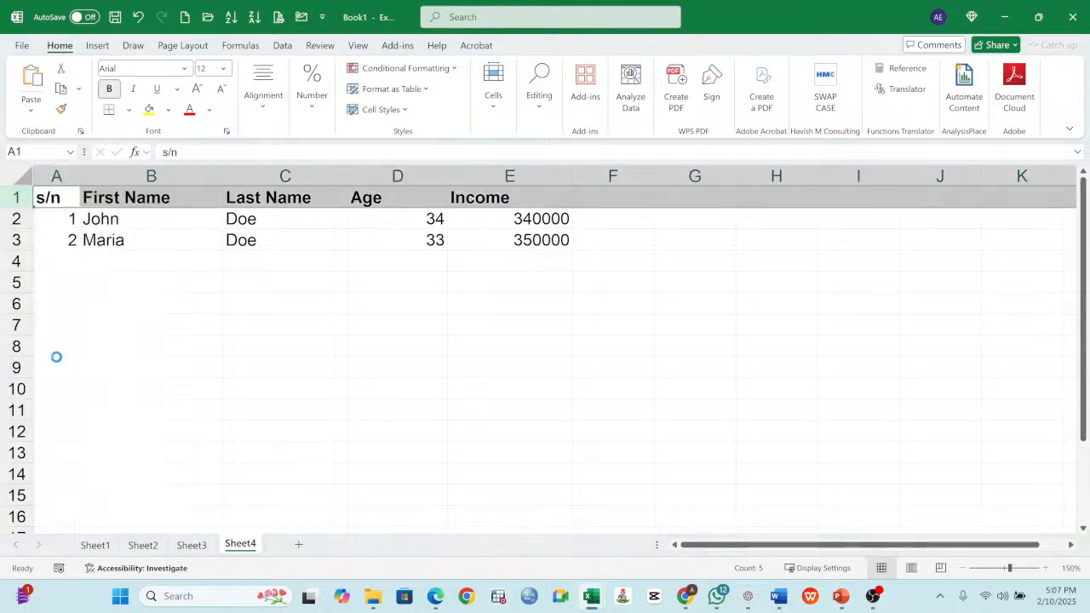
click(176, 197)
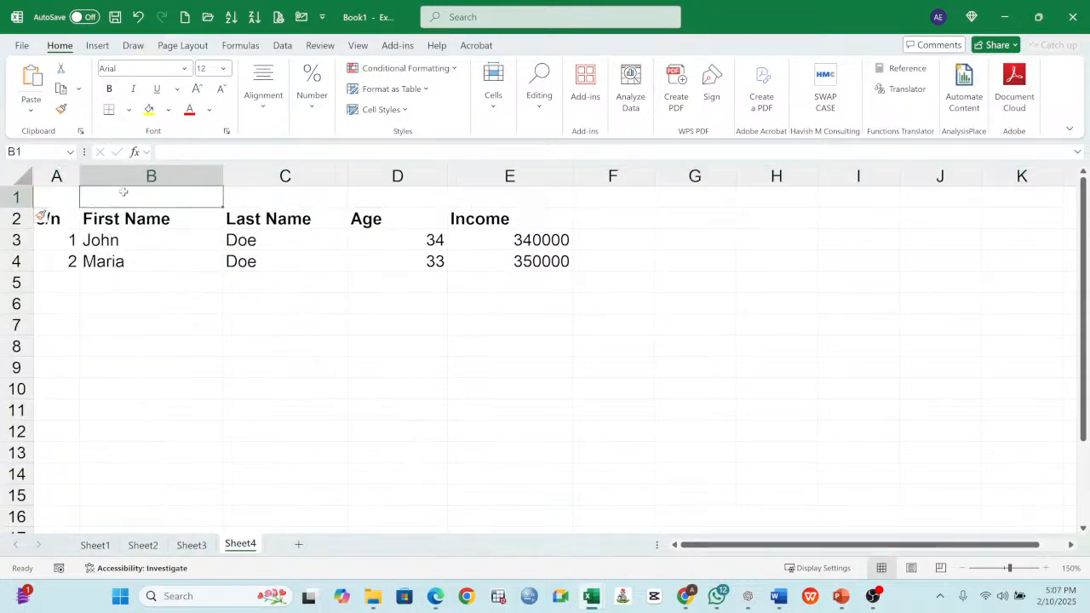
right_click(16, 196)
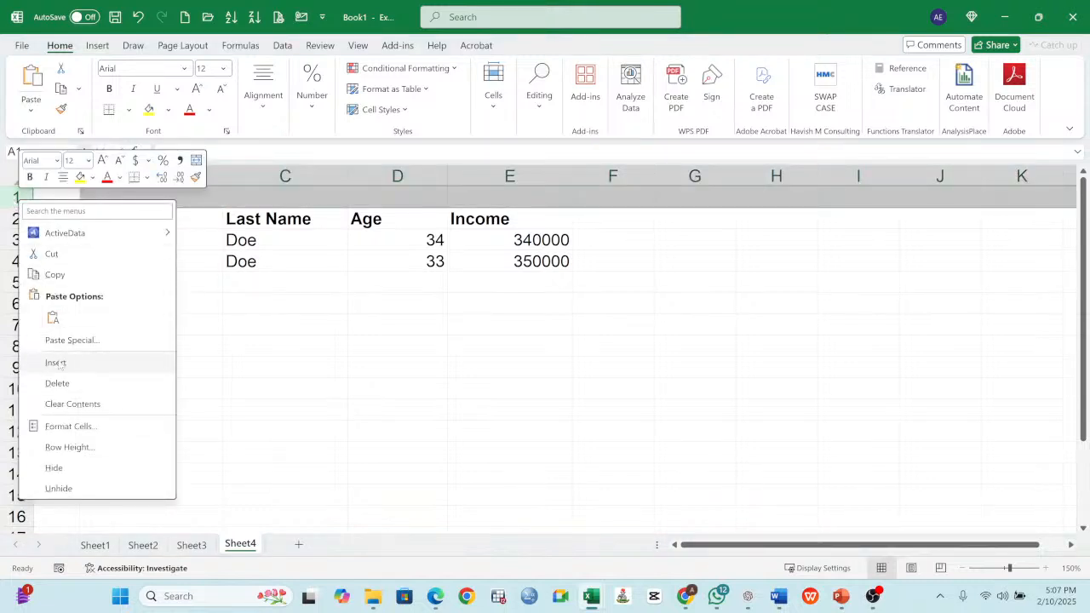
click(55, 363)
- Merge and center cells B1:E1 above the table
click(114, 193)
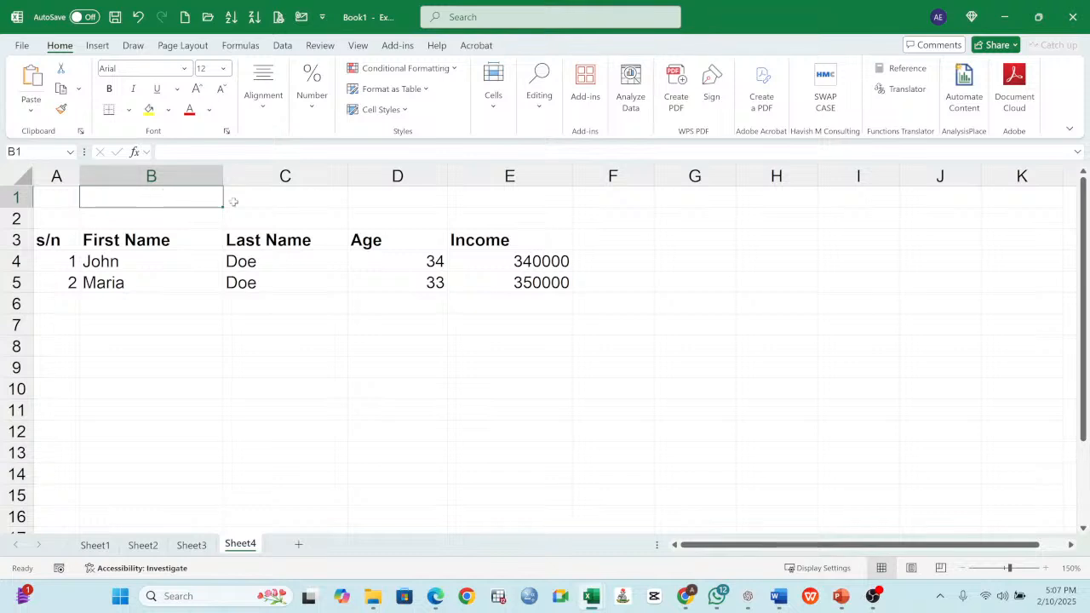
drag(215, 199, 464, 194)
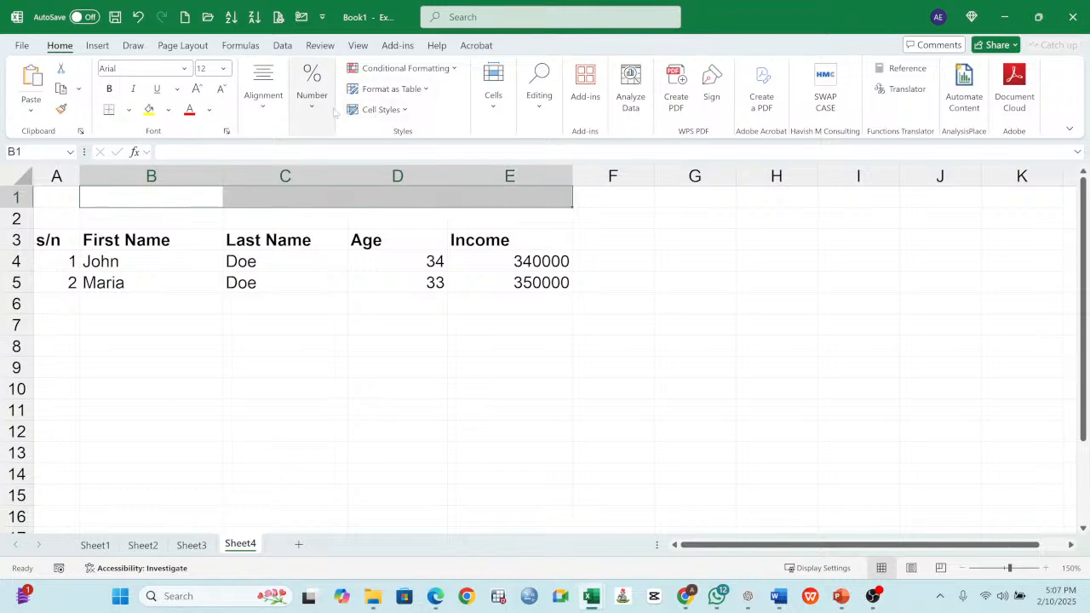
click(493, 94)
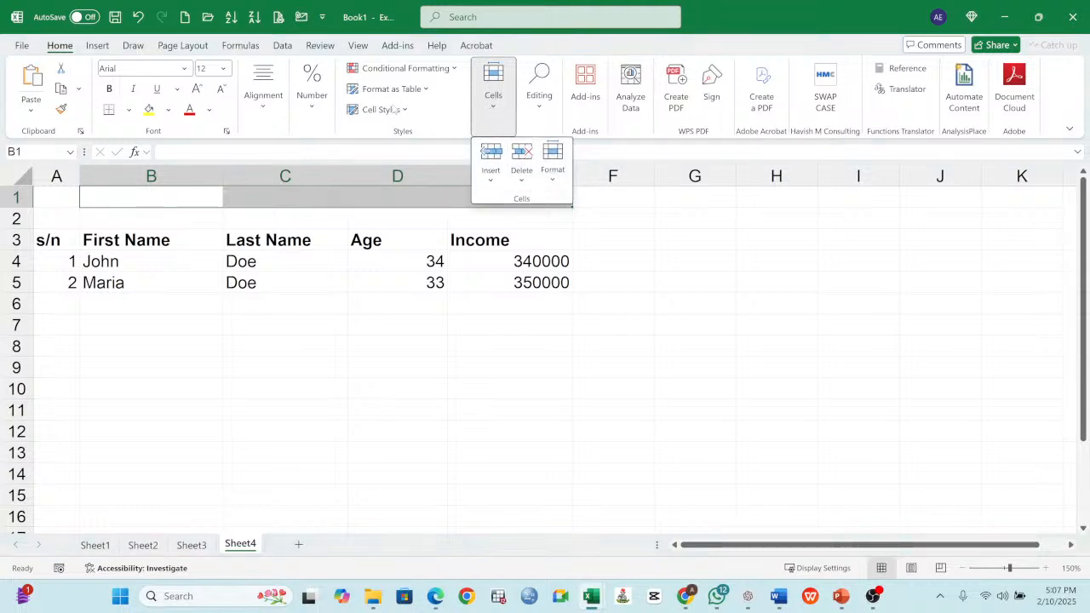
click(315, 96)
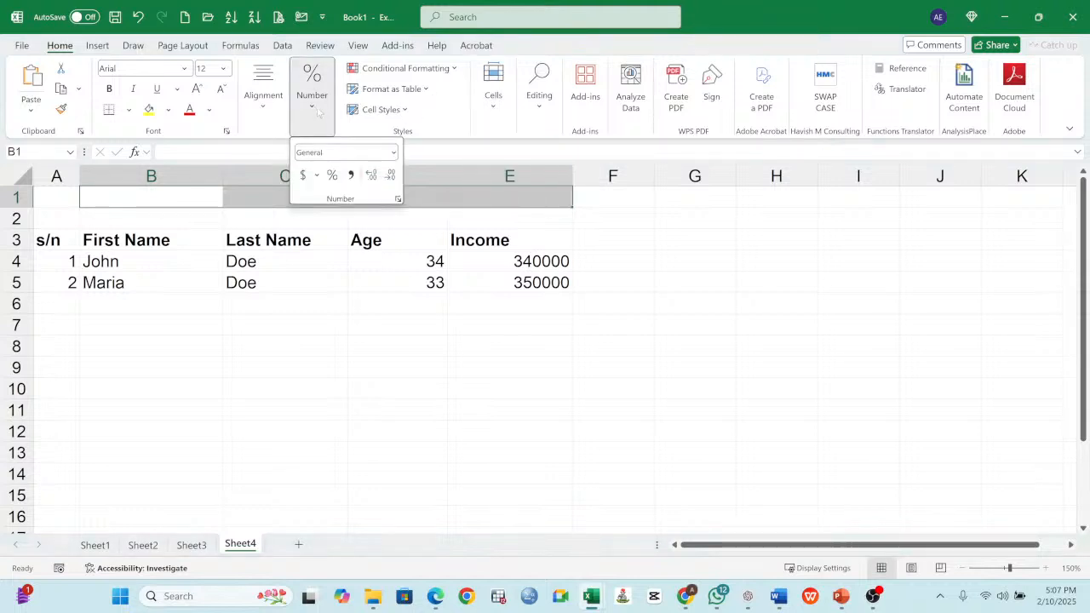
click(265, 121)
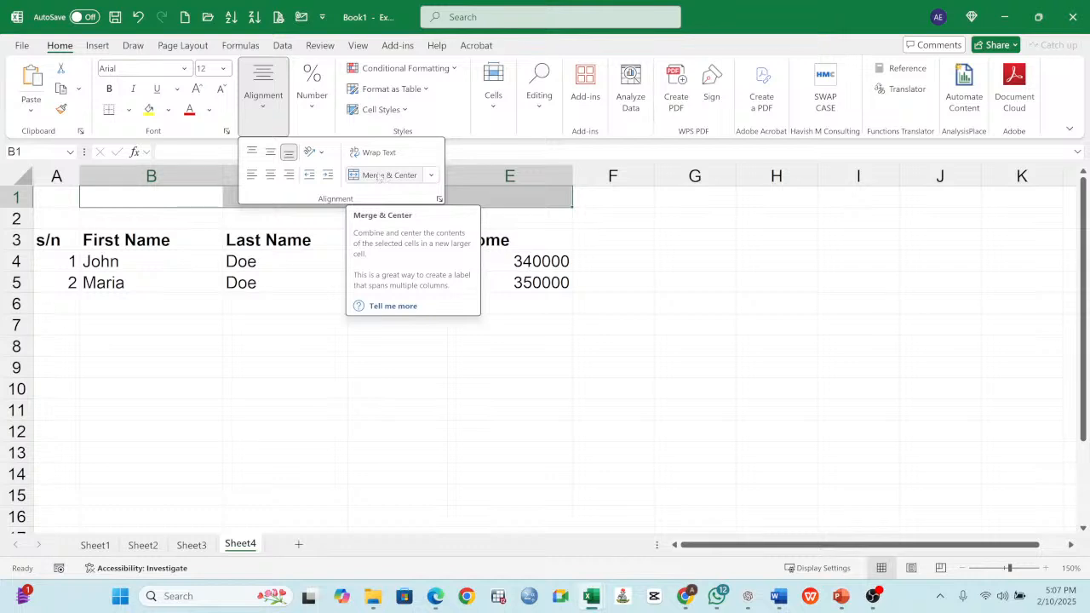
click(384, 175)
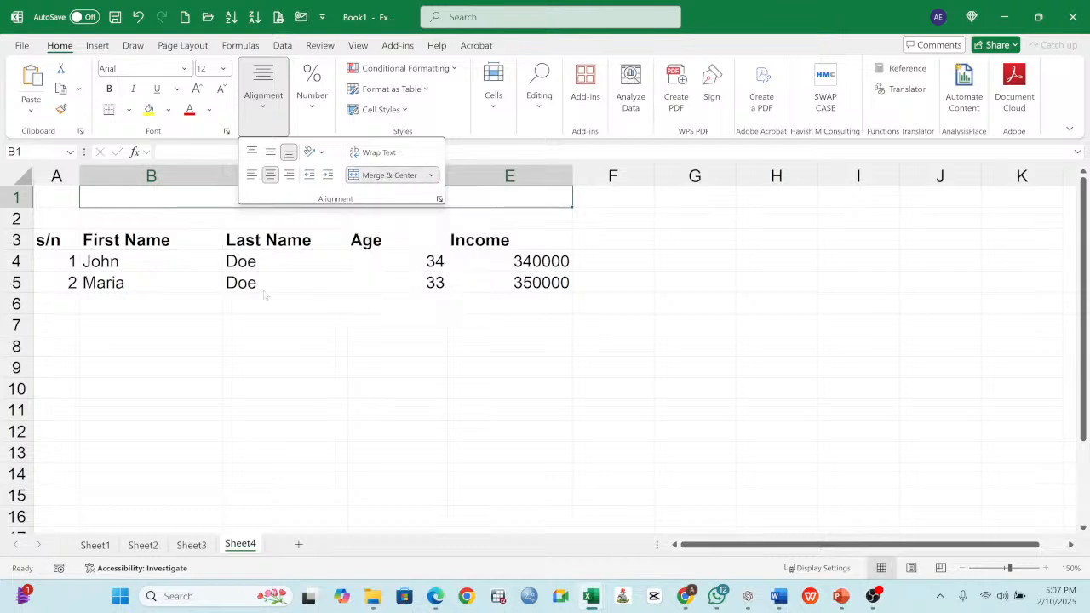
- Enter the title REGISTRATION TABLE in the merged cell B1:E1 and make it bold
click(202, 198)
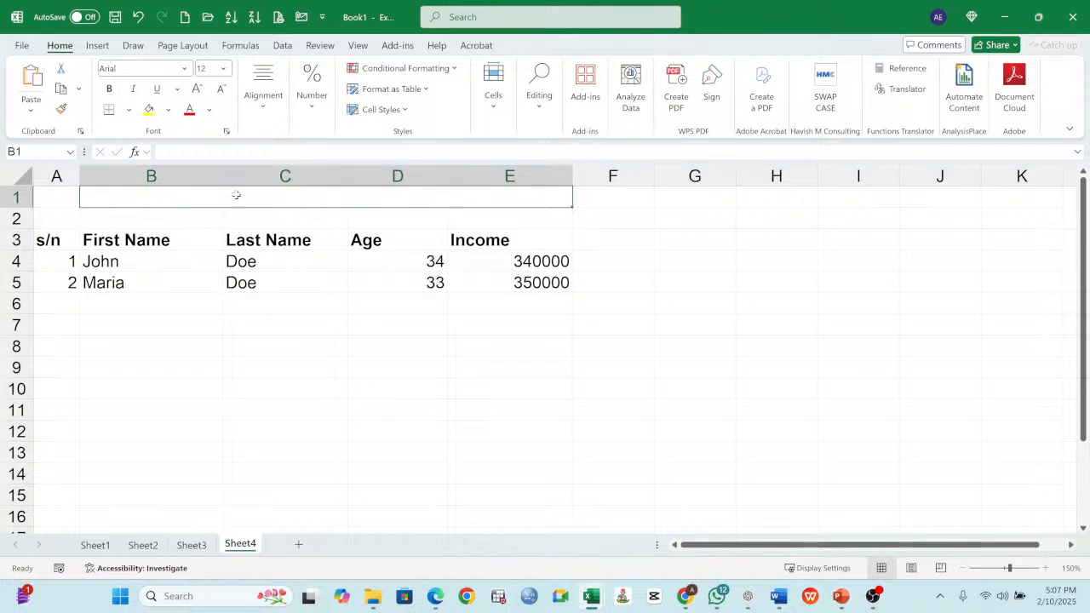
text(t)
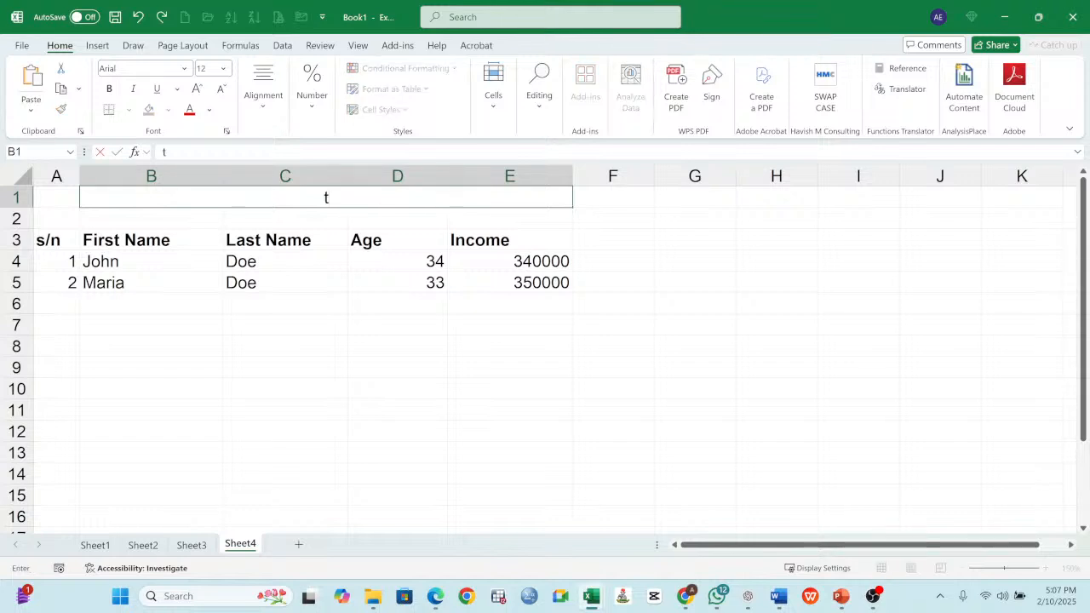
key(BackSpace)
key(BackSpace)
text(REGISTRATION T)
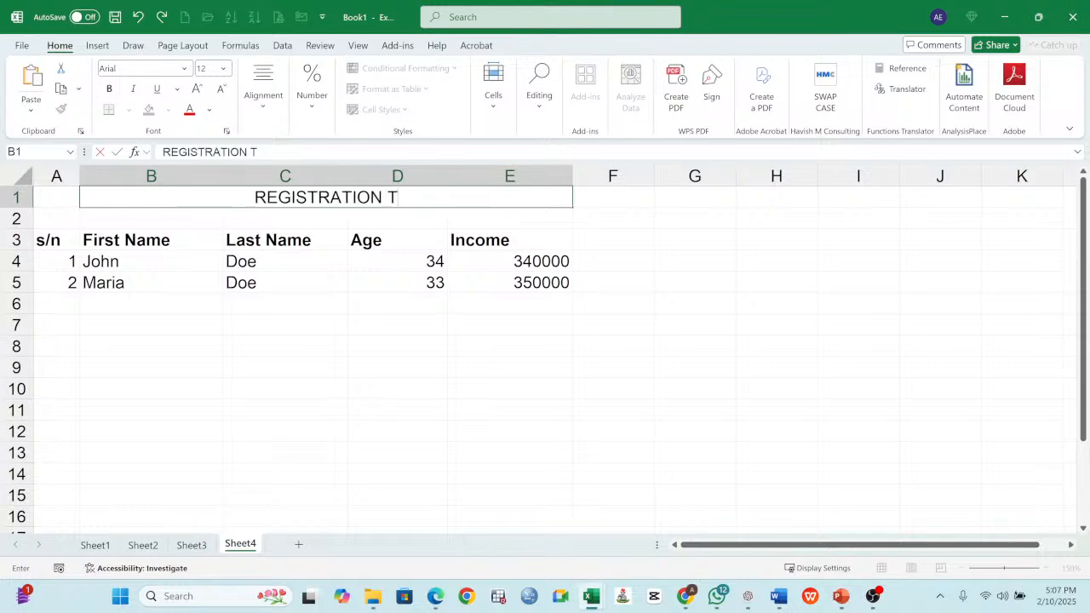
text(ABLE)
key(Return)
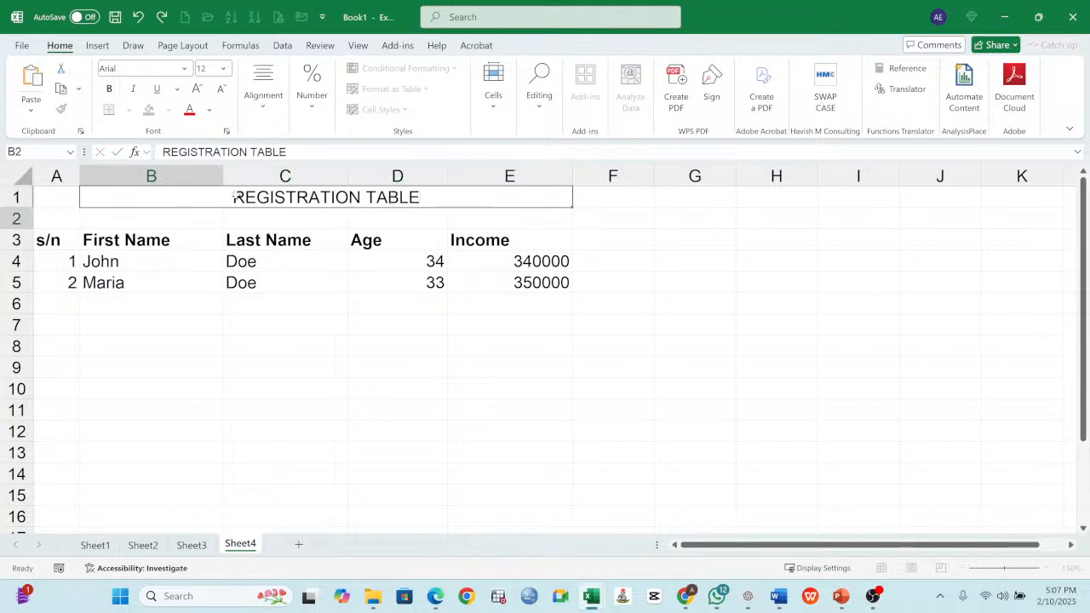
click(325, 198)
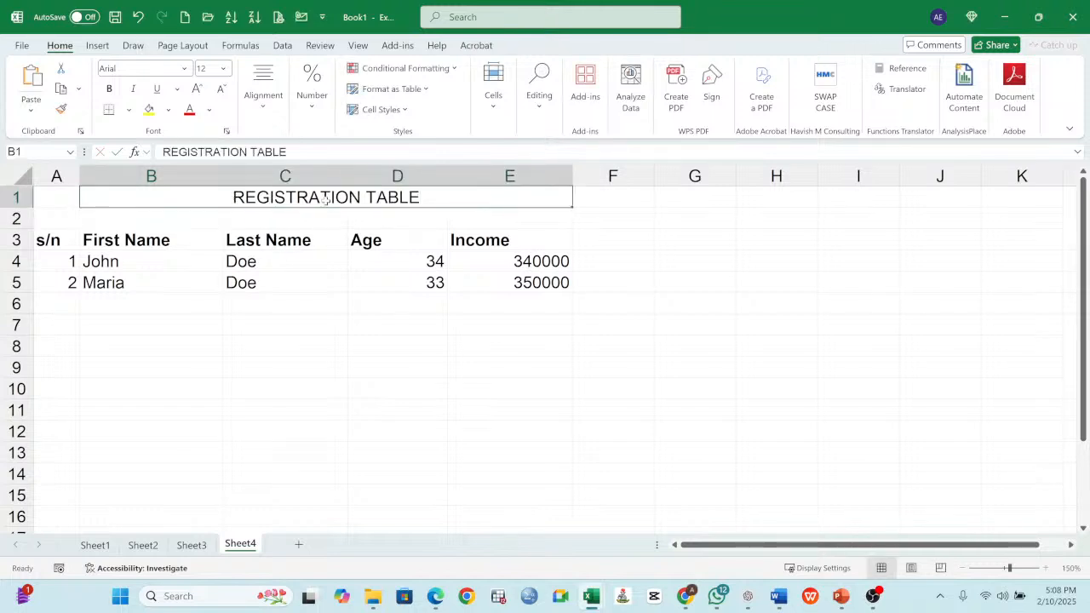
click(110, 89)
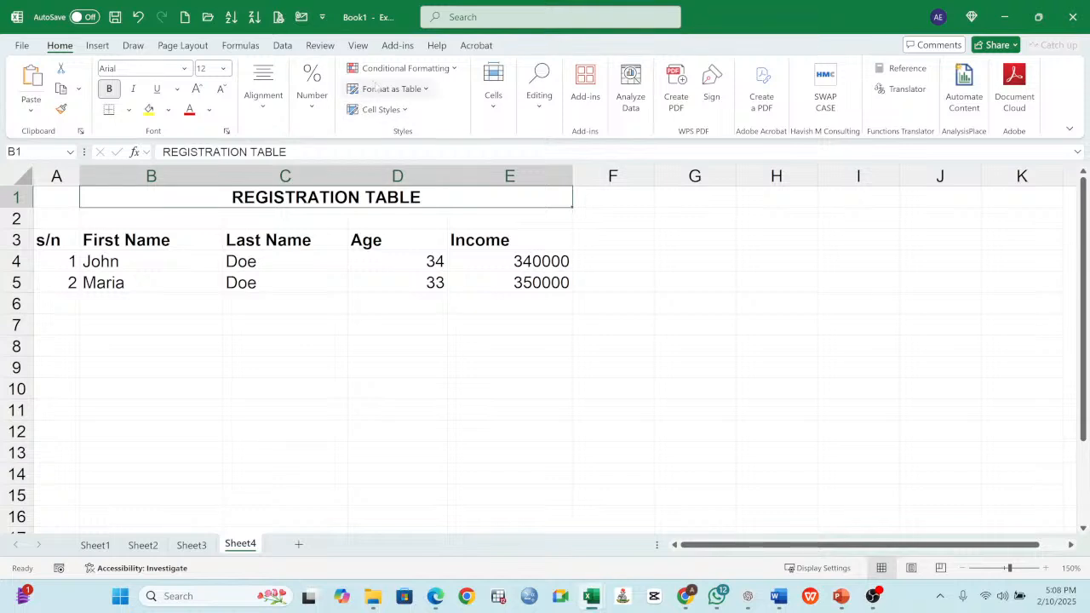
- Try left and right horizontal alignment on the REGISTRATION TABLE title, finishing with it centered
click(266, 112)
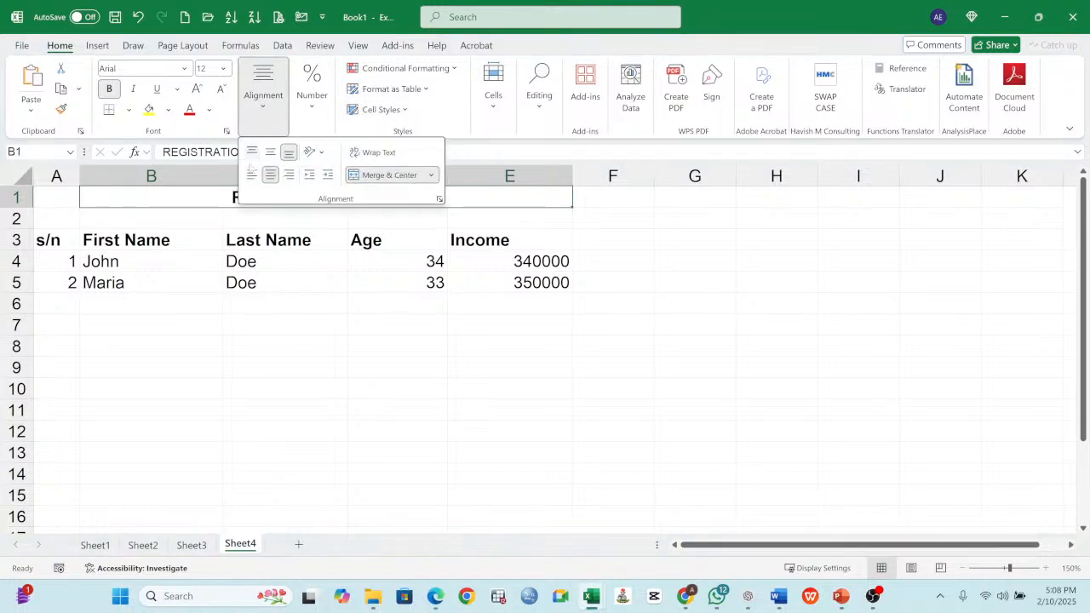
click(251, 174)
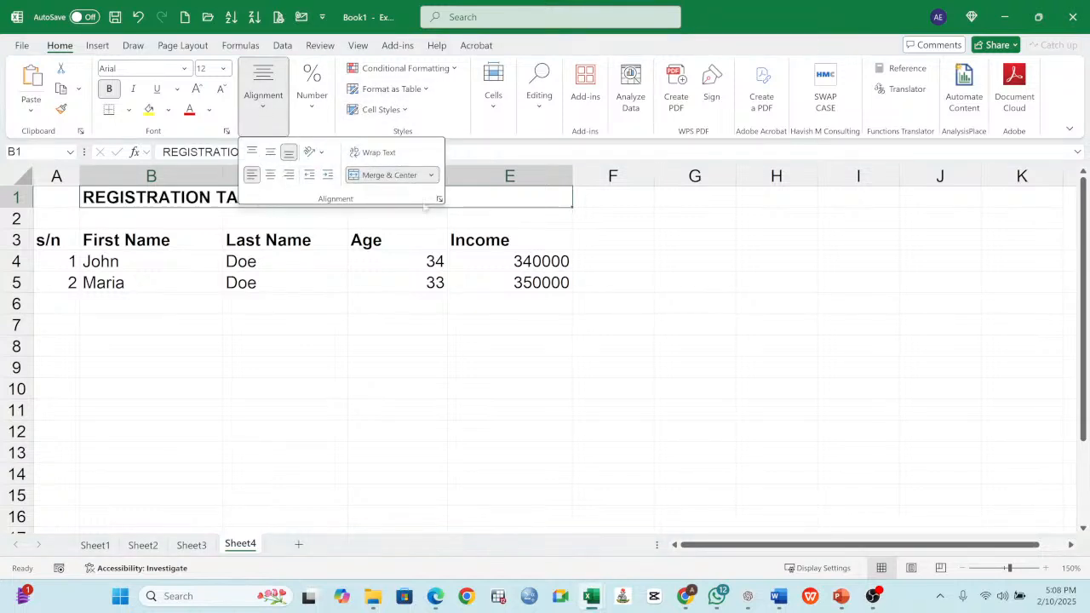
click(210, 308)
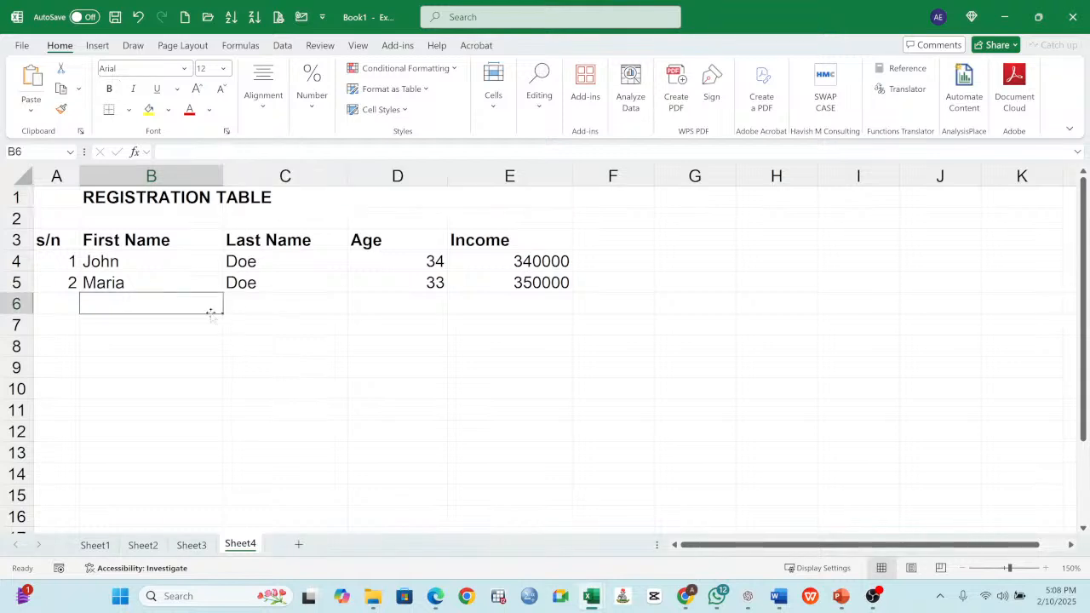
click(205, 201)
click(264, 109)
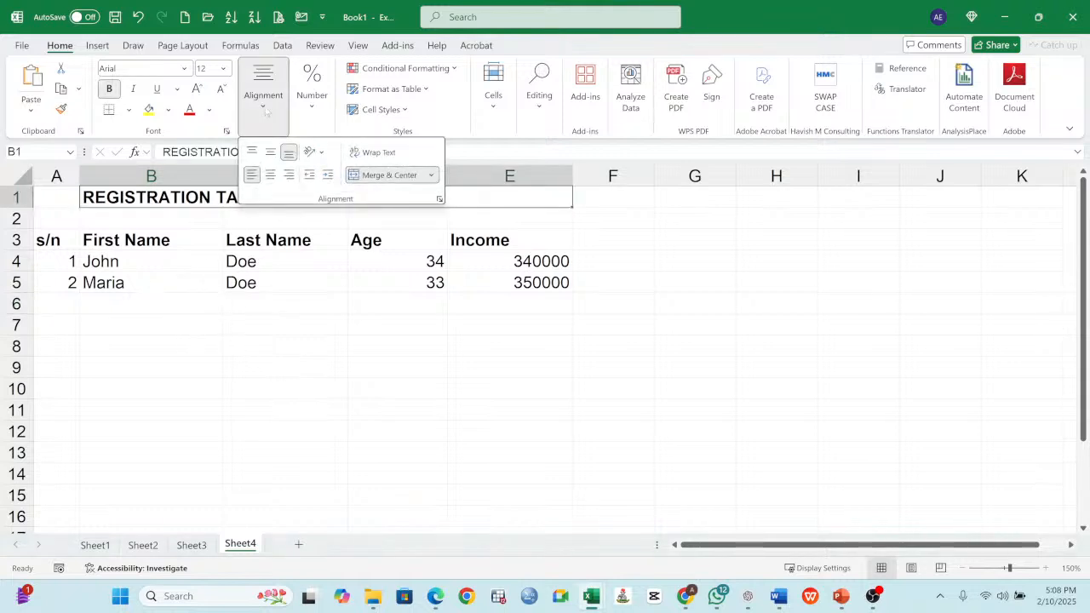
click(289, 175)
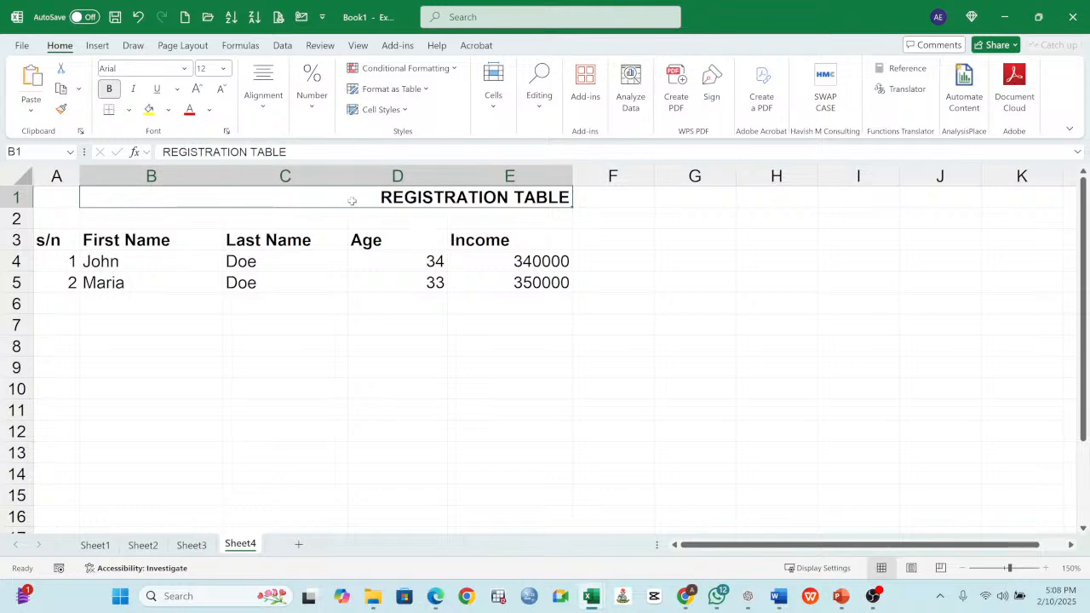
click(257, 109)
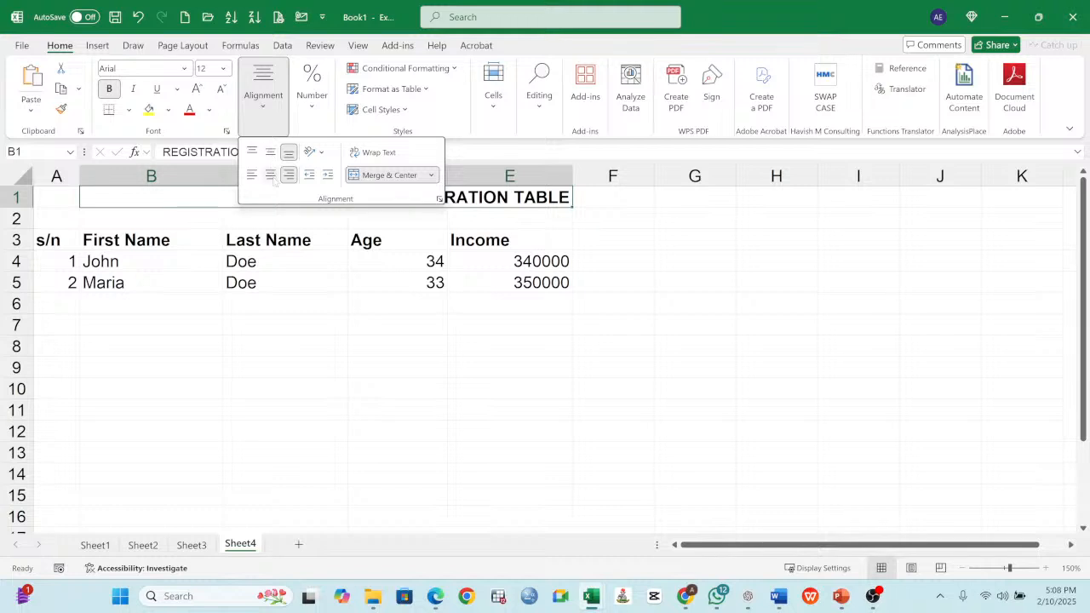
click(271, 176)
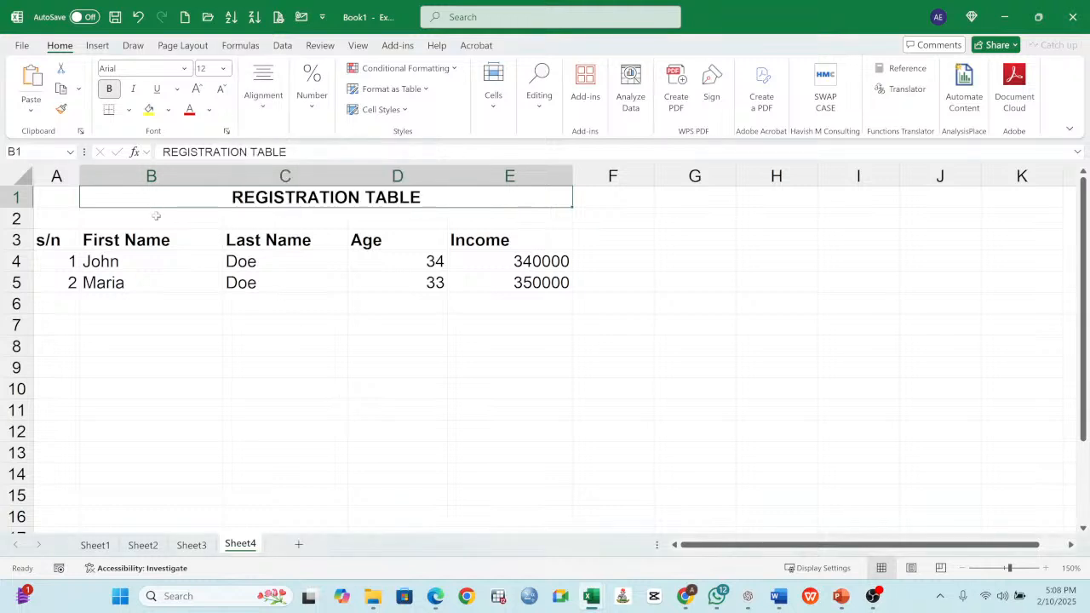
- Increase row 1's height to about three text lines and top-align the REGISTRATION TABLE title
drag(17, 208, 17, 249)
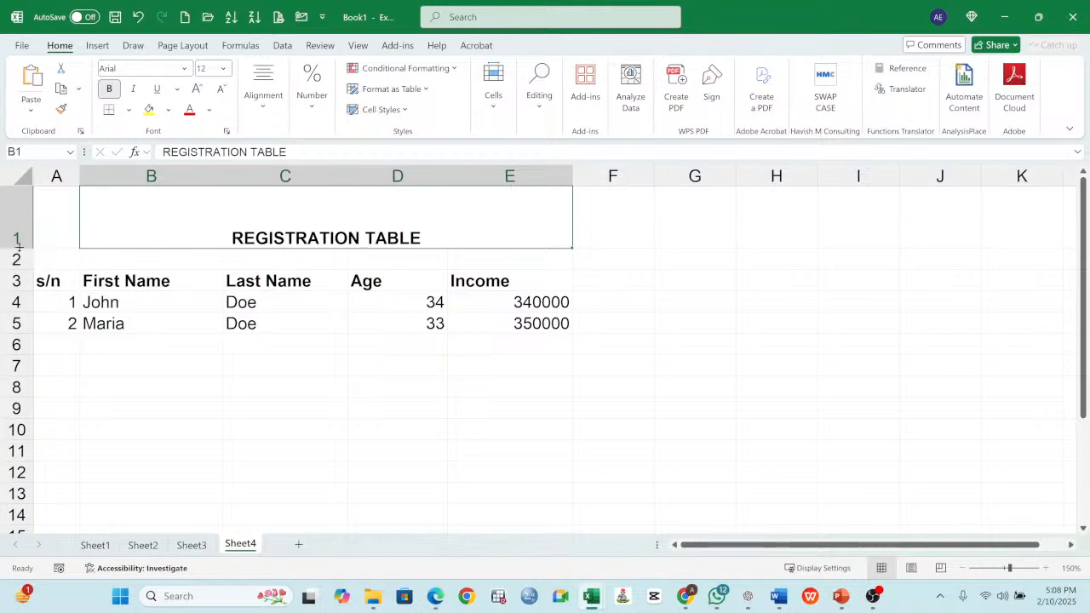
mouse_move(17, 246)
mouse_down()
mouse_move(12, 322)
mouse_move(4, 253)
mouse_up()
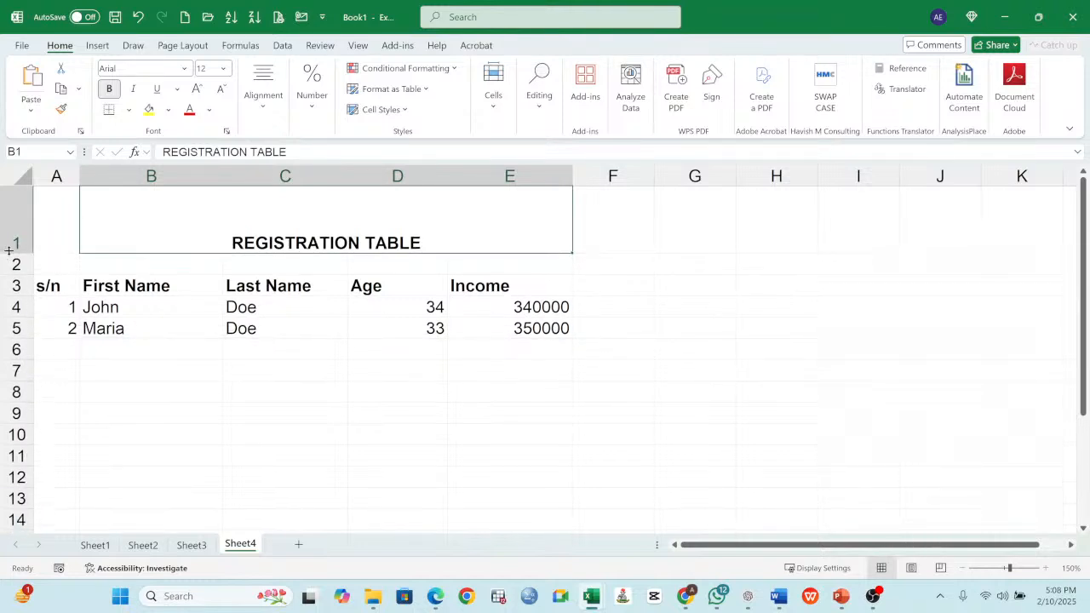
click(264, 85)
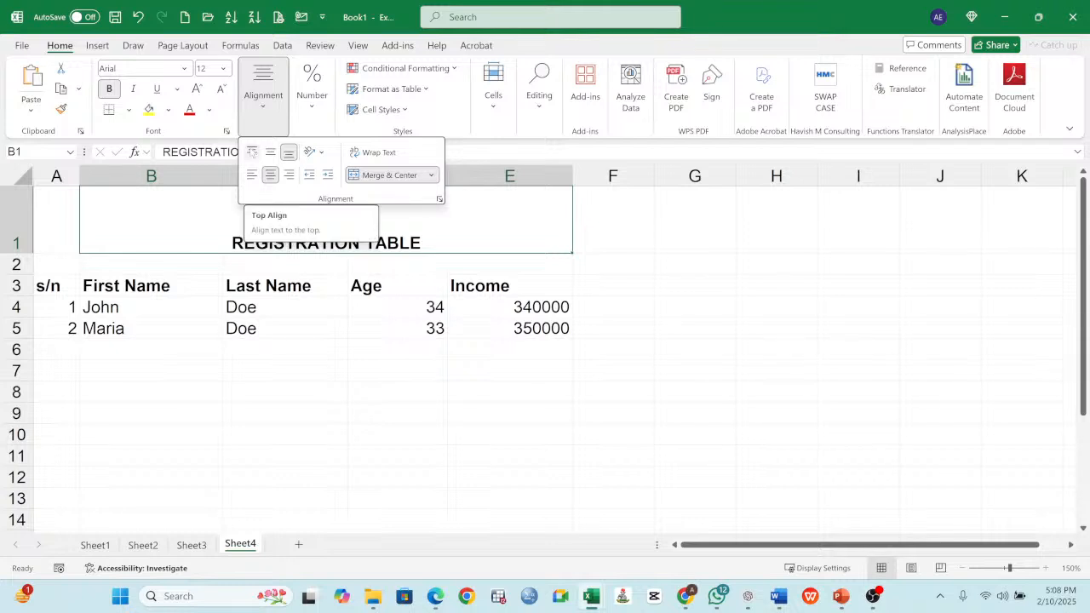
click(252, 152)
click(203, 219)
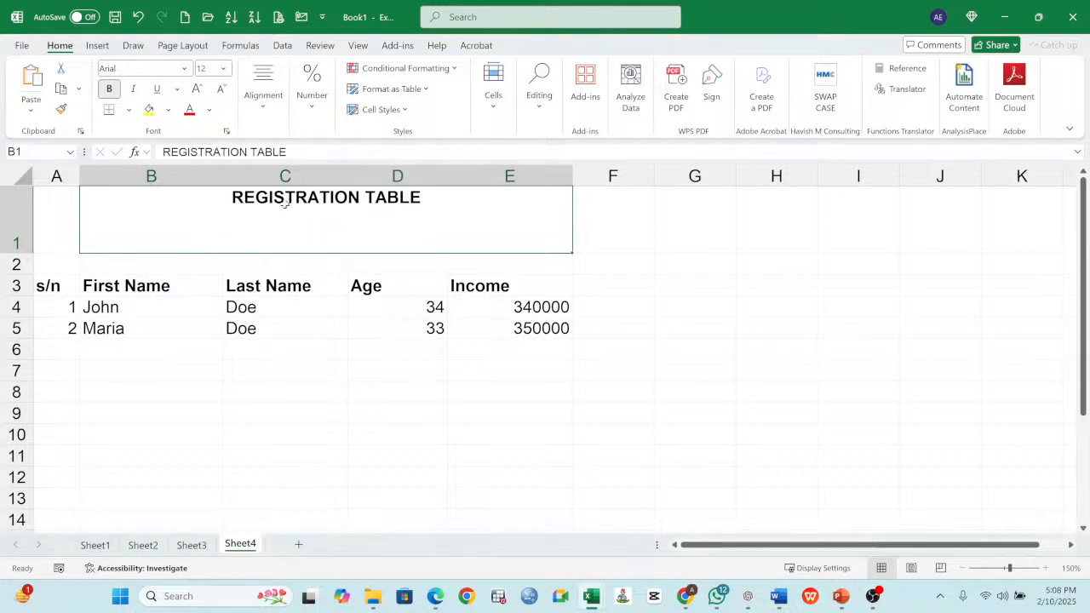
- Try middle vertical alignment on the REGISTRATION TABLE title, finishing with bottom alignment
click(262, 109)
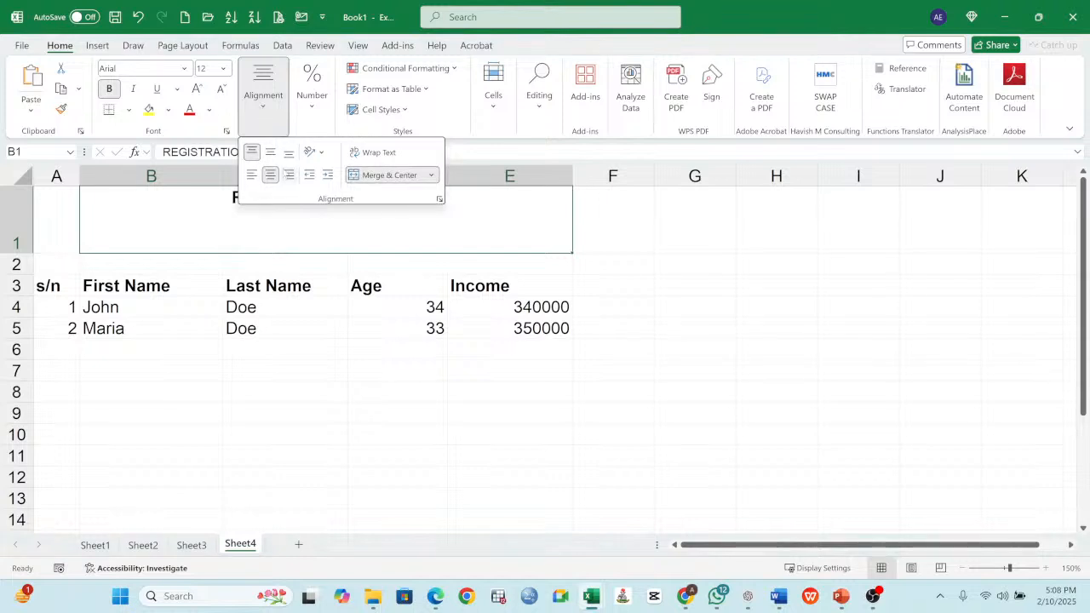
click(270, 153)
click(258, 231)
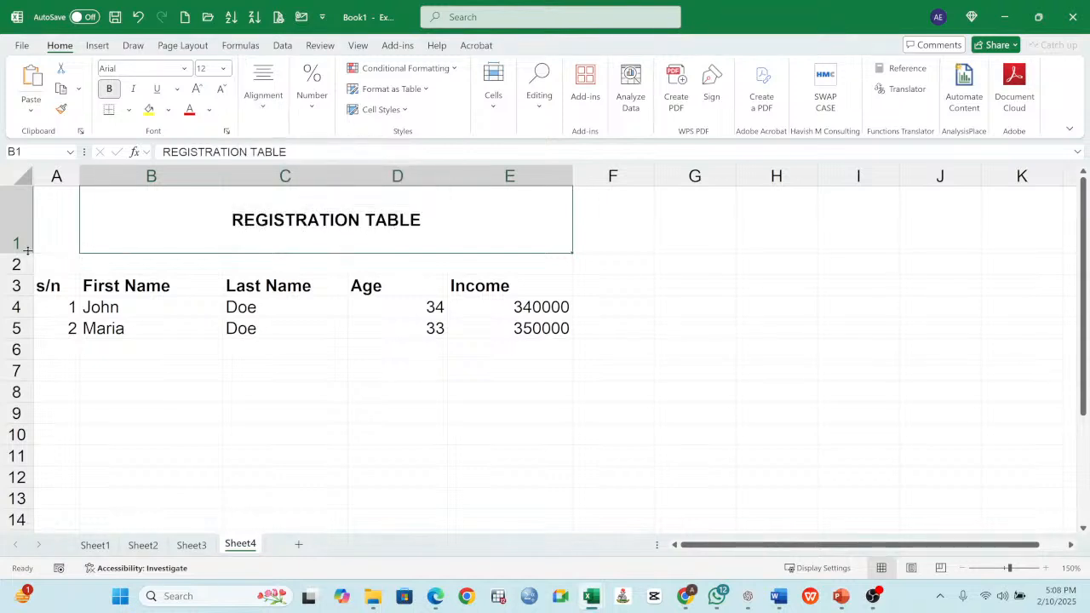
click(265, 108)
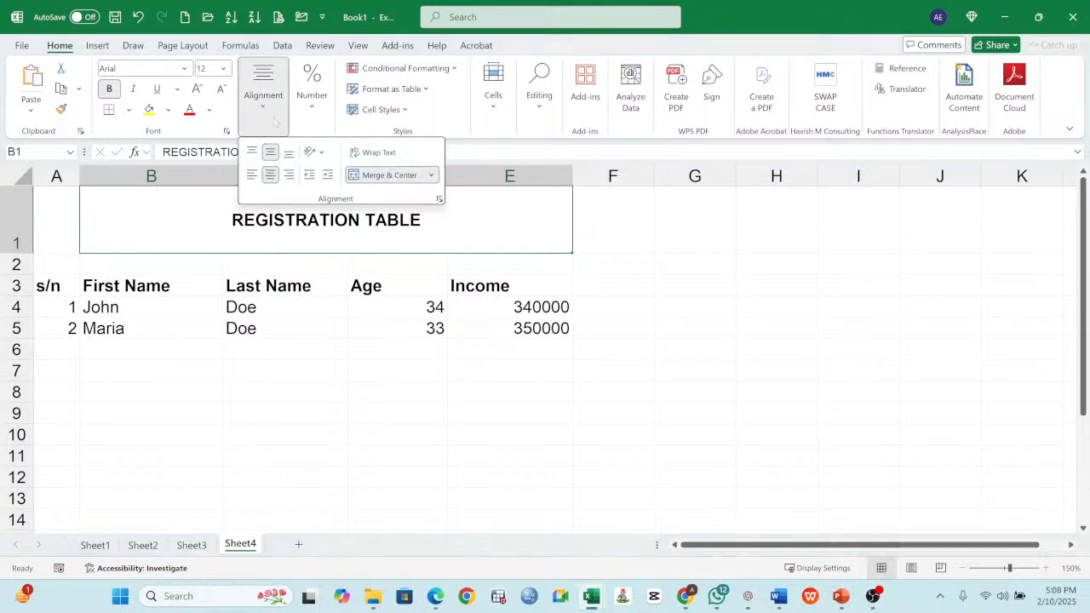
click(290, 154)
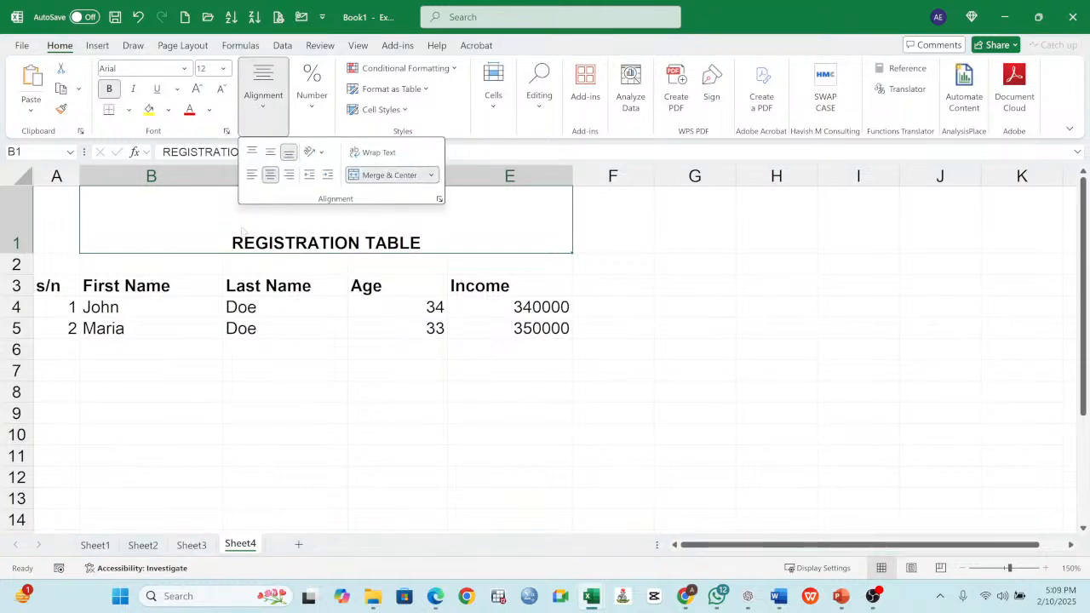
click(215, 225)
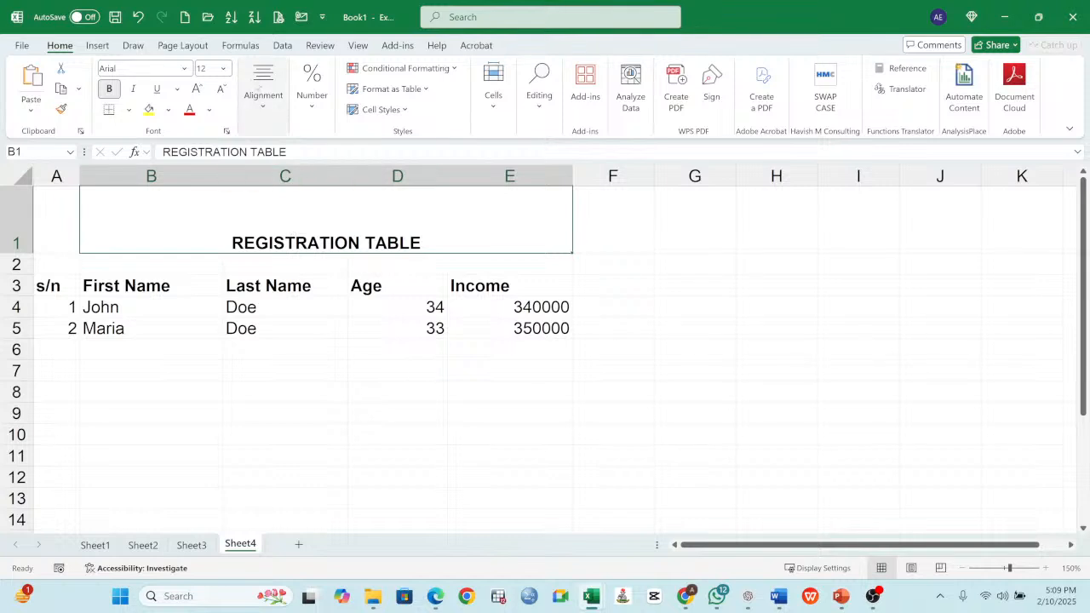
- Try the title at the bottom left, bottom center, bottom right, middle right and middle left of its merged cell
click(265, 109)
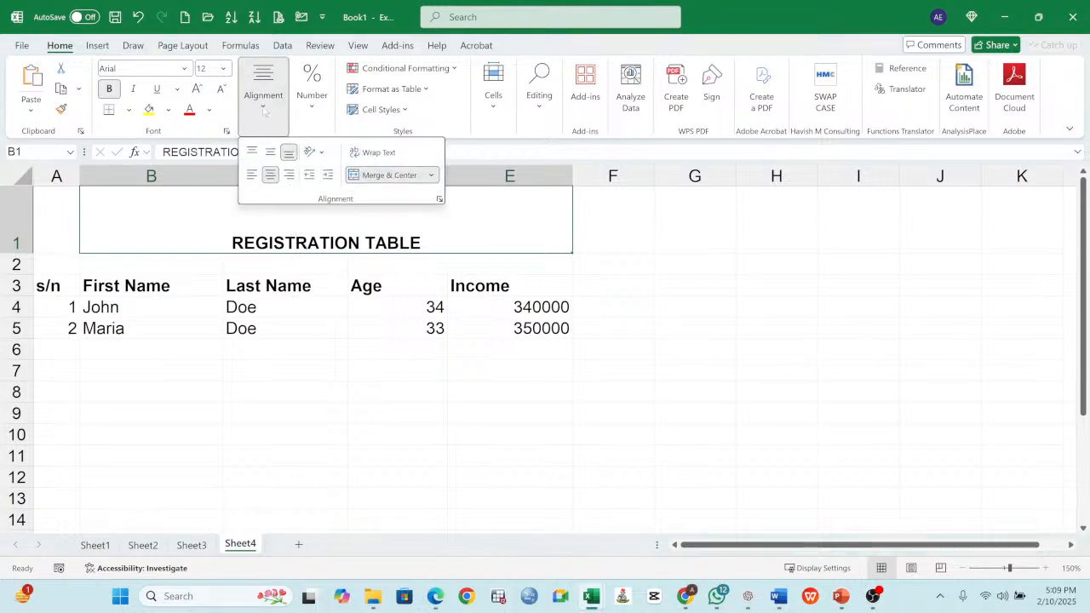
click(252, 175)
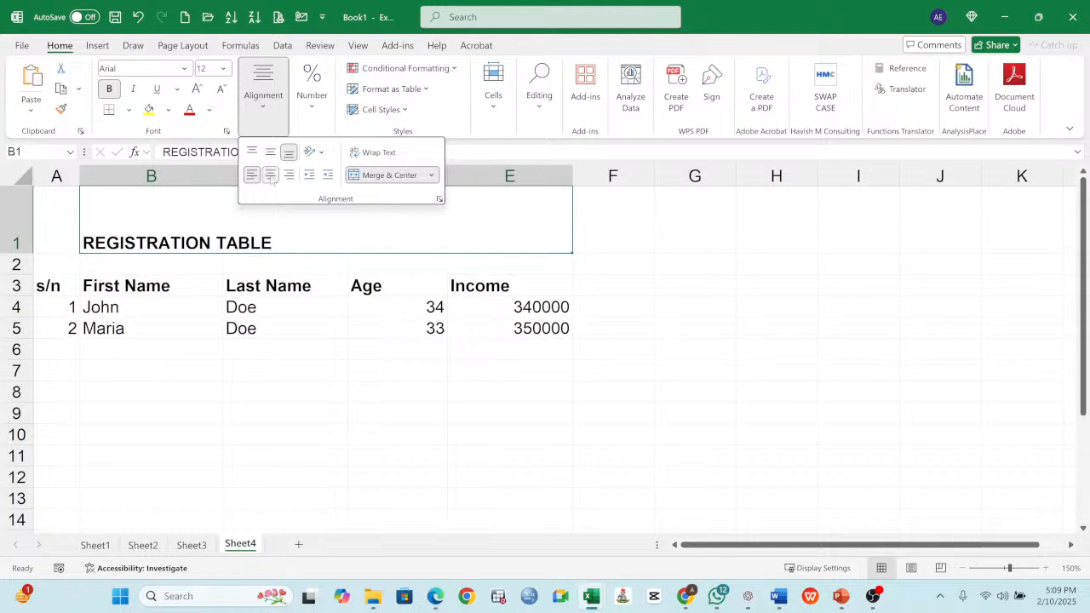
click(270, 175)
click(288, 176)
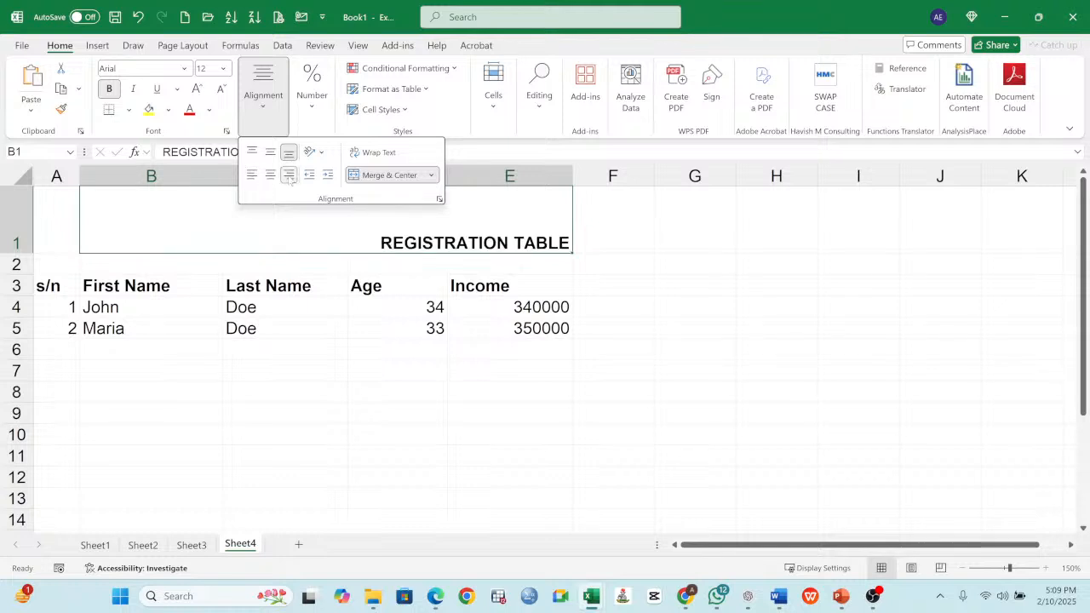
click(270, 153)
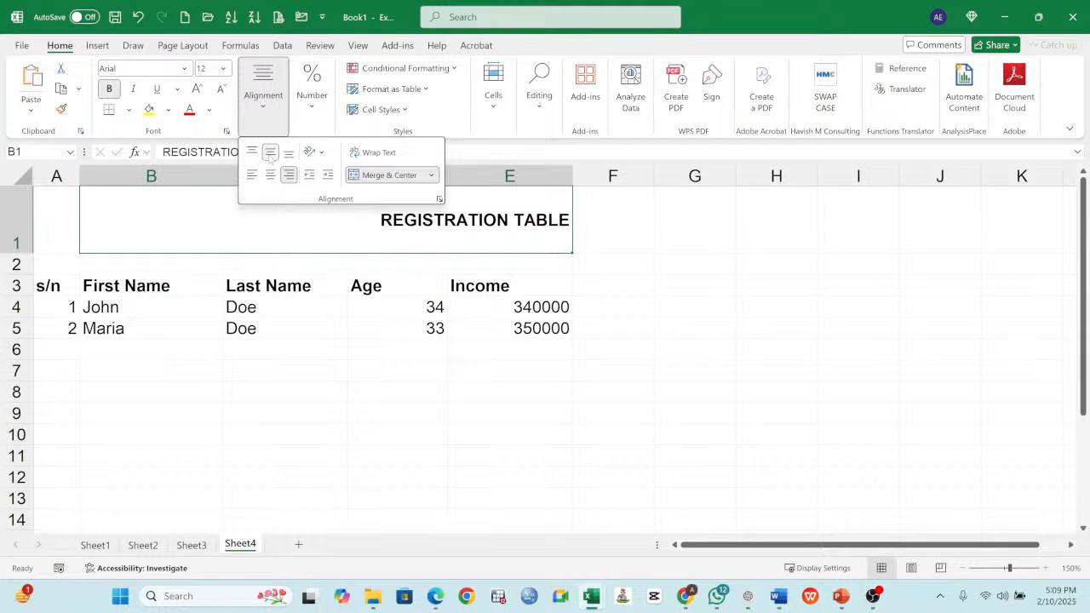
click(252, 175)
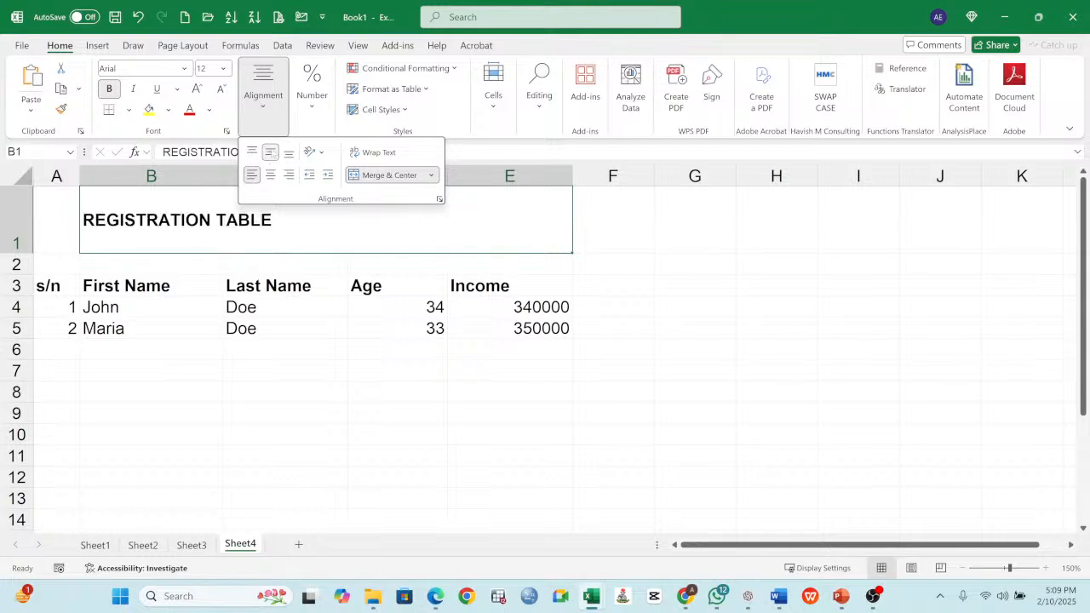
- Center the title horizontally at the top of its merged cell, and reduce row 1 to a single line's height
click(270, 174)
click(272, 156)
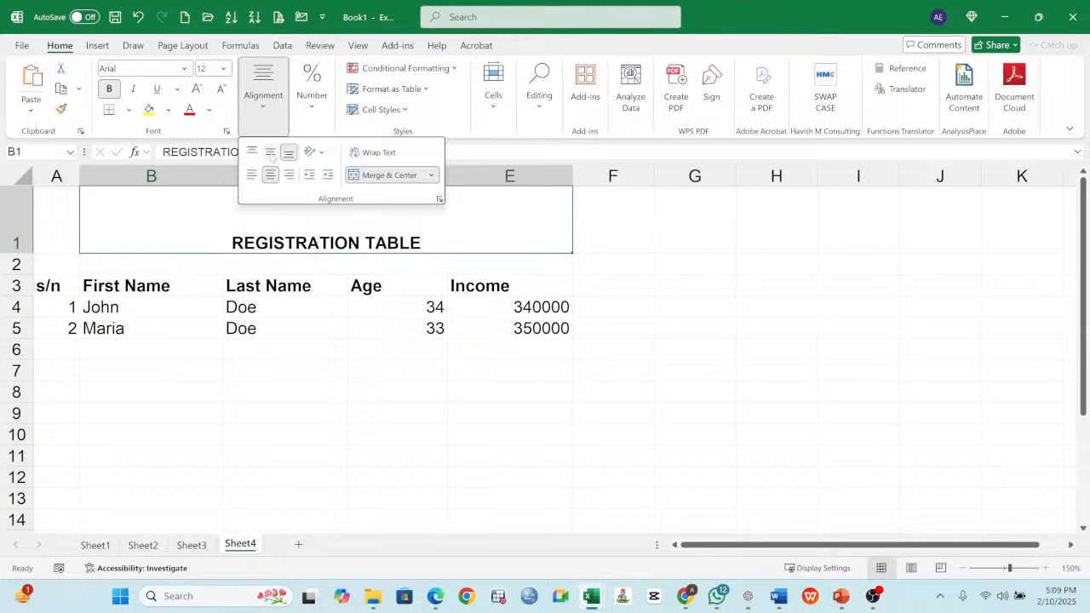
click(268, 158)
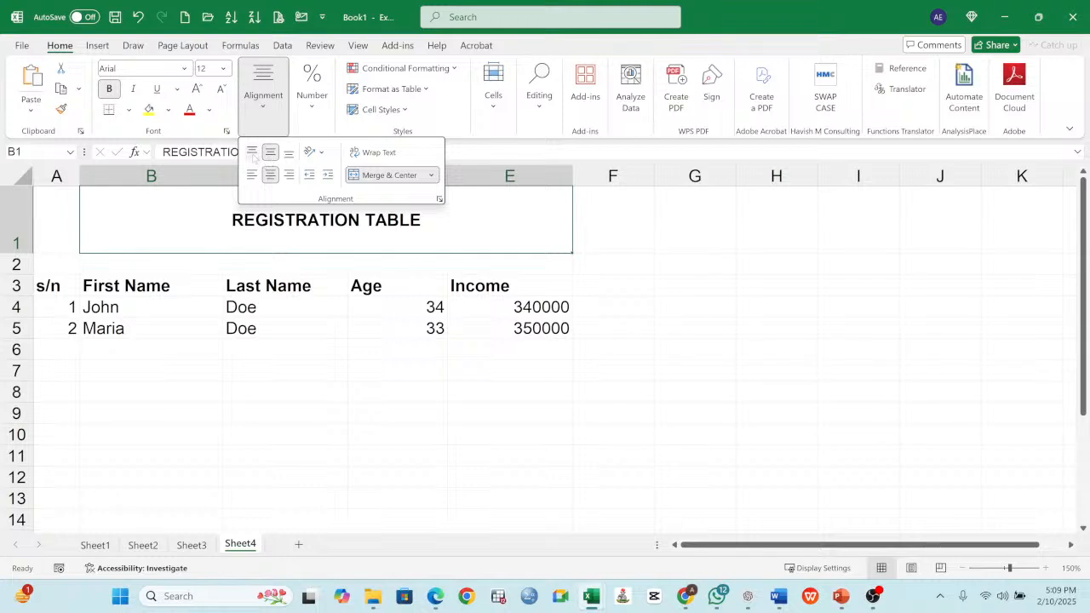
click(252, 153)
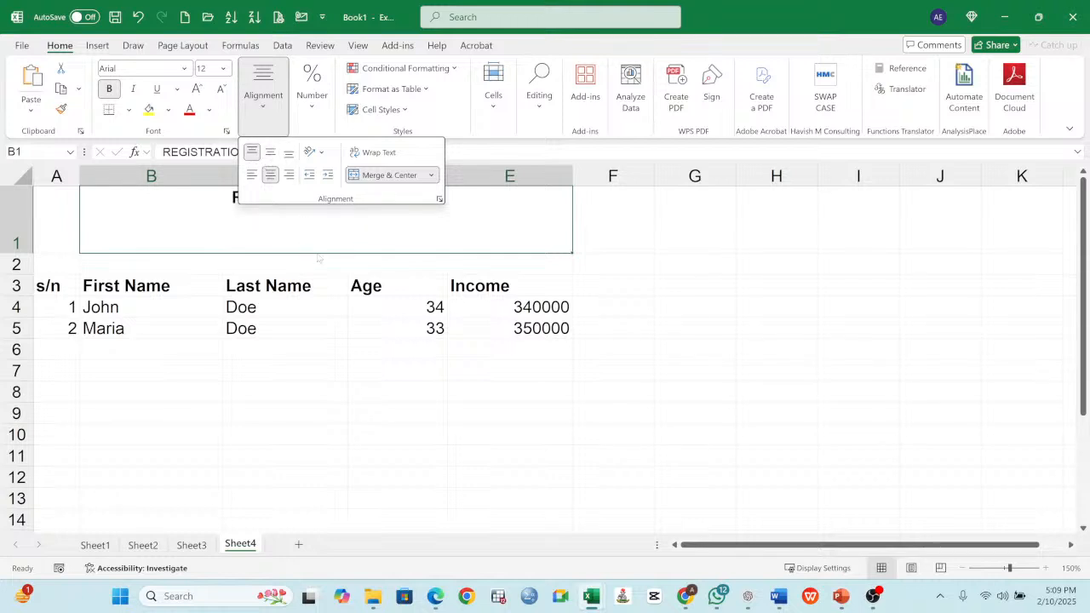
click(321, 218)
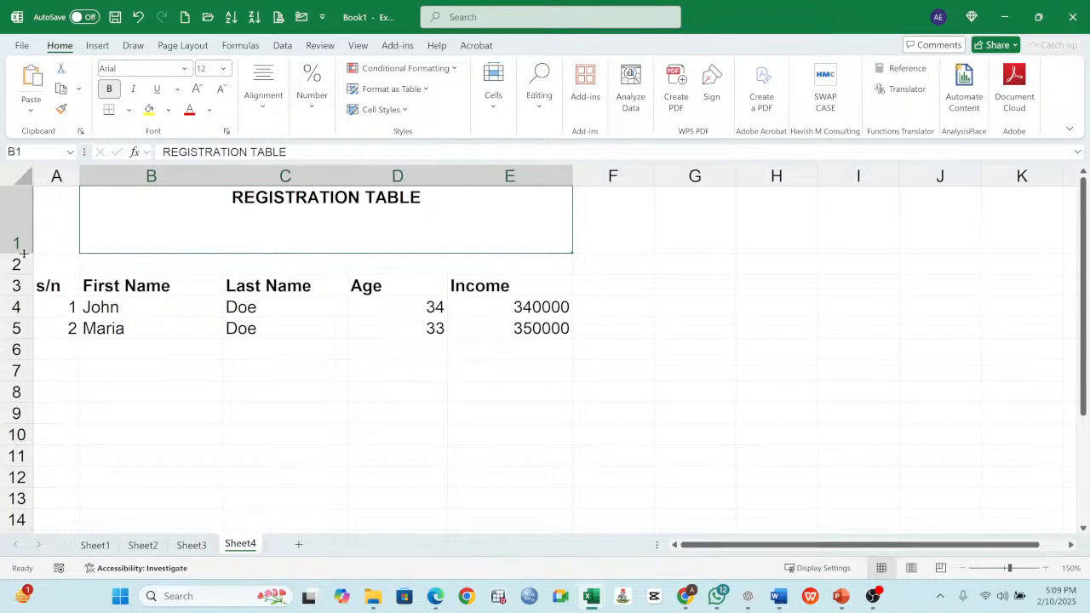
drag(23, 253, 34, 207)
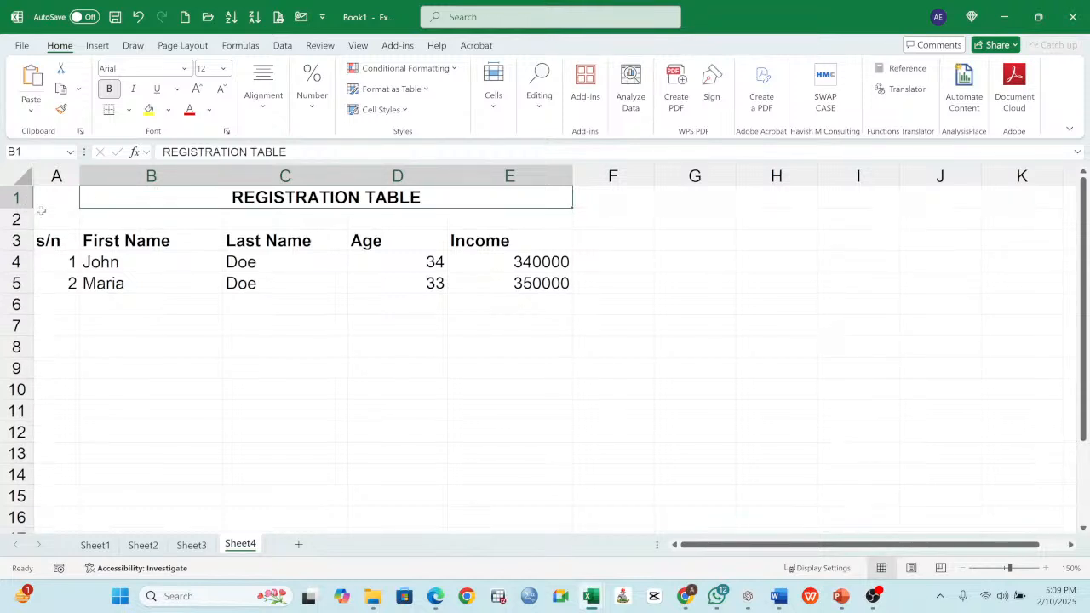
click(73, 244)
drag(51, 242, 348, 247)
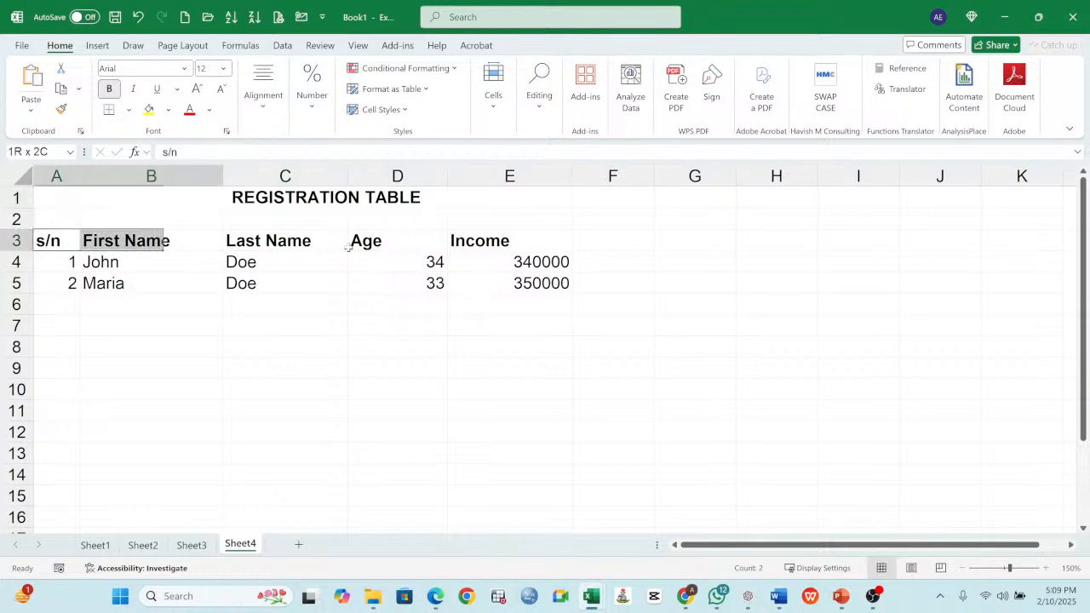
click(243, 262)
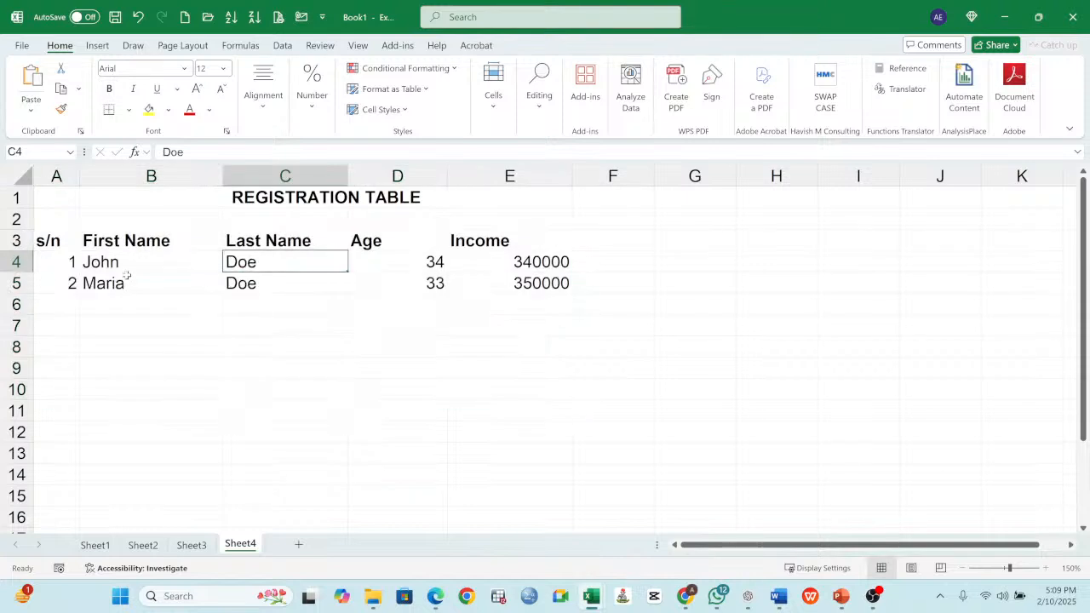
click(409, 267)
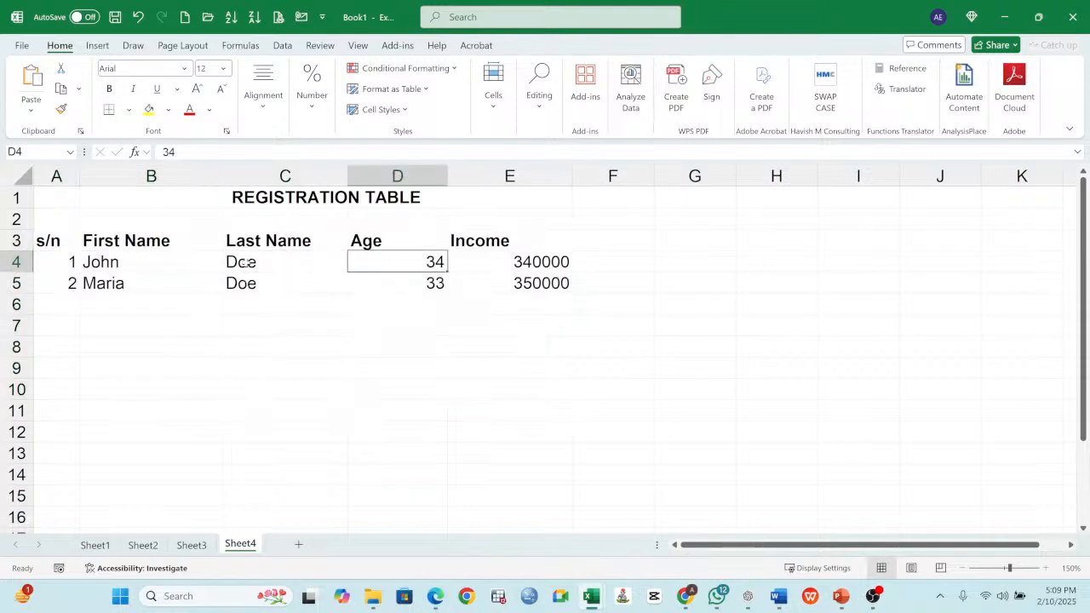
- Apply all borders to the registration table range A3:E12, including the empty rows below the two entries
click(246, 264)
click(131, 263)
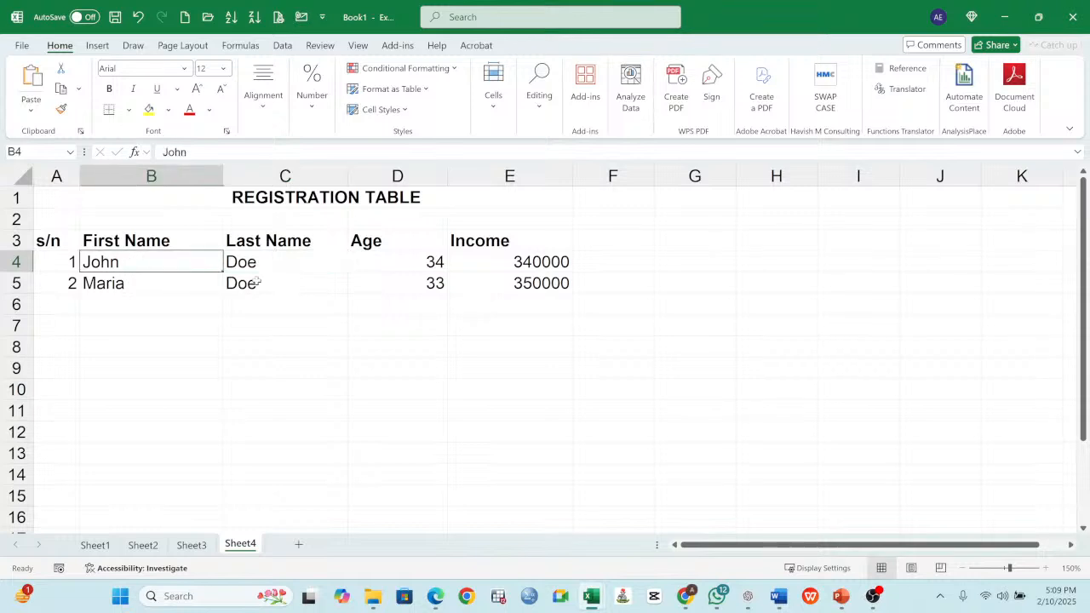
drag(48, 241, 522, 439)
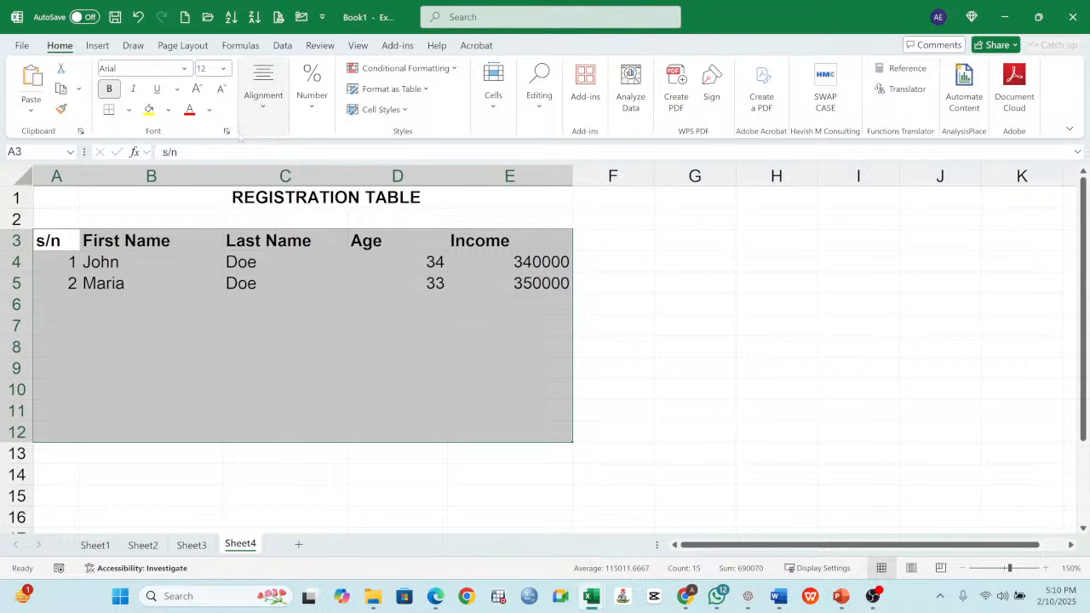
click(128, 110)
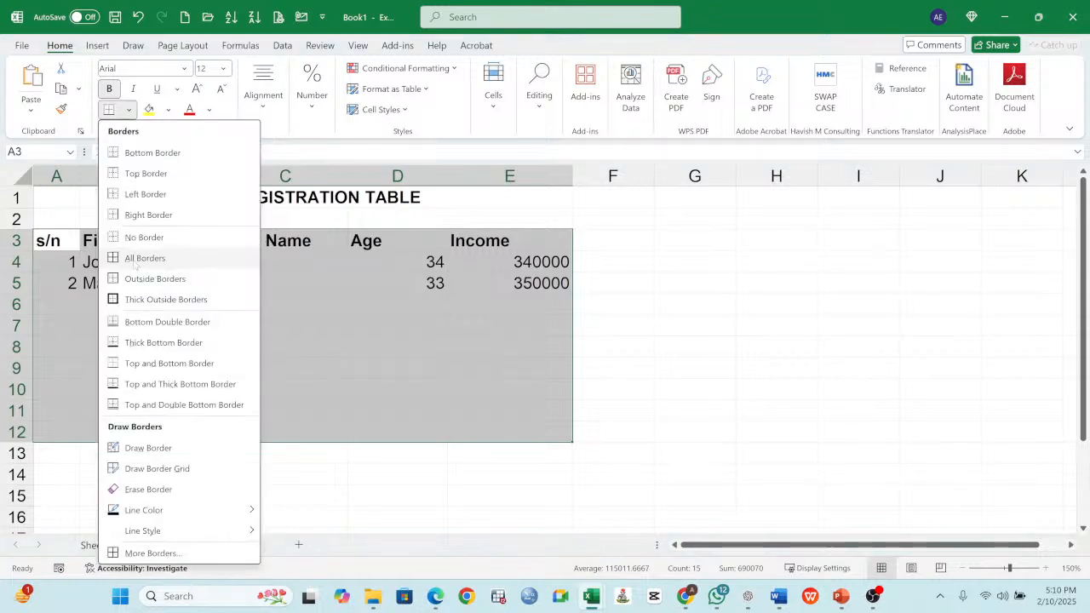
click(135, 258)
click(213, 264)
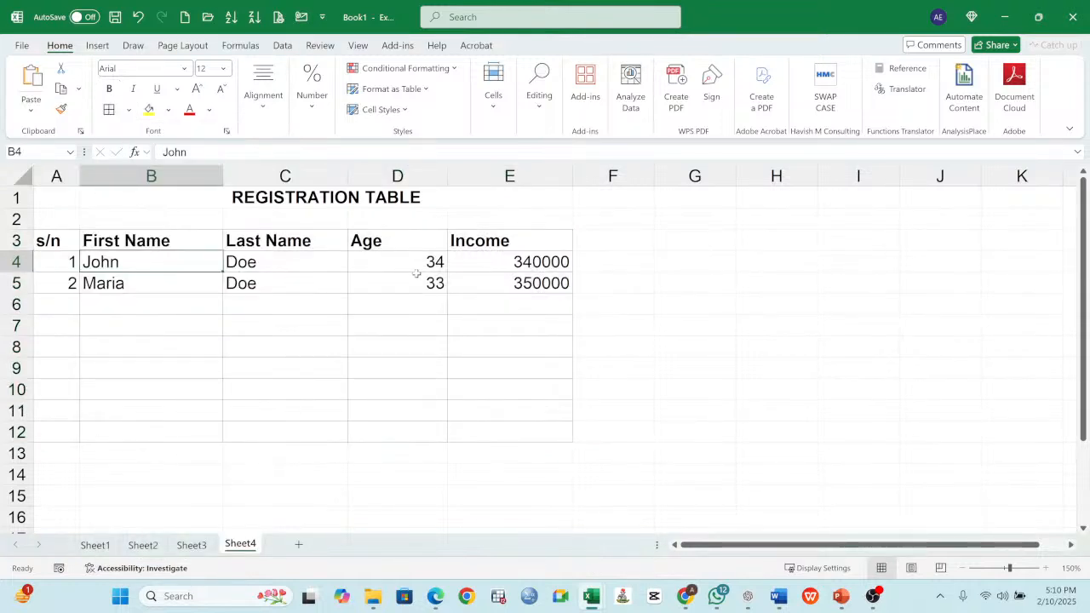
- Review the bordered table's age and income entries and its title, and return to the SESSION 2 topic list on Sheet3
drag(419, 267, 469, 275)
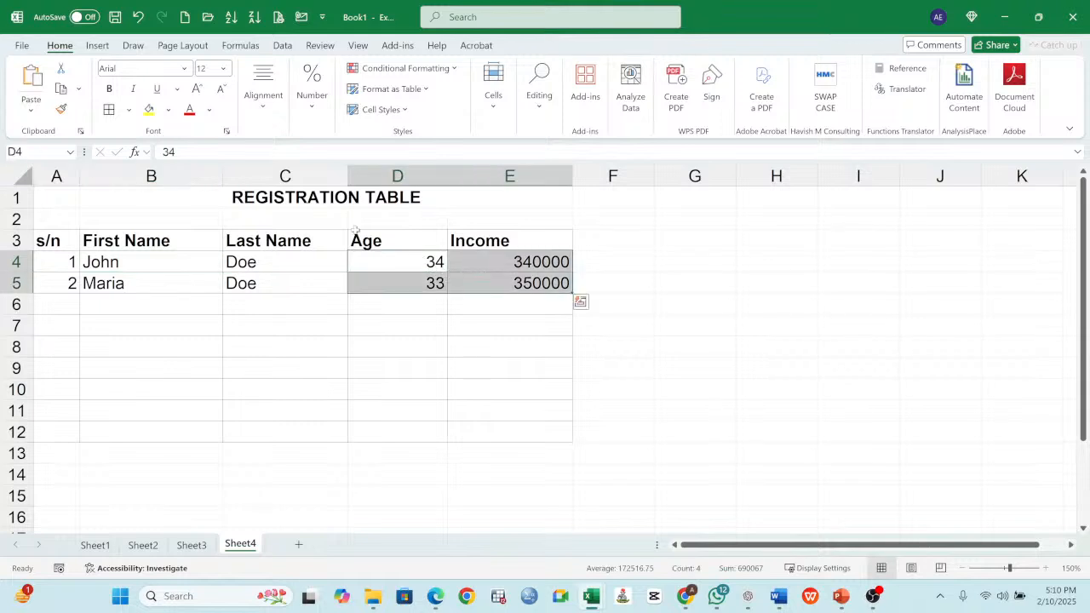
click(298, 199)
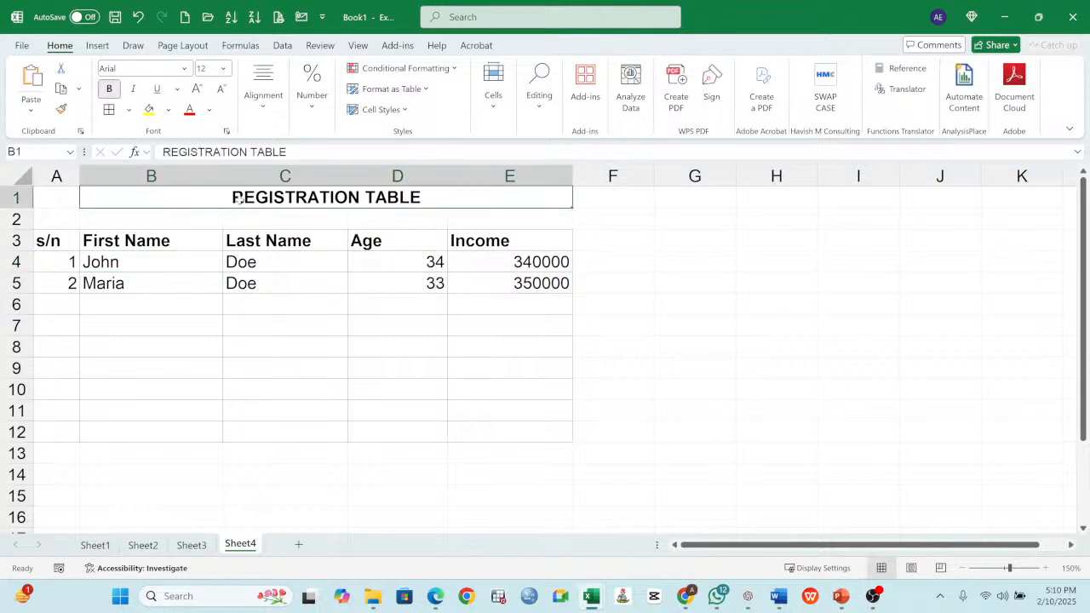
click(338, 330)
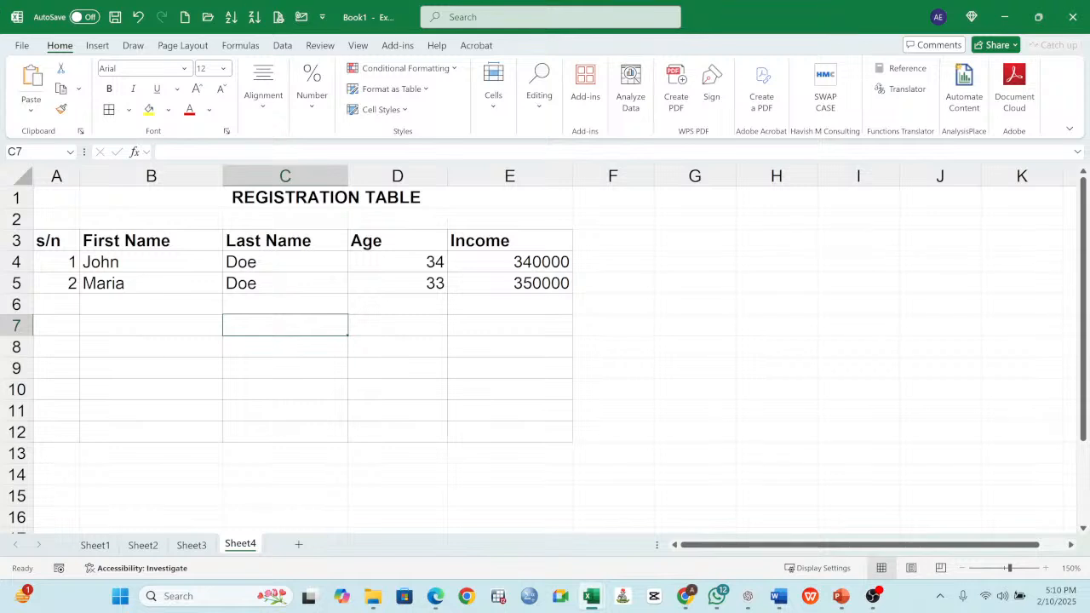
click(189, 545)
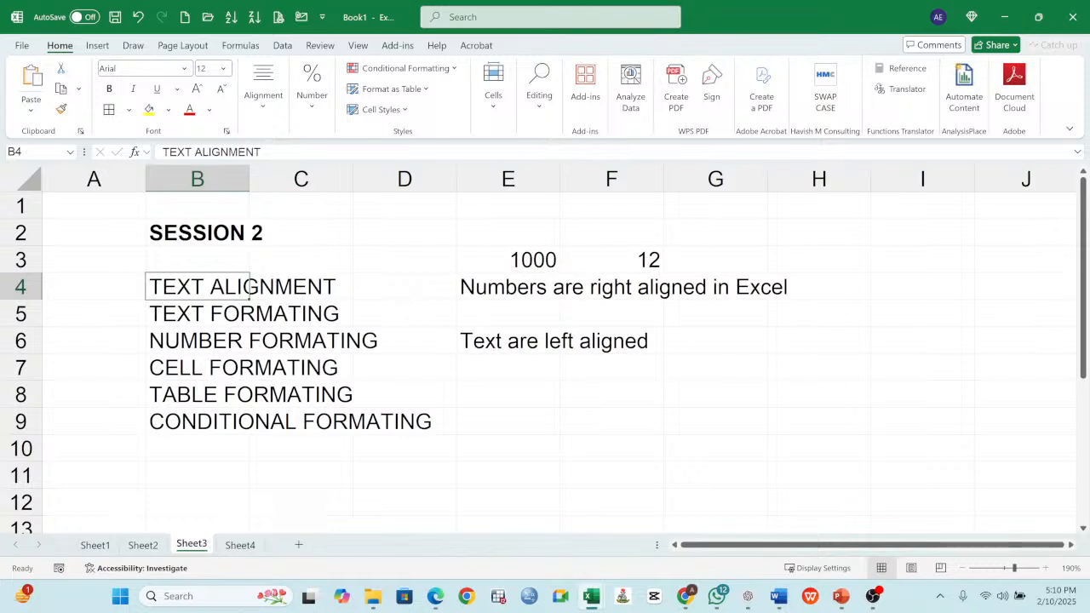
key(alt+Tab)
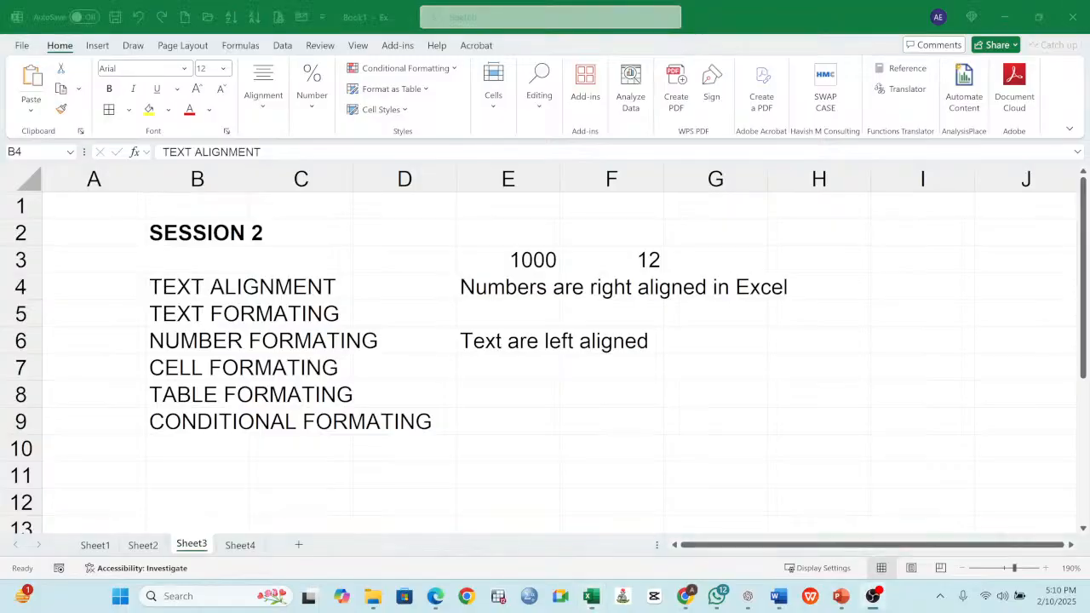
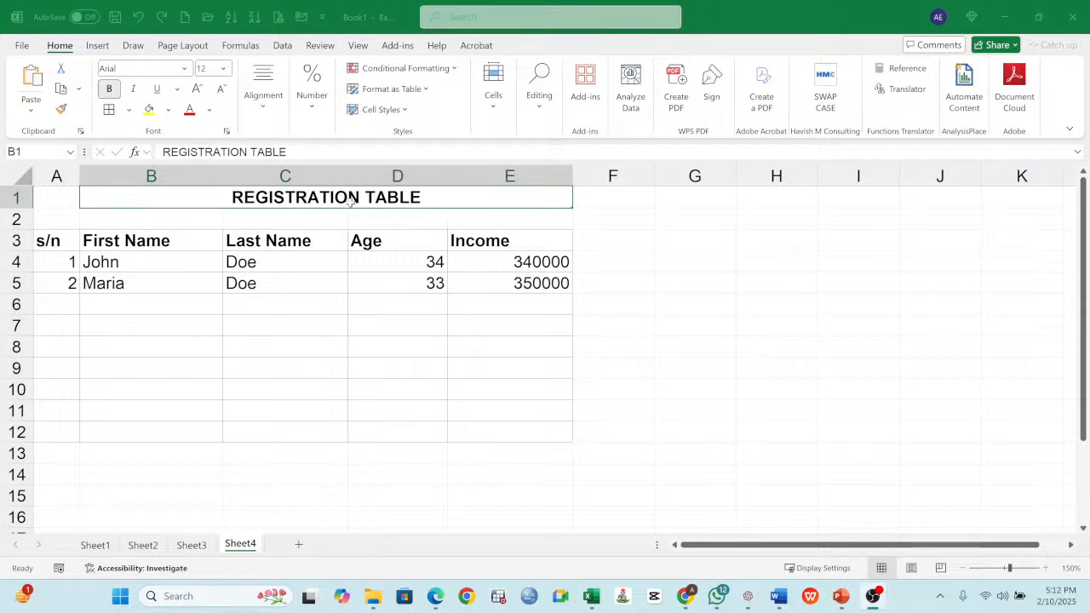
- Narrow columns A to E of the registration table so each fits its header and entries more closely
click(171, 241)
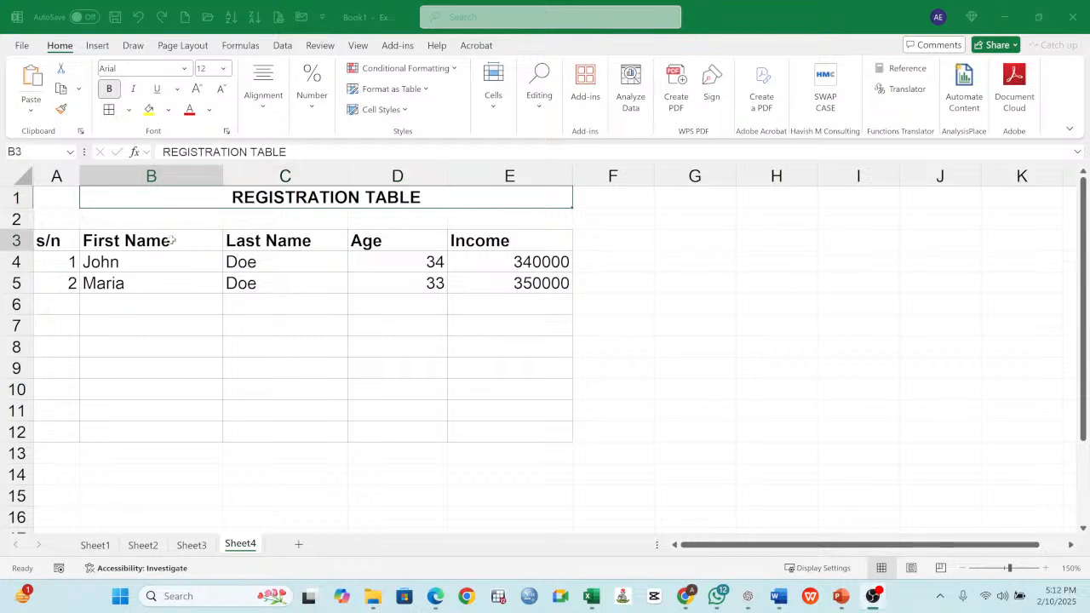
drag(222, 177, 223, 178)
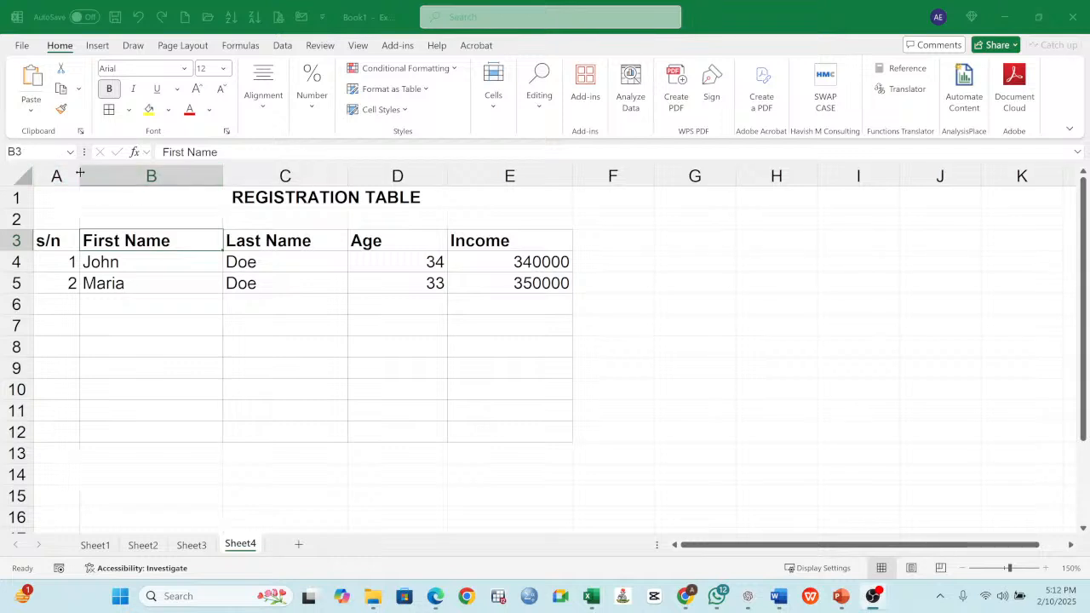
mouse_move(80, 173)
mouse_down()
mouse_move(156, 177)
mouse_move(69, 178)
mouse_up()
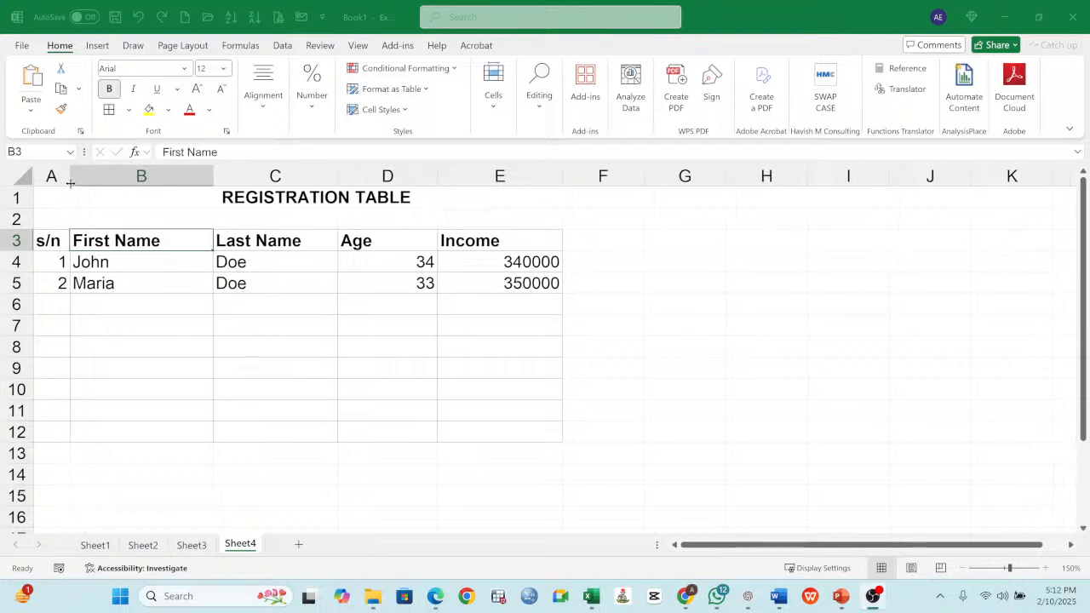
drag(210, 175, 178, 177)
drag(302, 176, 291, 175)
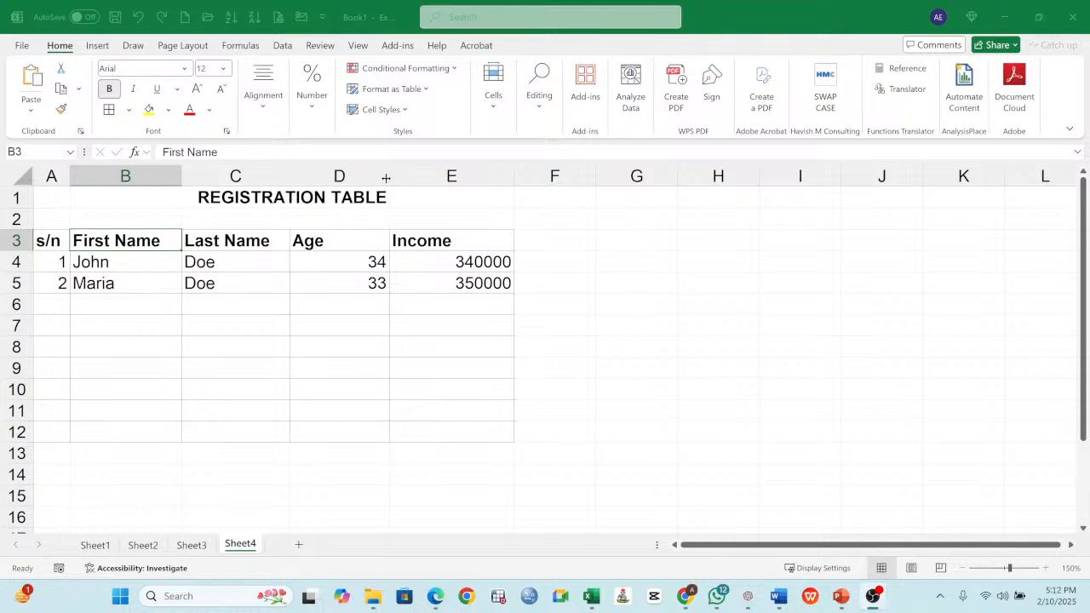
drag(389, 176, 349, 177)
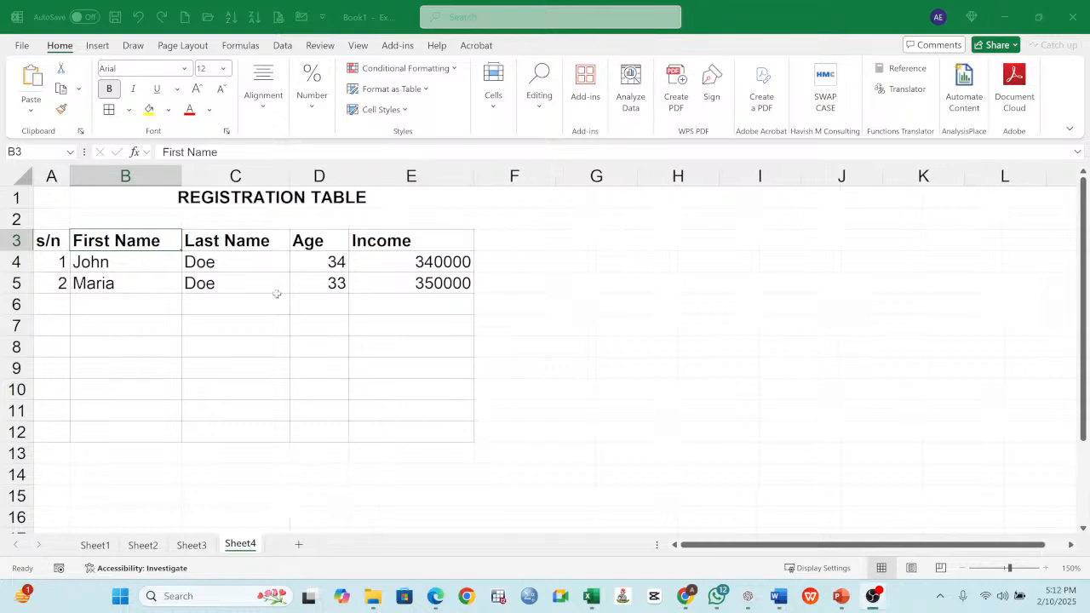
click(313, 240)
click(265, 246)
click(407, 242)
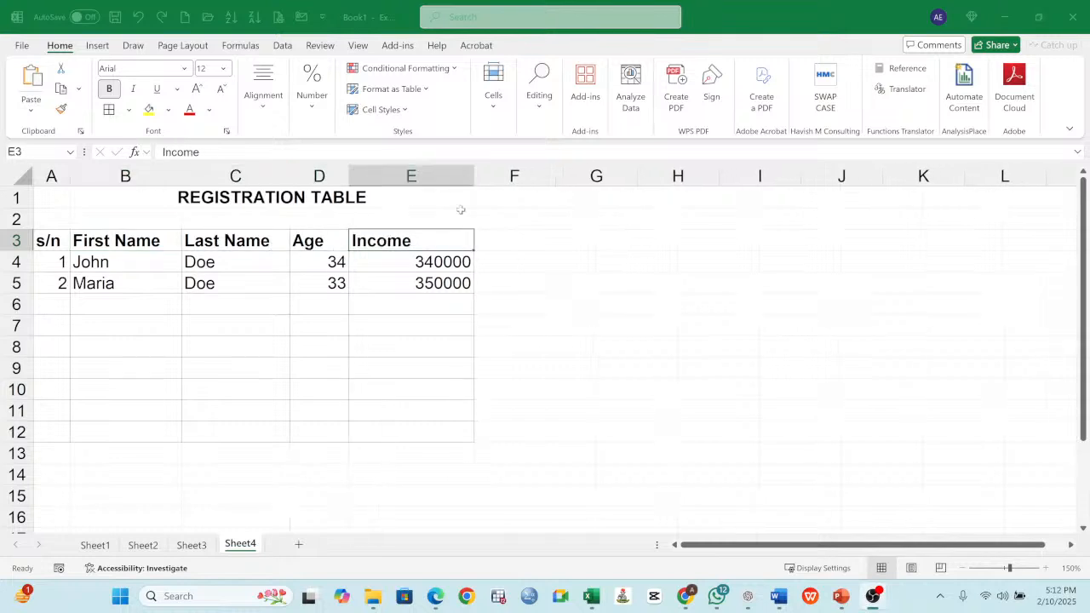
drag(475, 177, 440, 186)
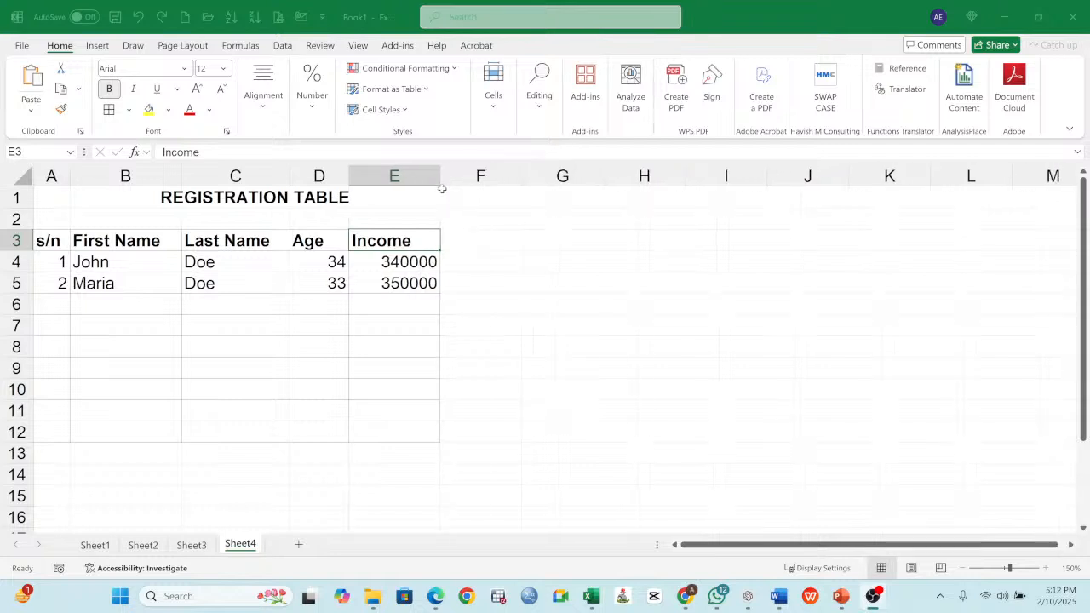
drag(53, 241, 364, 240)
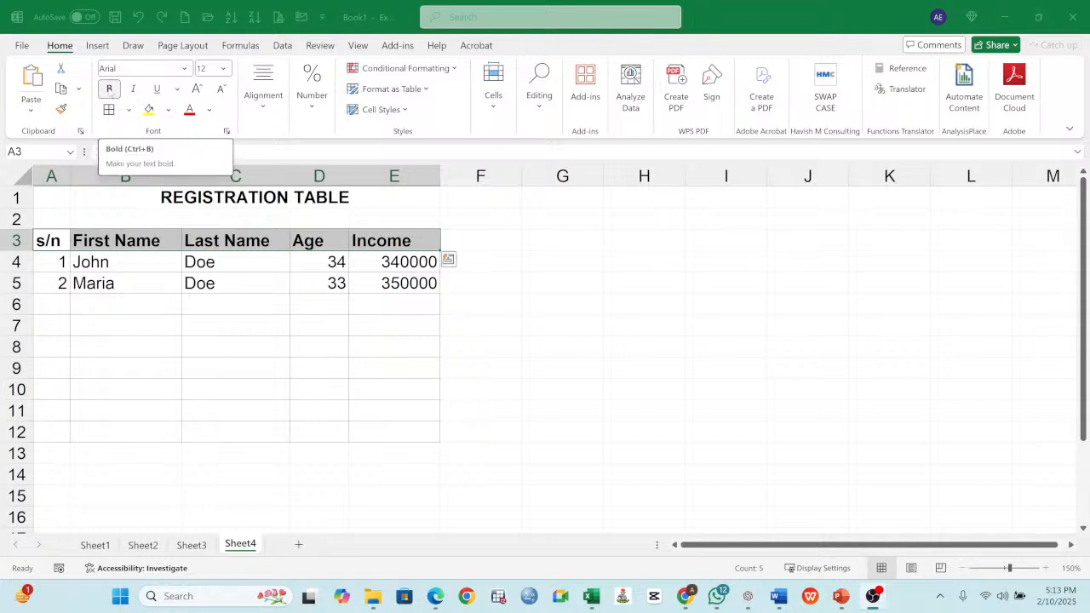
- Enter the heading "Text Formating includes" in cell G3, beside the registration table
click(563, 239)
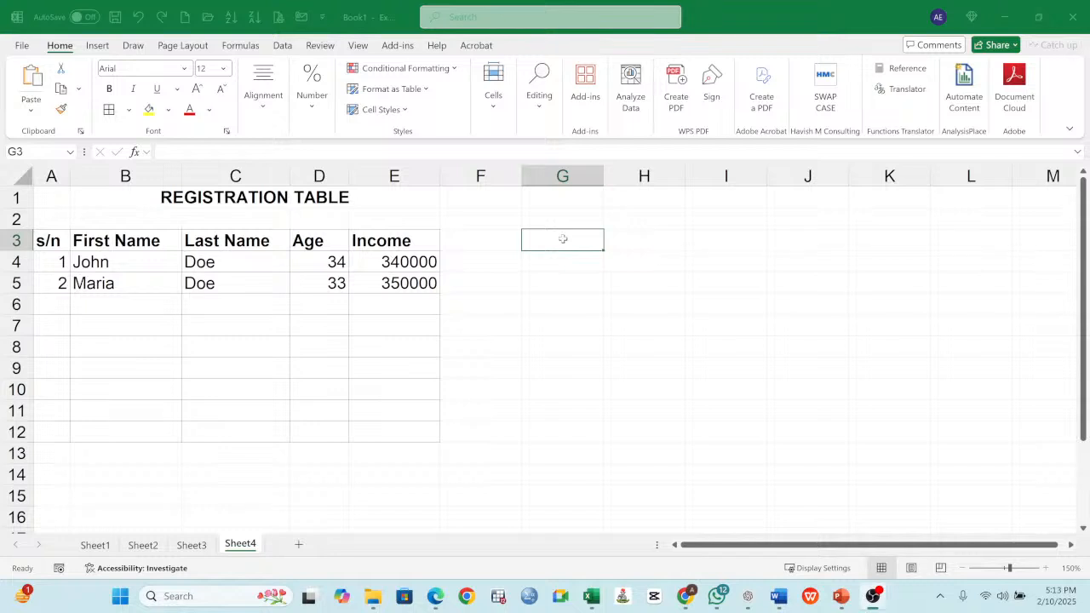
text(te)
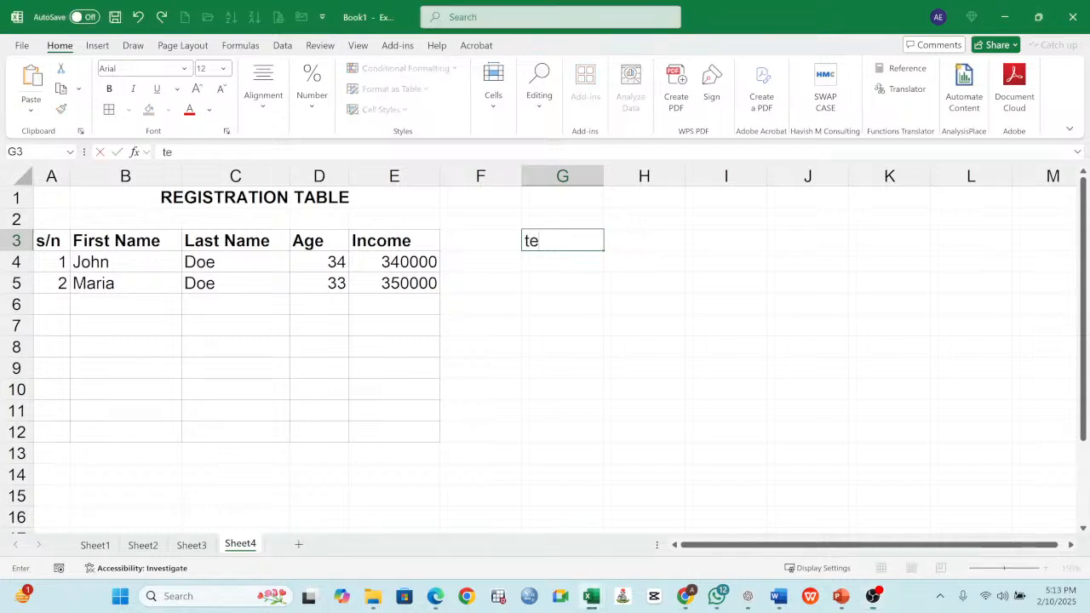
text(XT)
key(BackSpace)
key(BackSpace)
key(BackSpace)
key(BackSpace)
text(Text Form)
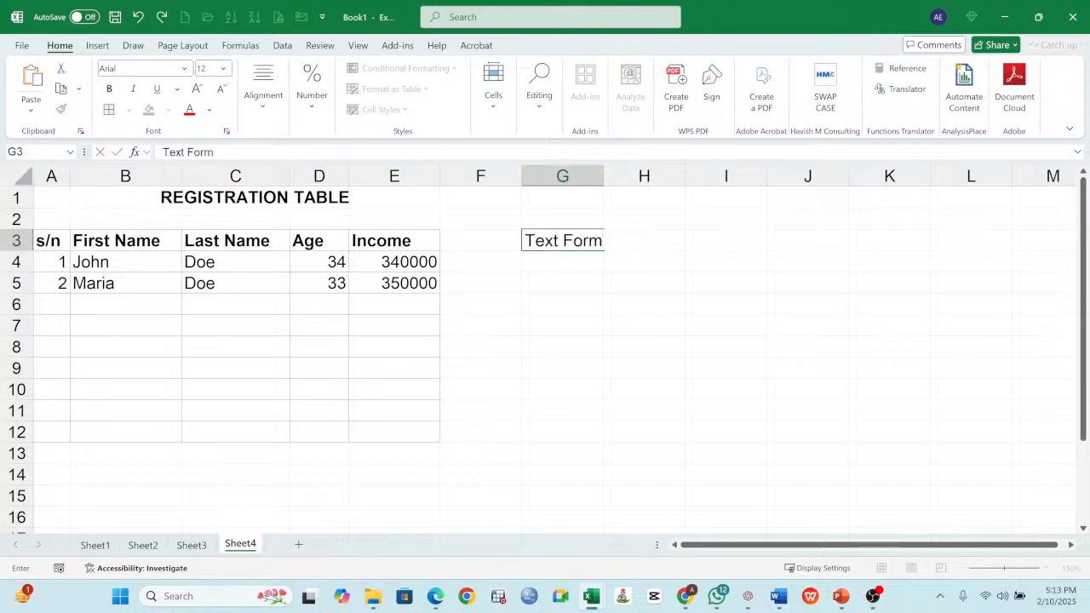
text(ating includes)
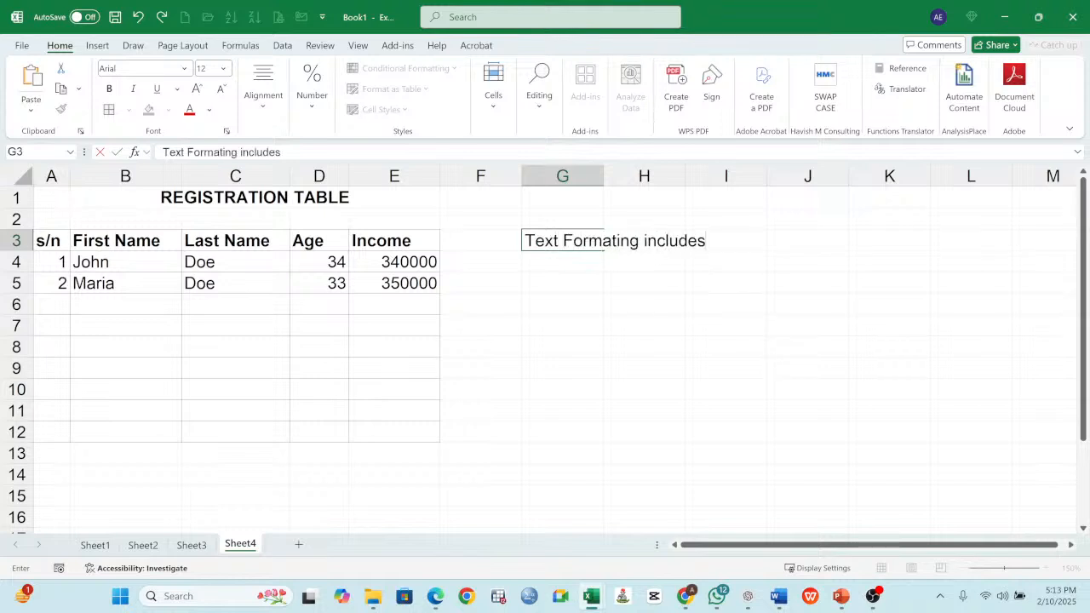
key(Return)
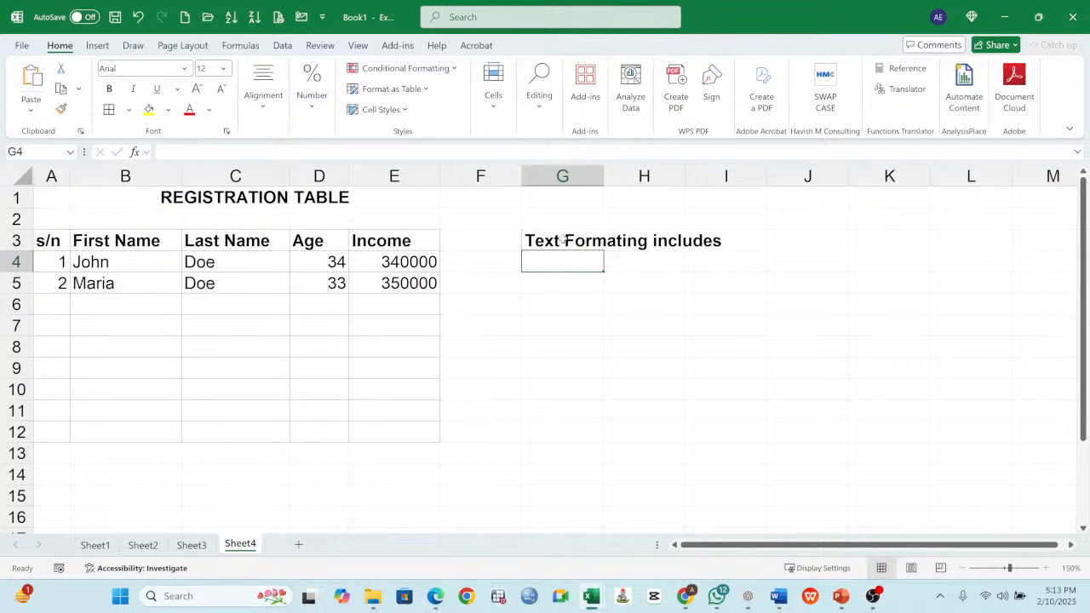
- List "Font Size" in G4 and "Font Type" in G5 under the heading
text(Font)
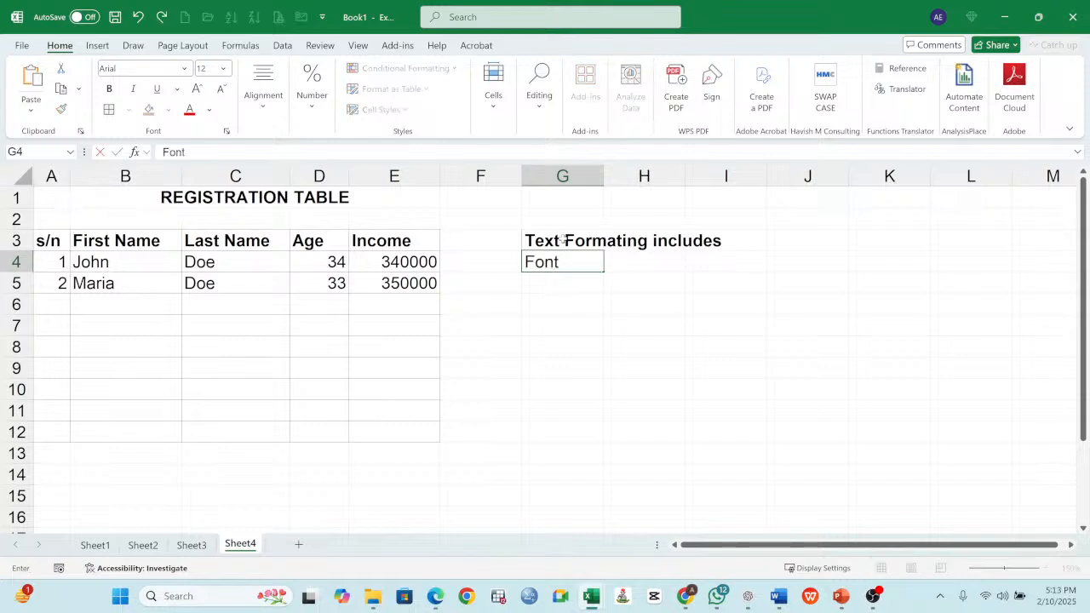
text( Size)
key(Return)
text(Font Type)
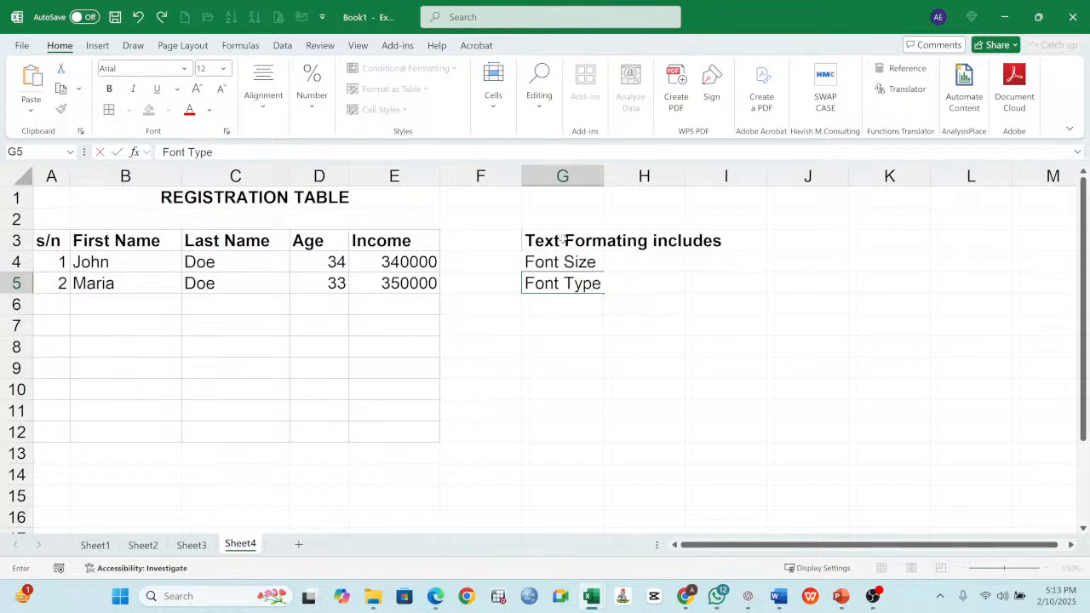
key(Return)
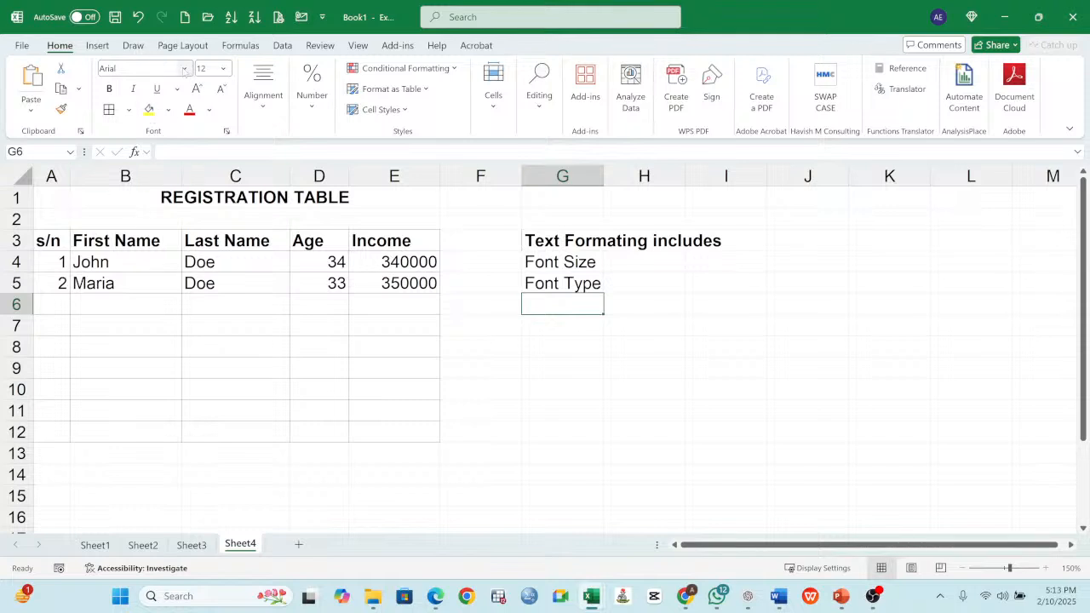
- Browse the available fonts and preview them on the Font Size and Font Type entries in G4:G5
drag(546, 263, 554, 283)
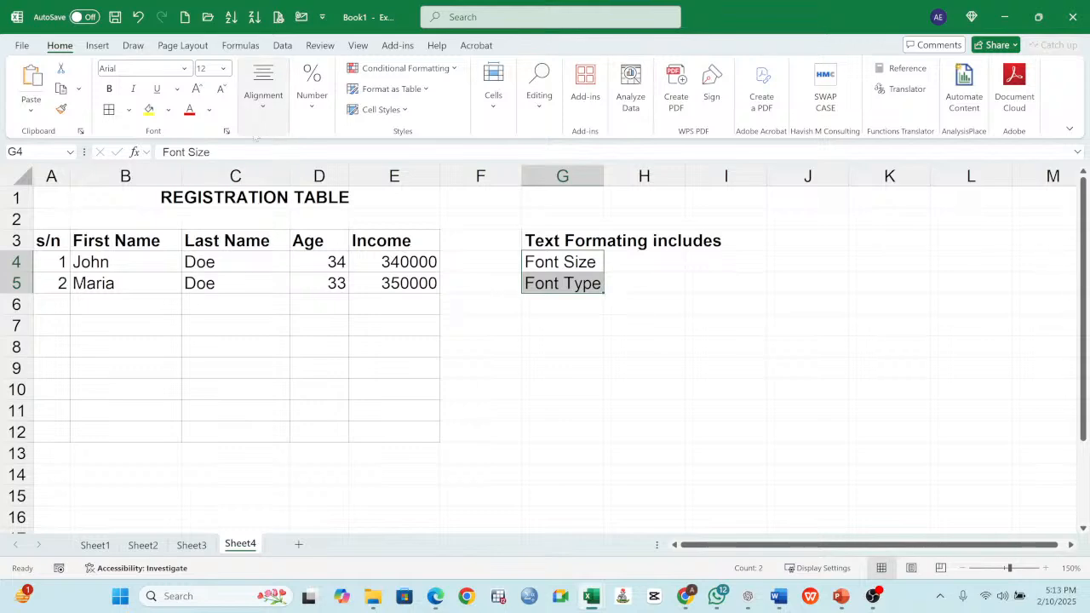
click(184, 68)
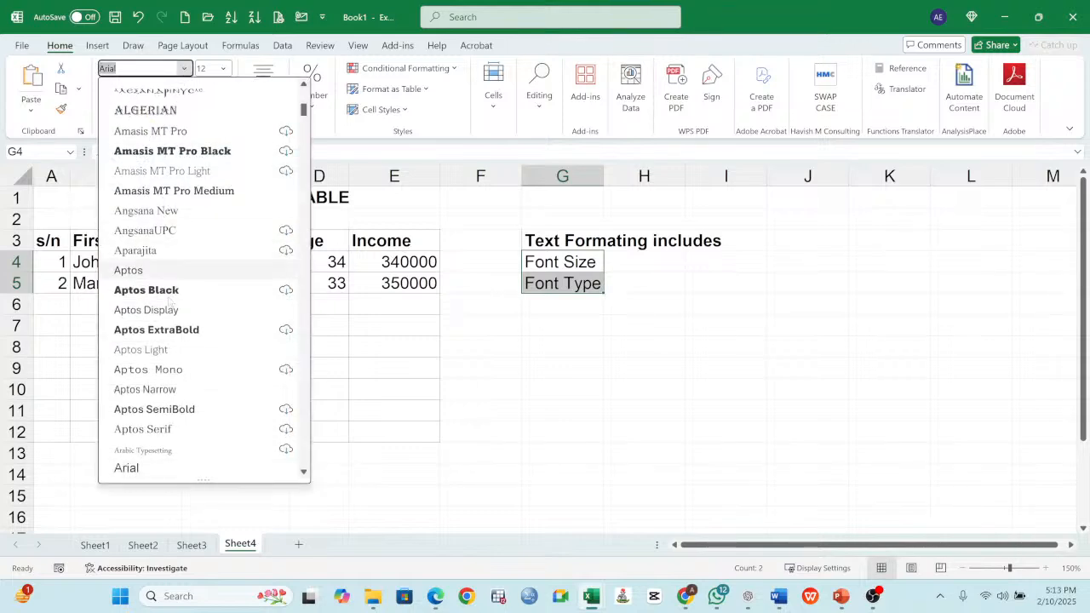
scroll(156, 174, up, 6)
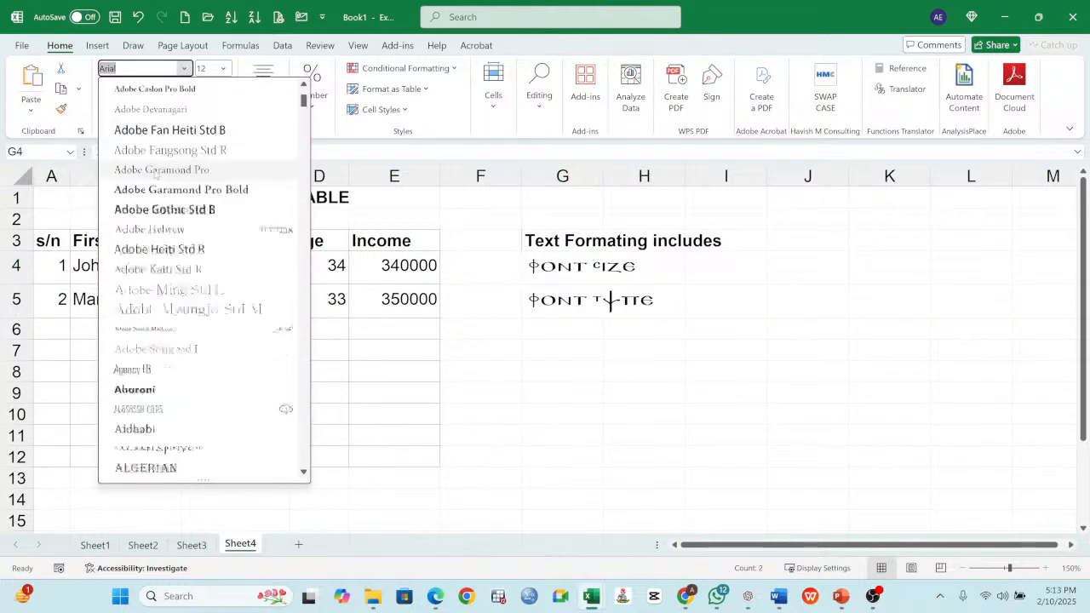
scroll(156, 174, up, 3)
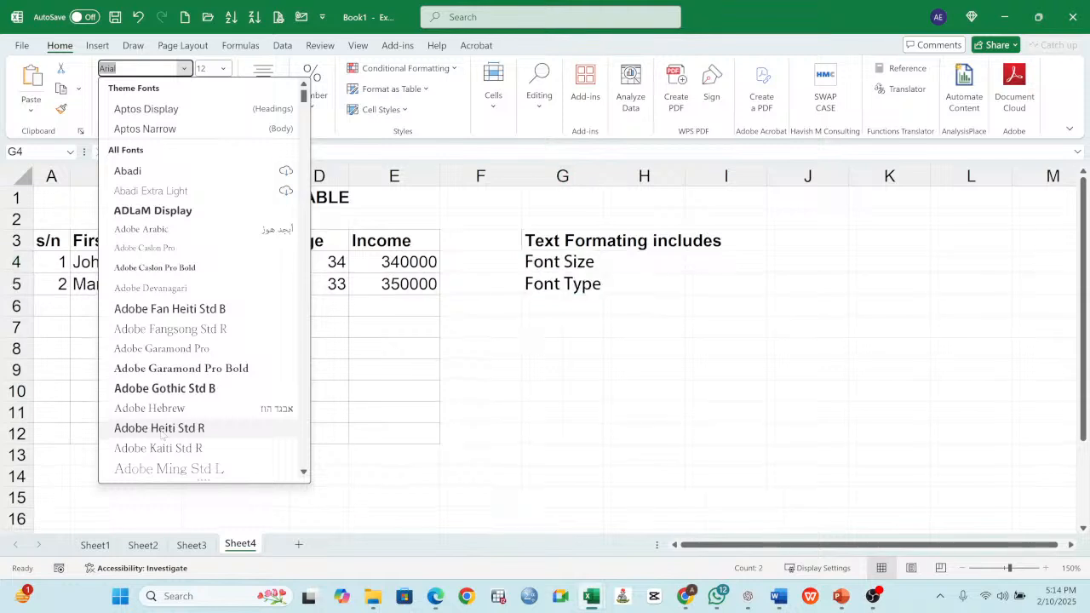
click(588, 257)
click(587, 260)
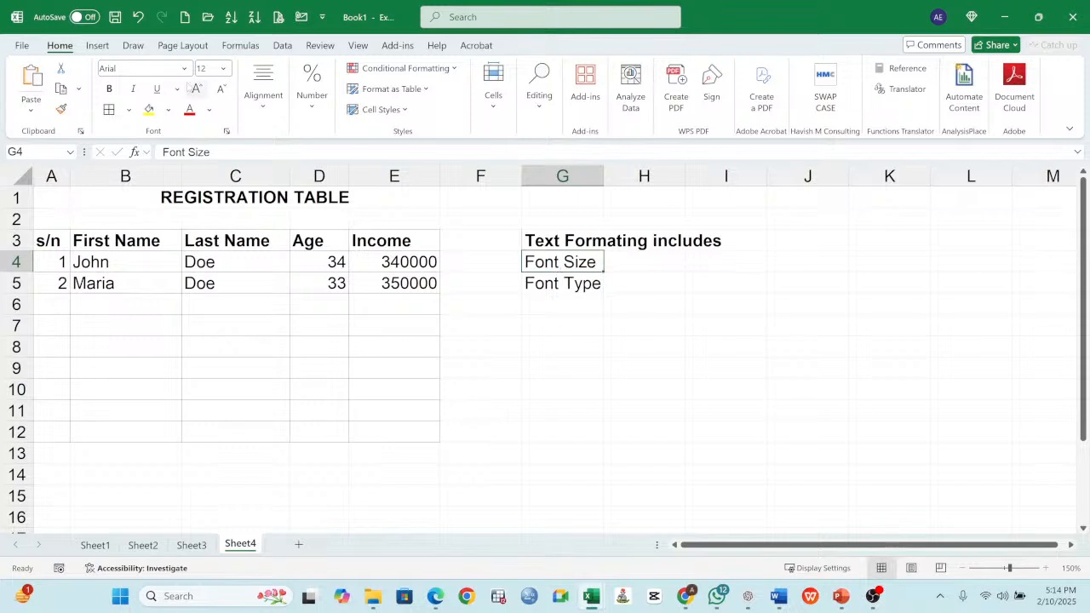
click(184, 68)
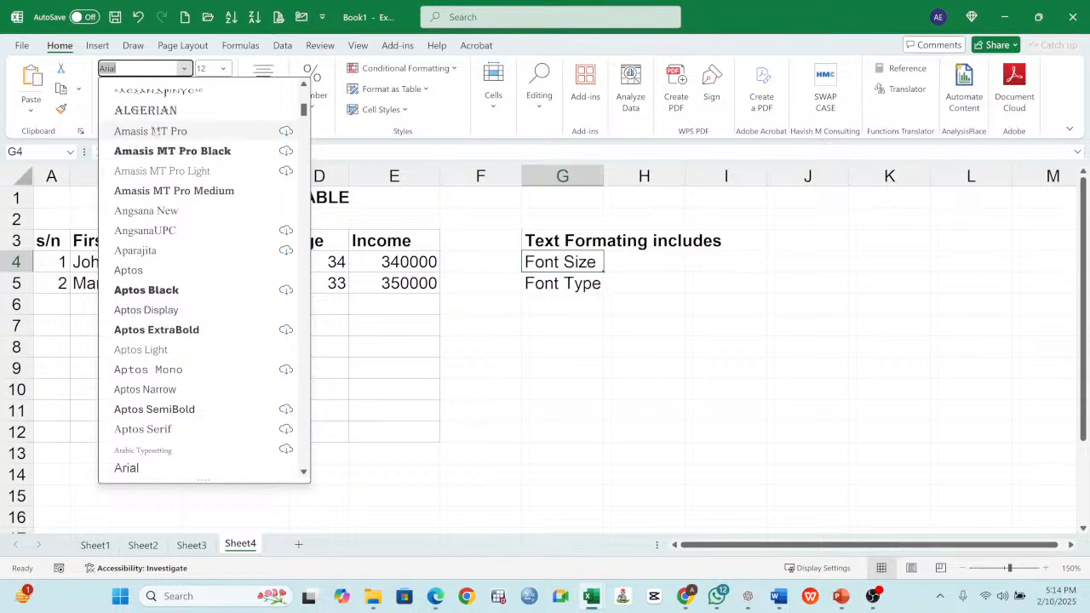
click(572, 264)
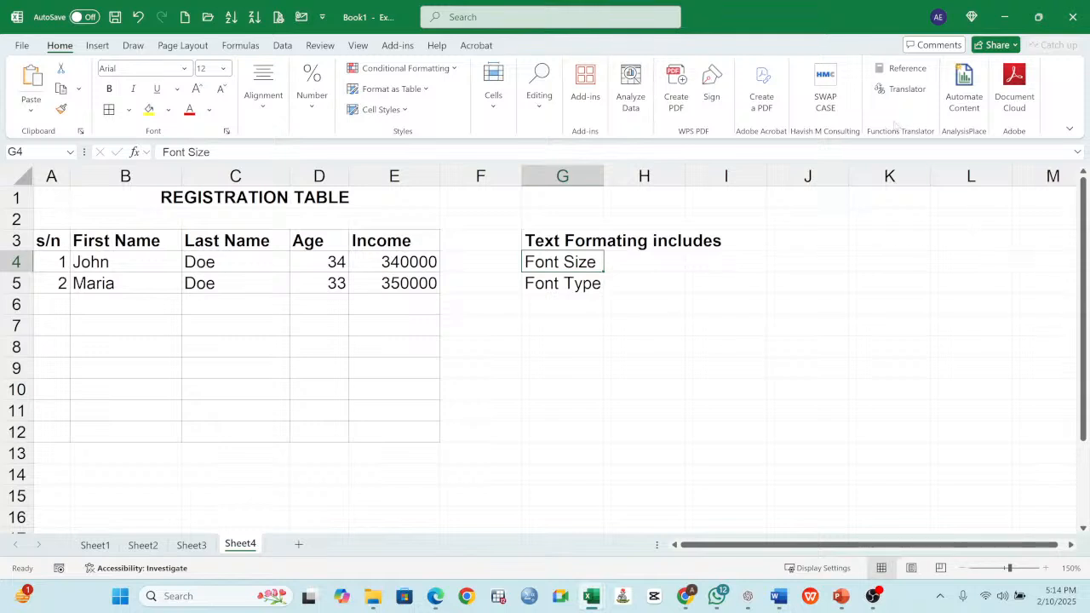
click(579, 287)
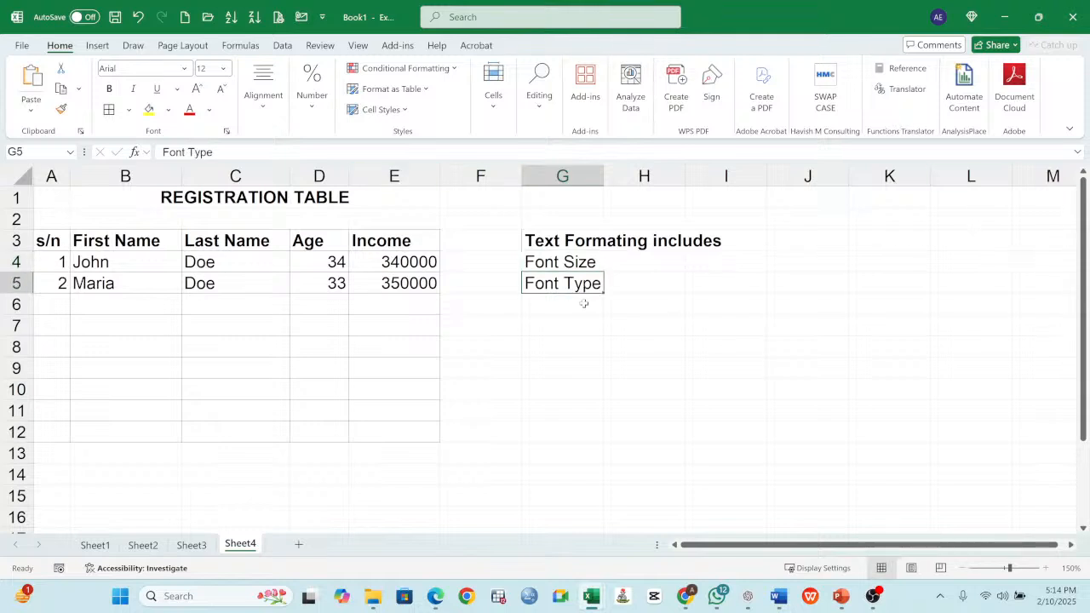
- Add "Bold" in G6 and "Italics" in G7 to the text formatting list
click(587, 319)
click(579, 304)
text(Bo)
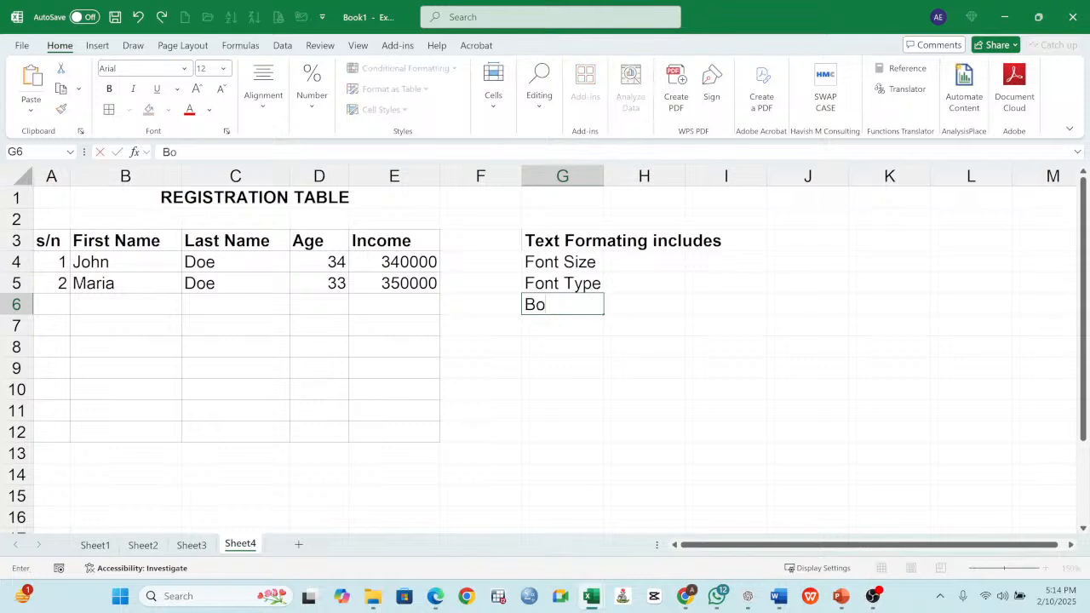
text(ld)
key(Return)
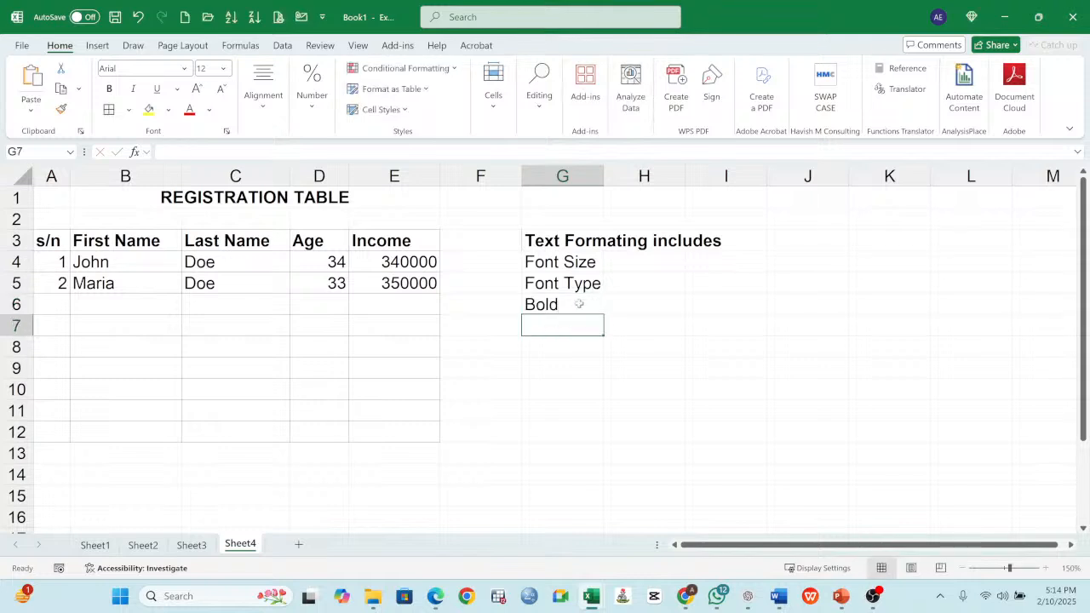
text(It)
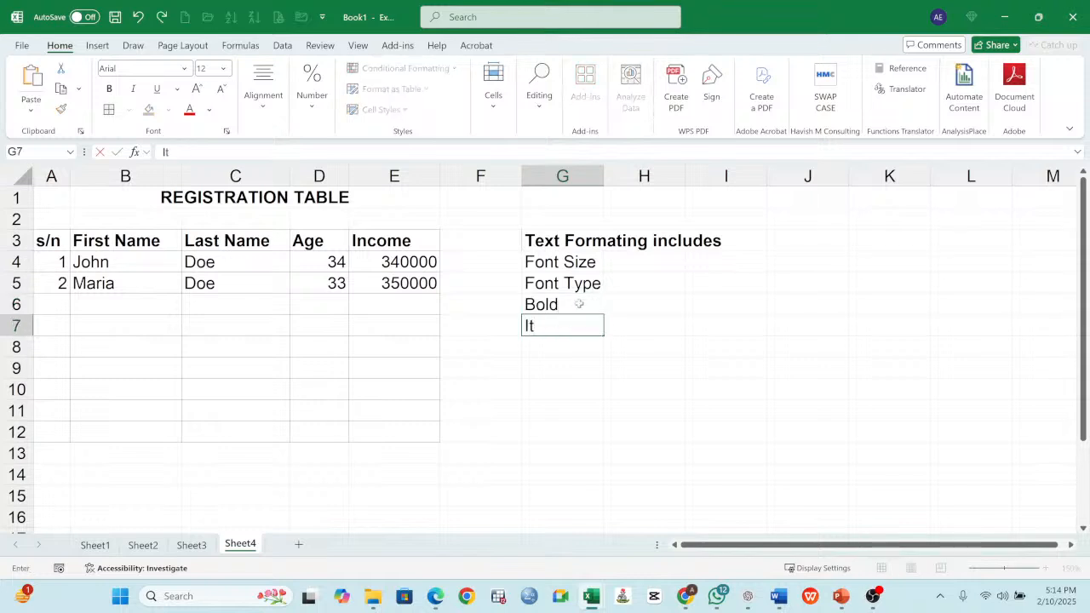
text(alics)
key(Return)
- Add "Underline" in G8 and "Text Colour" in G9 to the text formatting list
text(Und)
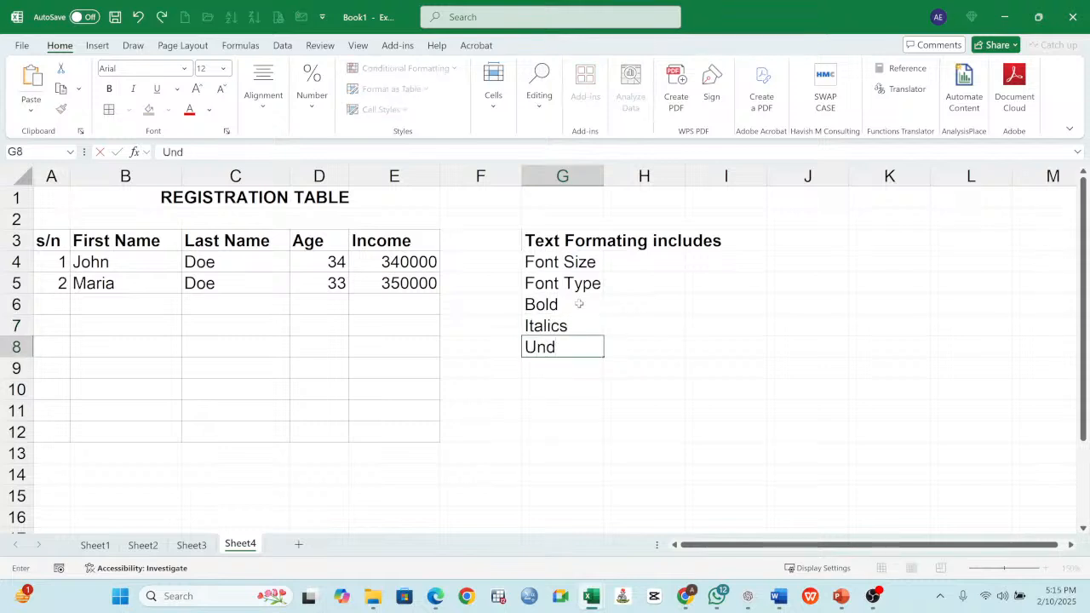
text(erline)
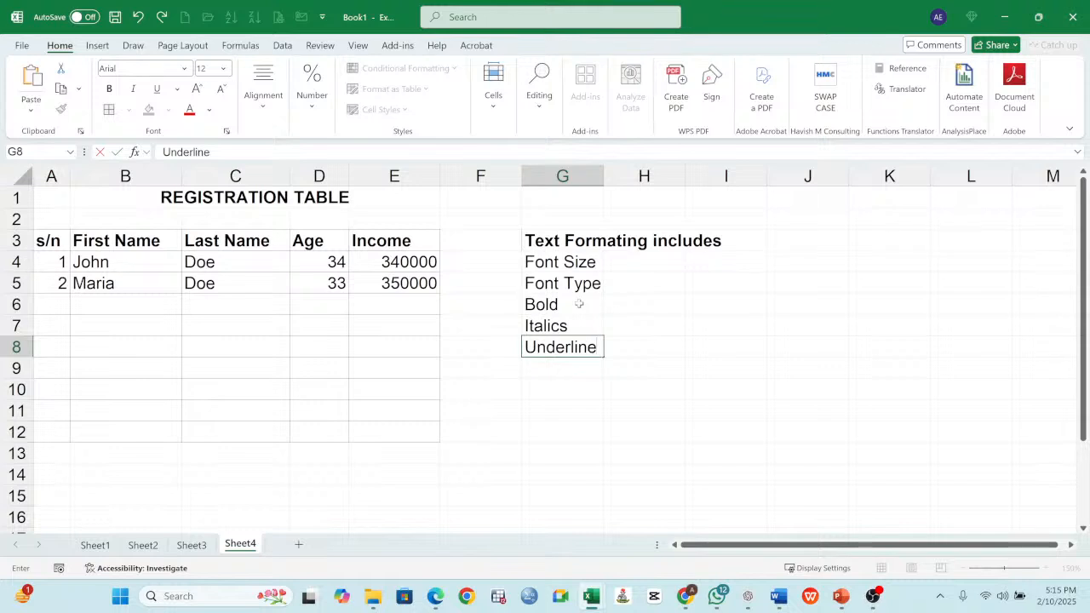
key(Return)
text(Text Colour)
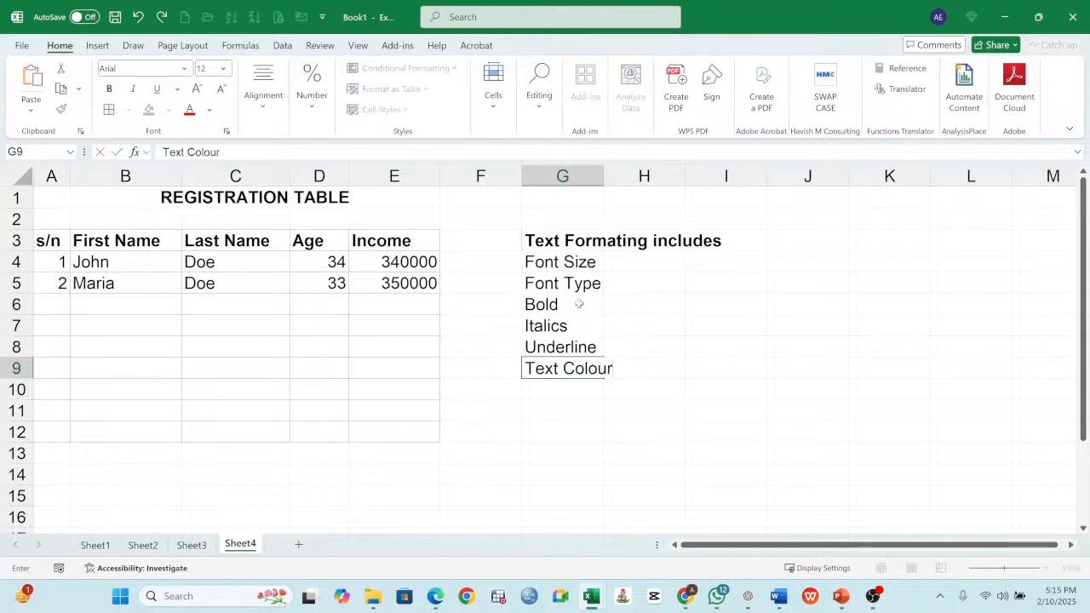
key(Return)
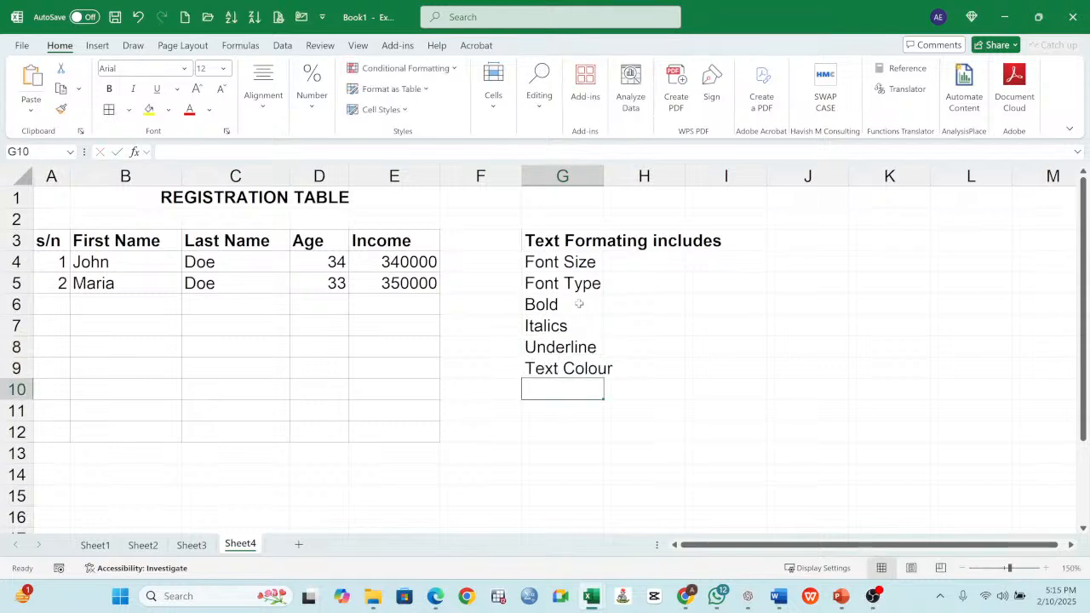
- Move the six list entries from G4:G9 to H5:H10, and widen columns G and H
drag(604, 177, 624, 180)
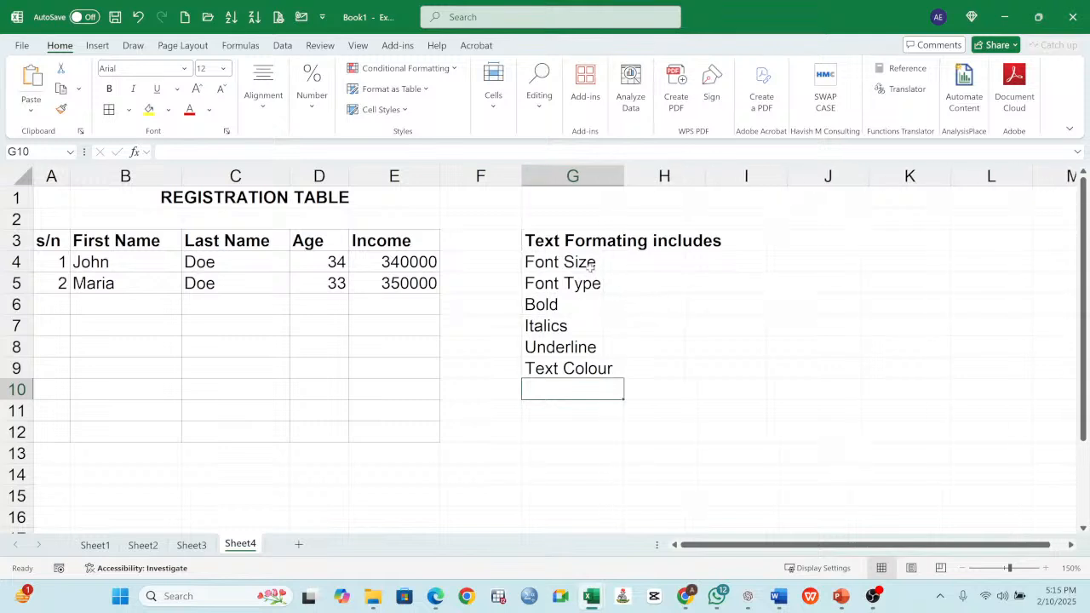
drag(601, 265, 644, 399)
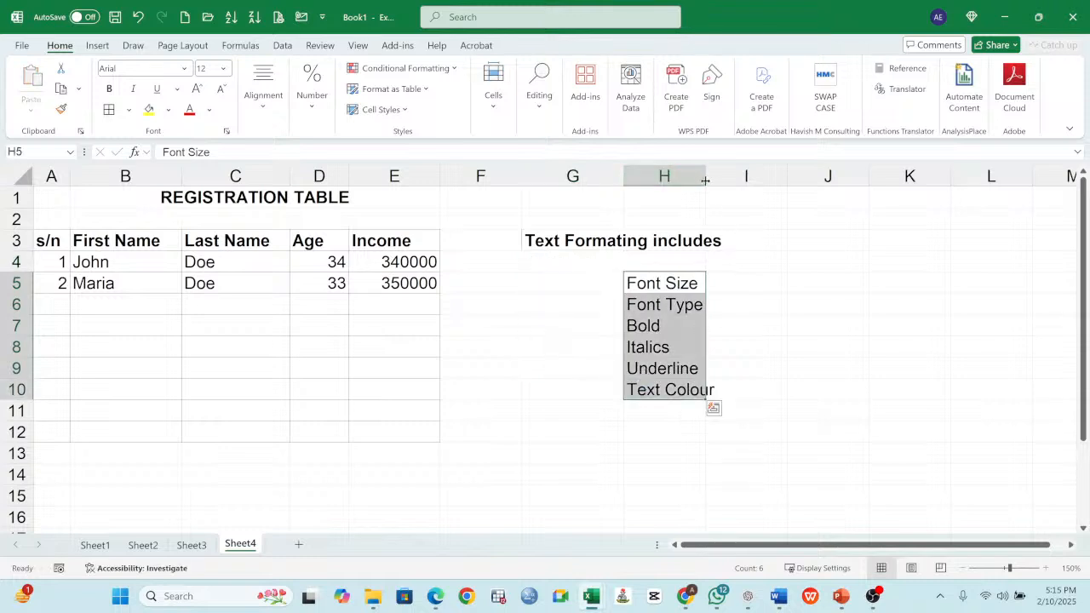
drag(707, 176, 757, 195)
- Set the Font Size entry in H5 to font size 36 and make it bold
click(671, 288)
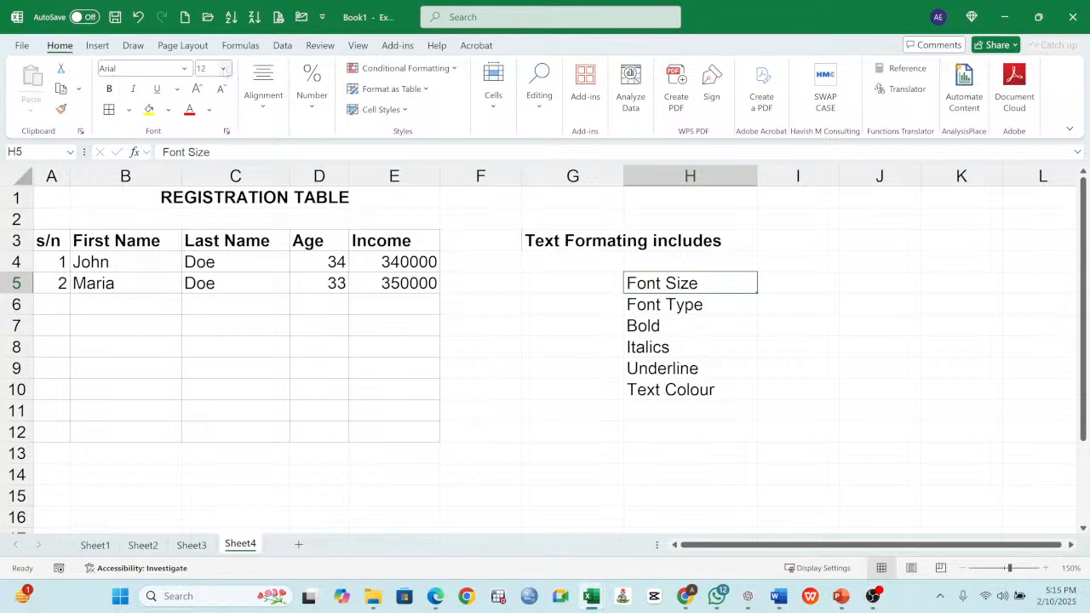
click(224, 69)
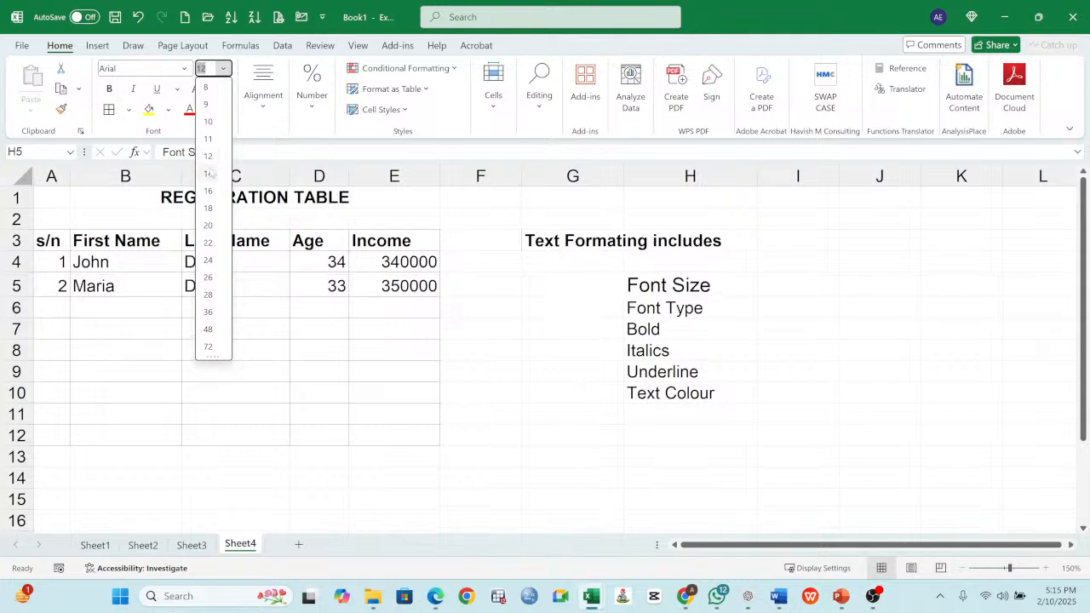
click(209, 312)
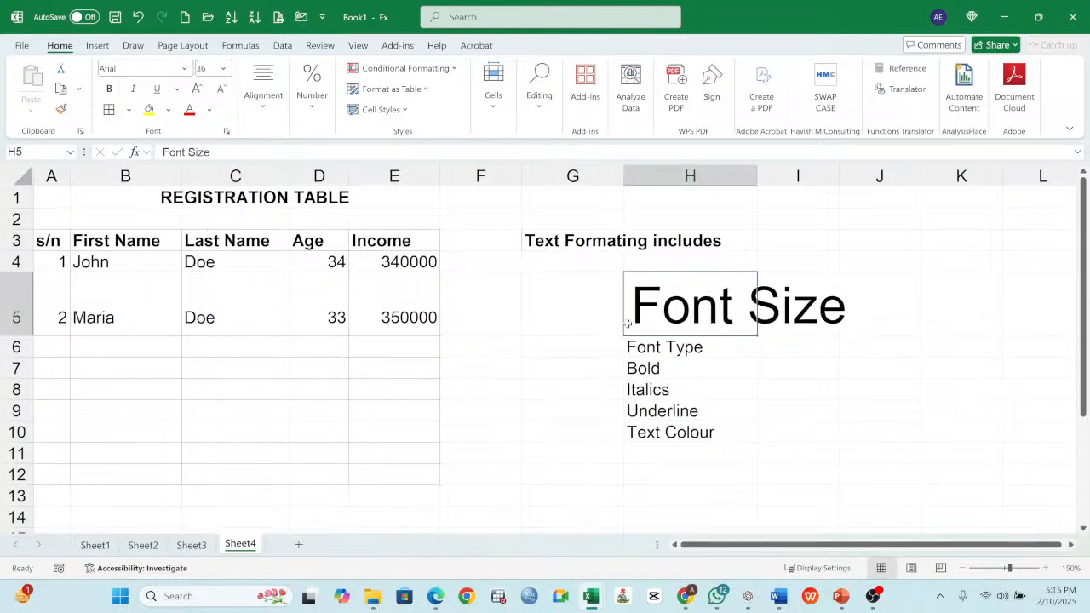
click(109, 88)
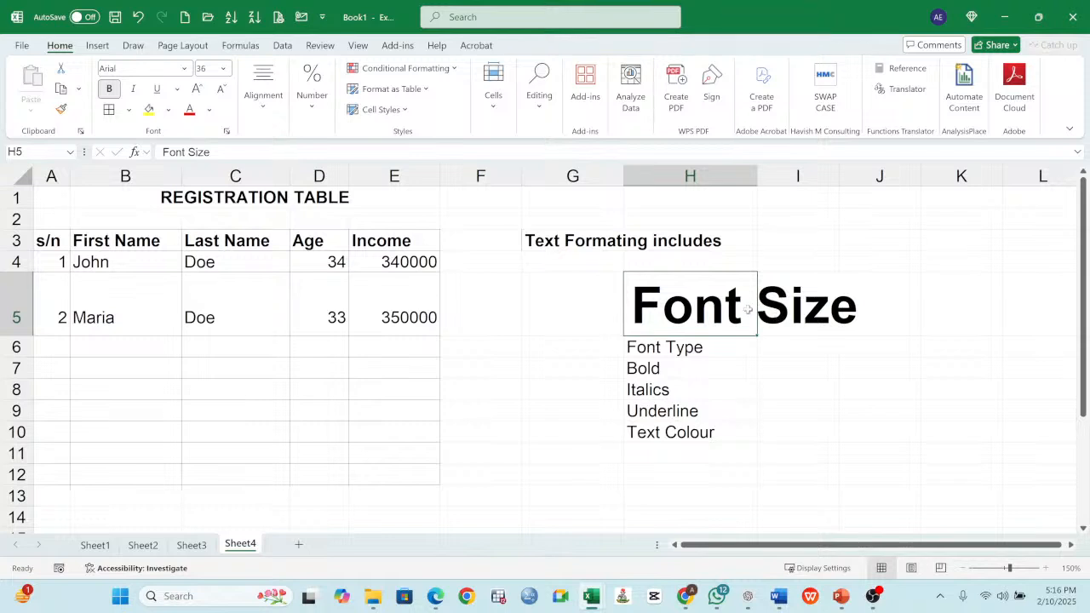
- Set the font of the Font Type entry in H6 to Amasis MT Pro Light
click(686, 350)
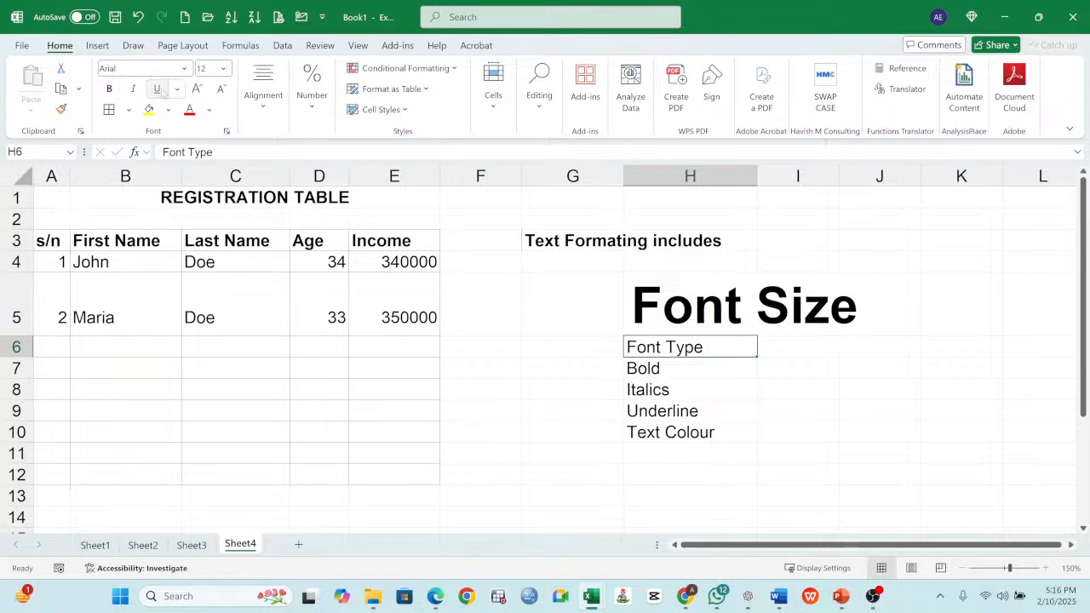
click(184, 69)
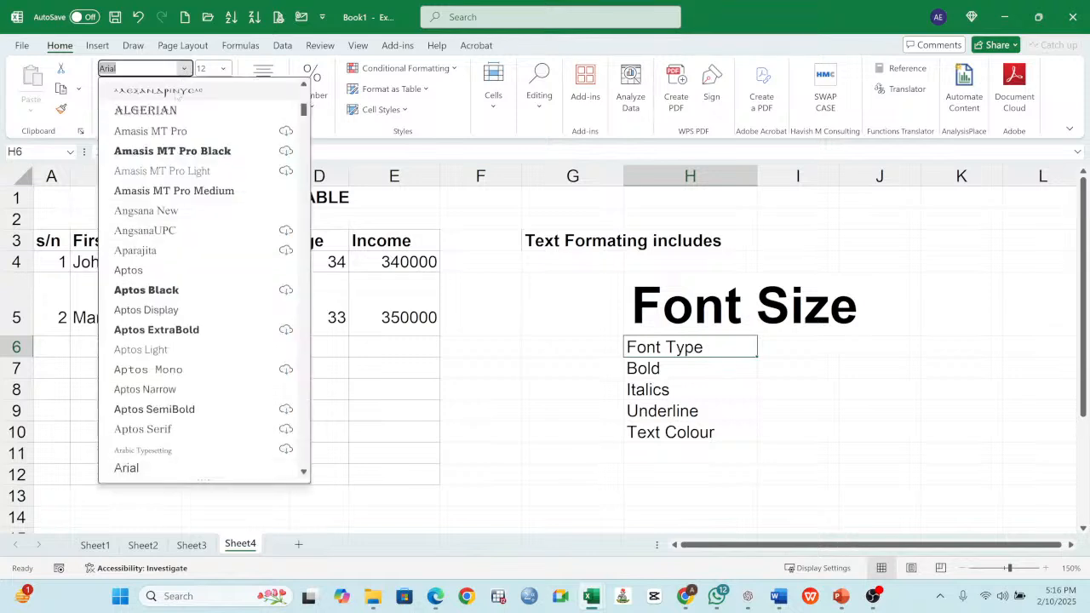
click(168, 171)
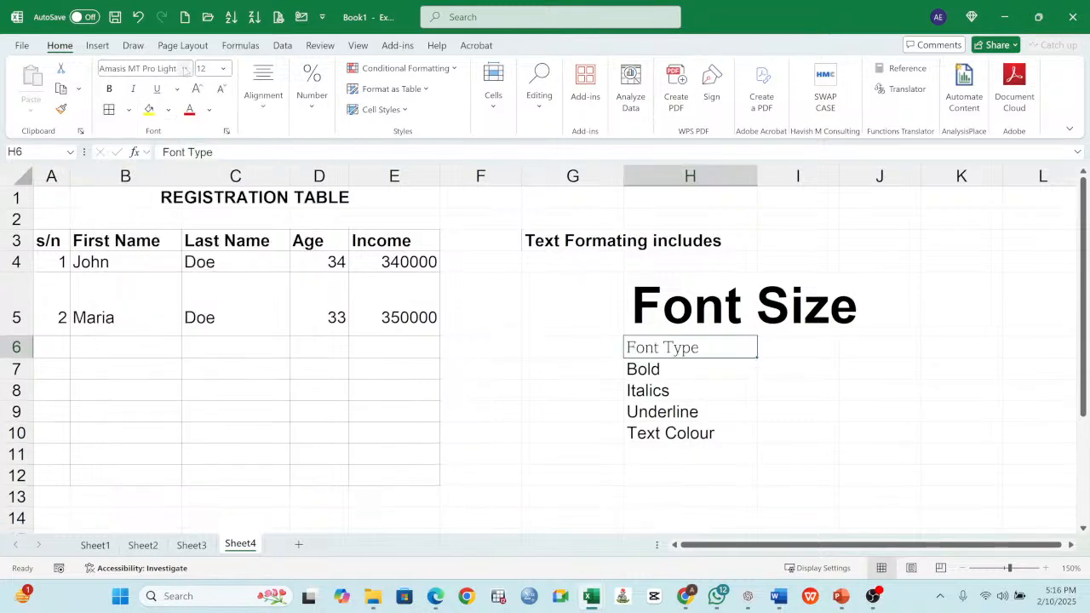
click(184, 69)
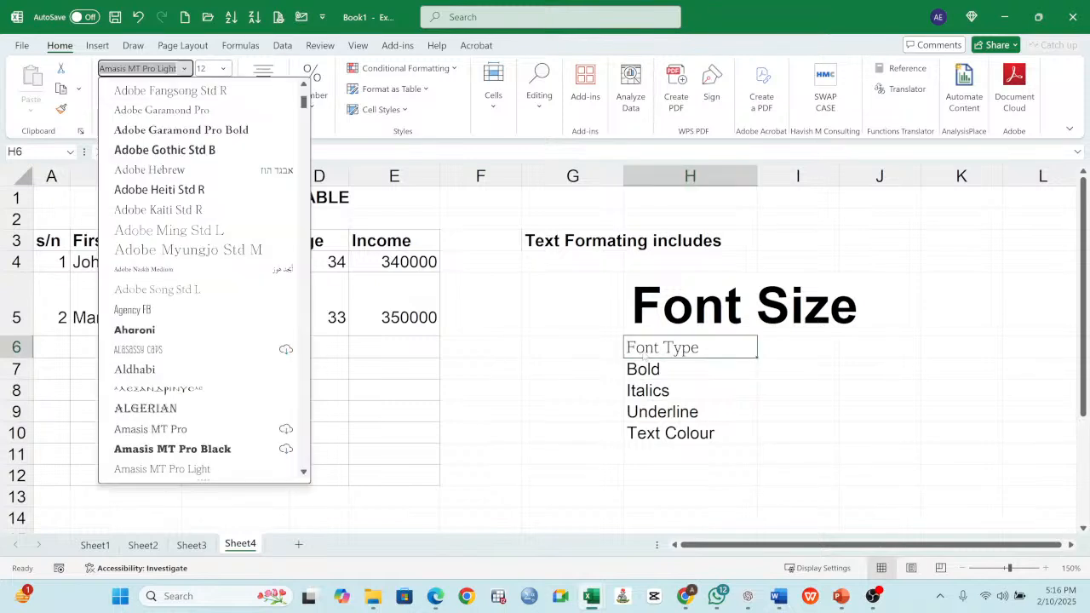
click(734, 349)
click(801, 387)
click(708, 350)
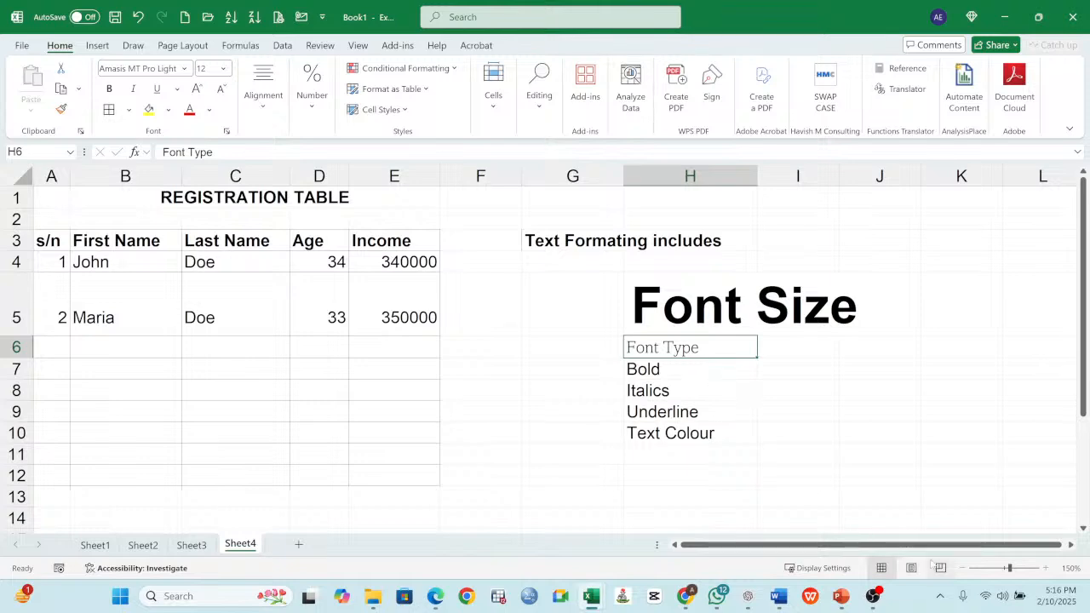
- Change the font of the Font Type entry in H6 to Bangers
click(1045, 569)
click(1045, 568)
click(1045, 568)
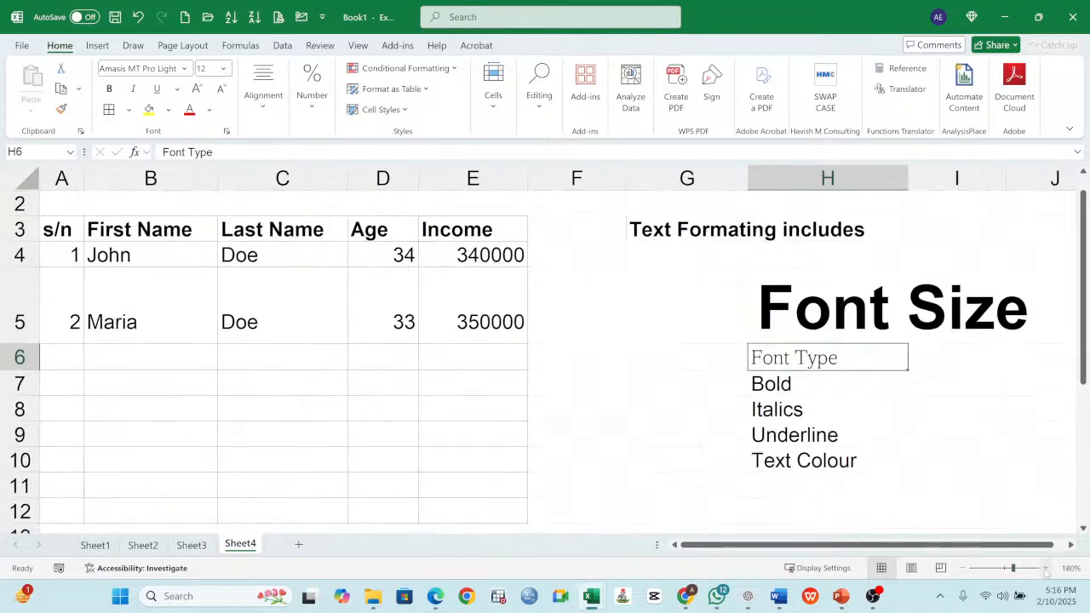
drag(892, 552, 1021, 568)
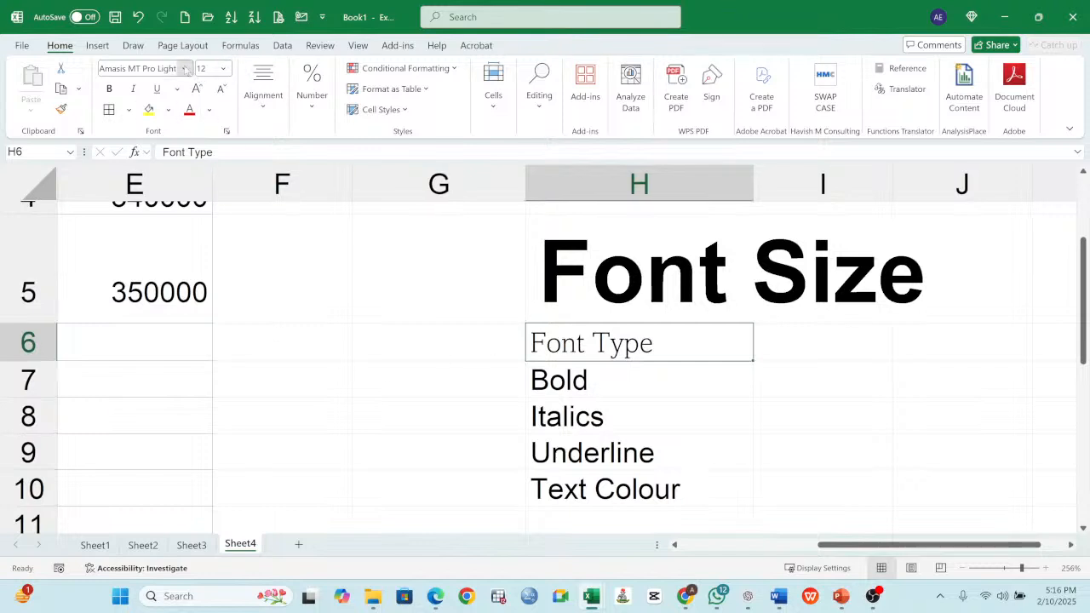
click(184, 68)
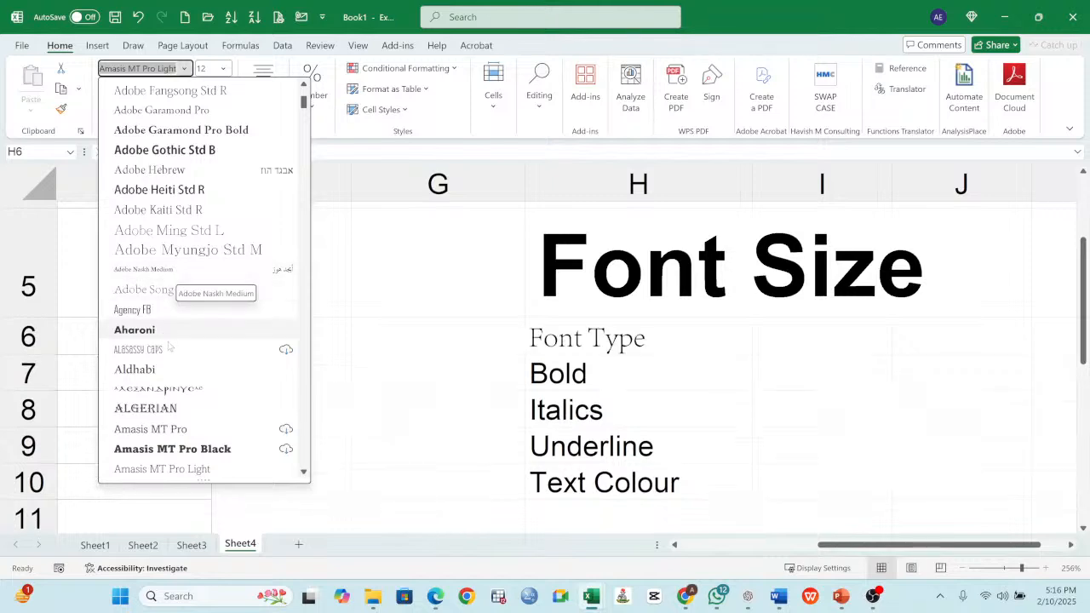
scroll(169, 323, down, 12)
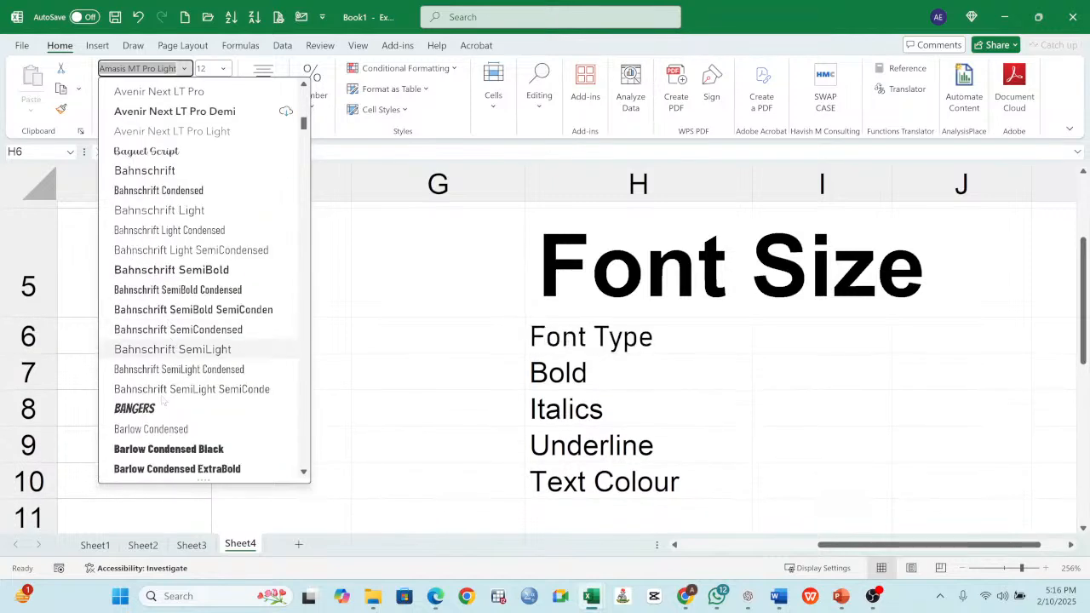
click(134, 409)
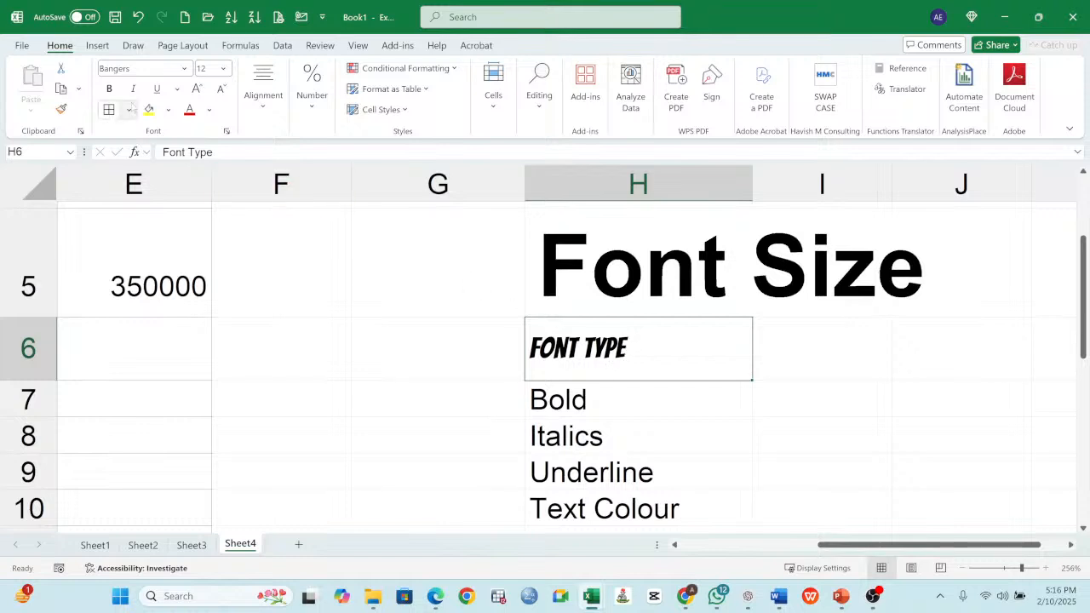
- Change the font of the Font Type entry in H6 to Brush Script MT
click(184, 68)
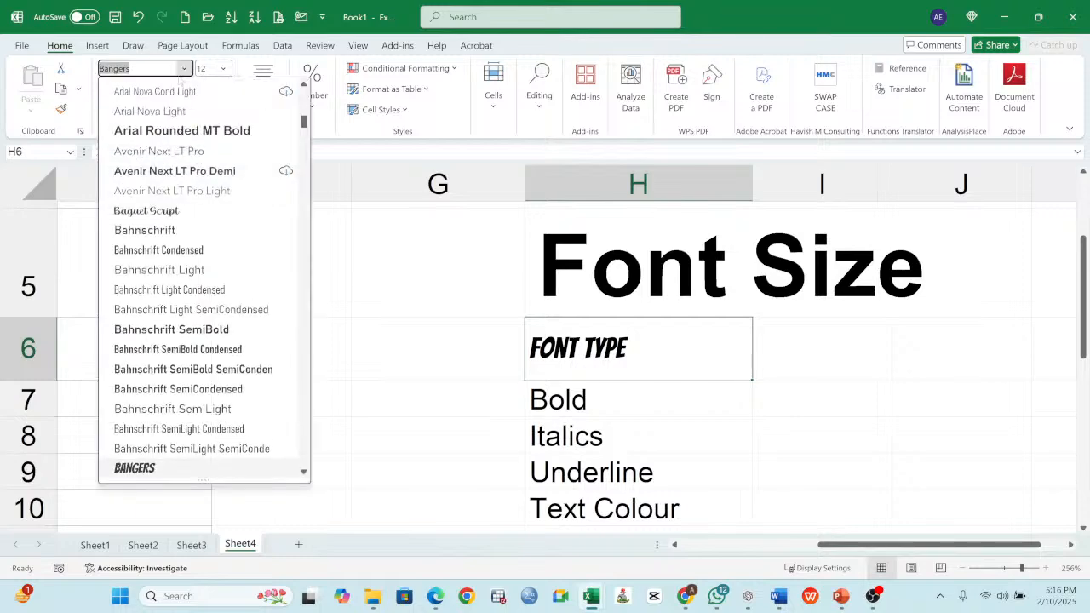
scroll(186, 327, down, 3)
scroll(186, 327, down, 1)
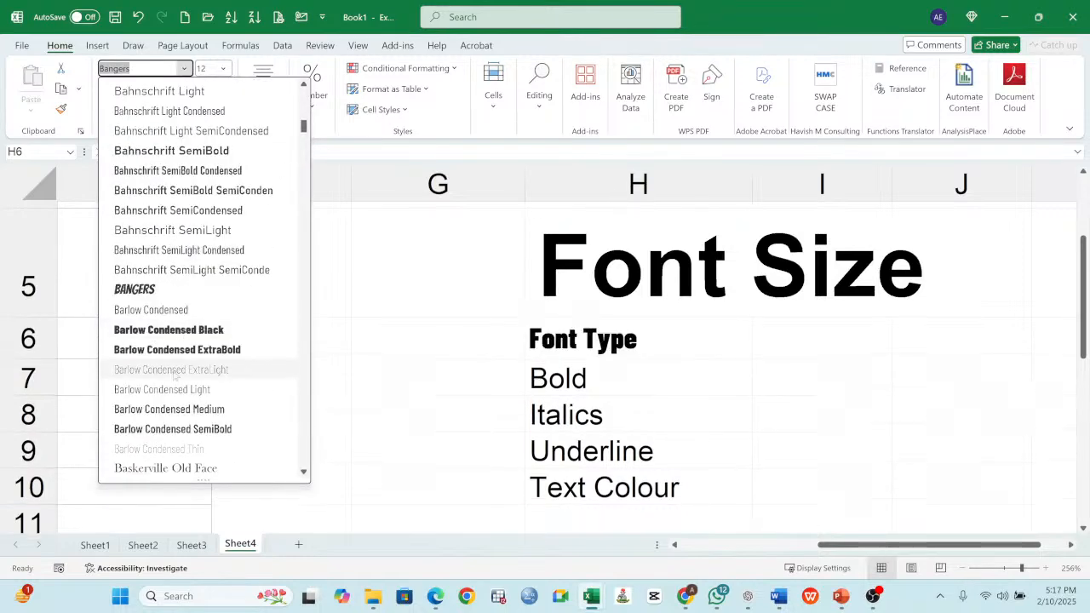
scroll(202, 353, down, 5)
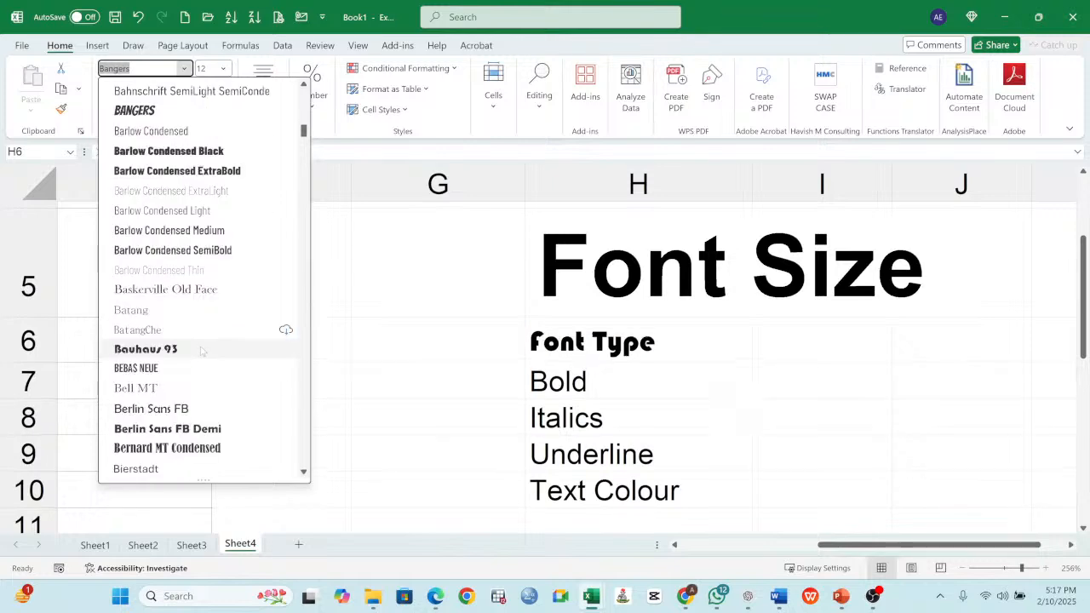
scroll(173, 331, down, 3)
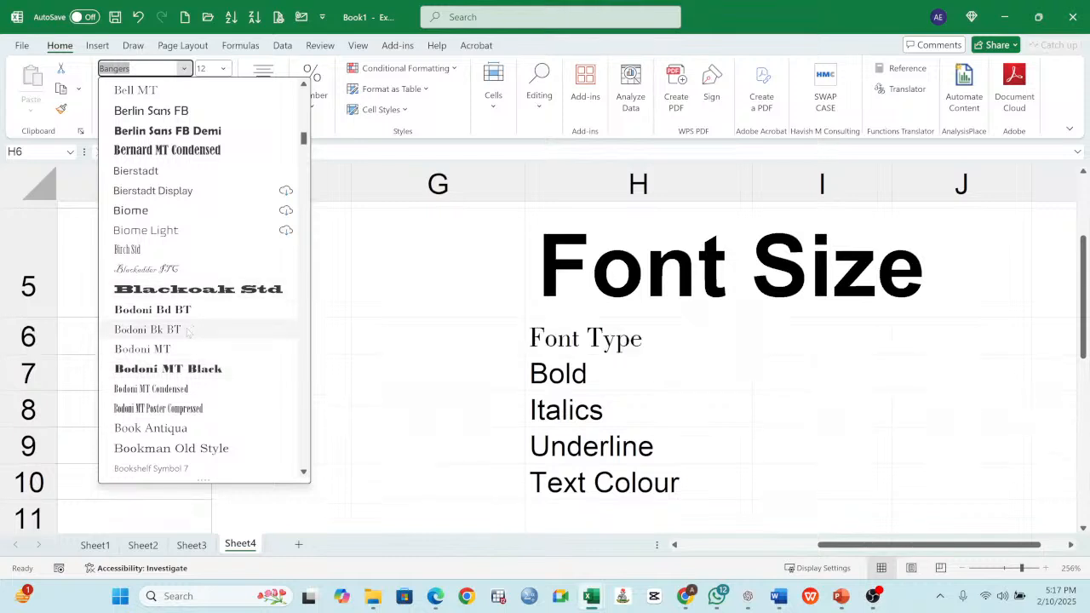
scroll(187, 332, down, 2)
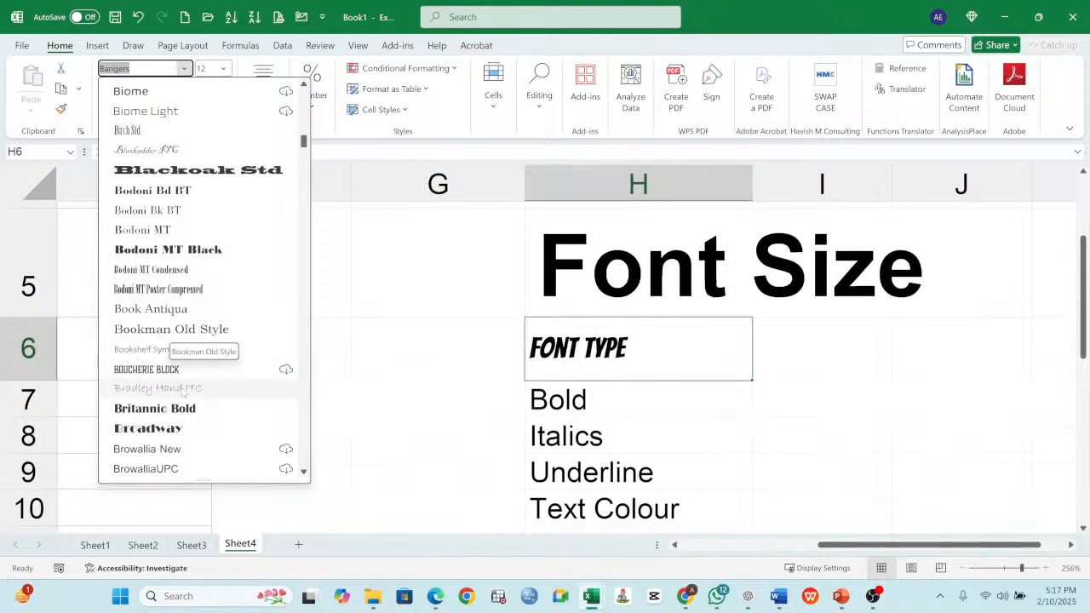
scroll(174, 341, down, 2)
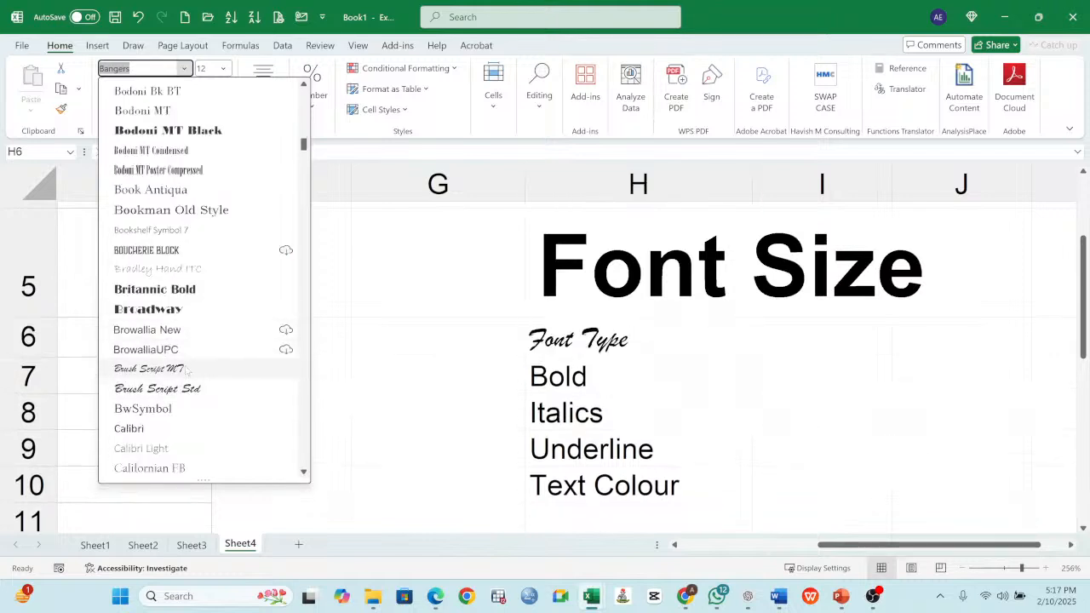
click(189, 370)
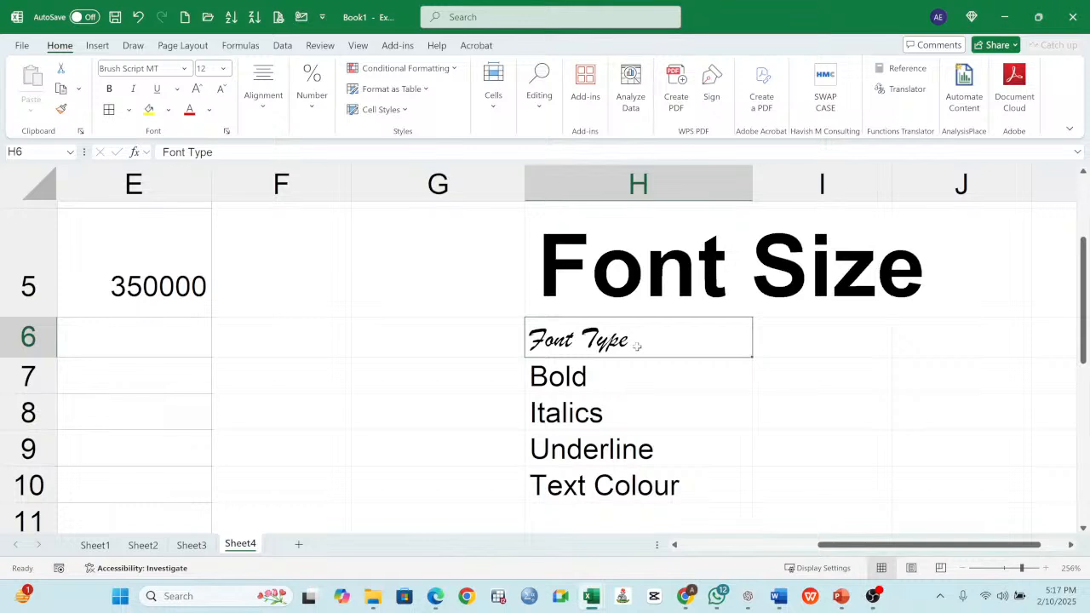
- Toggle bold on and off for the Bold entry in H7, leaving it bold
click(574, 380)
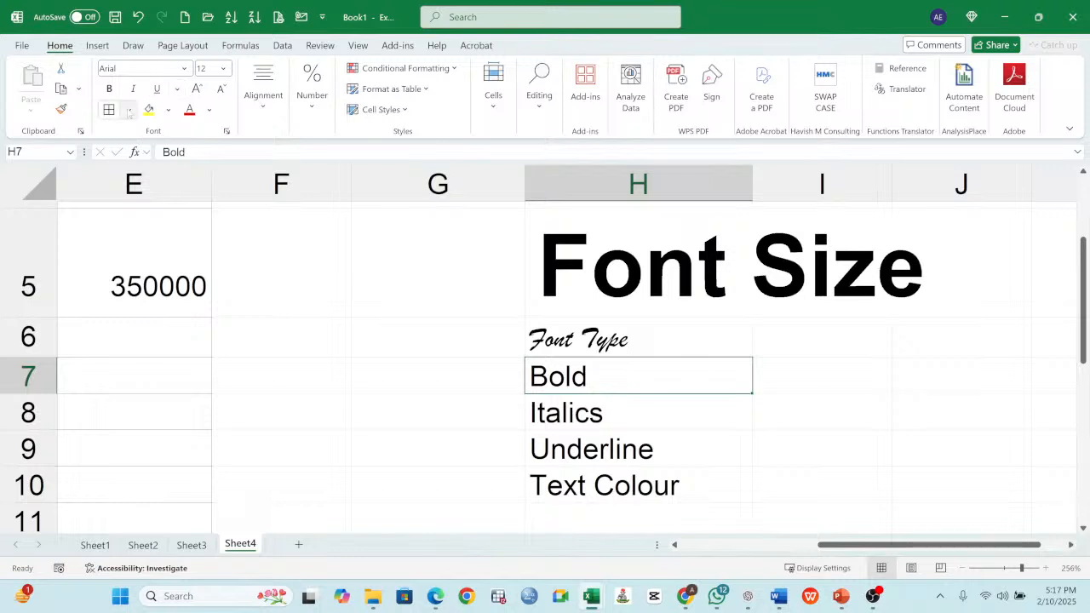
click(109, 89)
click(108, 87)
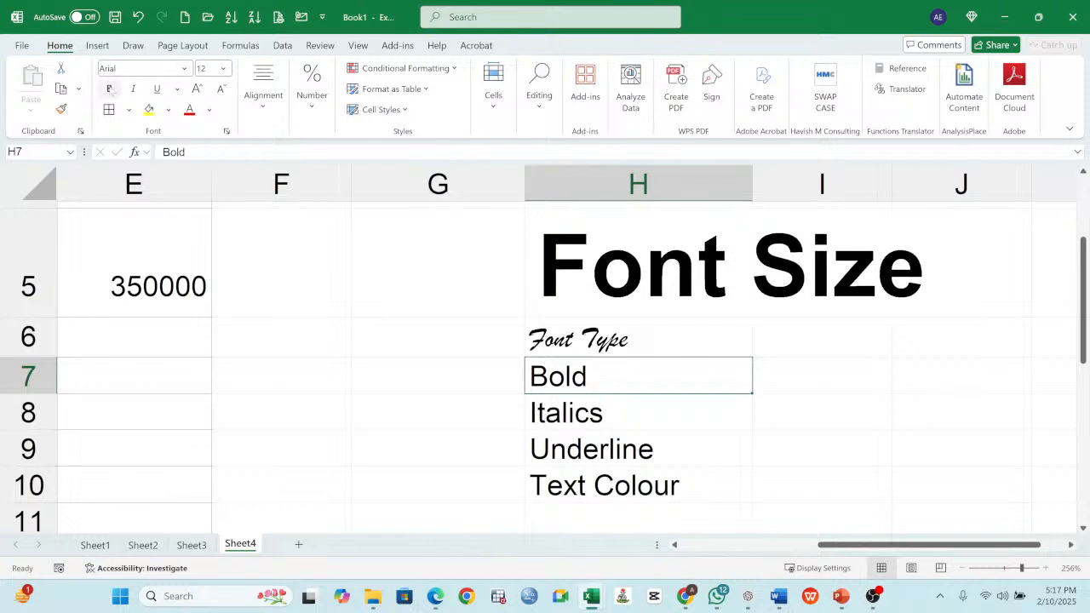
click(109, 89)
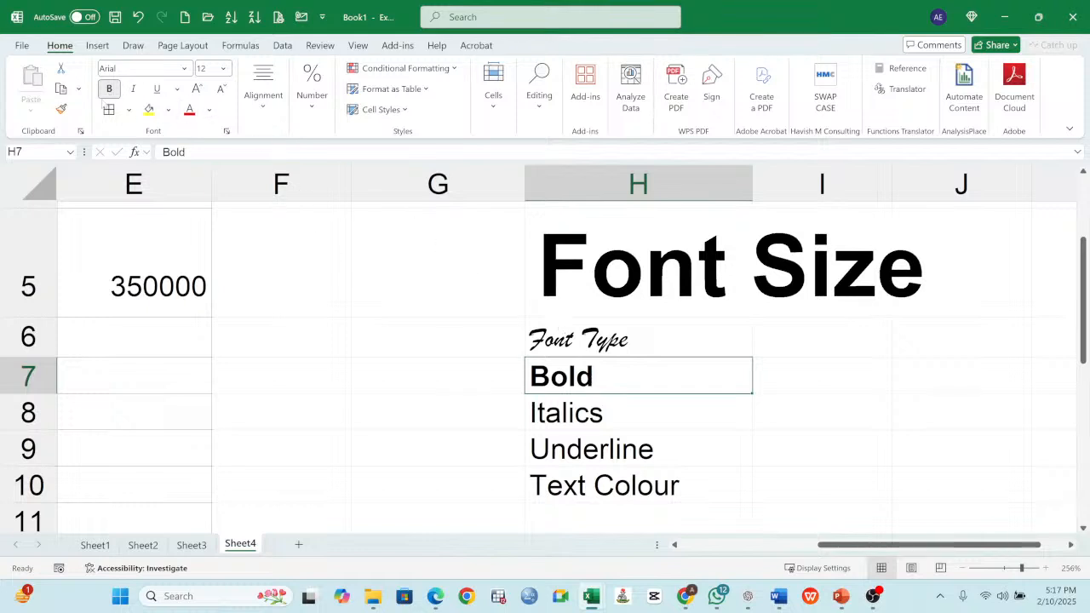
click(108, 88)
click(109, 89)
click(109, 90)
click(109, 90)
click(109, 89)
click(109, 90)
click(109, 89)
click(110, 90)
- Enter the shortcut note "CTRL+B" in I7 beside the Bold entry
click(825, 381)
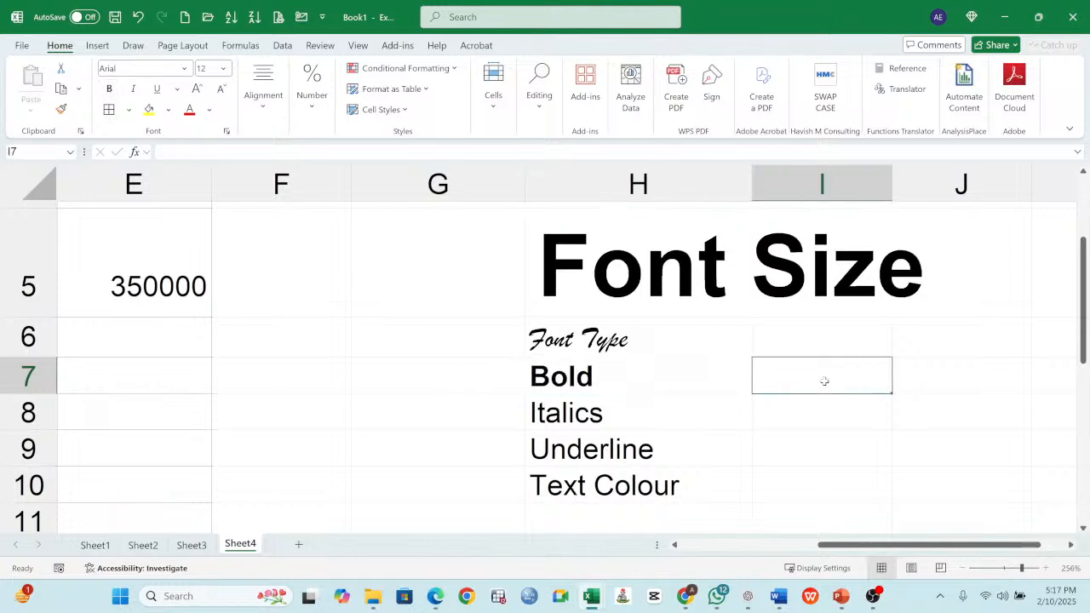
text(c)
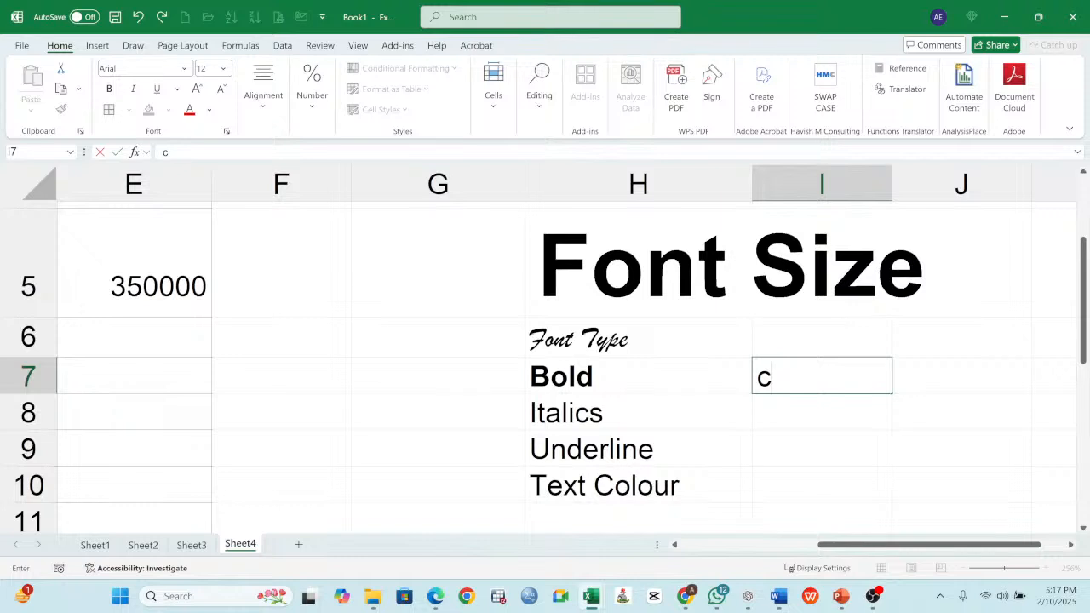
key(BackSpace)
text(CTRO)
key(BackSpace)
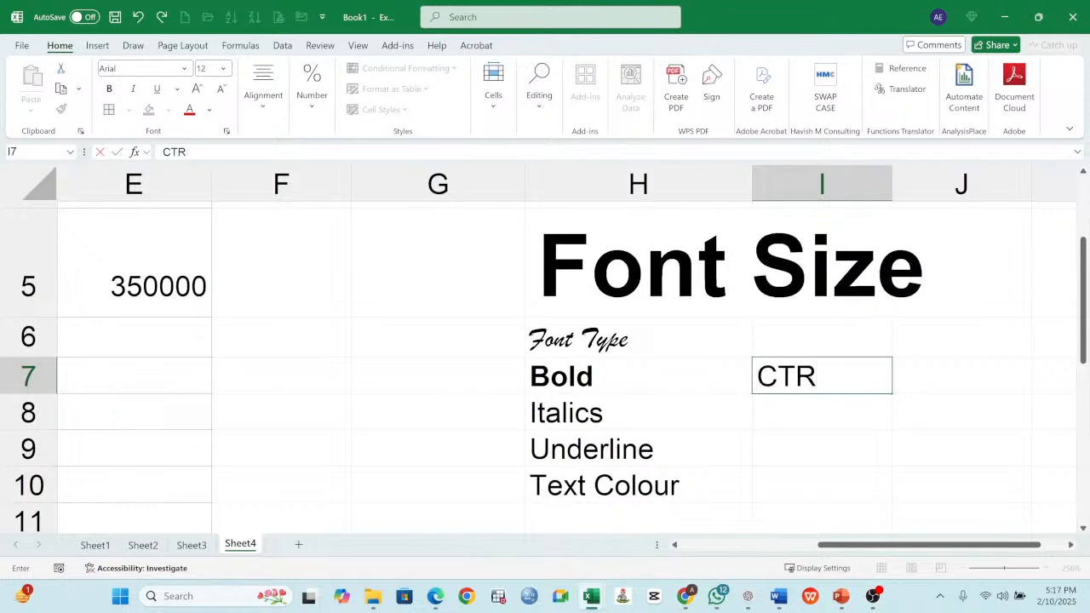
text(L+B)
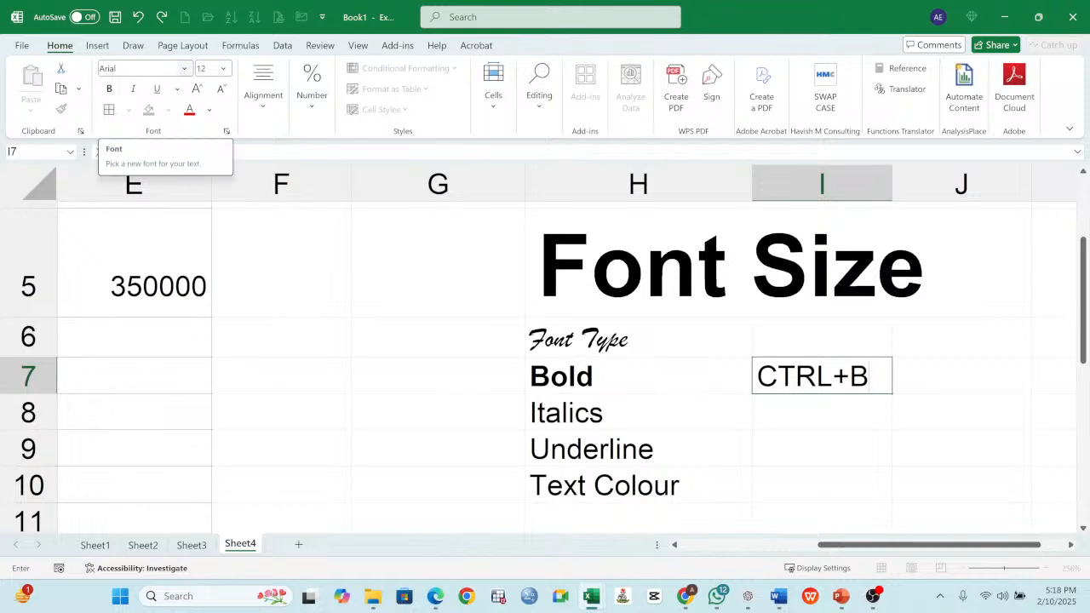
- Toggle italics on and off for the Italics entry in H8, leaving it italic
click(613, 422)
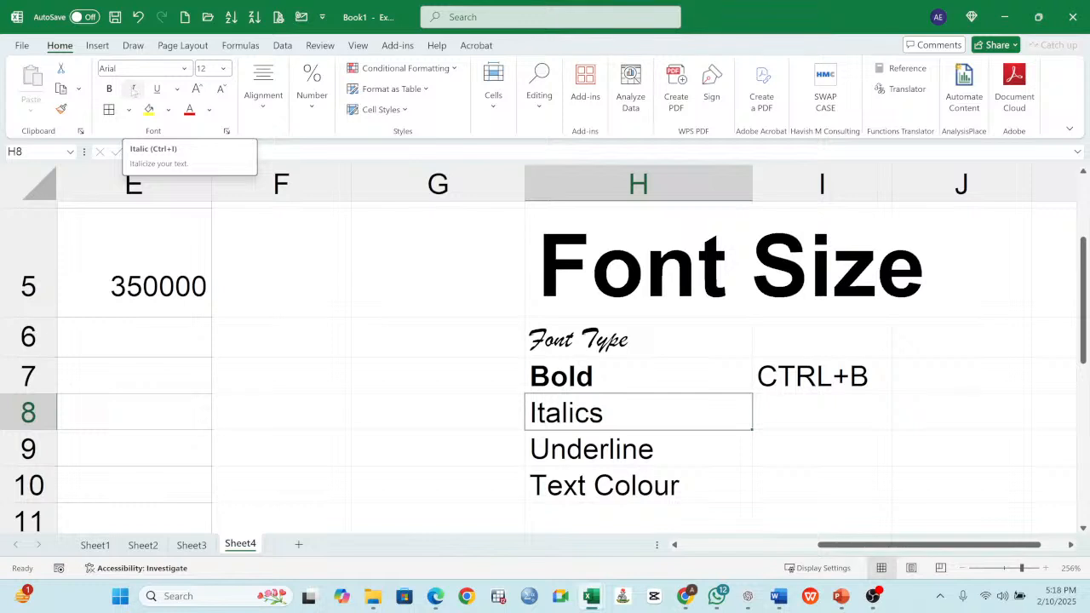
click(134, 89)
click(134, 89)
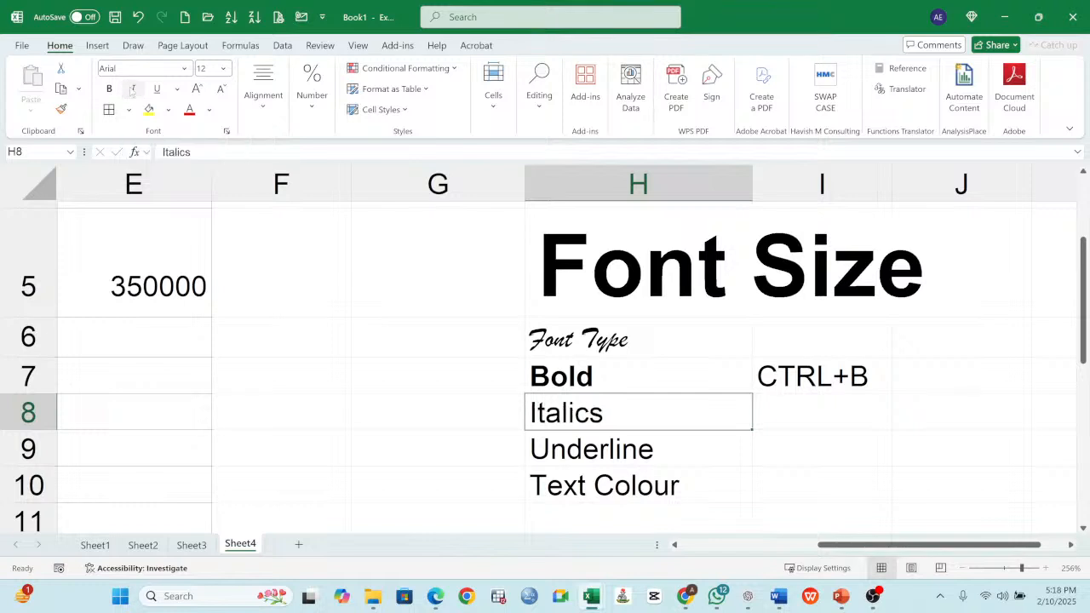
click(134, 89)
click(133, 89)
click(133, 90)
click(133, 89)
click(133, 89)
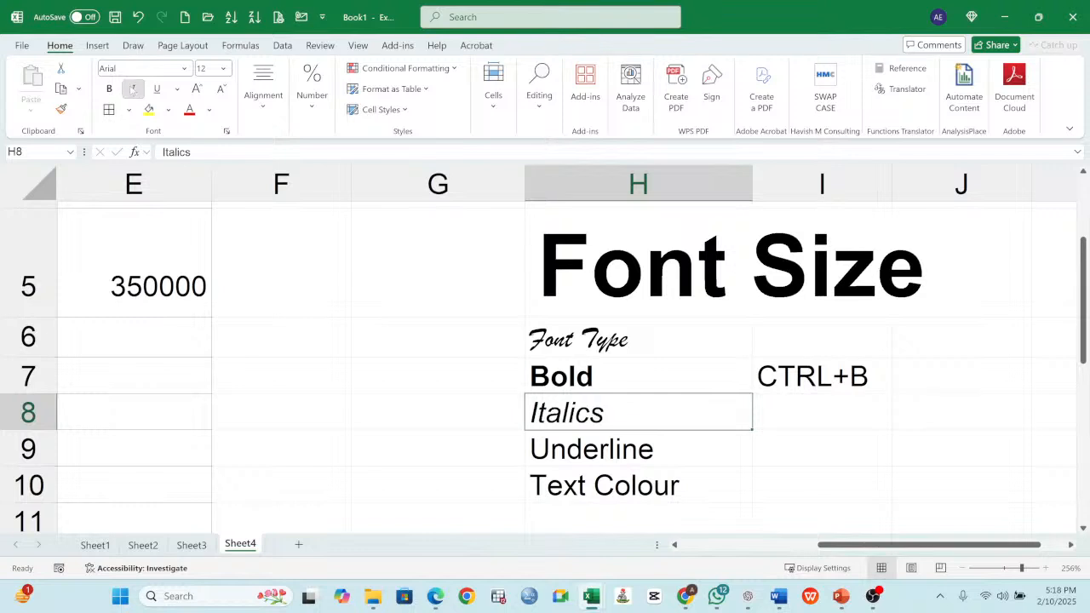
click(133, 89)
click(133, 89)
click(133, 89)
click(133, 90)
click(133, 89)
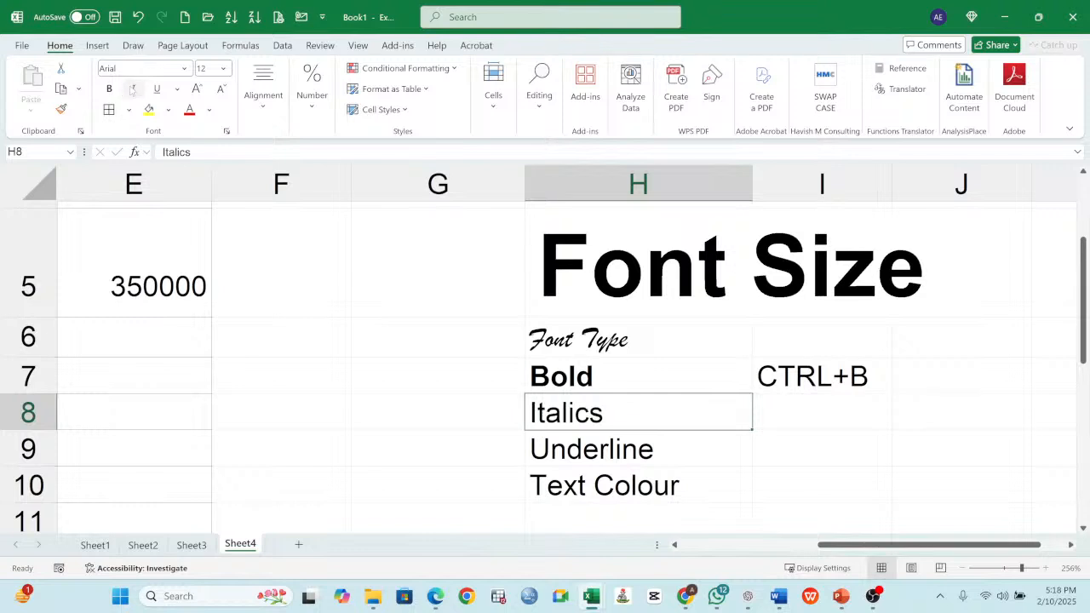
click(133, 90)
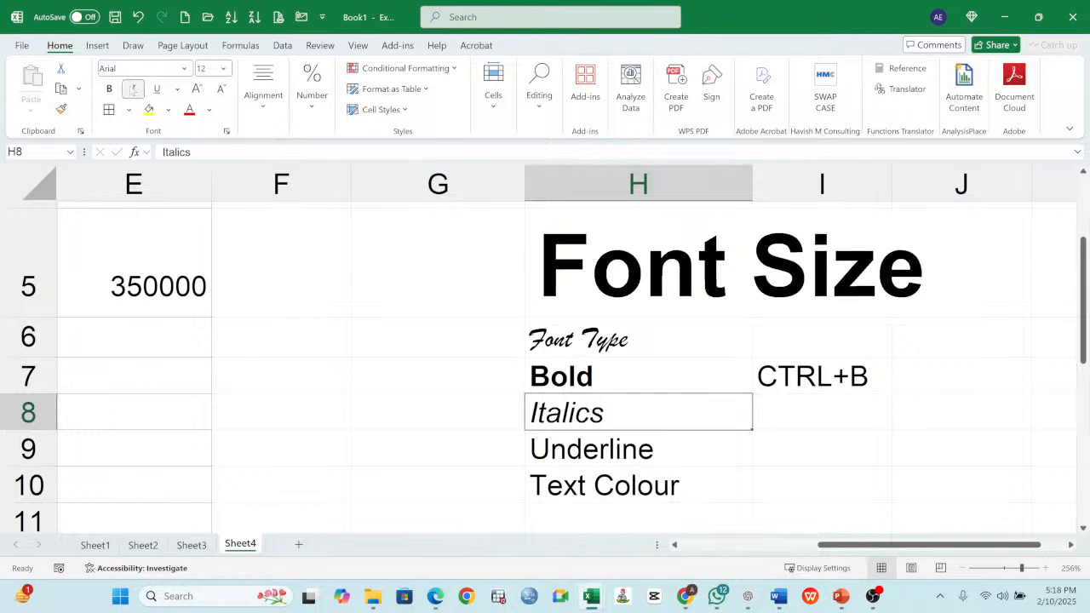
- Enter the shortcut note "CTRL+I" in I8 beside the Italics entry
click(797, 420)
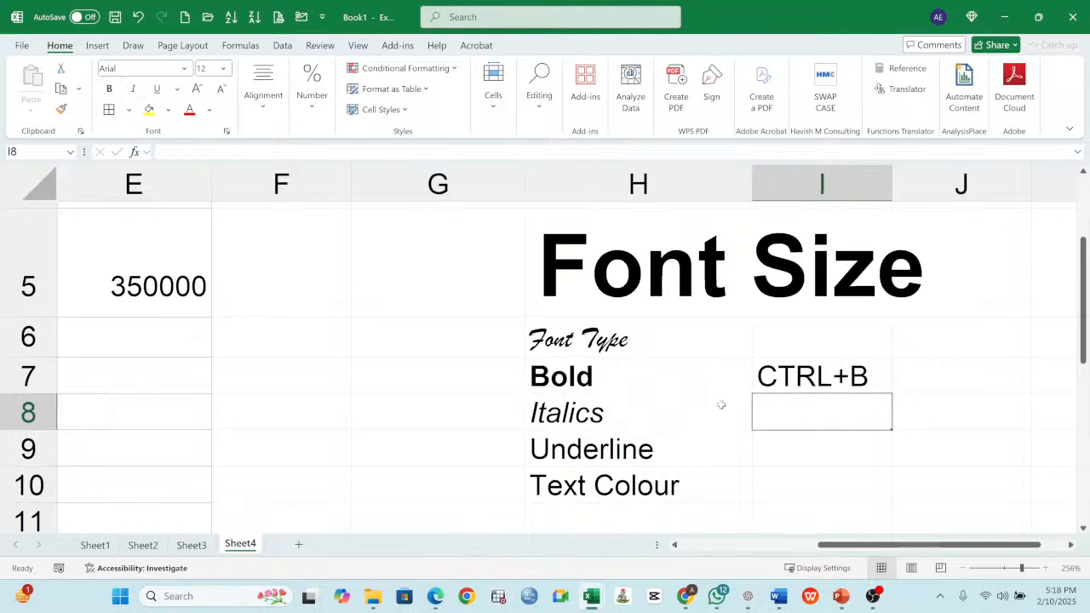
text(CTRL+B)
key(shift+Left)
key(shift+Left)
key(shift+Left)
key(shift+Left)
key(shift+Left)
key(shift+Right)
key(shift+Right)
key(shift+Right)
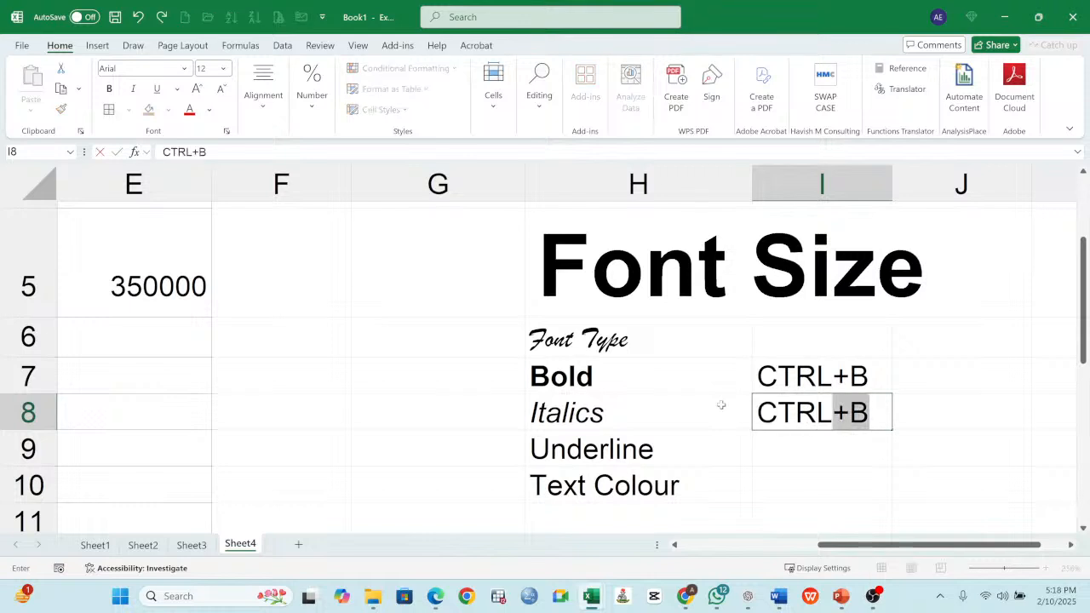
text(I)
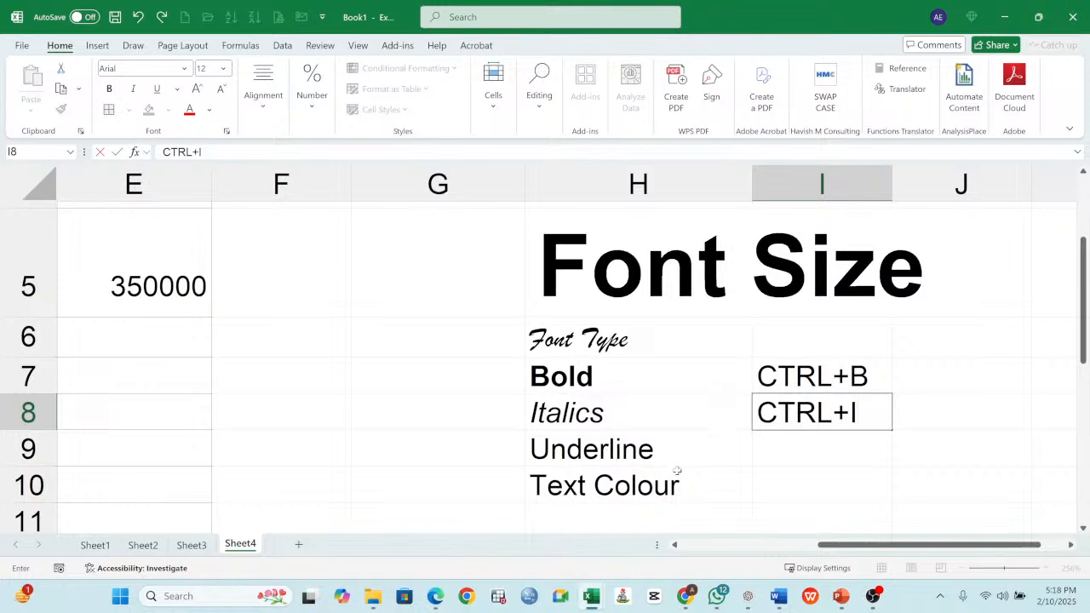
- Underline the Underline entry in H9 of the text formatting list
click(774, 450)
click(574, 442)
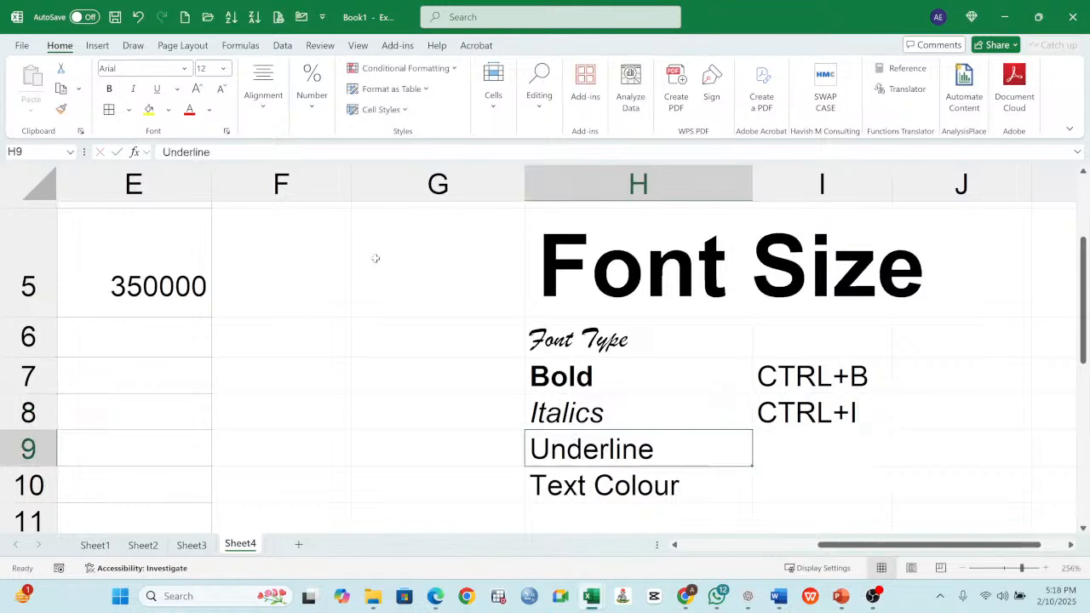
click(156, 88)
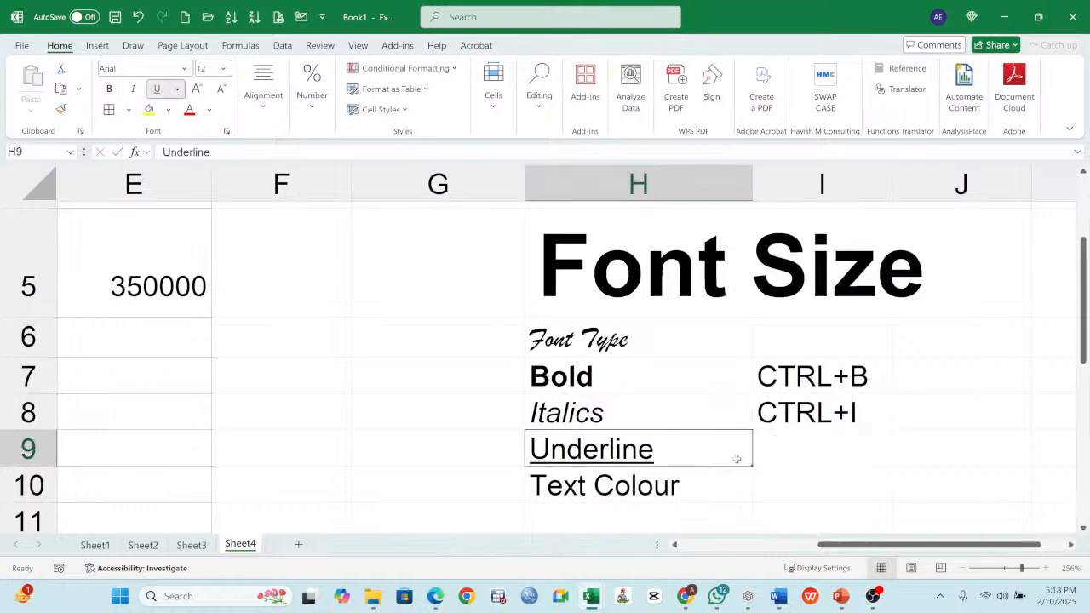
- Enter the shortcut note "CTRL+U" in I9 beside the Underline entry
click(803, 452)
click(621, 451)
click(789, 446)
text(C)
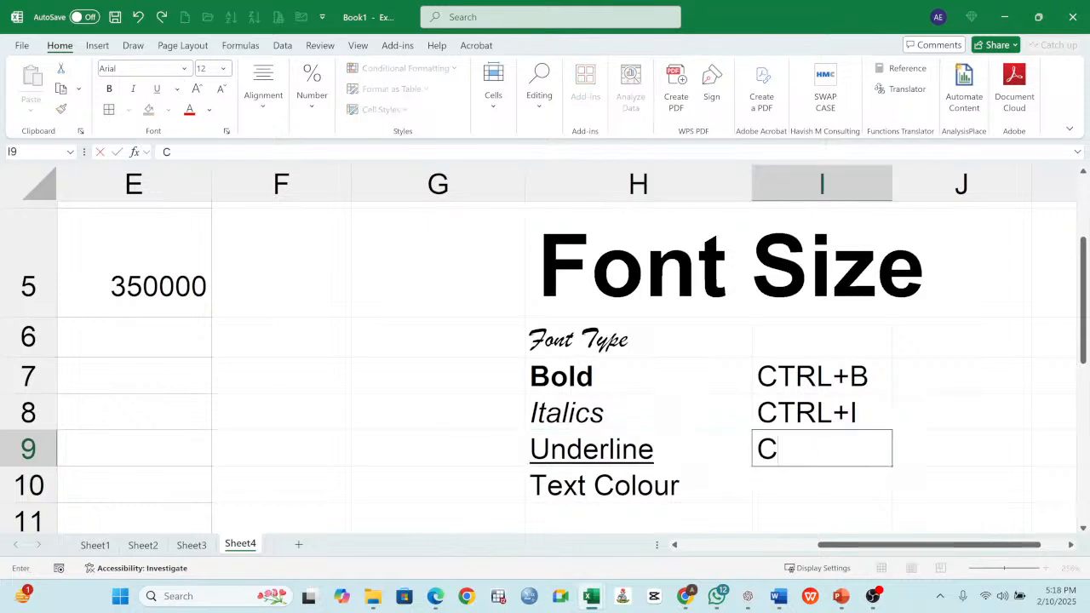
text(TRL)
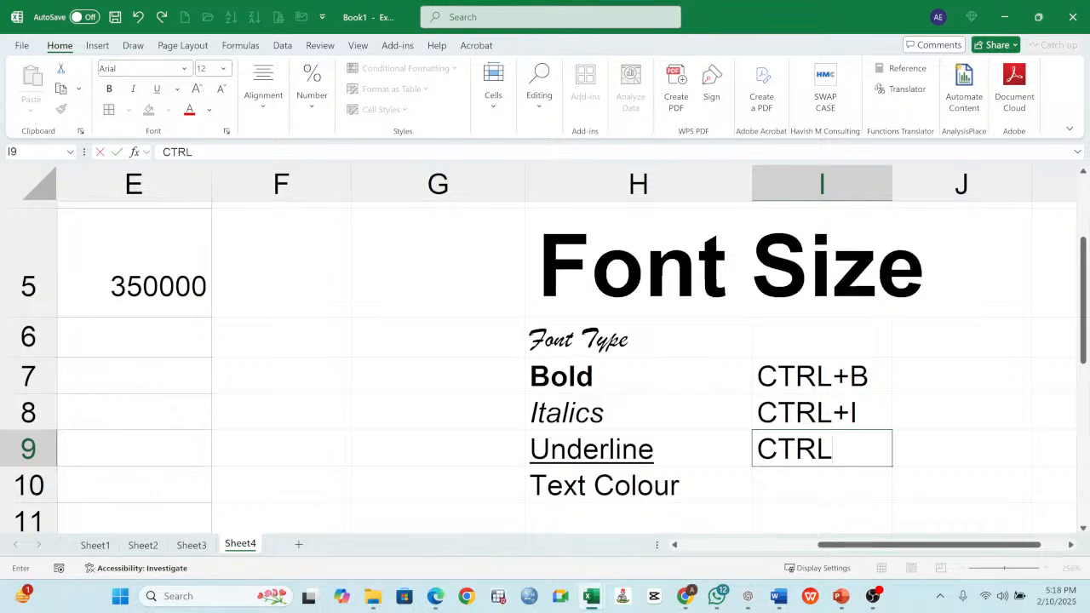
text(+U)
- Enter the heading "SHORTCUTS" in I6 above the shortcut notes
click(807, 334)
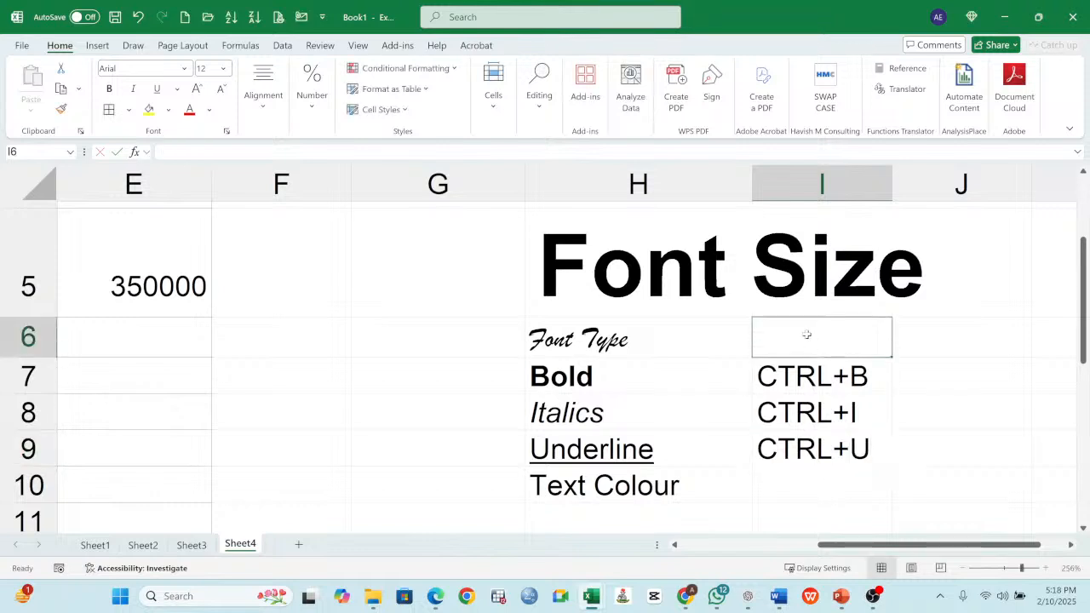
text(SHORT)
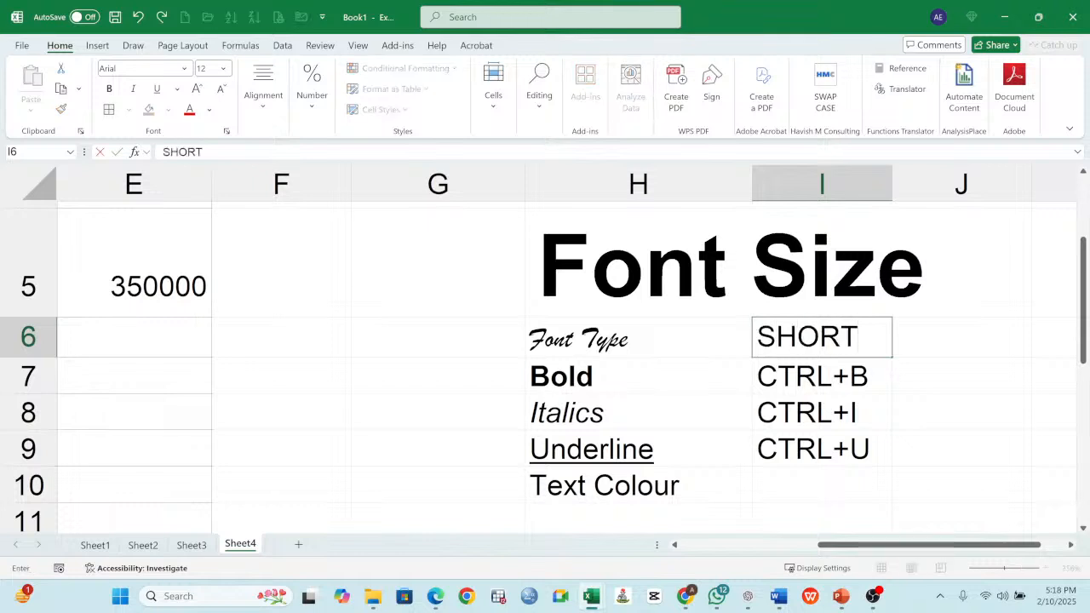
text(CUT)
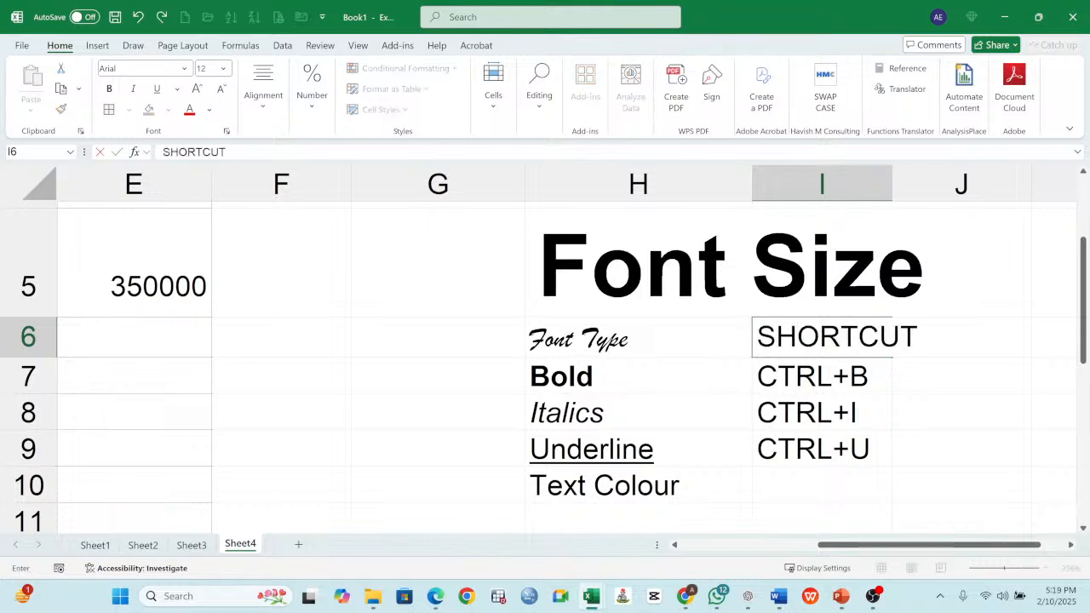
click(922, 385)
click(888, 344)
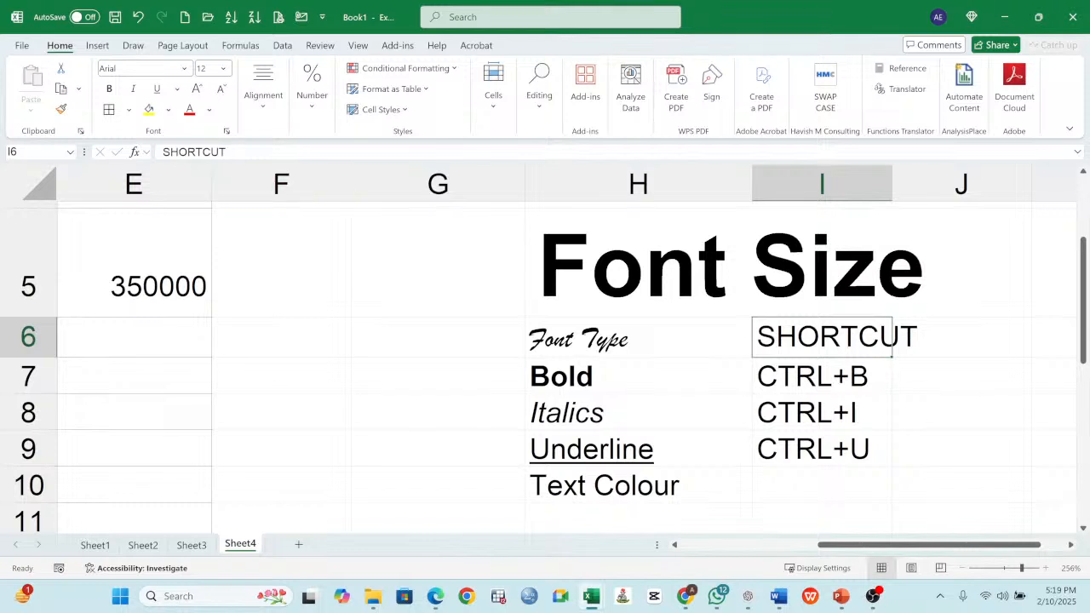
double_click(890, 348)
text(S)
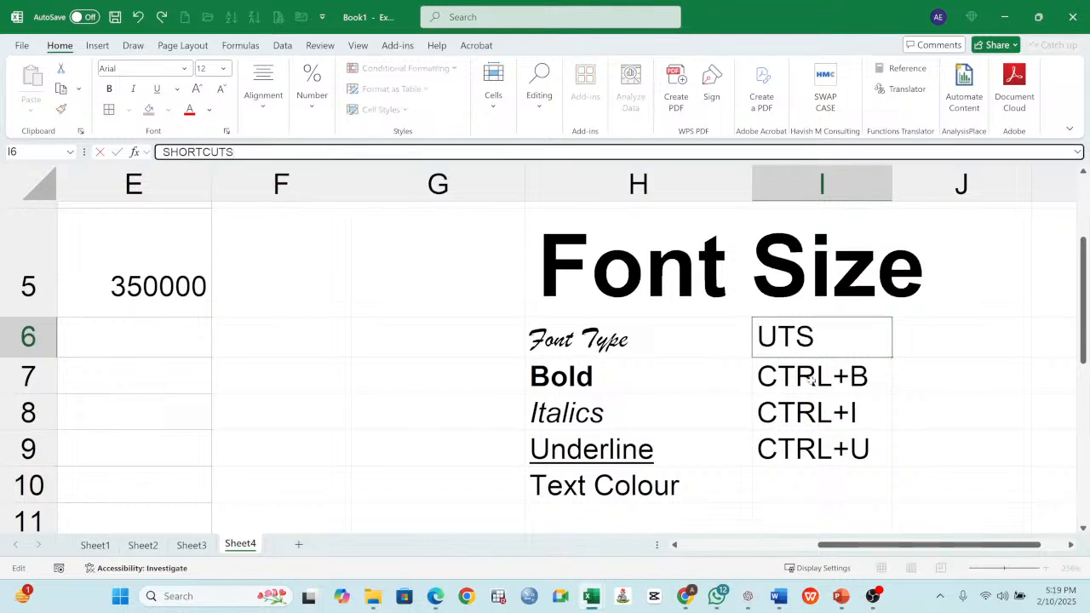
click(920, 399)
click(849, 339)
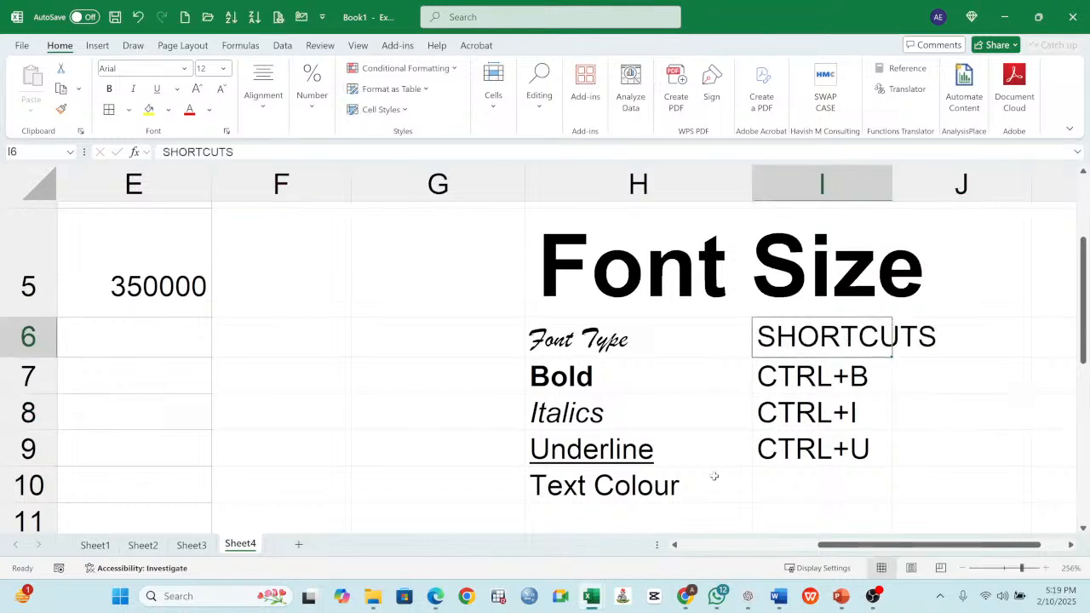
- Toggle underline on and off for the Text Colour entry in H10, leaving it without underline
click(796, 446)
click(585, 457)
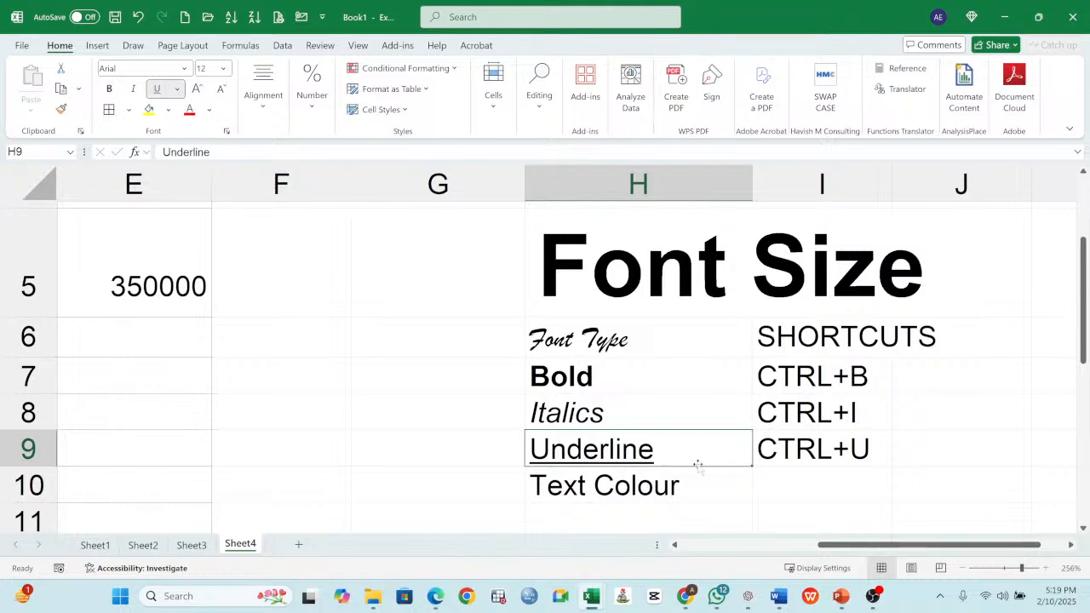
click(614, 490)
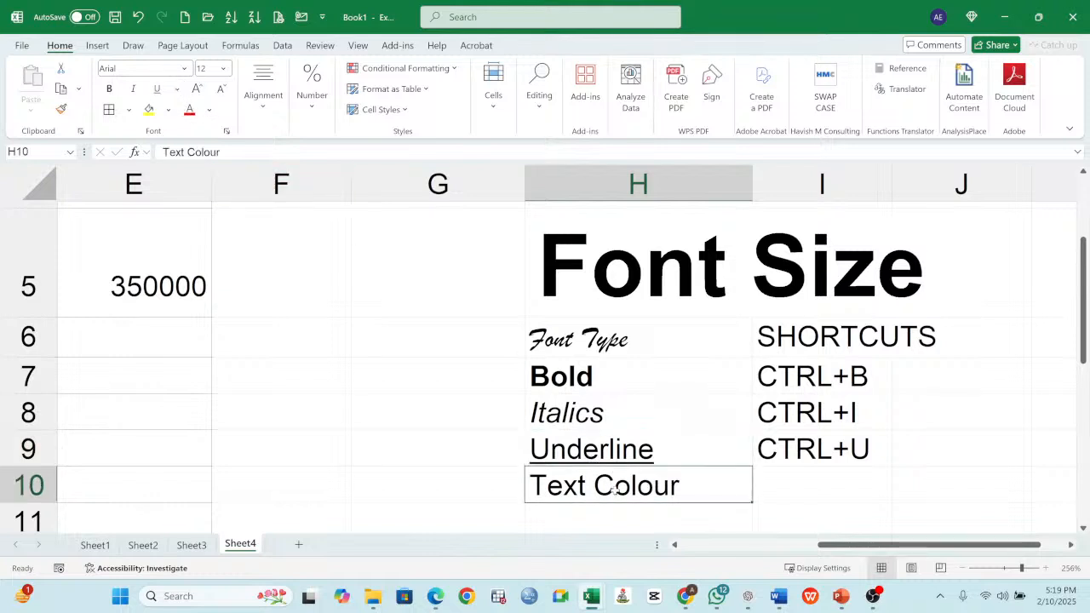
key(ctrl+u)
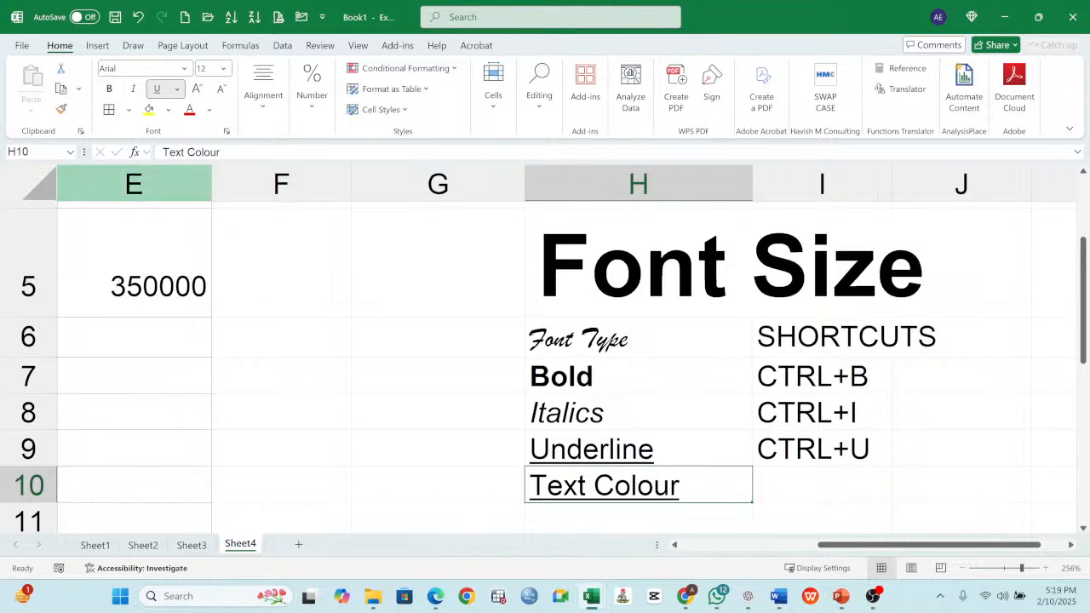
key(ctrl+u)
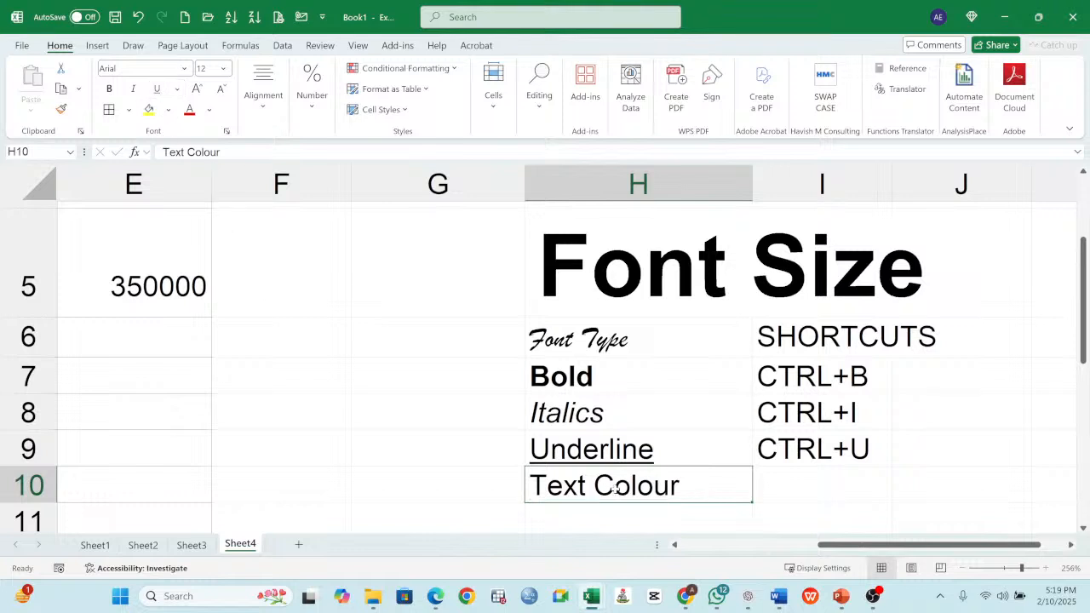
- Apply a double underline to the Underline entry in H9
click(669, 457)
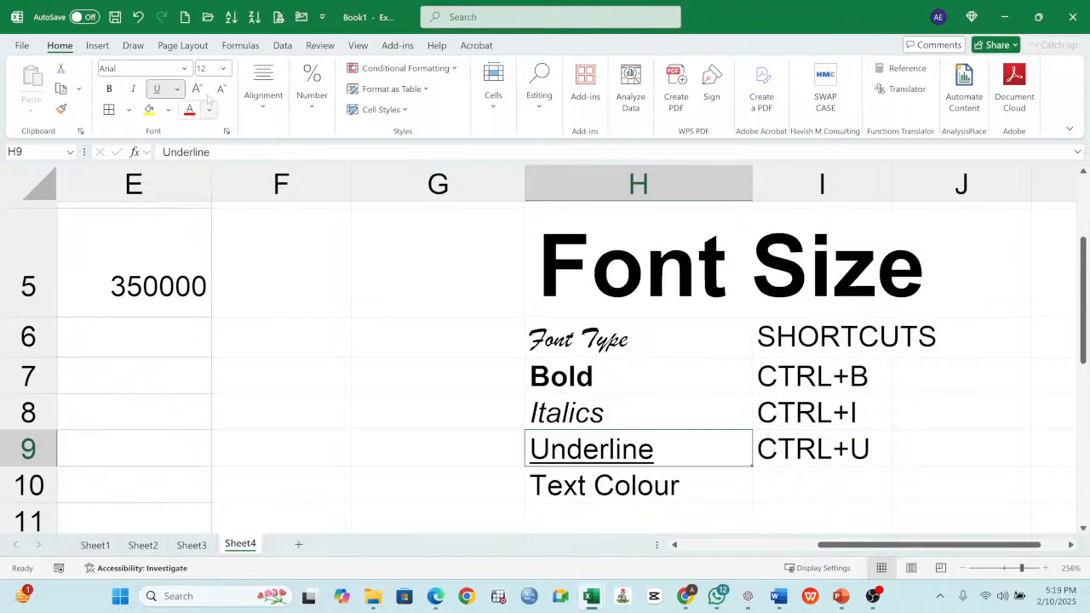
click(177, 88)
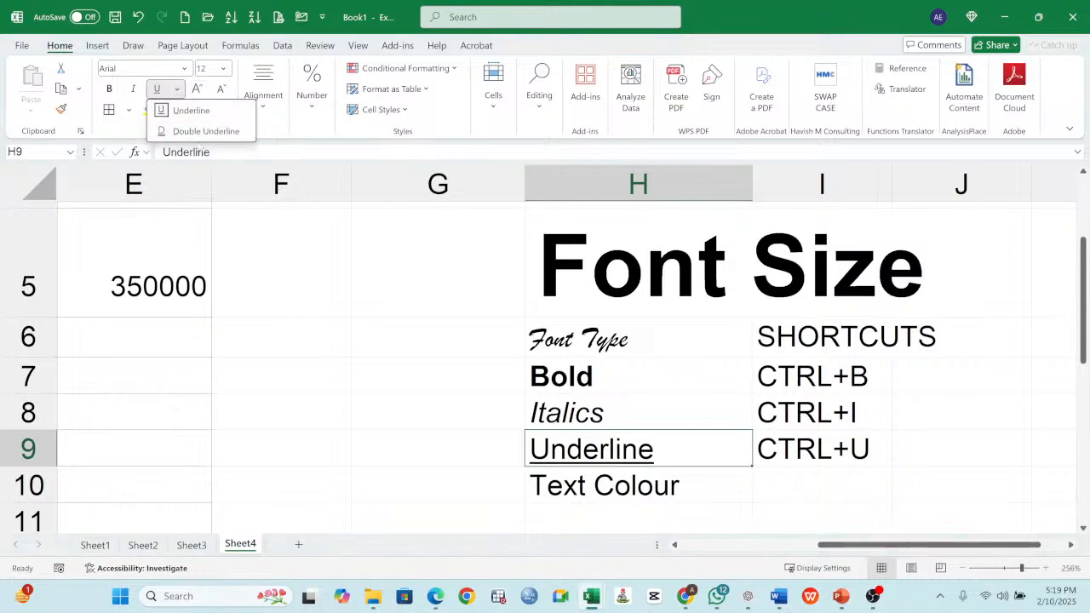
click(207, 132)
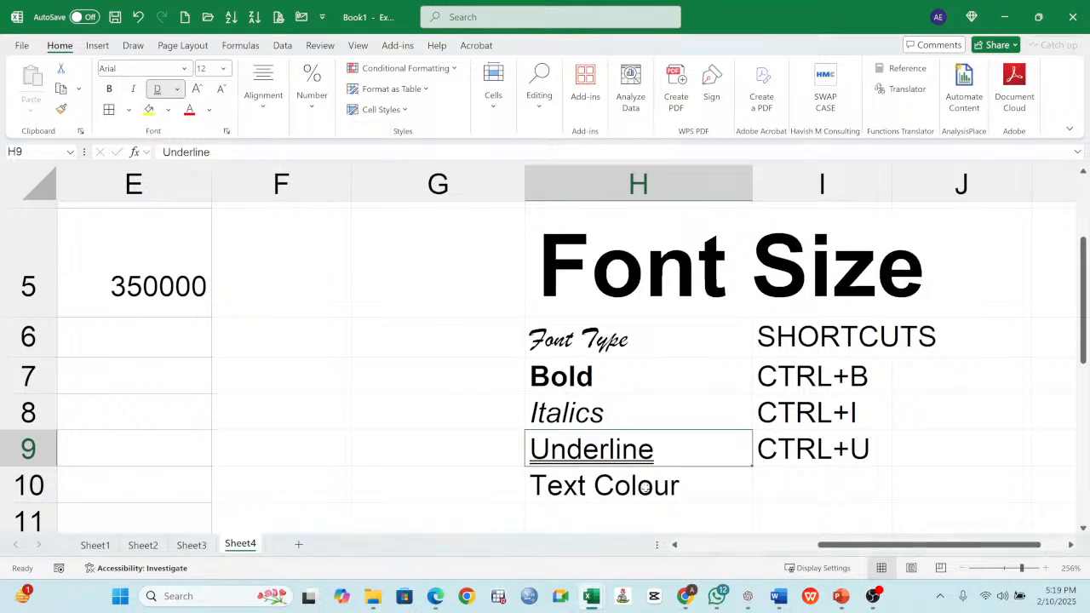
click(470, 438)
click(622, 455)
- Apply a double underline to the Font Size entry in H5
click(649, 288)
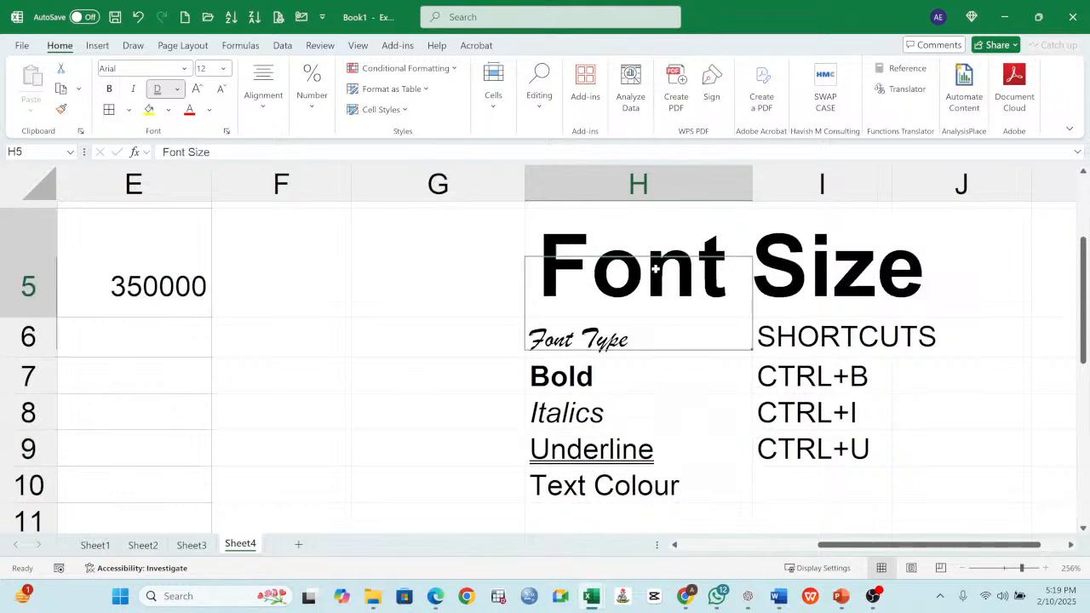
click(177, 90)
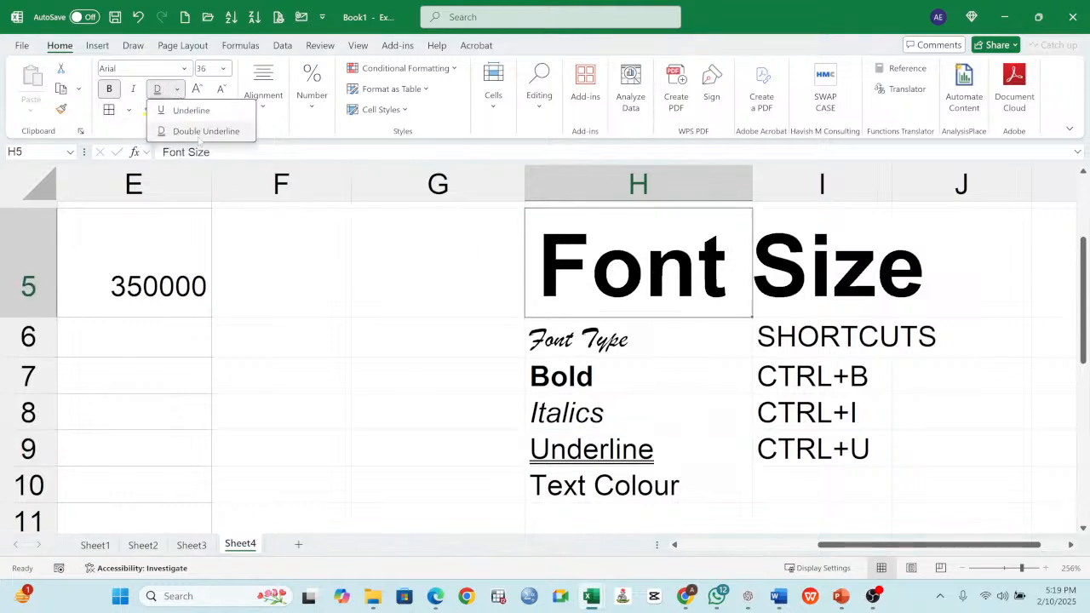
click(187, 131)
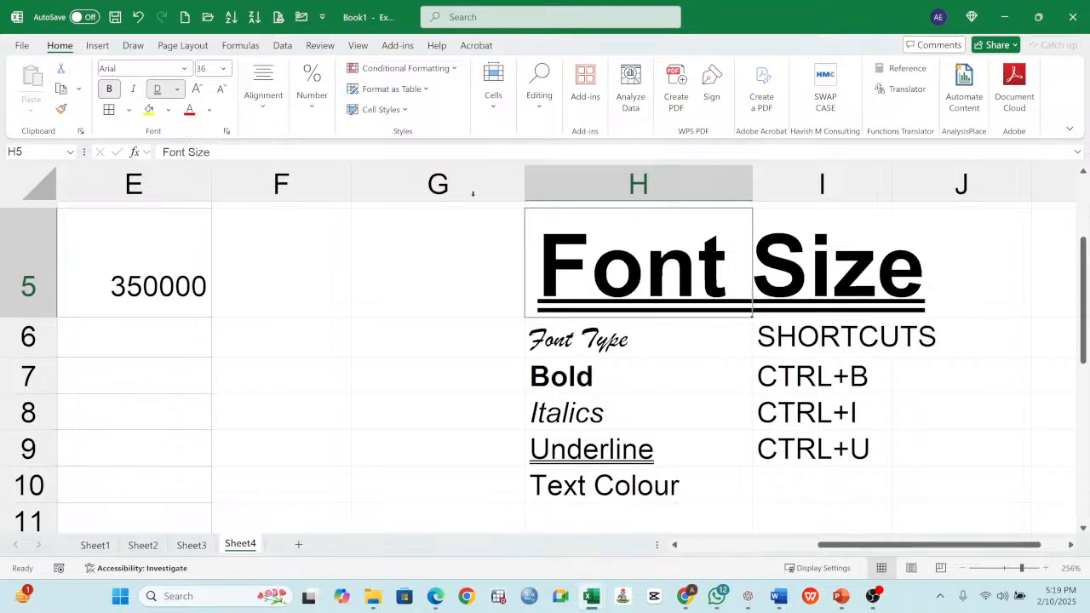
click(952, 280)
click(636, 281)
click(615, 488)
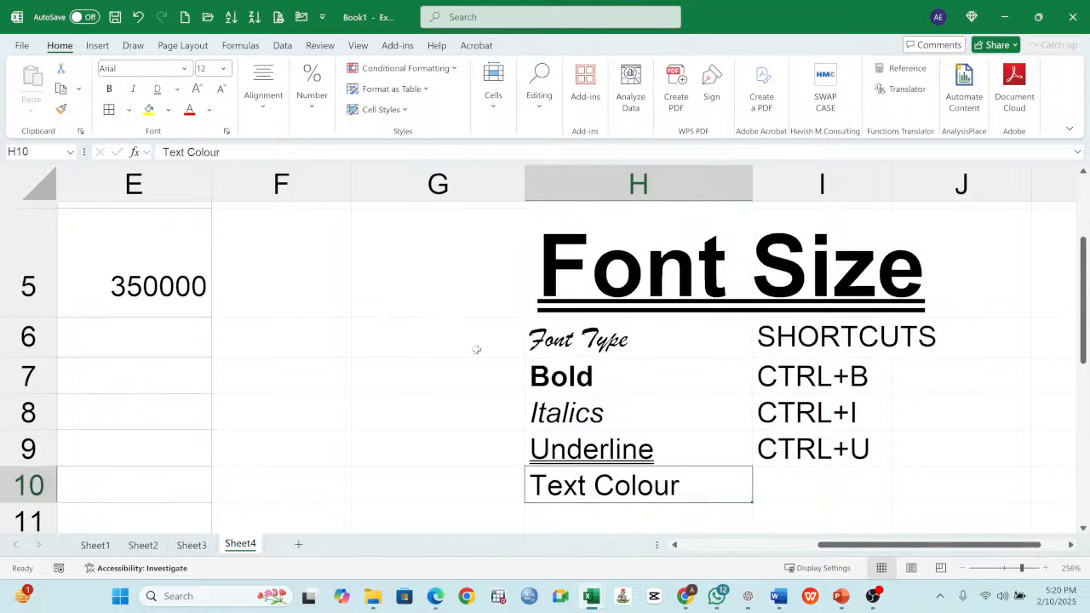
scroll(328, 391, up, 2)
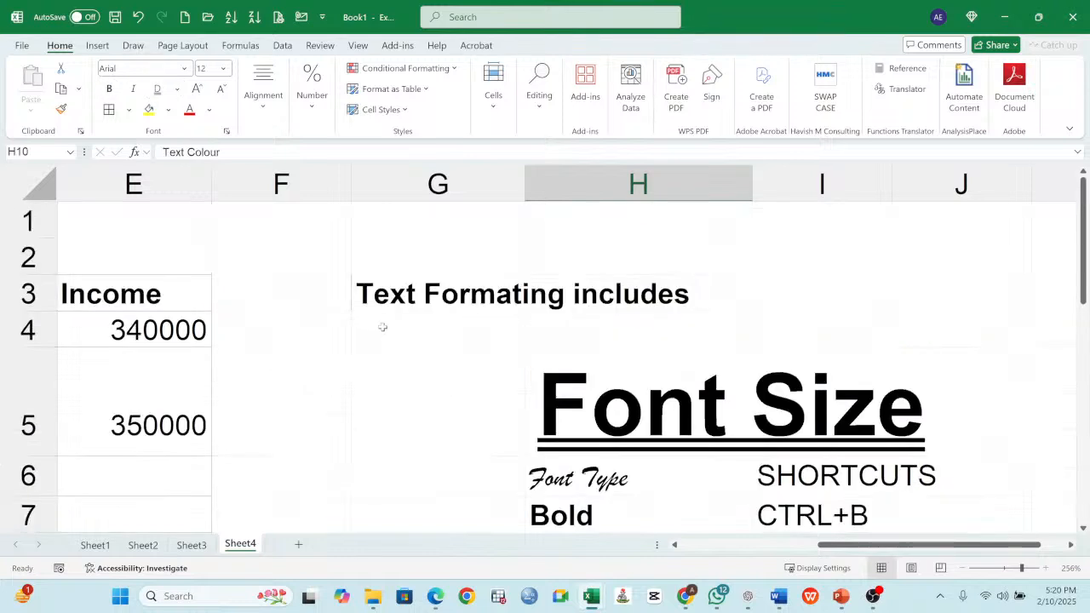
click(380, 290)
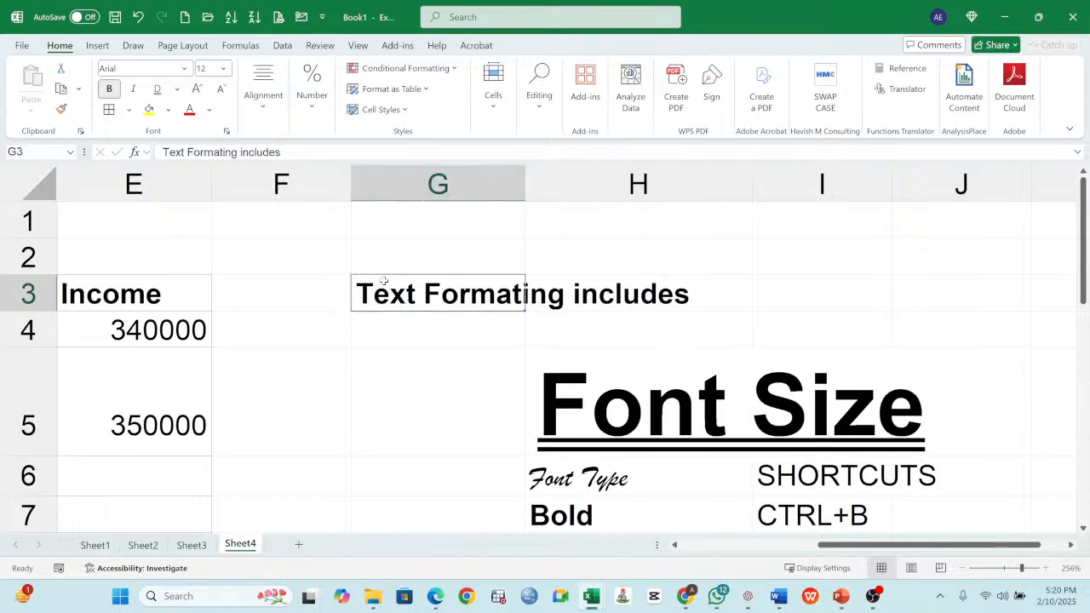
scroll(416, 336, down, 3)
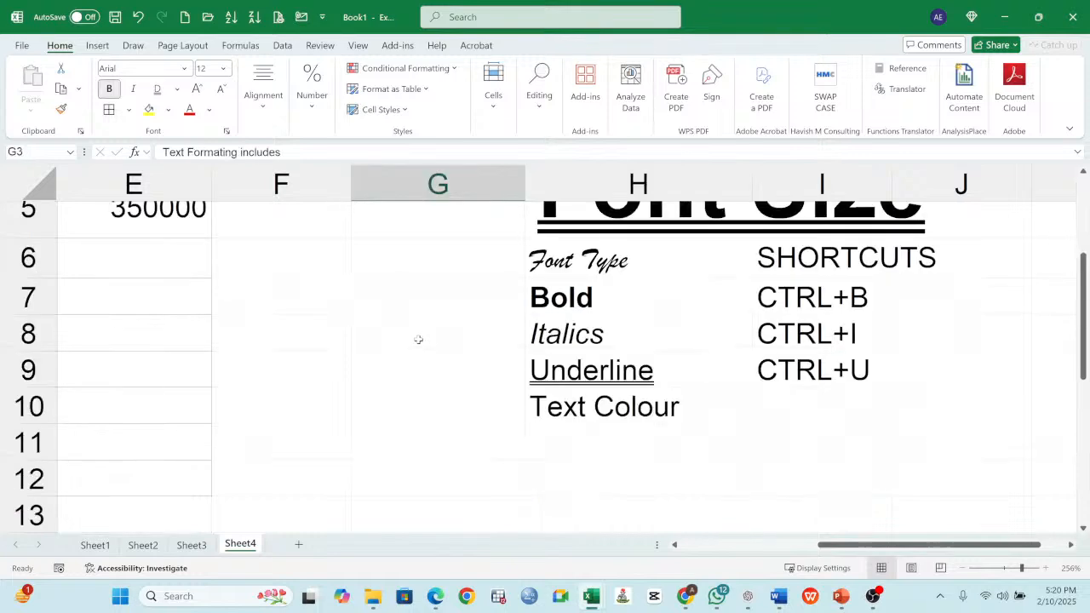
scroll(579, 381, up, 3)
scroll(578, 385, down, 1)
scroll(578, 385, down, 1)
- Set the font colour of the Text Colour entry in H10 to the standard red
click(620, 409)
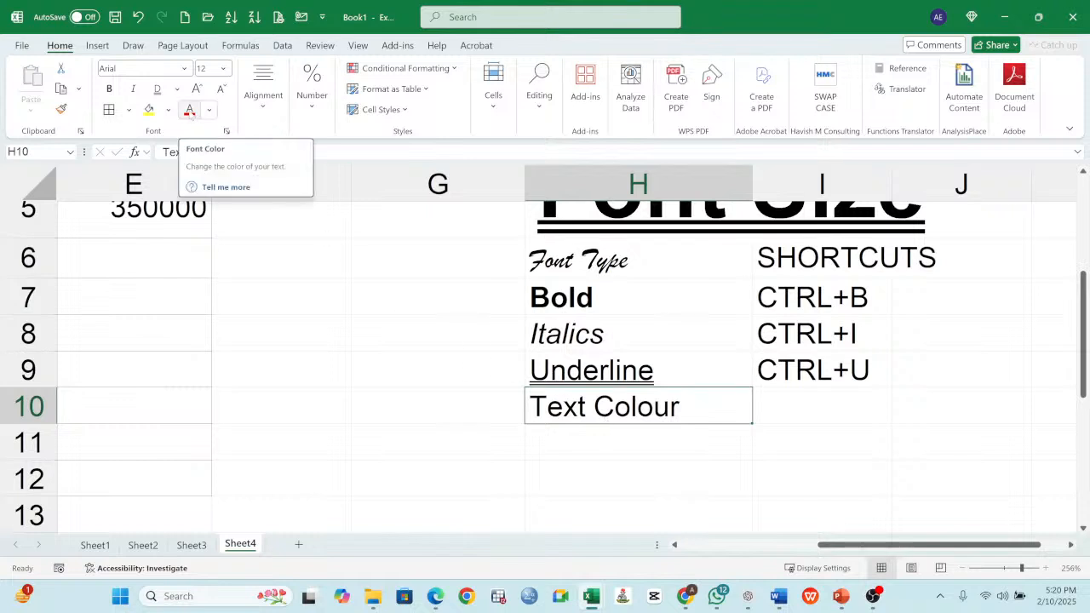
click(193, 115)
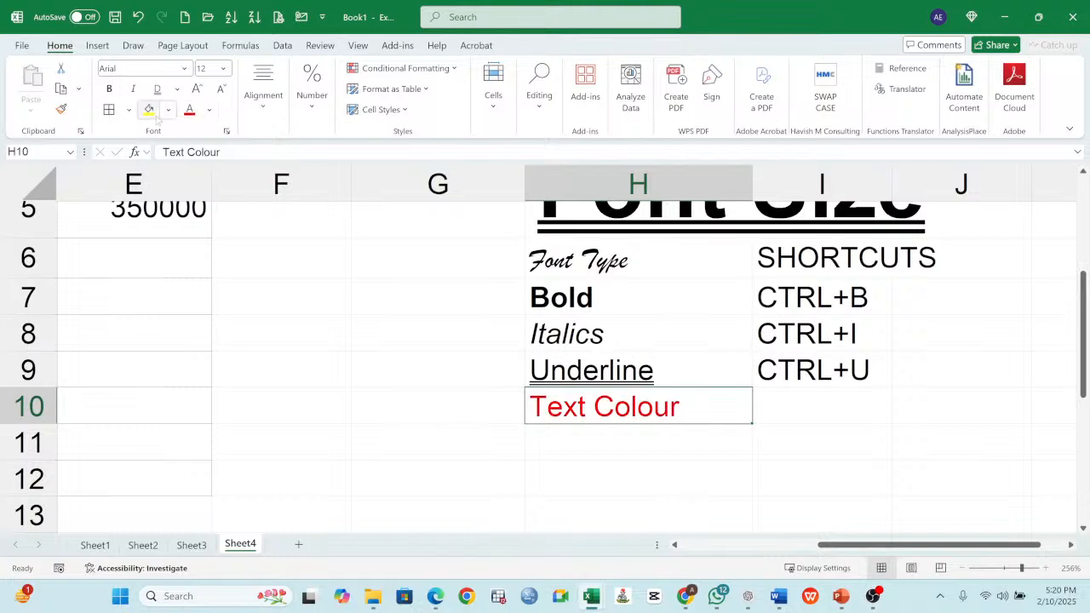
click(210, 112)
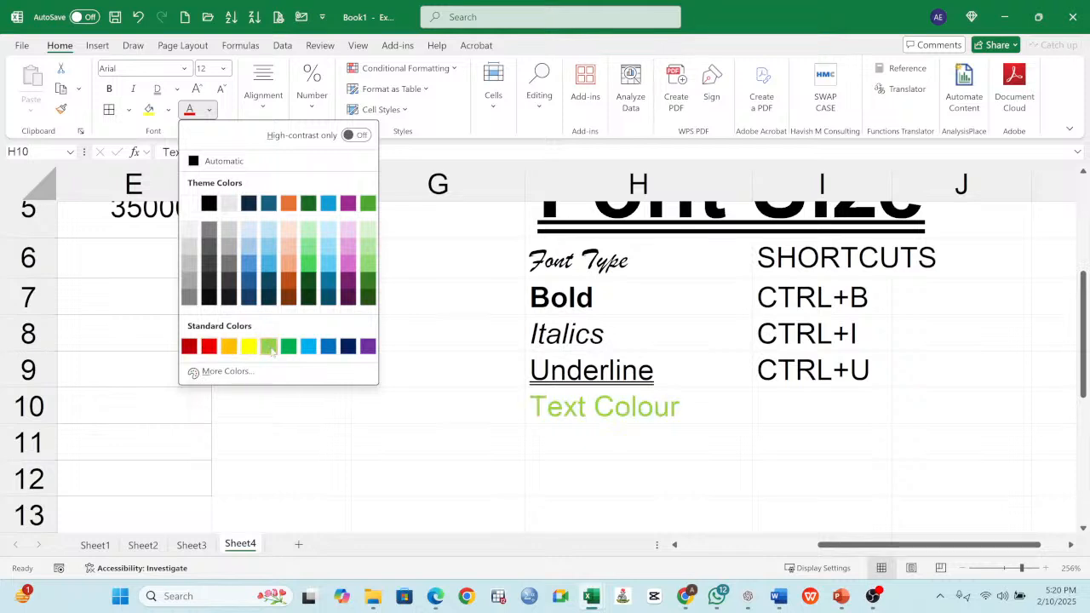
click(210, 346)
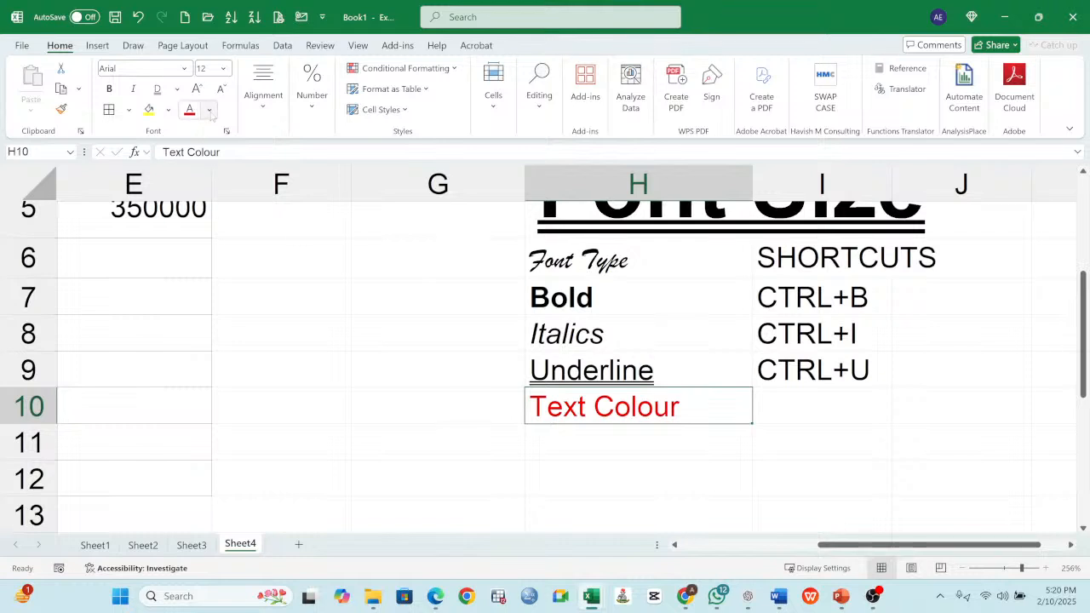
click(209, 110)
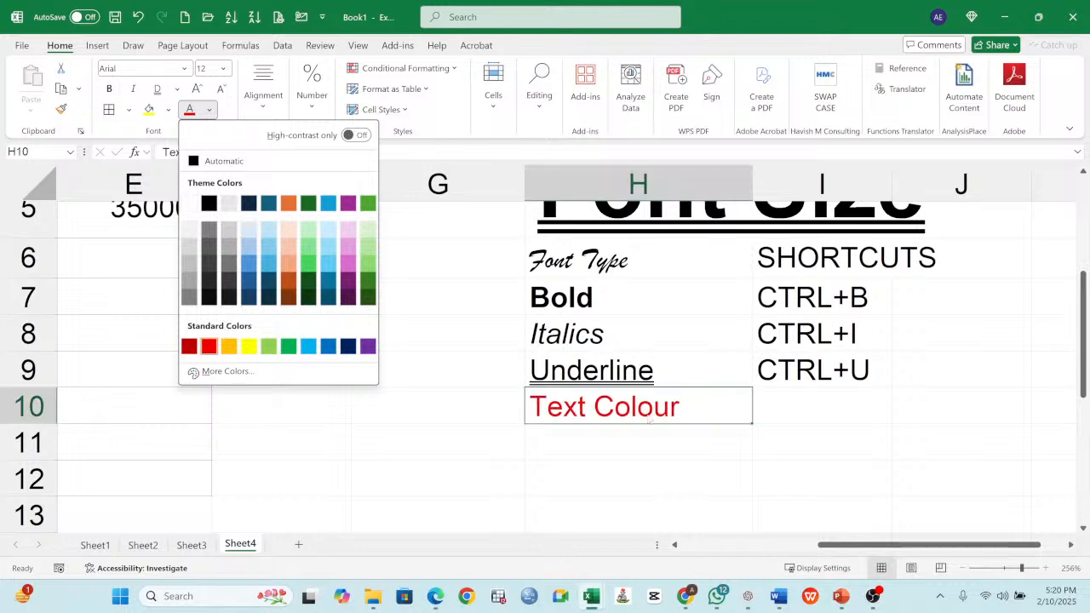
click(667, 430)
click(666, 432)
click(640, 397)
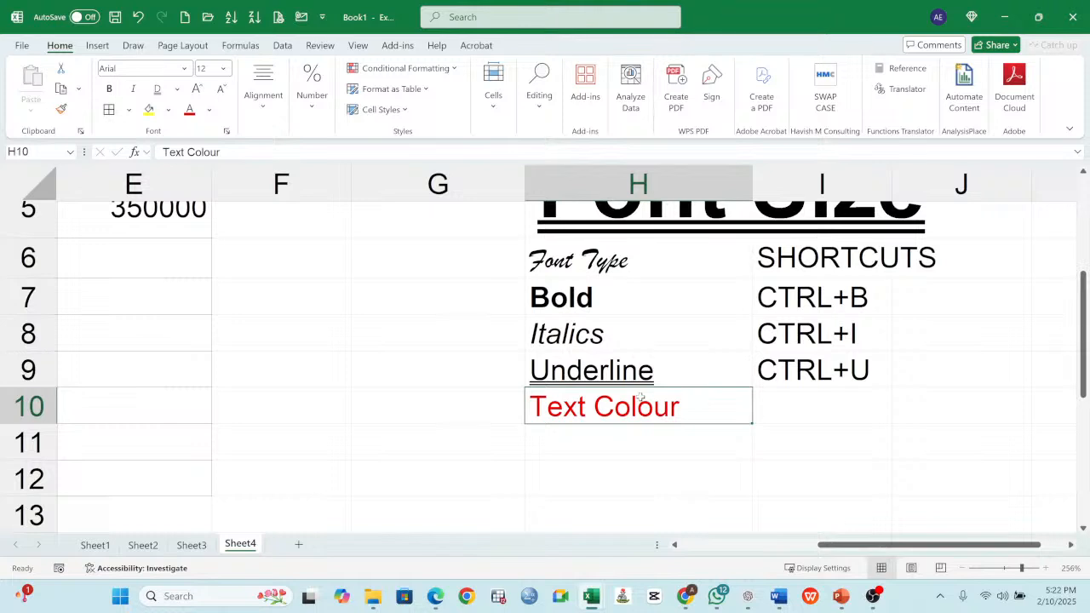
- Review the session topics on Sheet3 and the copy and paste notes on Sheet2, and return to the text formatting list on Sheet4
click(275, 302)
click(423, 303)
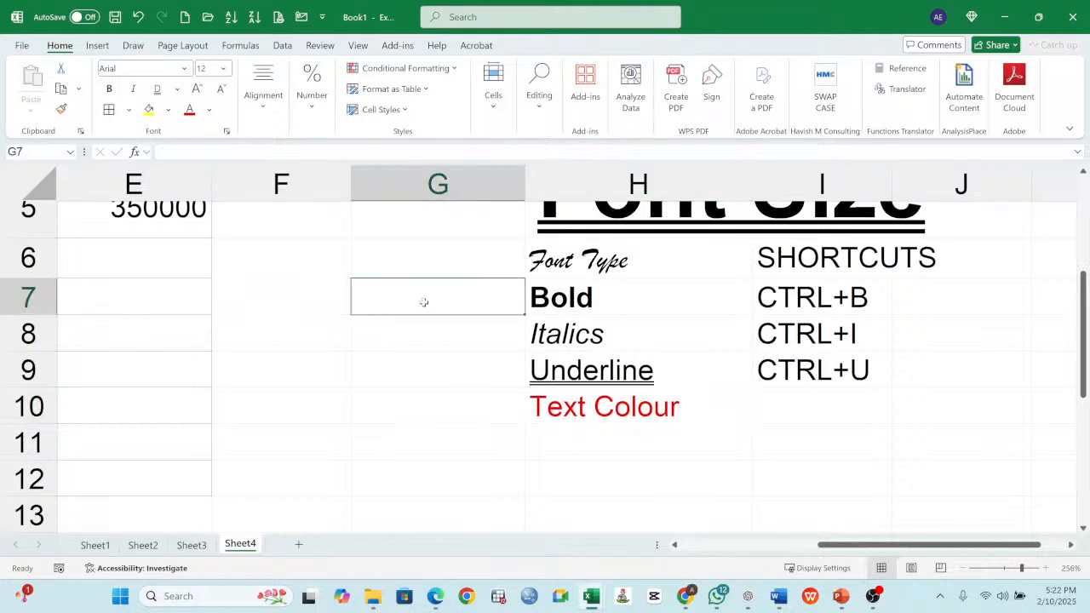
scroll(425, 283, up, 1)
scroll(425, 282, up, 2)
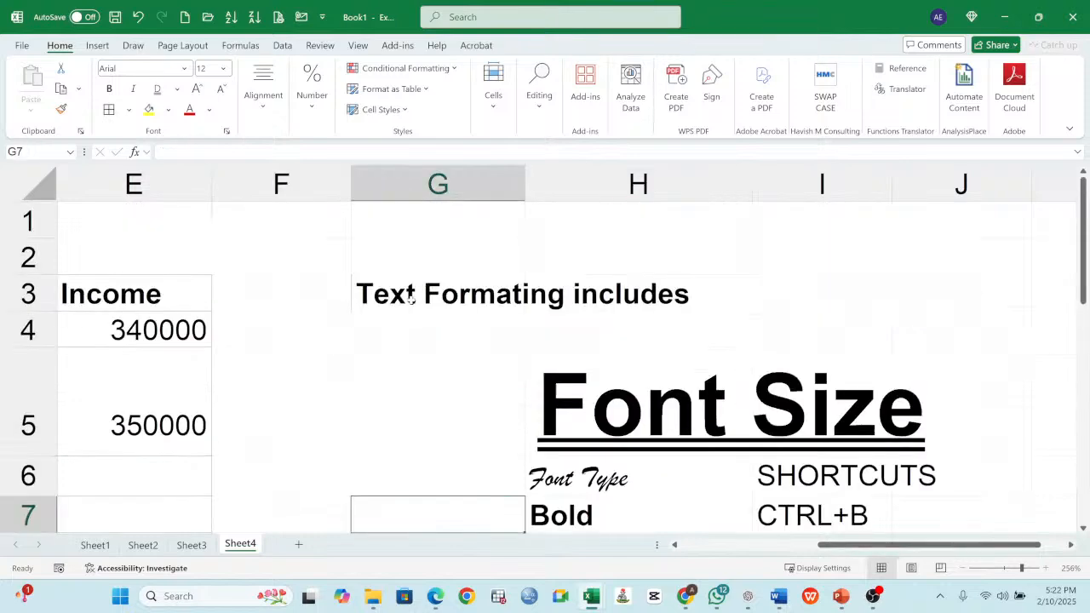
click(191, 545)
click(144, 545)
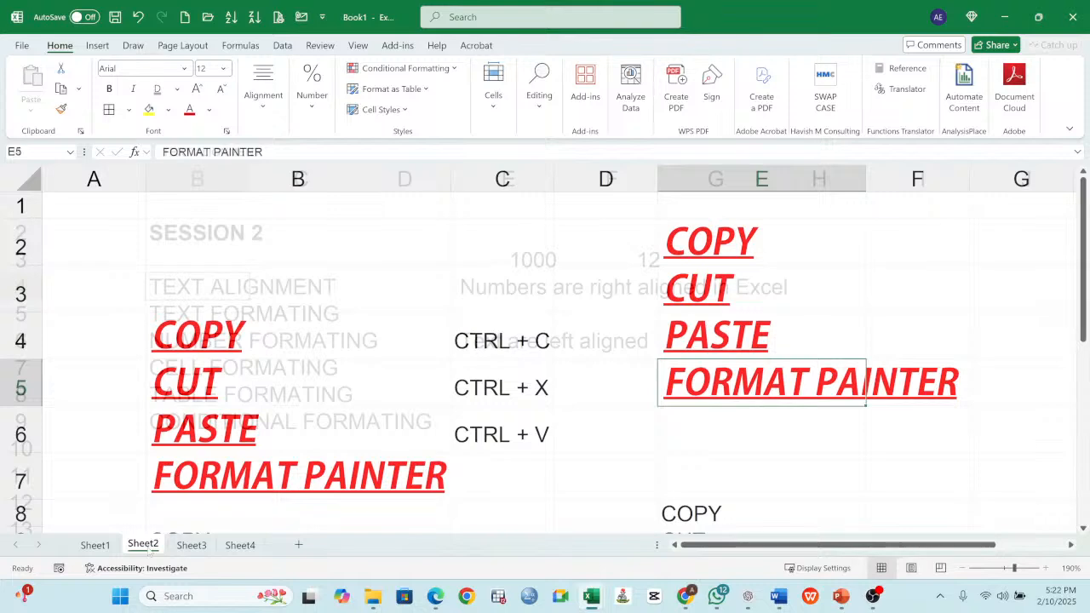
click(191, 545)
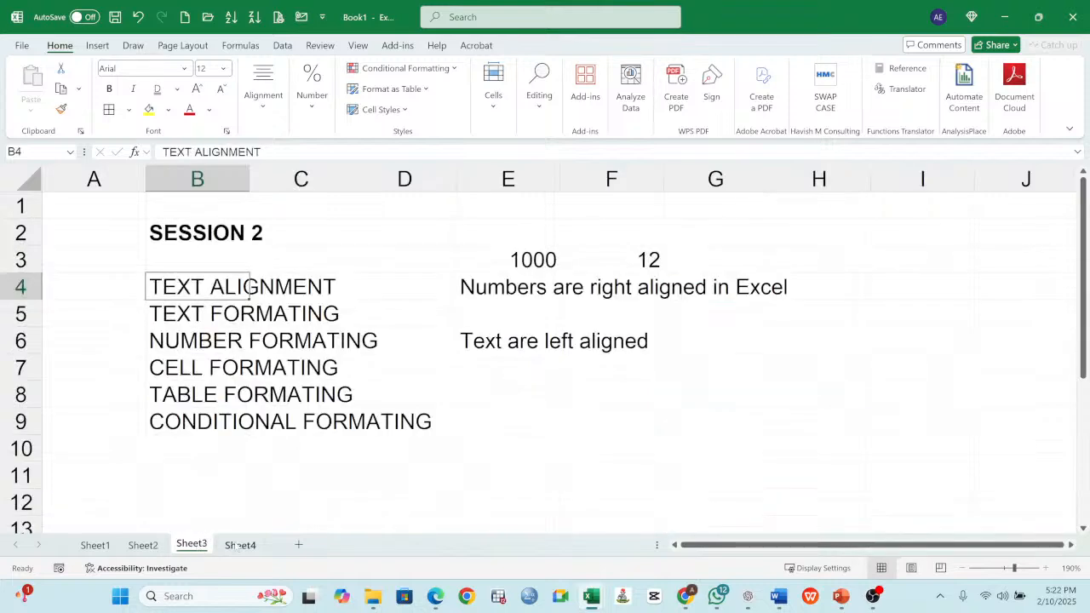
click(238, 545)
scroll(479, 366, down, 2)
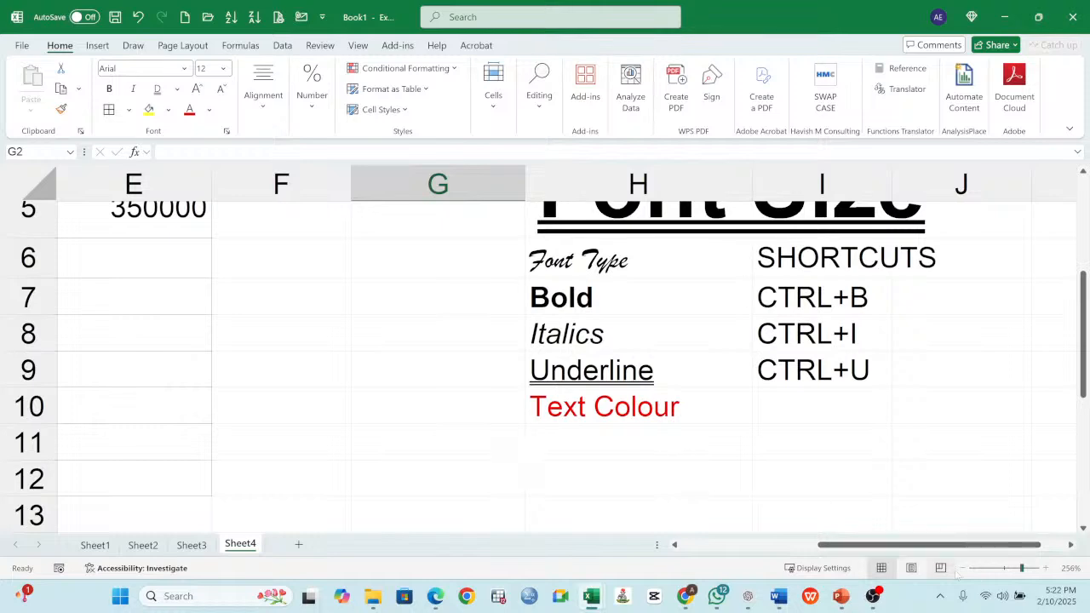
click(961, 568)
click(961, 568)
click(961, 568)
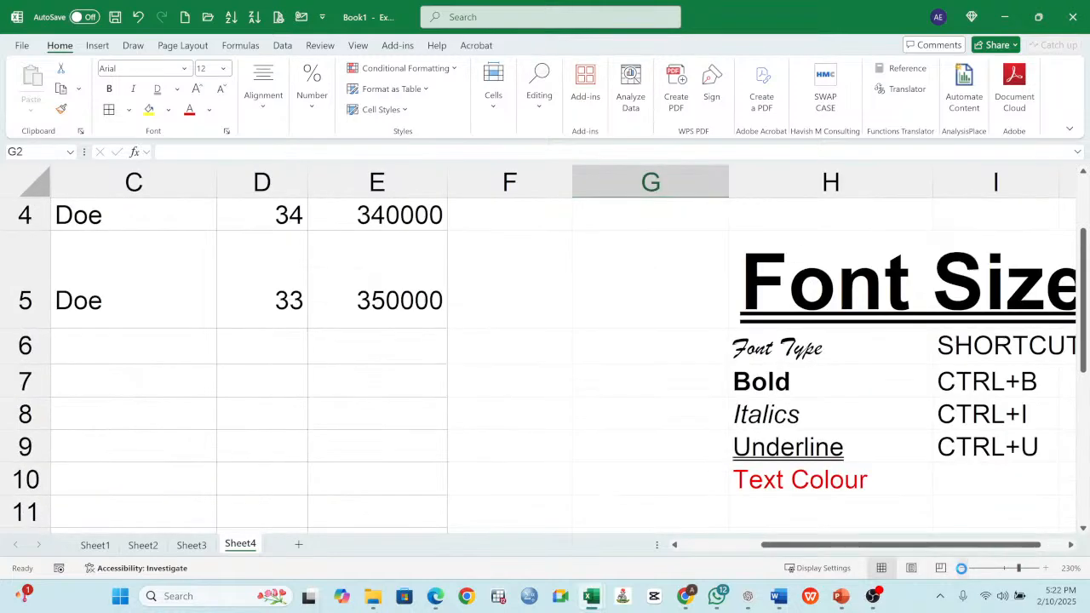
click(960, 568)
click(961, 568)
click(960, 568)
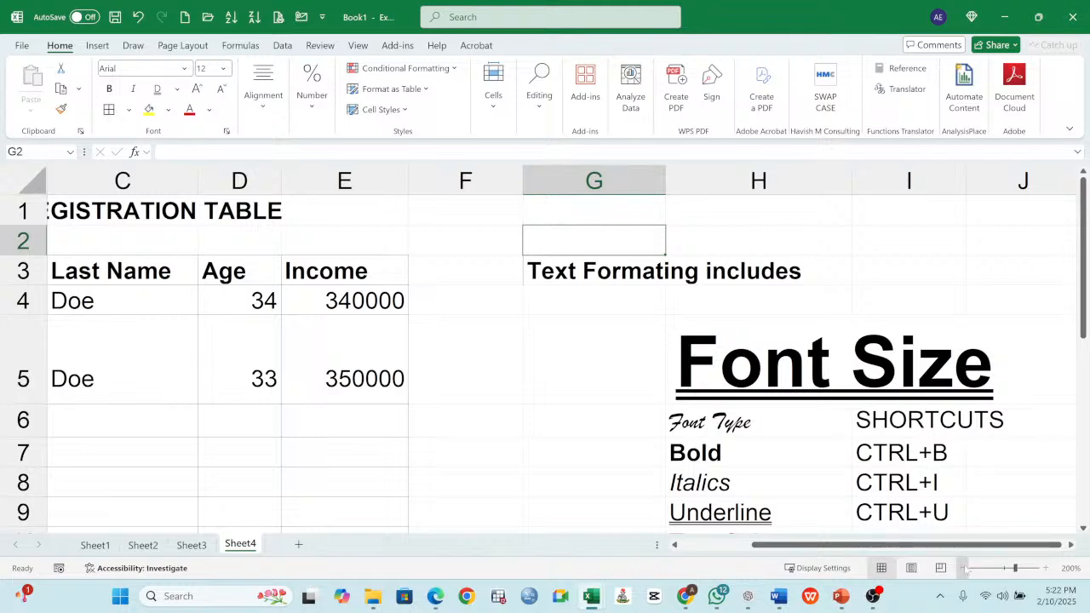
- Merge and center the REGISTRATION TABLE title across A1:E1
click(961, 568)
click(961, 568)
click(961, 568)
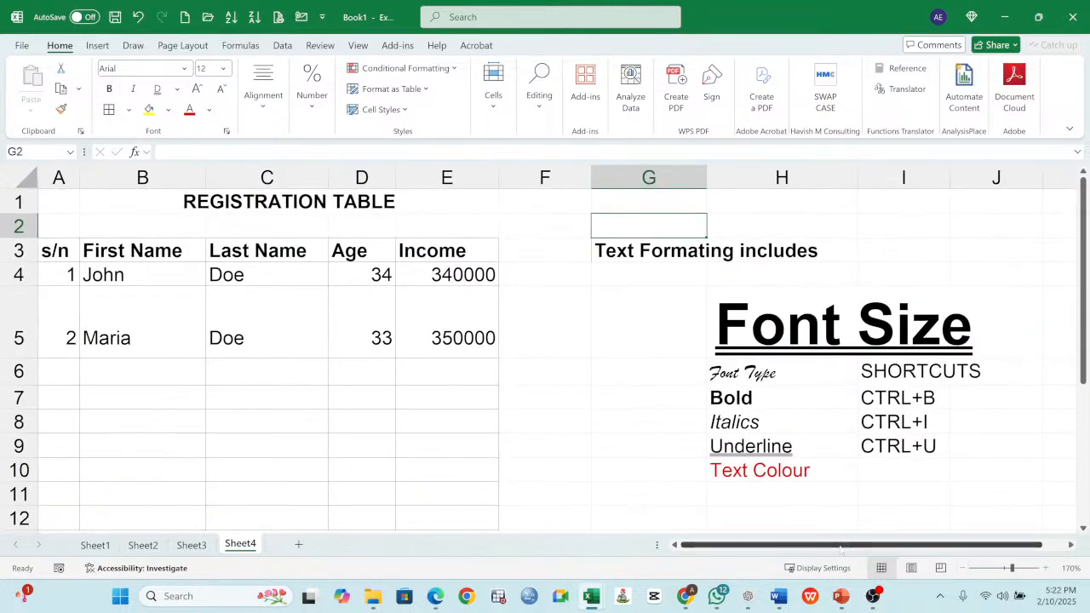
click(960, 568)
click(961, 568)
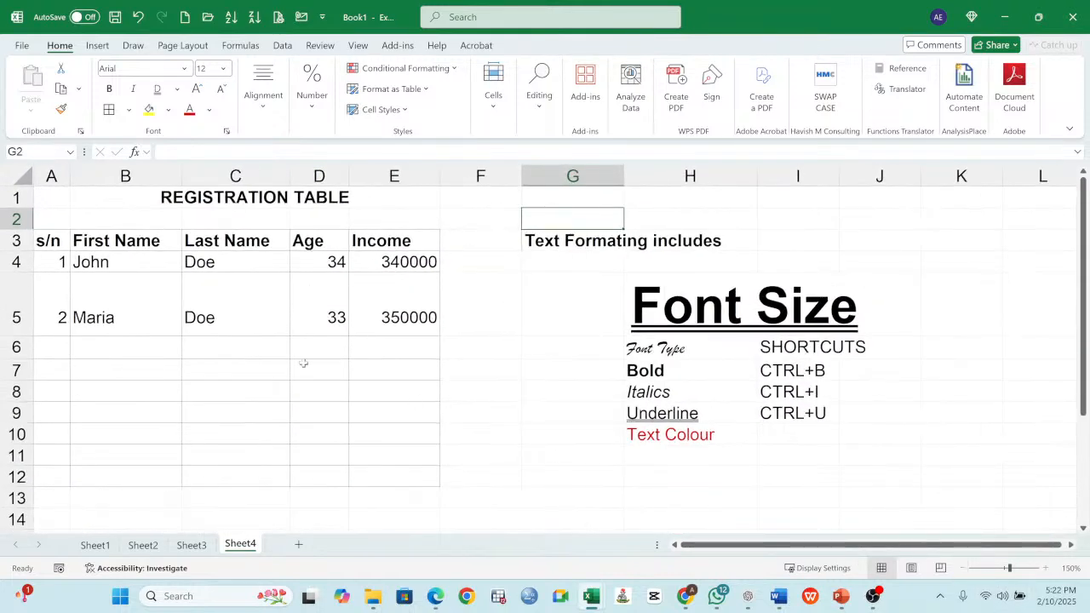
click(136, 201)
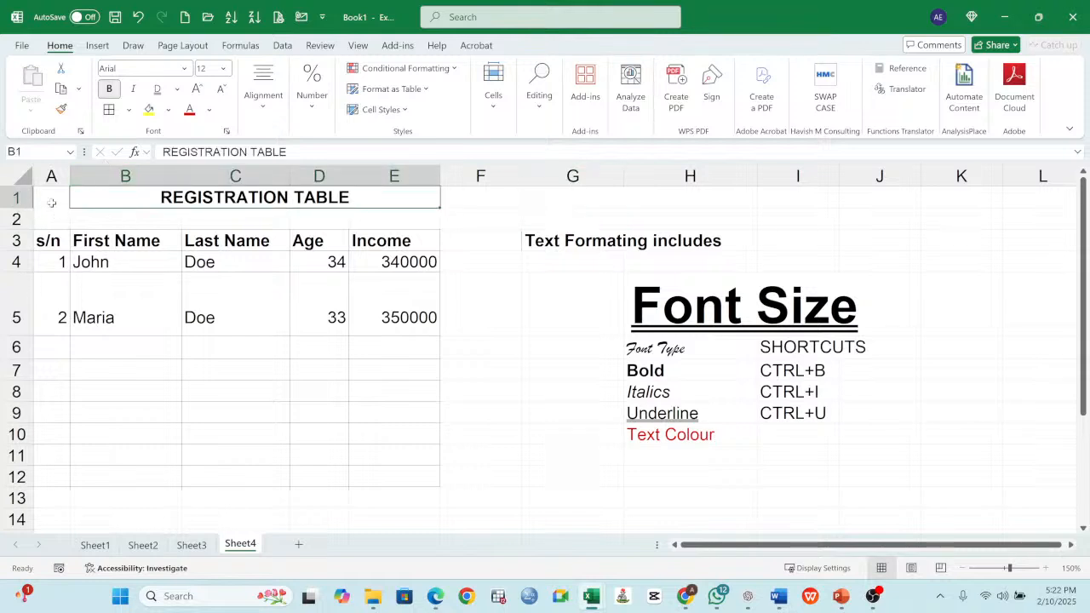
drag(51, 203, 246, 210)
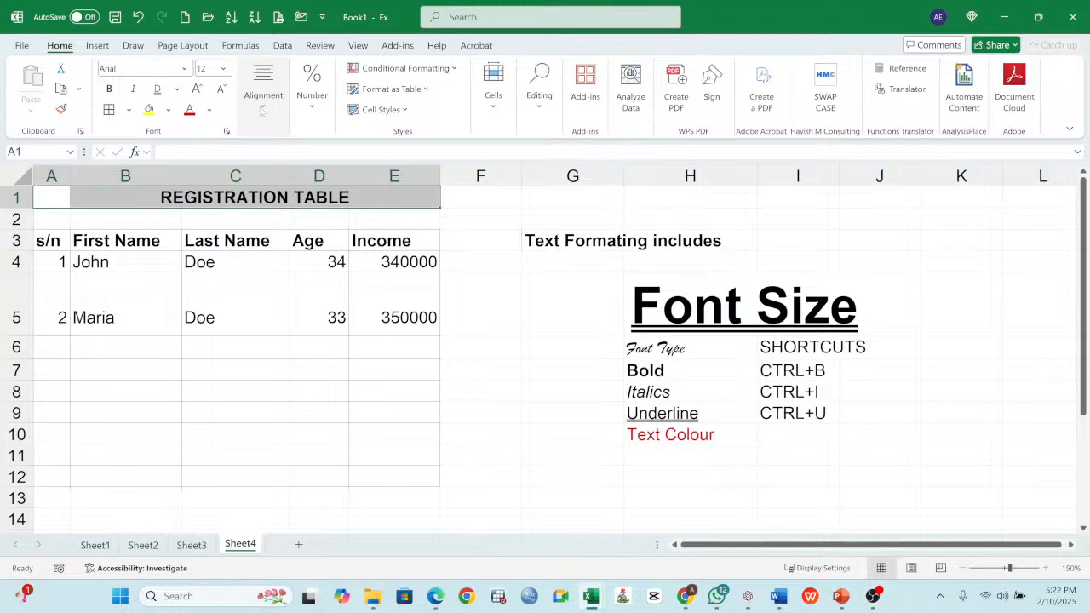
click(263, 96)
click(364, 173)
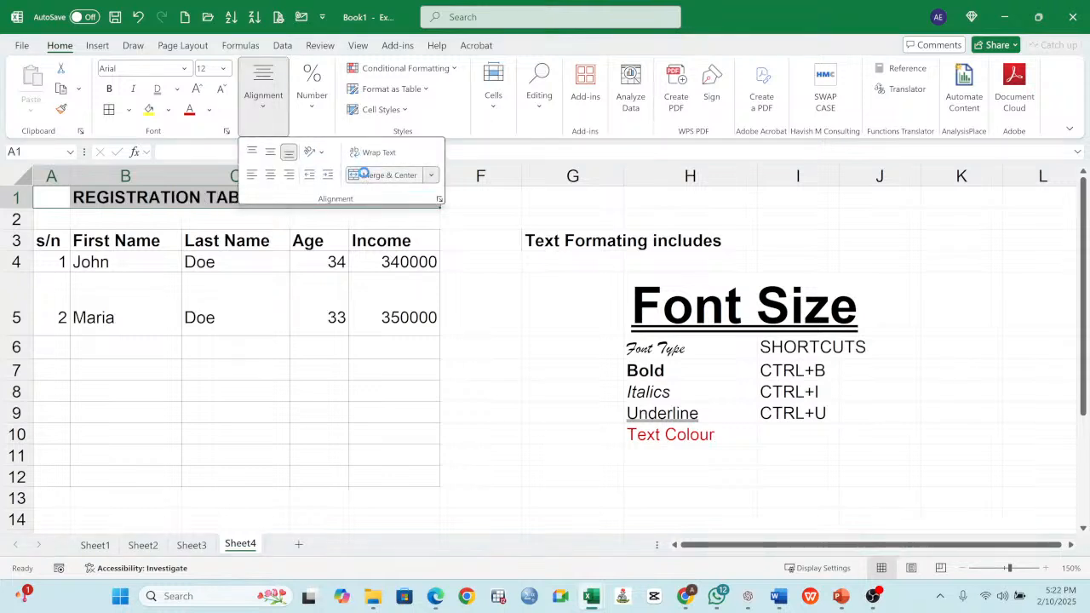
click(363, 175)
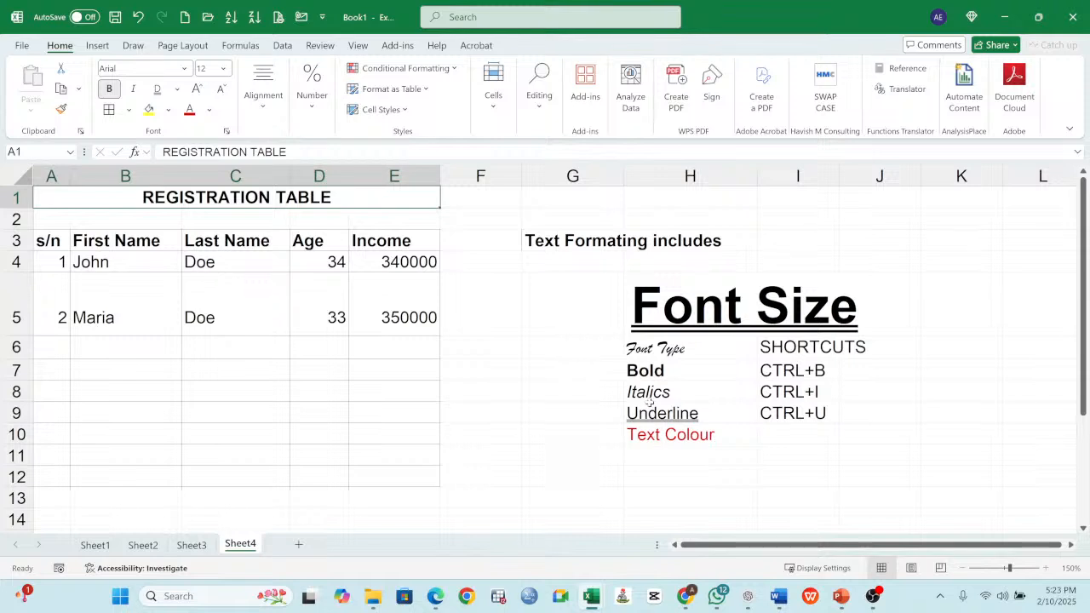
- Review the text formatting entries in H5:H10, from Font Size to Text Colour
click(474, 315)
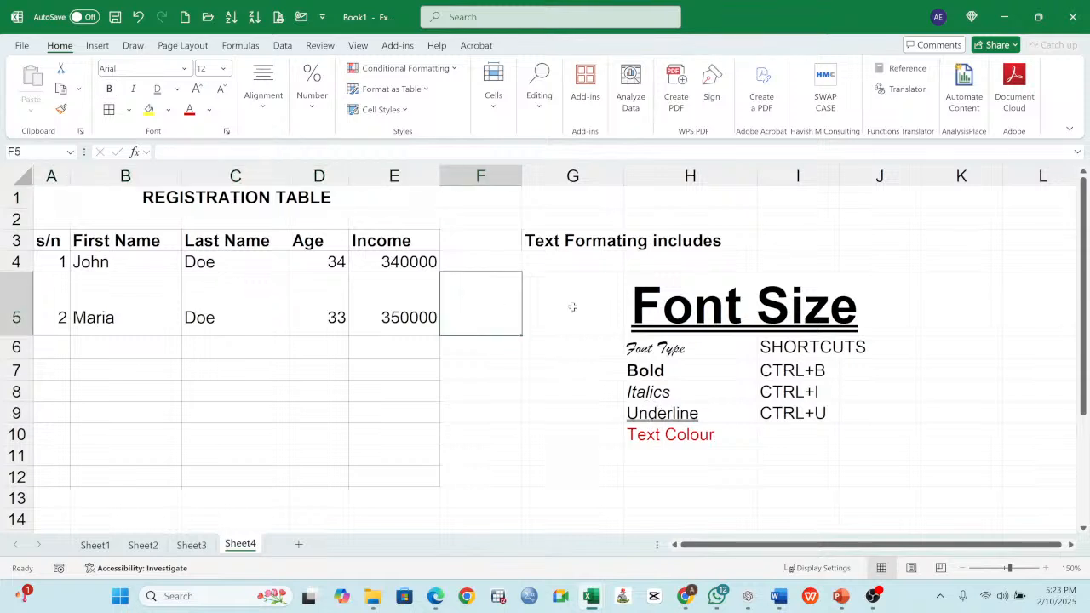
click(645, 435)
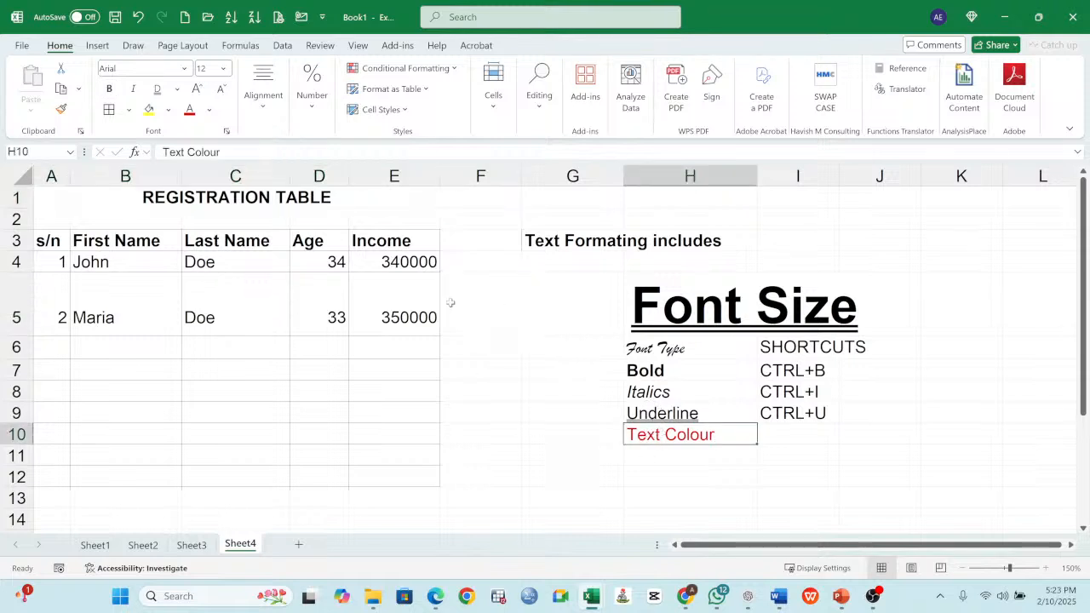
click(686, 308)
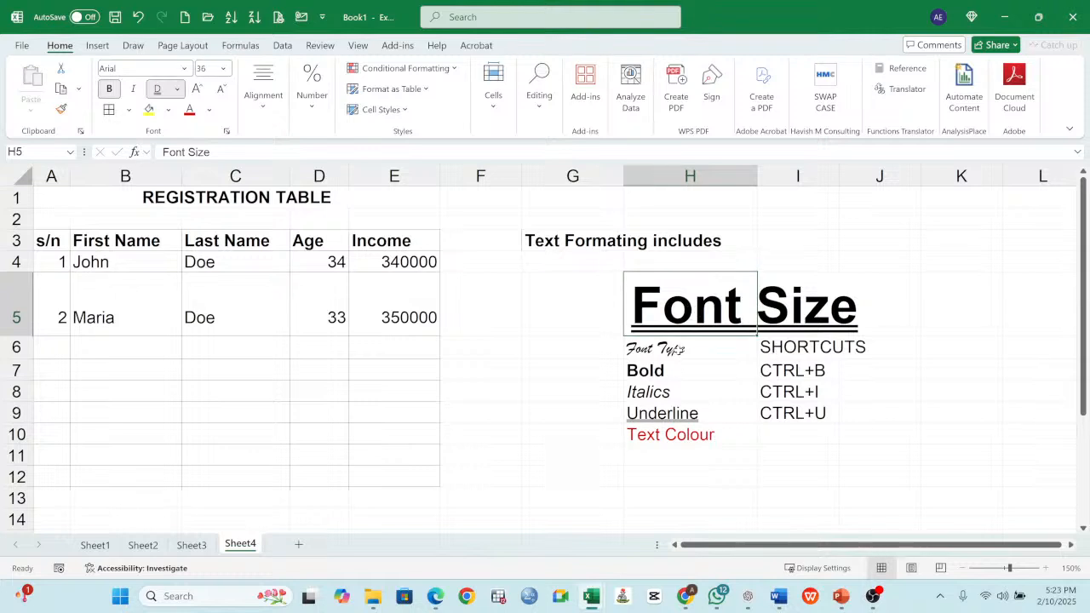
click(679, 351)
click(657, 372)
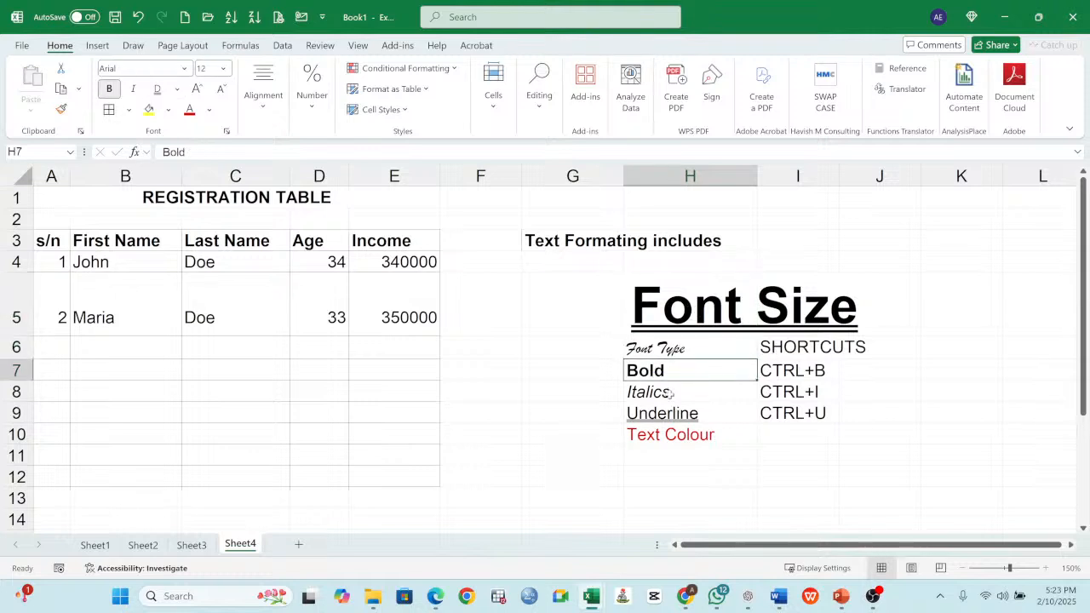
click(669, 394)
click(673, 416)
- Review the text alignment, text formatting and number formatting topics on Sheet3 and return to the registration table on Sheet4
click(191, 545)
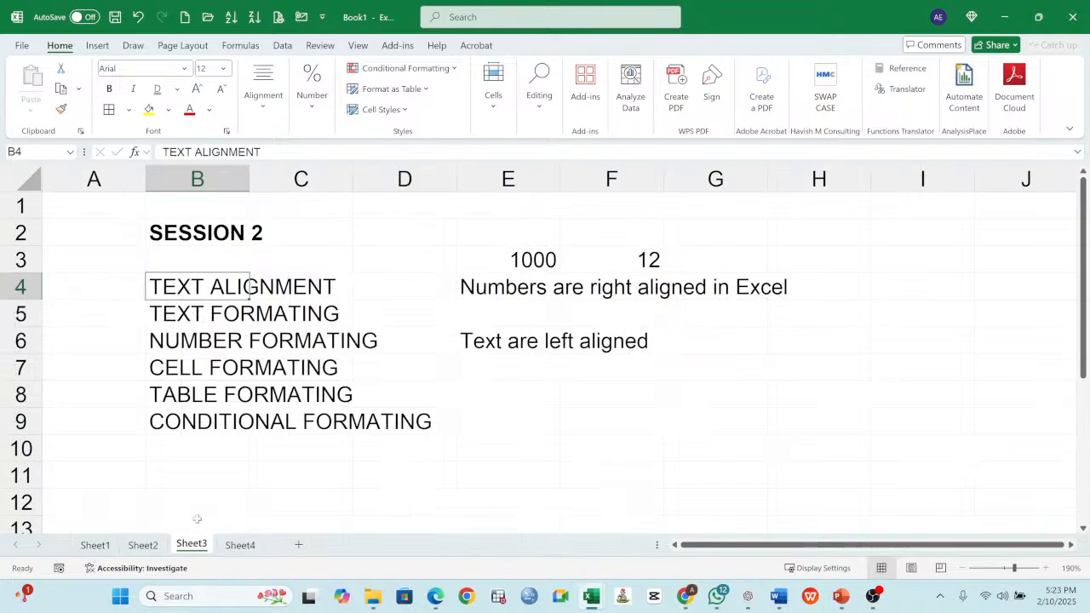
click(230, 318)
click(226, 334)
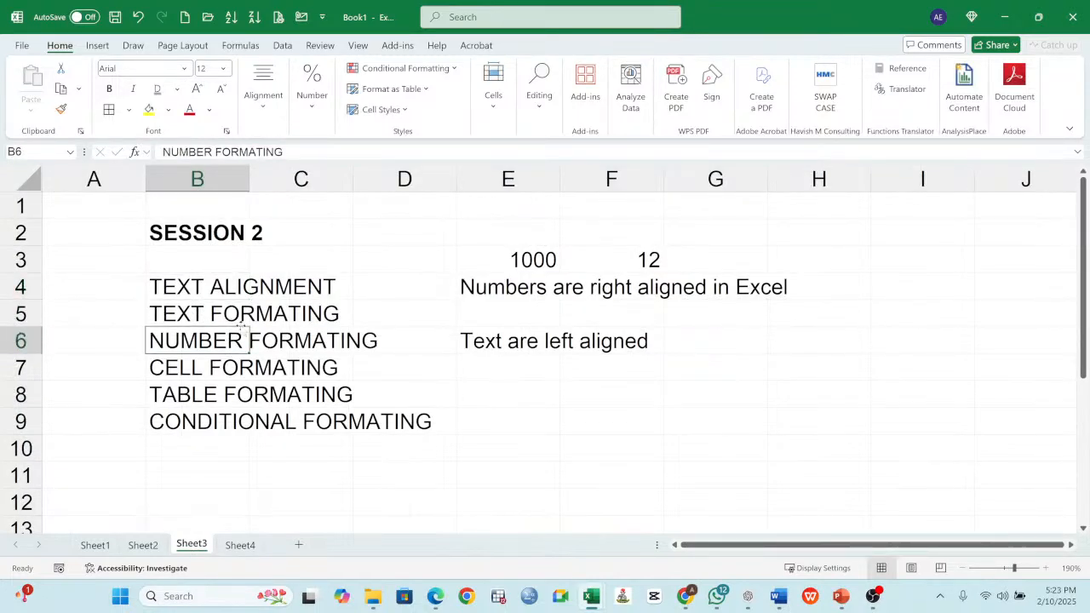
click(223, 289)
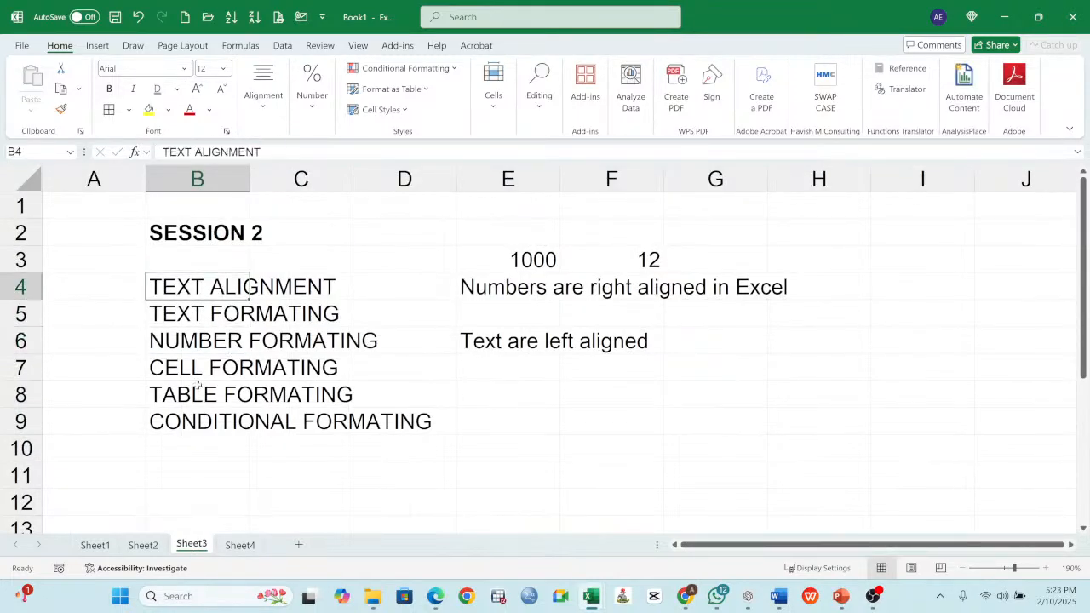
click(189, 314)
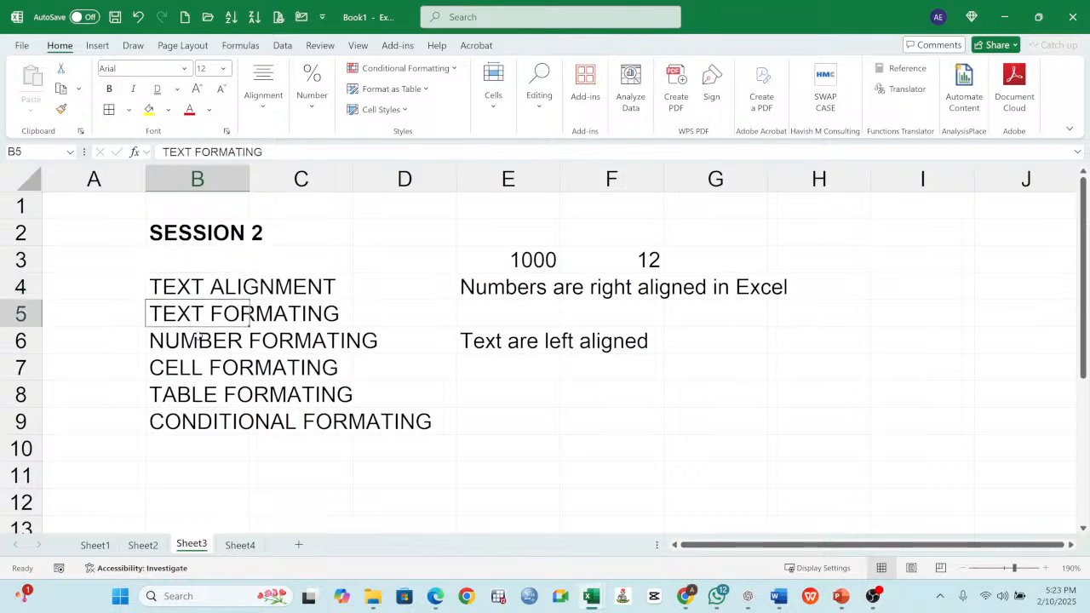
click(196, 339)
click(241, 545)
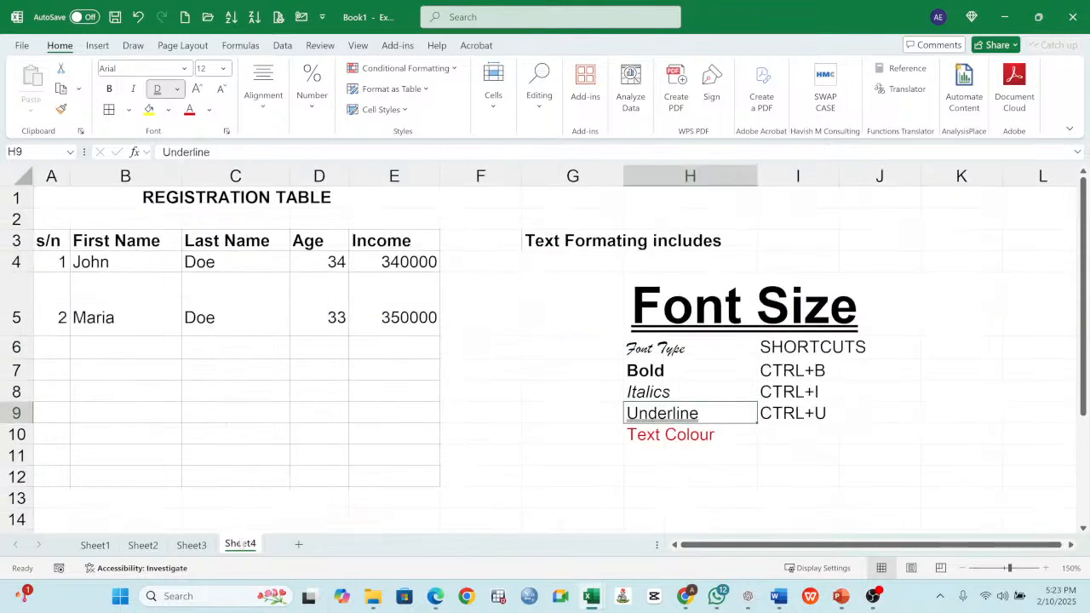
- Format the age and income values in D4:E5 as bold Abadi at font size 16
click(407, 264)
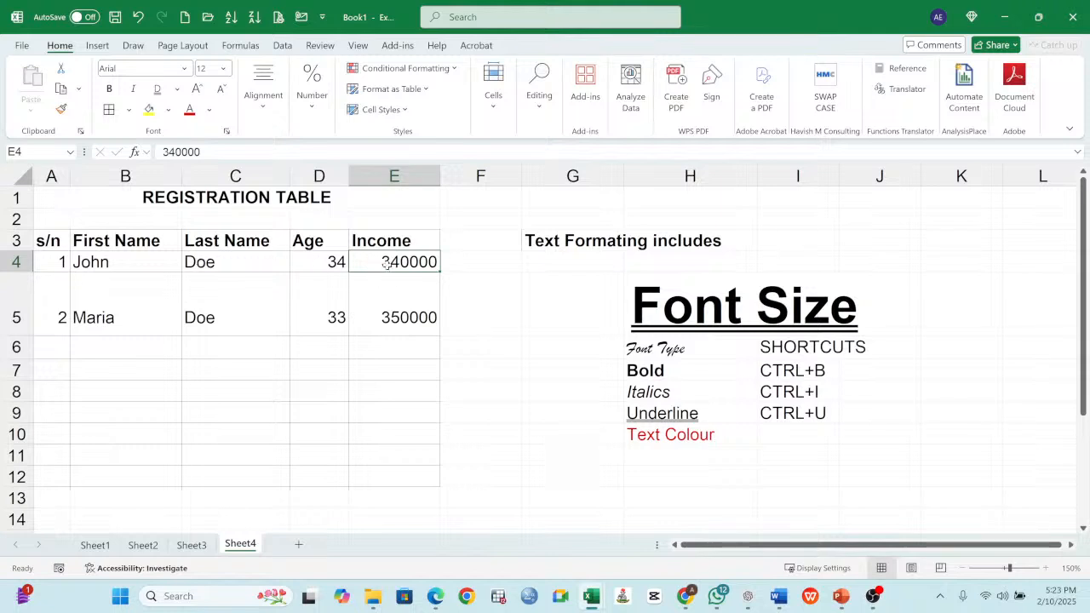
drag(324, 263, 375, 290)
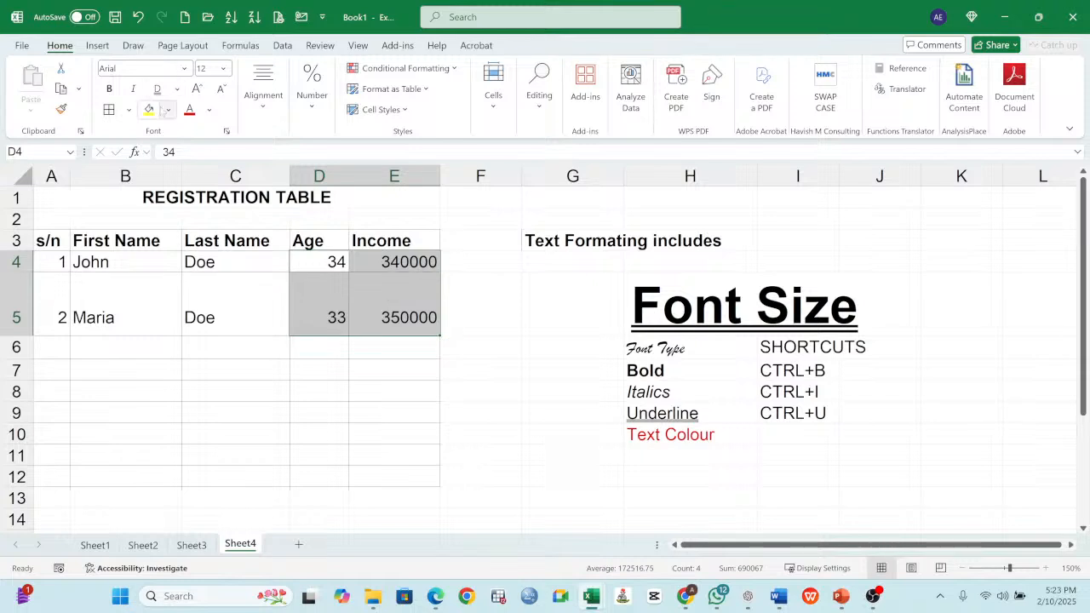
key(ctrl+b)
click(184, 69)
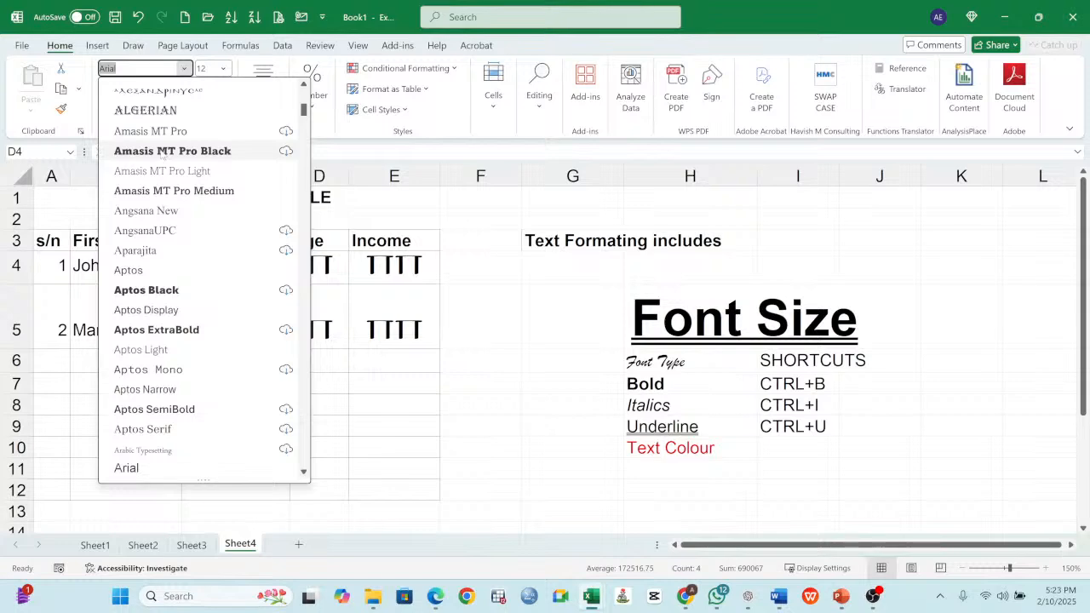
scroll(162, 153, up, 10)
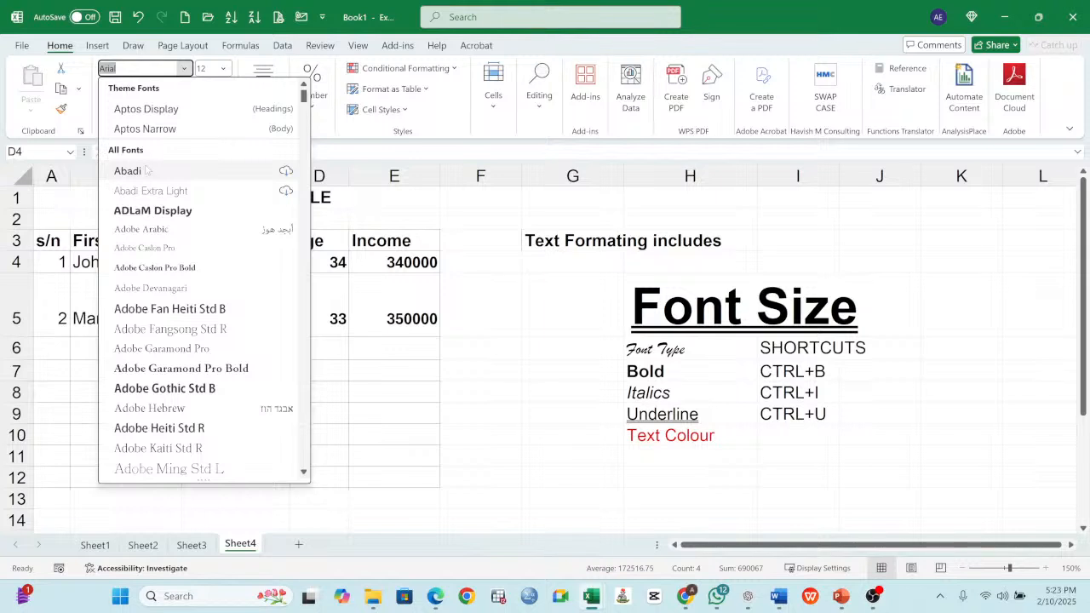
click(146, 170)
click(223, 69)
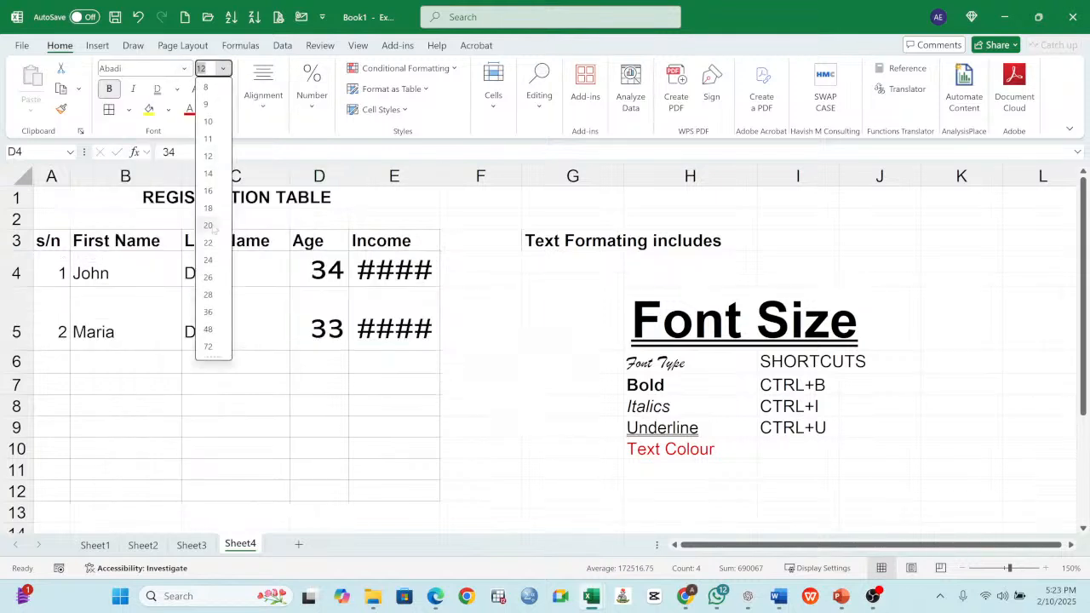
click(208, 191)
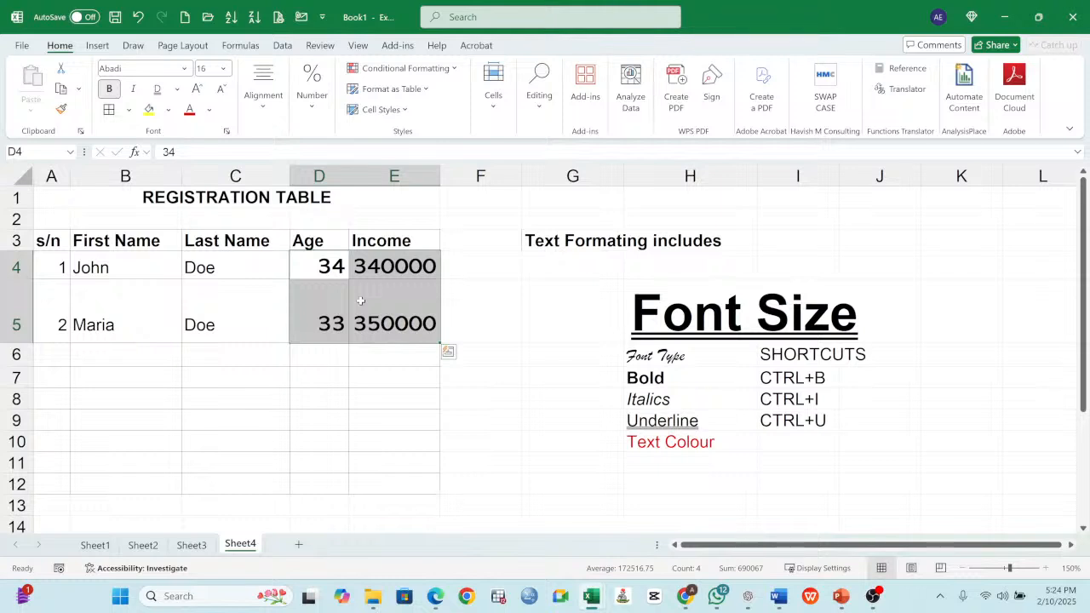
- Undo the font size, font type and bold changes on D4:E5
click(136, 24)
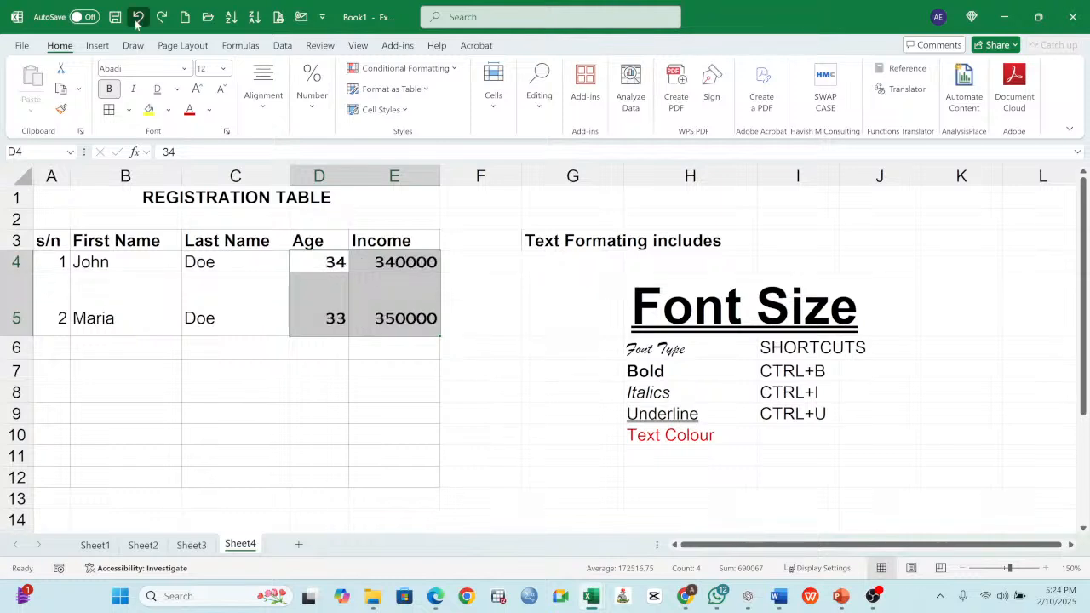
click(137, 23)
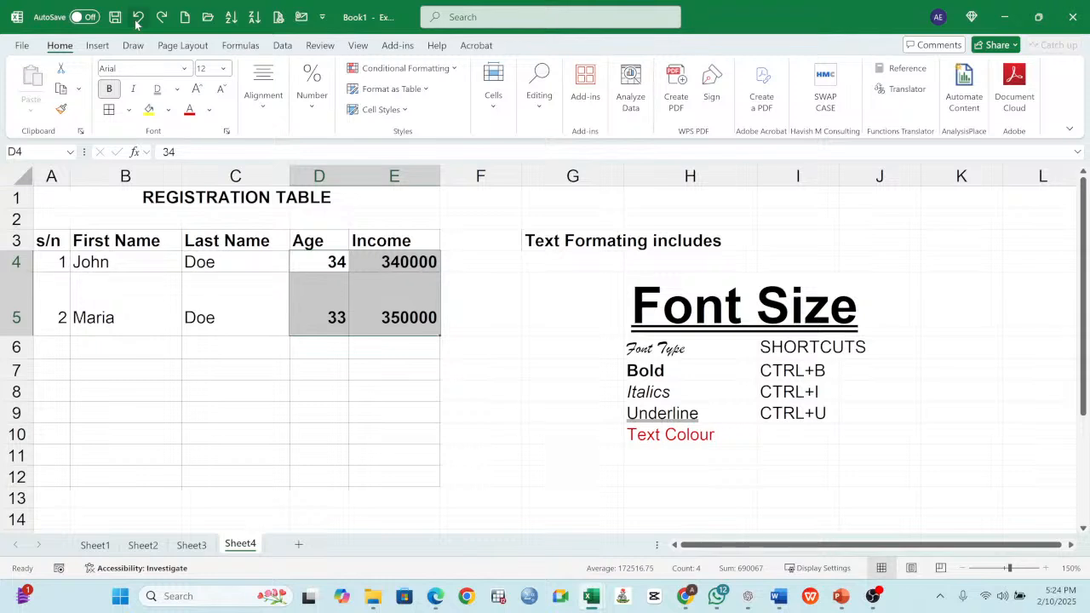
click(136, 24)
click(481, 315)
- Apply the dollar Accounting number format to the income in E4 and autofit the width of column E
click(393, 262)
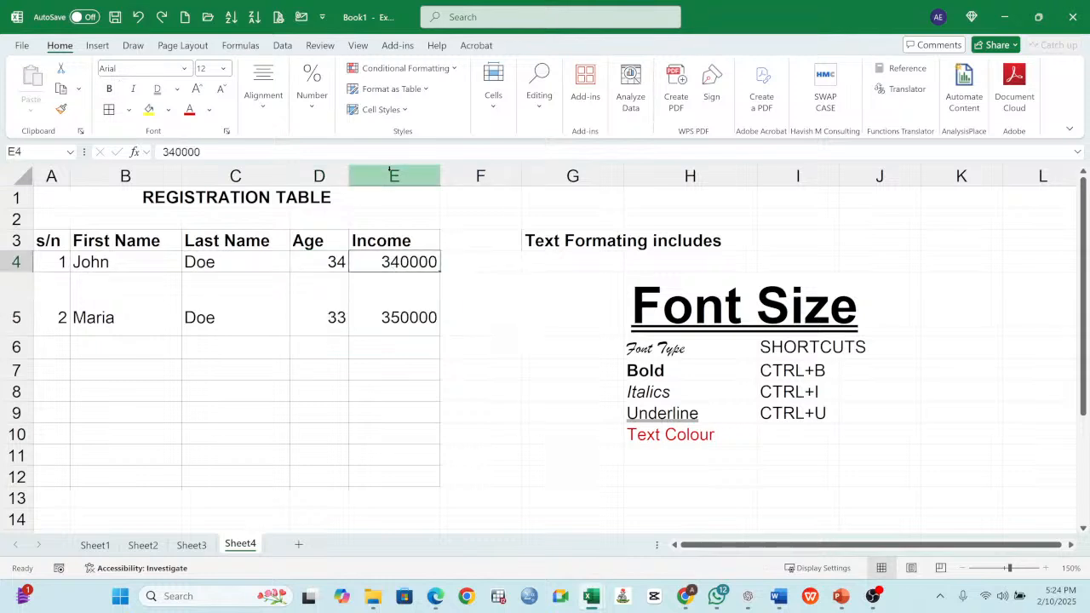
click(312, 112)
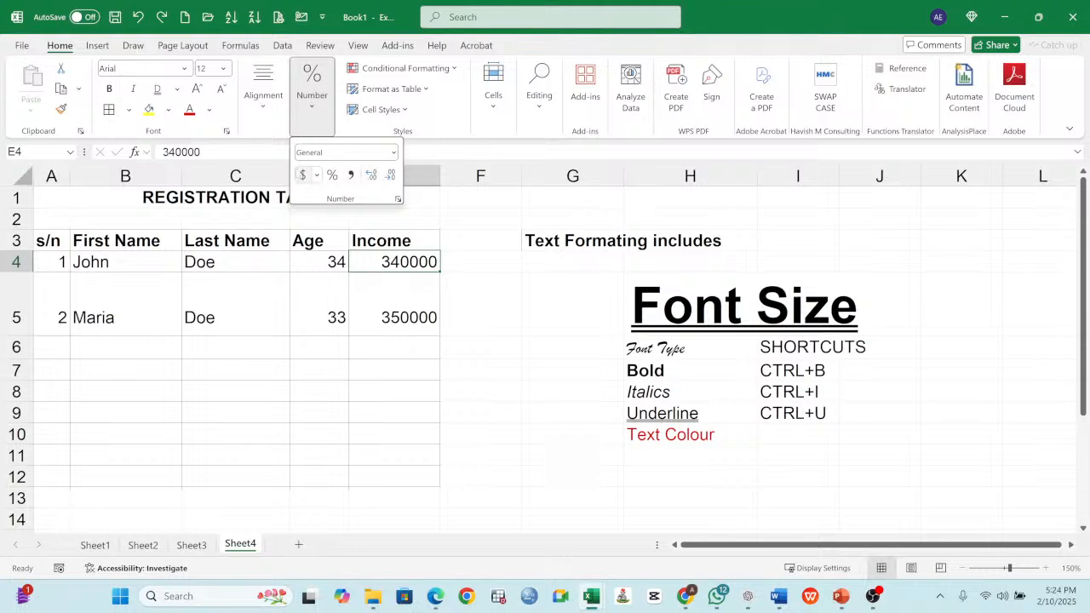
click(303, 175)
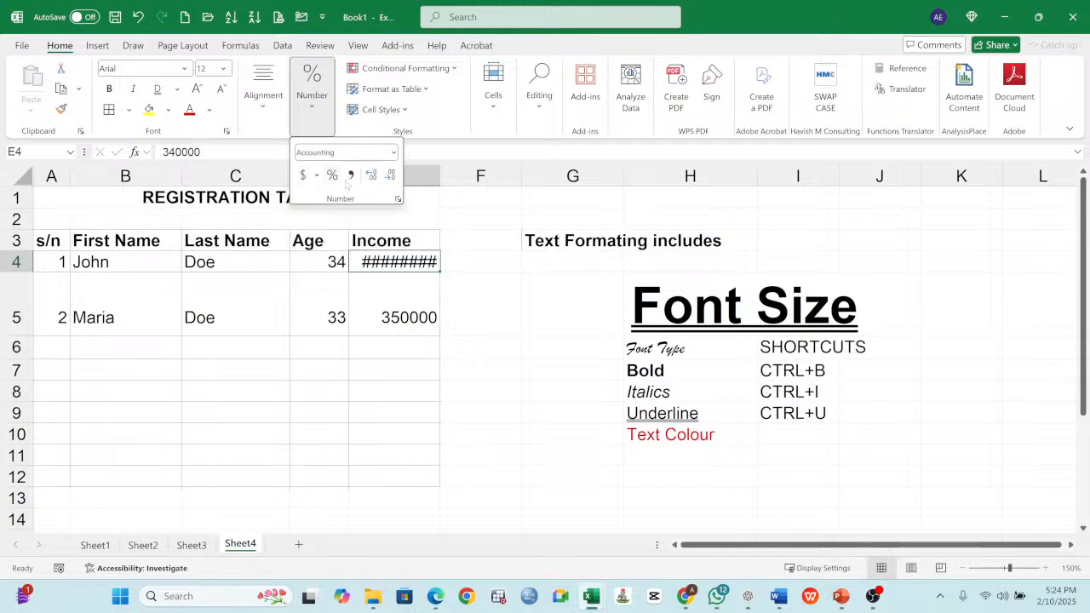
click(441, 179)
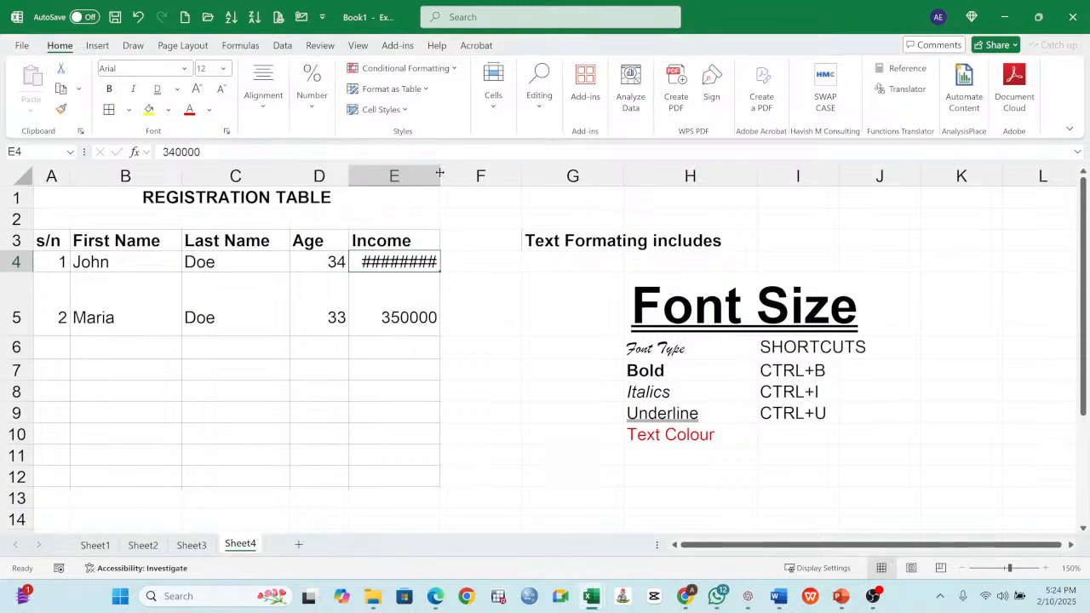
drag(440, 173, 452, 176)
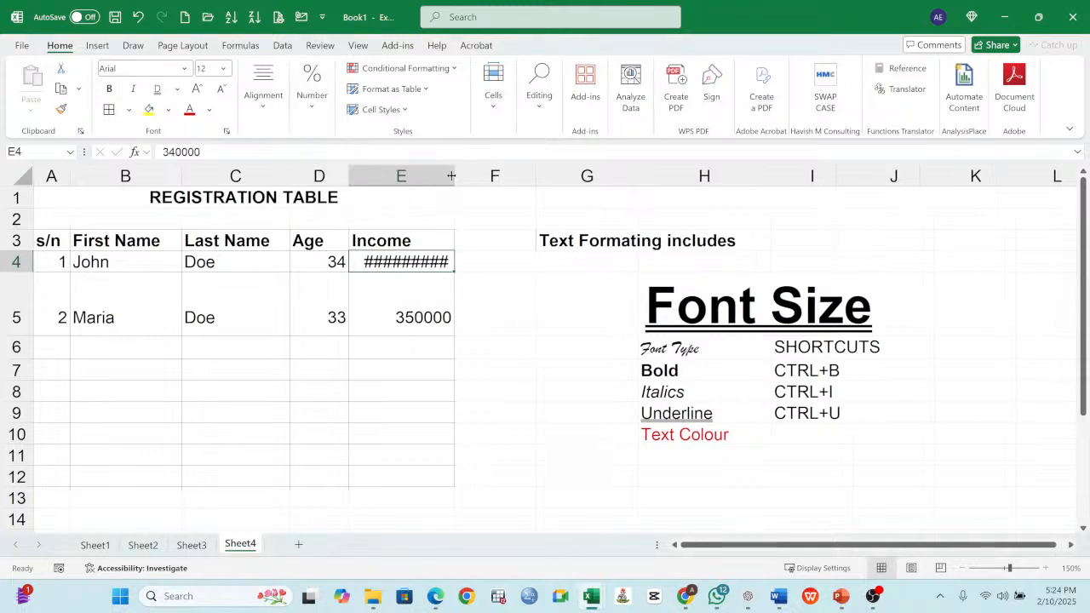
double_click(452, 175)
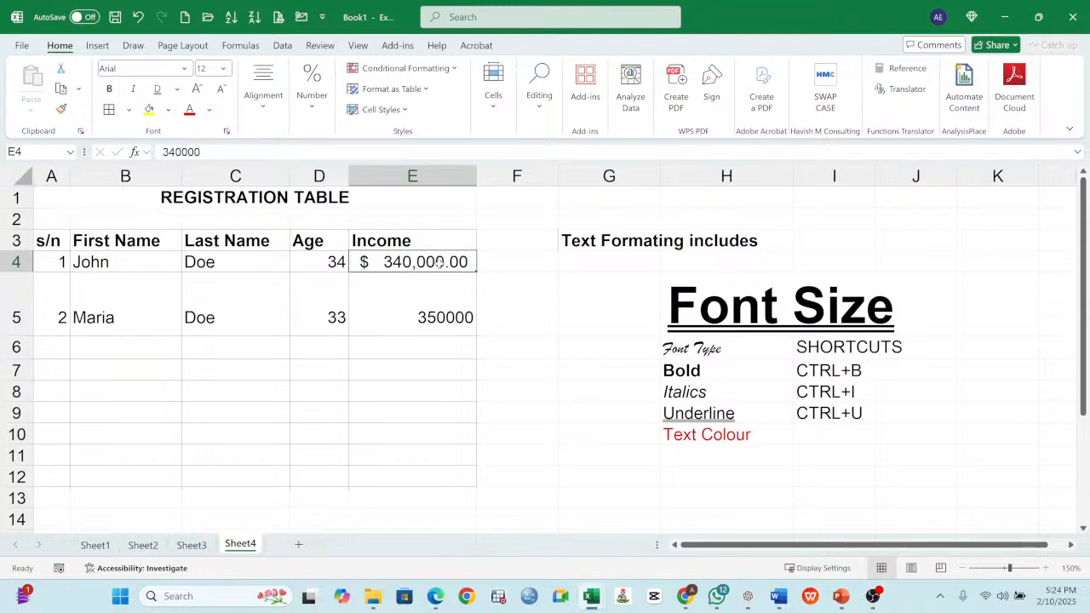
- Apply the dollar Accounting number format to the income in E5
click(426, 320)
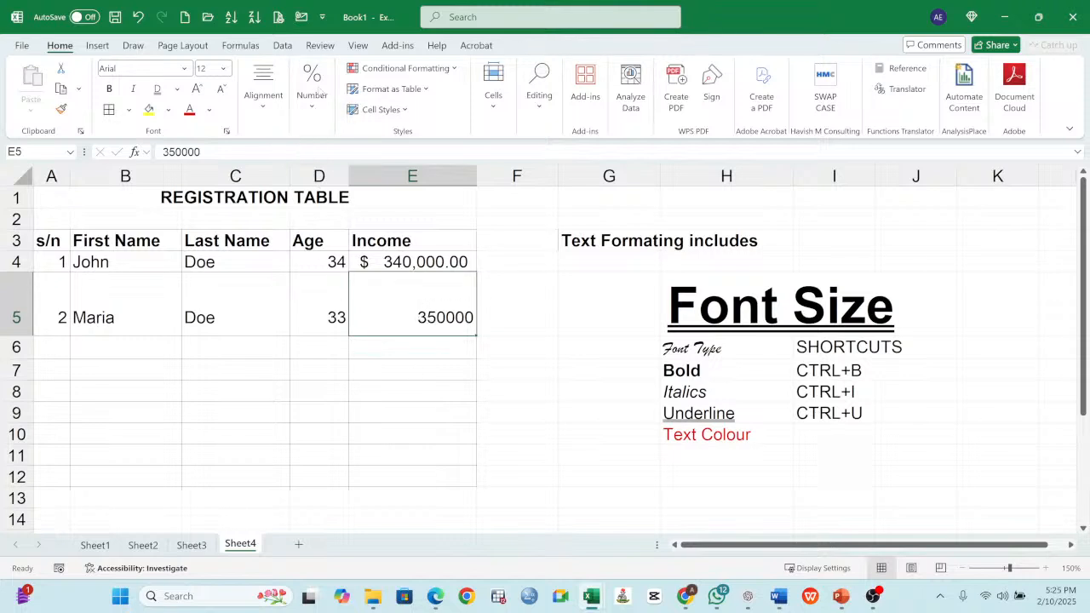
click(319, 92)
click(303, 177)
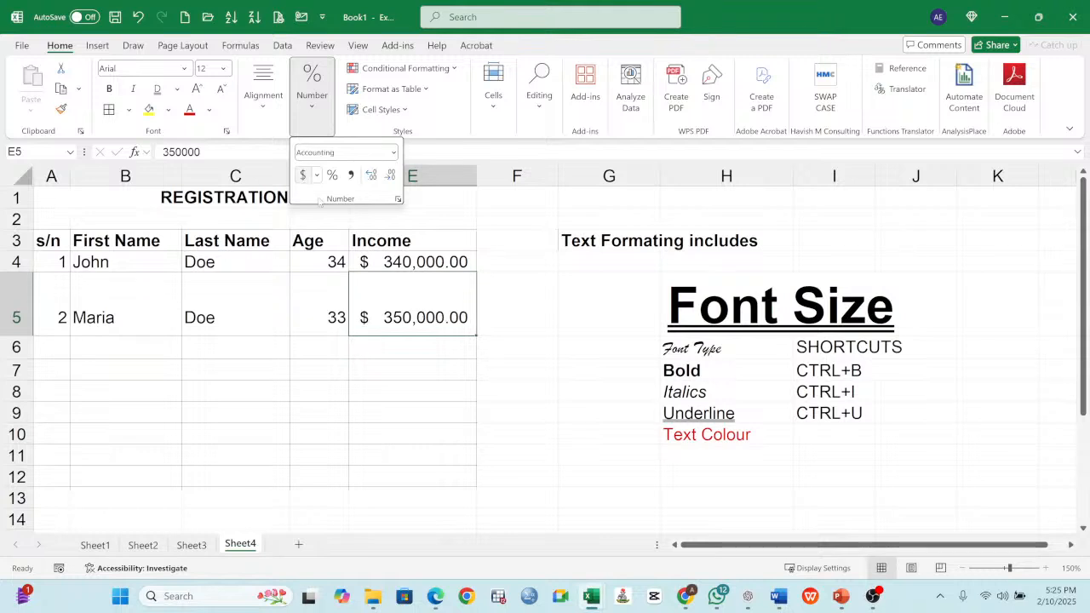
- Apply the Comma Style to the income values in E4:E5
click(442, 259)
drag(438, 266, 443, 299)
click(311, 92)
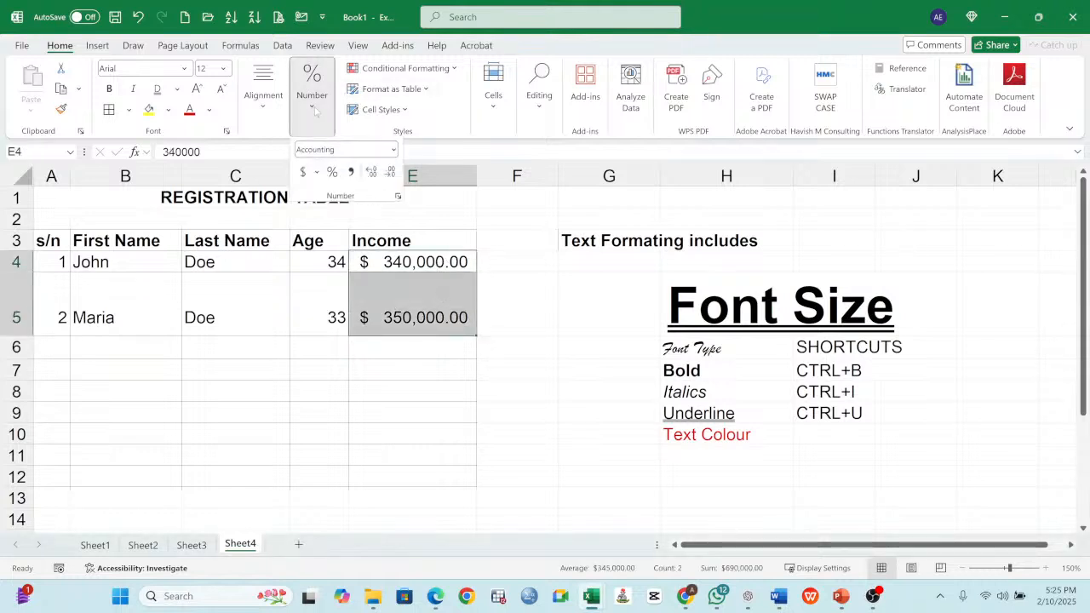
click(350, 175)
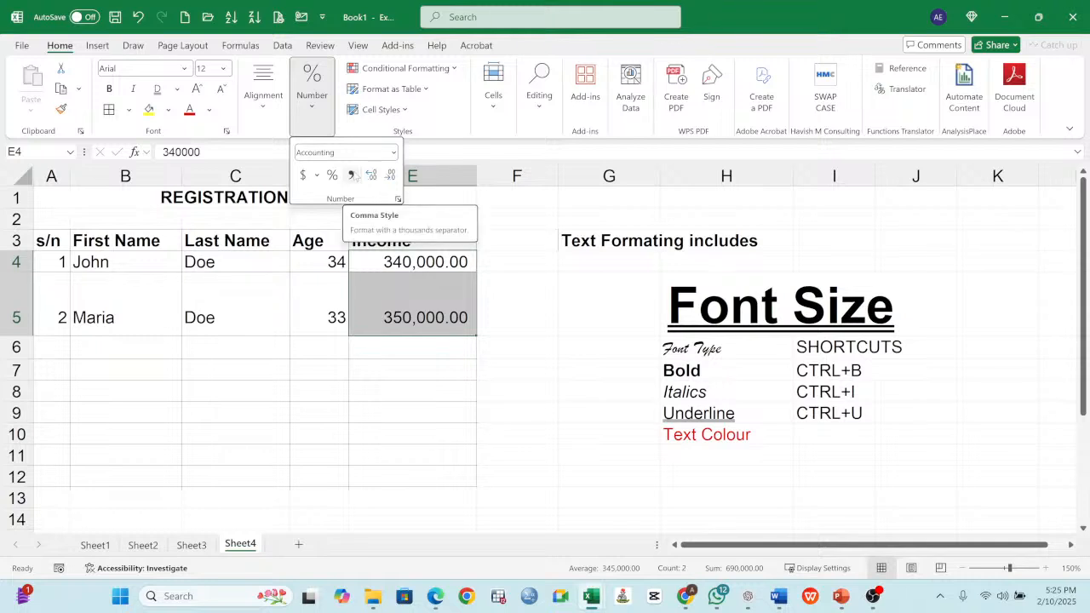
- Undo the Comma Style, the dollar Accounting formats and the column E widening on the income values
click(422, 266)
drag(422, 263, 431, 315)
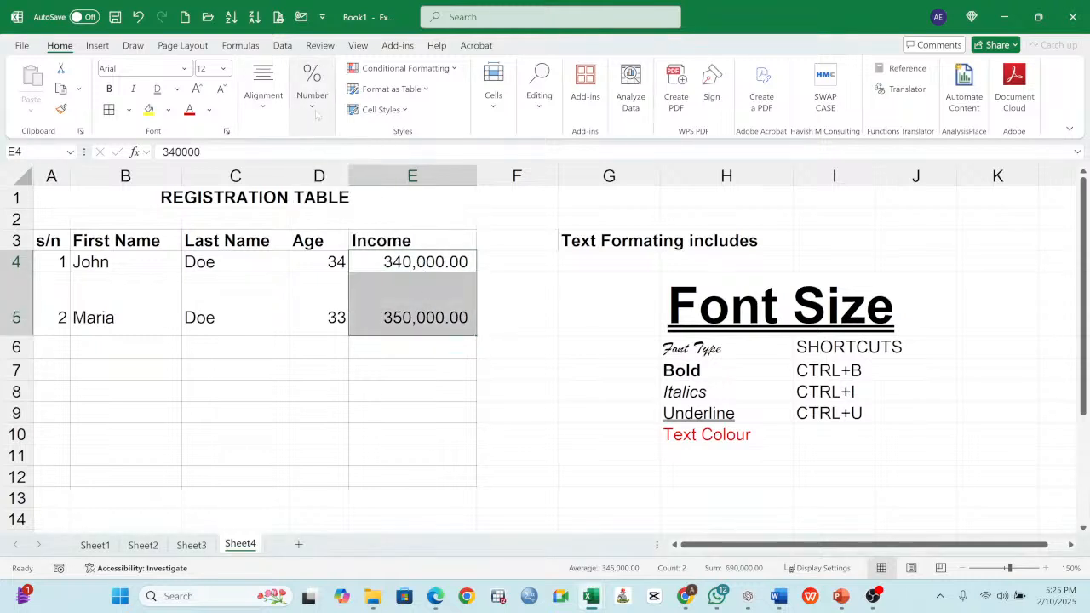
click(313, 95)
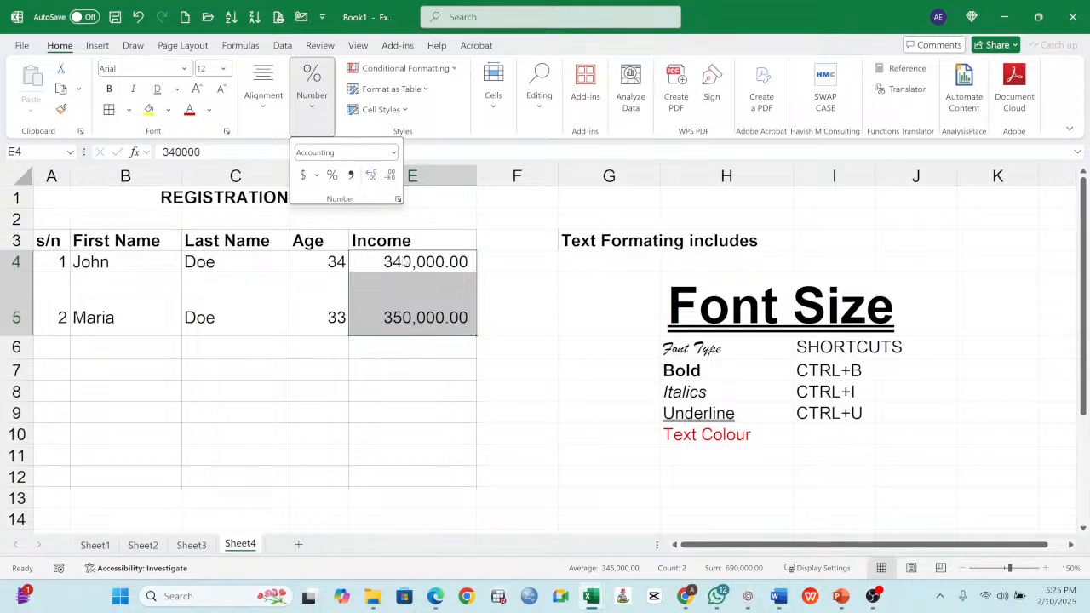
click(140, 19)
click(139, 18)
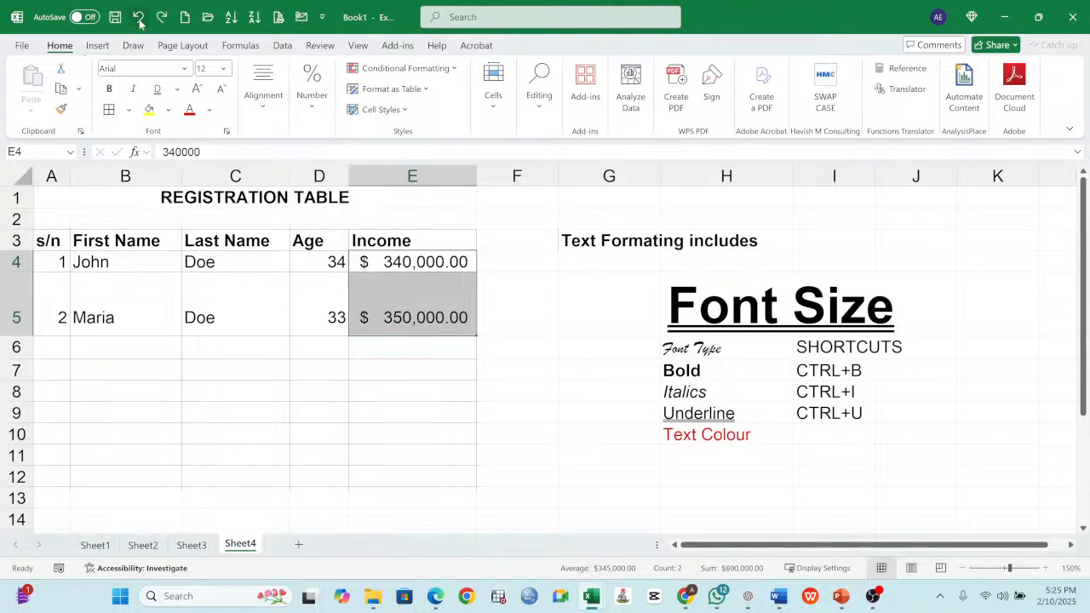
click(140, 19)
click(140, 18)
click(139, 18)
click(139, 19)
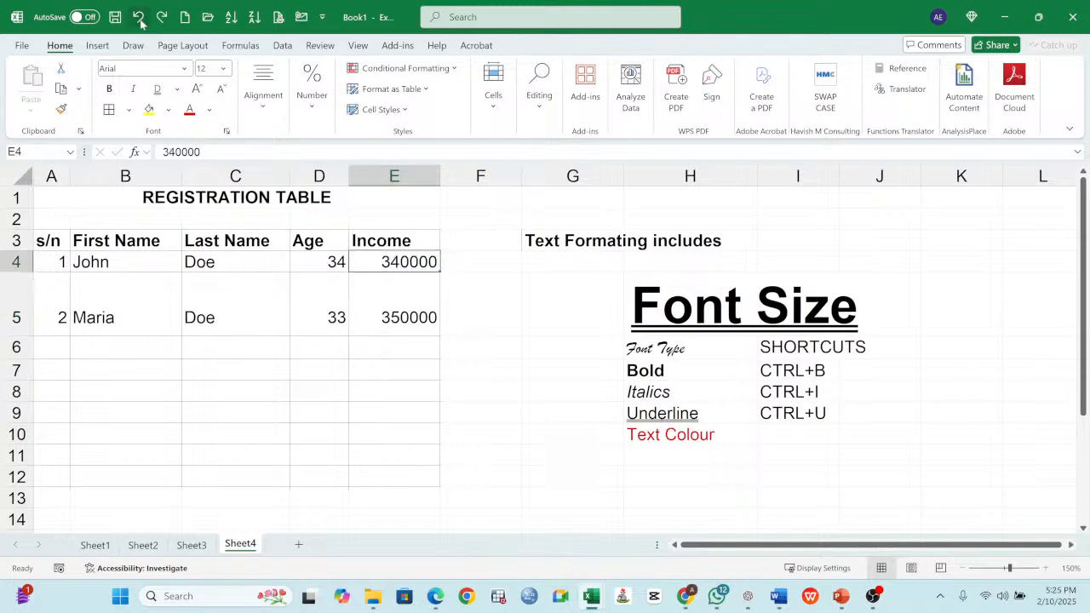
- Apply the Comma Style to the income values in E4:E5 and widen column E to fit them
drag(409, 271, 414, 315)
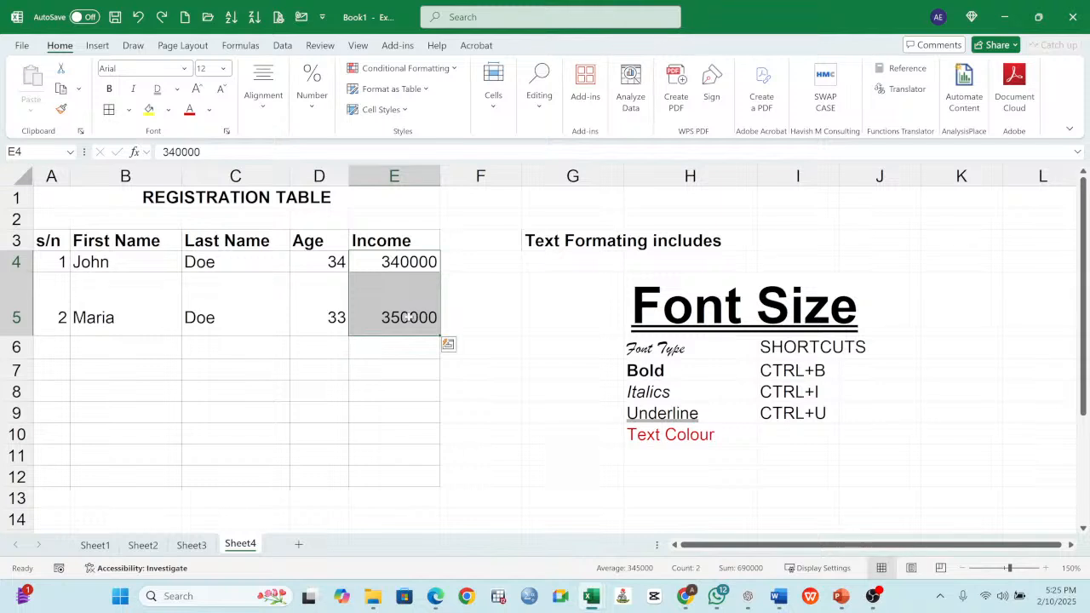
click(326, 102)
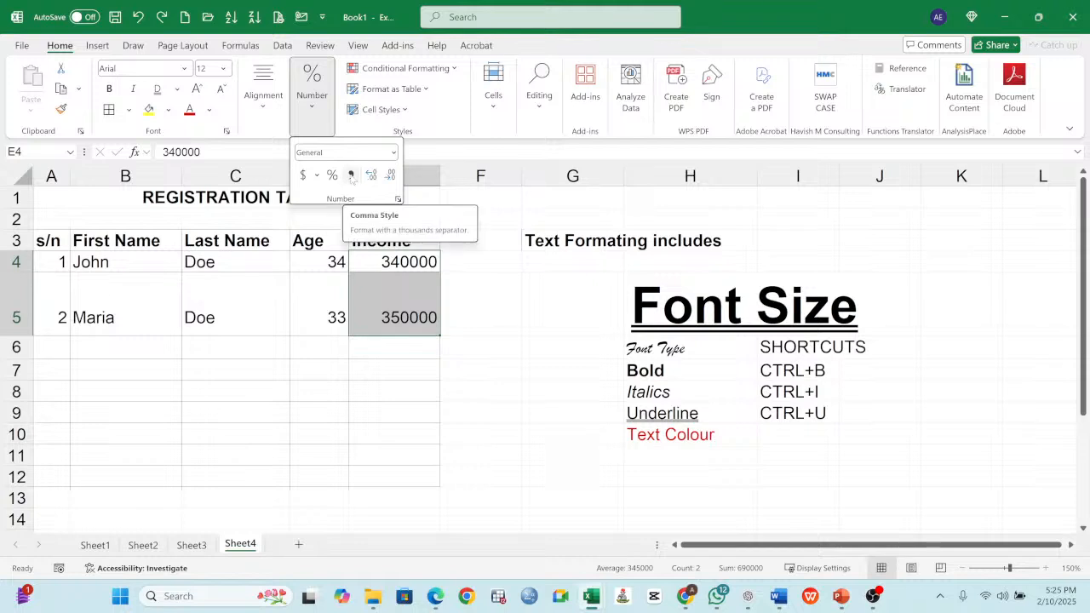
click(351, 176)
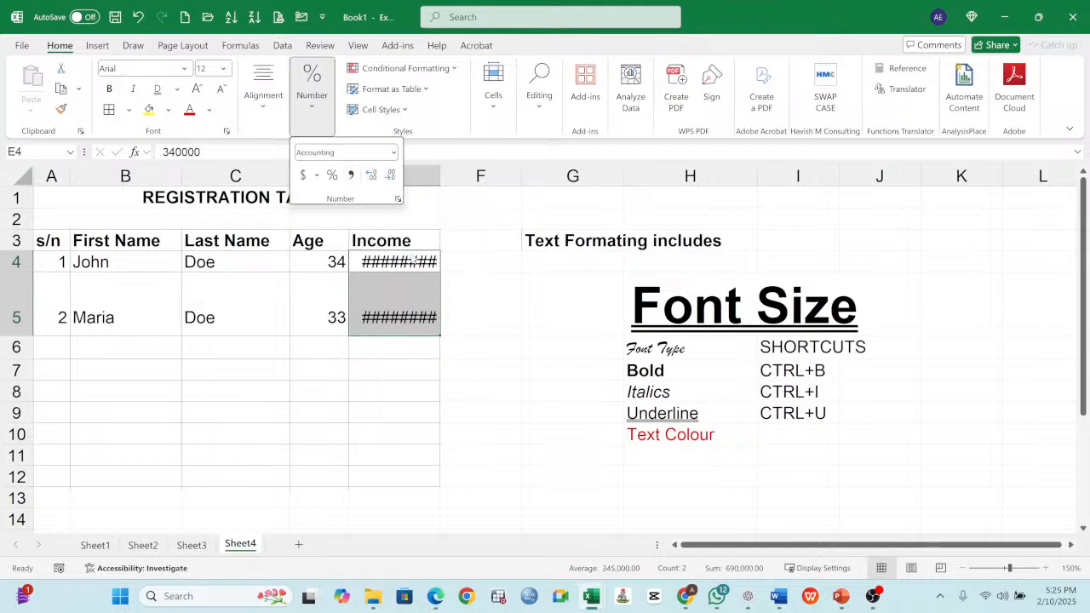
click(439, 171)
drag(439, 172, 494, 171)
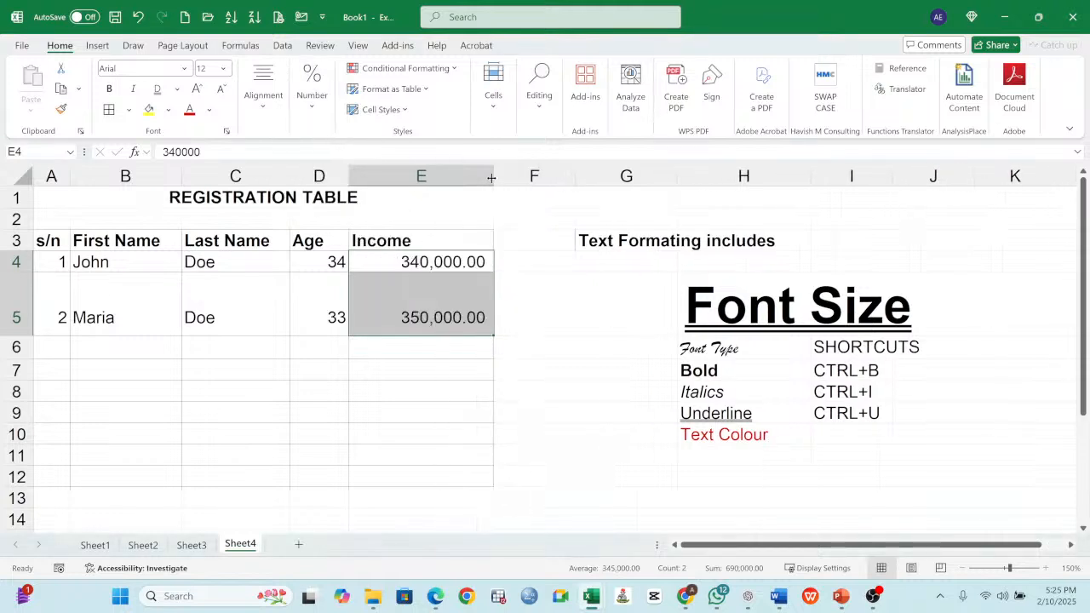
click(458, 265)
click(455, 293)
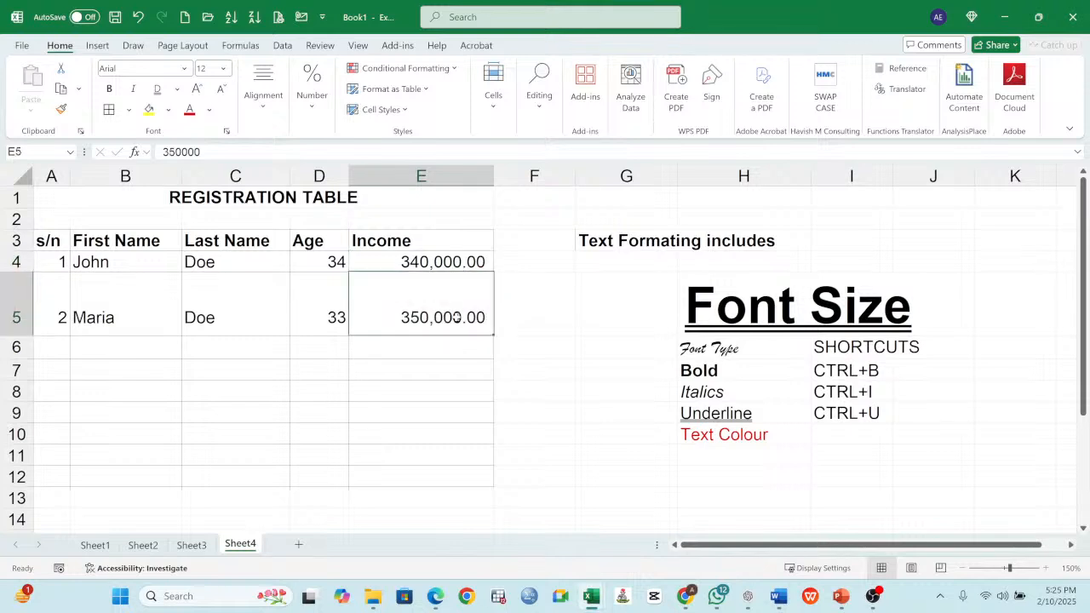
click(447, 269)
click(442, 298)
click(460, 269)
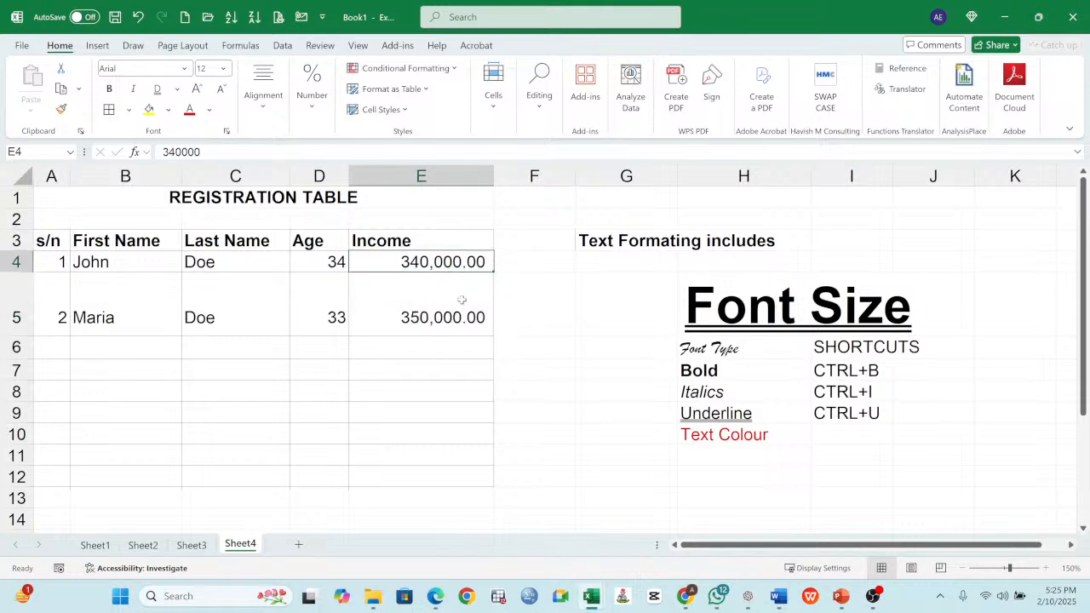
click(463, 304)
- Decrease the decimals of the income values in E4:E5 to zero decimal places
click(459, 262)
drag(457, 263, 459, 278)
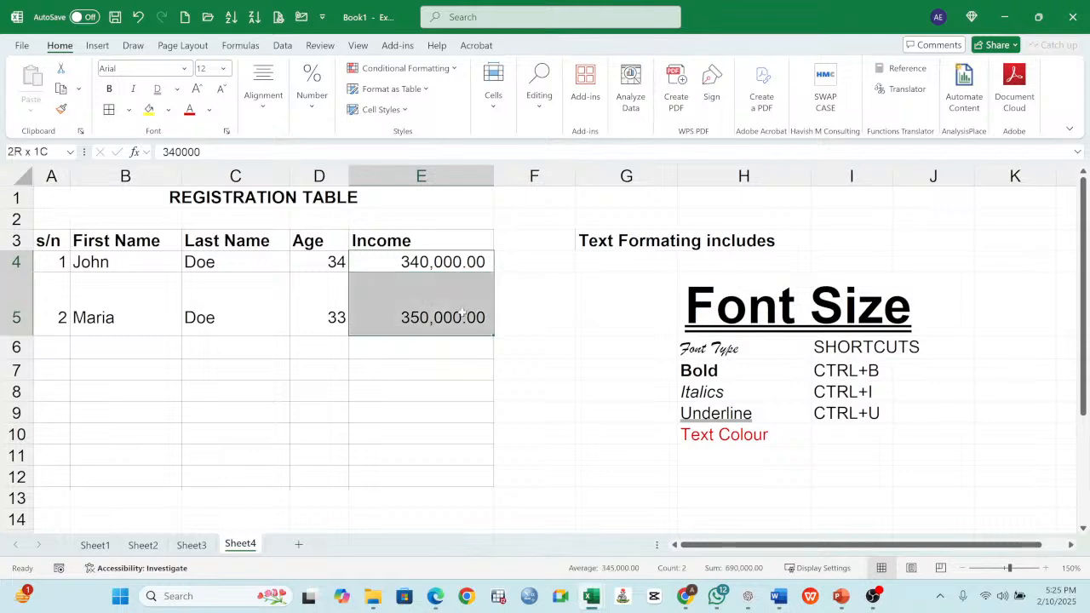
click(314, 95)
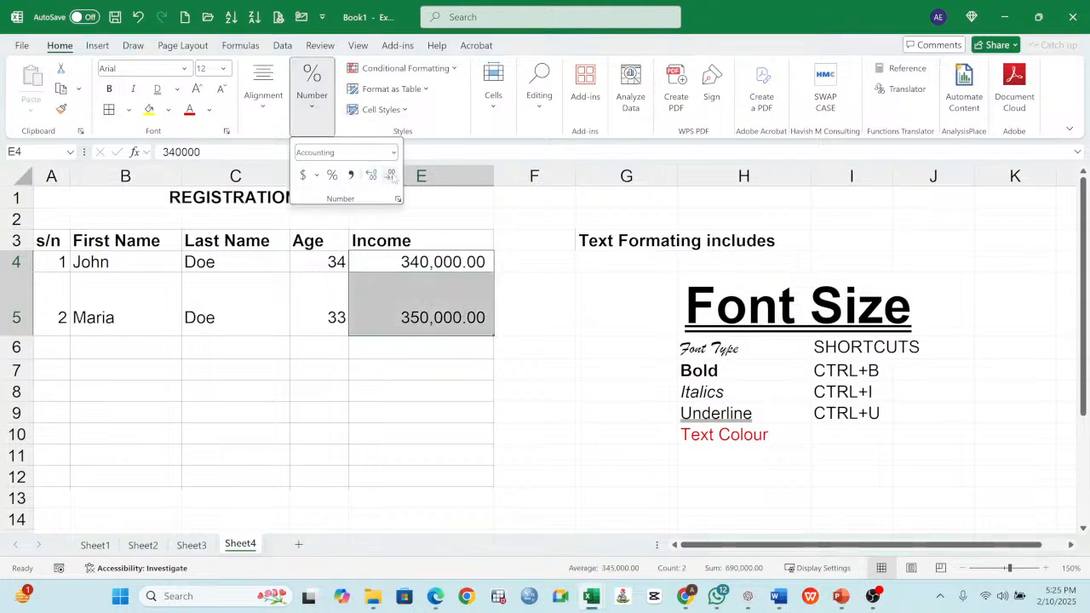
click(391, 176)
click(391, 175)
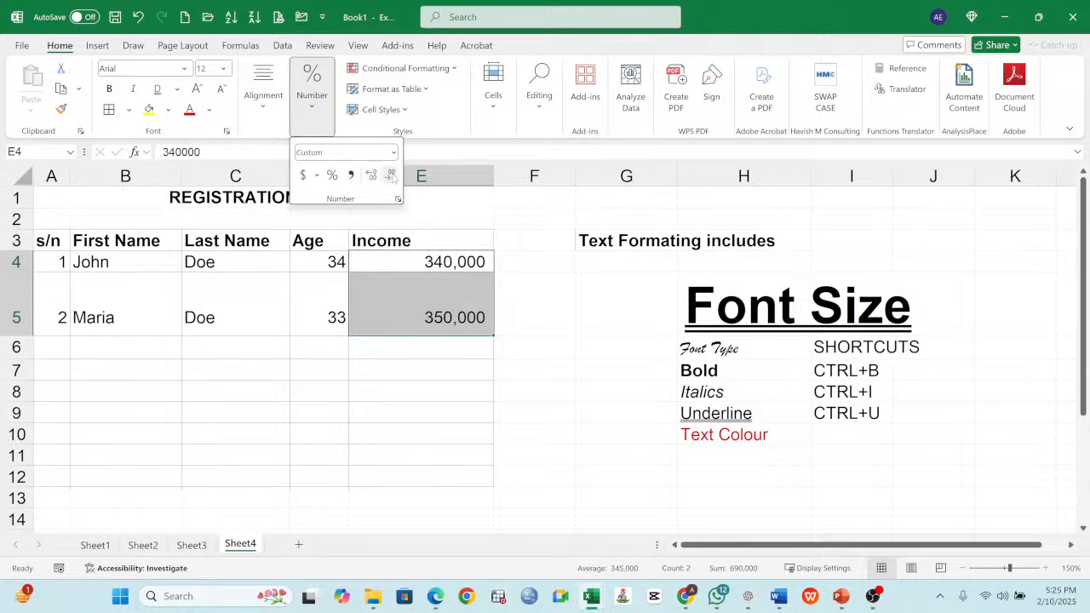
- Increase the decimals of the income values in E4:E5 to well beyond four decimal places
click(442, 262)
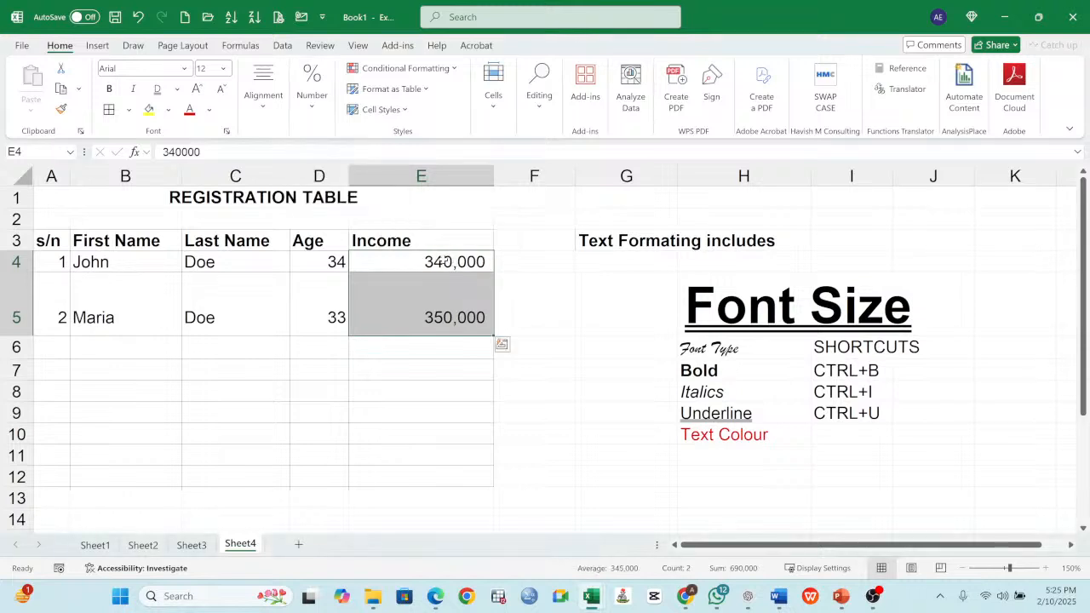
click(442, 263)
drag(442, 263, 429, 316)
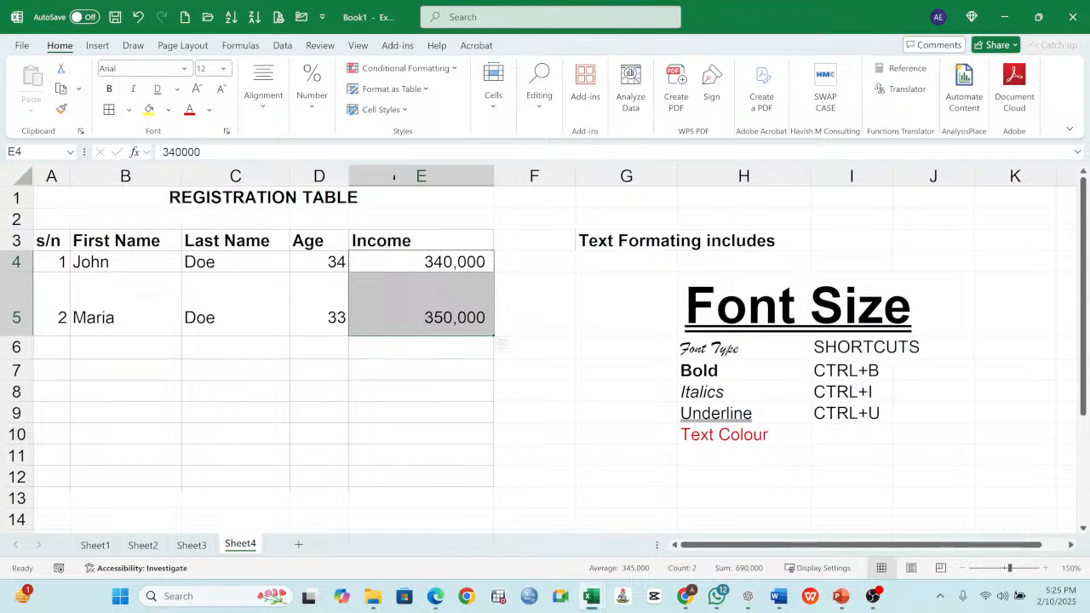
click(321, 114)
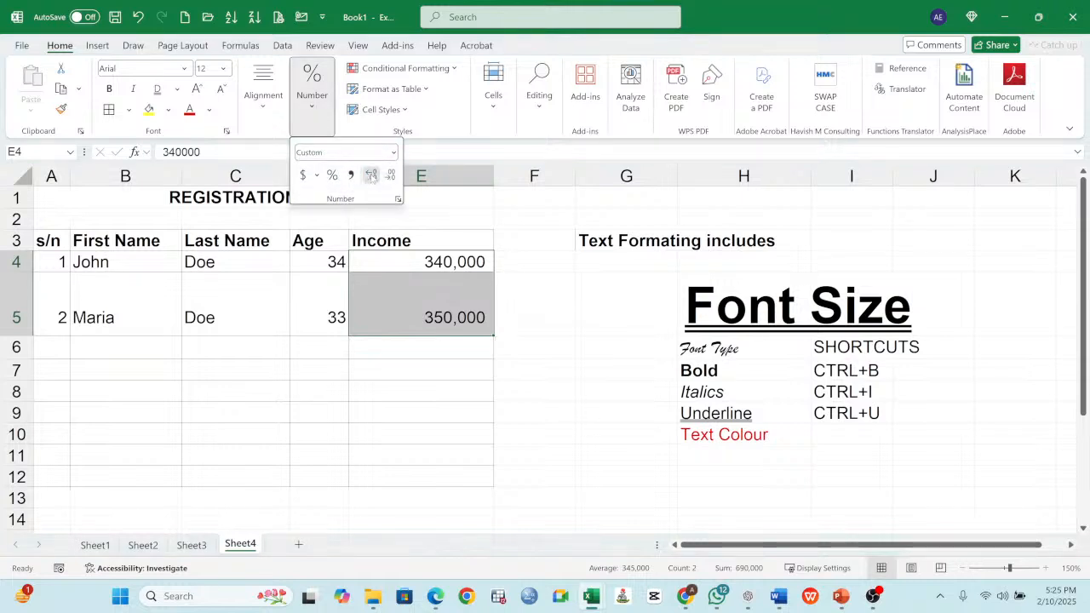
click(372, 175)
click(372, 175)
click(371, 175)
click(371, 176)
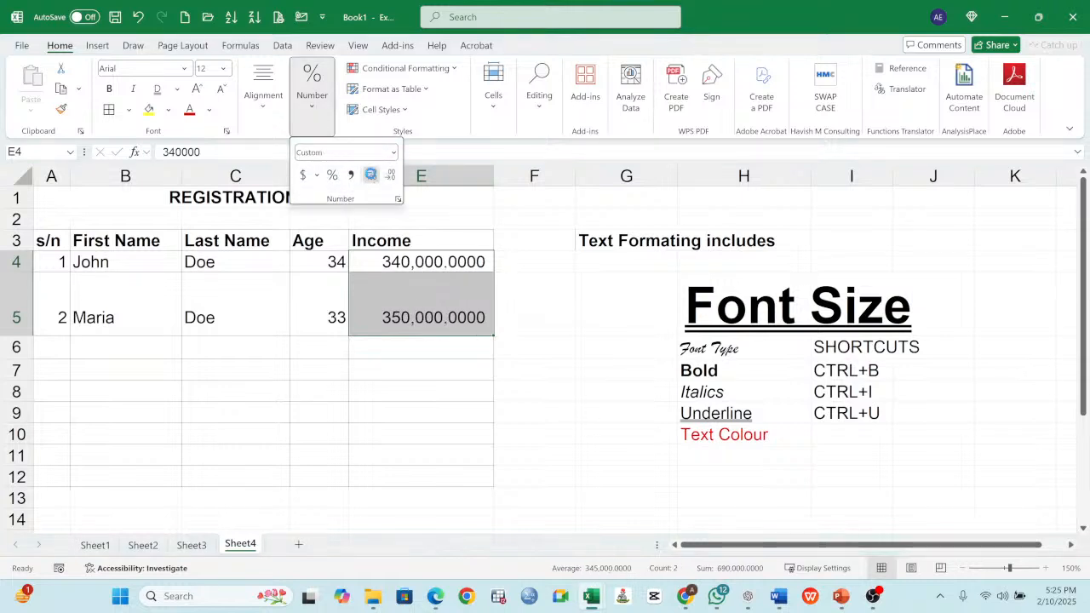
click(371, 175)
click(371, 176)
click(371, 176)
click(372, 177)
click(372, 177)
click(372, 178)
click(372, 177)
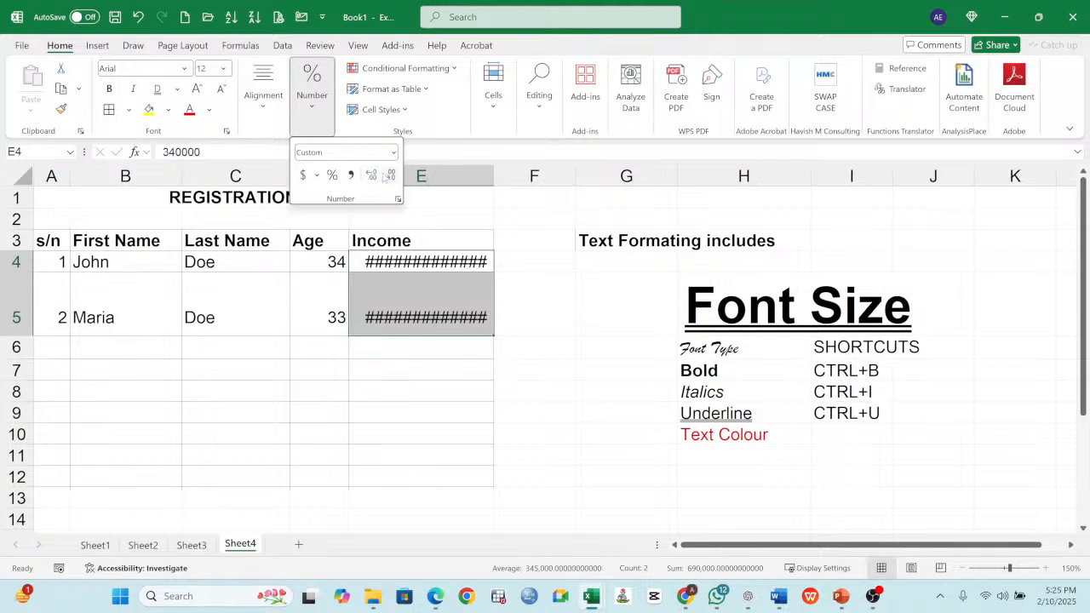
- Remove all the added decimal places from the income values in E4:E5
click(391, 177)
click(391, 177)
click(390, 176)
click(390, 176)
click(390, 176)
click(390, 176)
click(391, 176)
click(390, 176)
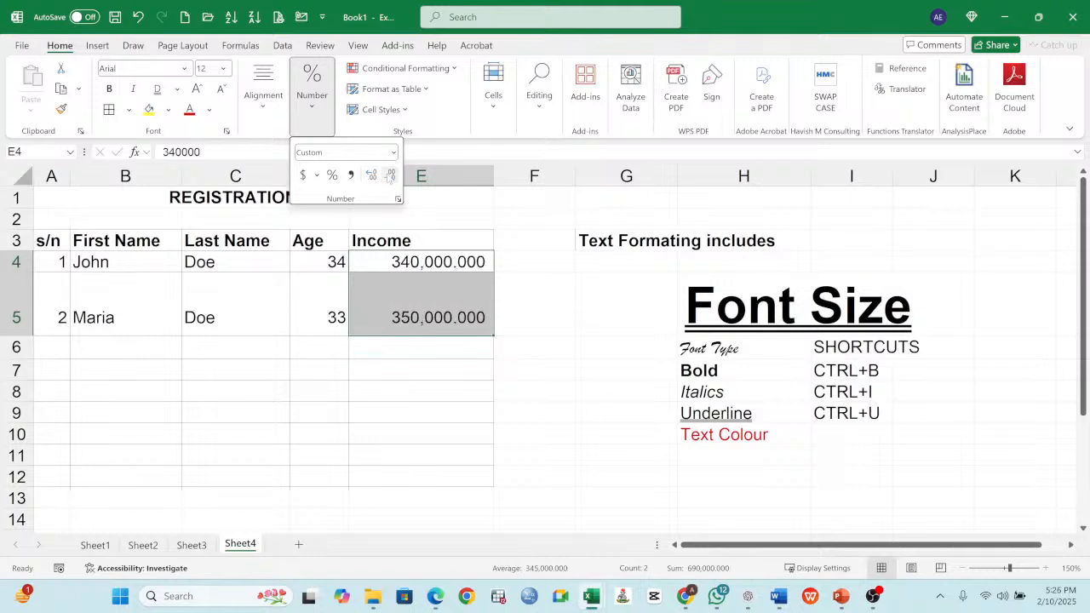
click(390, 176)
click(390, 176)
click(390, 176)
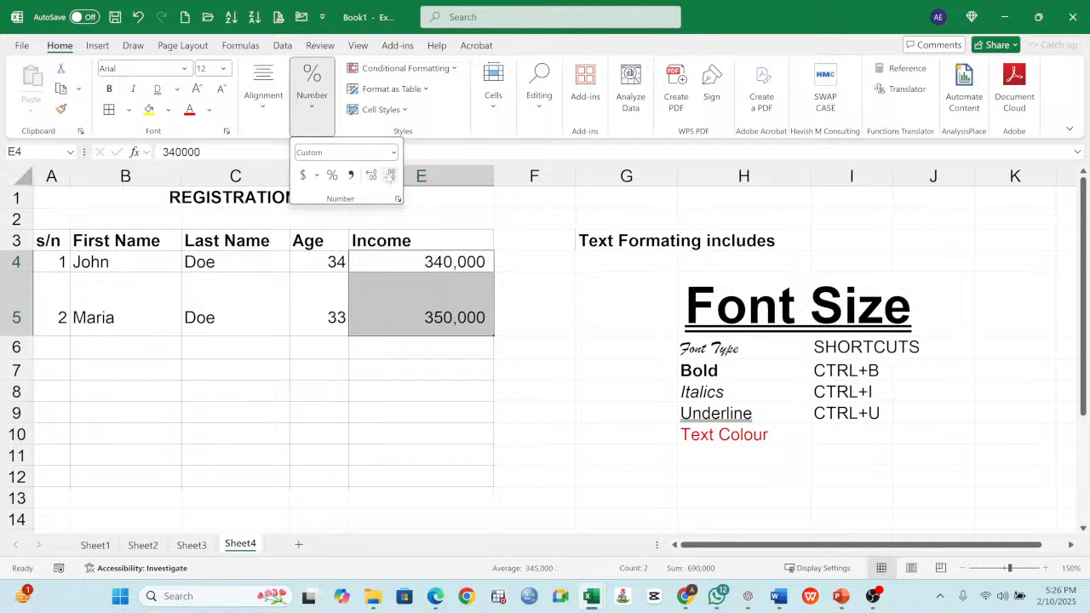
- Show the income values in E4:E5 with two decimal places and deselect them
click(372, 177)
click(373, 177)
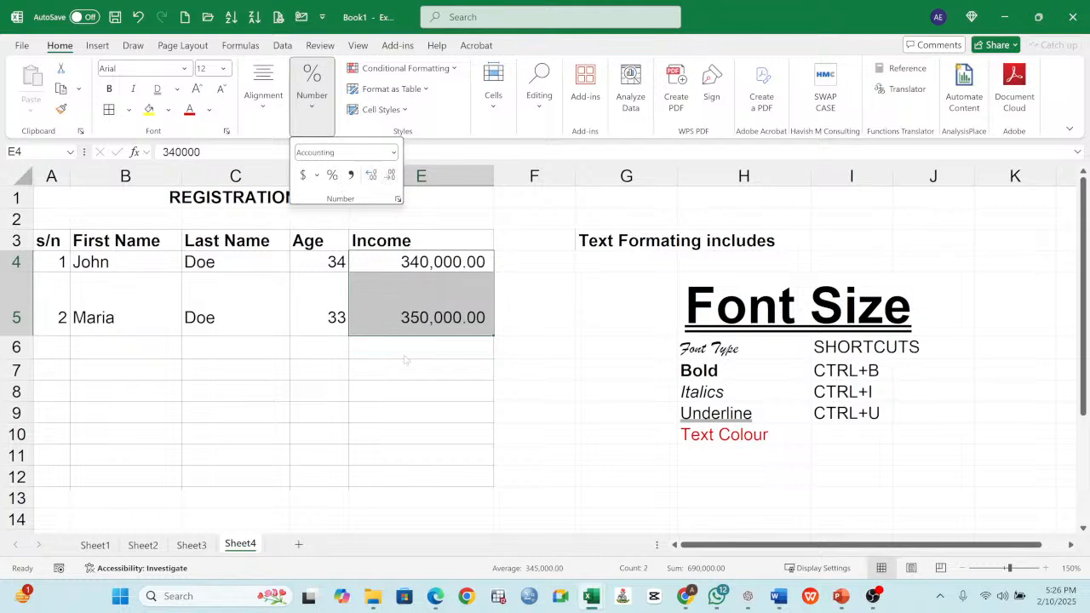
click(588, 401)
click(601, 414)
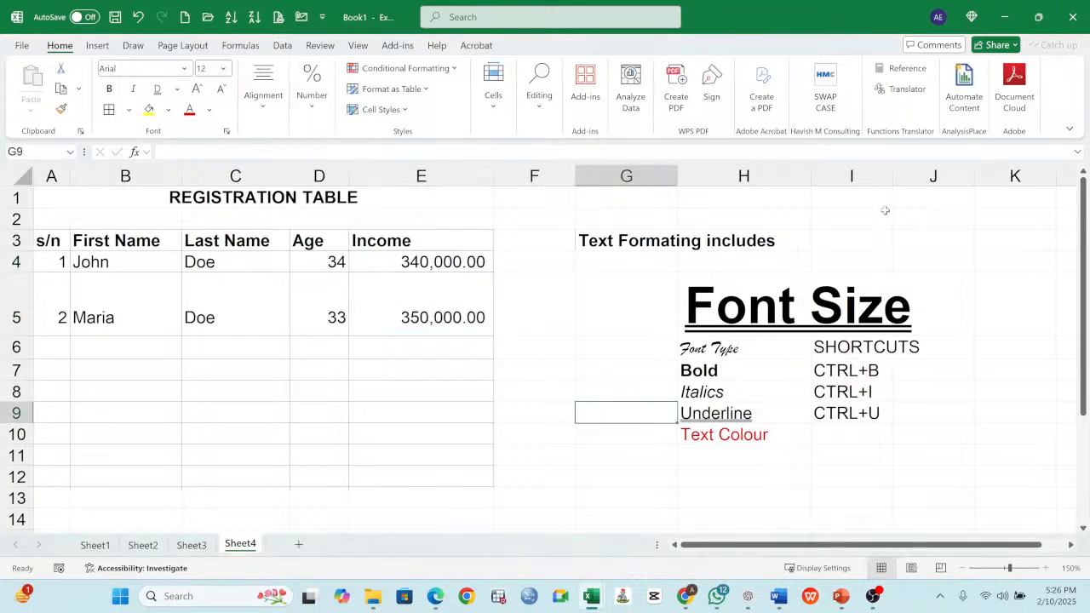
- Enter 0.8 in cell H1 and apply the Percent Style to it
click(753, 201)
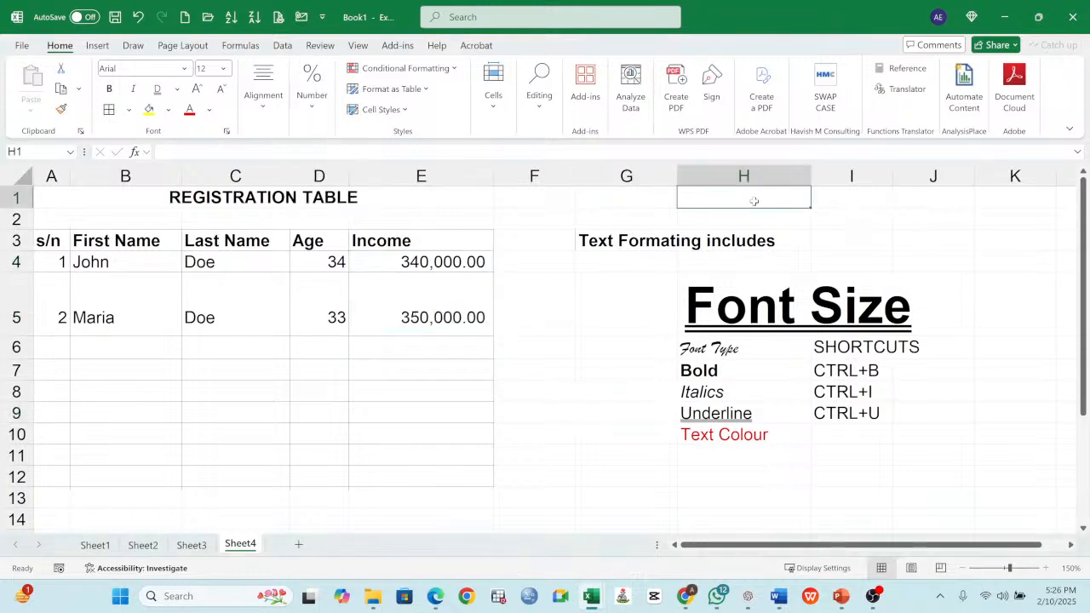
text(0.)
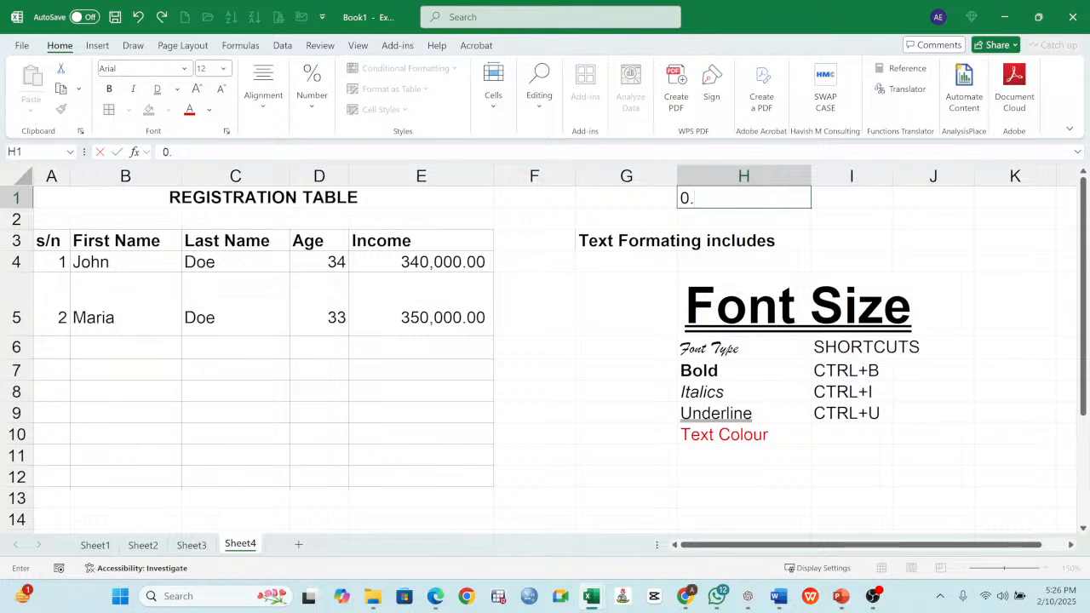
text(8)
key(Return)
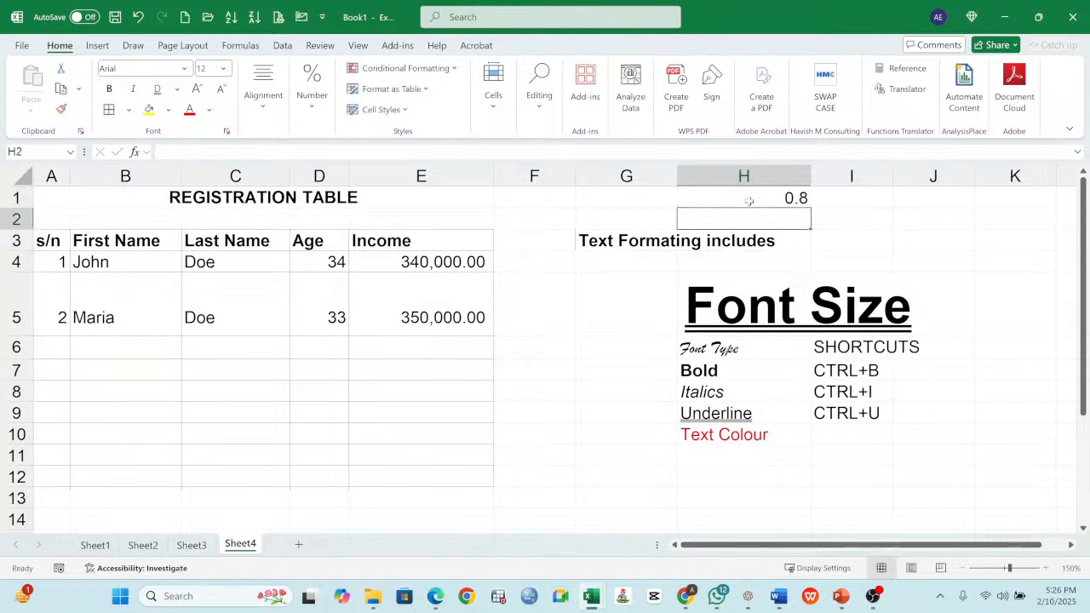
click(748, 201)
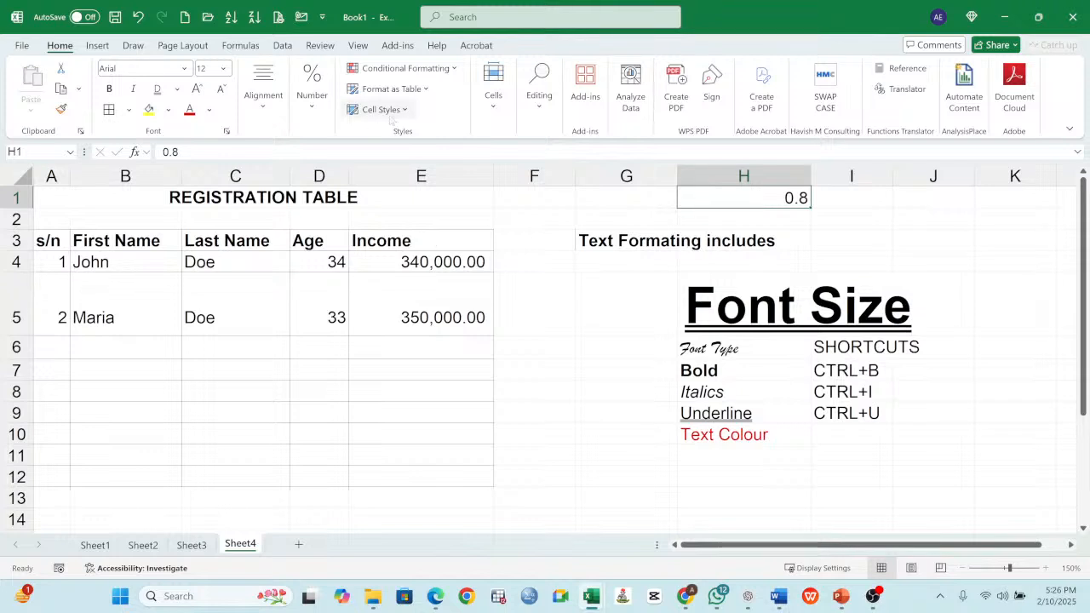
click(314, 95)
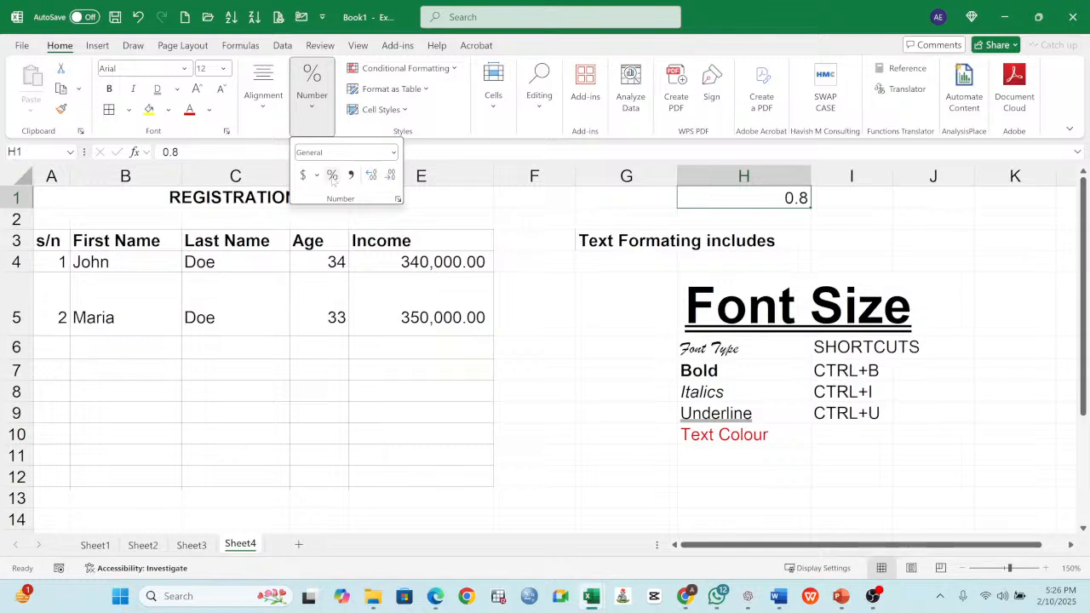
click(333, 175)
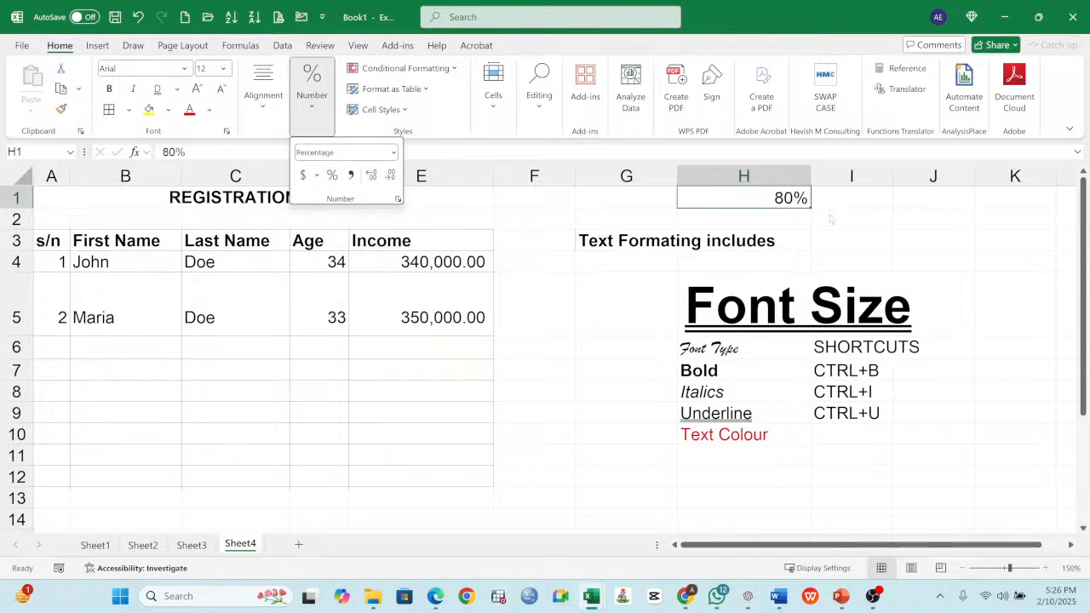
click(584, 350)
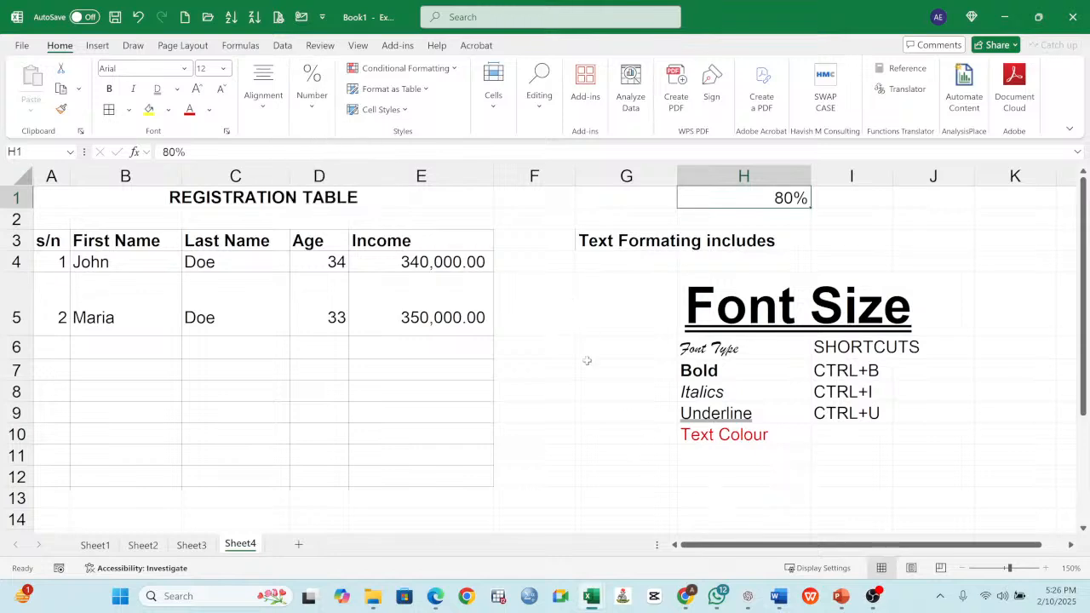
- Enter 0.1 in cell E16 and 0.2 in cell E17, below the registration table
click(584, 404)
scroll(584, 400, down, 2)
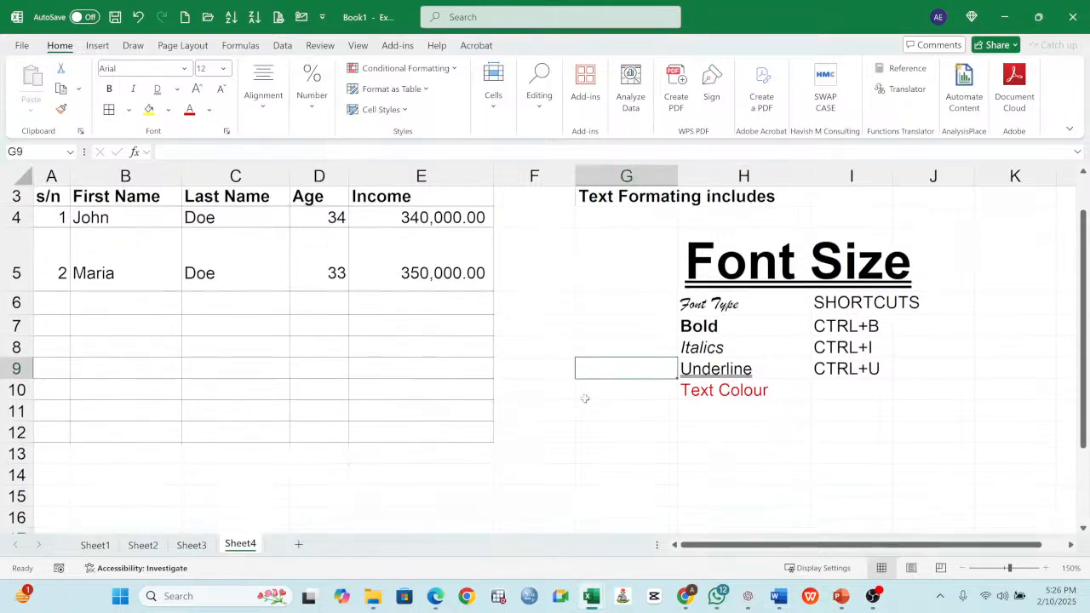
click(463, 426)
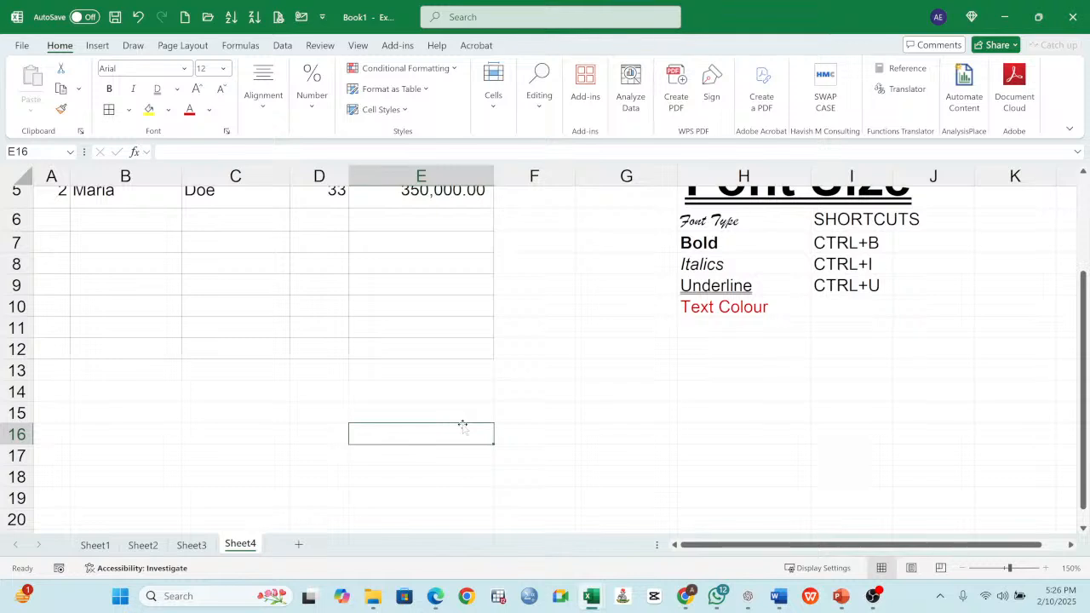
text(0.1)
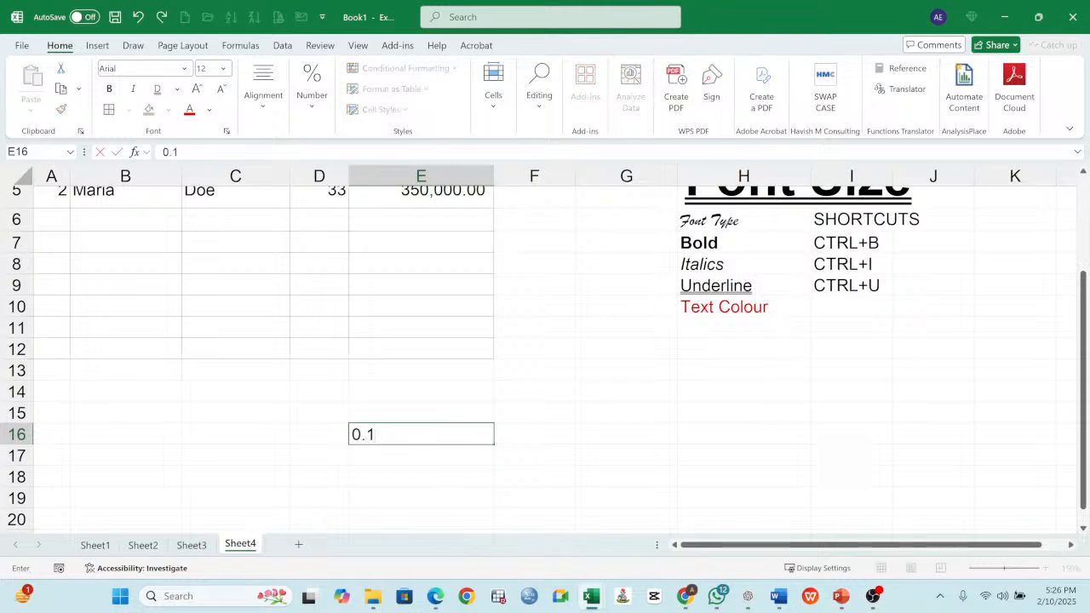
key(Return)
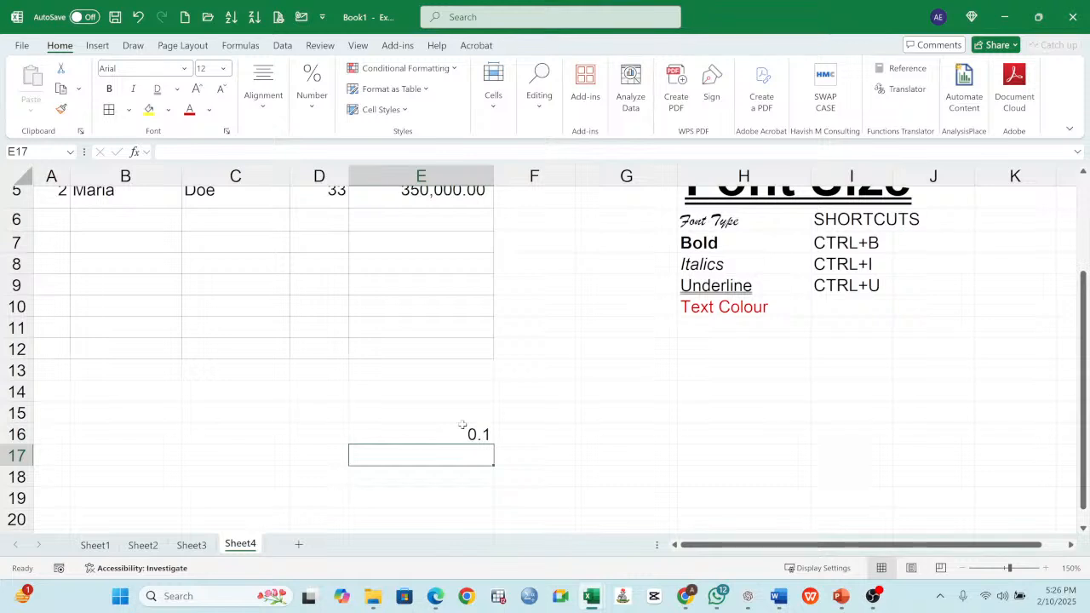
text(02)
key(BackSpace)
text(.2)
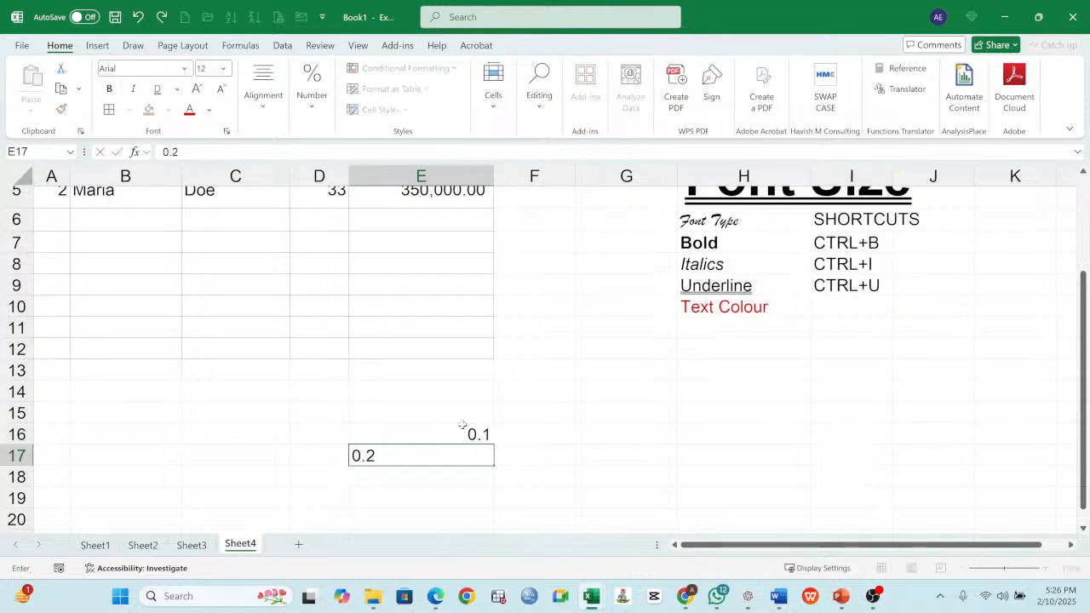
key(Return)
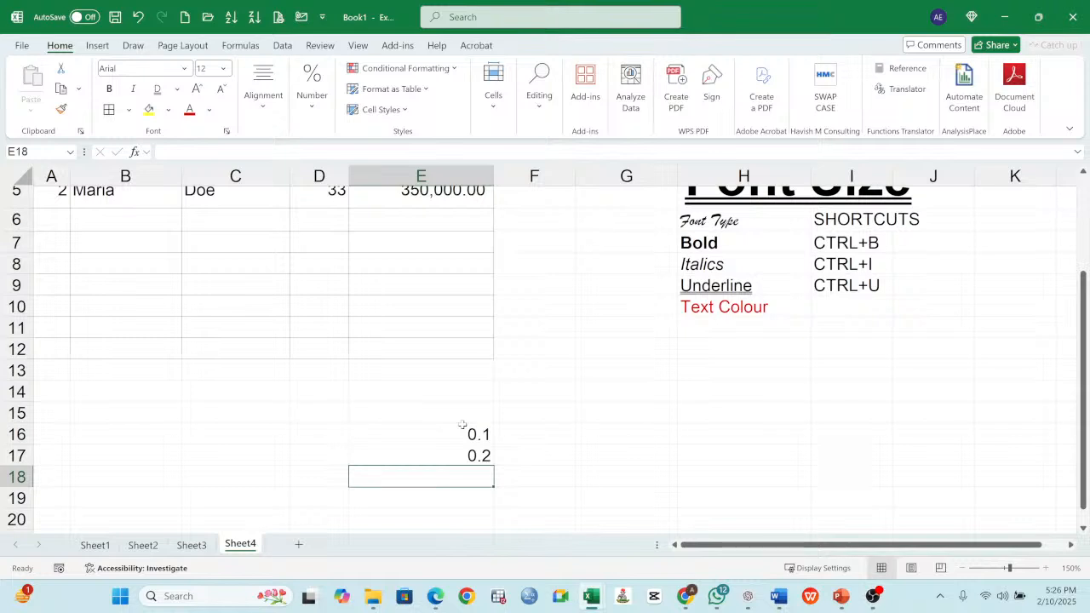
- Enter 0.25 in cell E18 and 0.55 in cell E19, continuing the list of decimals
text(0.25)
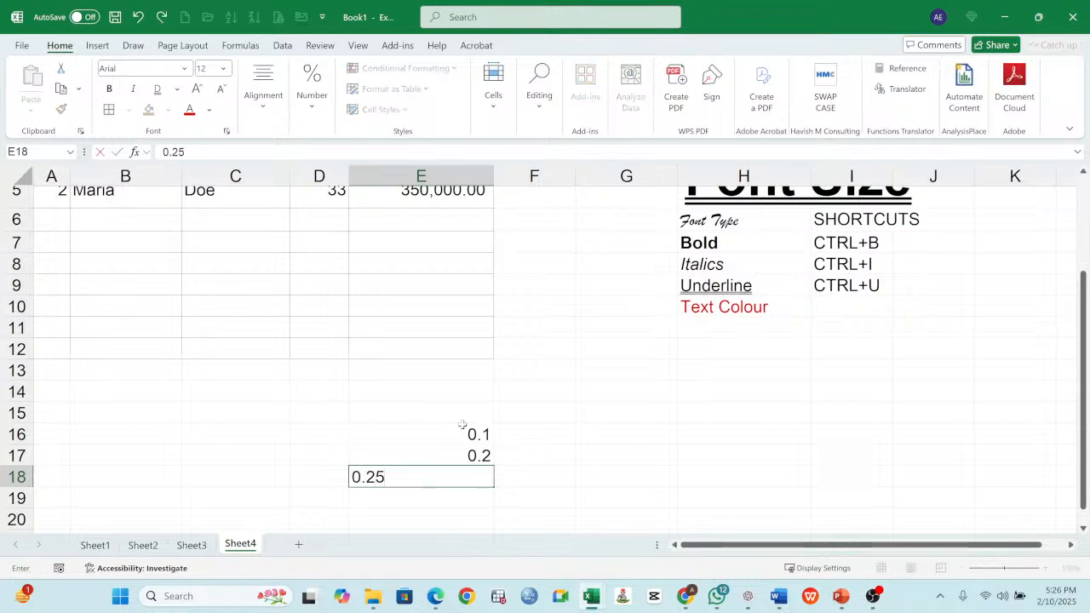
key(Return)
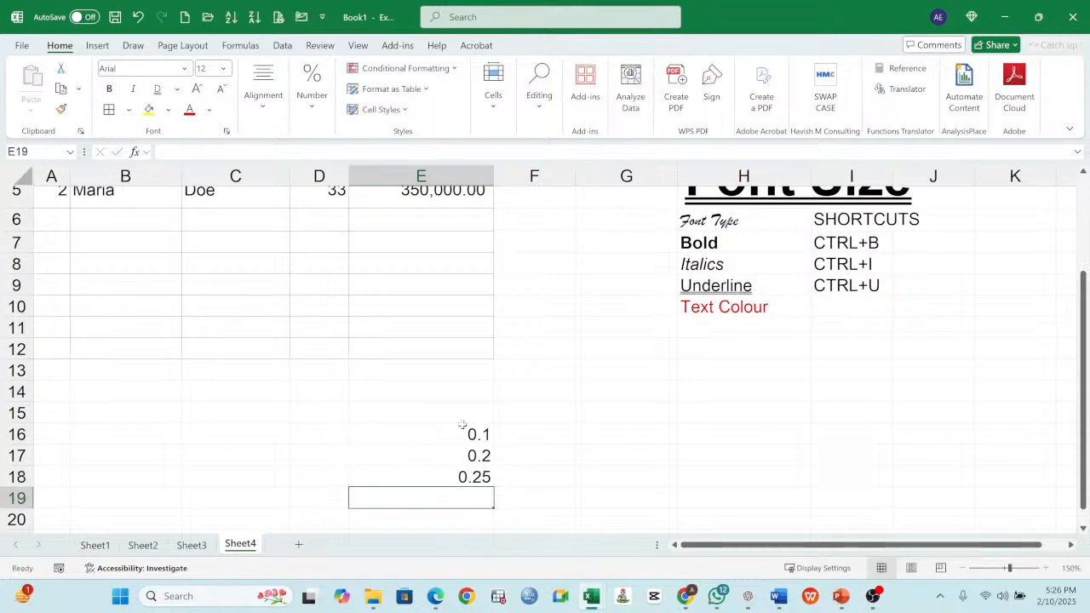
text(0.)
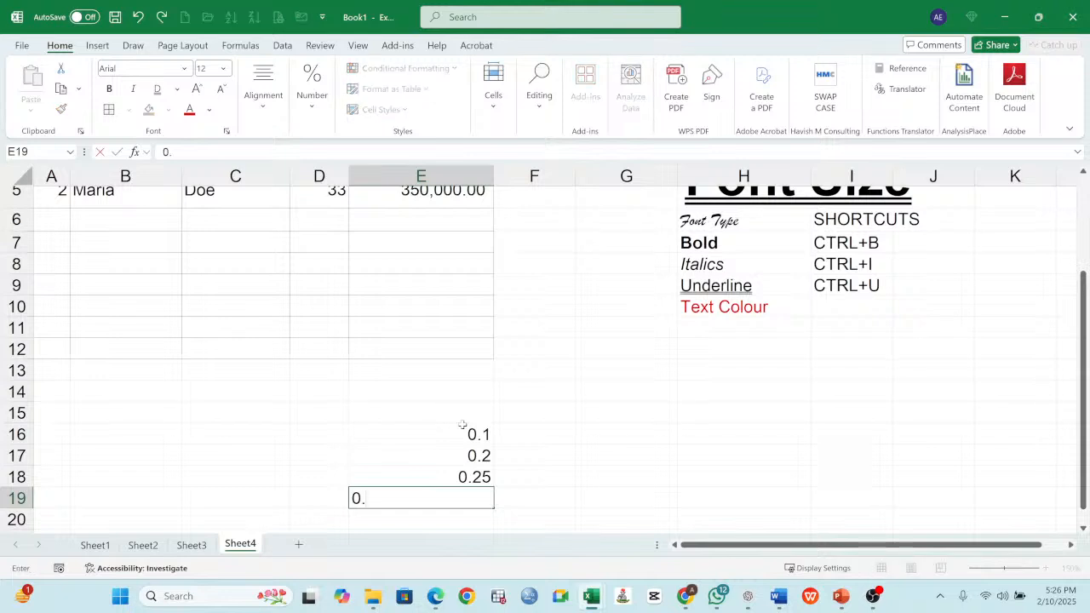
text(55)
key(Return)
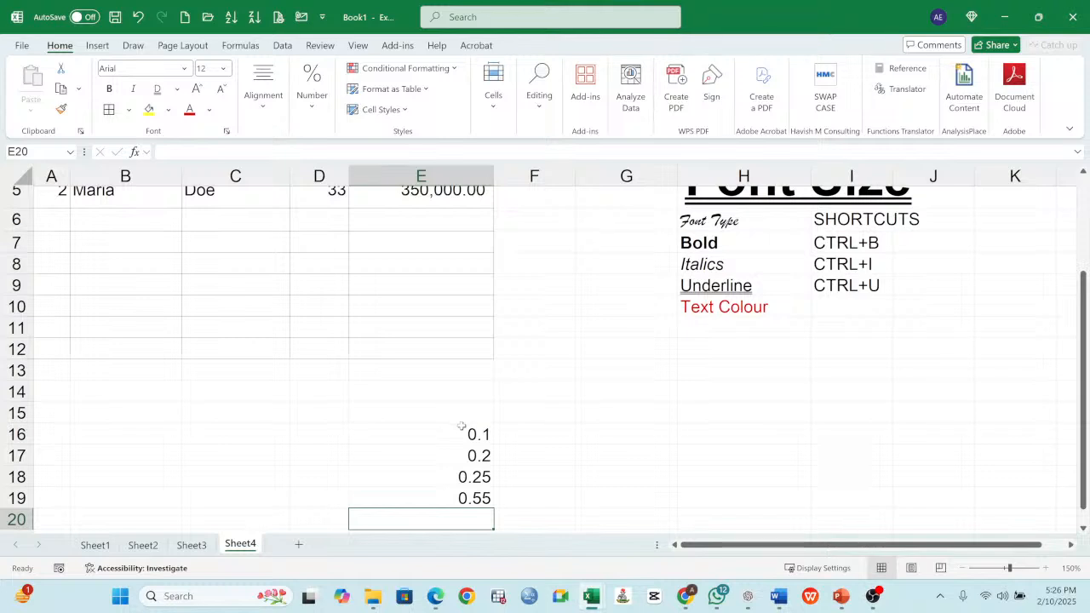
- Apply the Percent Style to the decimal values in E16:E19
drag(475, 433, 480, 498)
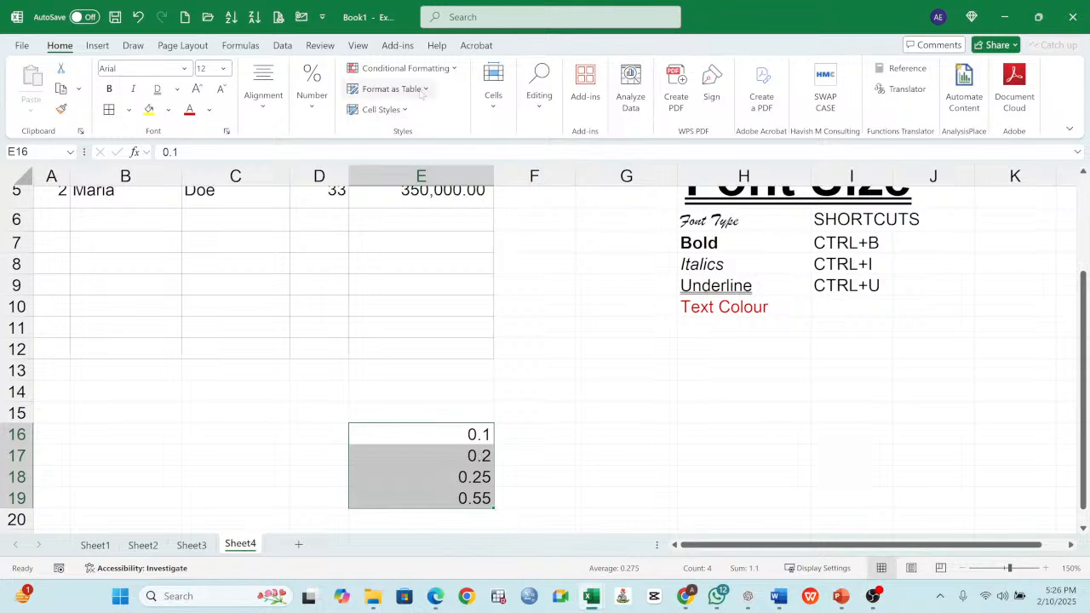
click(312, 90)
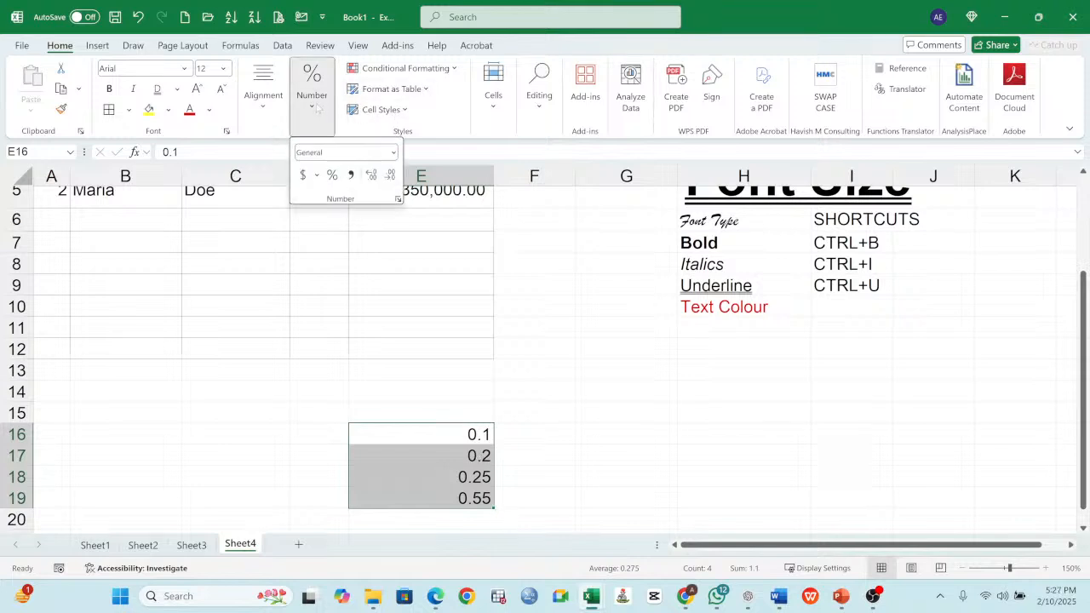
click(333, 177)
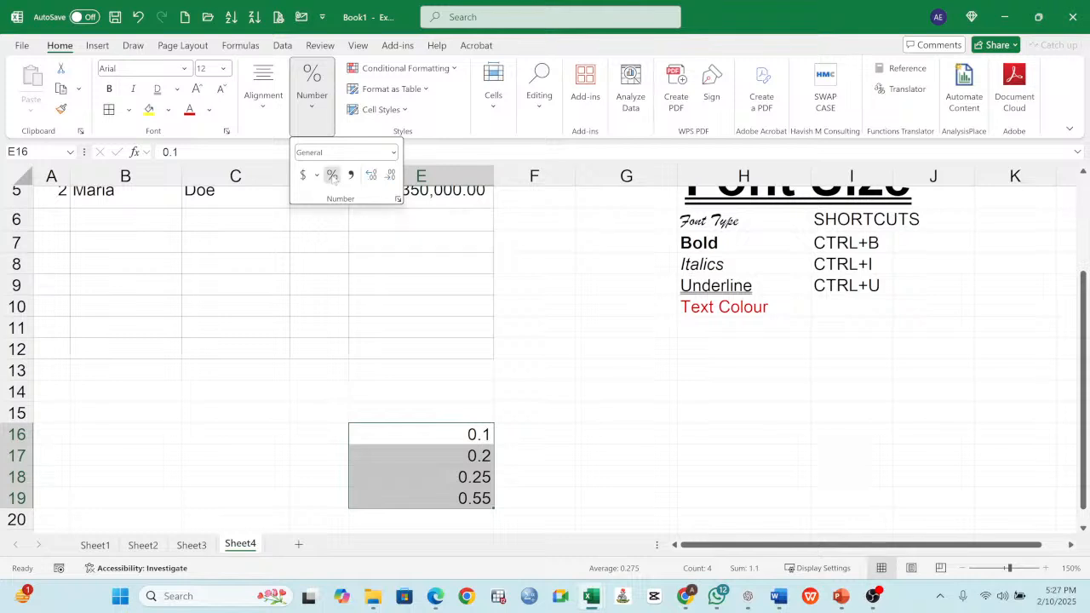
click(471, 436)
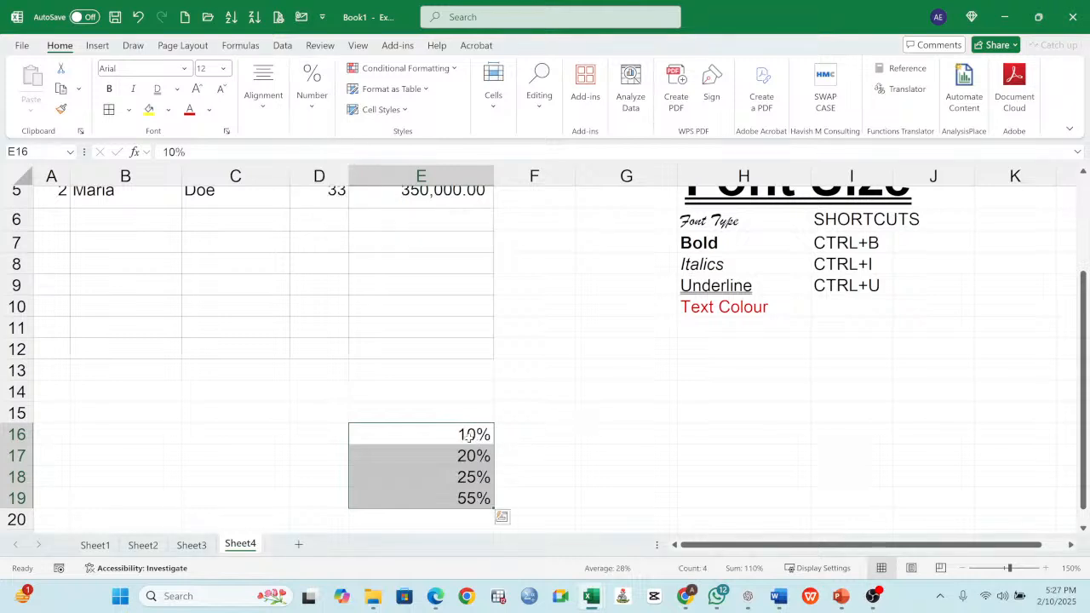
click(469, 435)
- Add the heading Percentage in cell E15 above the list of percentages
click(469, 415)
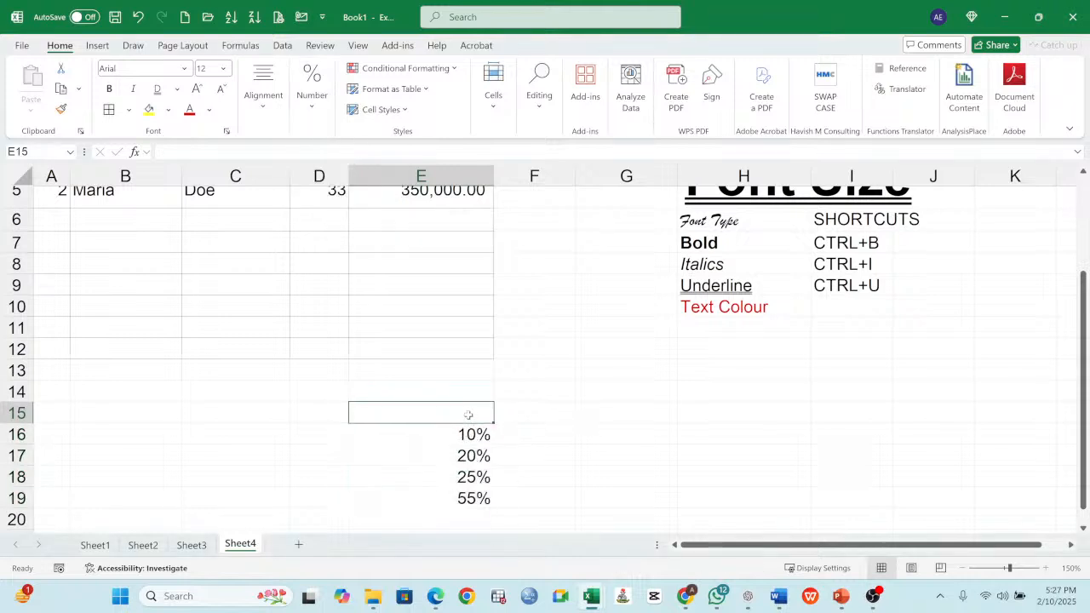
text(pER)
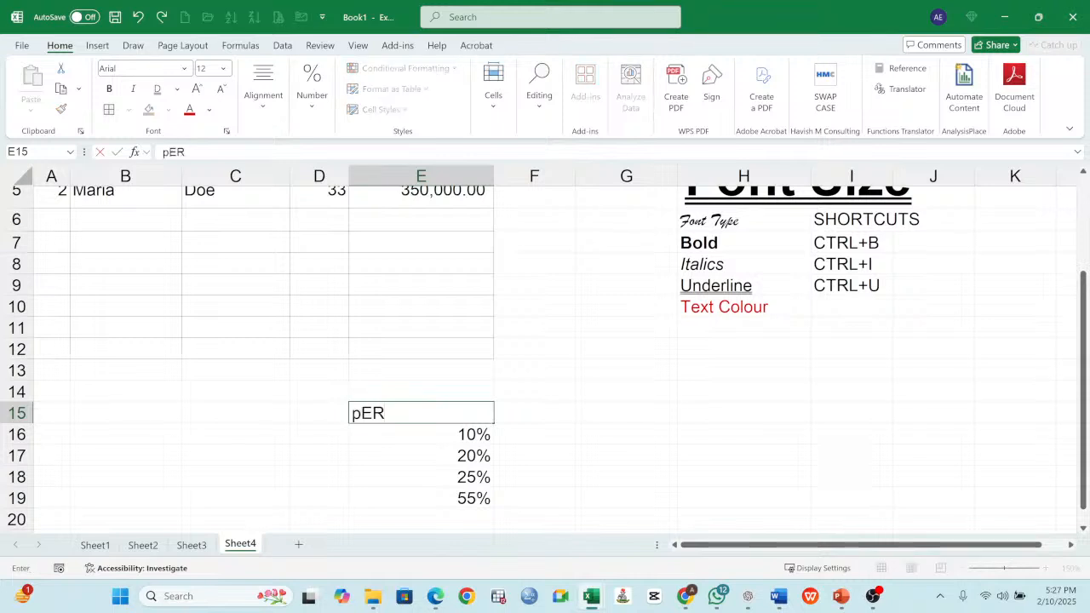
text(CENTAG)
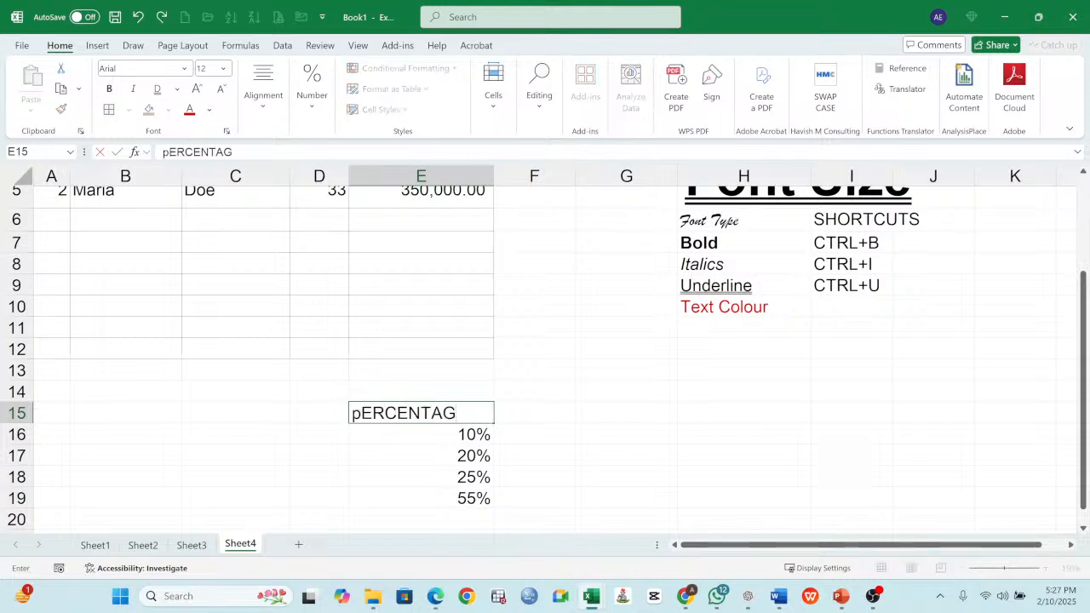
text(E)
key(Return)
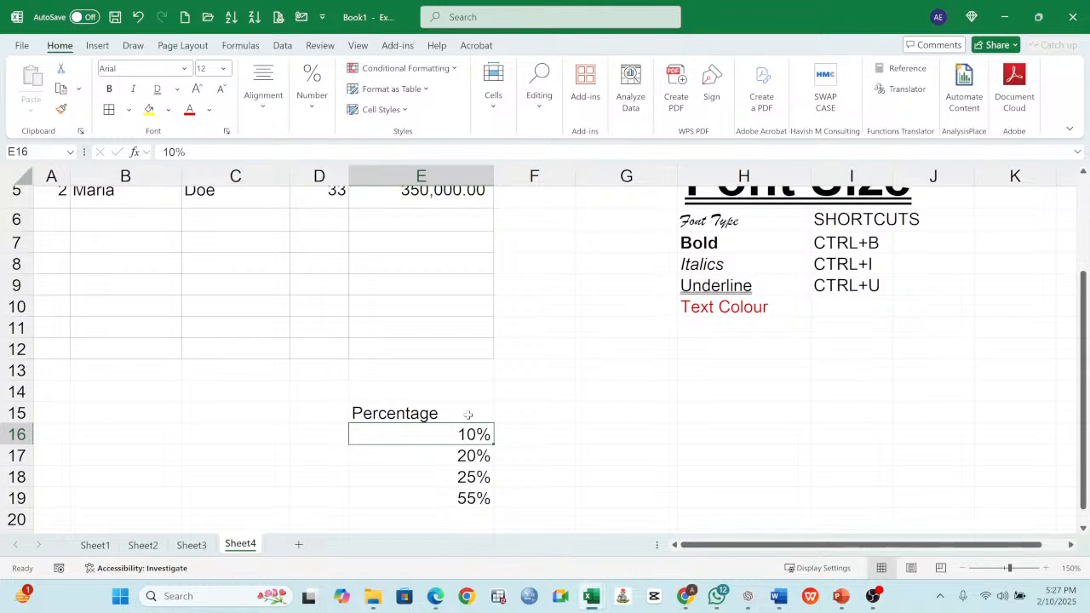
click(468, 414)
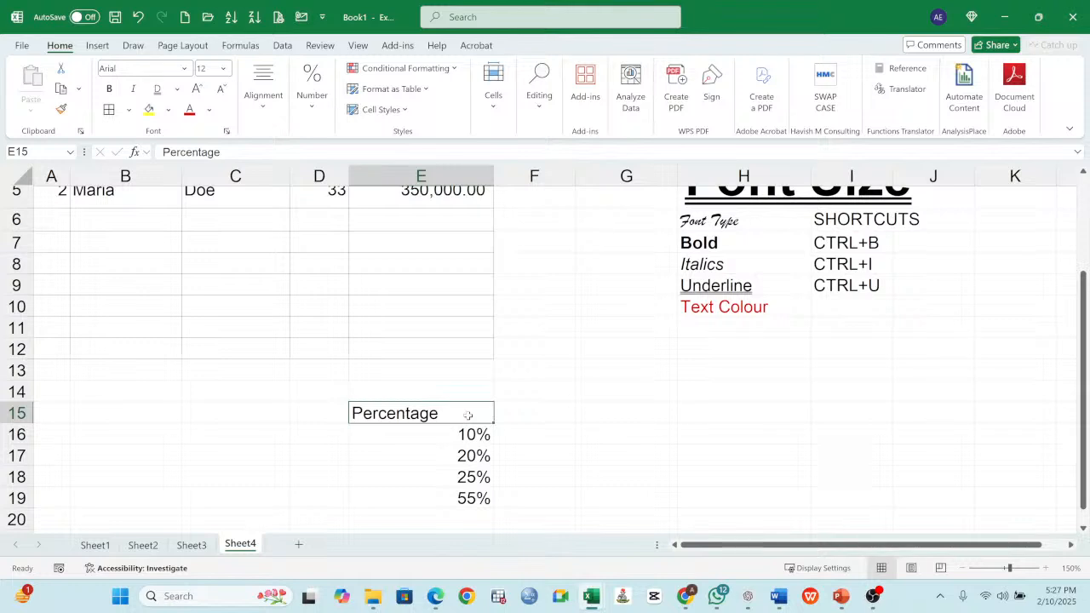
- Change the number format of the income values in E4 and E5 to General
scroll(516, 383, up, 2)
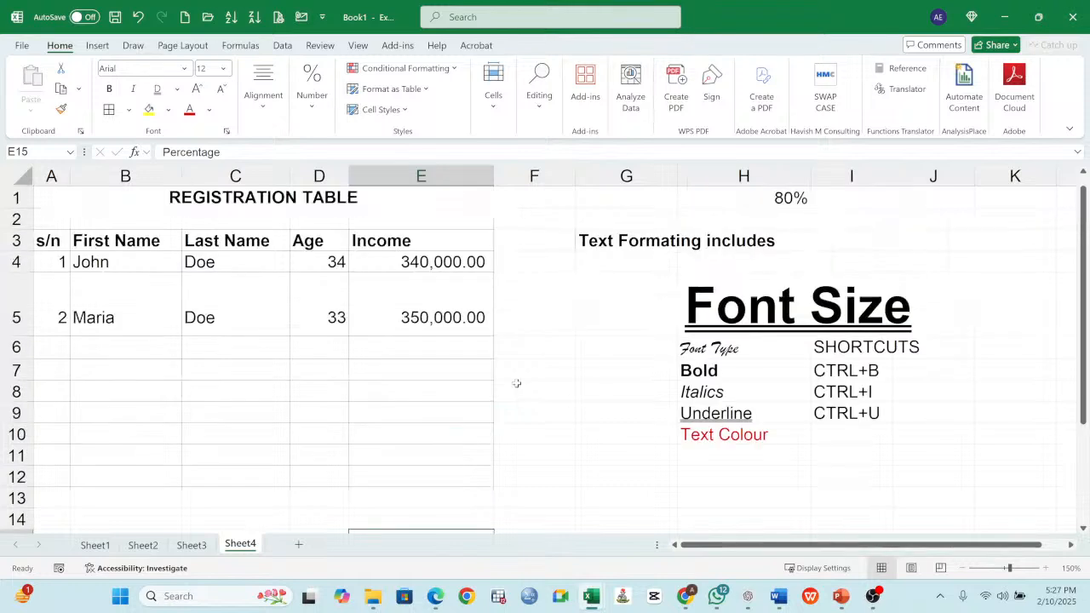
click(426, 263)
click(312, 102)
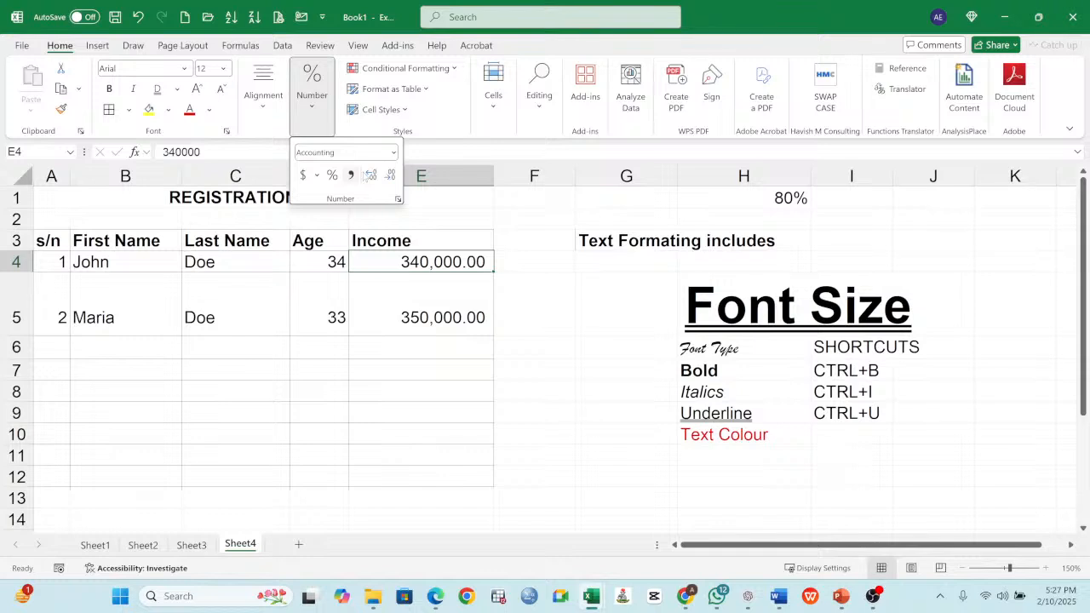
click(393, 152)
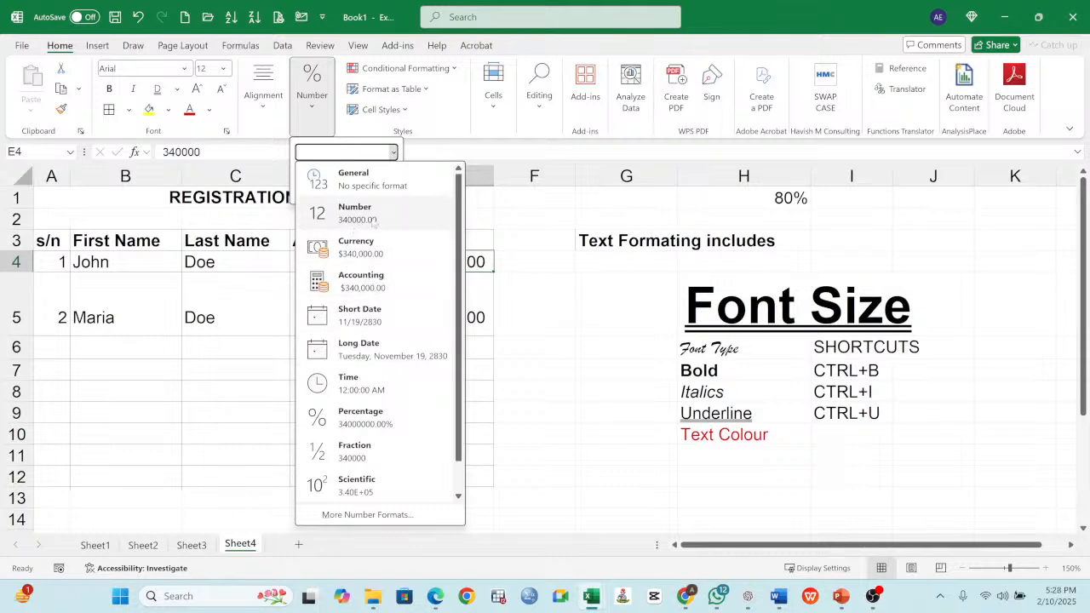
click(387, 181)
key(Down)
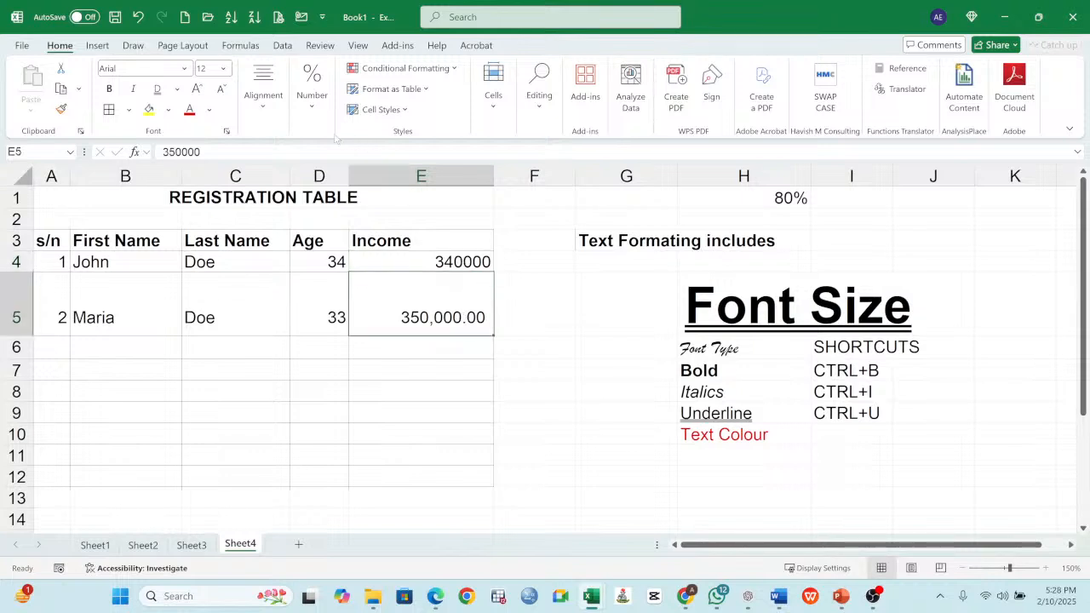
click(300, 111)
click(393, 152)
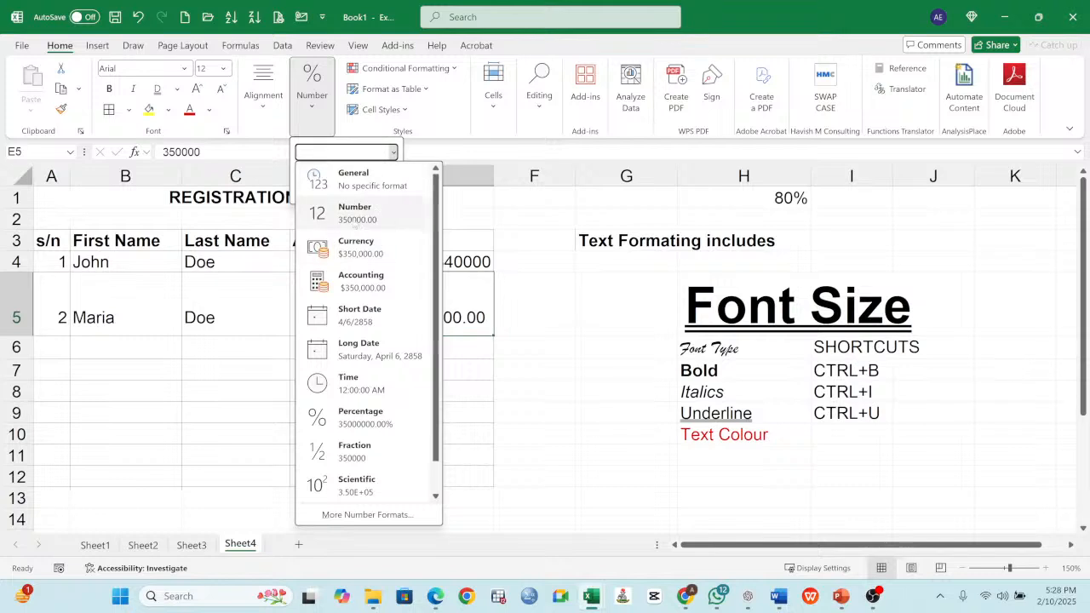
- Apply the Currency format to the income values in E4:E5, and replace it with the Accounting format
drag(447, 261, 475, 283)
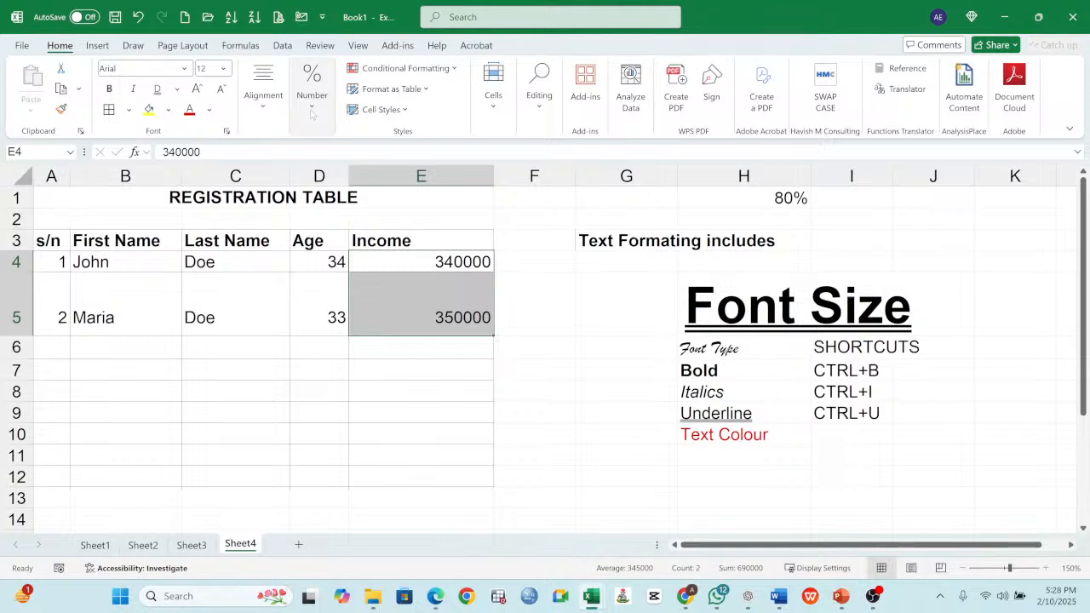
click(312, 103)
click(357, 247)
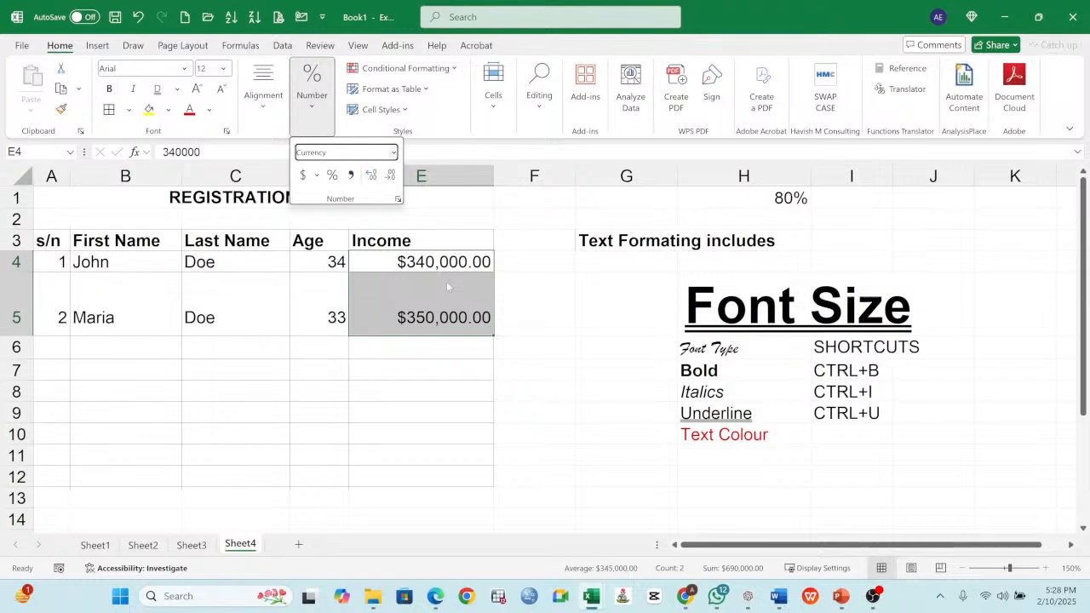
click(393, 152)
click(375, 281)
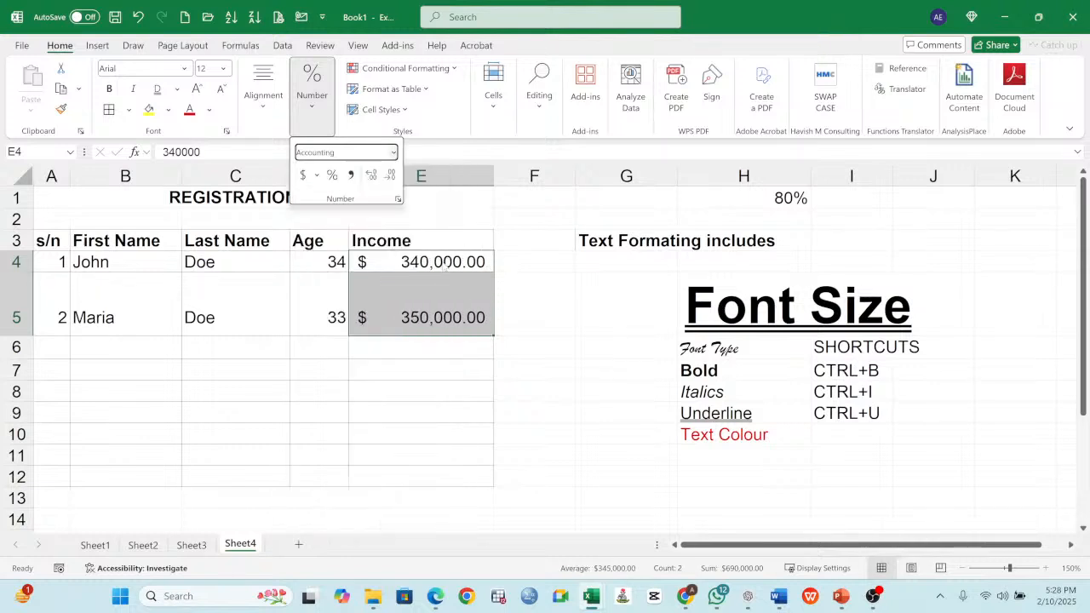
- Review the available number formats through to Text, for the income values and for empty cell G12, without applying any
click(392, 152)
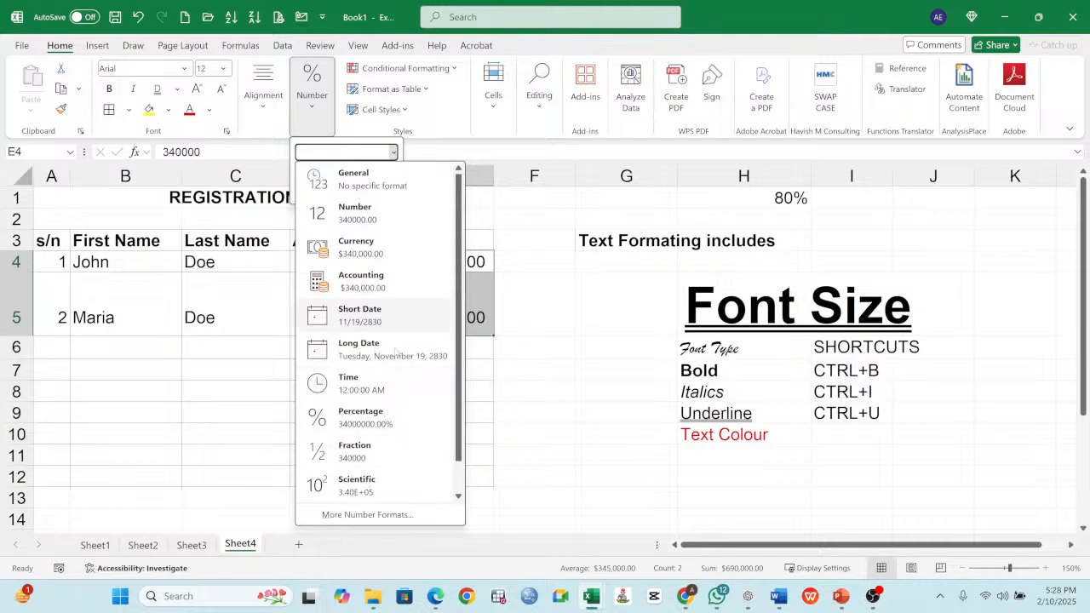
scroll(394, 349, down, 1)
click(610, 341)
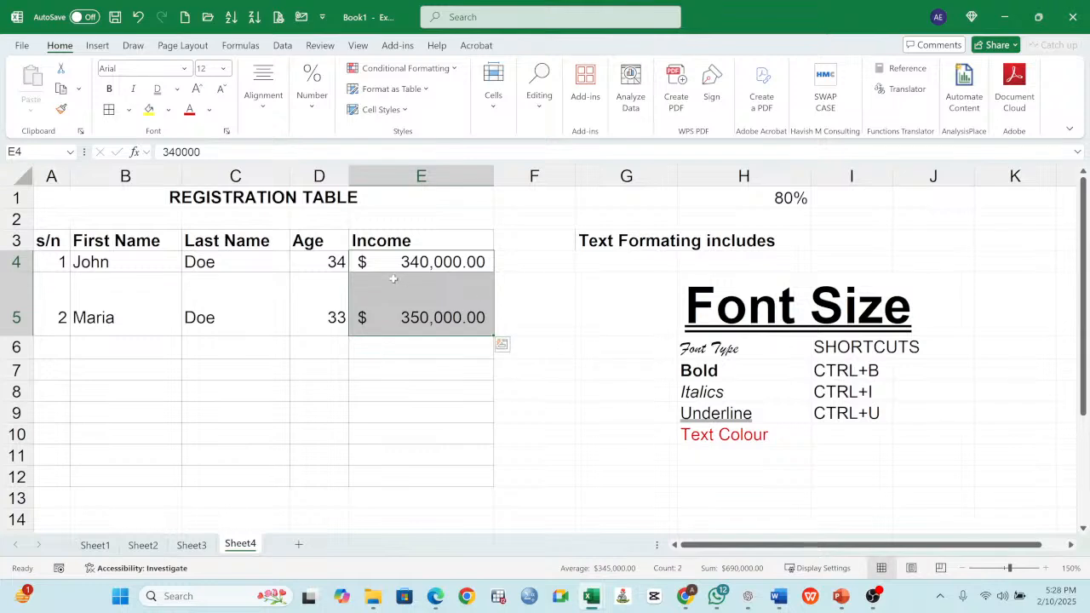
click(606, 470)
click(310, 102)
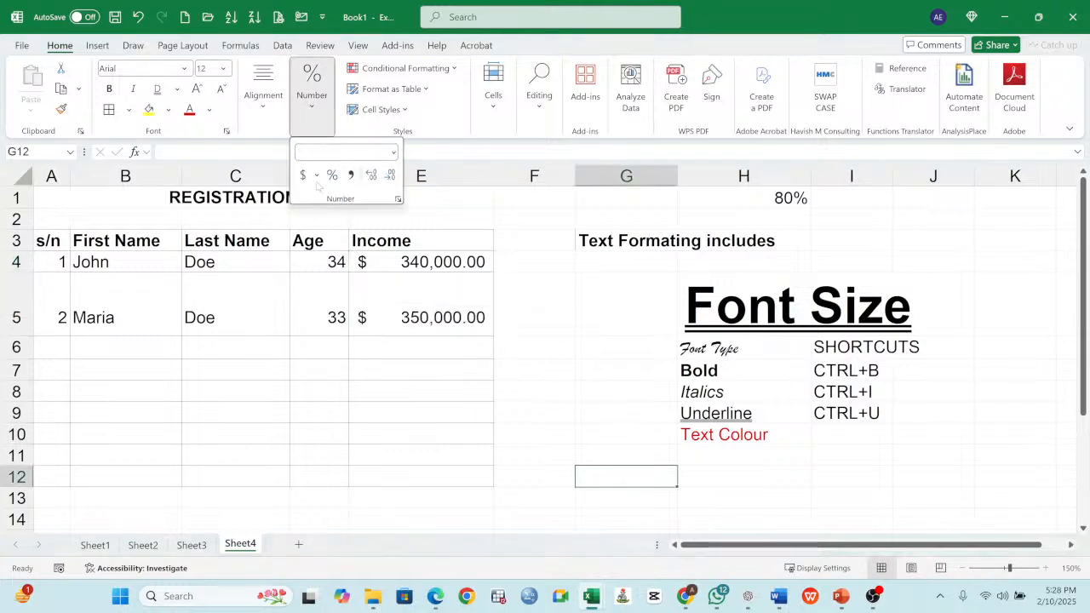
click(392, 152)
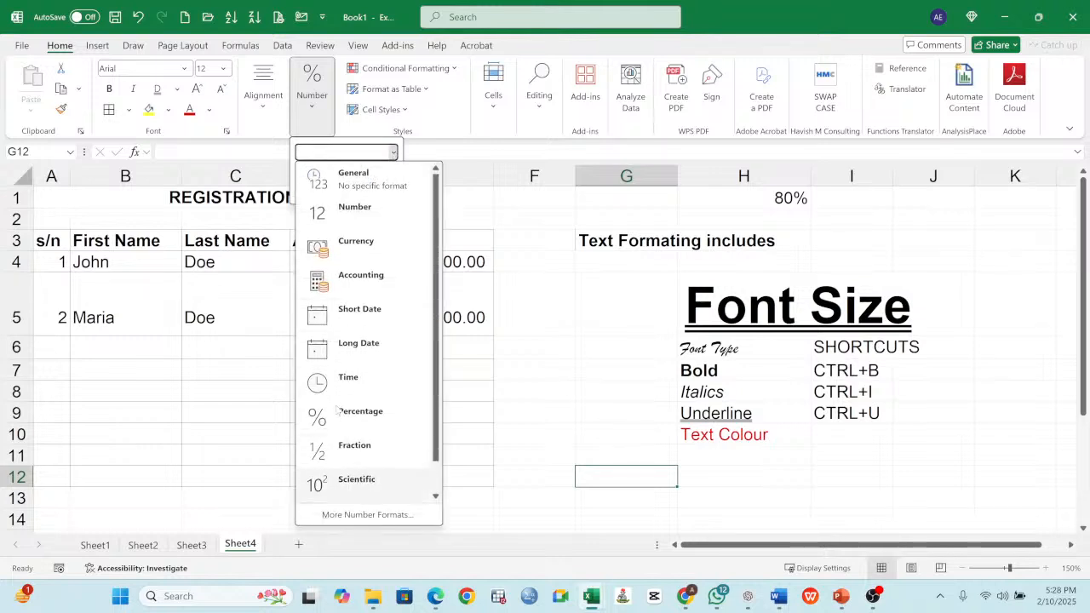
scroll(341, 426, down, 1)
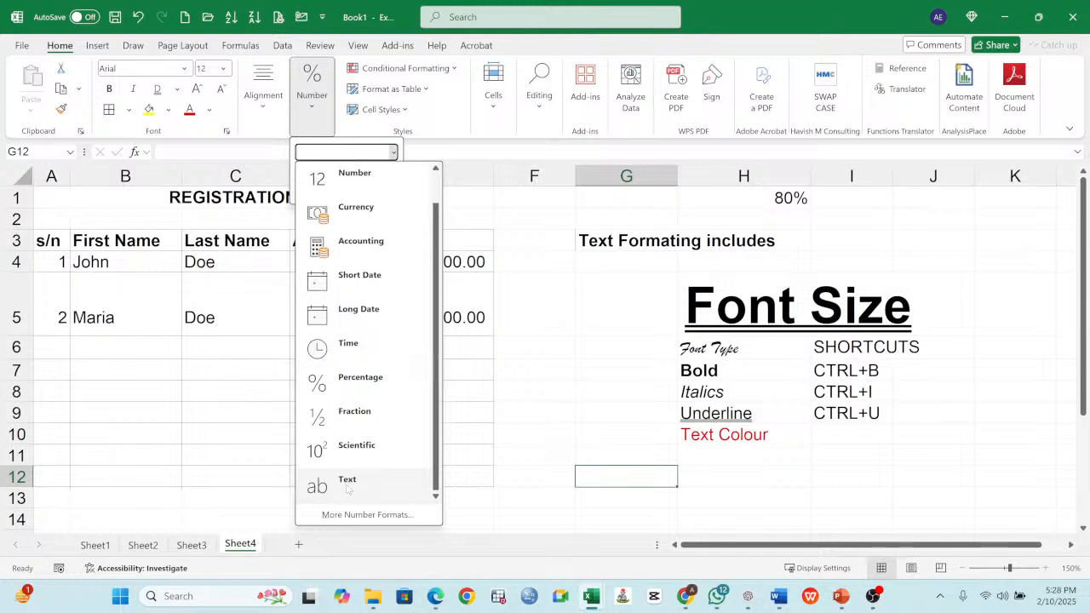
click(553, 357)
click(543, 349)
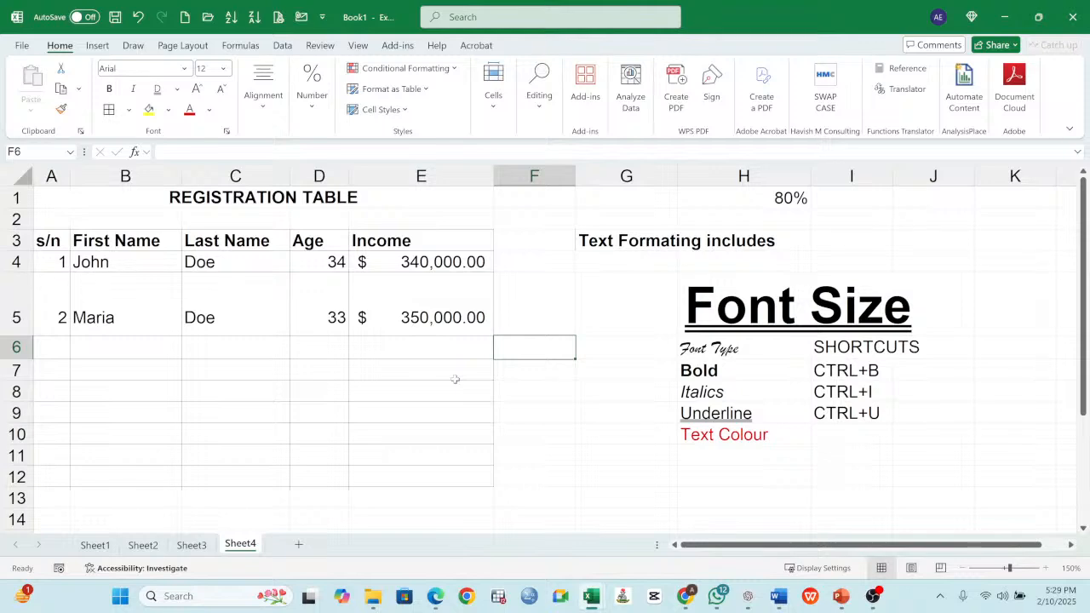
- On Sheet3, highlight the first three session topics in B4:C6 with yellow fill and widen column C to cover their text
click(191, 545)
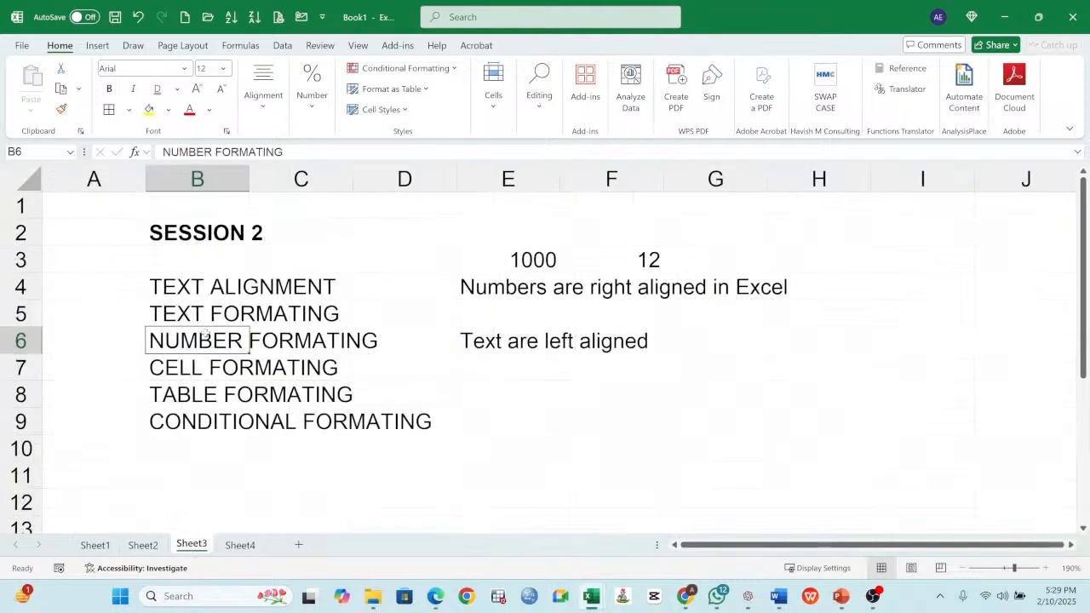
drag(182, 286, 281, 341)
click(149, 110)
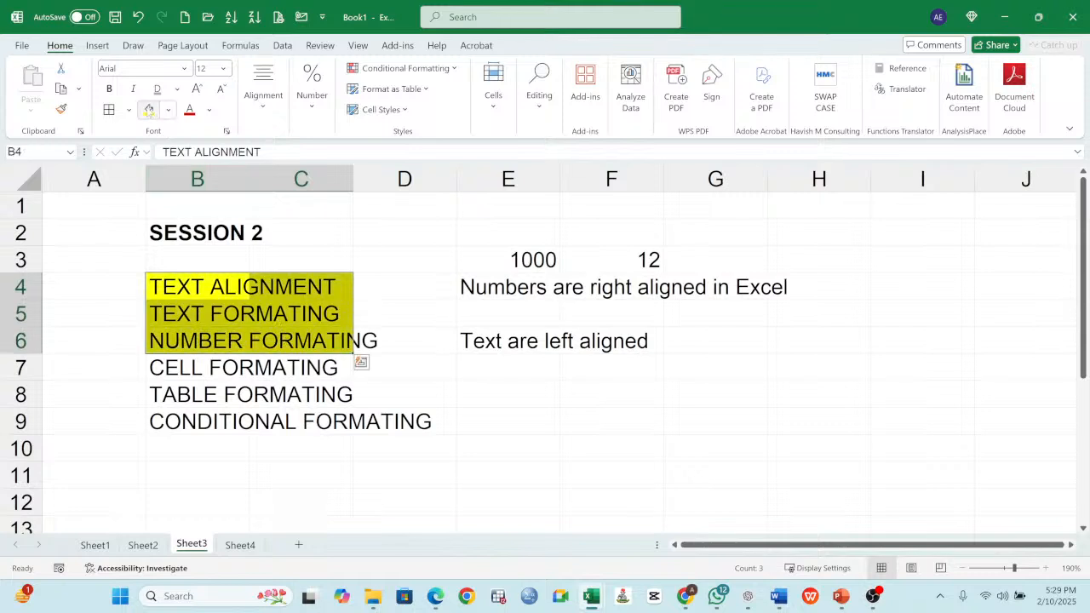
drag(353, 179, 437, 206)
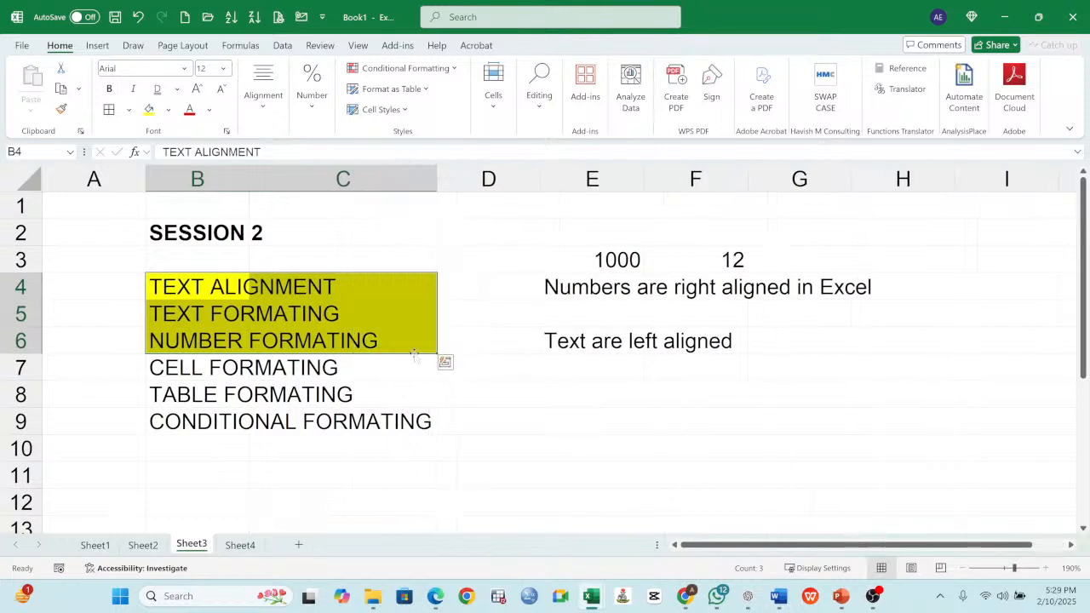
click(282, 358)
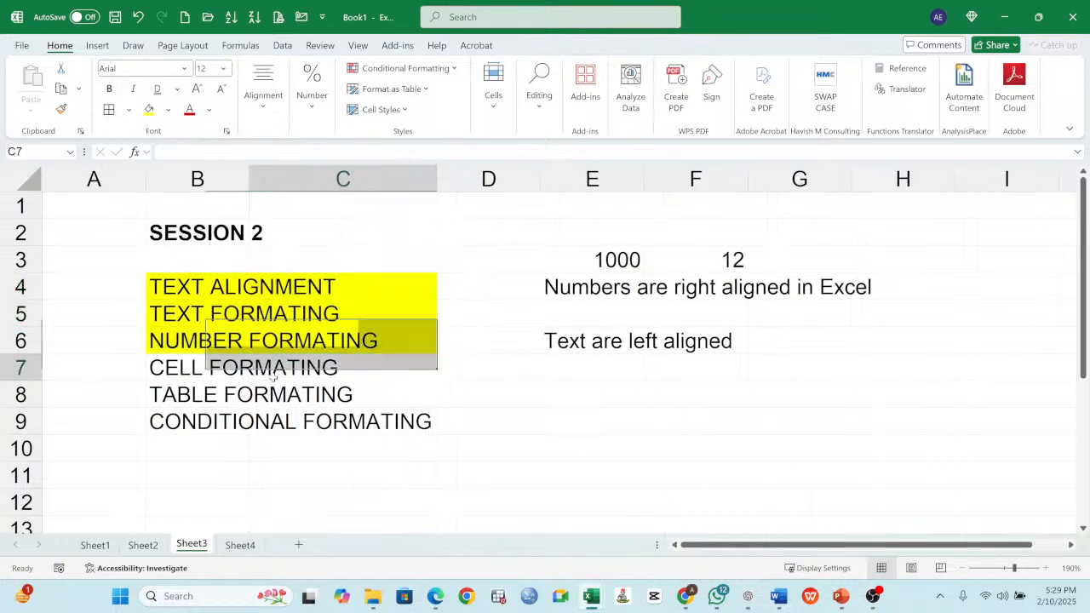
- Give cell E3, containing 1000, a yellow fill and red font colour
click(223, 290)
click(635, 258)
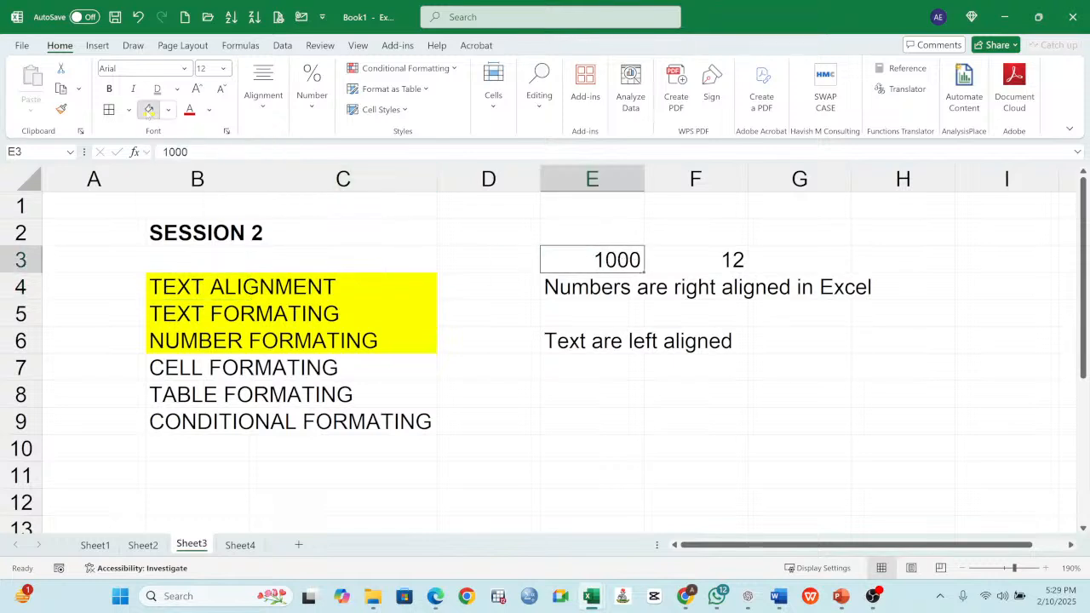
click(149, 109)
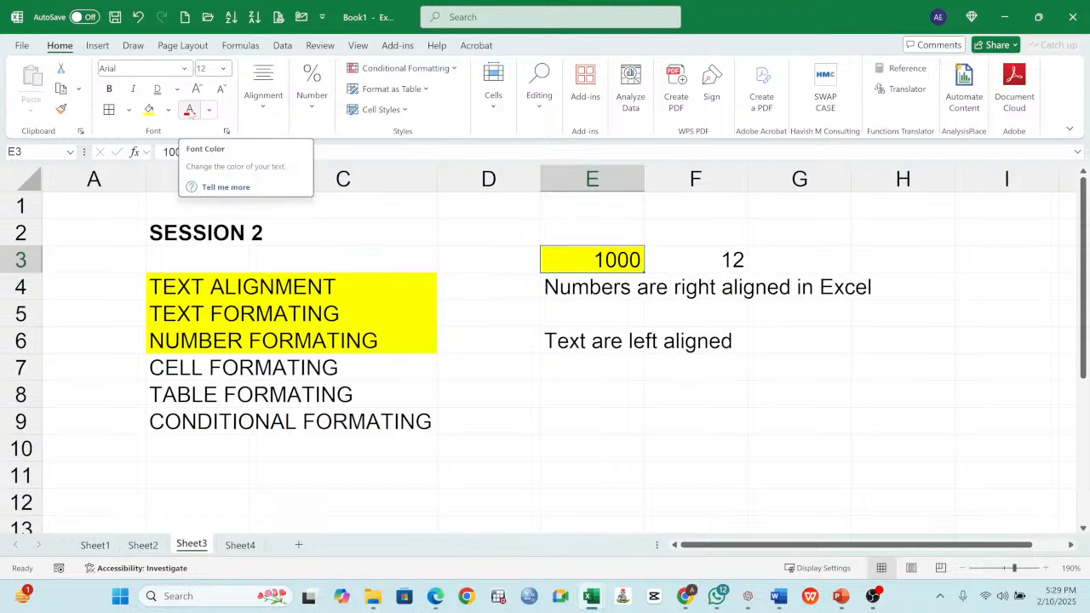
click(189, 110)
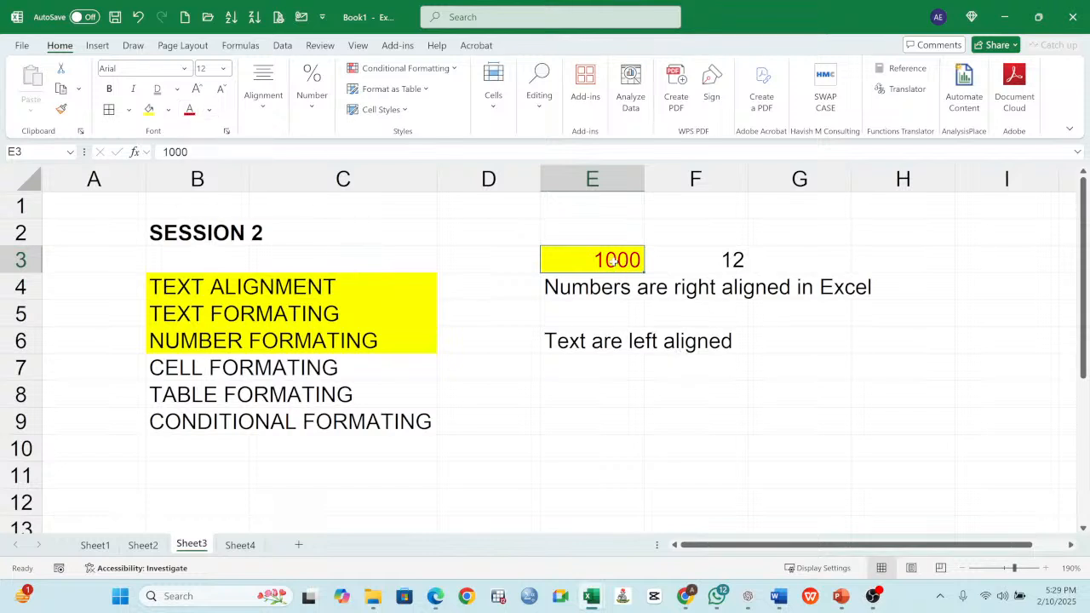
- Widen column B until the longest topic, CONDITIONAL FORMATING, fits inside it
click(294, 286)
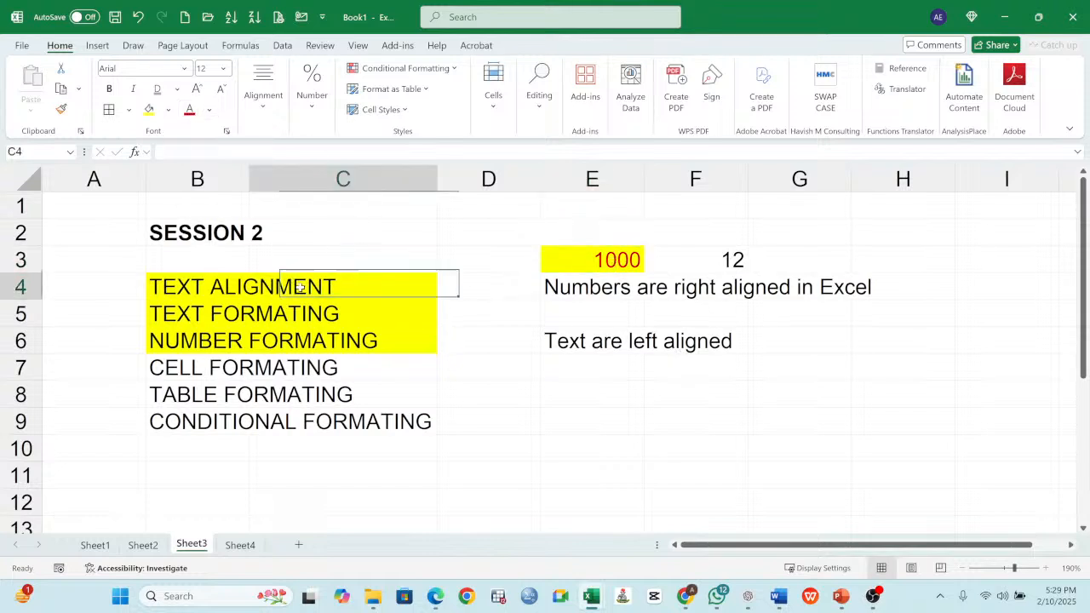
click(187, 290)
drag(246, 177, 438, 219)
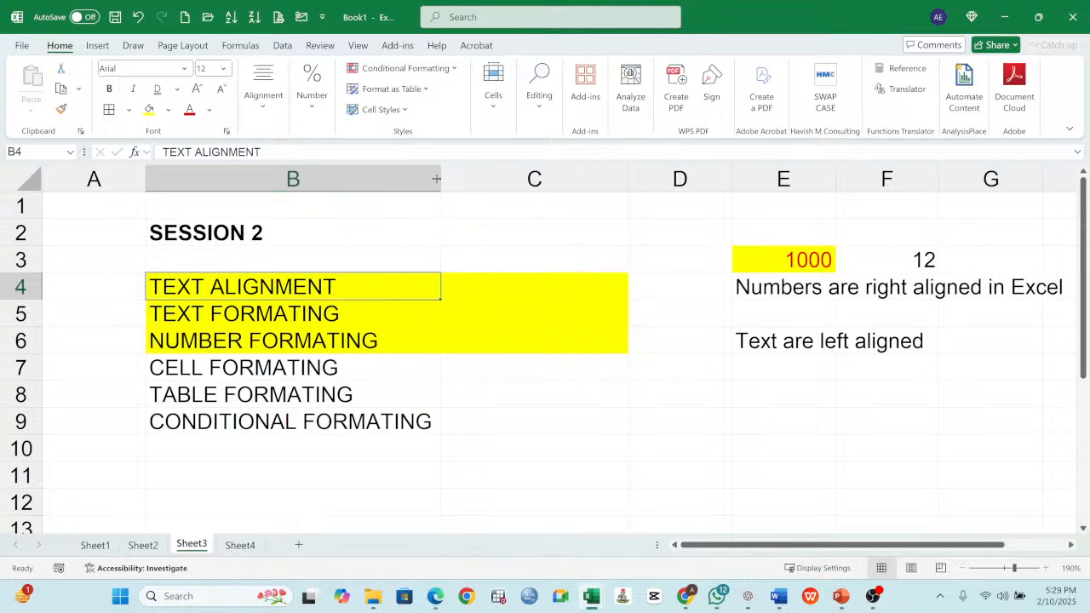
- Narrow column B slightly and delete the empty highlighted column C beside the session topics
mouse_move(440, 178)
mouse_down()
mouse_move(402, 182)
mouse_move(439, 189)
mouse_up()
click(572, 178)
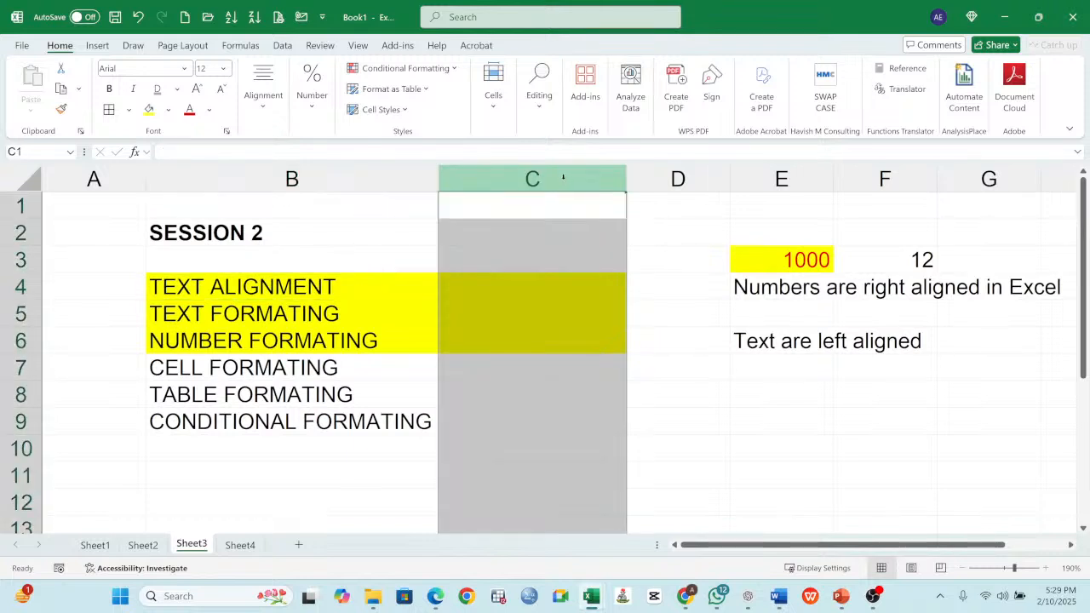
right_click(563, 178)
click(613, 364)
click(474, 296)
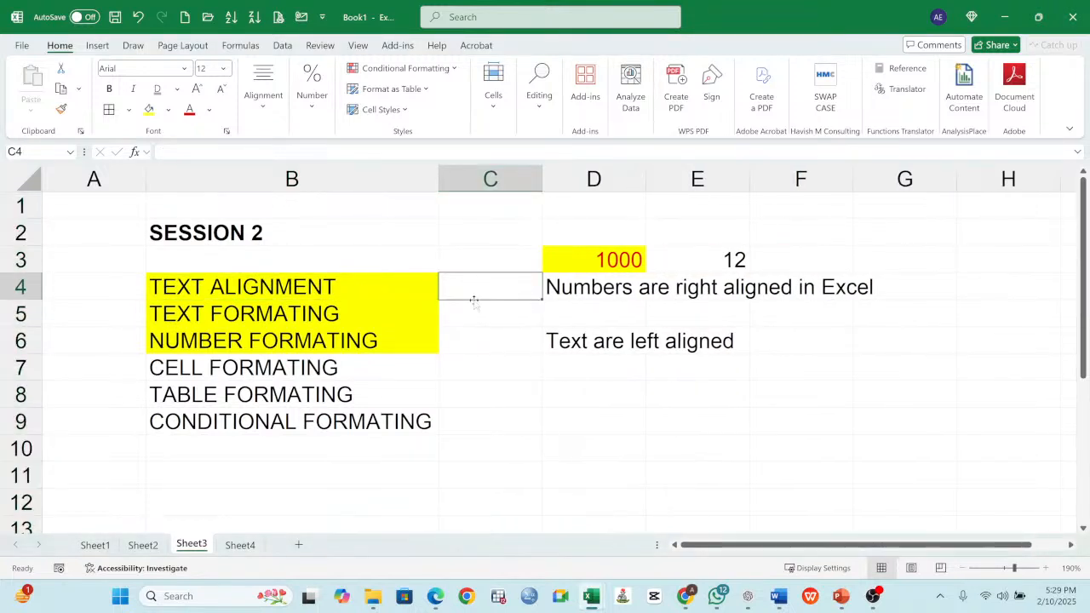
- Examine the cell formatting options for row height, column width, visibility and protection with D3 selected, without applying any
click(576, 255)
click(493, 109)
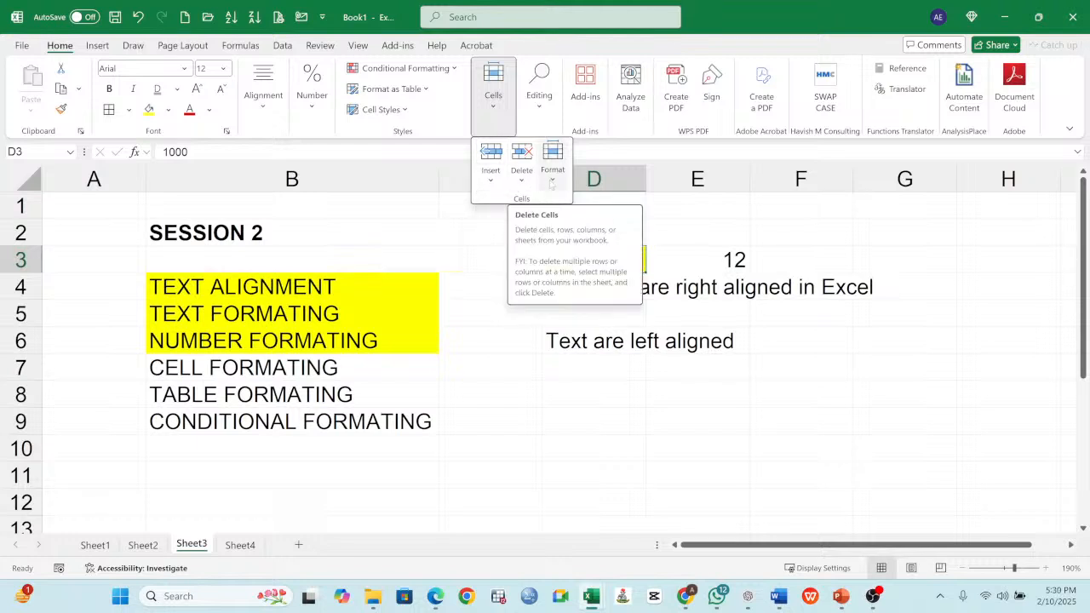
click(553, 183)
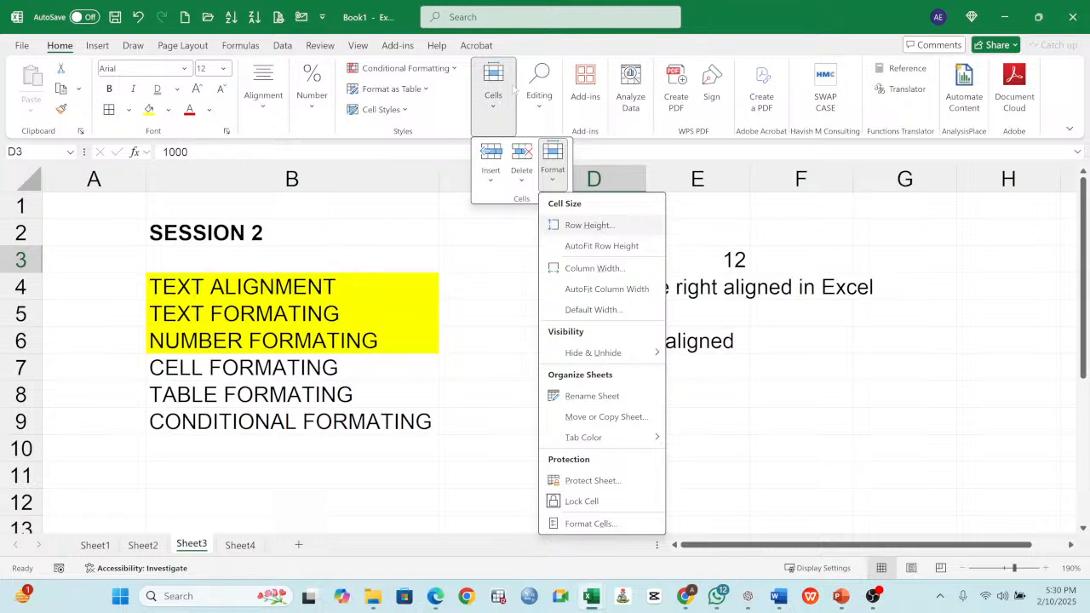
click(56, 53)
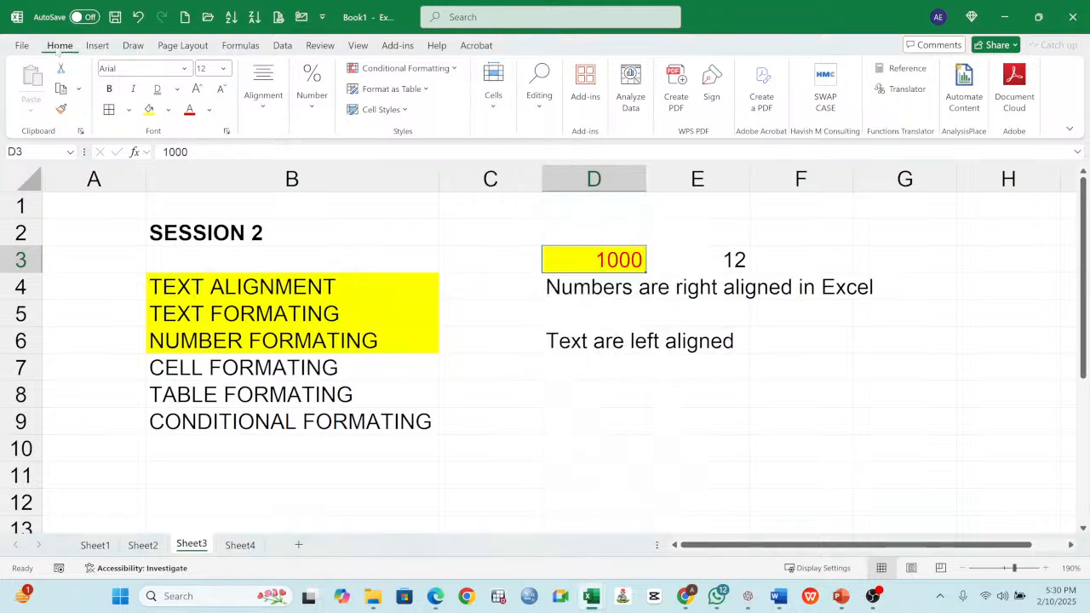
click(494, 106)
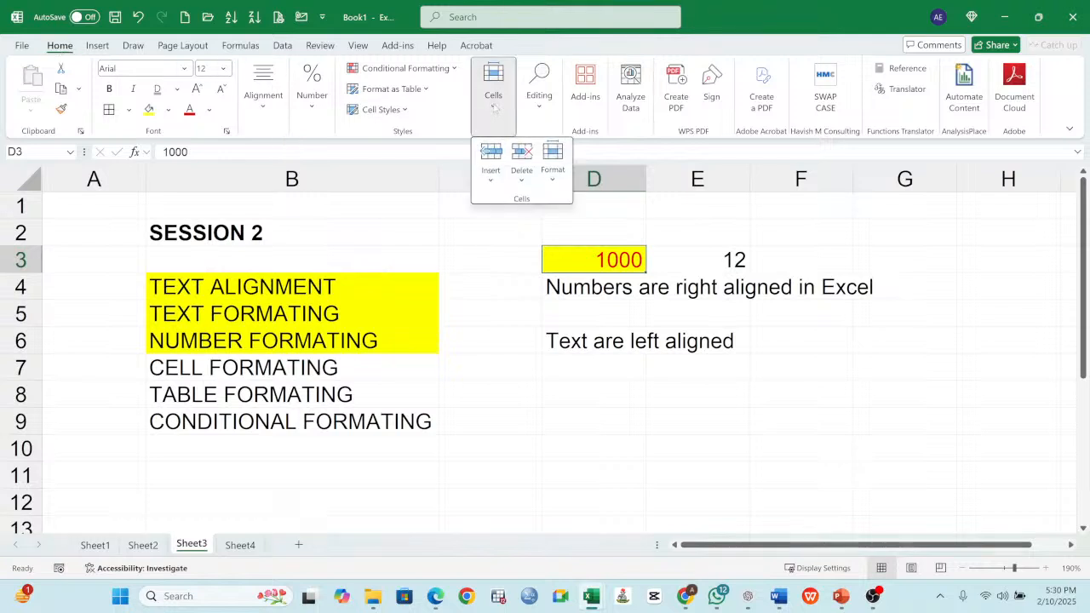
click(553, 169)
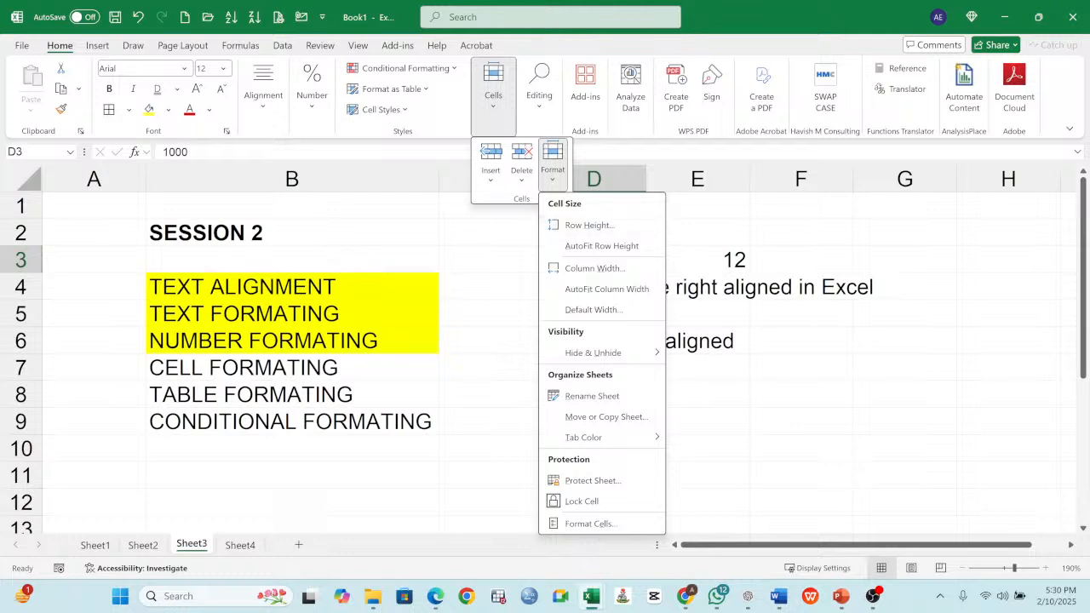
click(503, 295)
click(503, 294)
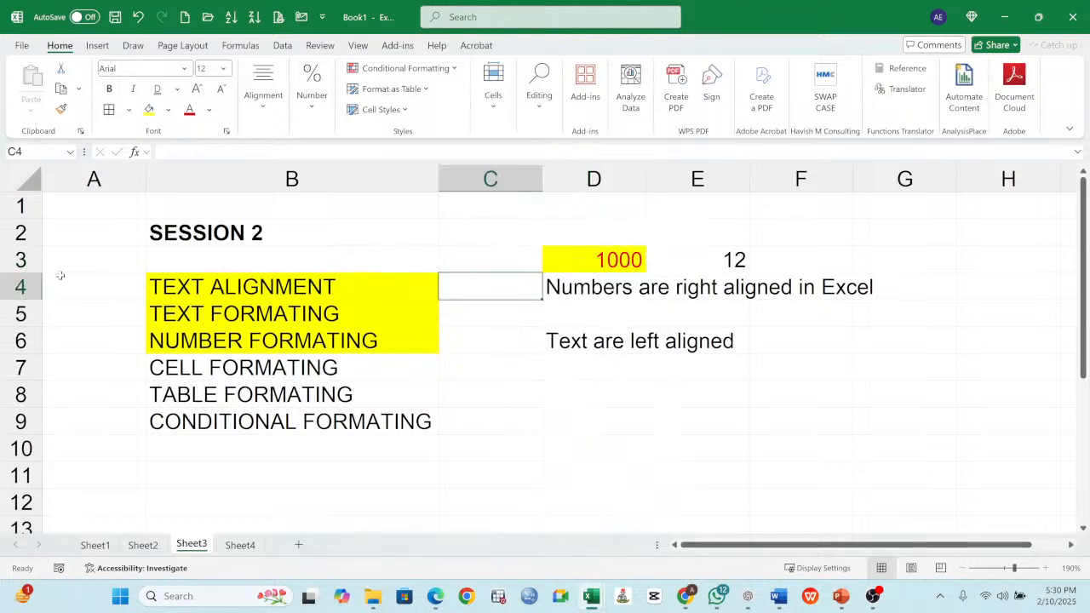
- Select rows 1 to 10 and increase their height uniformly
click(27, 207)
click(21, 234)
click(21, 260)
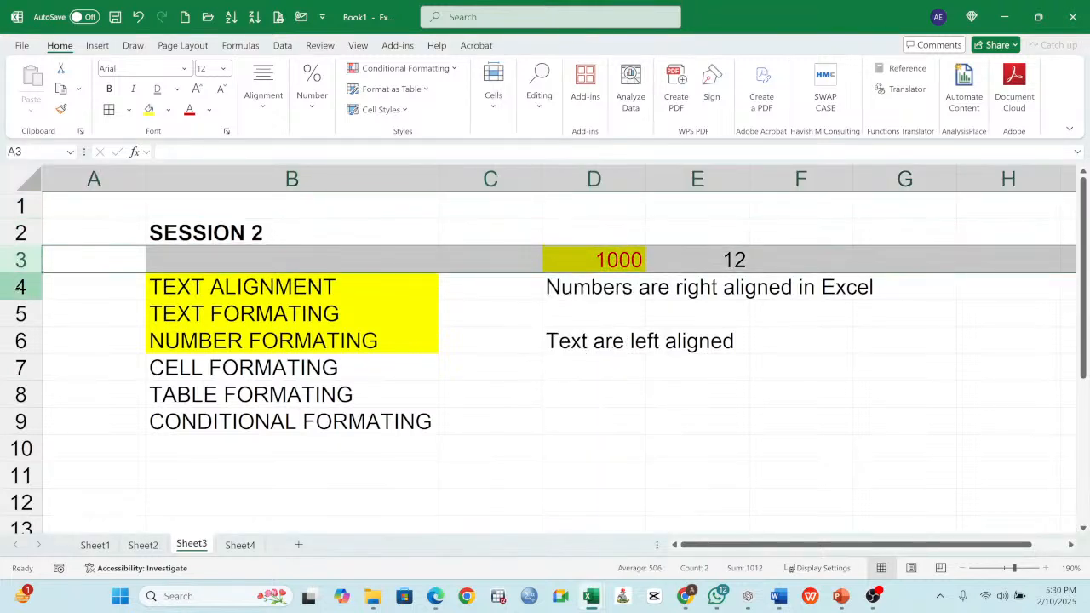
click(21, 286)
drag(21, 206, 21, 449)
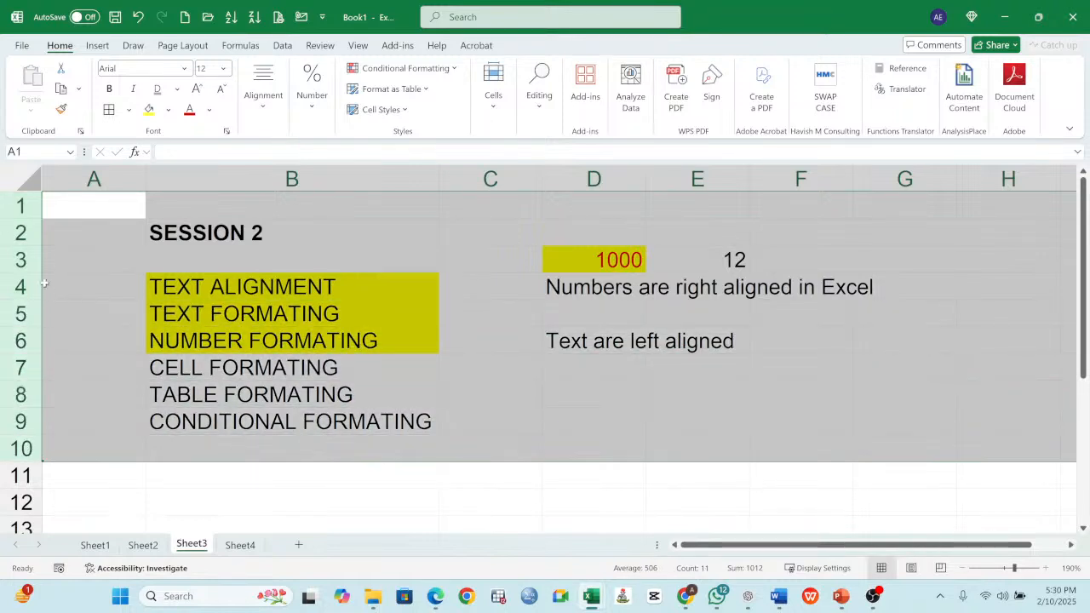
drag(23, 247, 29, 220)
click(312, 268)
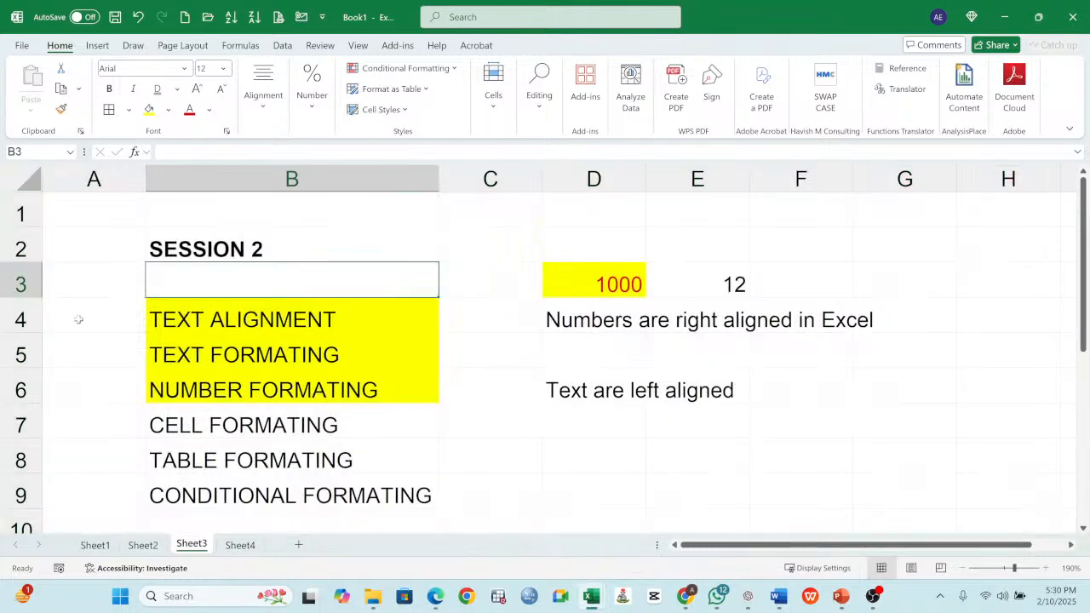
- Make row 2 several times taller and narrow column B to just past the NUMBER FORMATING text
drag(31, 261, 39, 396)
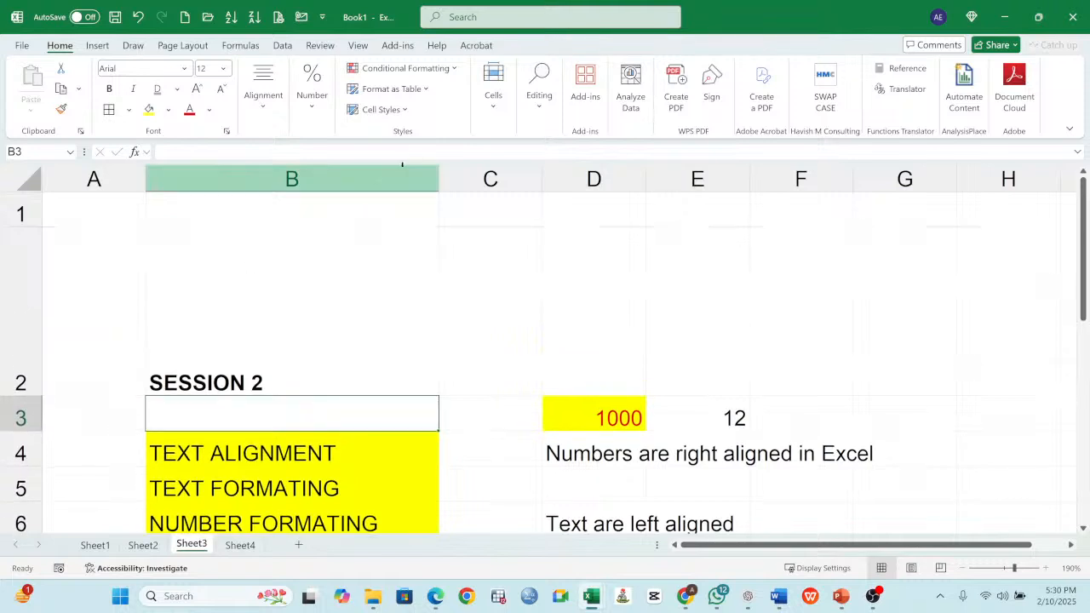
drag(440, 175, 397, 175)
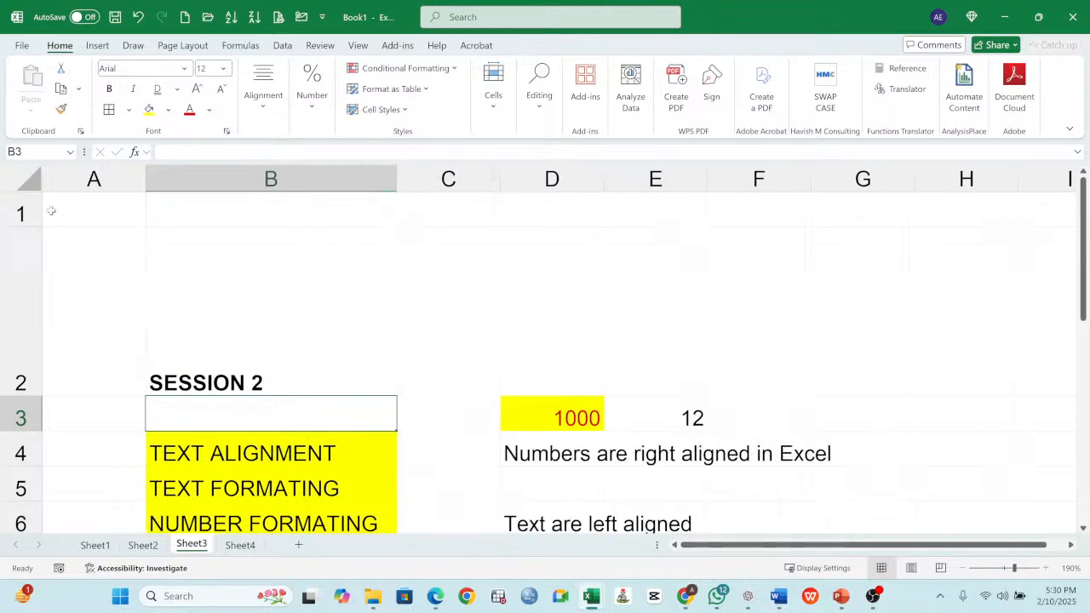
- Reduce row 2 to the height of its neighbouring rows and widen column D until "Numbers are right aligned in Excel" fits
drag(42, 366, 42, 262)
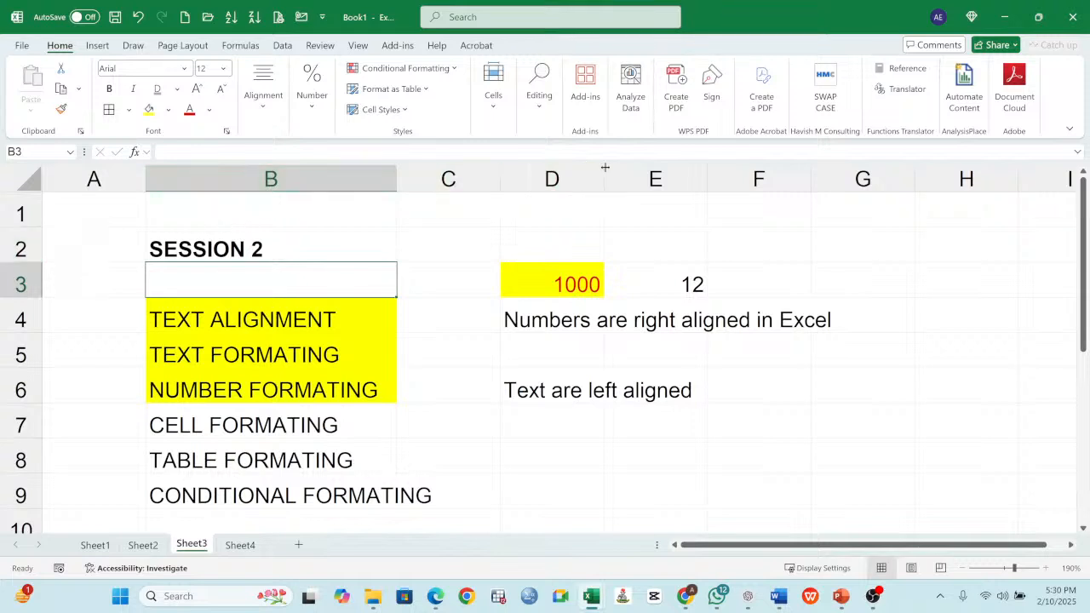
drag(604, 173, 843, 195)
click(765, 320)
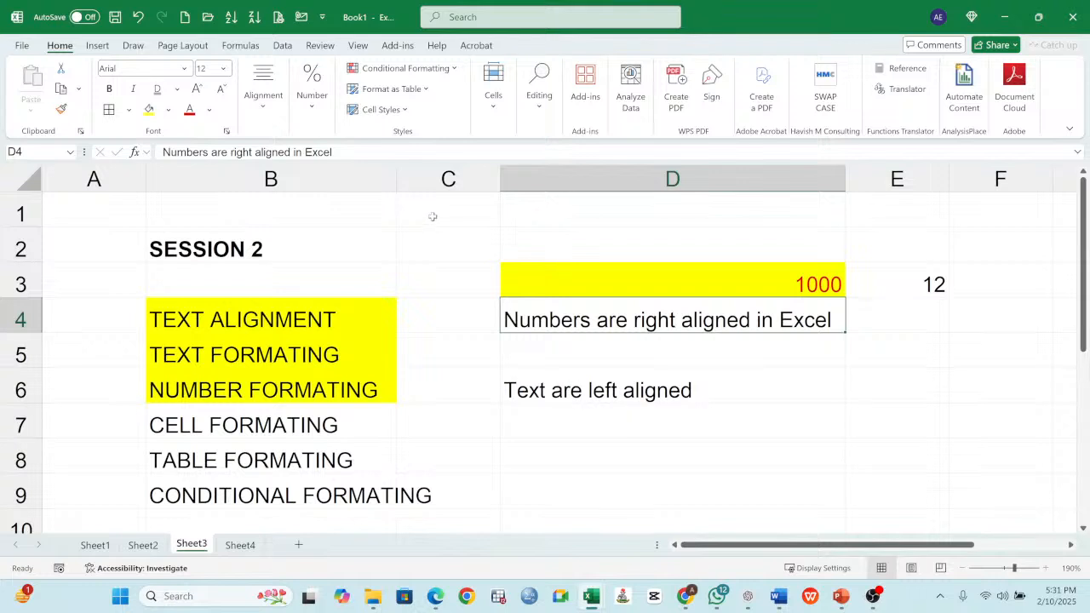
- Open the row height and column width formatting options for cell D4
click(492, 98)
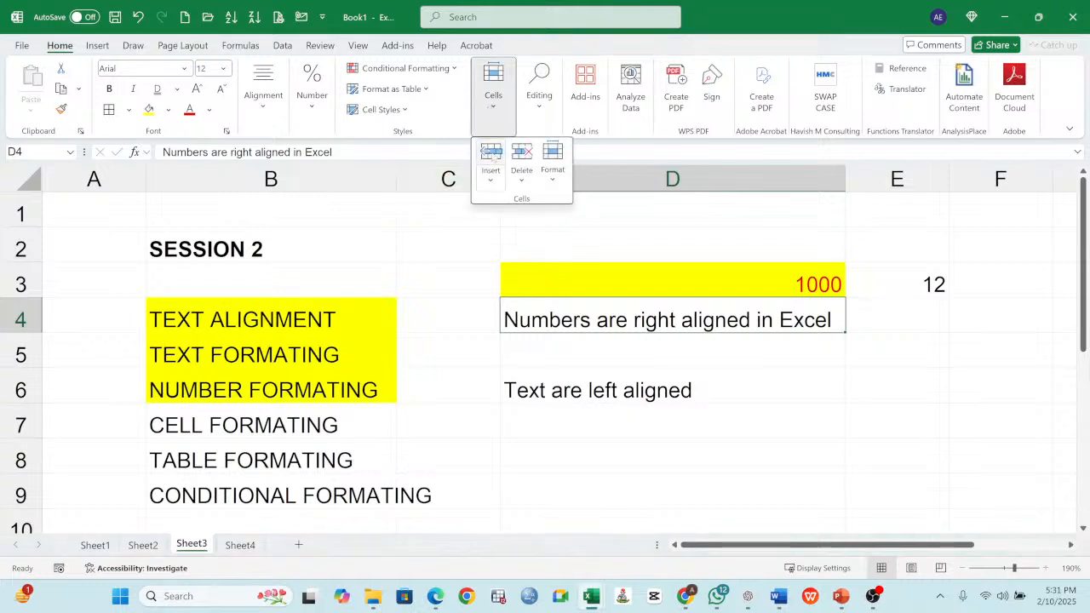
click(553, 161)
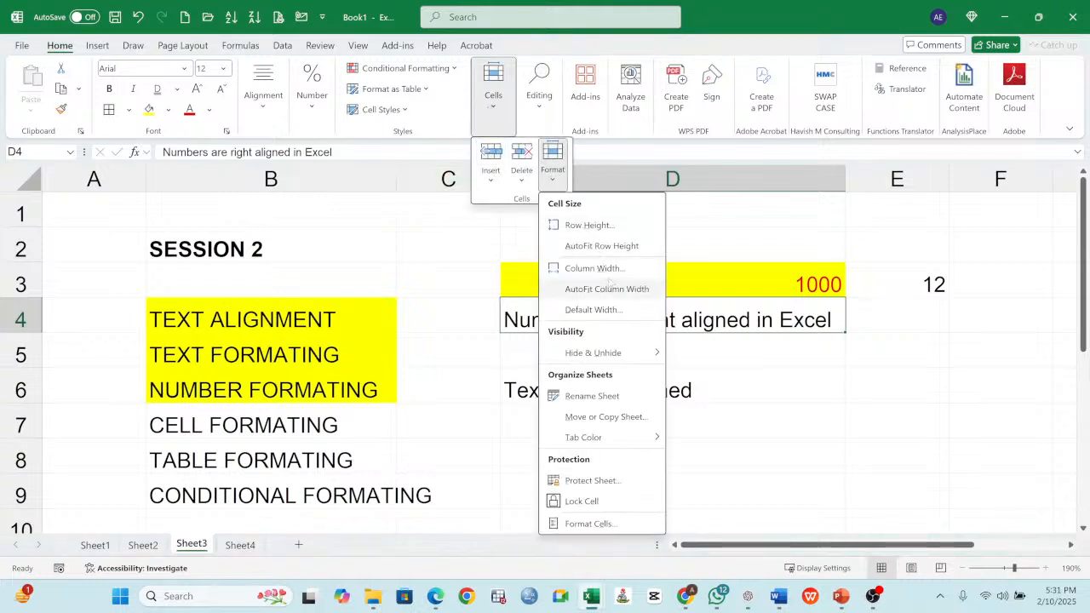
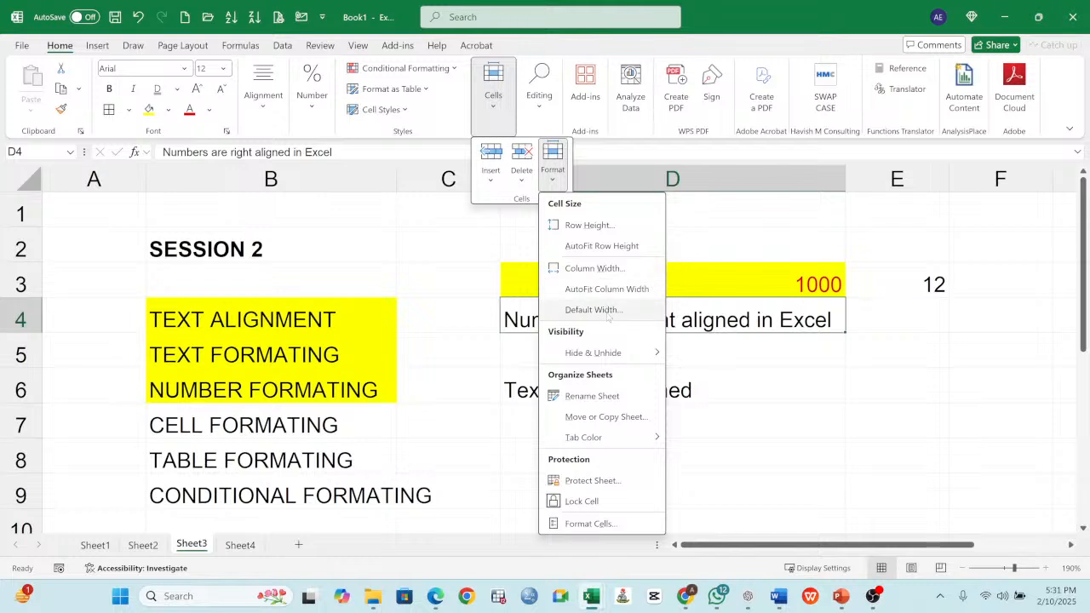
- Check the default column width setting with column B selected and accept it as it is
click(314, 175)
click(315, 175)
right_click(315, 175)
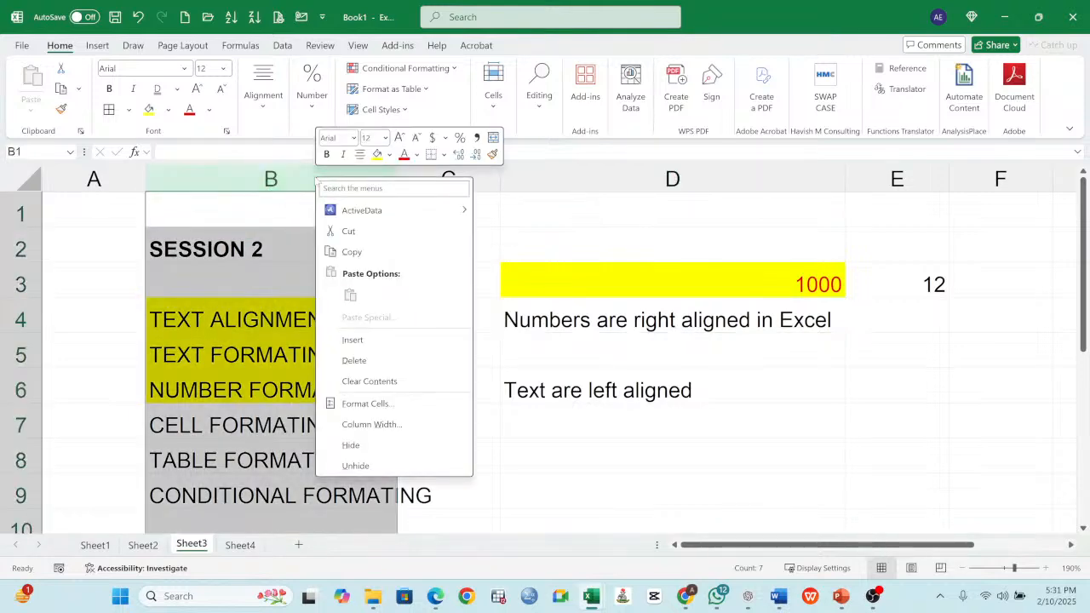
click(493, 94)
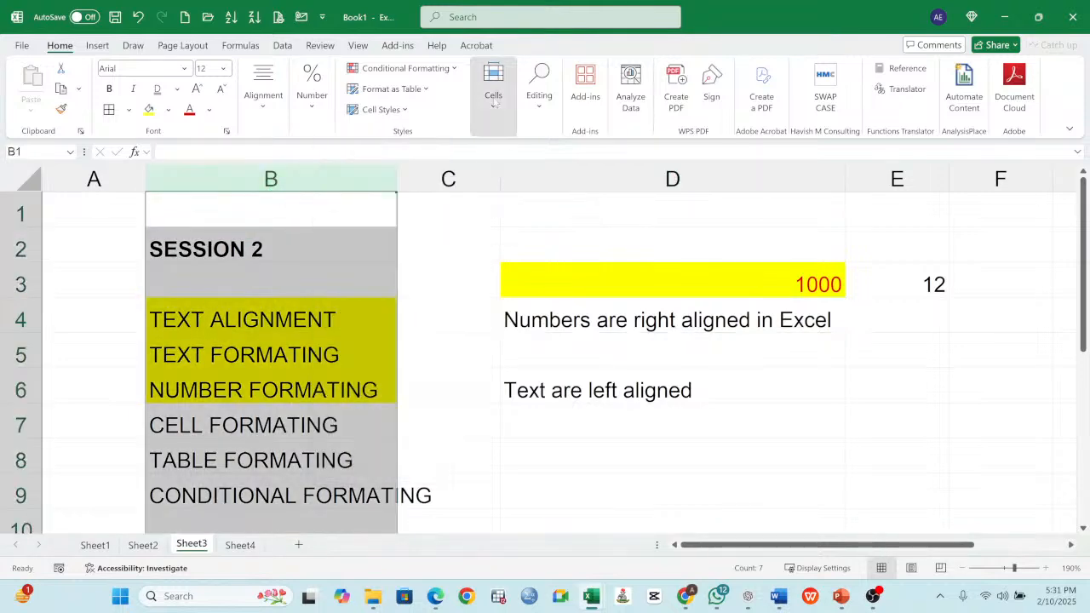
click(493, 94)
click(552, 174)
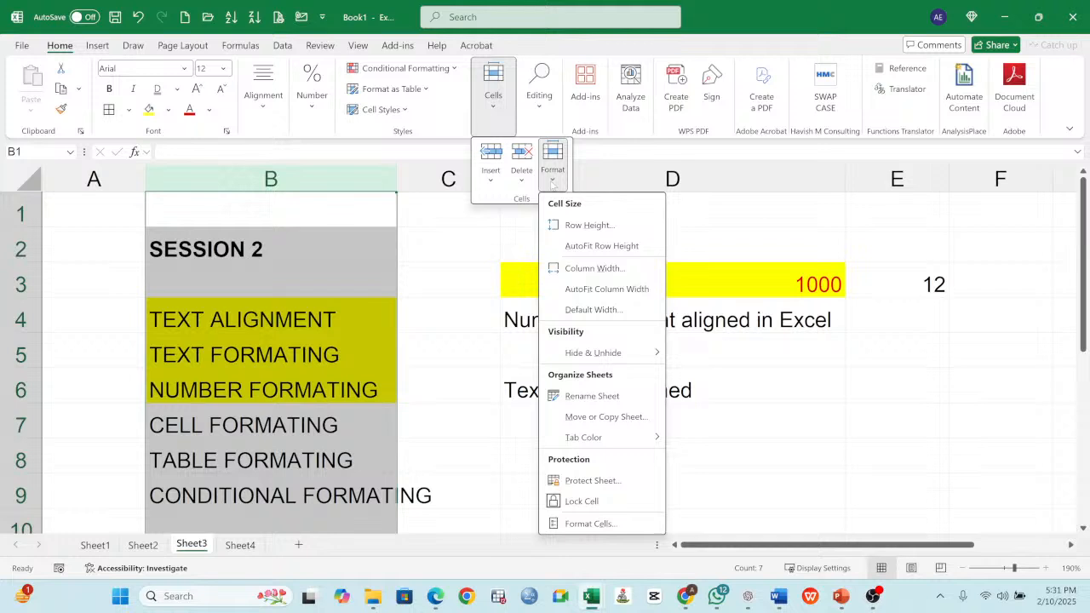
click(593, 309)
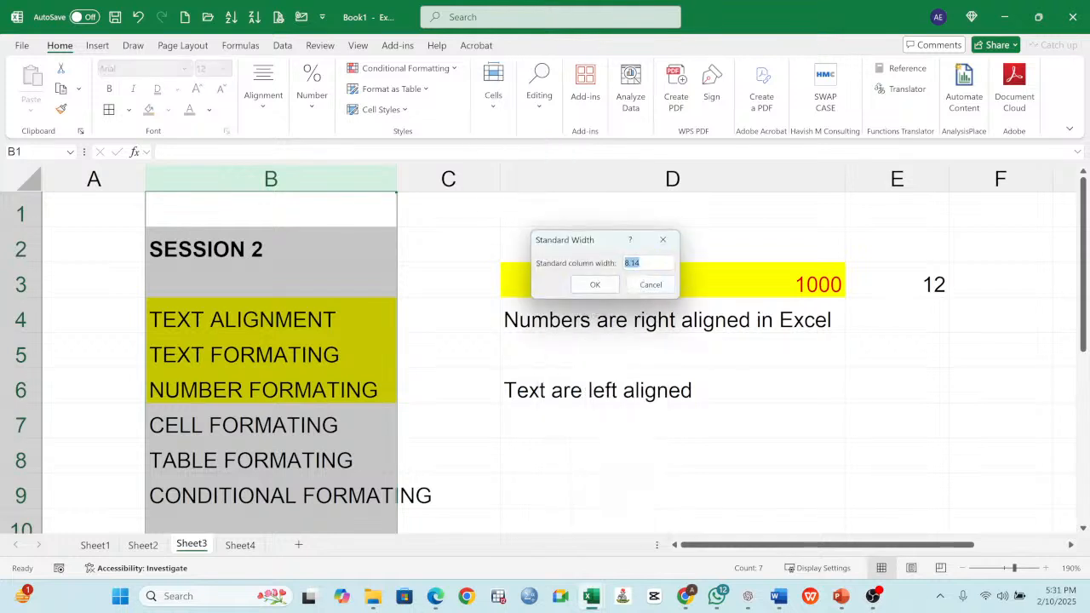
click(595, 284)
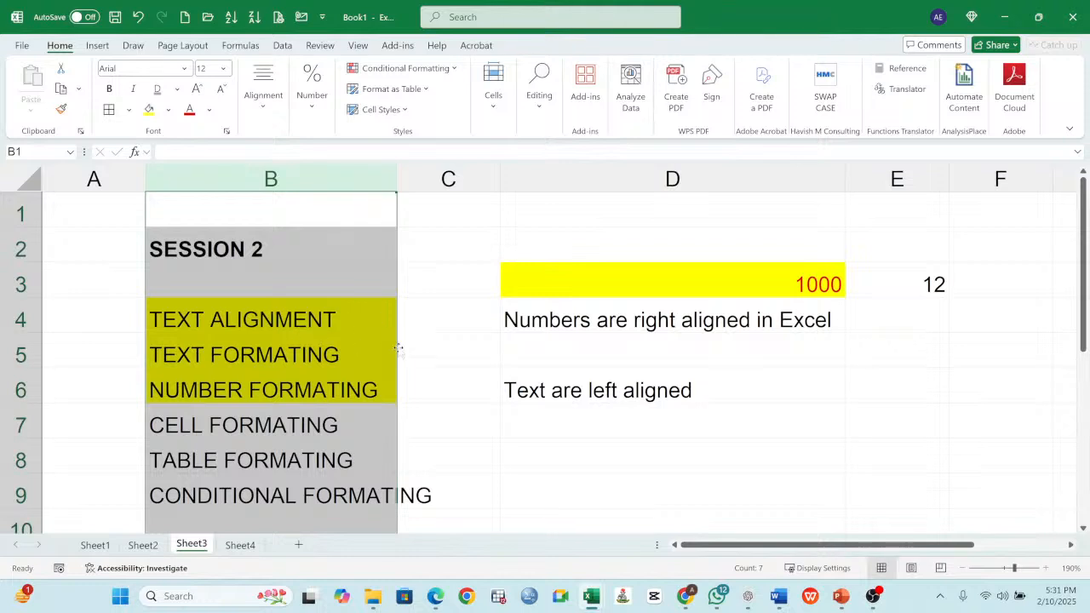
- Check the column width setting of column A without changing it
click(320, 341)
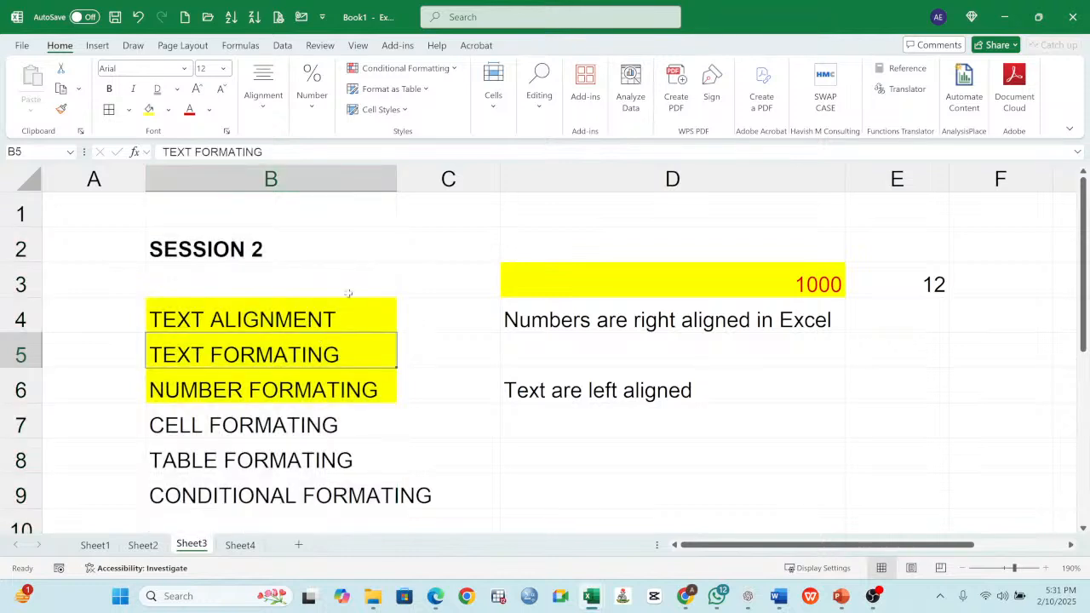
click(314, 205)
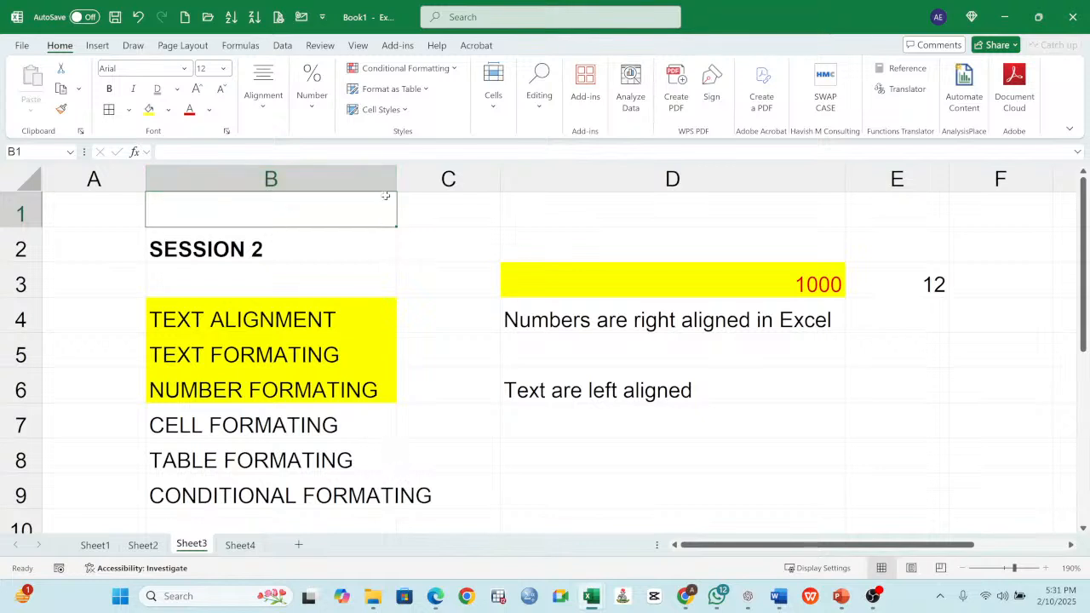
click(334, 178)
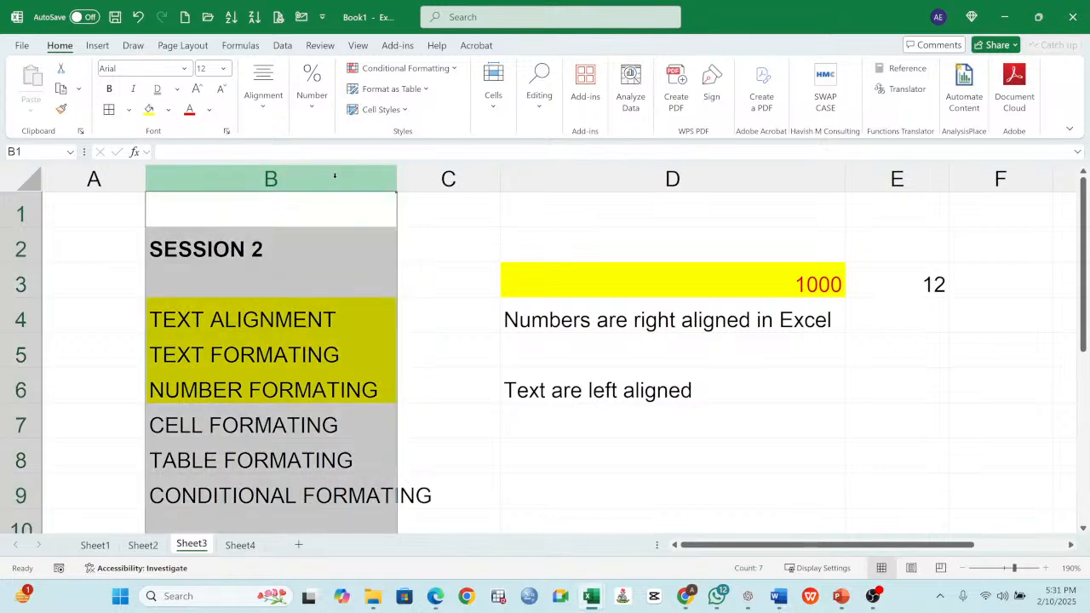
click(114, 178)
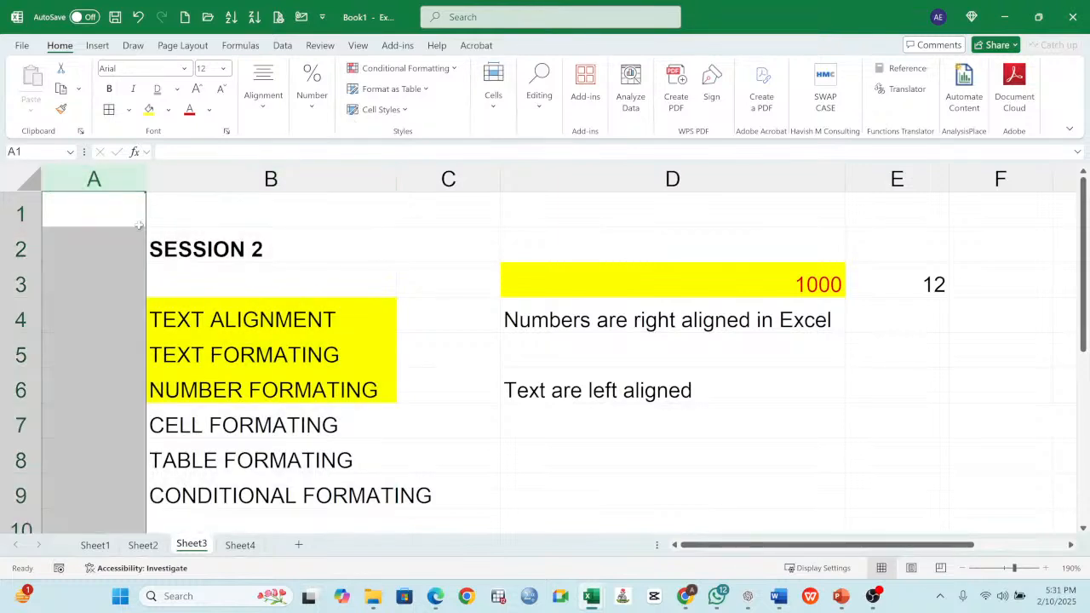
right_click(95, 181)
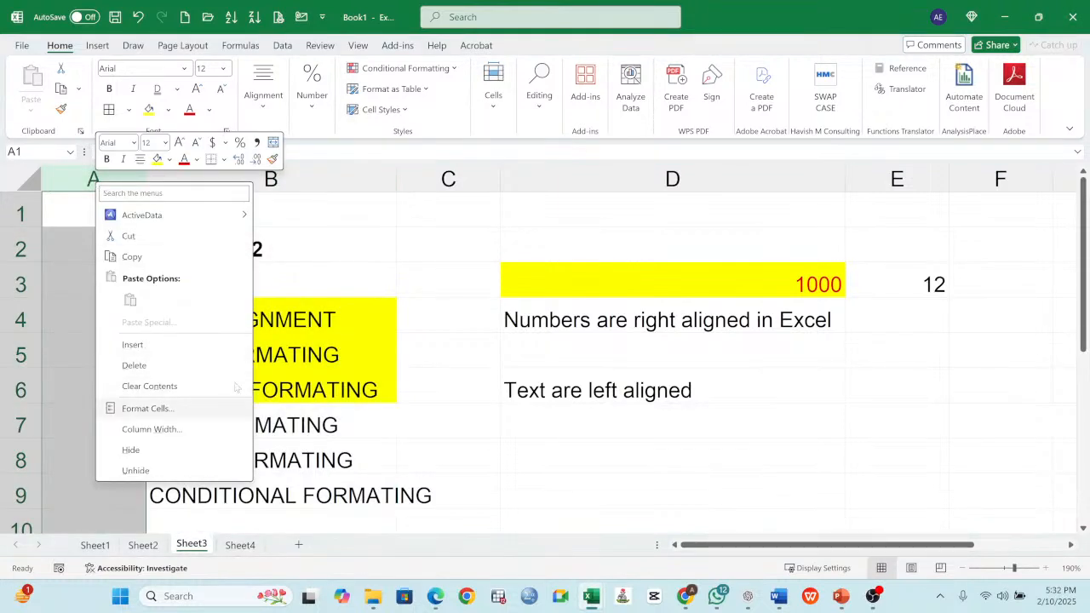
click(210, 429)
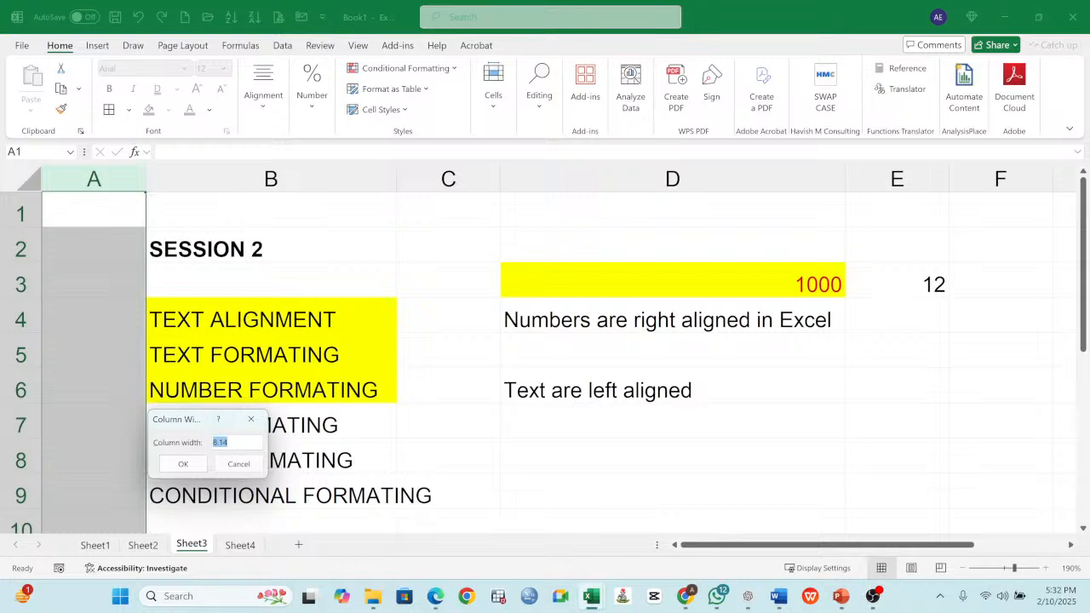
click(239, 465)
click(271, 282)
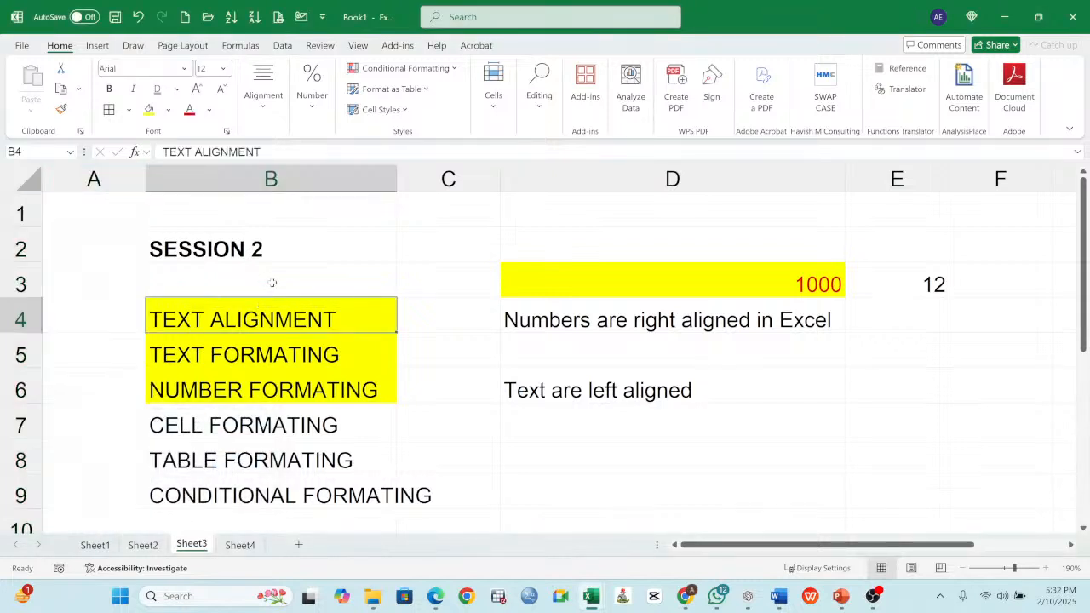
click(237, 248)
click(360, 356)
click(352, 431)
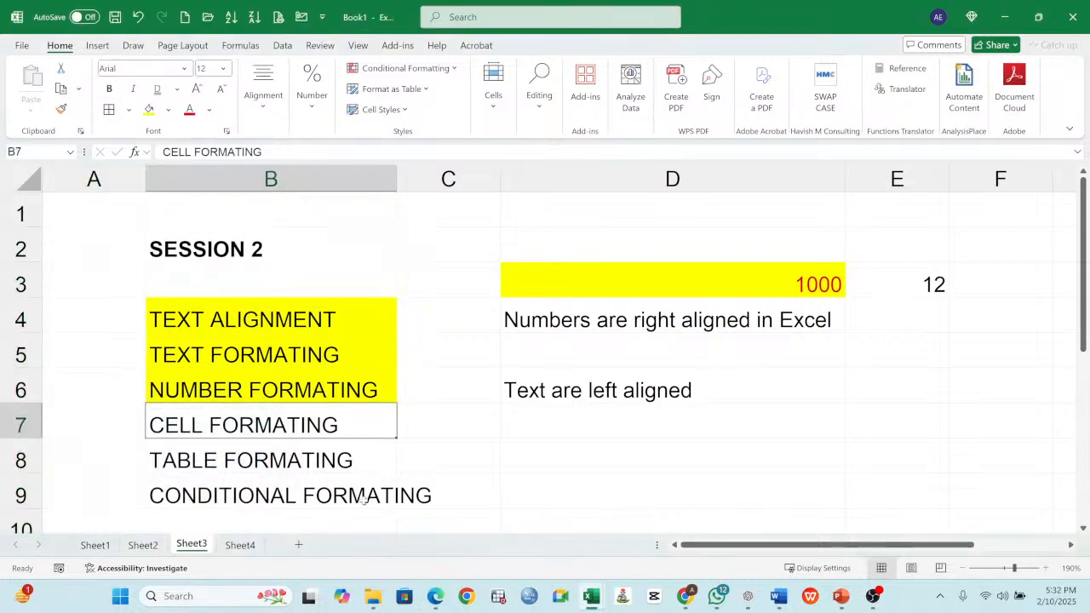
click(392, 469)
key(Down)
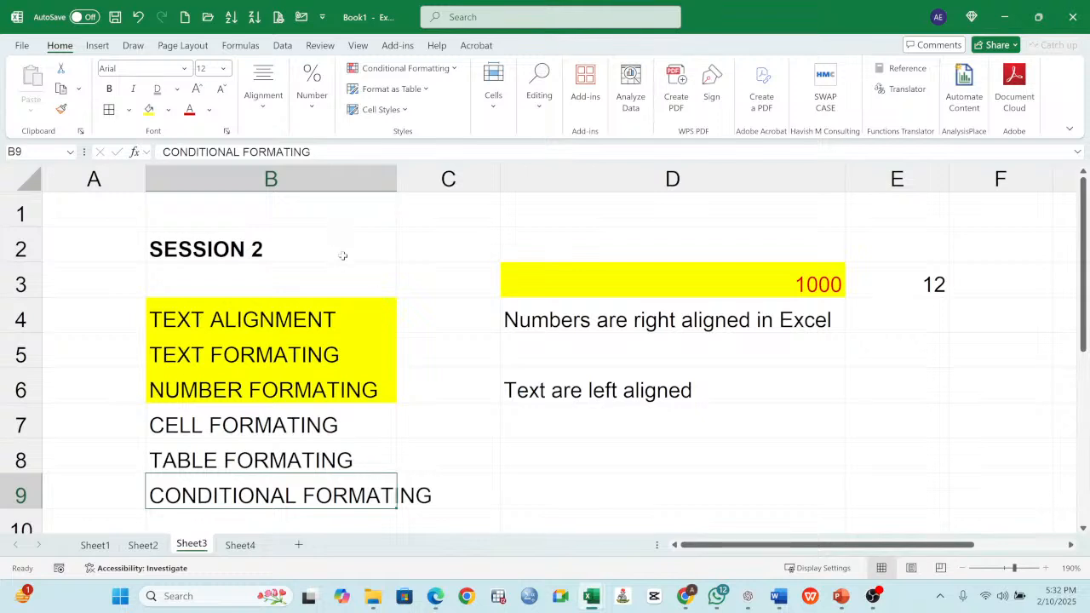
click(362, 220)
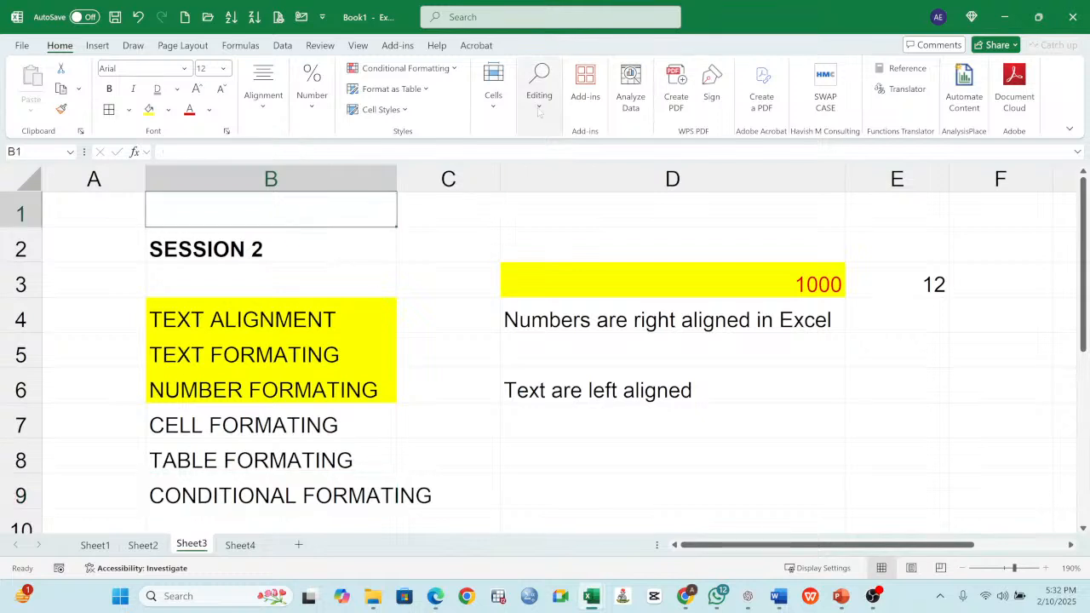
- Review the row height, column width, AutoFit and hide options available for cell B1
click(494, 93)
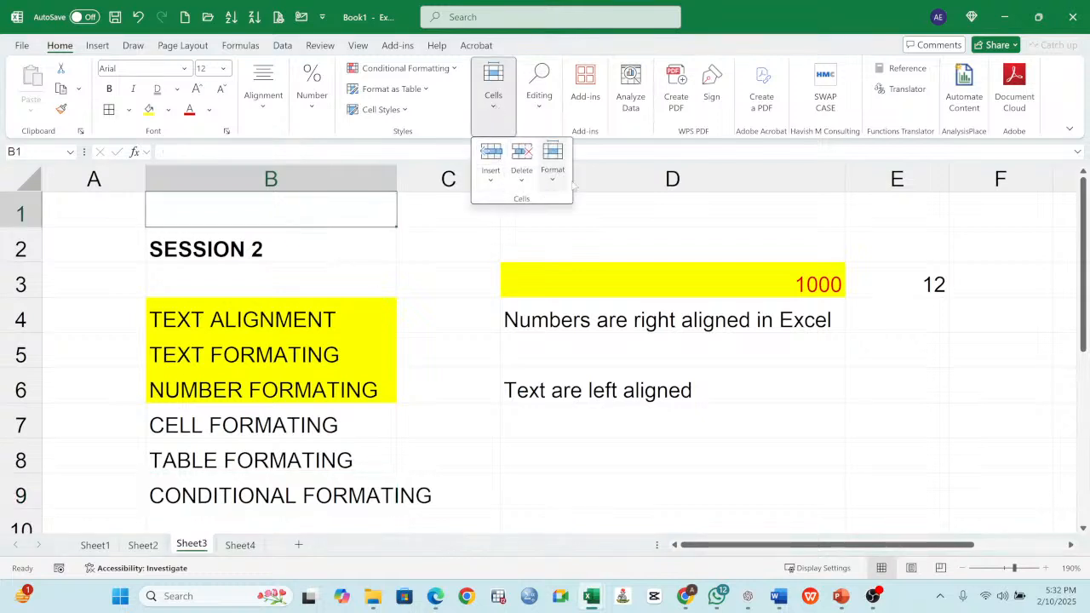
click(553, 158)
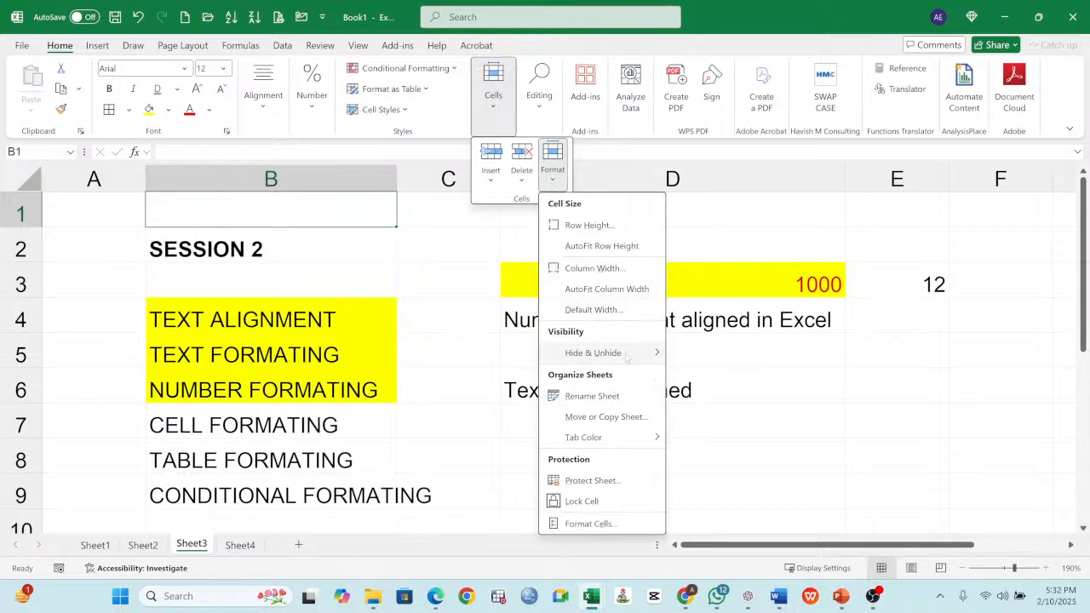
mouse_move(624, 358)
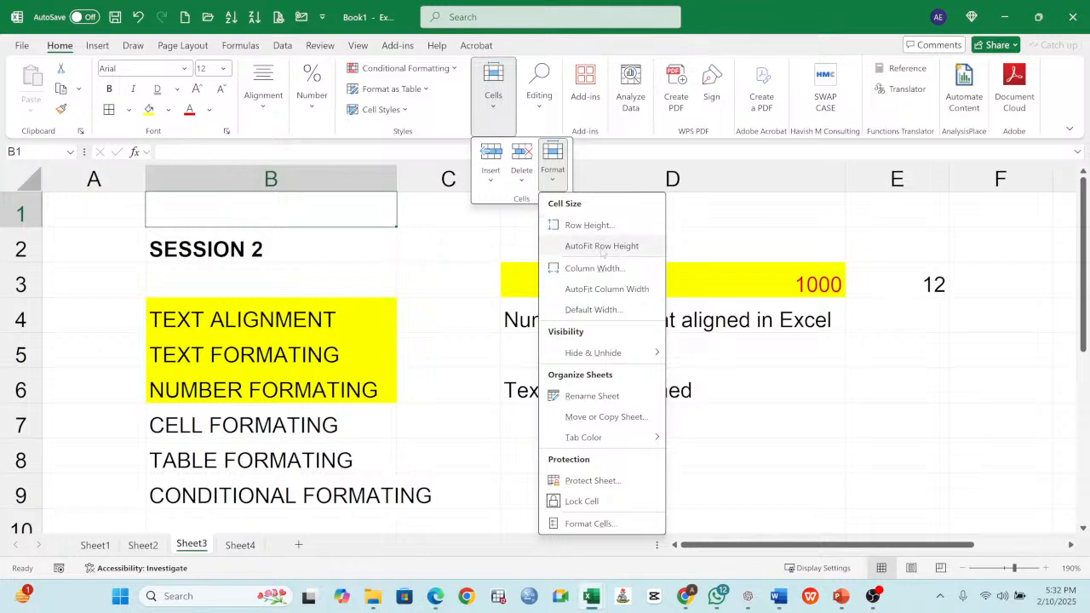
click(430, 334)
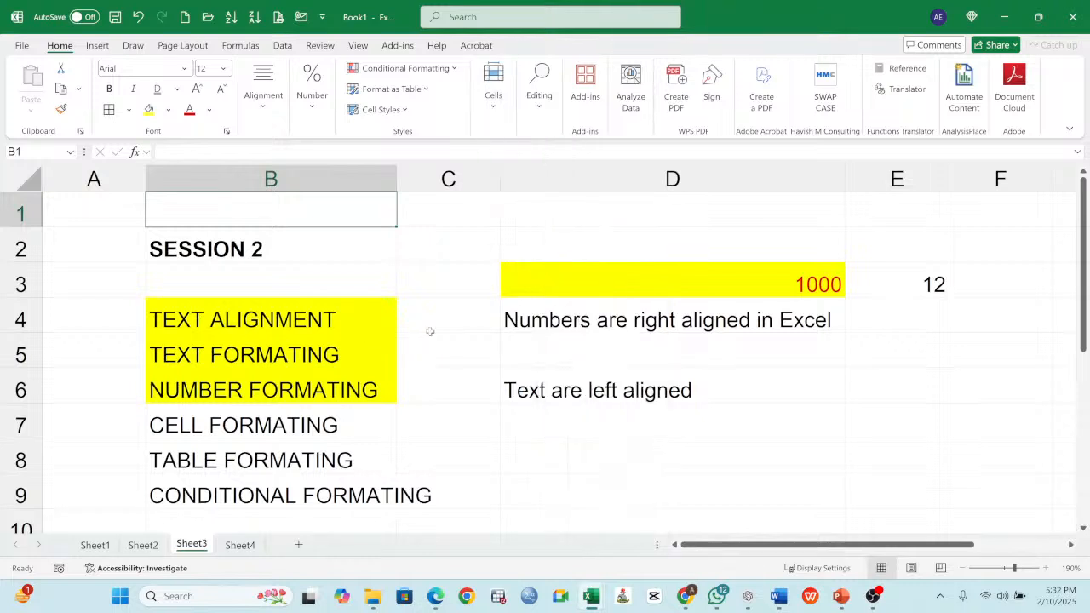
- Widen column B until the text CONDITIONAL FORMATING in B9 fits inside it
click(436, 317)
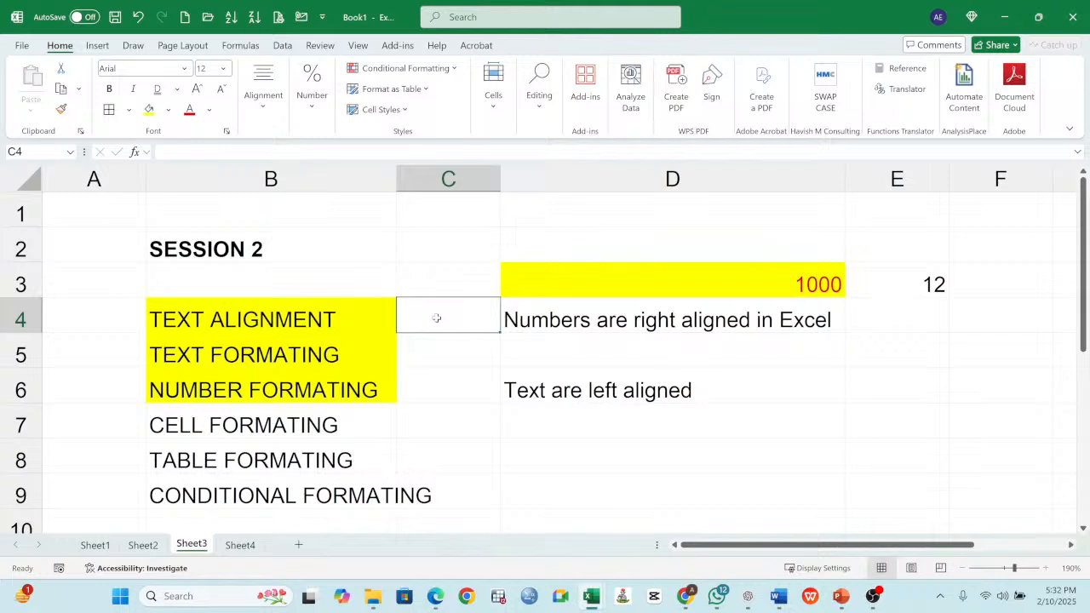
click(458, 237)
click(461, 211)
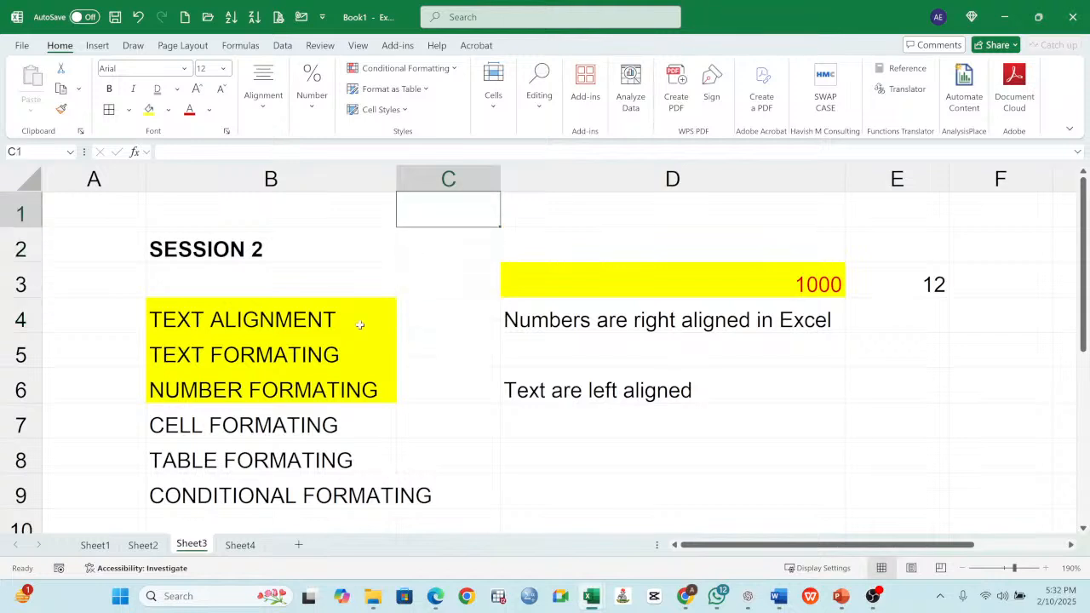
click(411, 281)
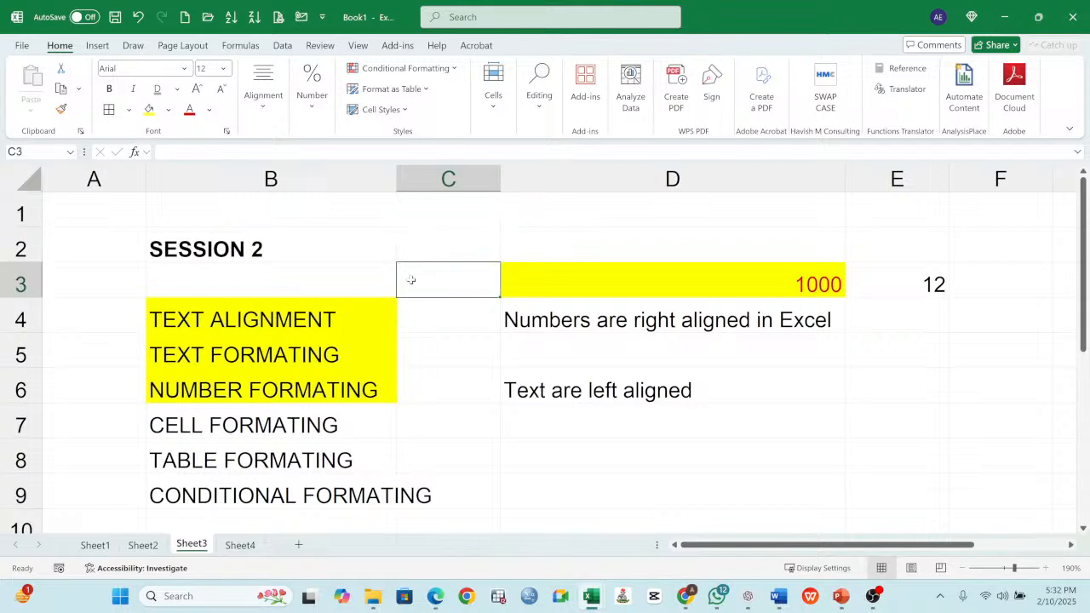
click(259, 278)
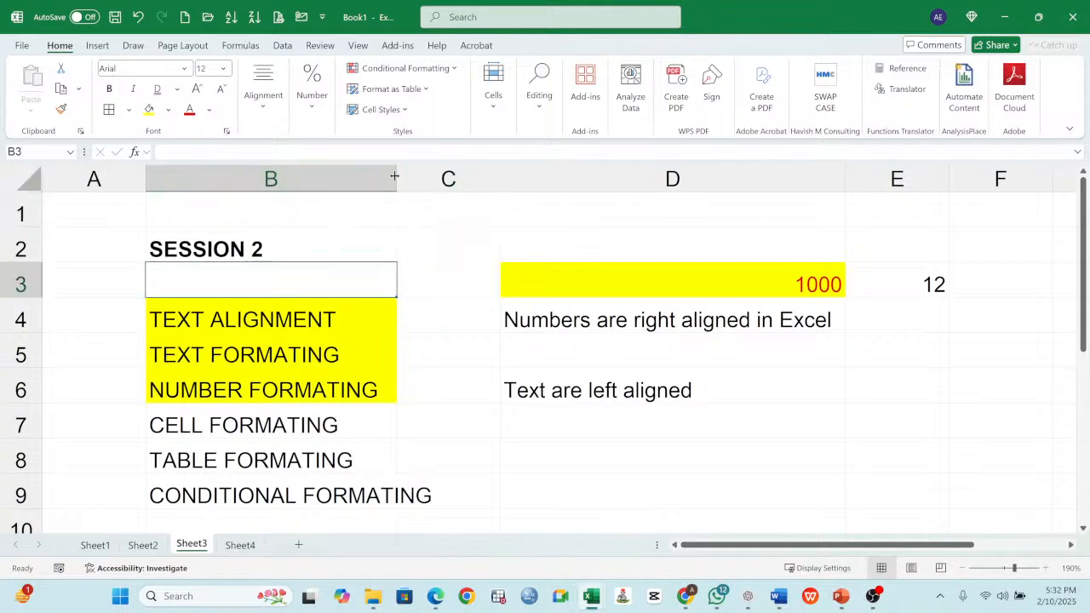
drag(396, 177, 440, 178)
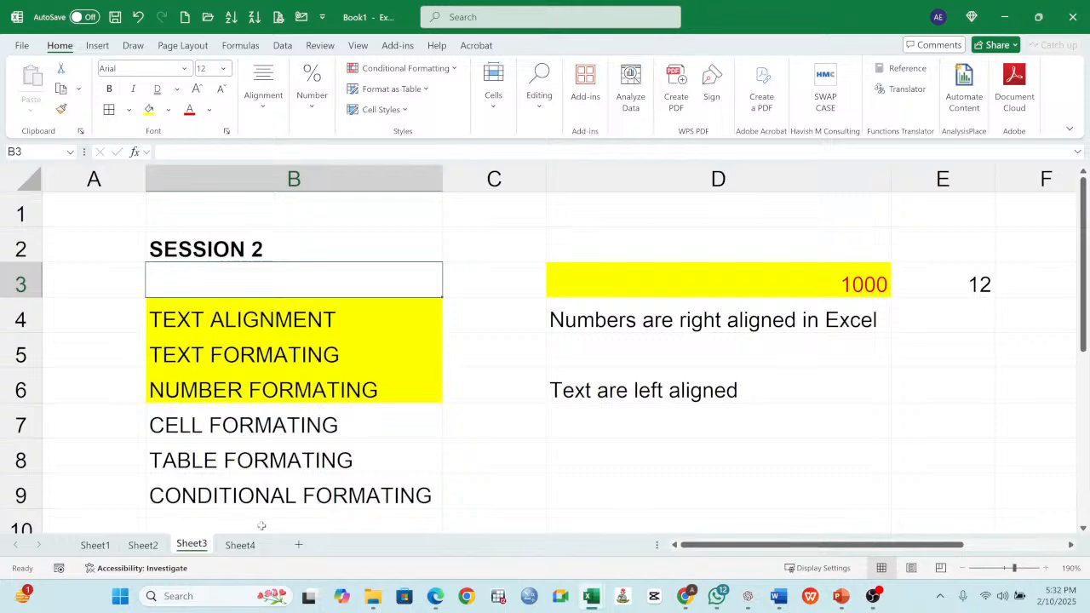
- On Sheet4, move the text formatting notes in G1:J11 down so the block starts at G13
click(243, 547)
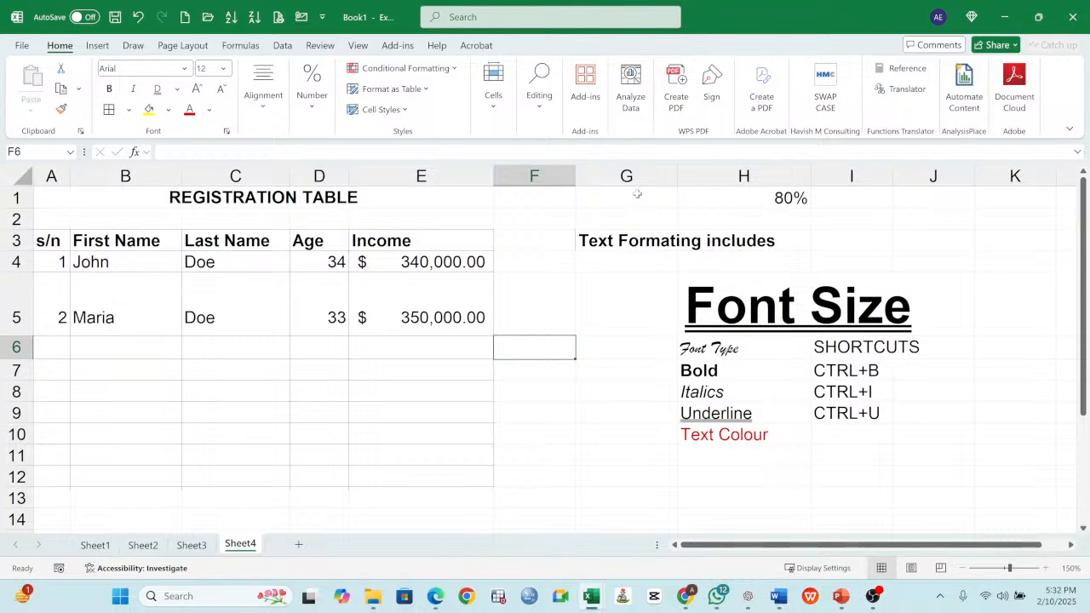
drag(637, 194, 903, 448)
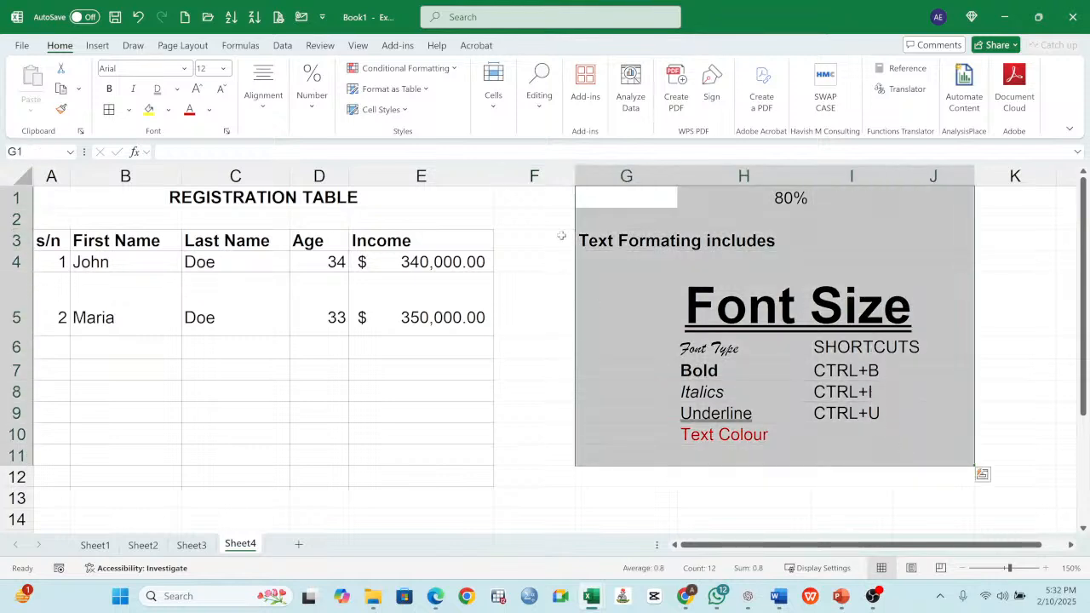
drag(576, 203, 579, 498)
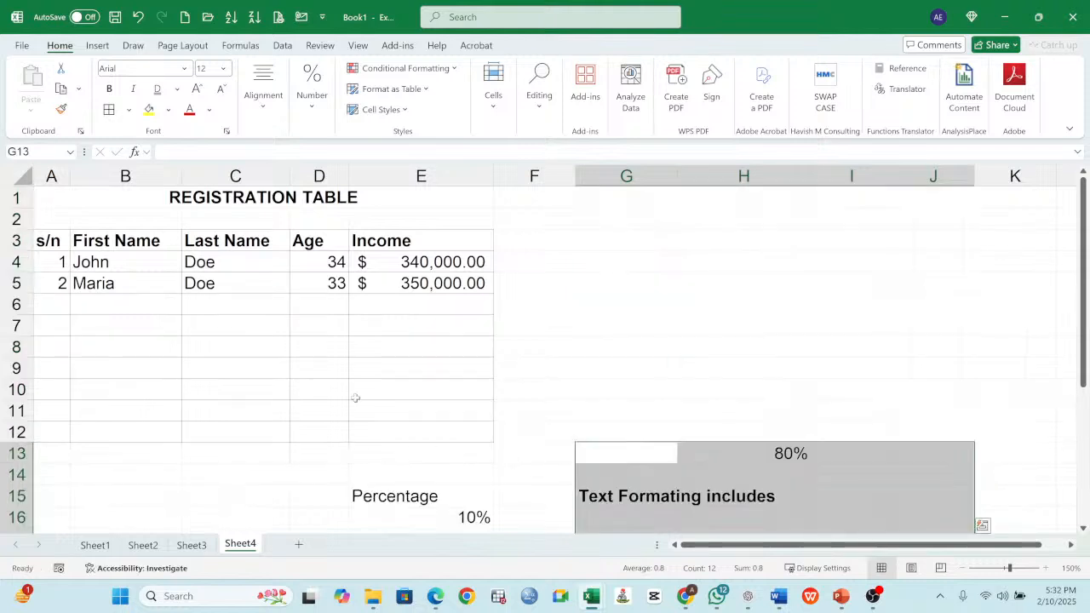
click(315, 328)
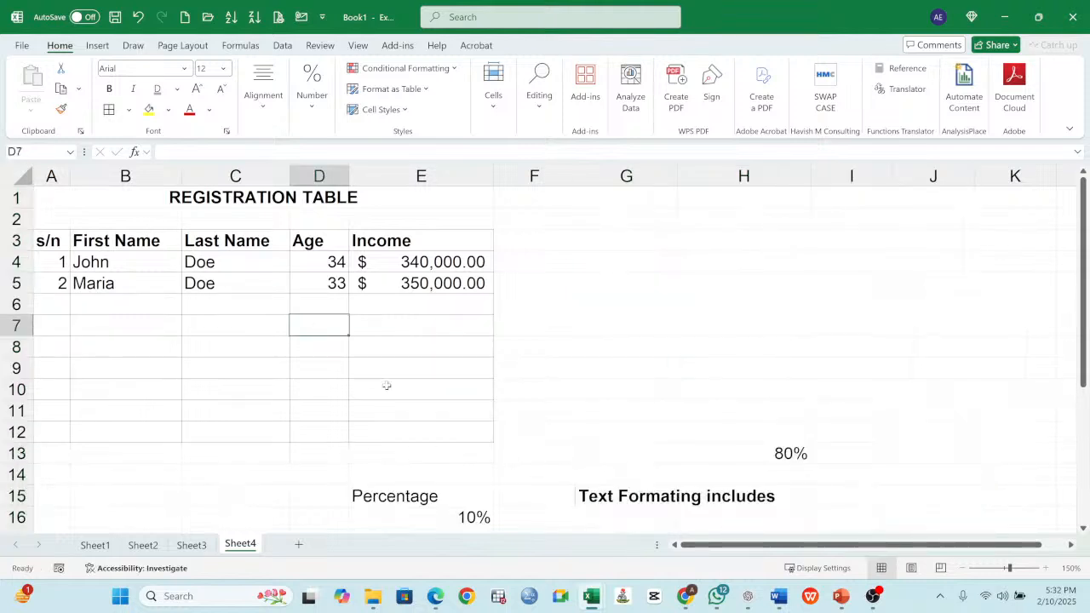
click(756, 454)
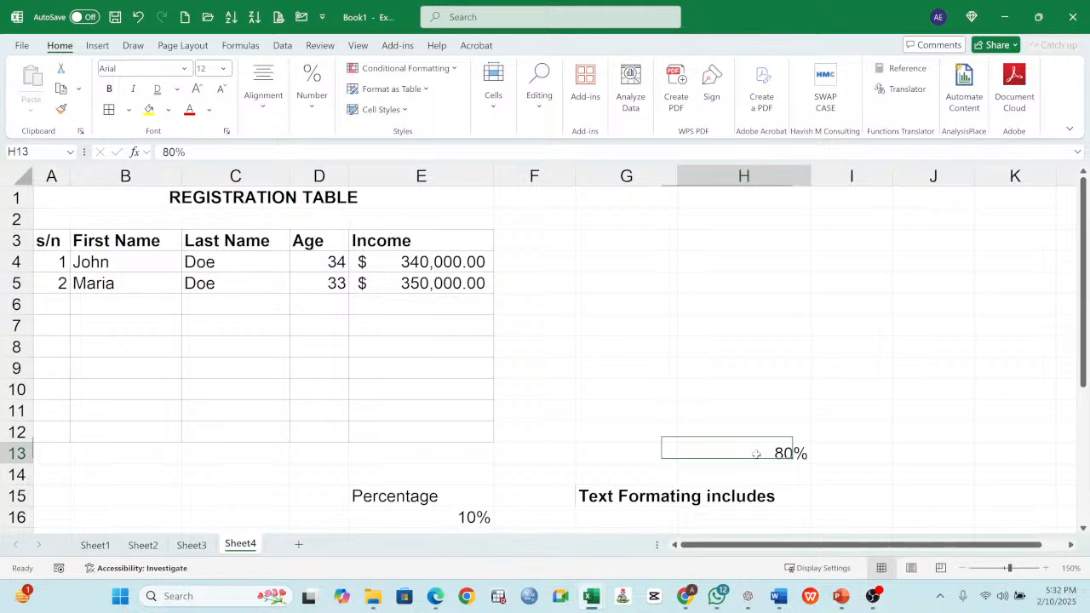
- Reduce row 2 below the REGISTRATION TABLE title to about half its height
click(334, 288)
click(100, 211)
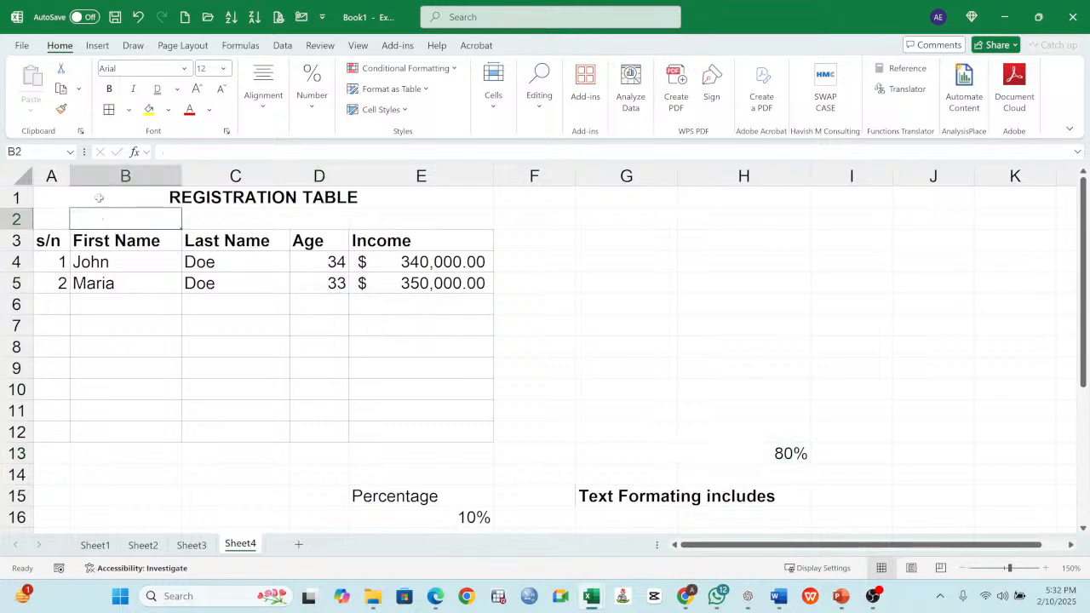
click(99, 199)
drag(27, 230, 26, 219)
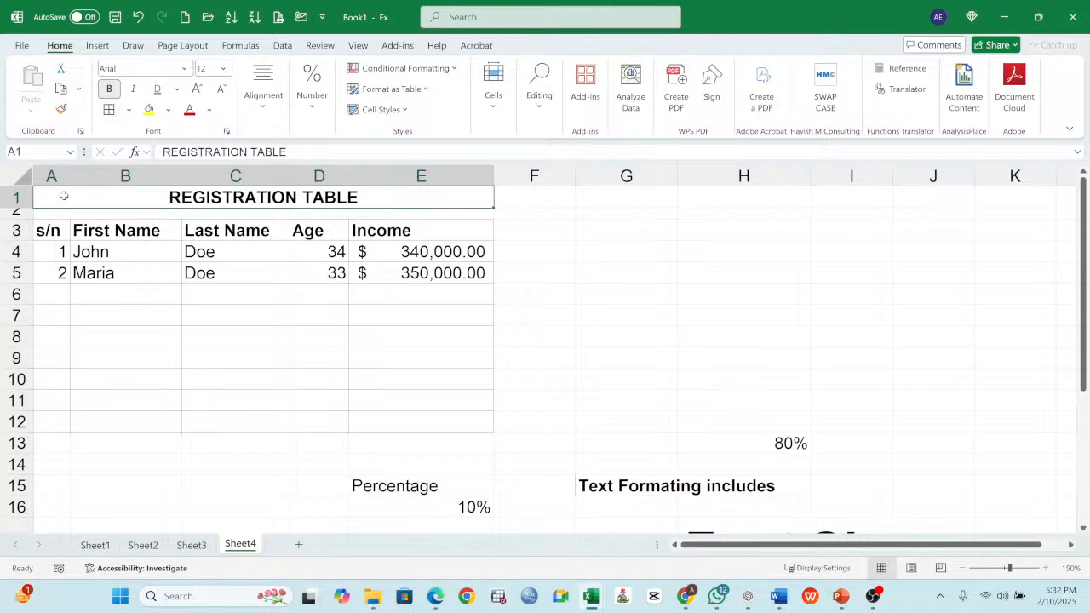
- Slightly widen columns A to D of the registration table, from s/n through Age
drag(70, 181, 76, 182)
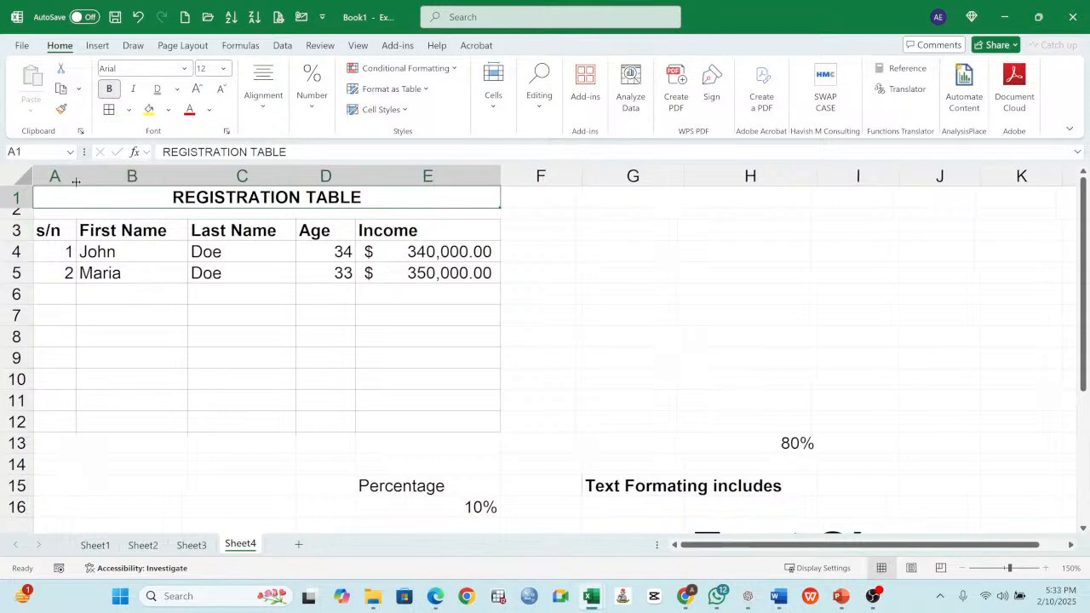
drag(188, 176, 189, 177)
drag(296, 176, 365, 178)
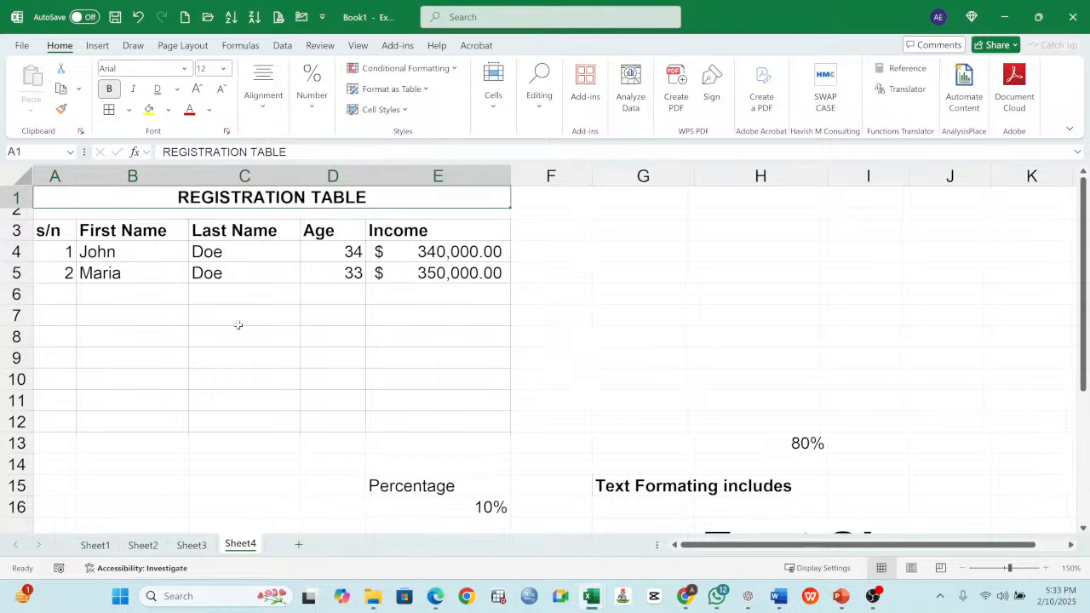
click(115, 259)
click(469, 261)
click(138, 311)
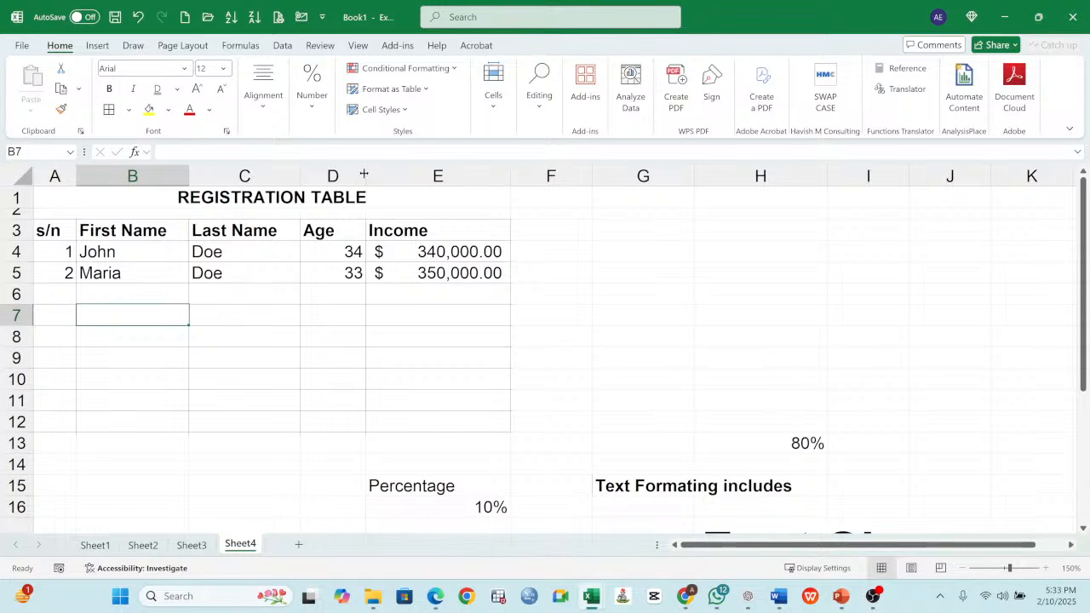
drag(365, 176, 368, 175)
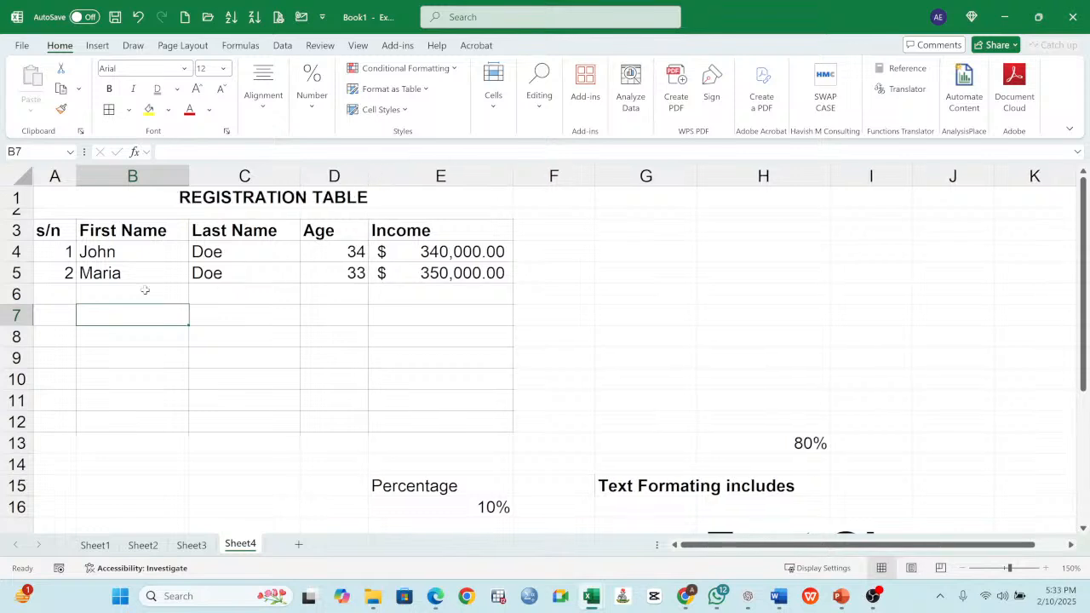
- Increase the height of blank row 2 below the REGISTRATION TABLE title to more than twice a normal row
click(280, 203)
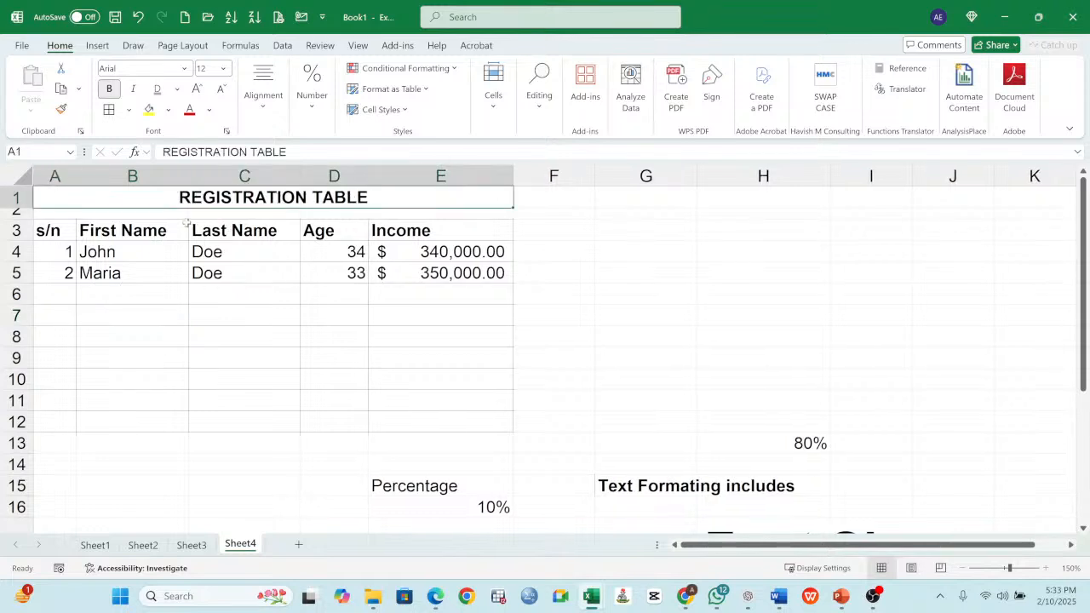
click(15, 197)
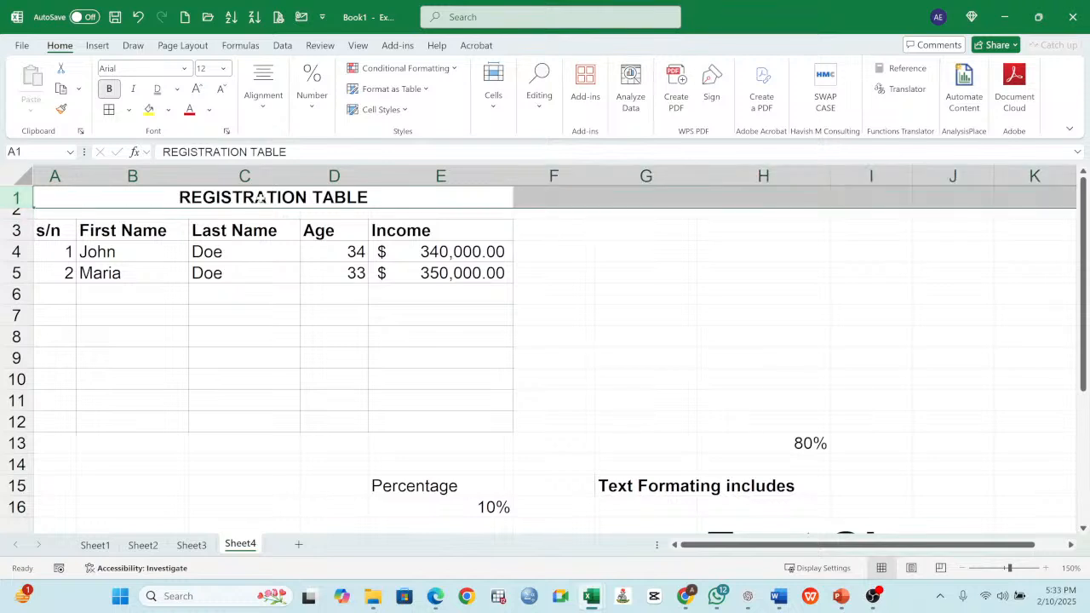
click(258, 199)
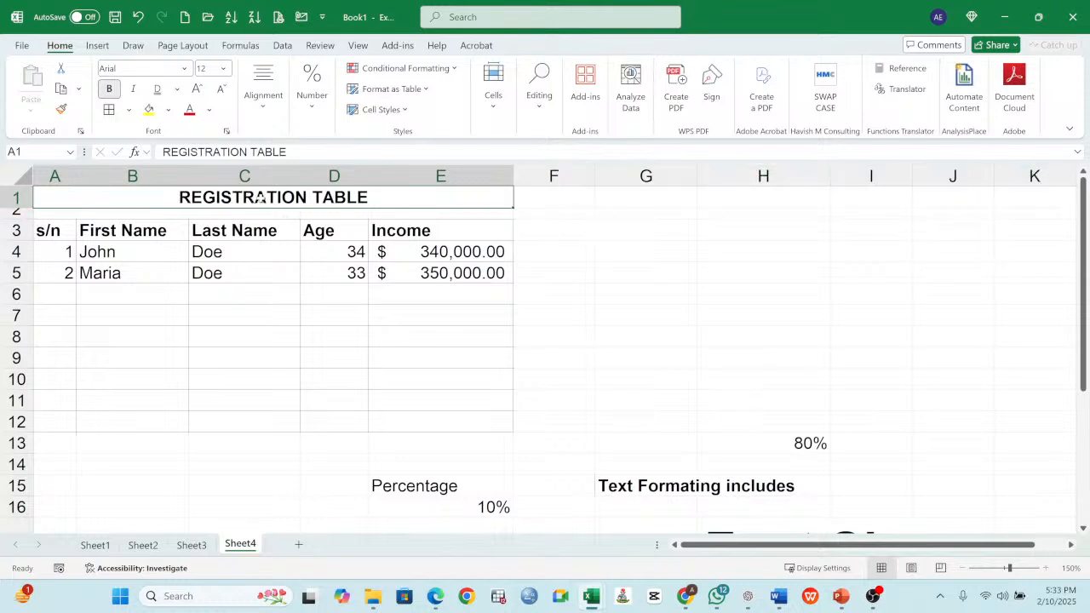
click(17, 213)
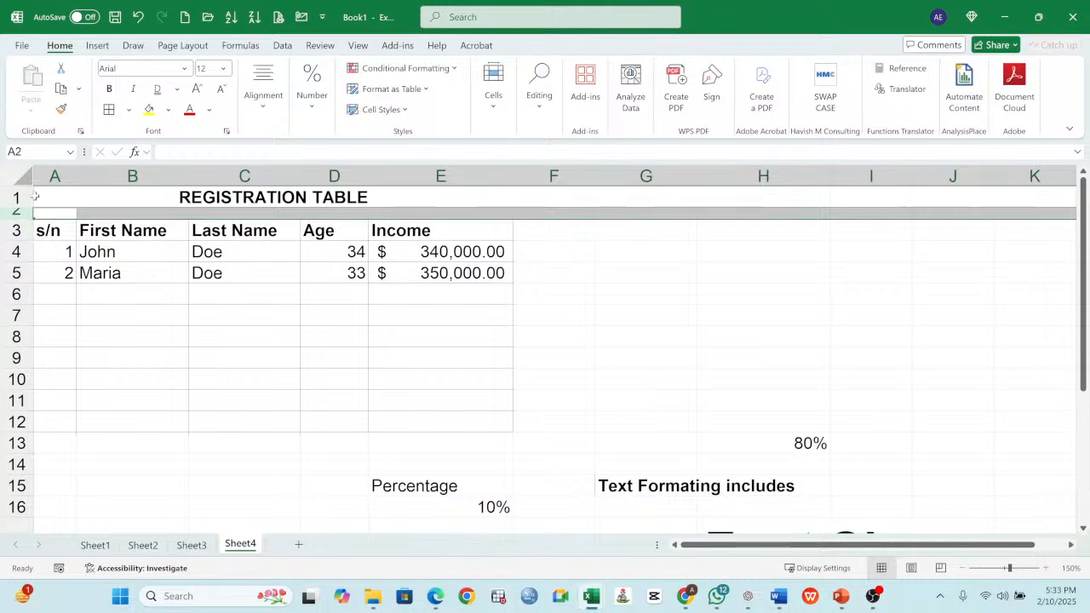
drag(17, 221, 13, 256)
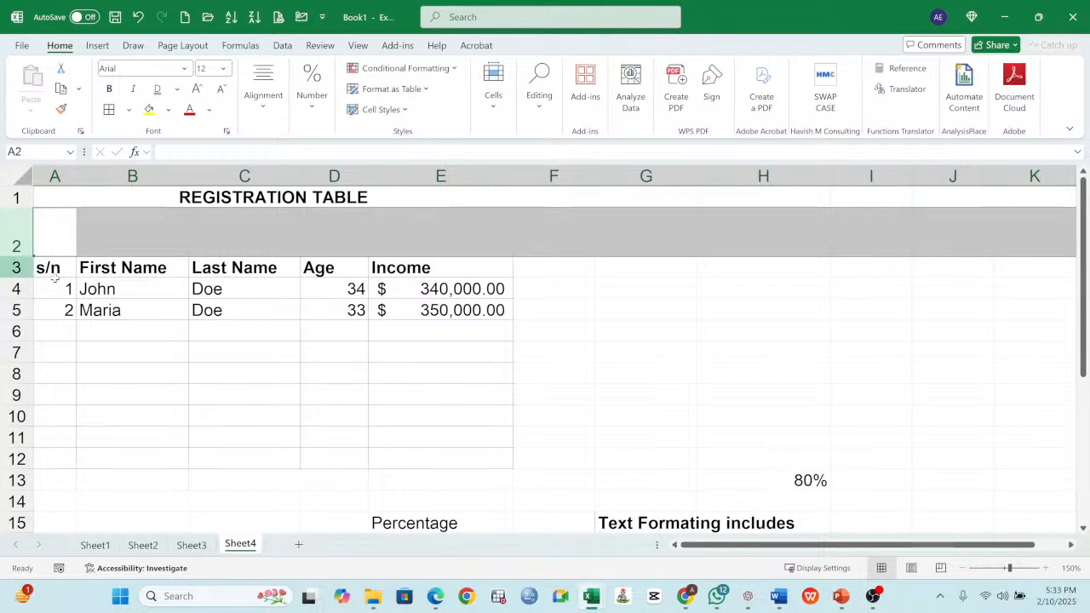
click(665, 368)
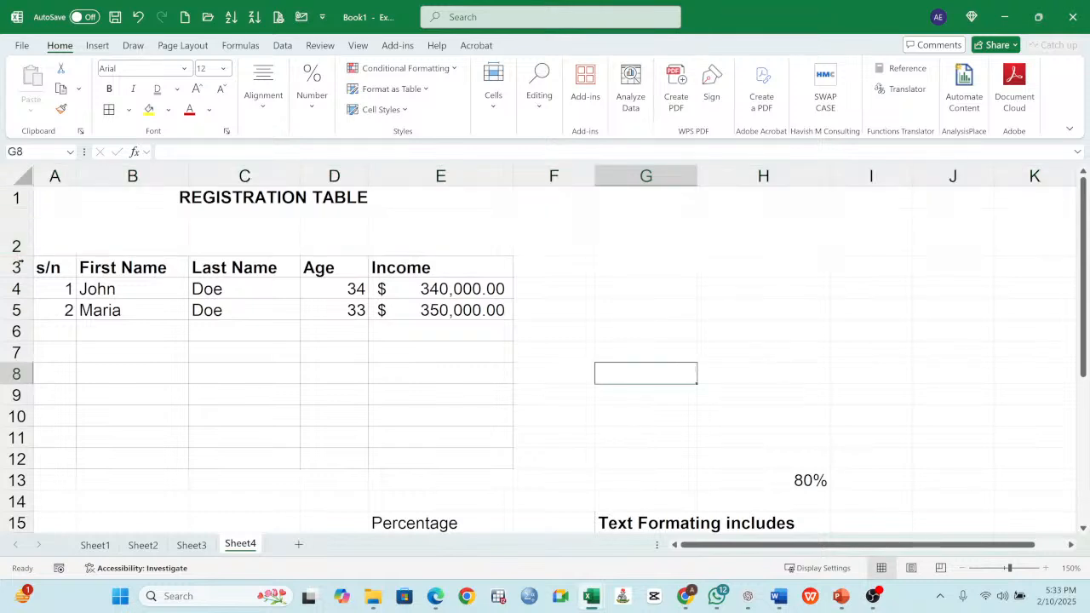
- Shrink row 2 back to a thin spacer about half a normal row high between the title and the table headers
drag(23, 255, 24, 218)
click(571, 225)
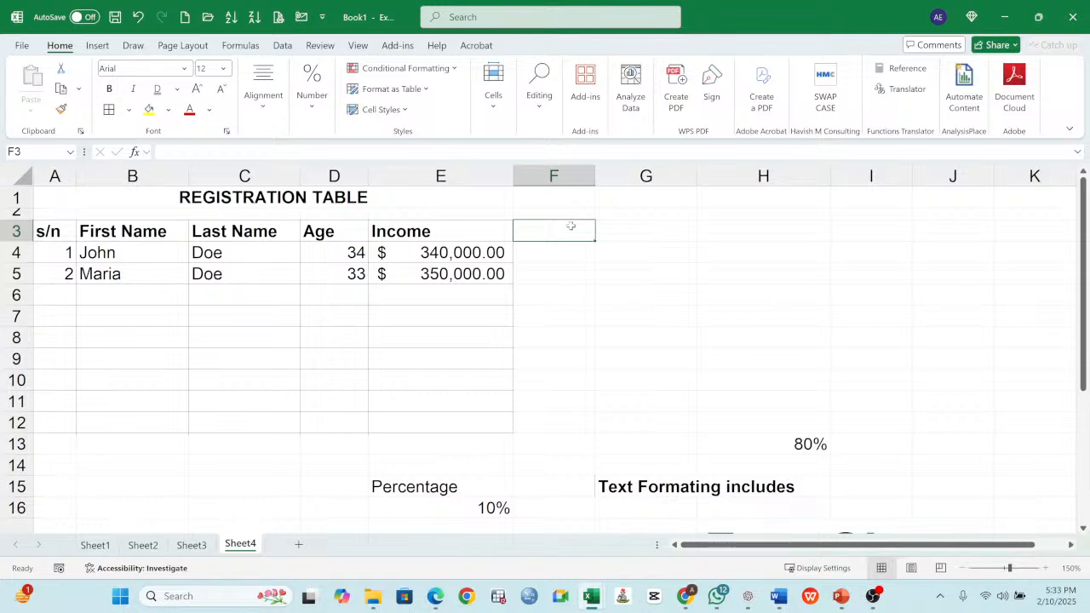
click(456, 196)
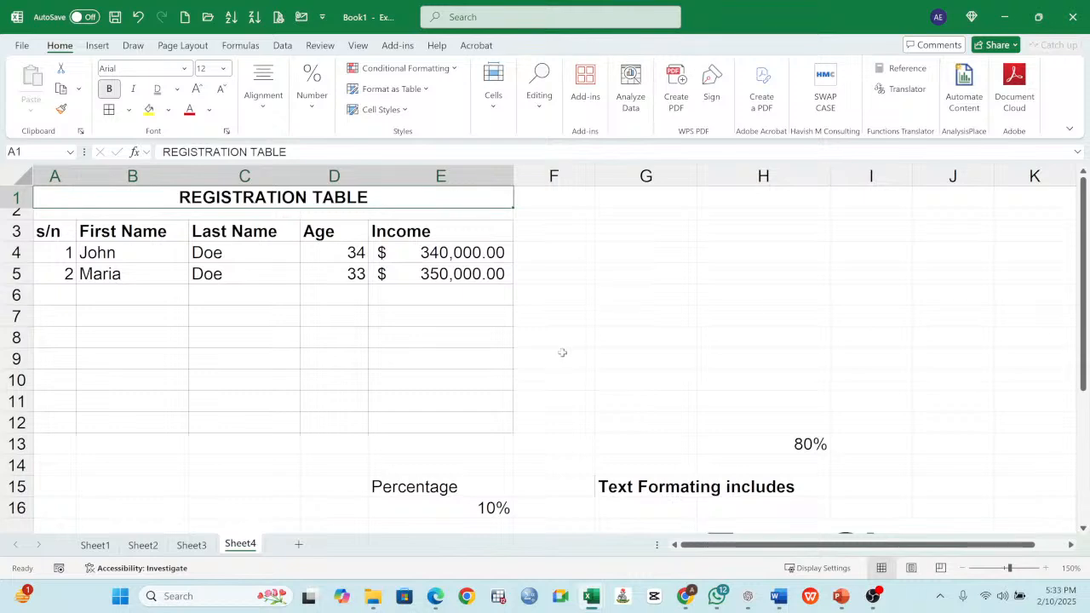
- On Sheet3, highlight the CELL FORMATING topic in B7 with a yellow fill
click(191, 545)
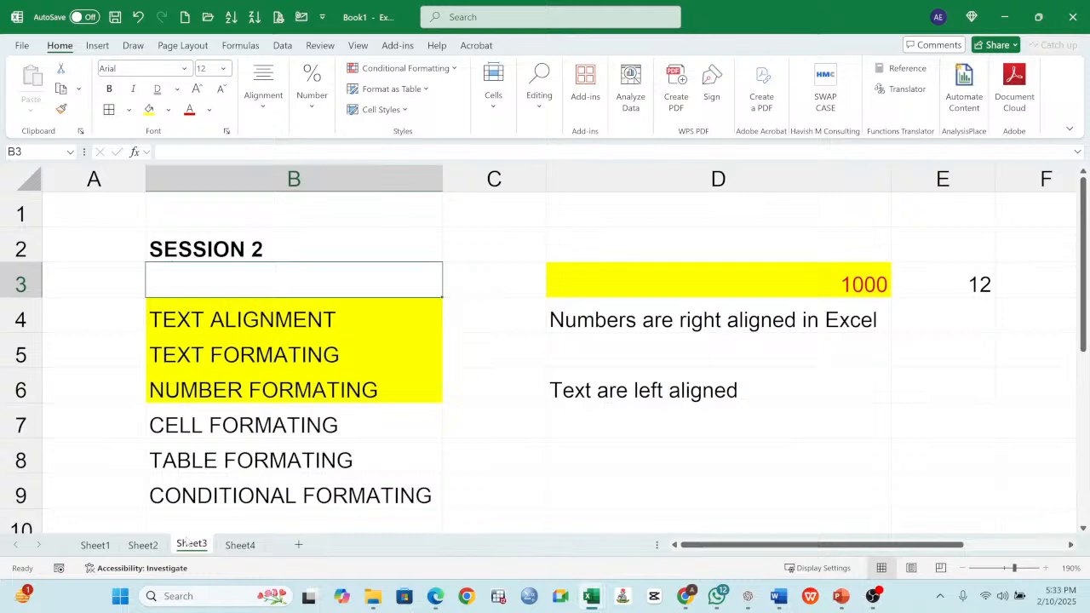
click(292, 425)
click(149, 110)
scroll(298, 358, down, 1)
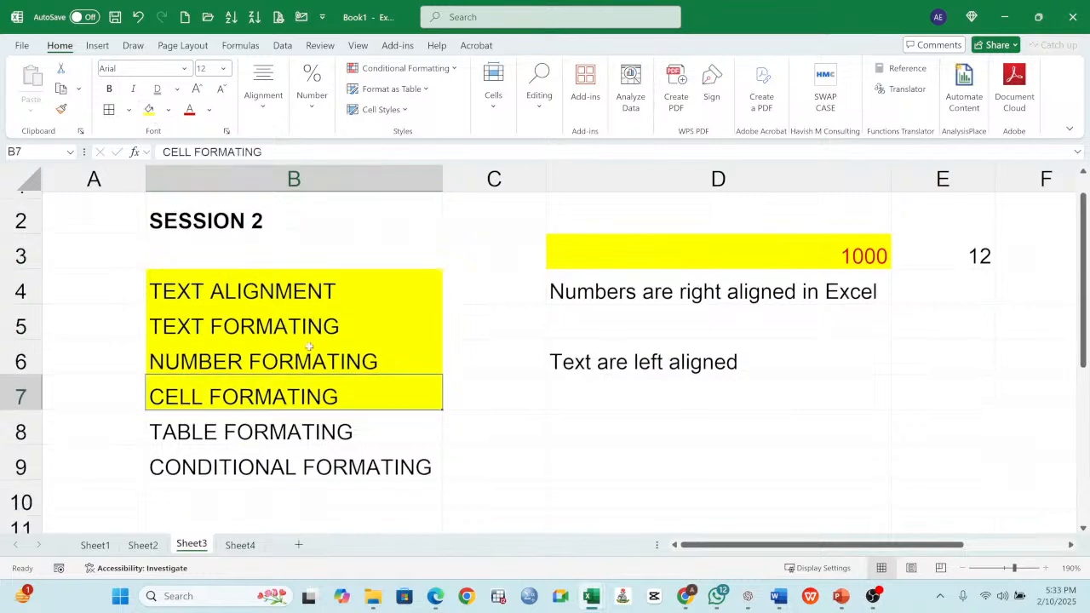
click(283, 375)
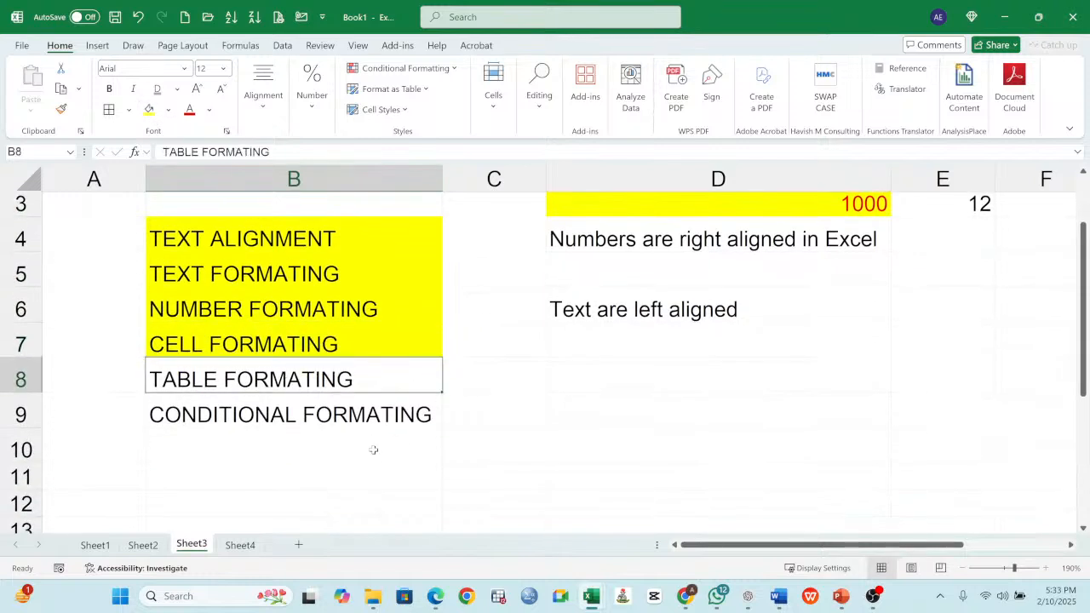
- On Sheet4, start the third registration record in row 6 with s/n 3 and the person's first and last name
click(241, 545)
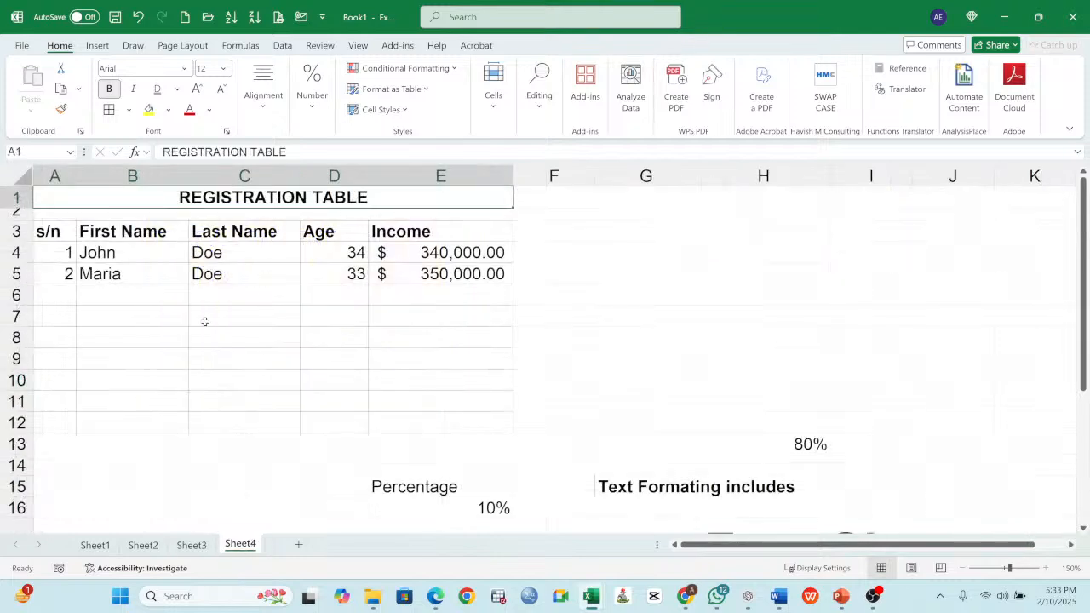
click(56, 292)
text(3)
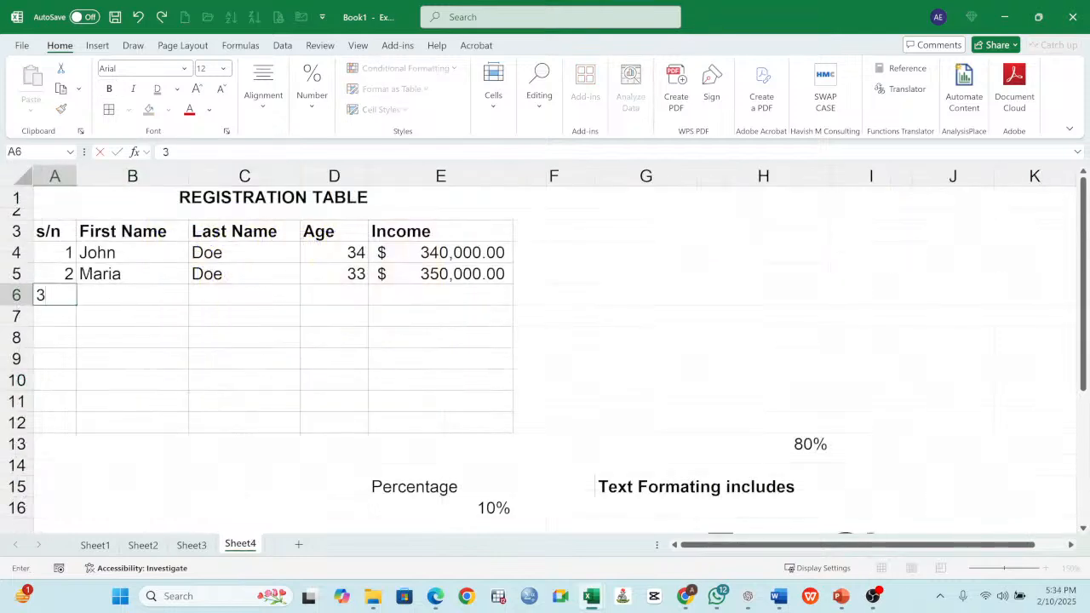
key(Tab)
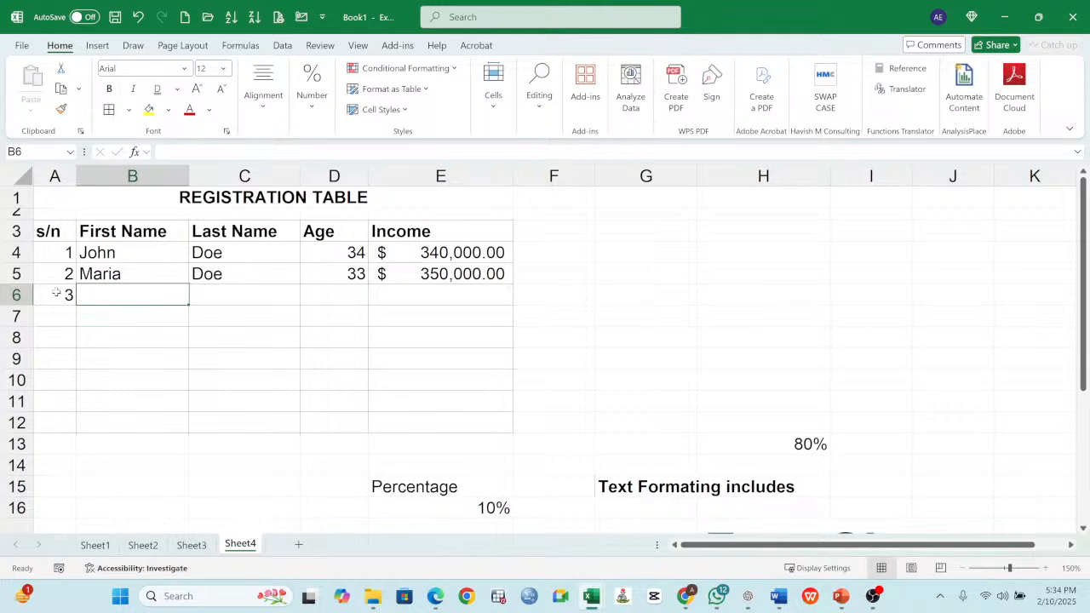
text(Philip)
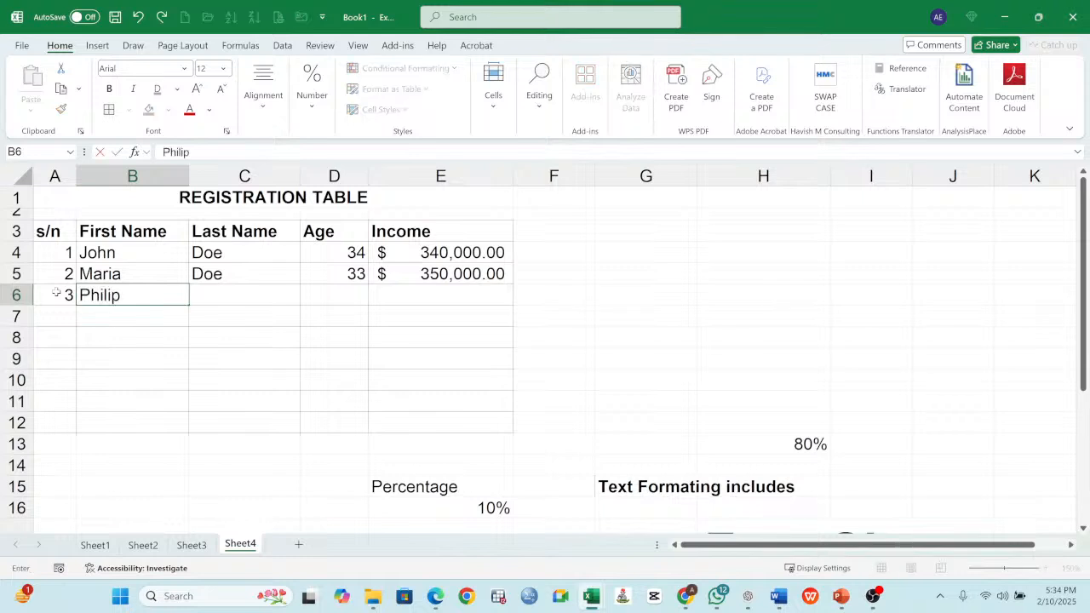
key(Tab)
text(Doe)
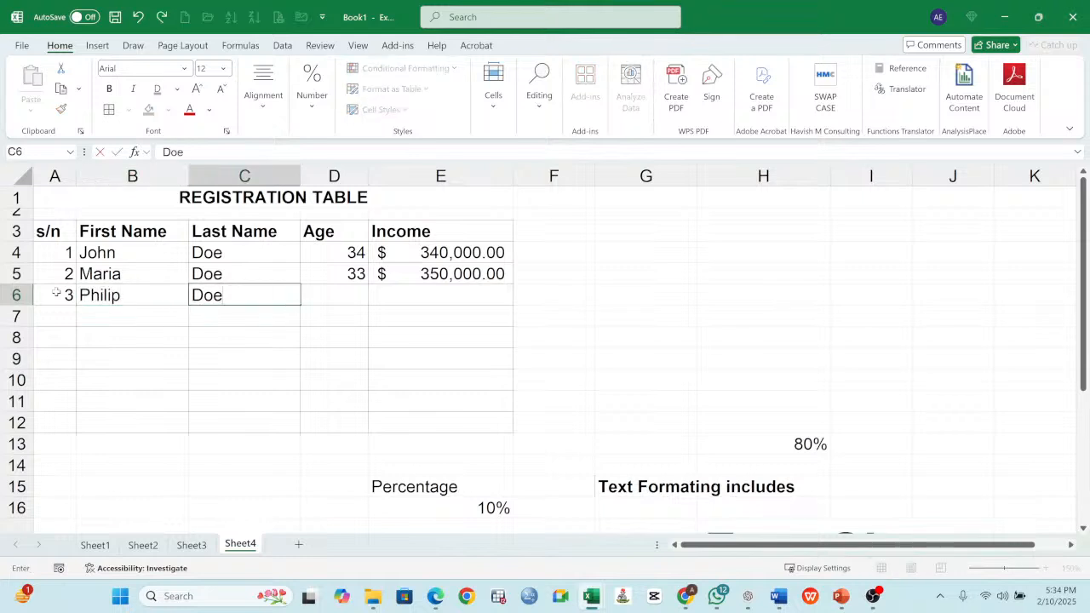
- Copy the last name in C4 down through C12 and continue the s/n series in column A to 9 in A12
click(247, 255)
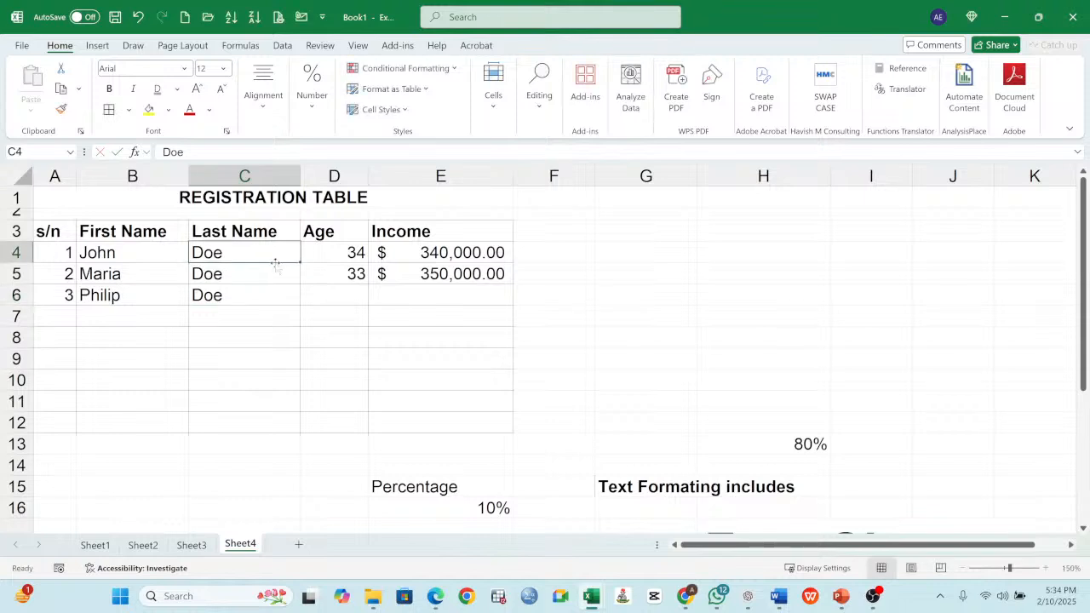
drag(275, 267, 284, 428)
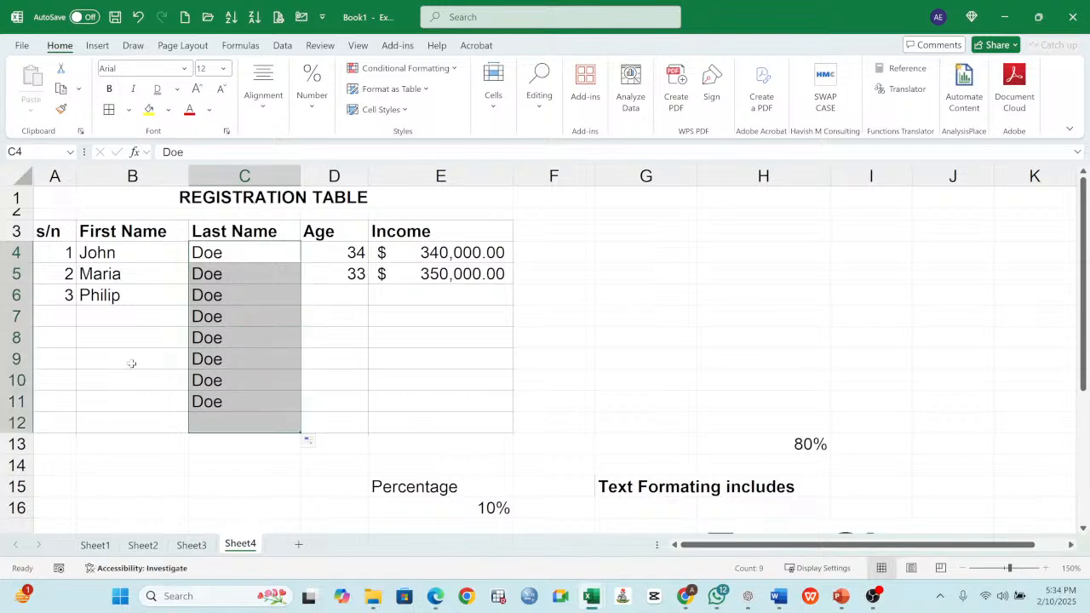
click(60, 313)
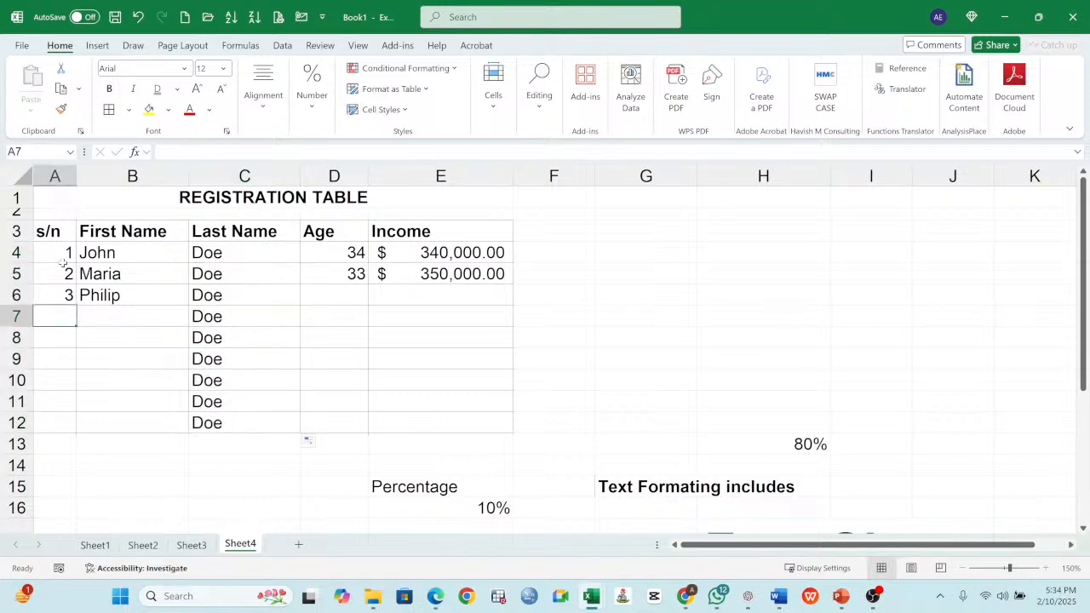
drag(67, 251, 76, 425)
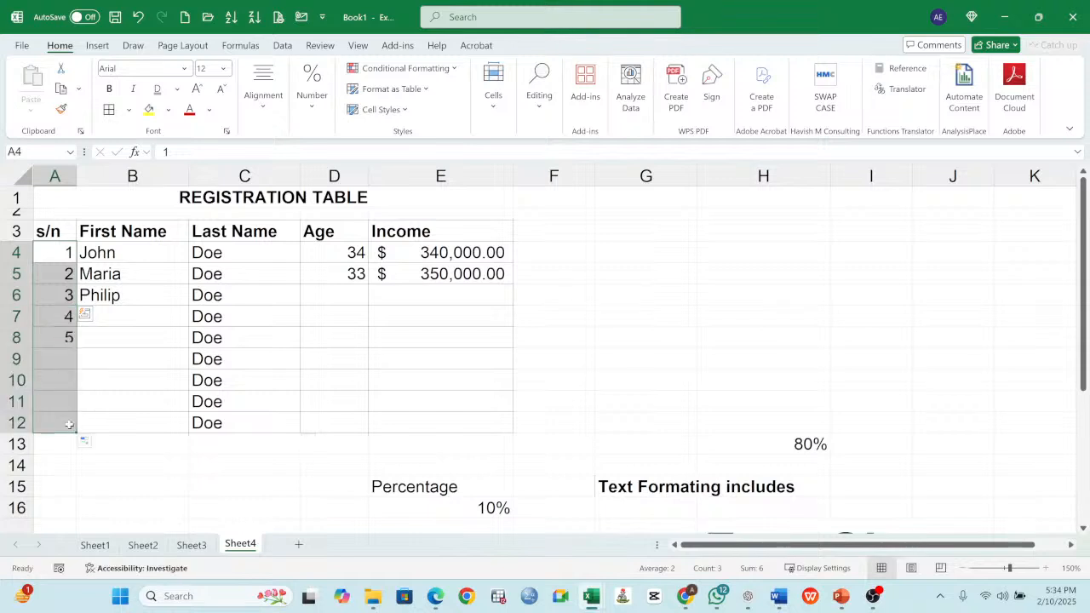
- Enter a first name for each of the records with s/n 4 to 9 in B7:B12
click(123, 260)
click(121, 297)
click(120, 316)
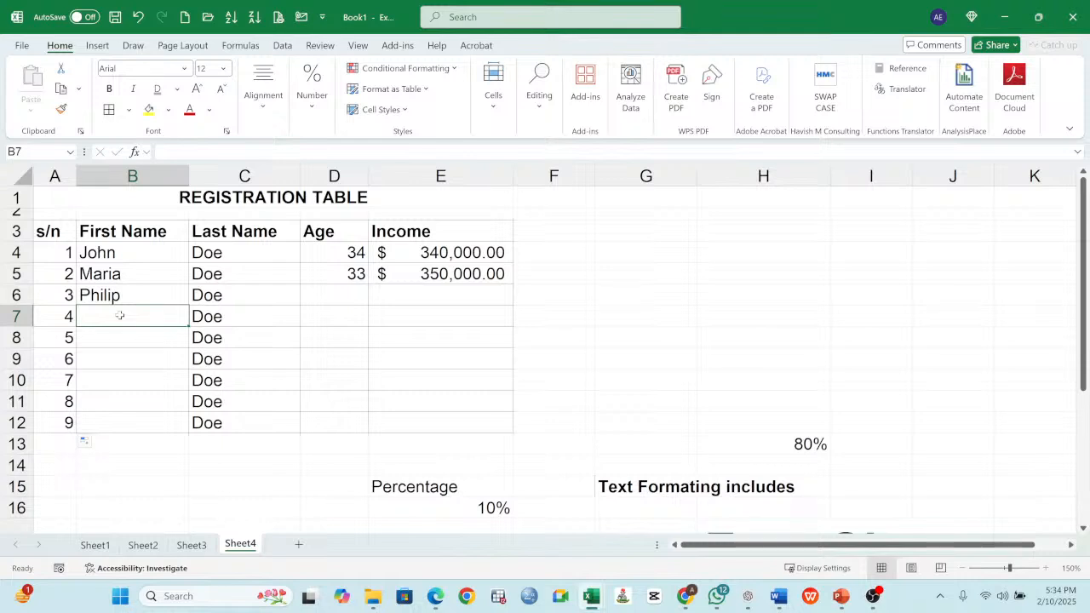
text(Gab)
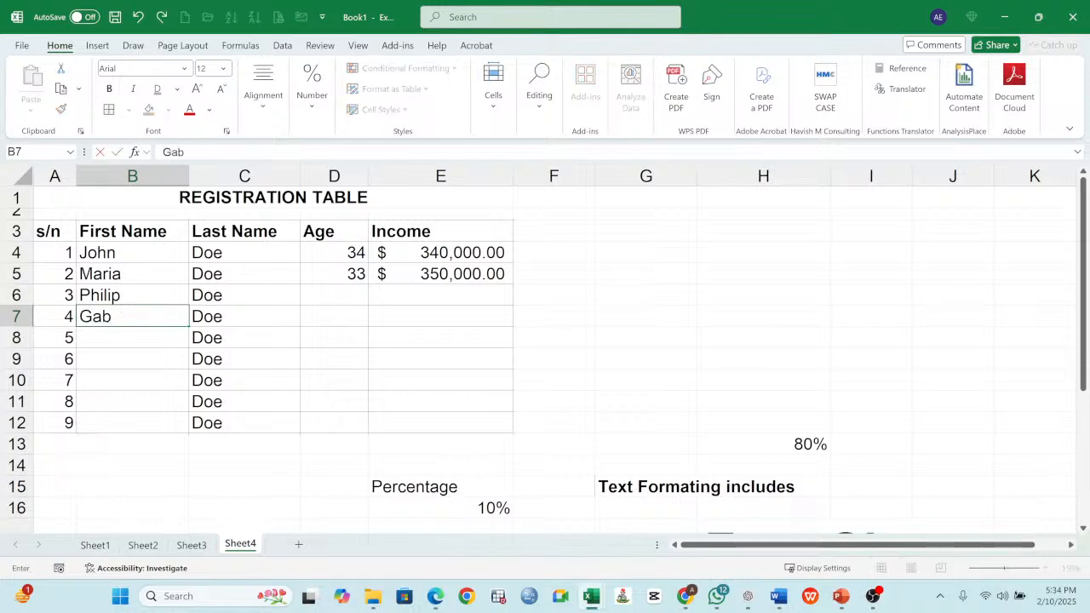
key(Return)
text(Pla)
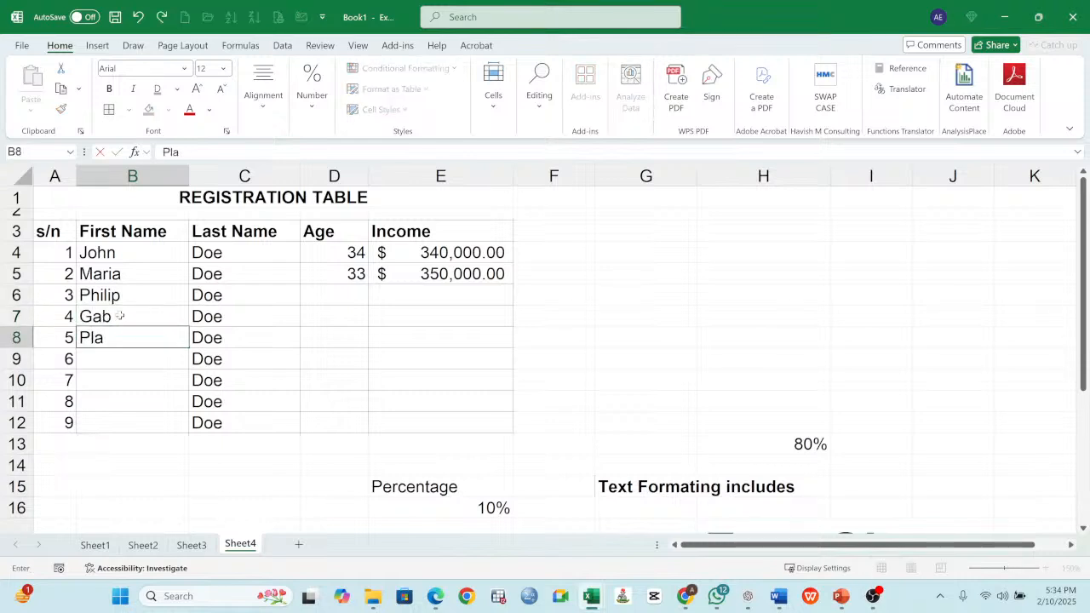
key(Return)
text(Map)
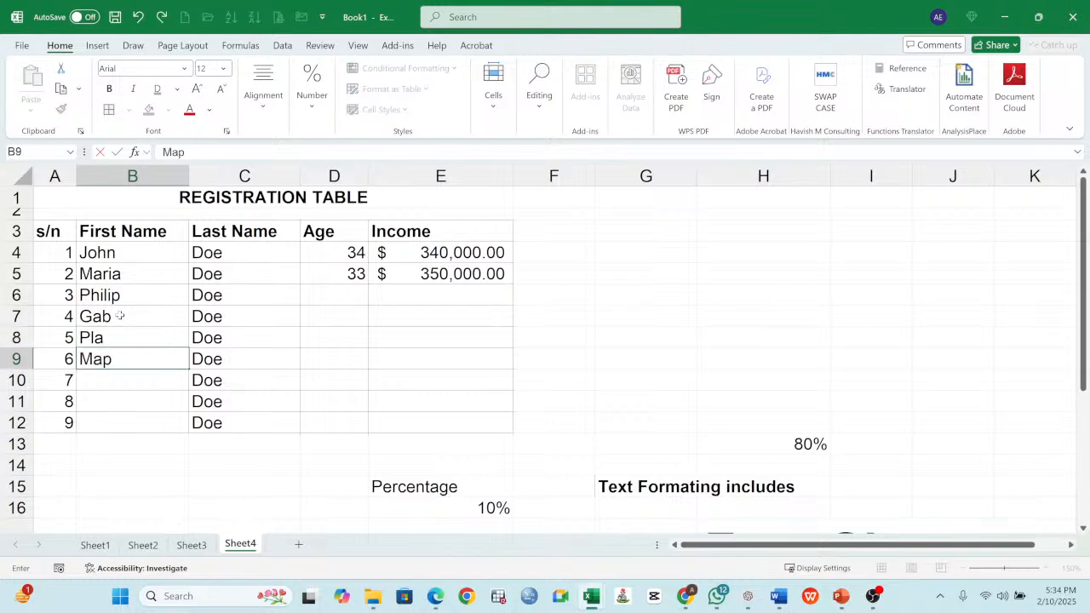
key(Return)
text(Li)
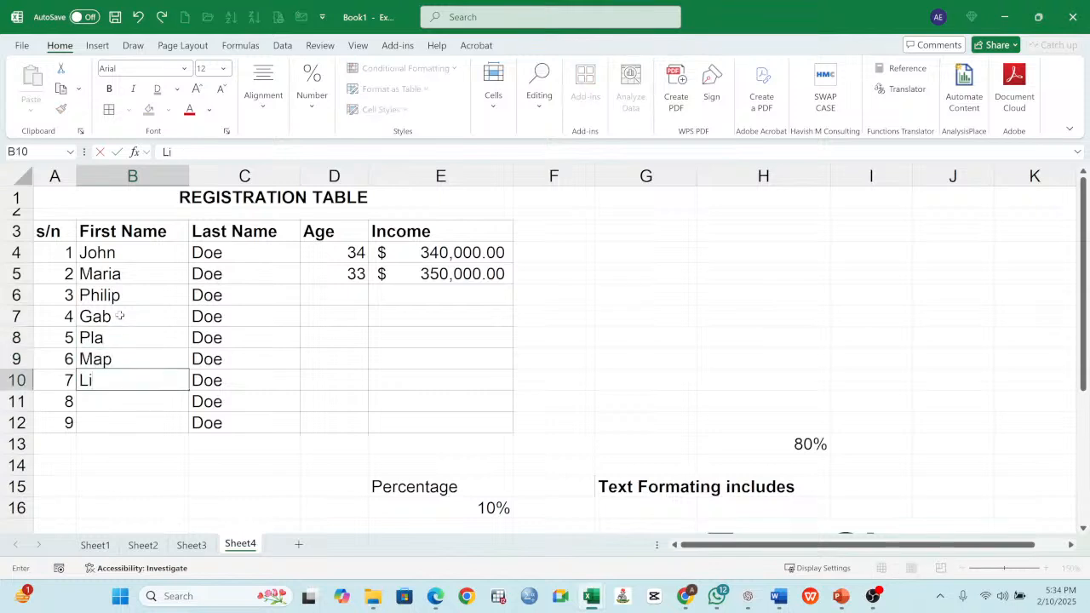
text(lly)
key(Return)
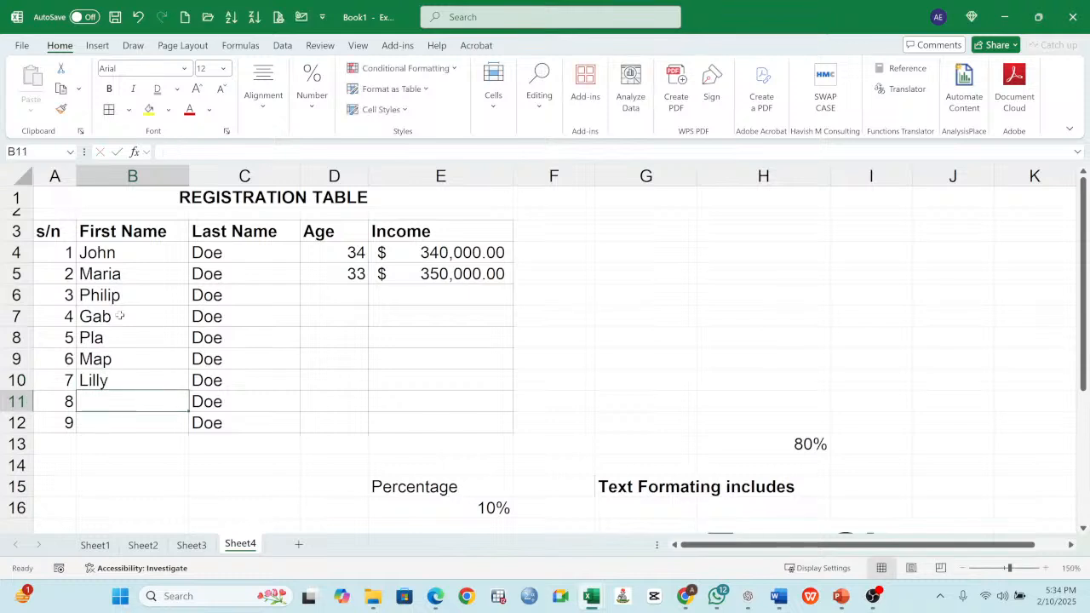
text(Pop)
key(Return)
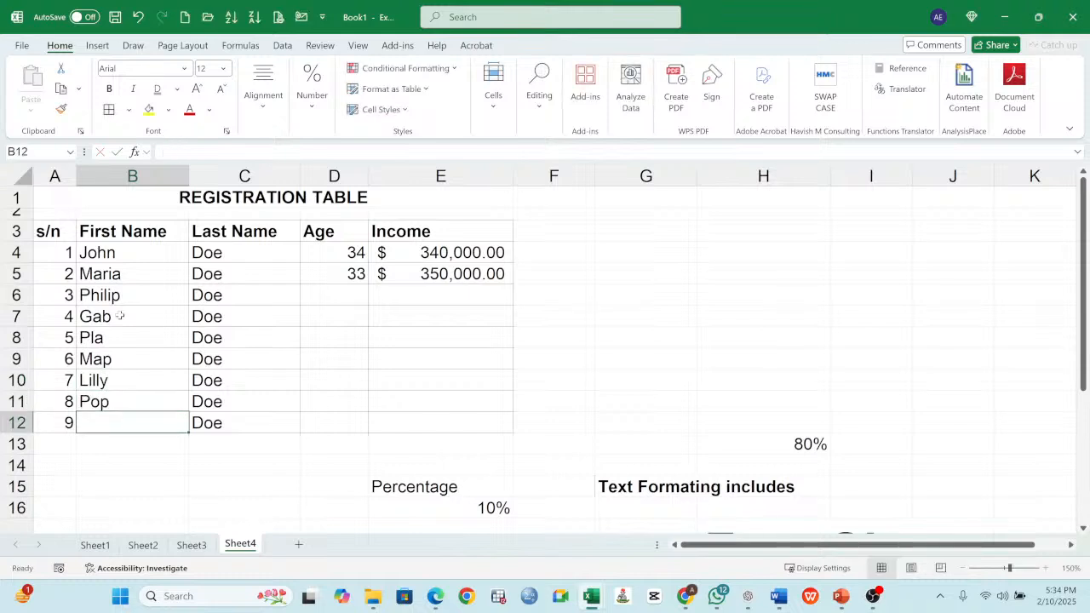
text(Sam)
key(Return)
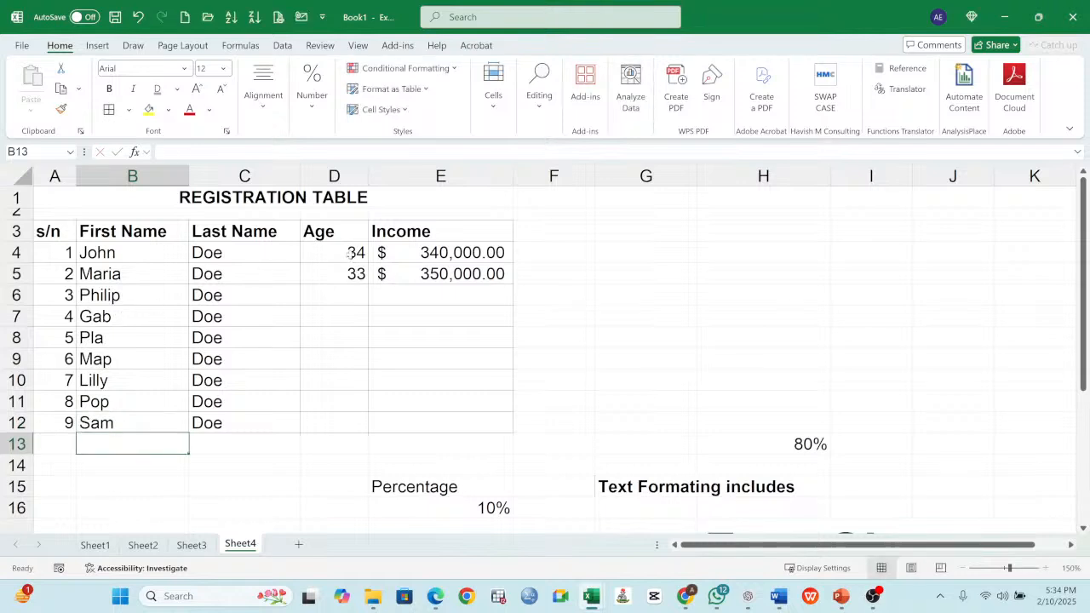
- Enter the ages 35, 45, 56, 21, 31, 47 and 44 for records 3 to 9 in D6:D12
drag(351, 254, 352, 274)
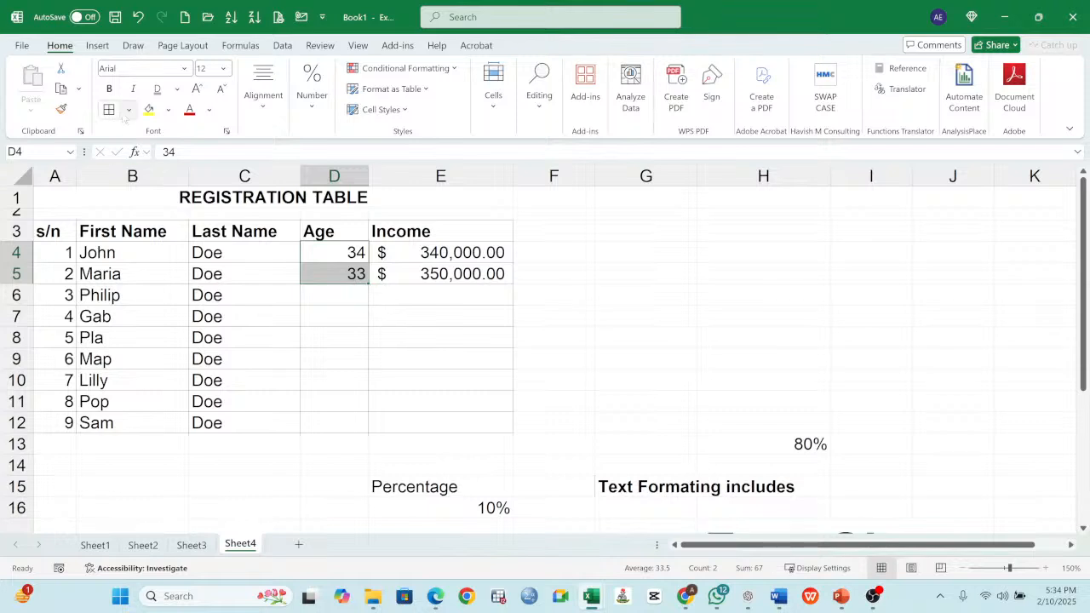
click(60, 90)
click(351, 294)
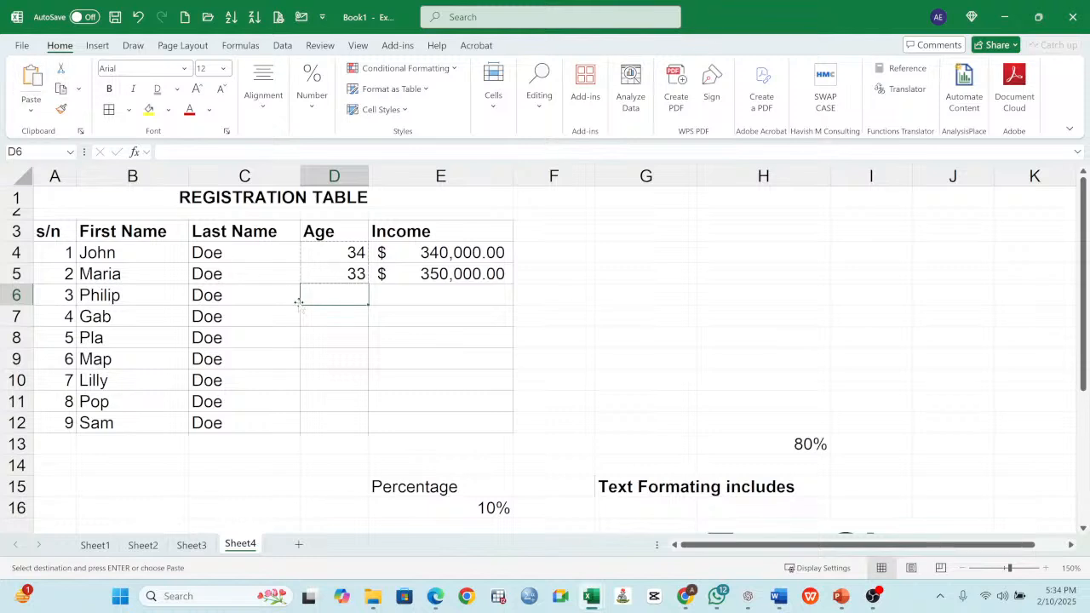
text(35)
key(Return)
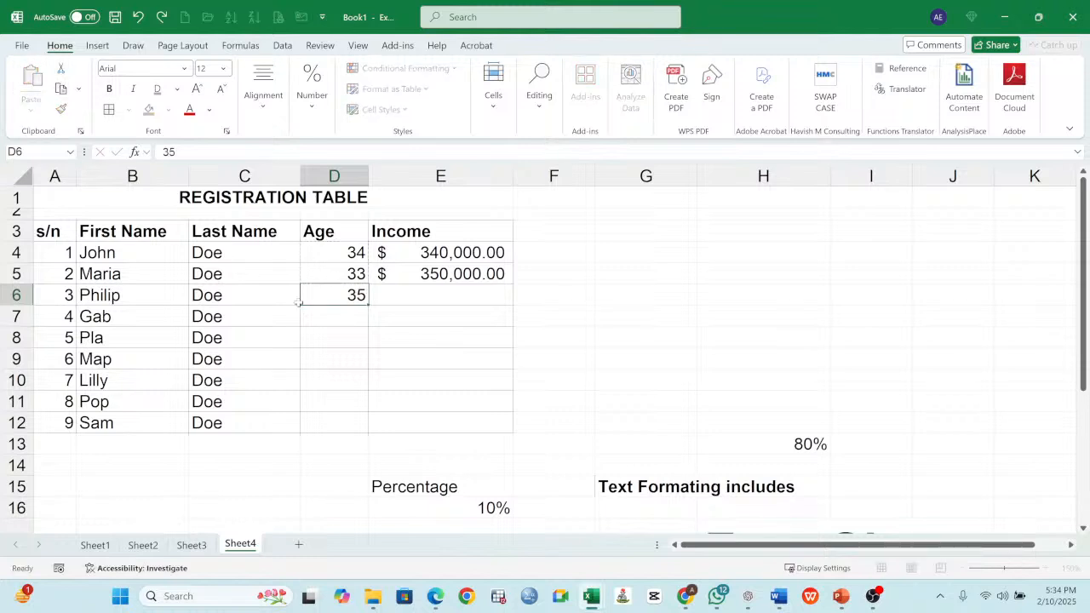
text(45)
key(Return)
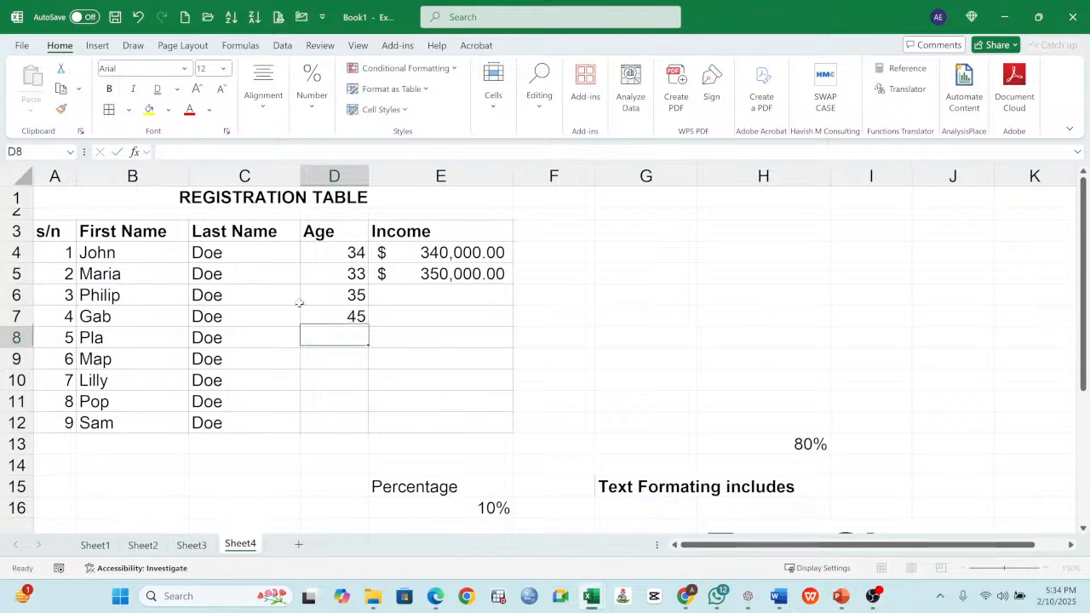
text(56)
key(Return)
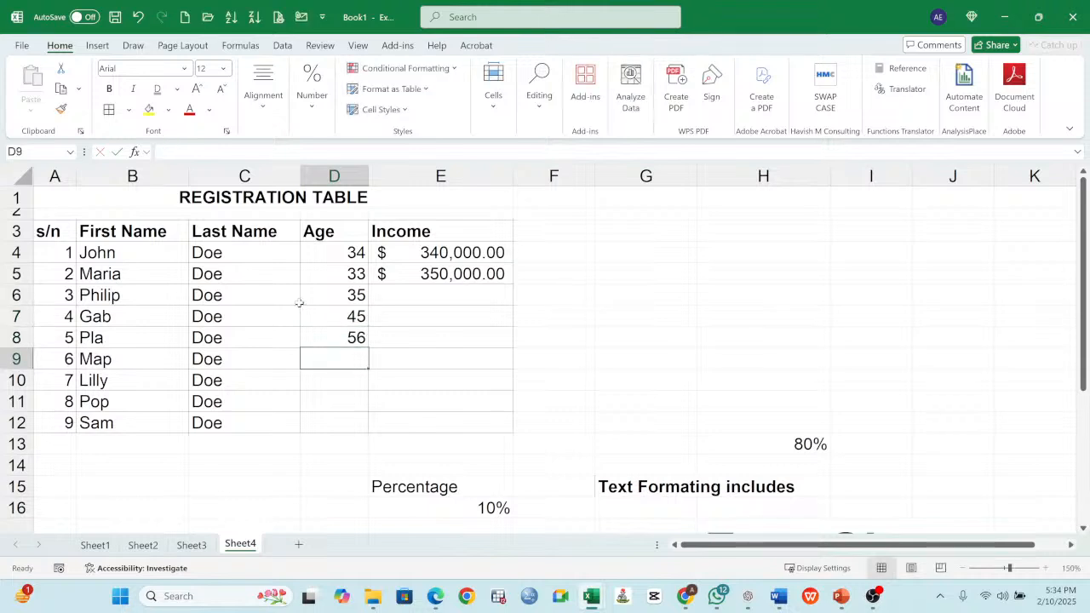
text(21)
key(Return)
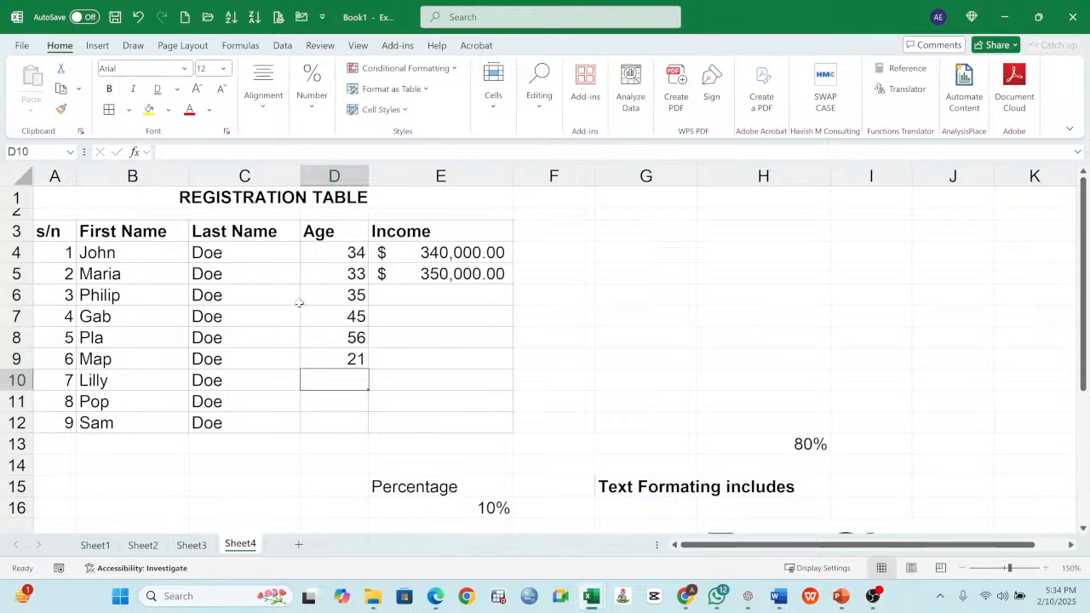
text(3)
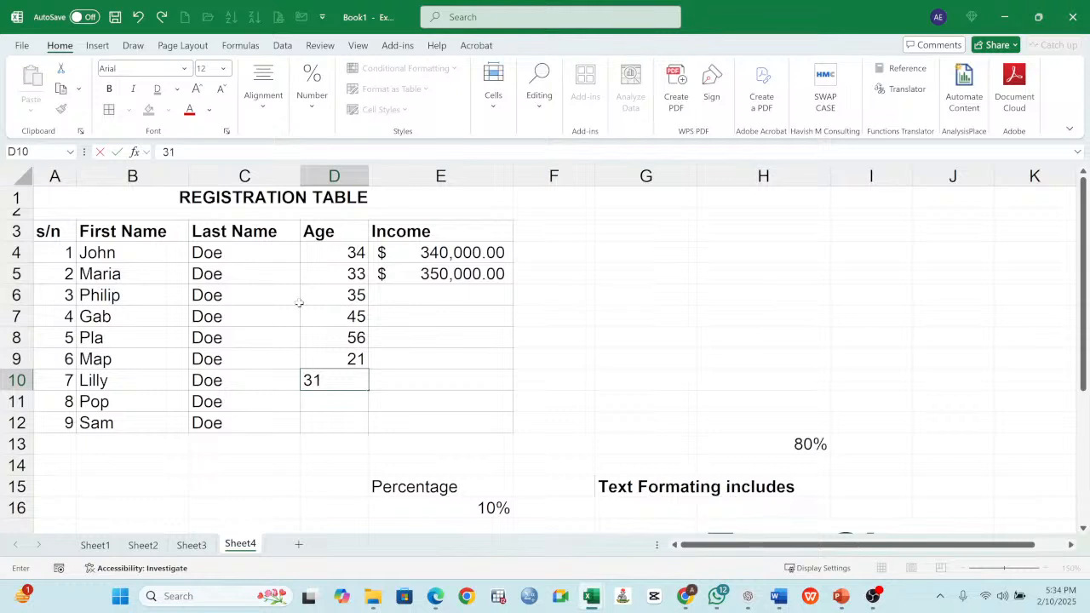
text(1)
key(Return)
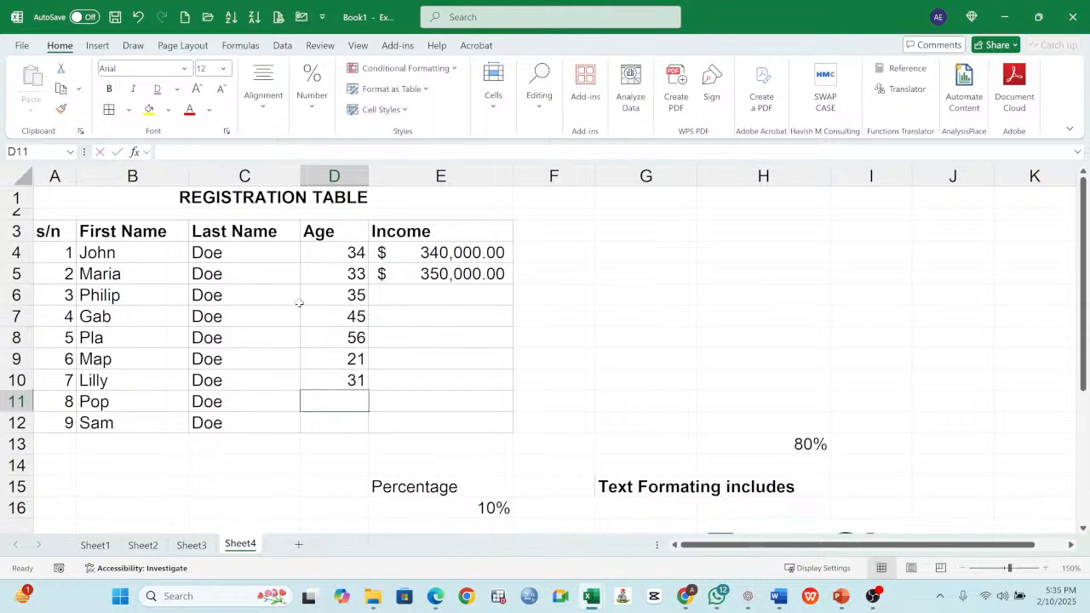
text(47)
key(Return)
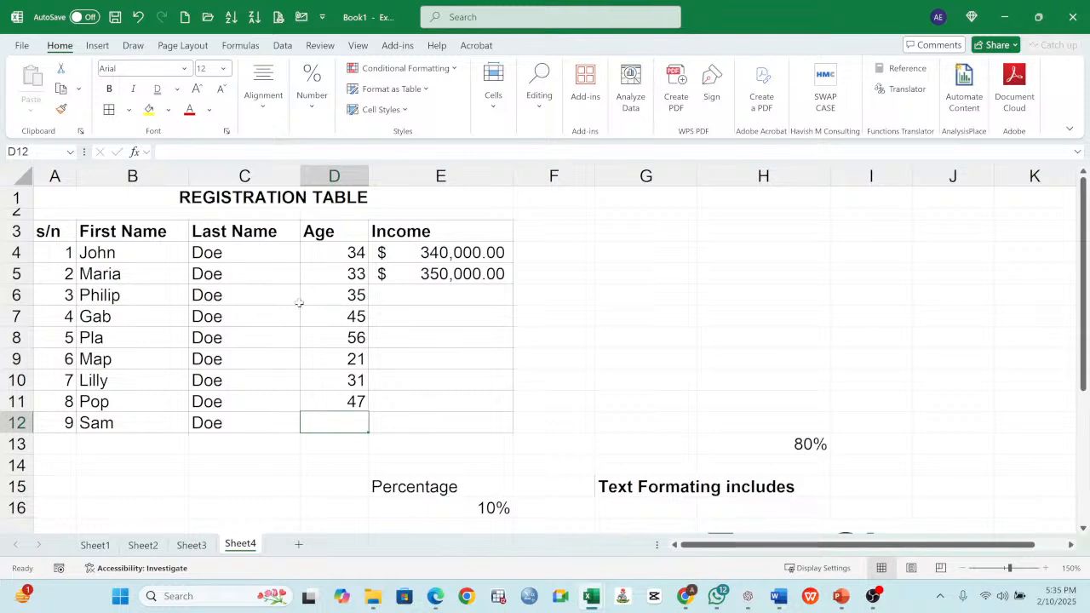
text(44)
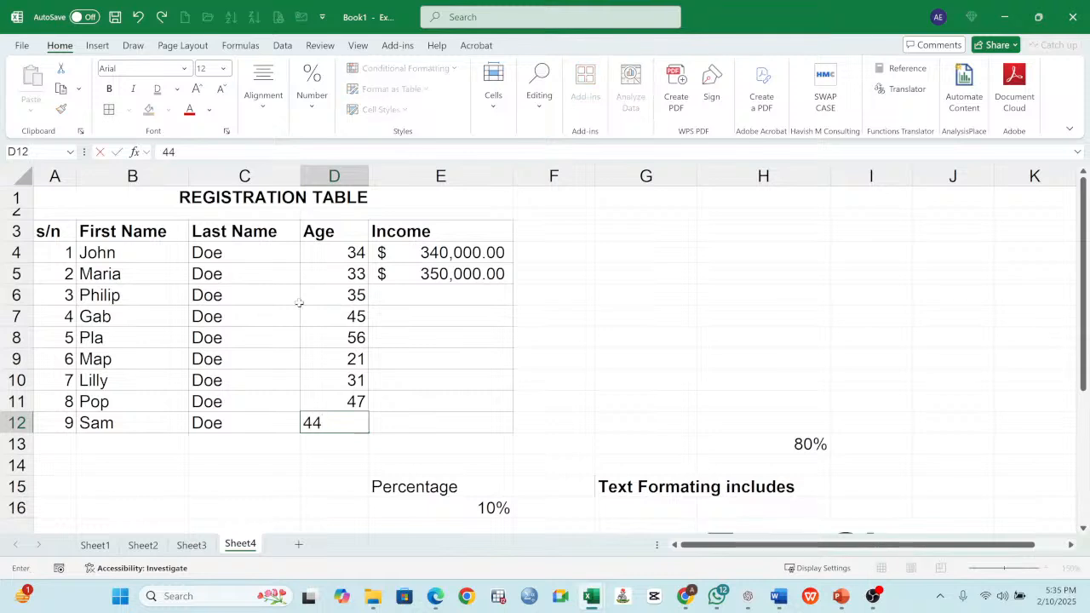
key(Return)
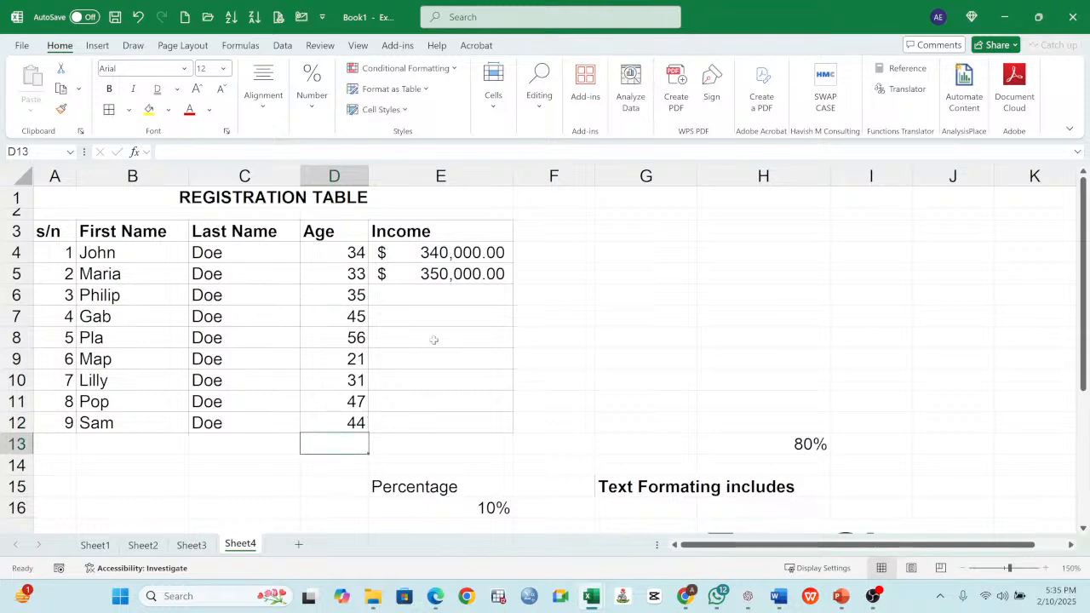
- Continue the Income series from the two amounts in E4:E5 down through E12
click(458, 255)
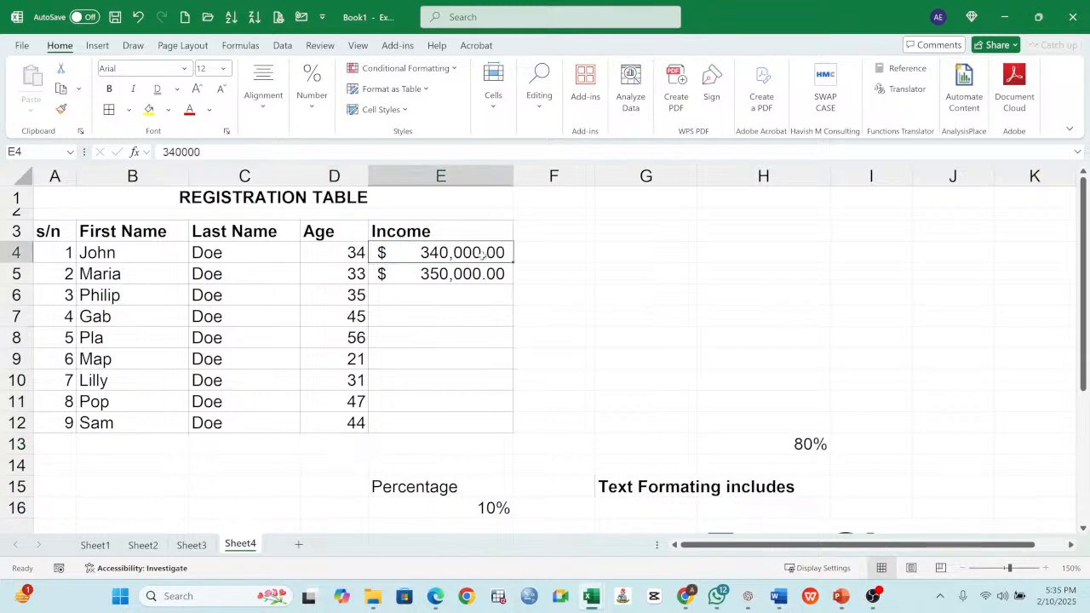
drag(482, 253, 514, 431)
click(461, 318)
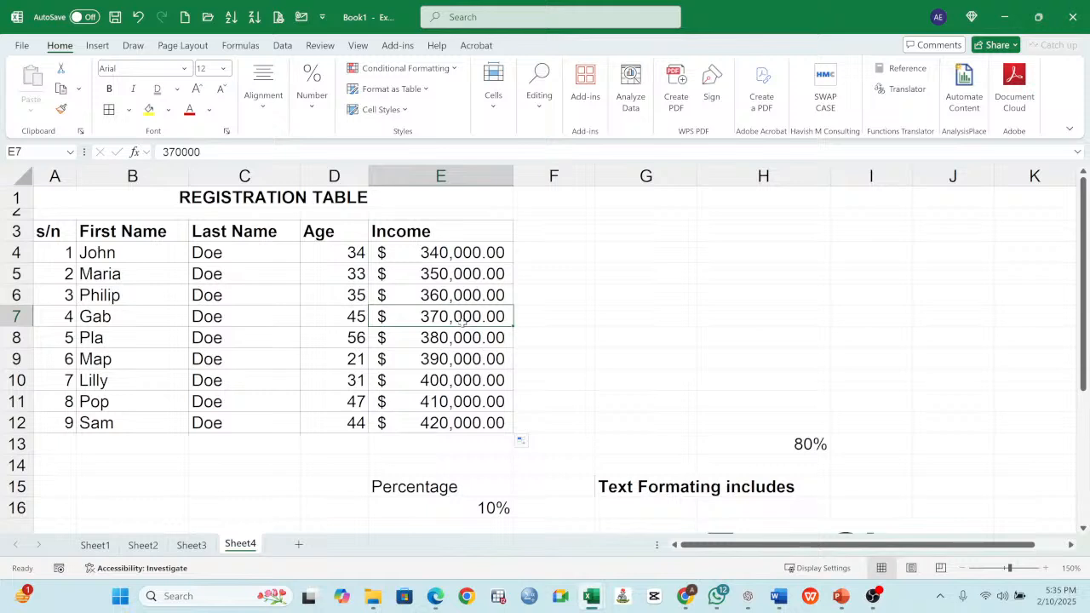
click(462, 388)
click(456, 422)
click(458, 275)
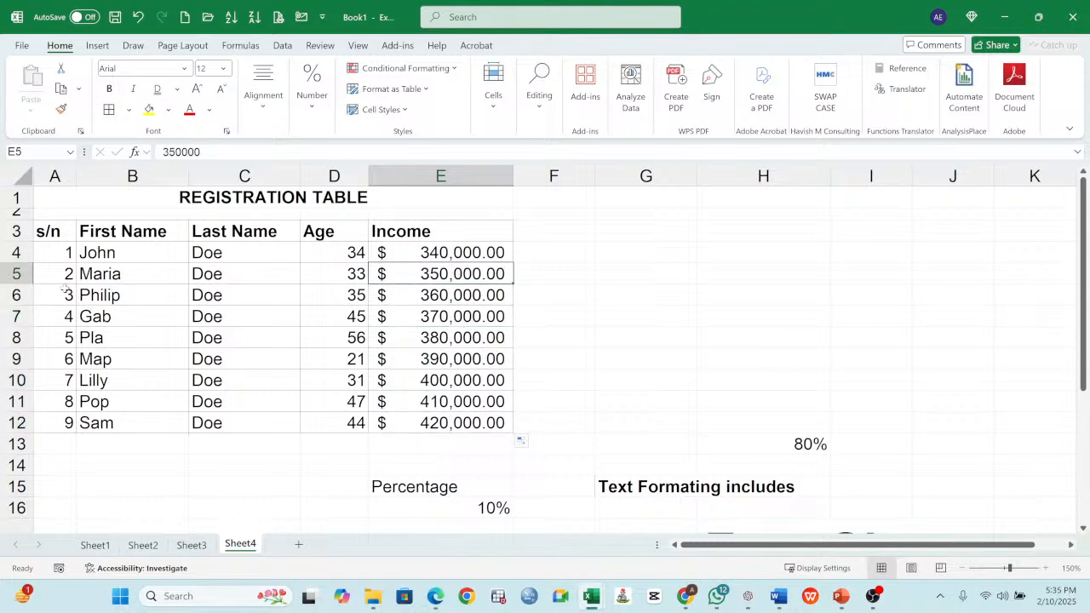
- Examine the serial numbers, the incomes and the whole registration data range A3:E12
drag(65, 275, 60, 379)
drag(446, 314, 444, 428)
click(460, 275)
drag(54, 230, 441, 426)
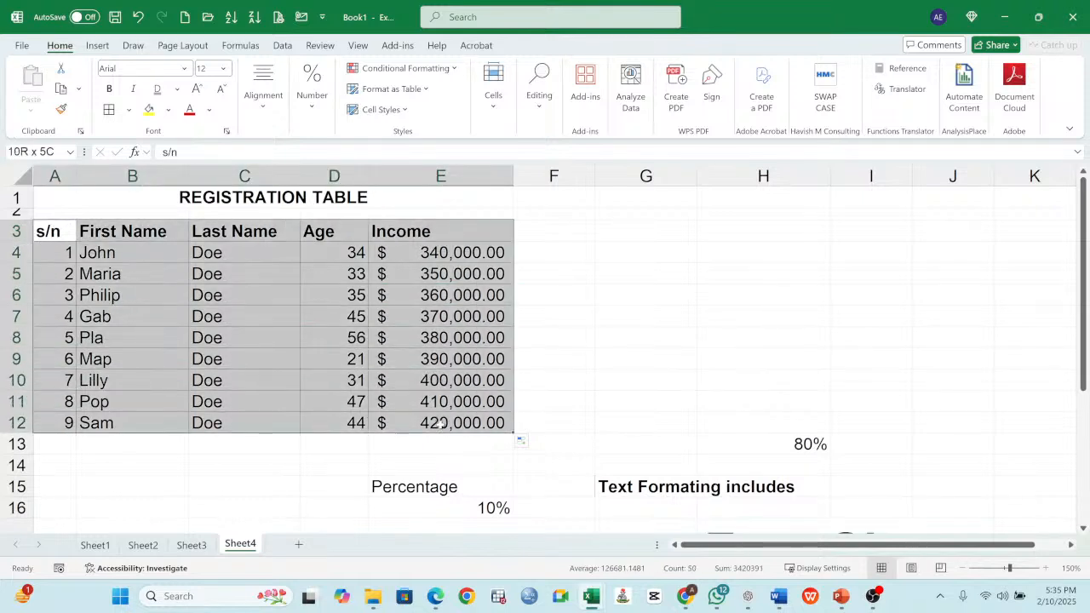
click(406, 278)
drag(56, 235, 486, 423)
click(614, 239)
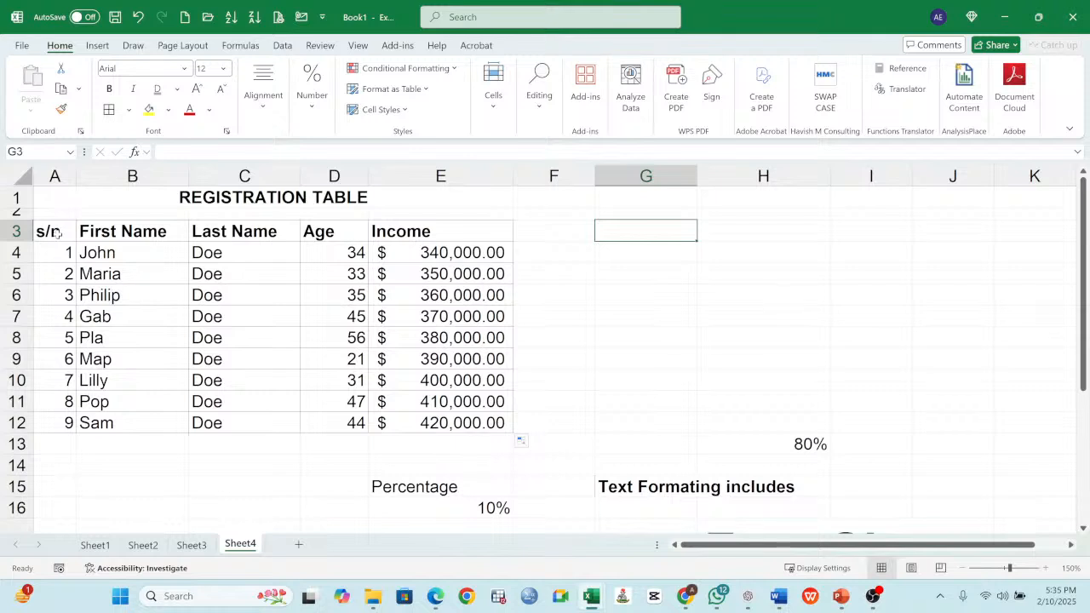
mouse_move(60, 233)
mouse_down()
mouse_move(228, 250)
mouse_move(476, 401)
mouse_move(486, 424)
mouse_up()
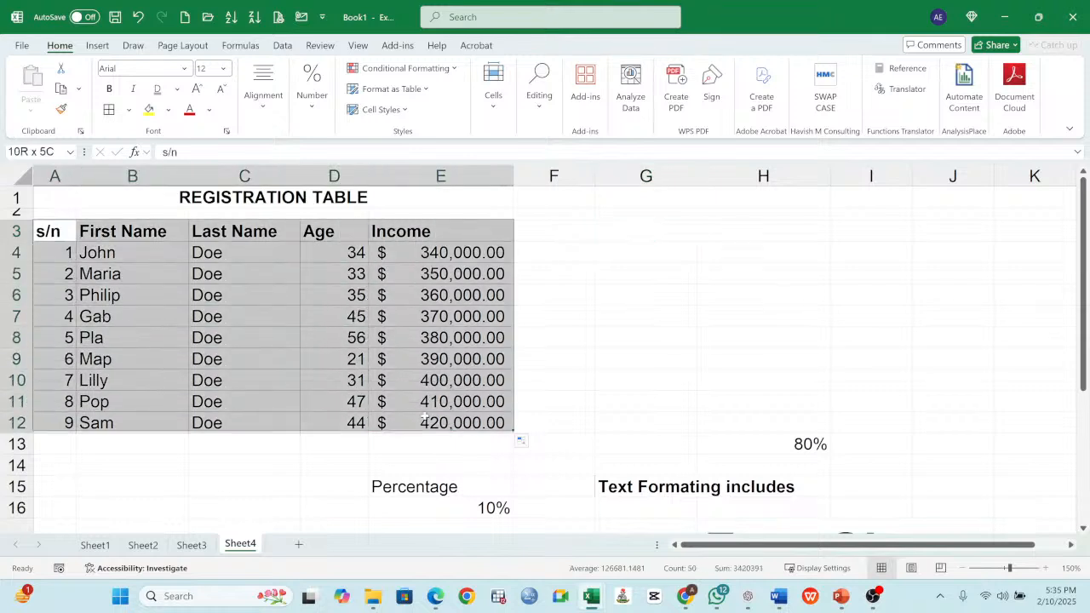
- Add the note "It is just a range" beside the registration data in G3
click(653, 230)
text(It)
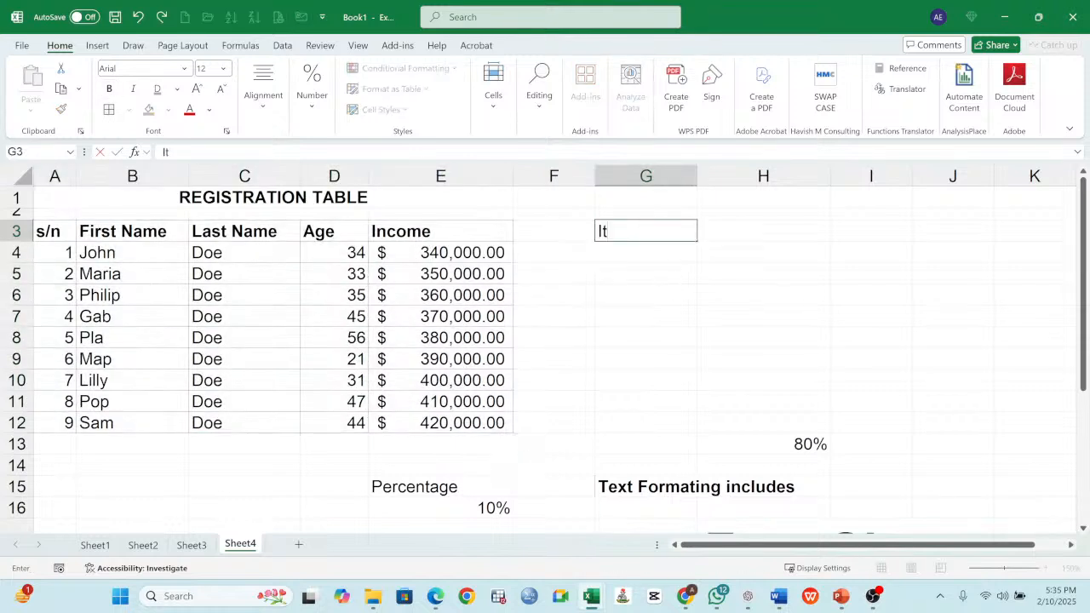
text( is jus)
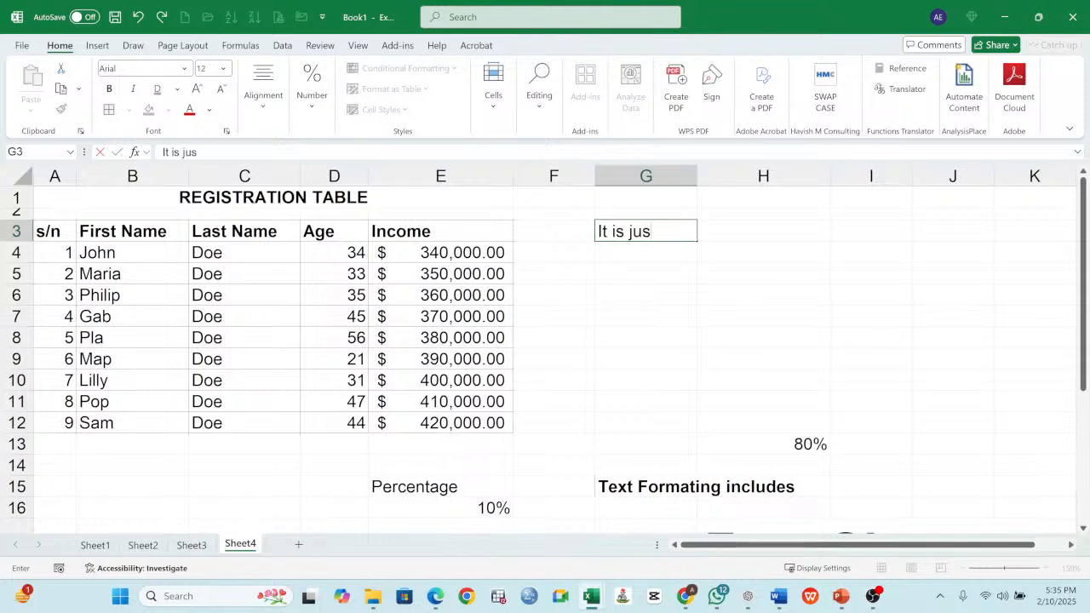
text(t a ran)
key(BackSpace)
text(ange)
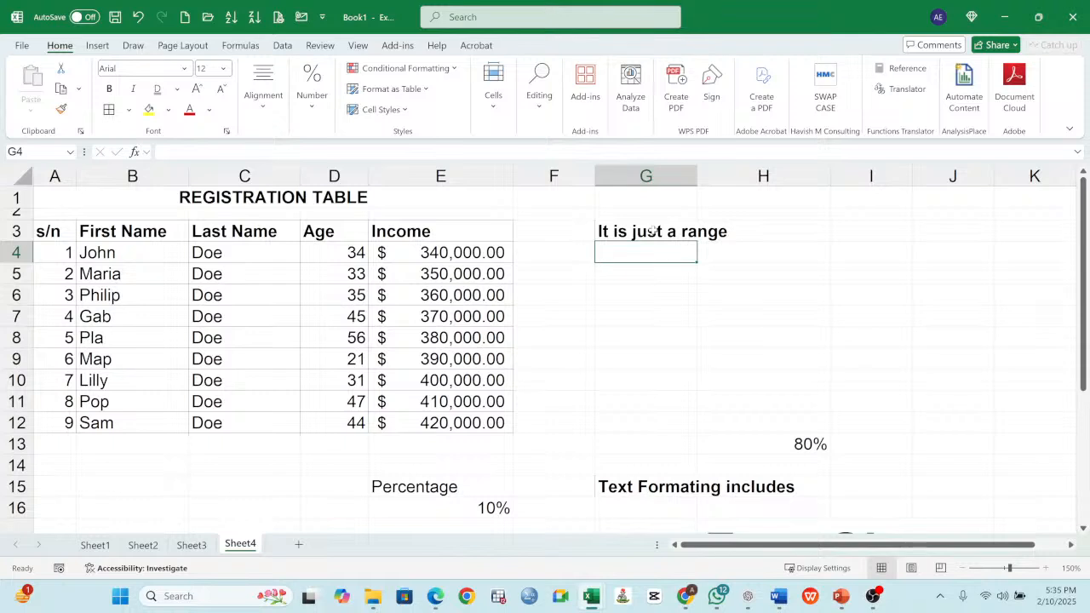
click(658, 232)
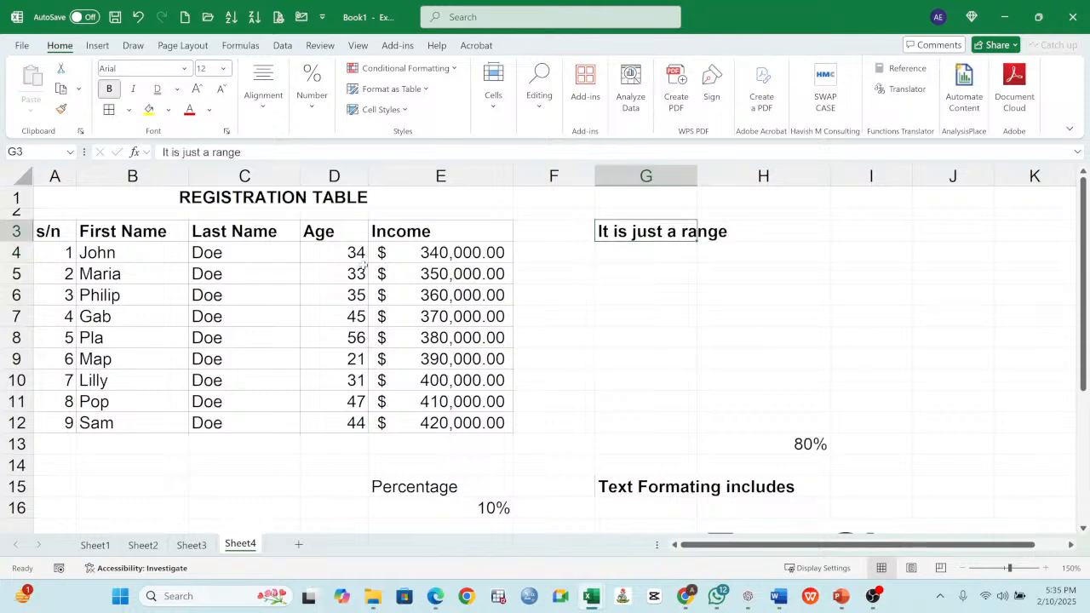
- Add the note "But you can convert your range to a Table format" in G4
click(637, 256)
text(Y)
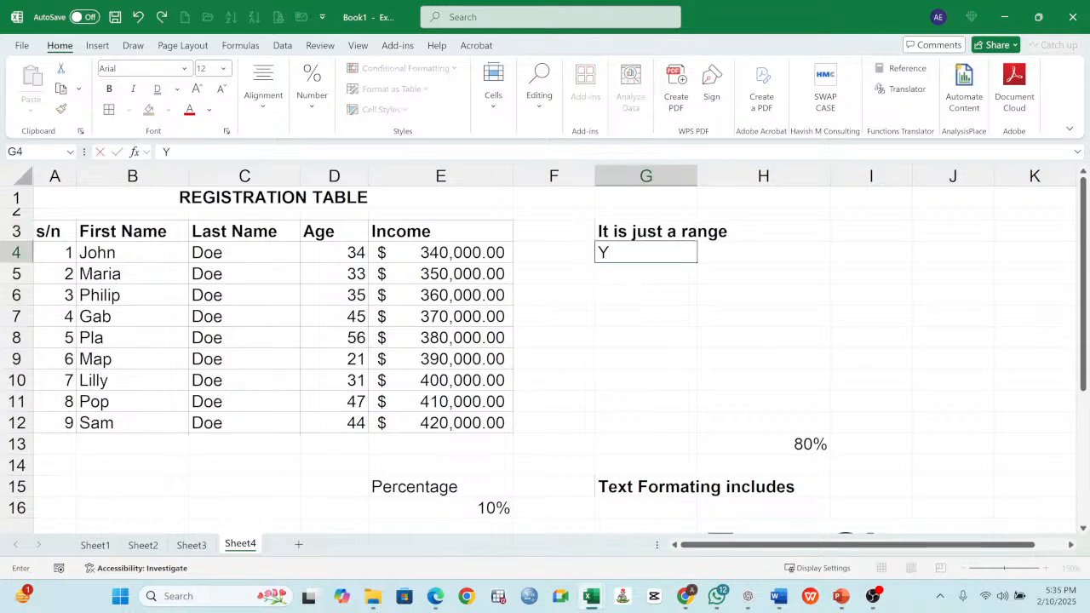
key(BackSpace)
text(u)
key(BackSpace)
text(Byut)
key(BackSpace)
key(BackSpace)
key(BackSpace)
text(ut you ca)
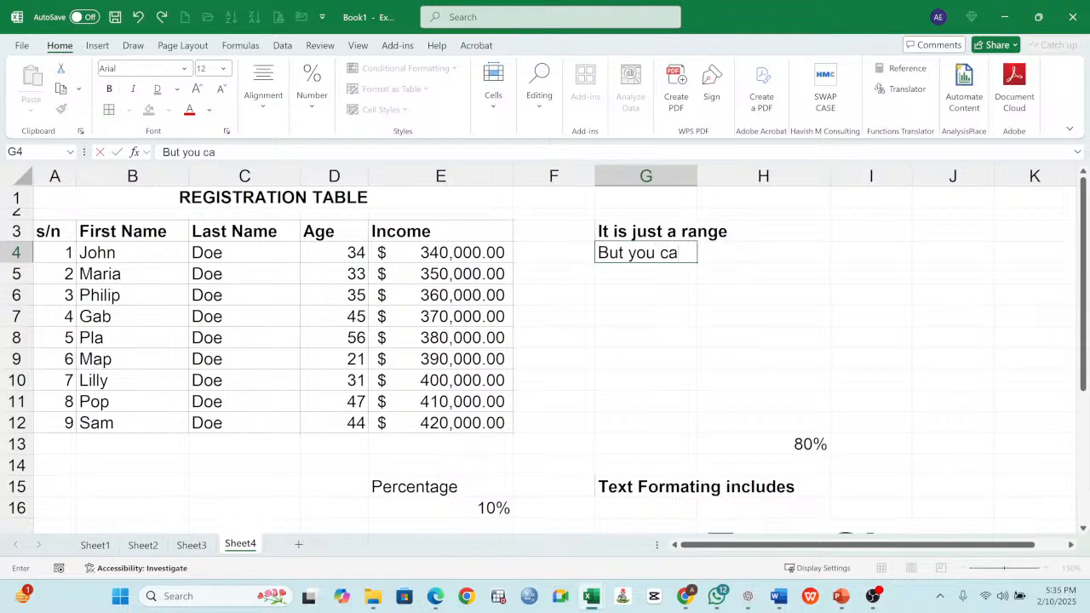
text(n convert)
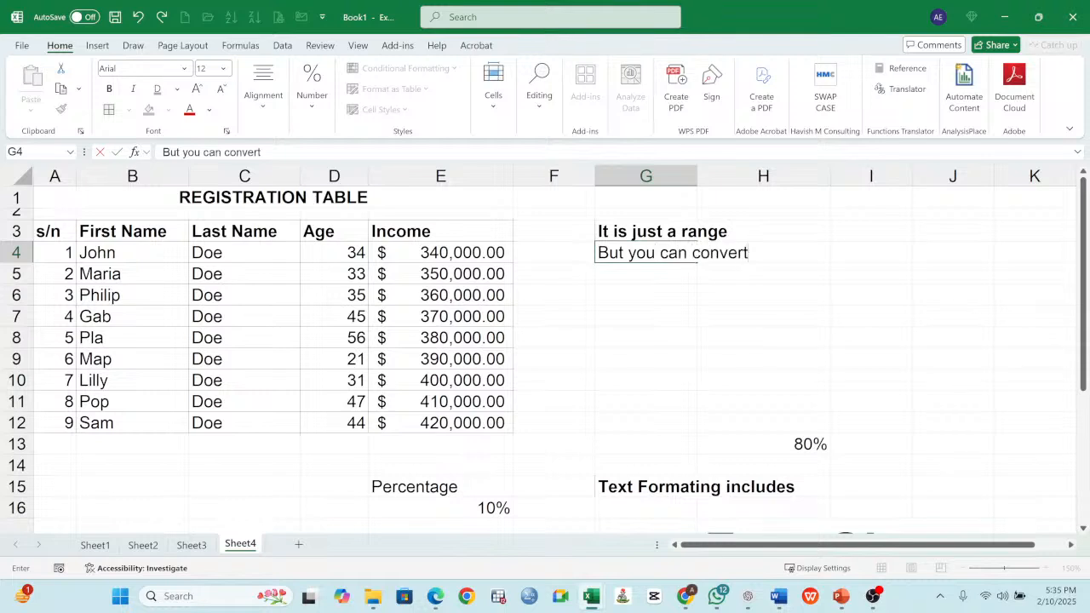
text( your range )
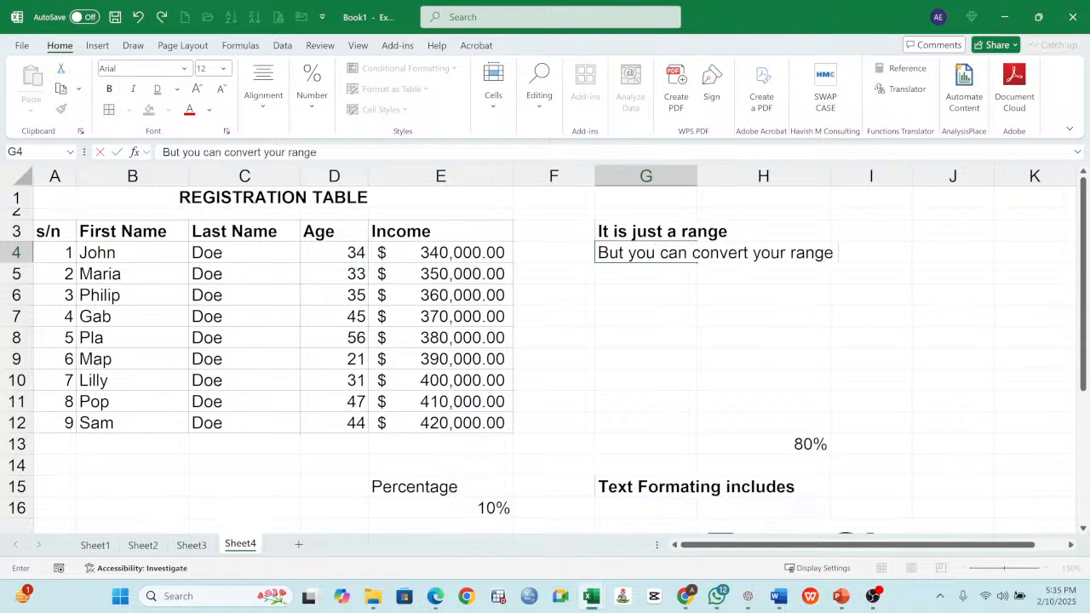
text(to a Table format)
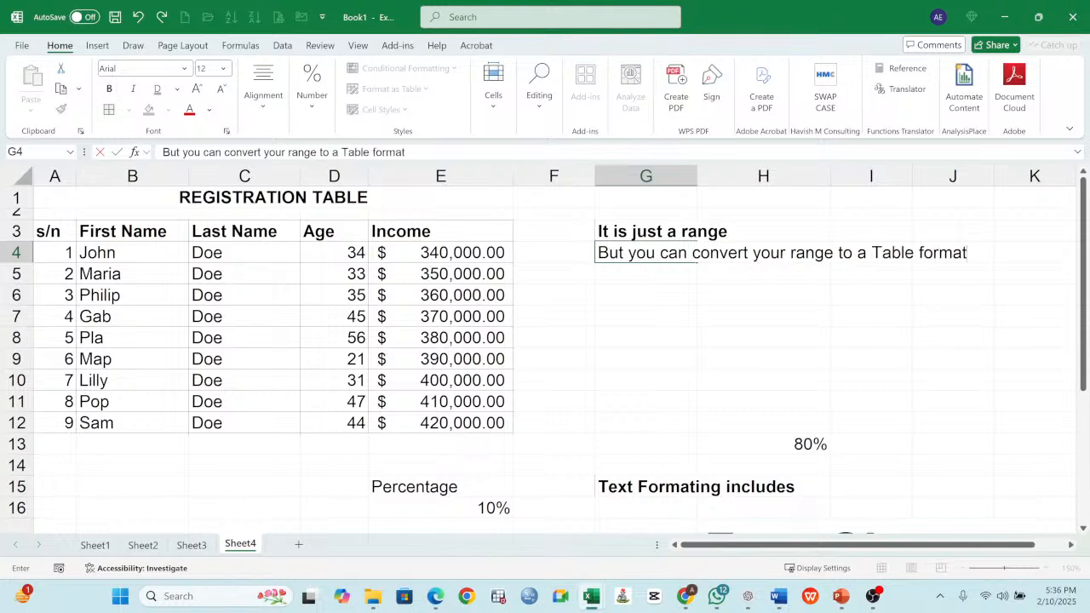
key(Return)
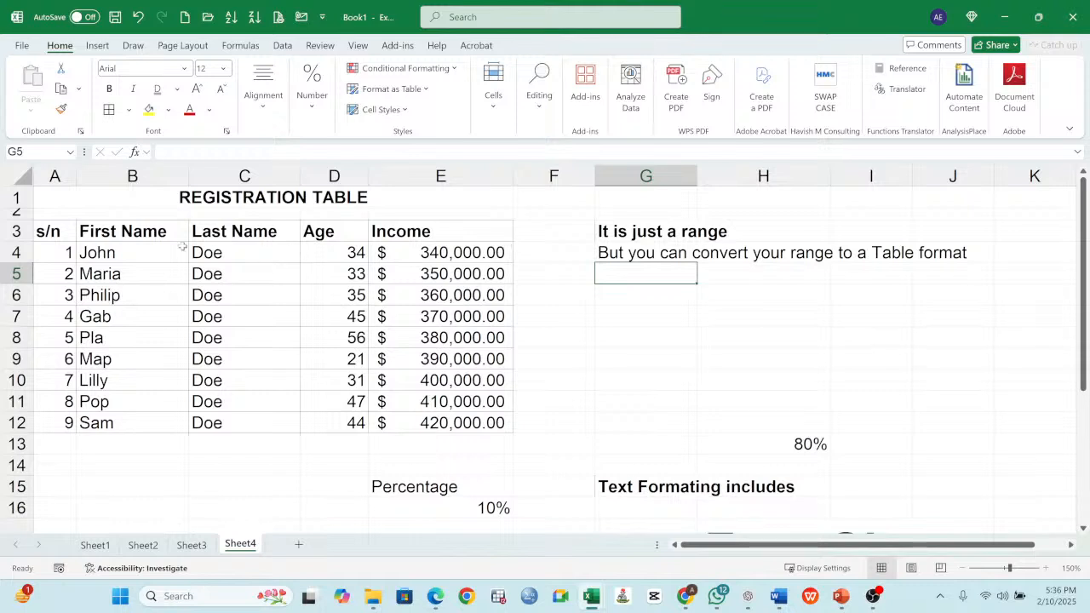
- Format the registration data A3:E12 as a table with headers, using a light green banded style
drag(55, 234, 504, 426)
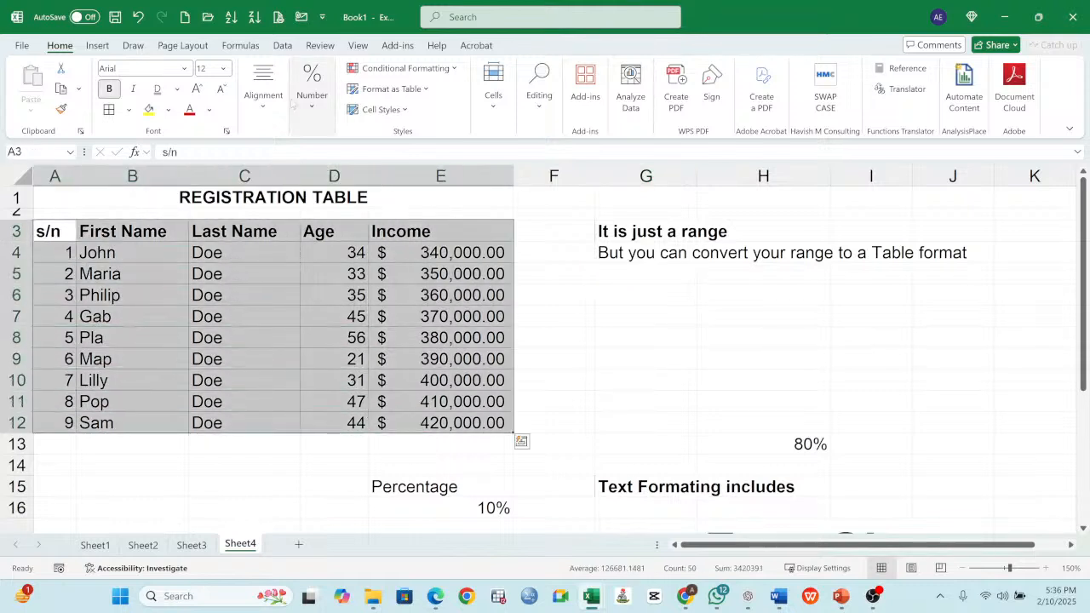
click(427, 90)
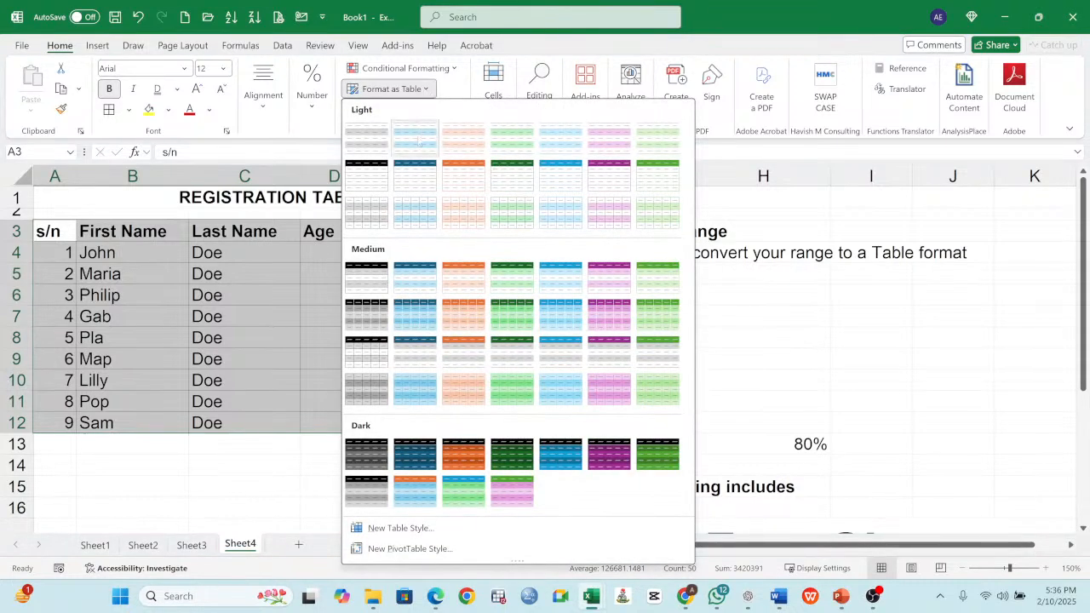
click(506, 218)
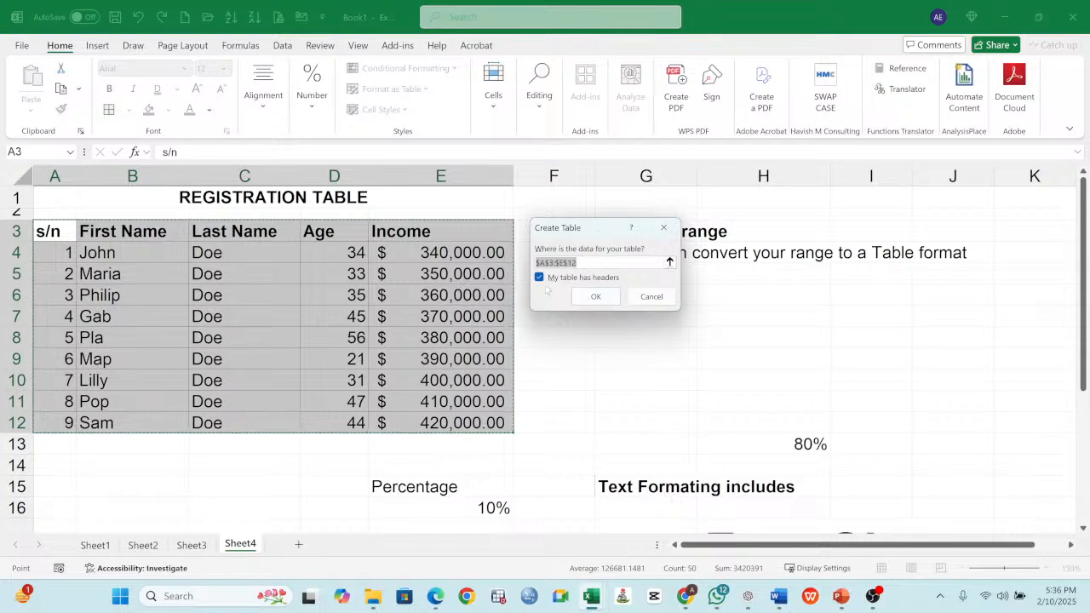
click(599, 298)
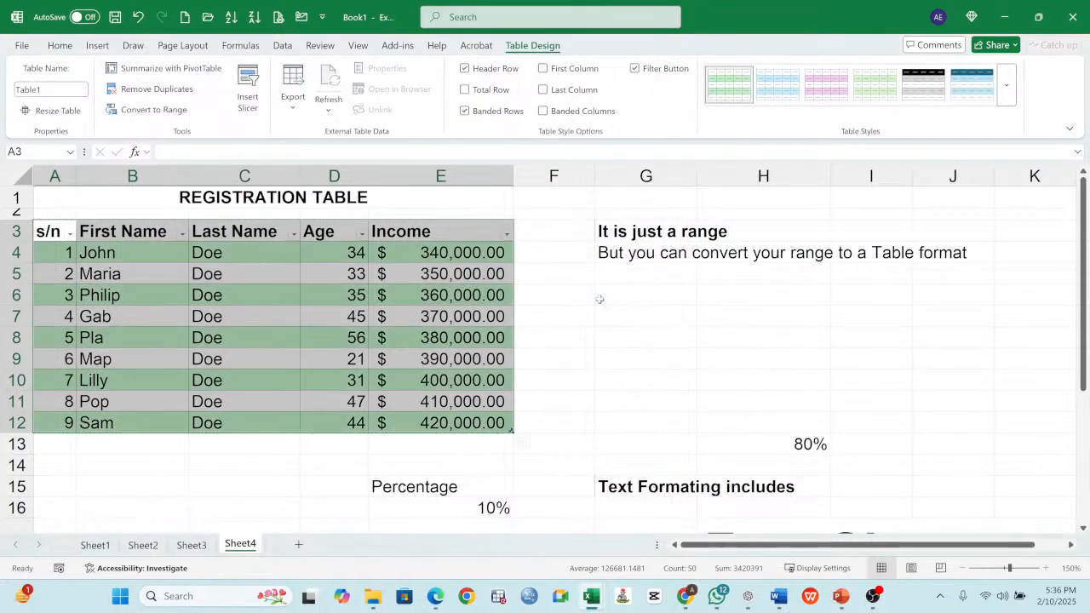
click(579, 343)
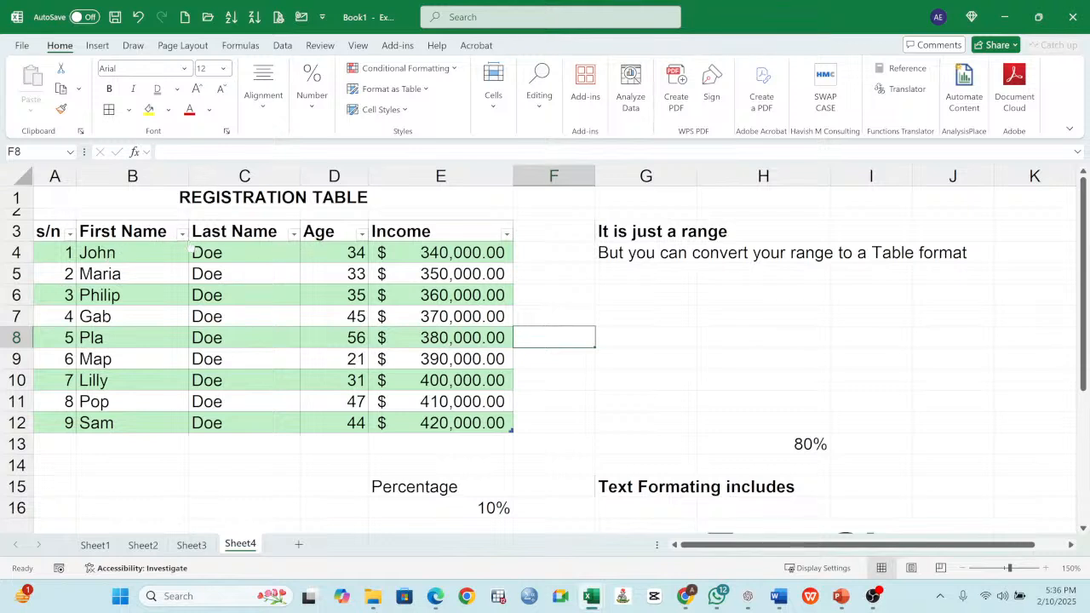
- Filter the table's First Name column to only the first three names in its alphabetical value list
click(181, 235)
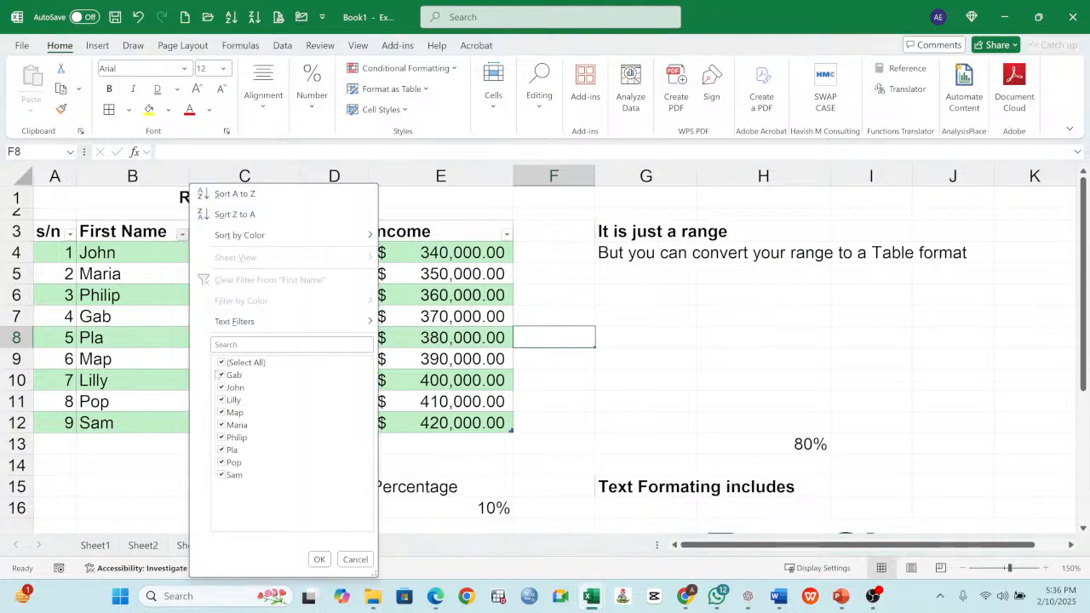
click(222, 362)
click(222, 375)
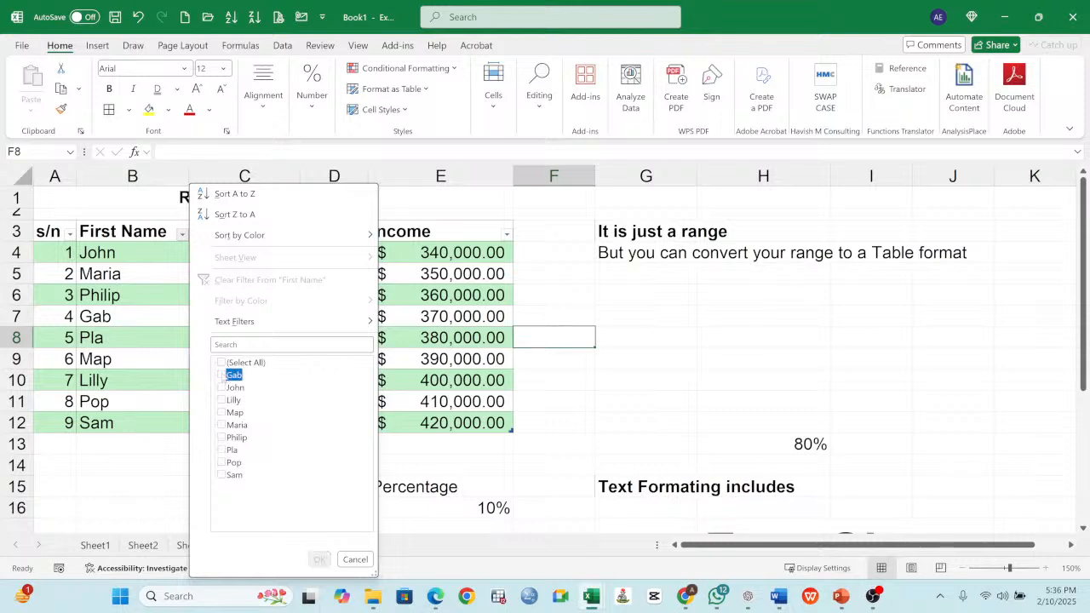
click(221, 388)
click(221, 399)
click(319, 560)
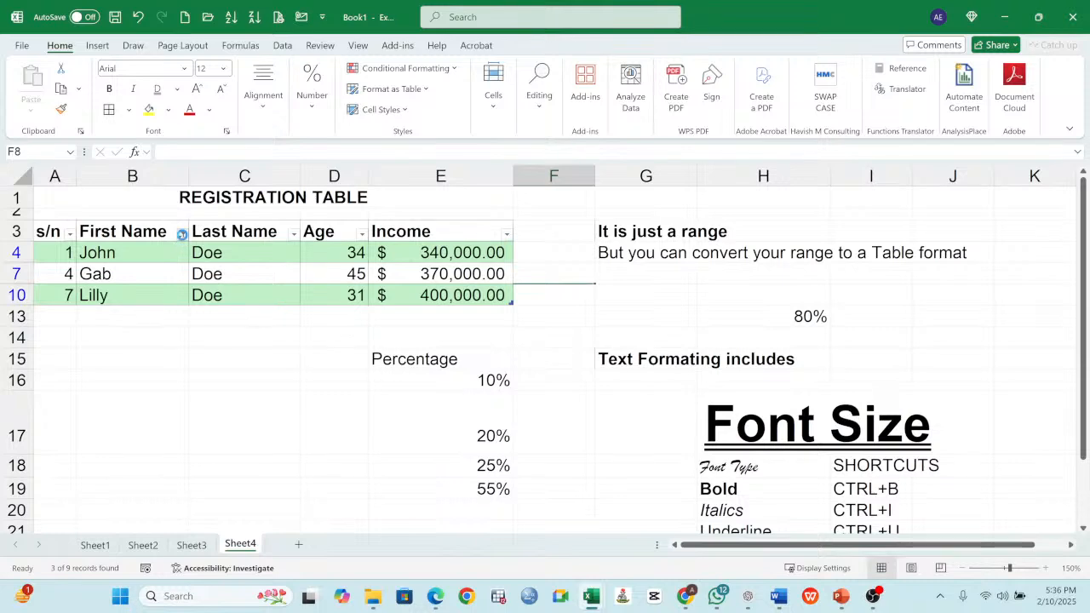
- Clear the filter from the registration table's First Name column
click(183, 232)
click(228, 280)
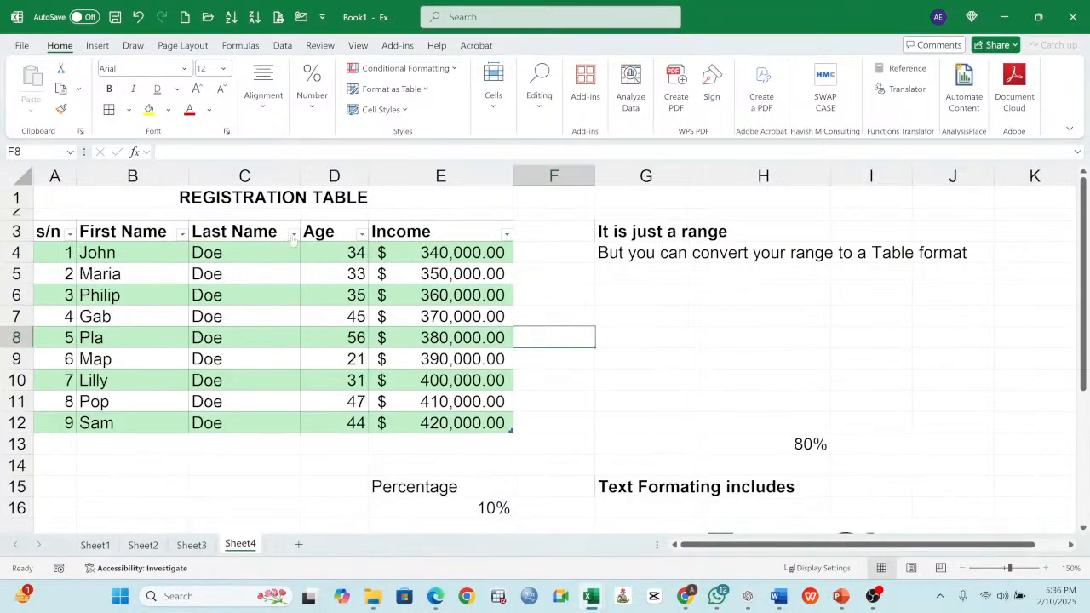
- Filter the table's Age column to only 33, and restore all ages
click(362, 234)
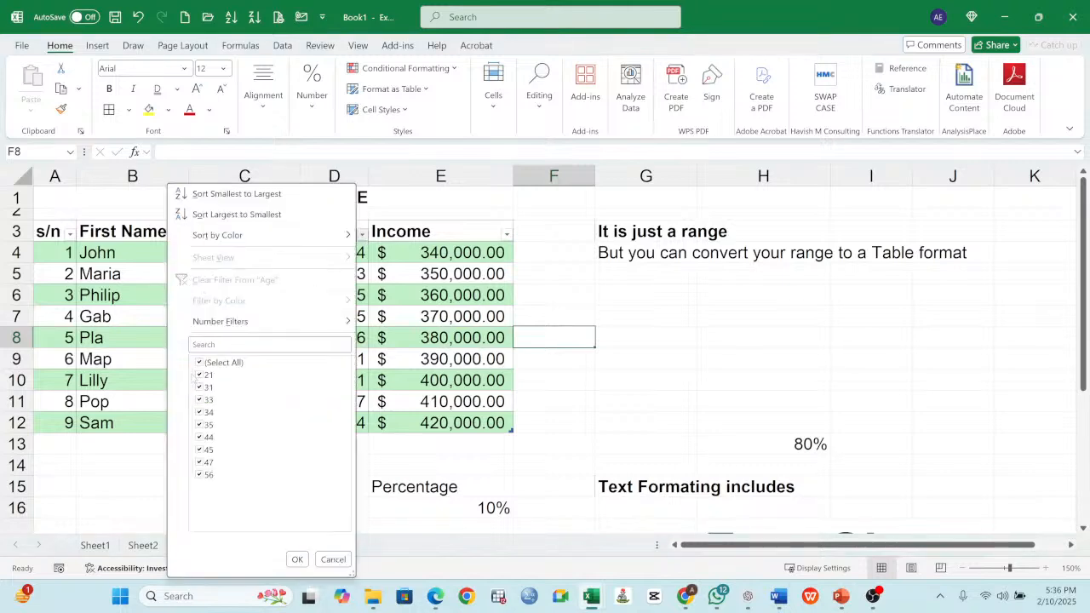
click(201, 362)
click(201, 400)
click(296, 559)
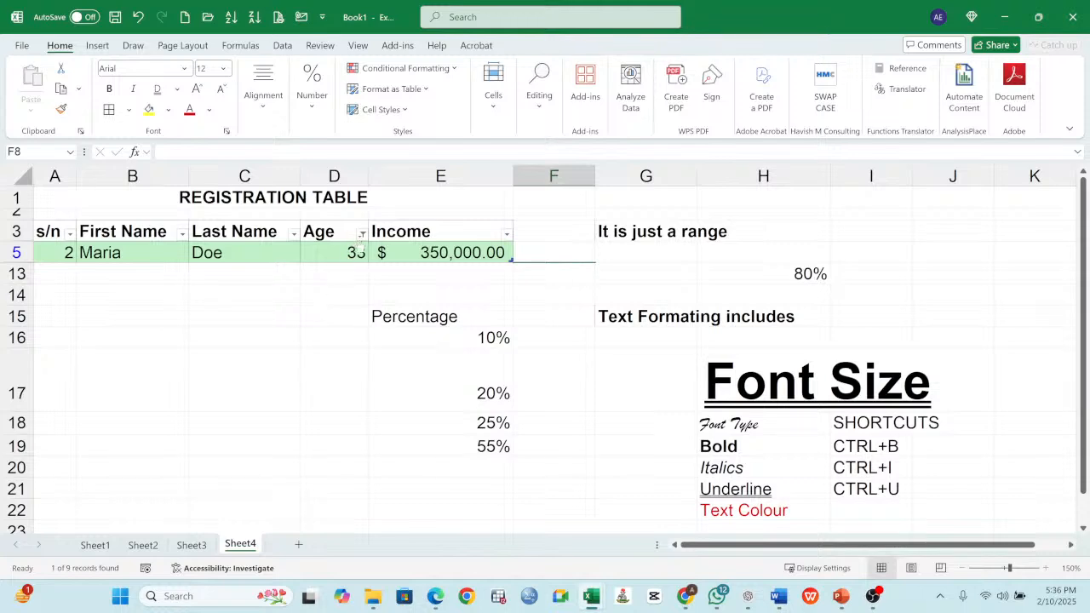
click(362, 234)
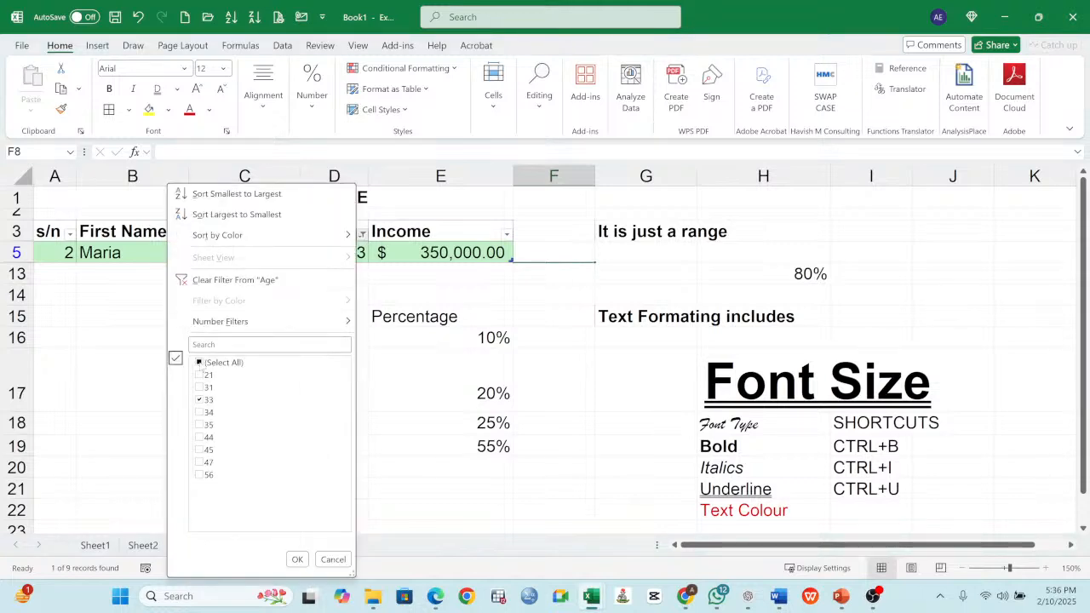
click(201, 363)
click(297, 559)
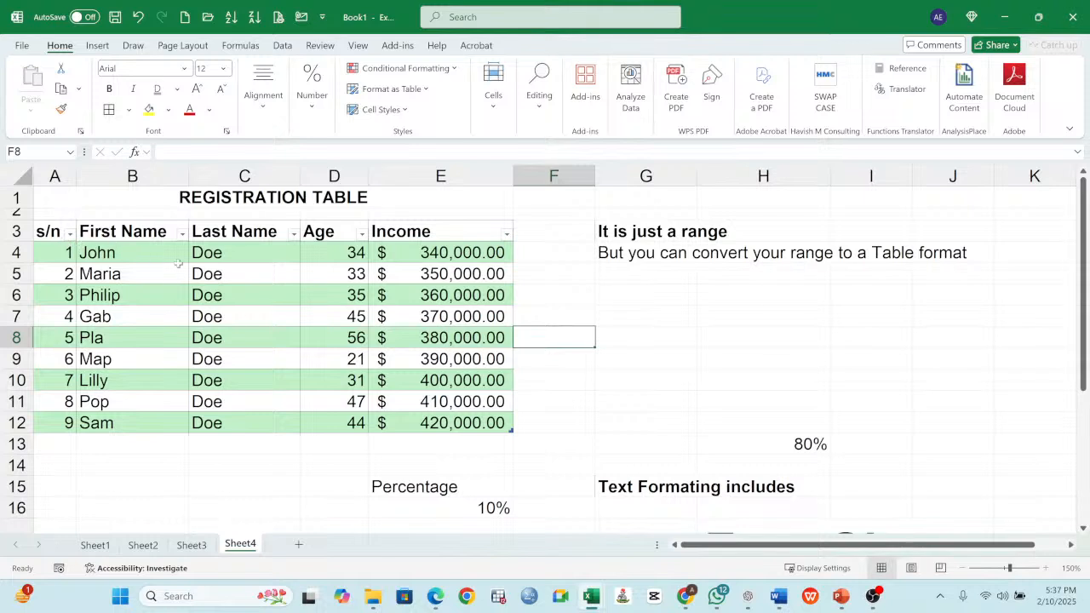
- Add a total row at the end of the registration table
click(295, 267)
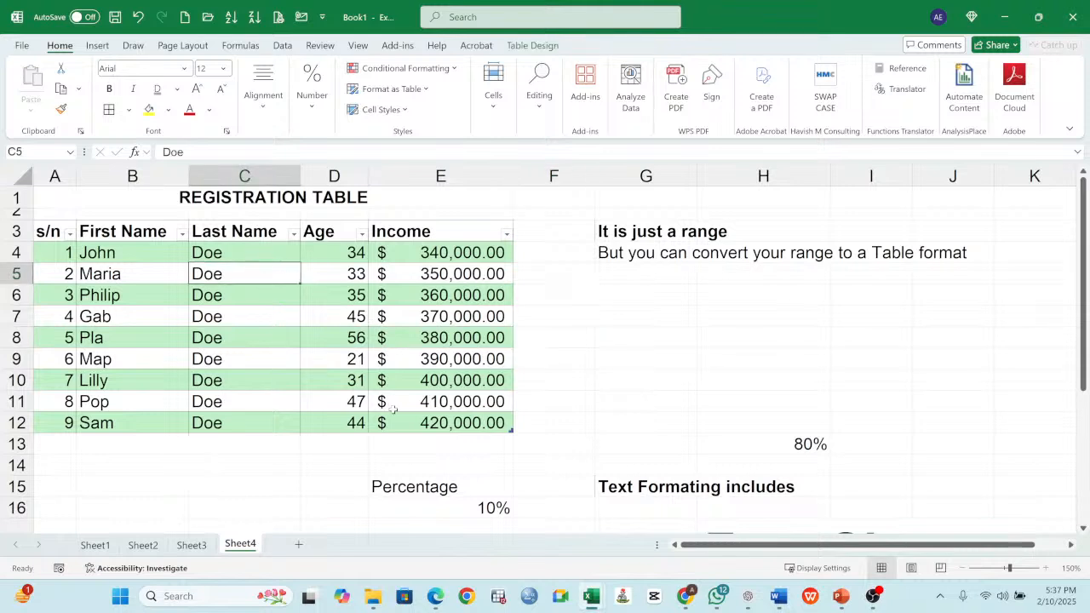
click(453, 444)
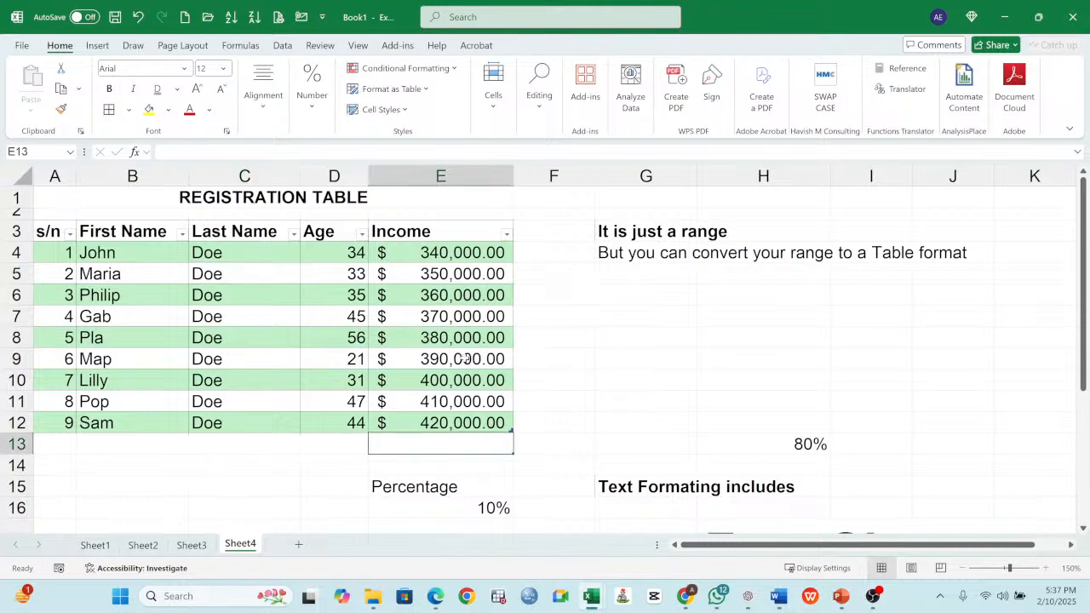
click(460, 424)
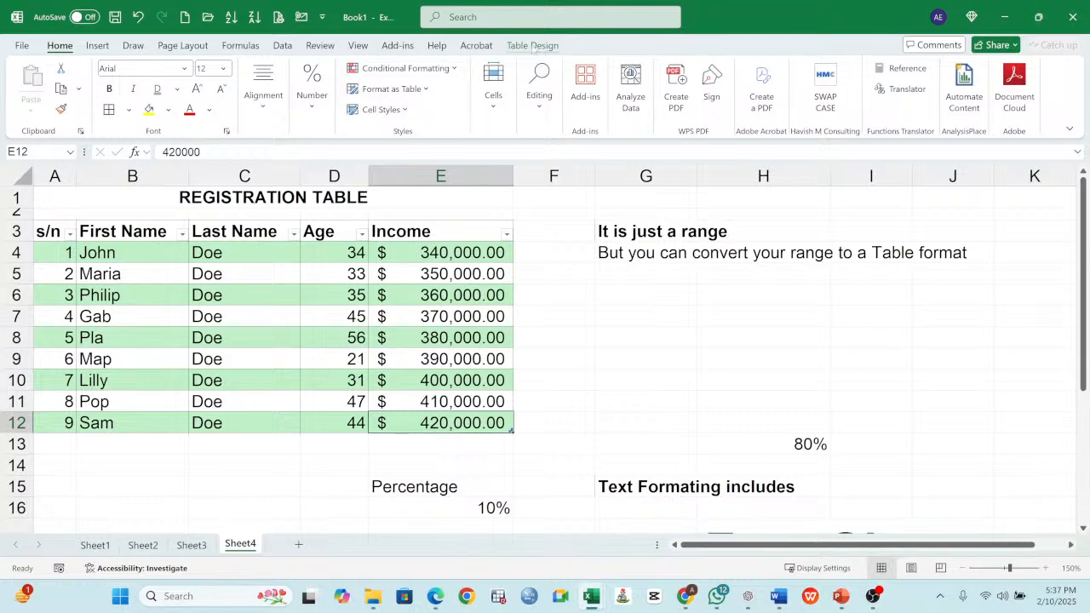
click(533, 46)
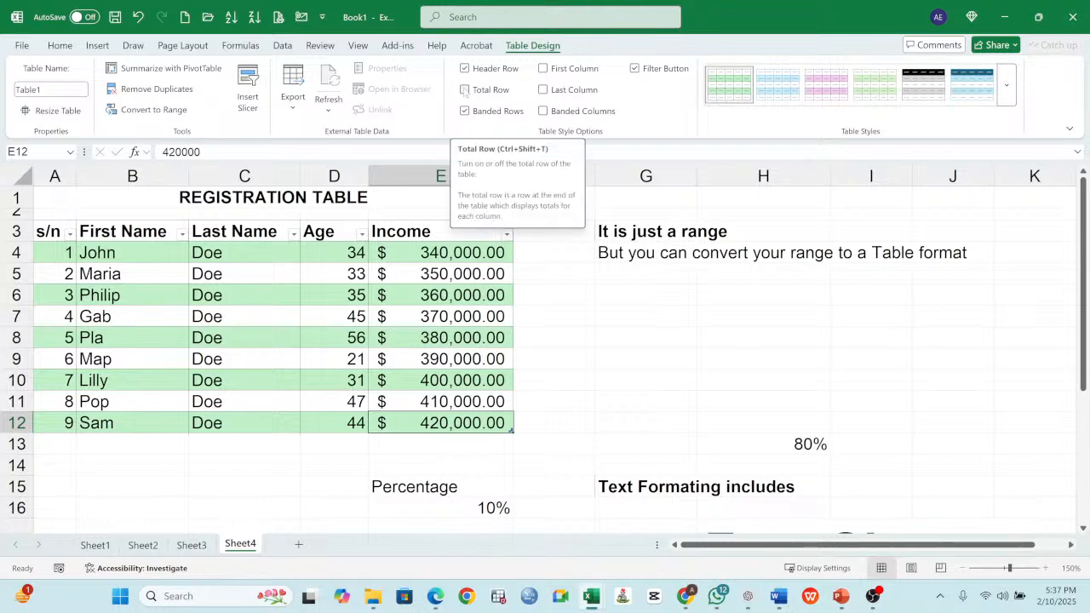
click(465, 90)
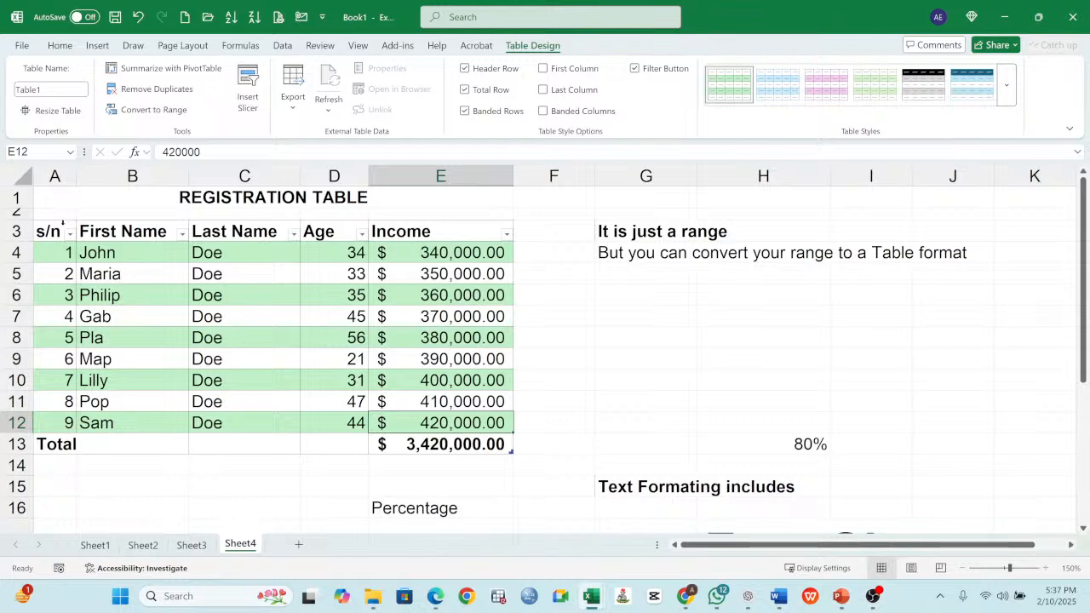
- Apply the light table style with a dark blue header row to the registration table
click(56, 232)
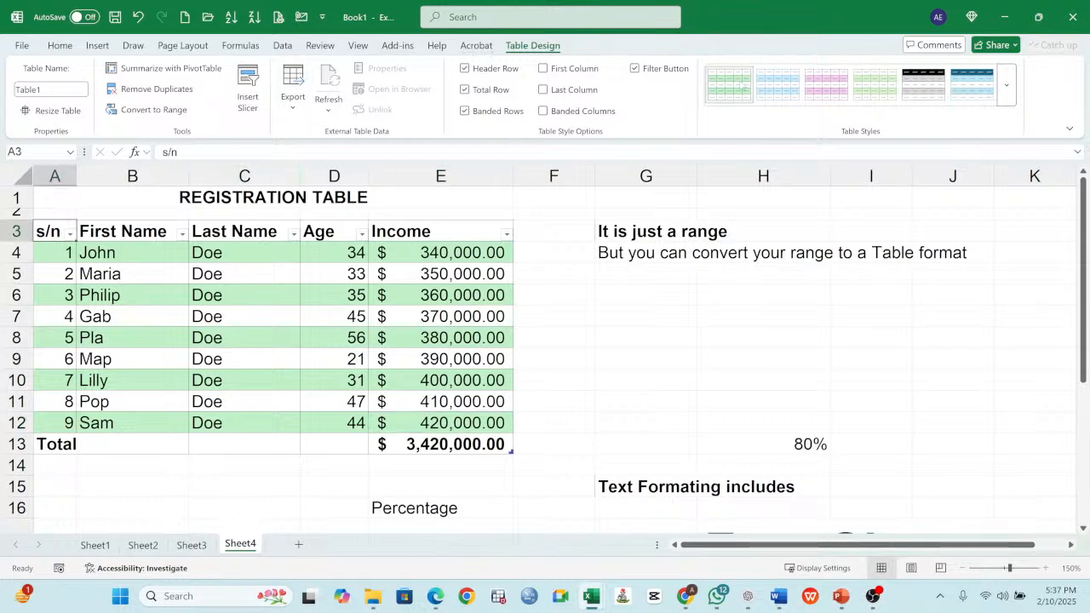
click(1006, 89)
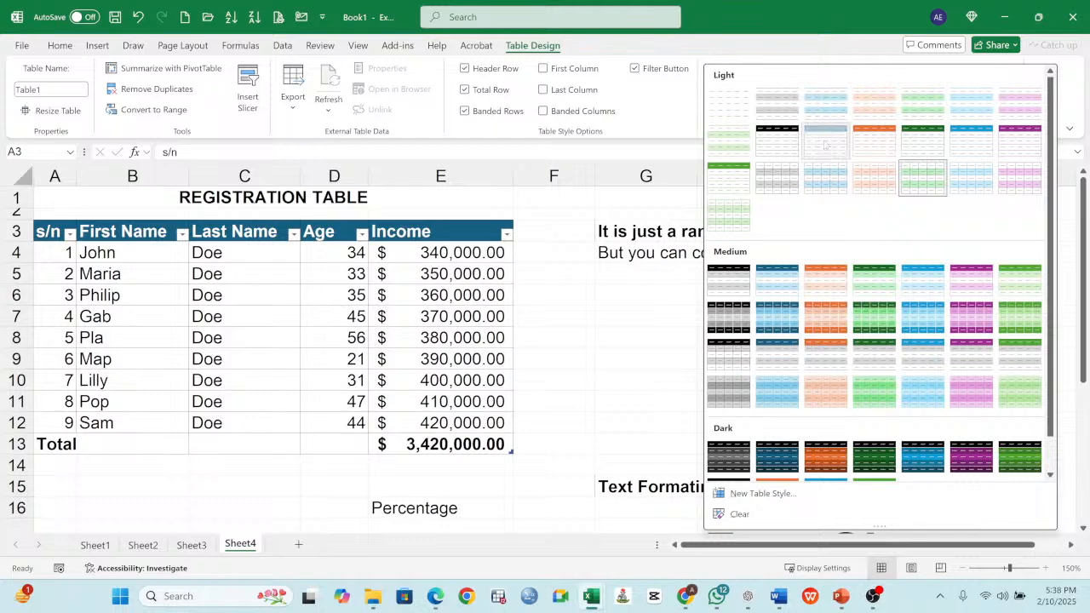
click(825, 142)
click(442, 315)
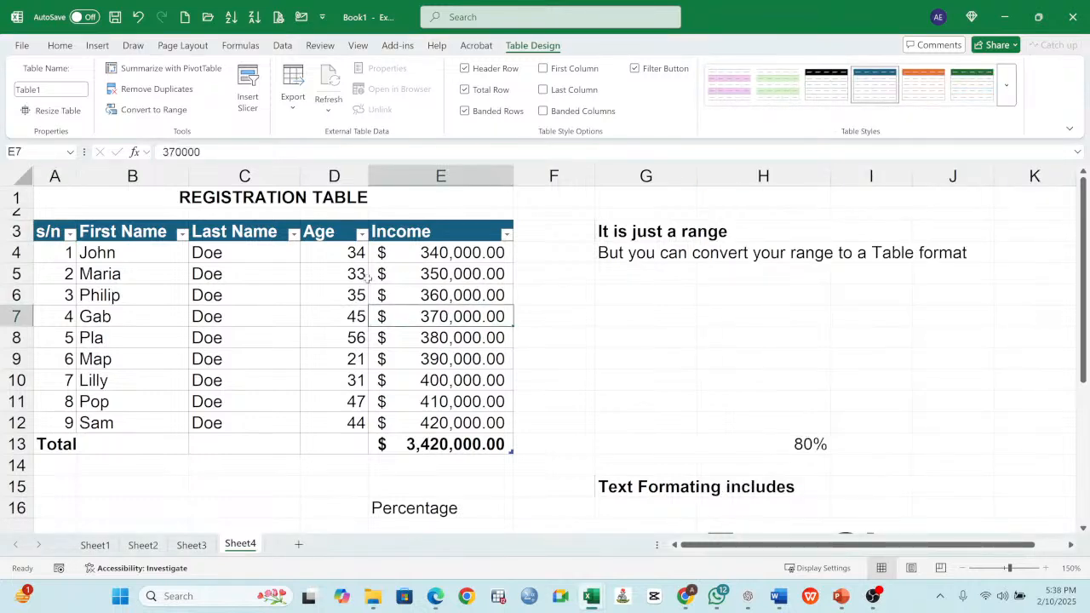
click(57, 231)
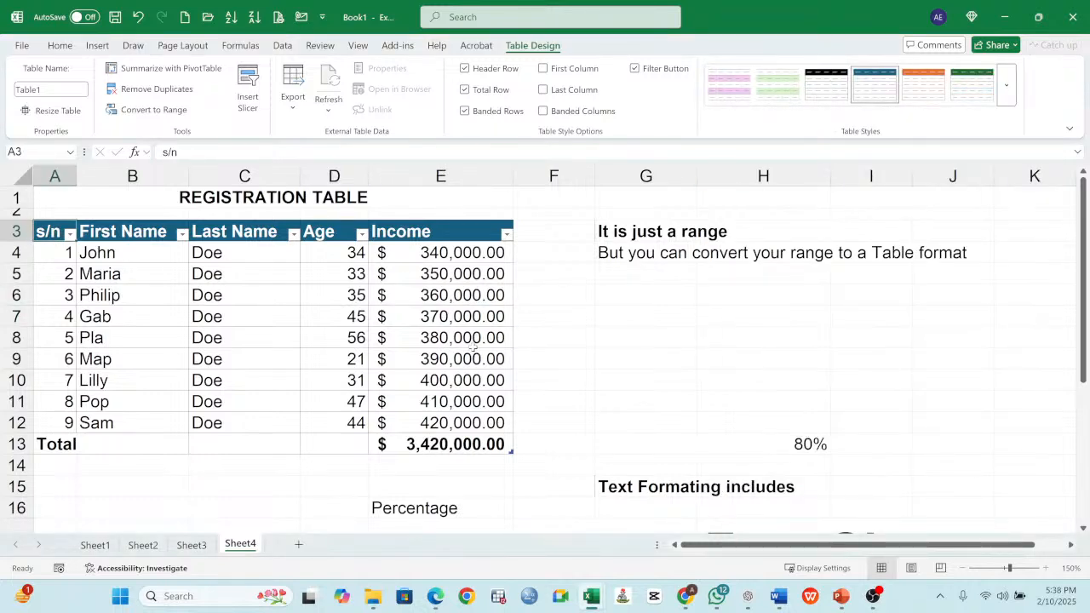
click(619, 234)
click(619, 252)
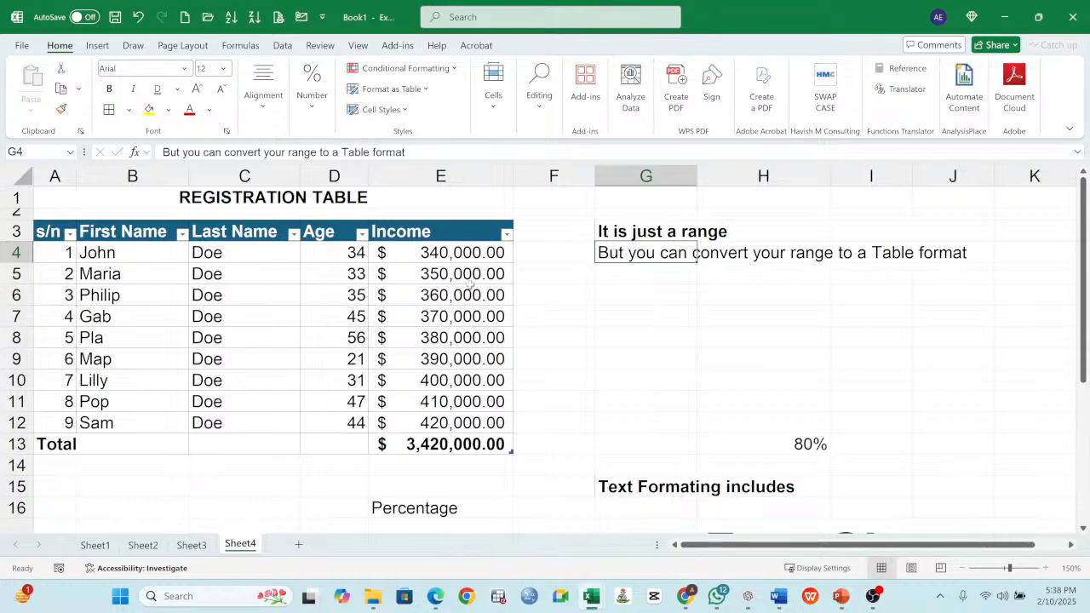
click(507, 237)
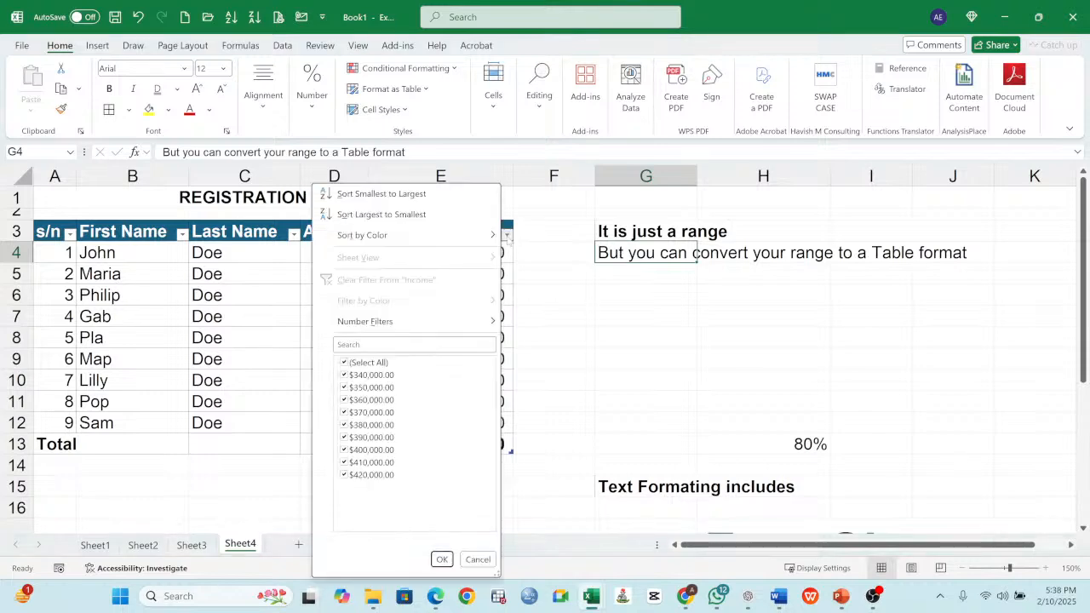
click(541, 275)
- Try the Average and Count functions in the Income column's total cell E13, and return it to Sum
click(490, 446)
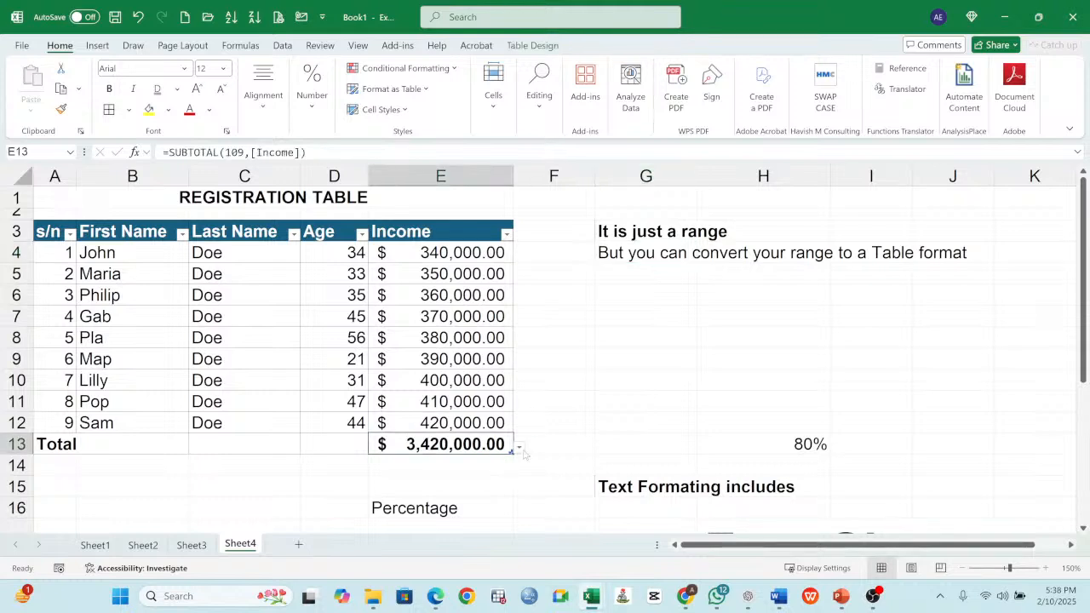
click(518, 451)
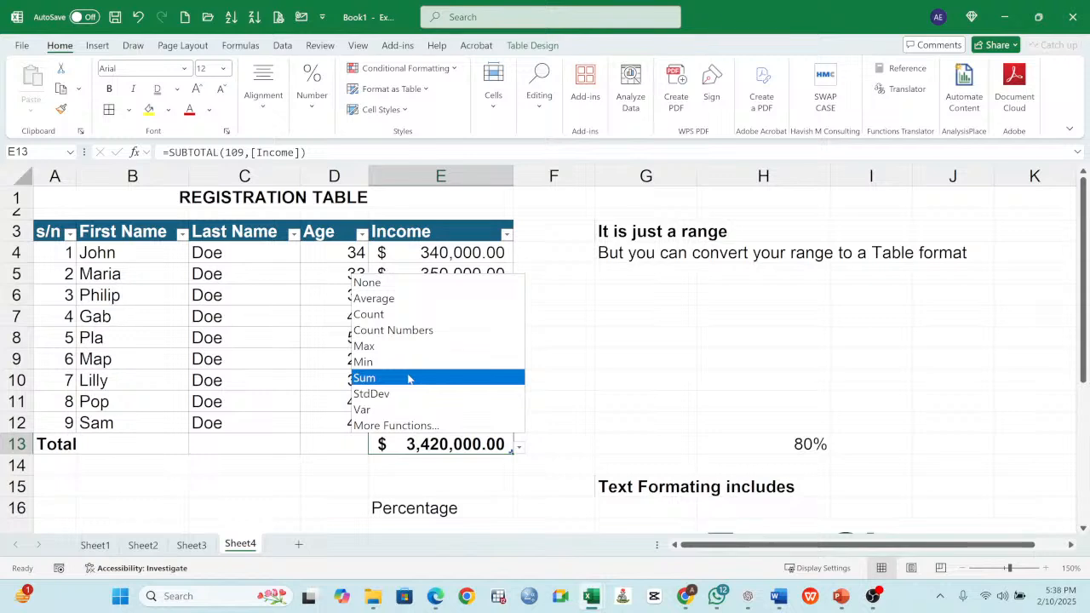
click(400, 299)
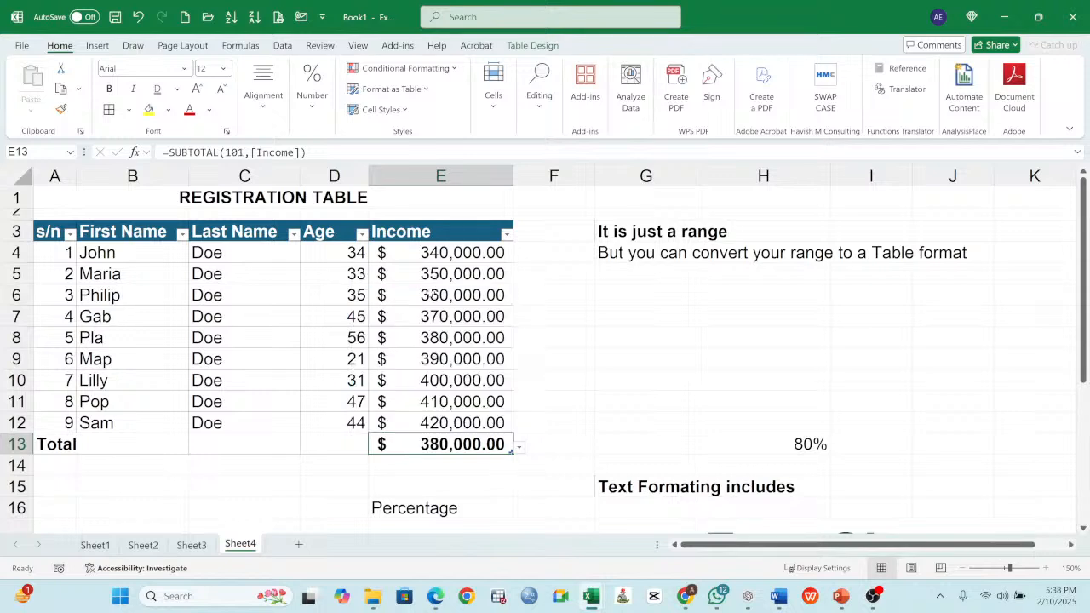
click(519, 449)
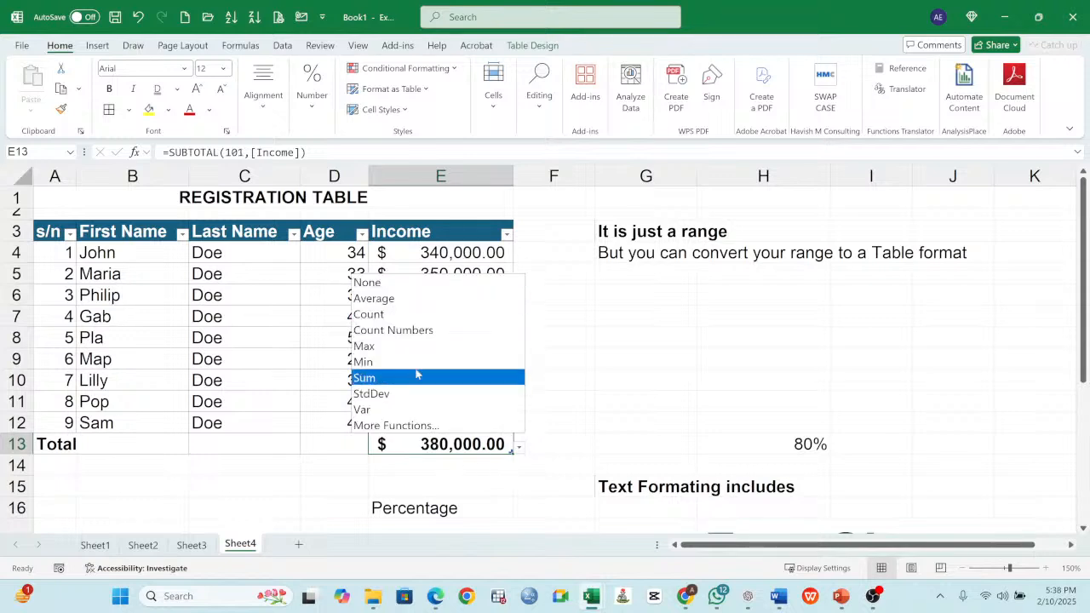
click(385, 314)
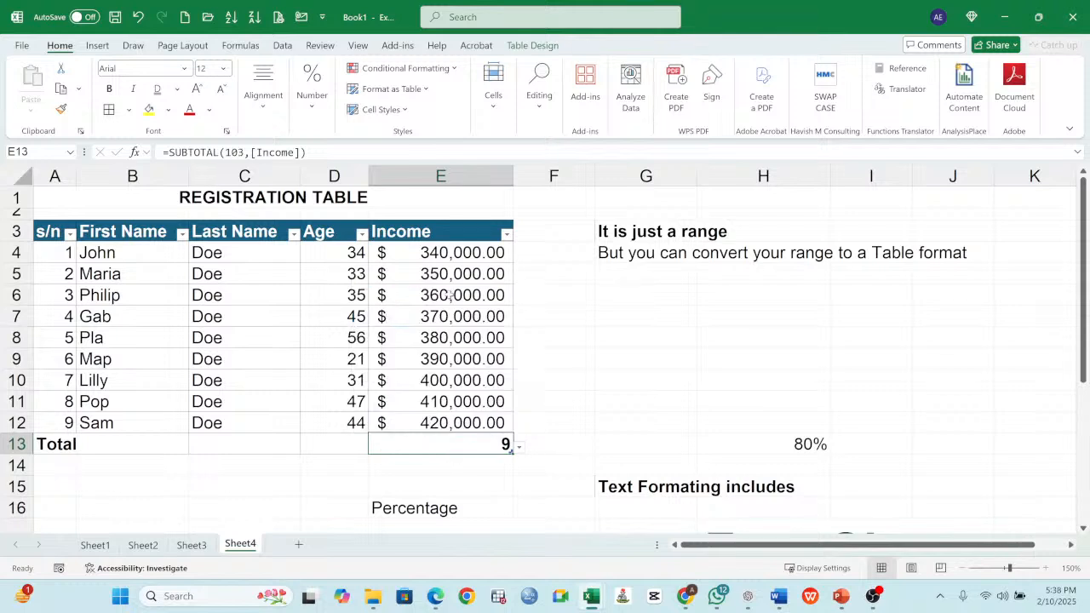
click(520, 448)
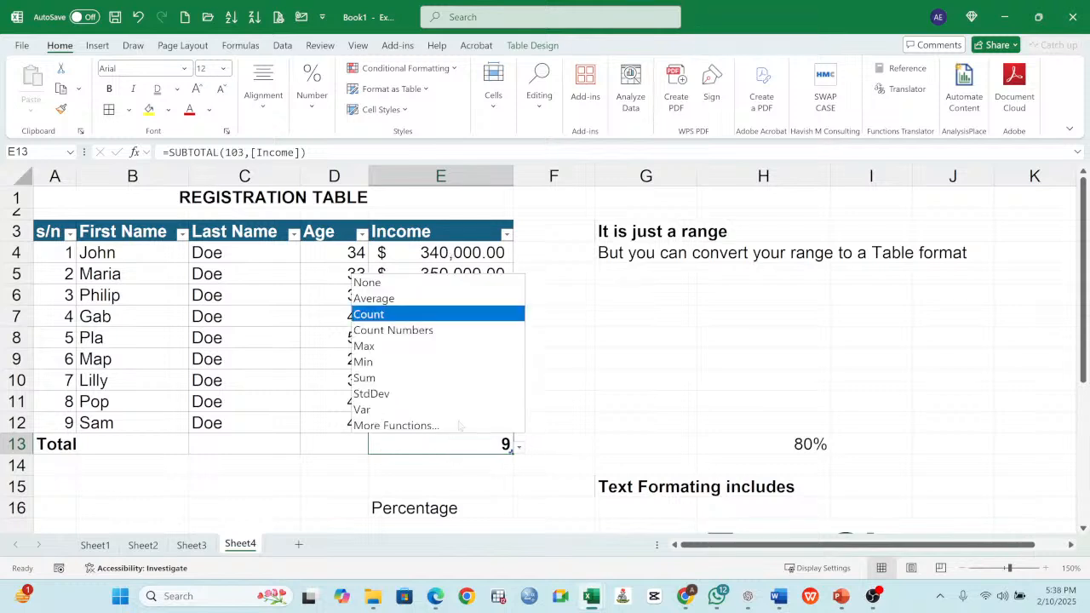
click(384, 377)
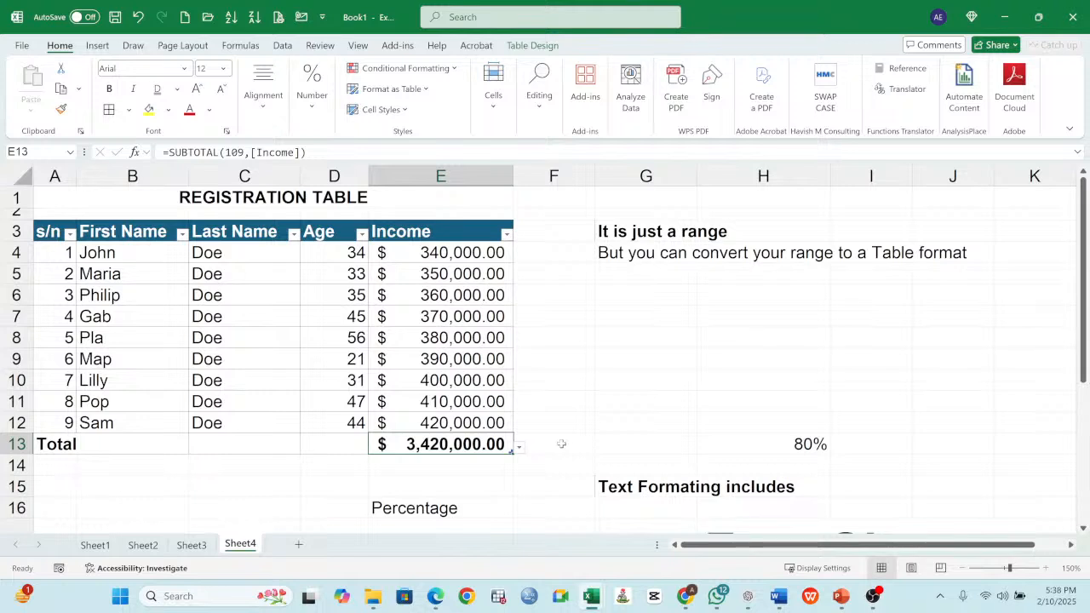
- Apply all borders to the registration table A3:E13, including the total row
click(426, 323)
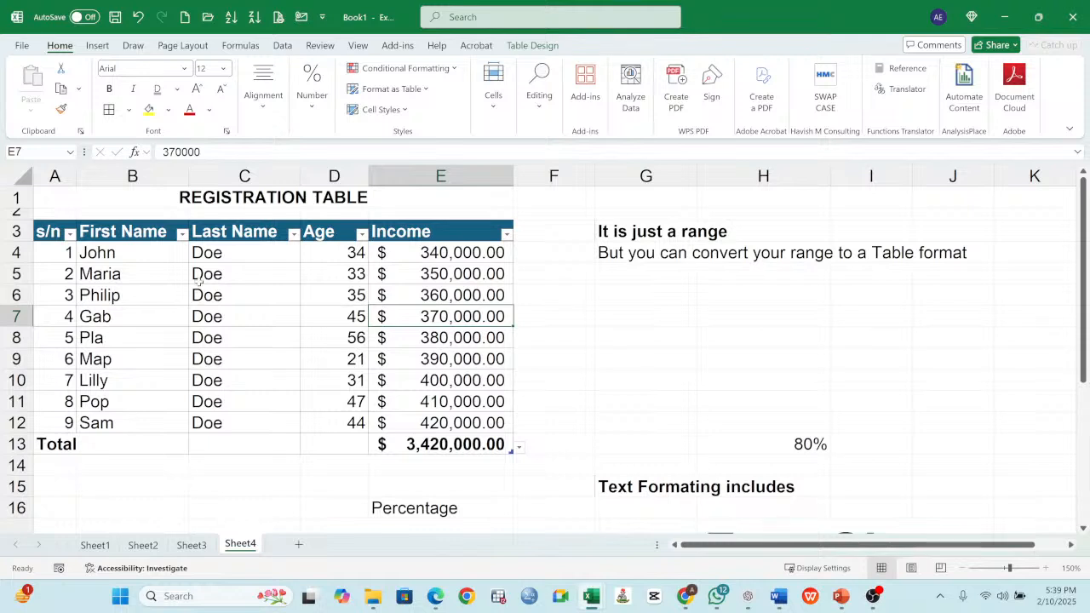
click(263, 96)
click(277, 287)
drag(54, 237, 453, 436)
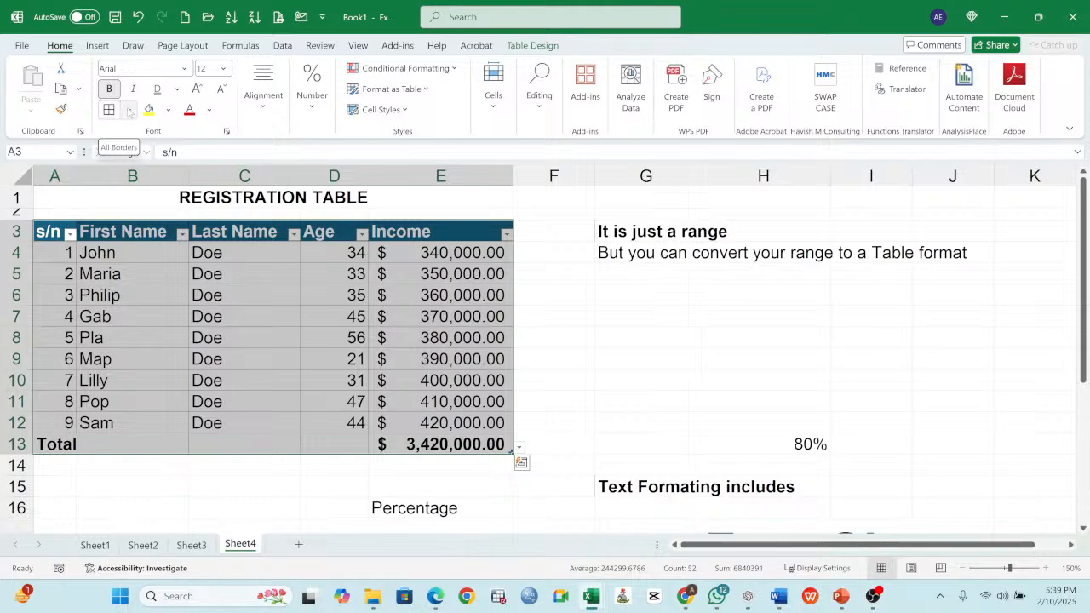
click(128, 110)
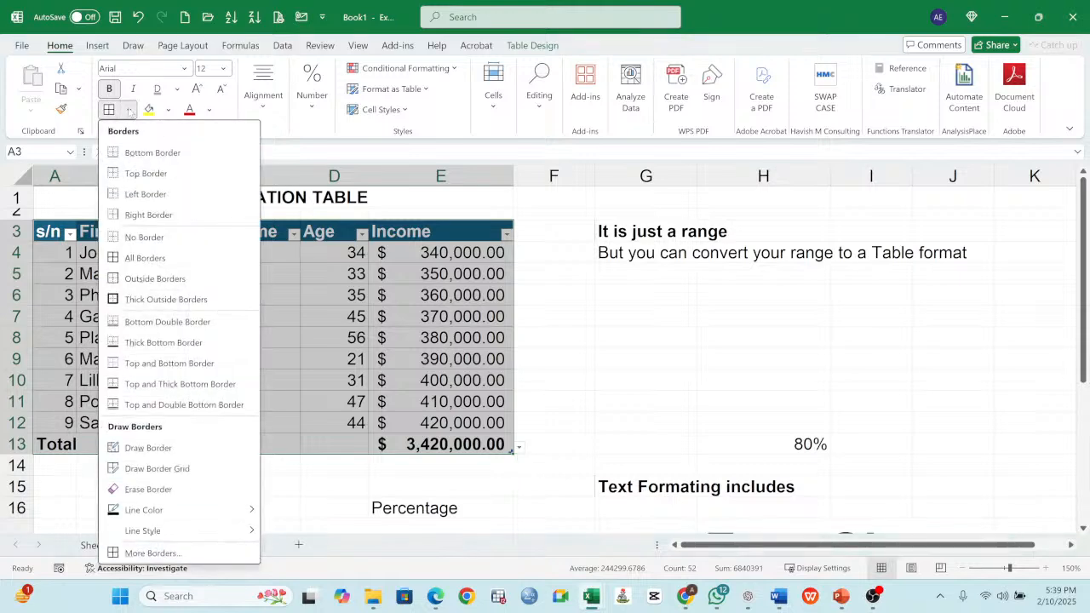
click(143, 258)
click(119, 273)
drag(58, 230, 477, 447)
click(516, 300)
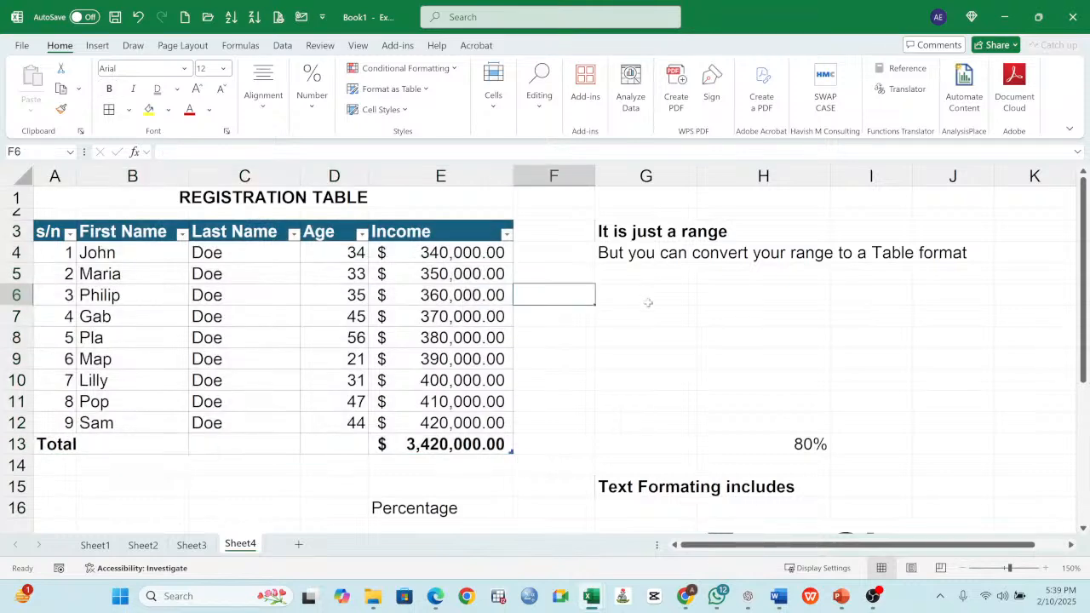
click(645, 313)
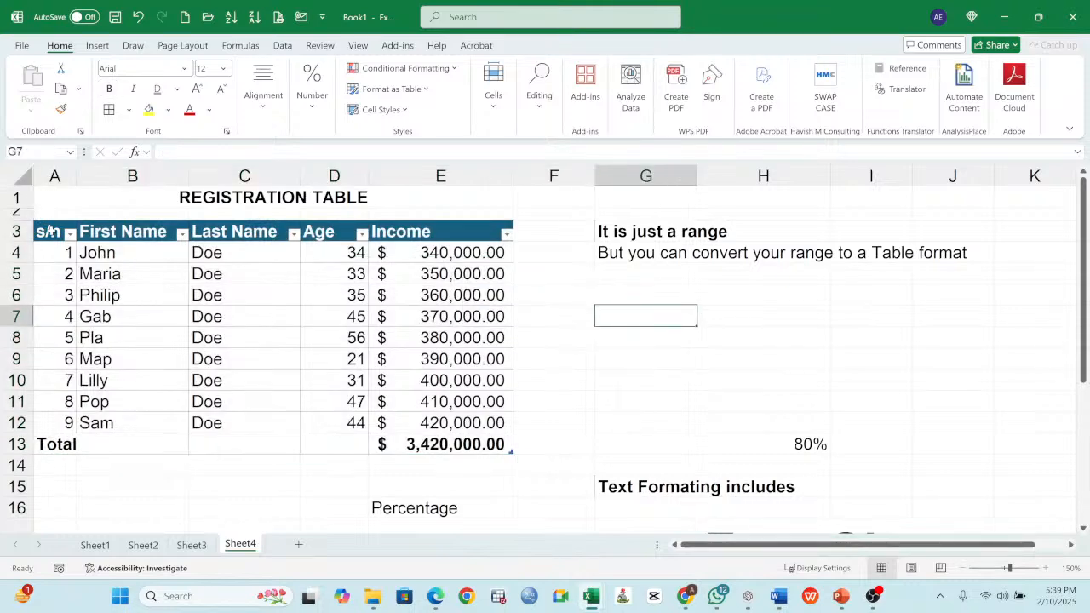
drag(50, 230, 477, 444)
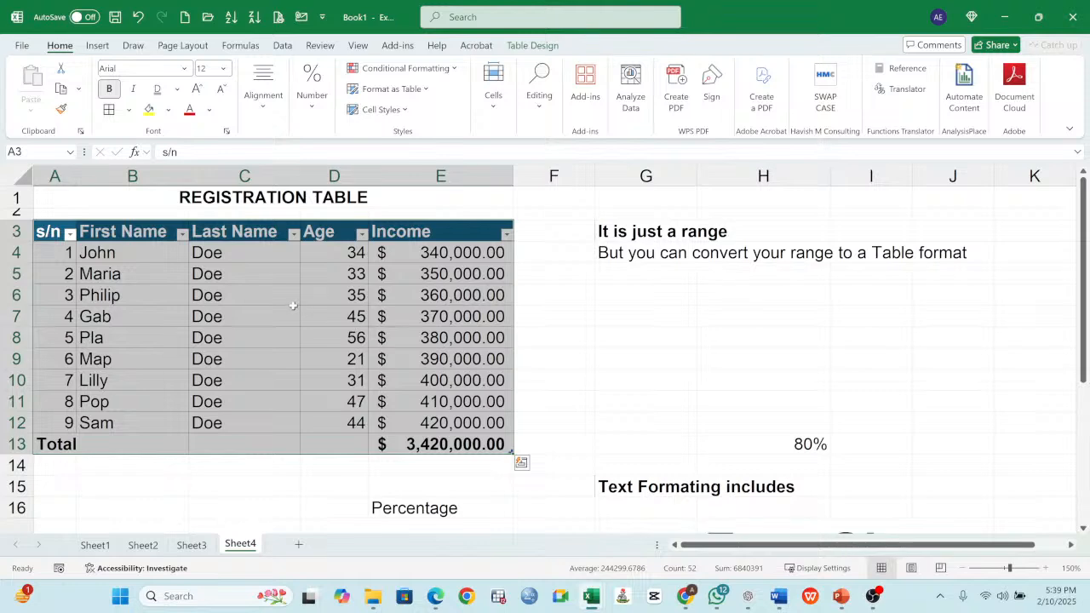
click(226, 296)
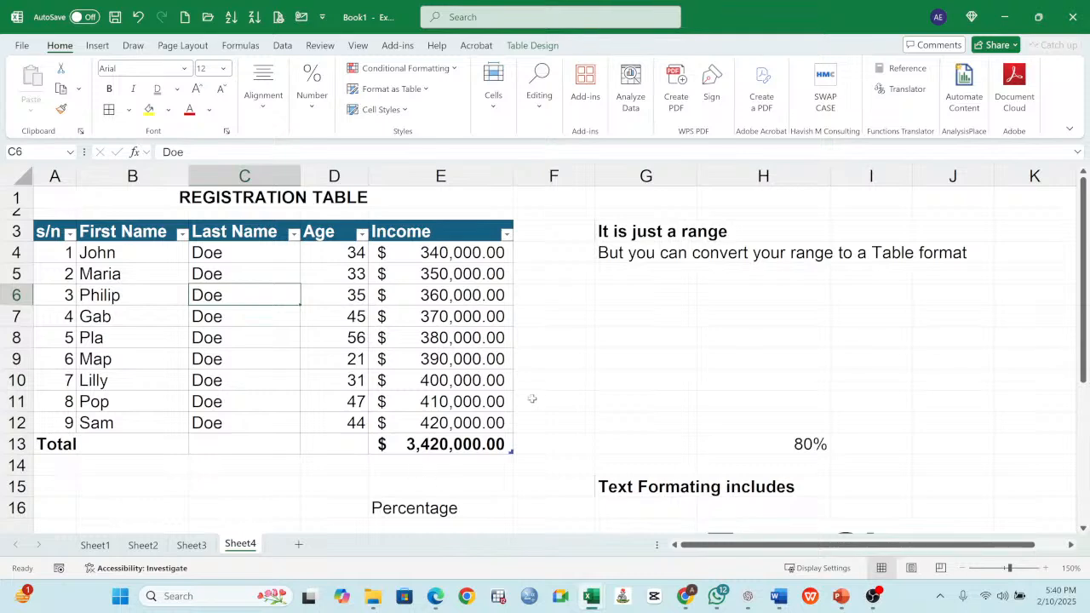
click(442, 280)
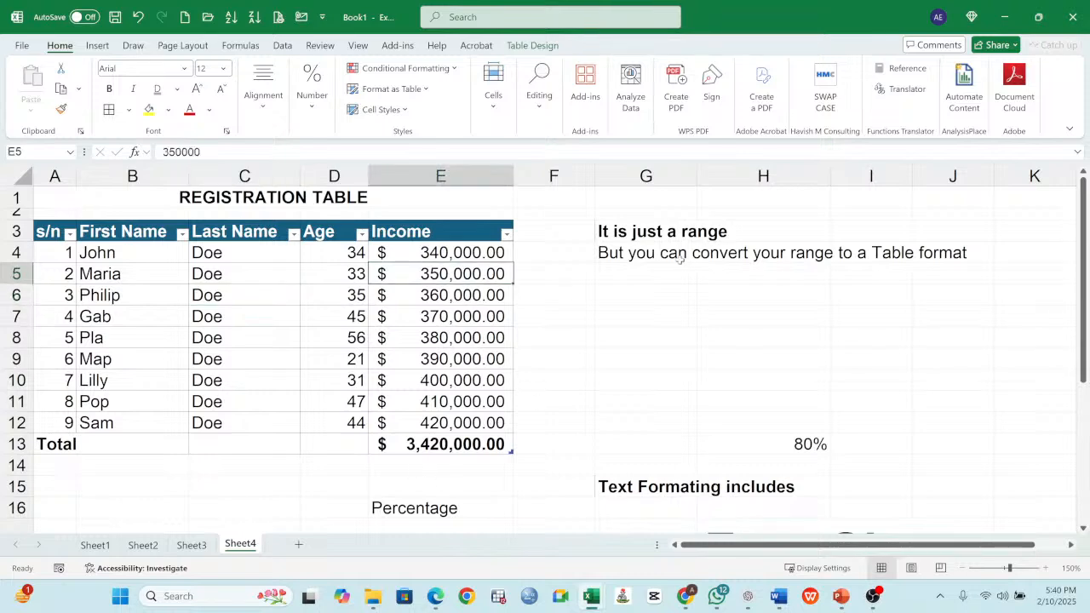
- On Sheet3, fill the TABLE FORMATING cell B8 with yellow and bold the topics in B4:B8
click(190, 544)
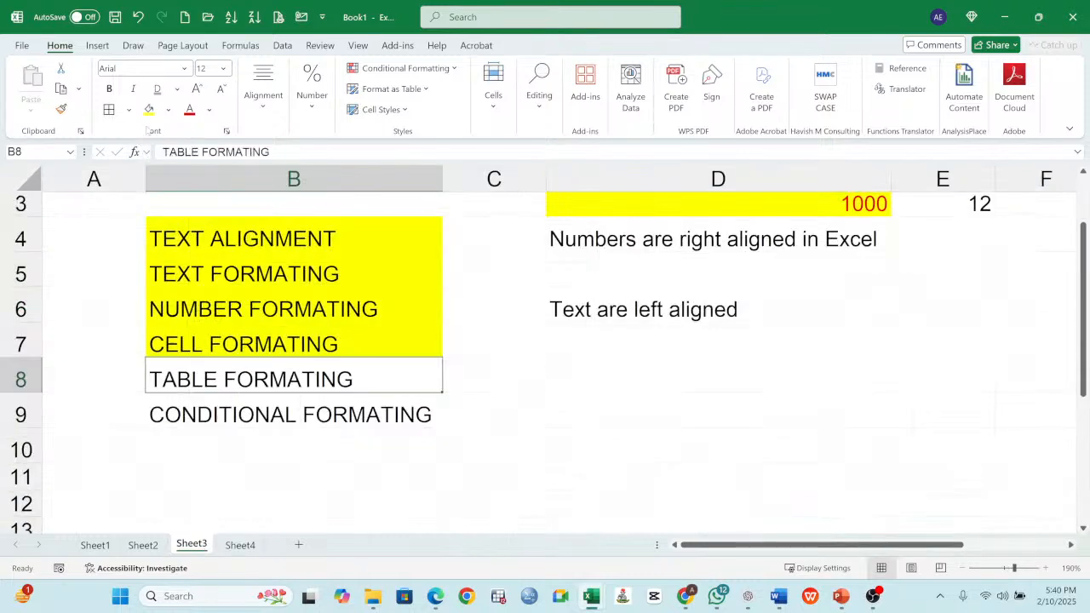
click(148, 110)
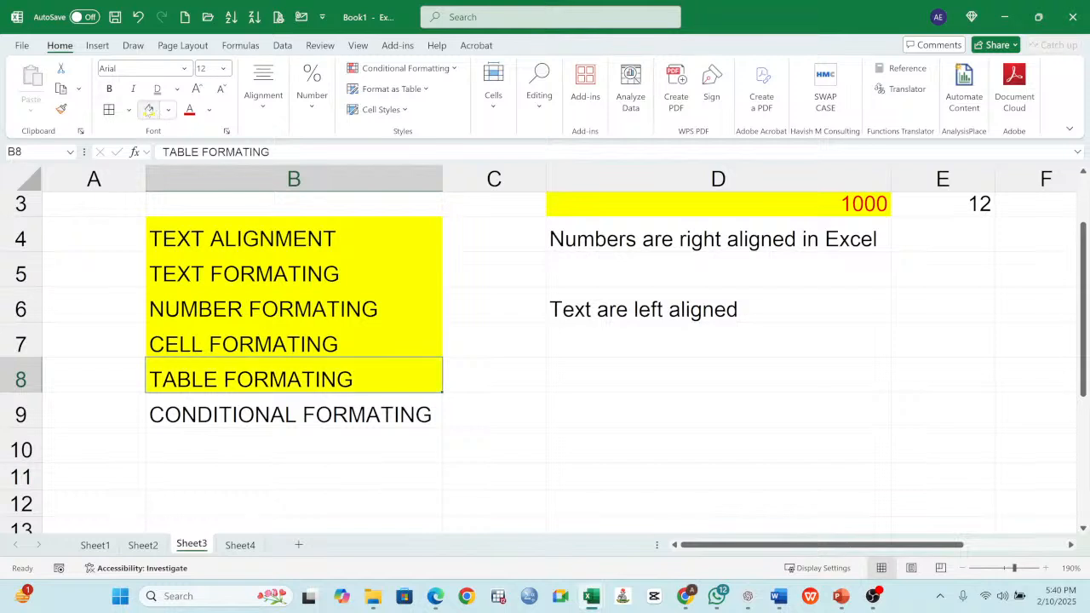
drag(255, 239, 276, 375)
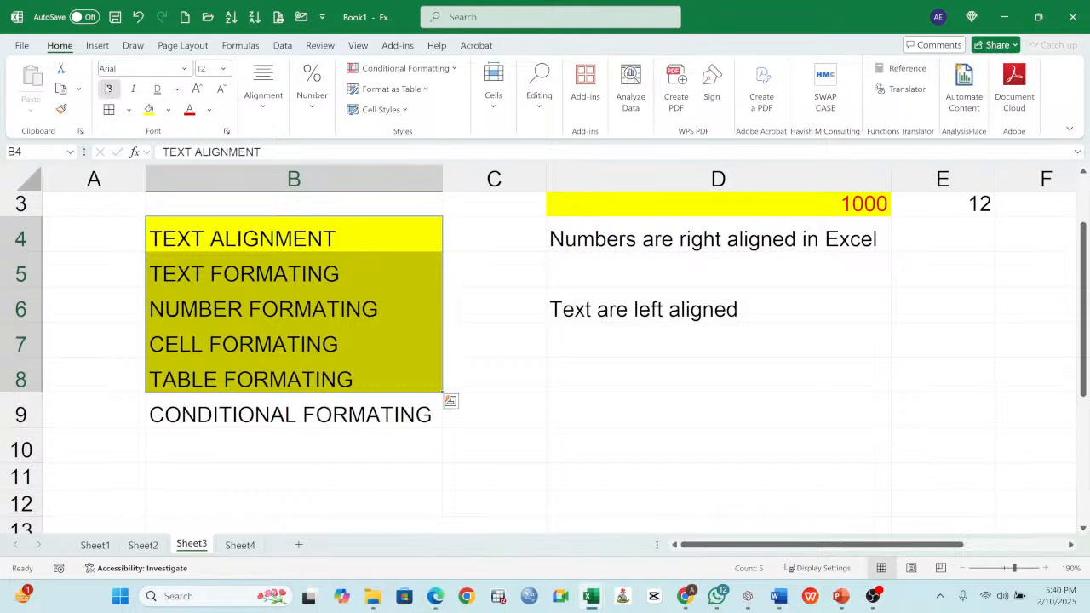
click(109, 89)
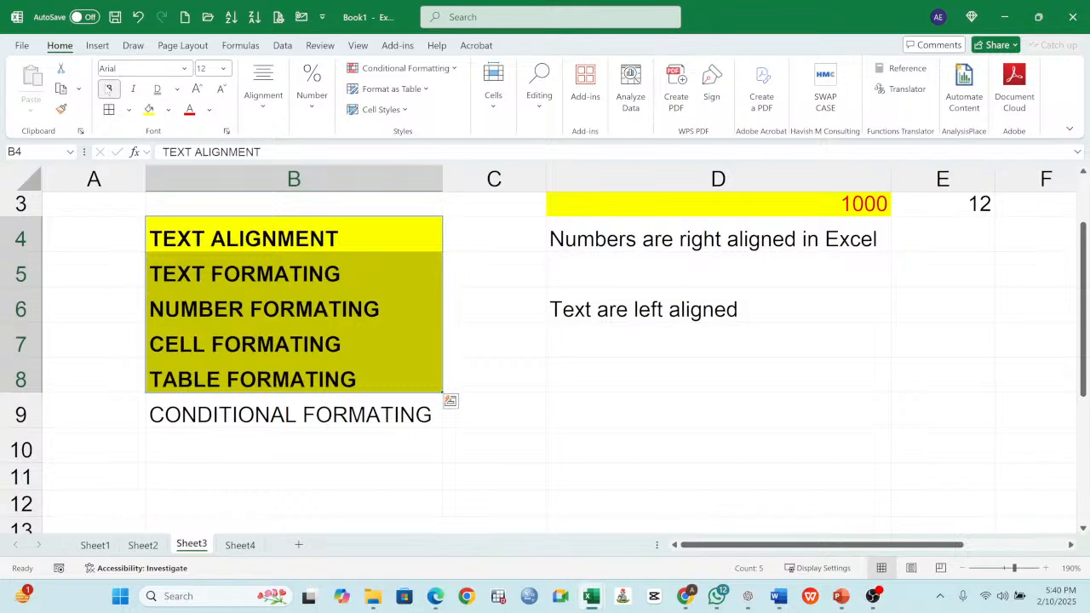
- Review the formatting topics in B5:B9 on Sheet3 and the registration table's data rows on Sheet4
click(254, 274)
click(255, 310)
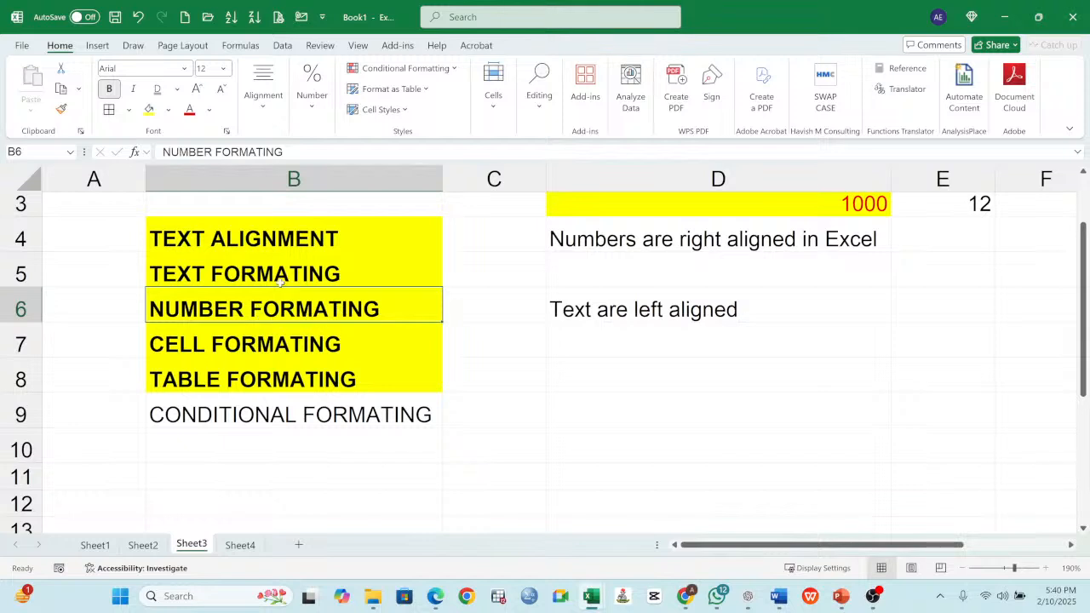
click(281, 279)
click(287, 311)
click(288, 350)
click(327, 388)
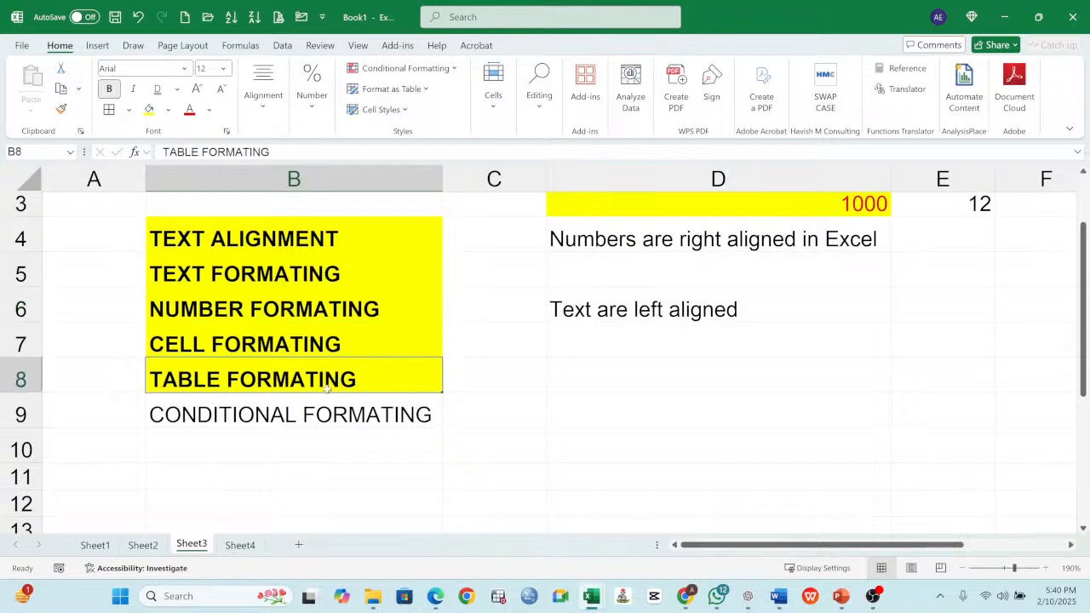
click(344, 417)
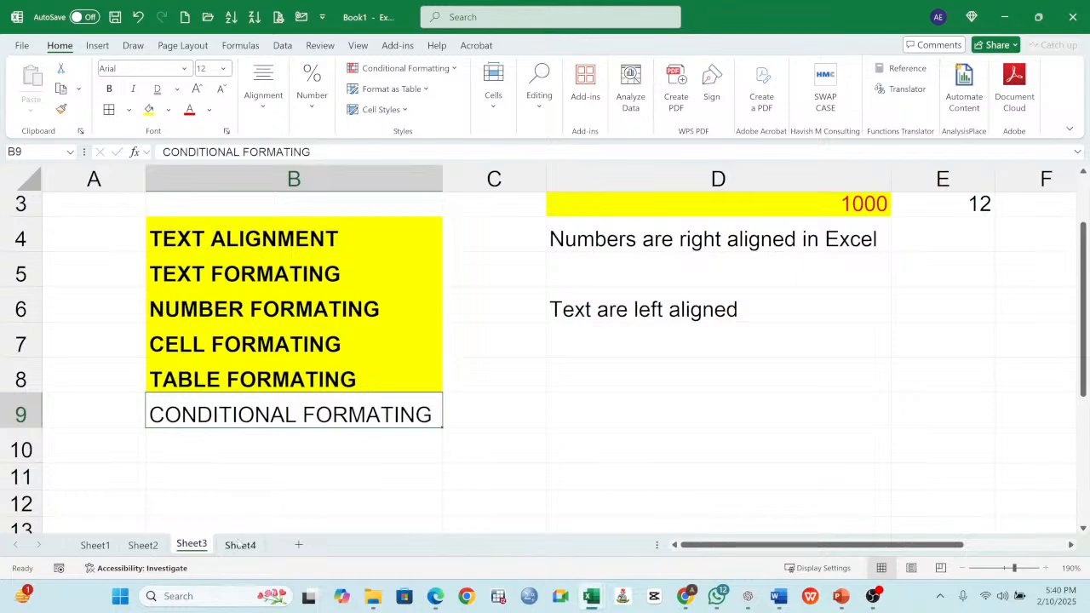
click(240, 545)
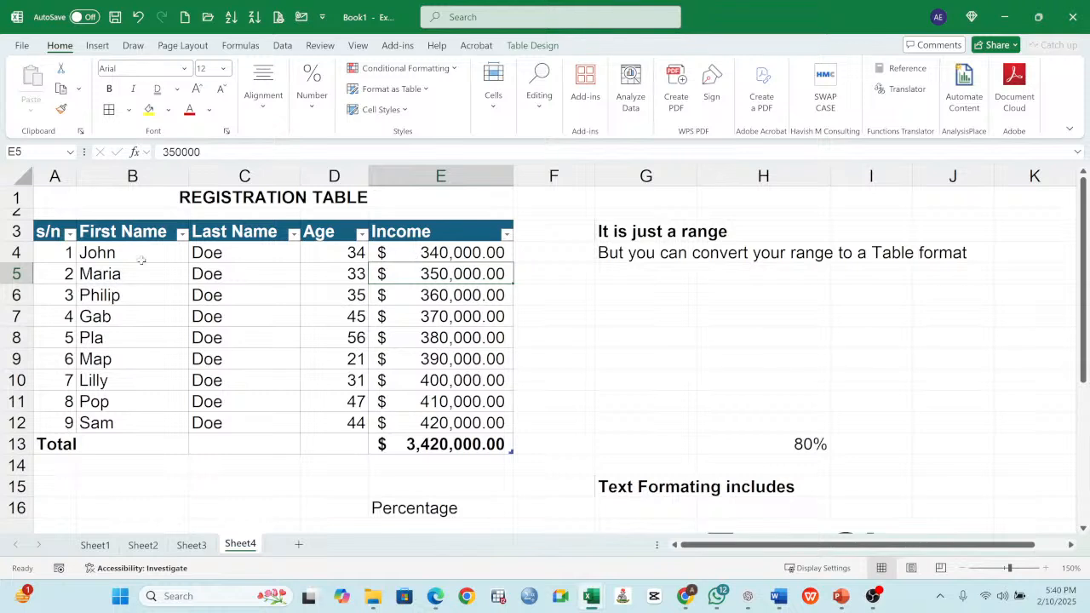
drag(57, 254, 516, 430)
click(661, 314)
click(665, 296)
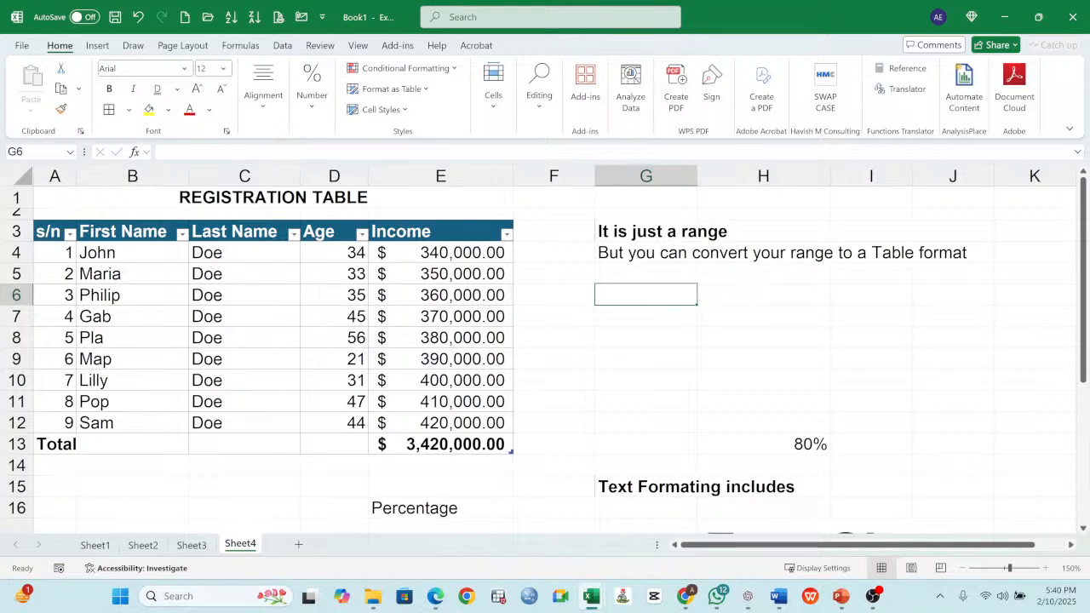
key(alt+Tab)
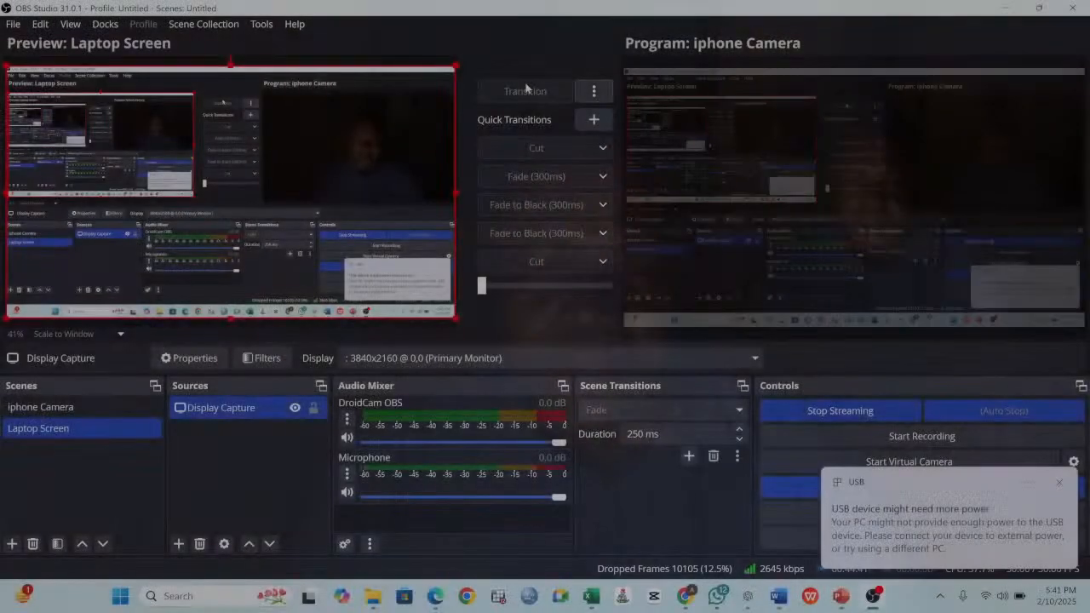
click(525, 91)
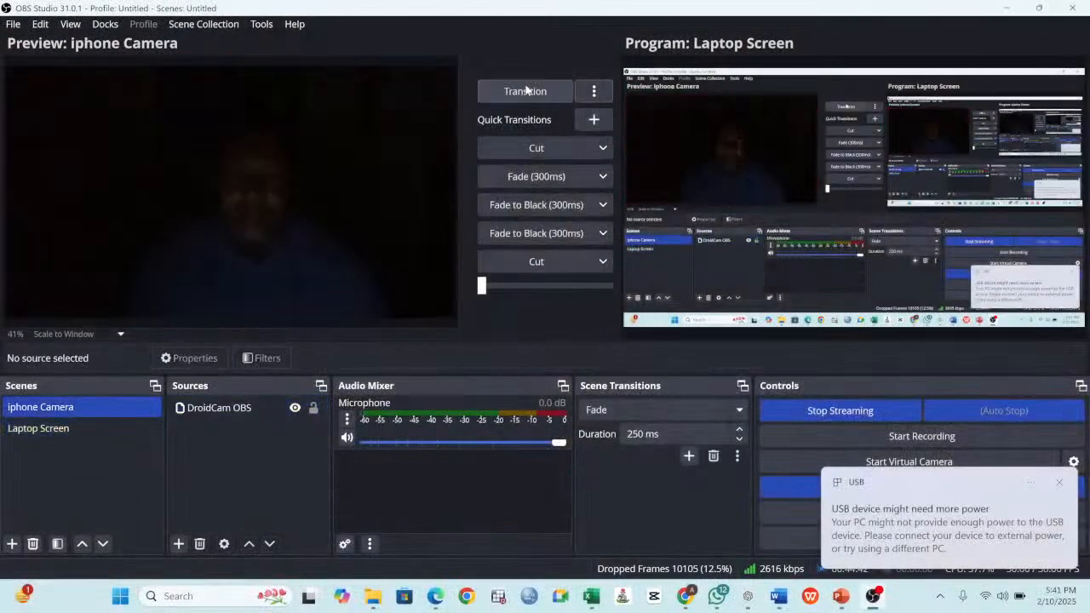
click(1009, 8)
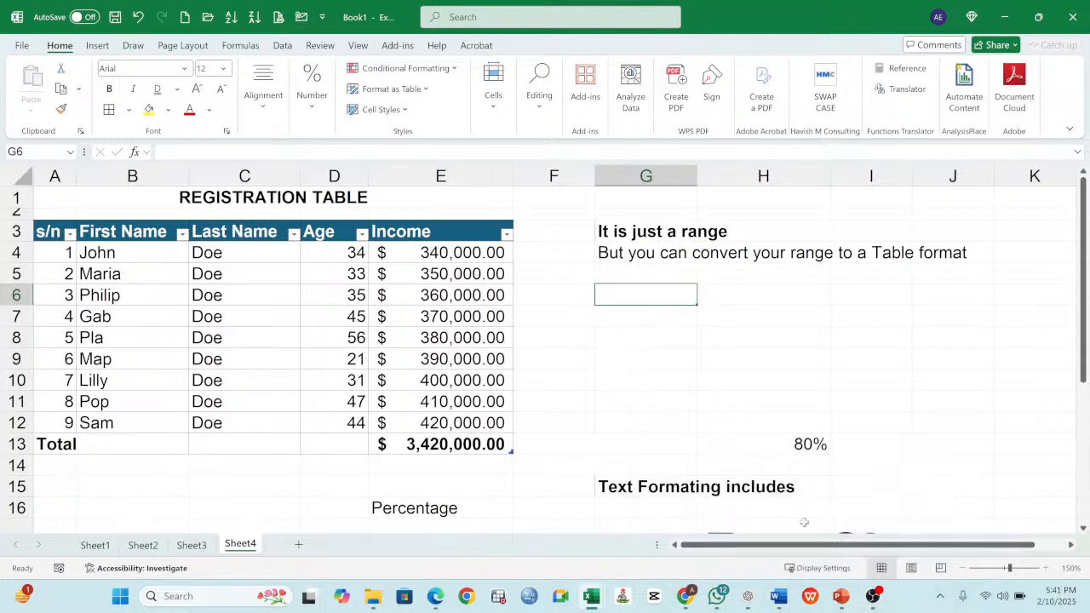
click(573, 349)
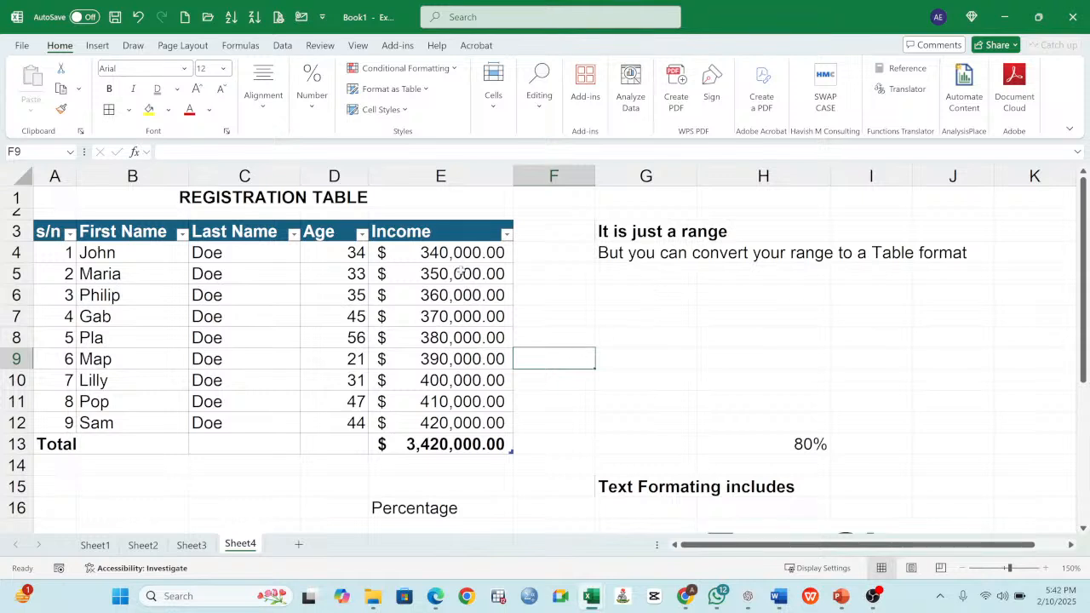
- Highlight Income values in E4:E12 between $350,000.00 and $400,000.00 with Green Fill with Dark Green Text
drag(441, 253, 438, 422)
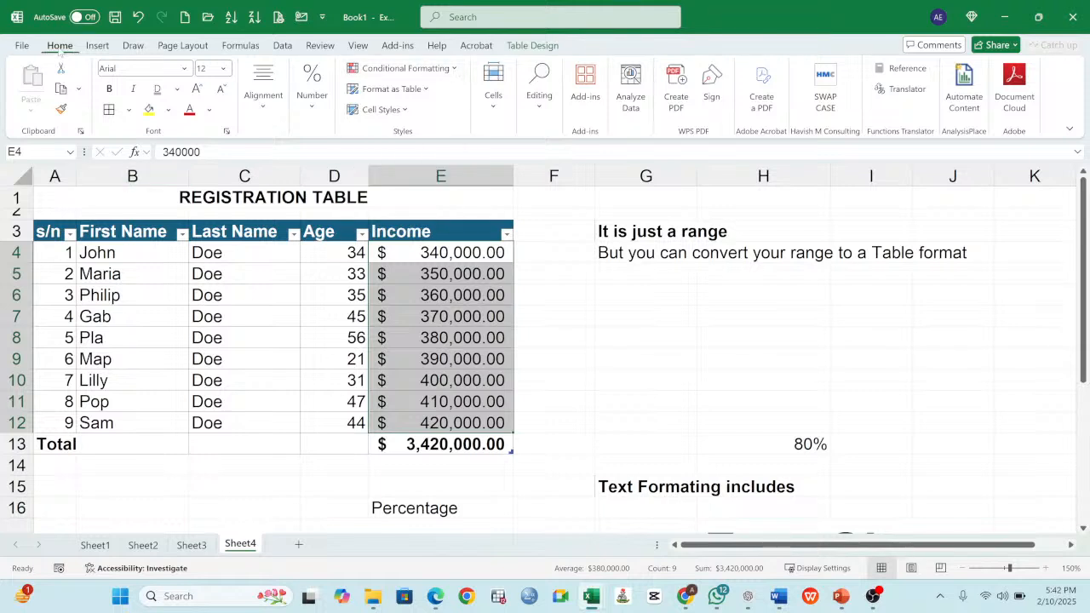
click(454, 68)
mouse_move(451, 101)
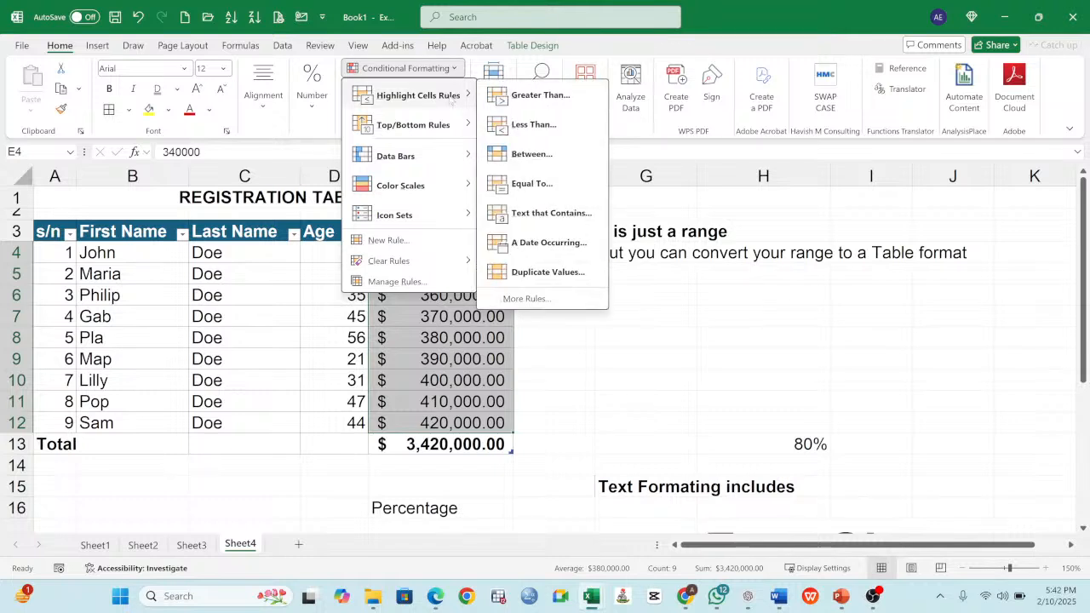
click(549, 156)
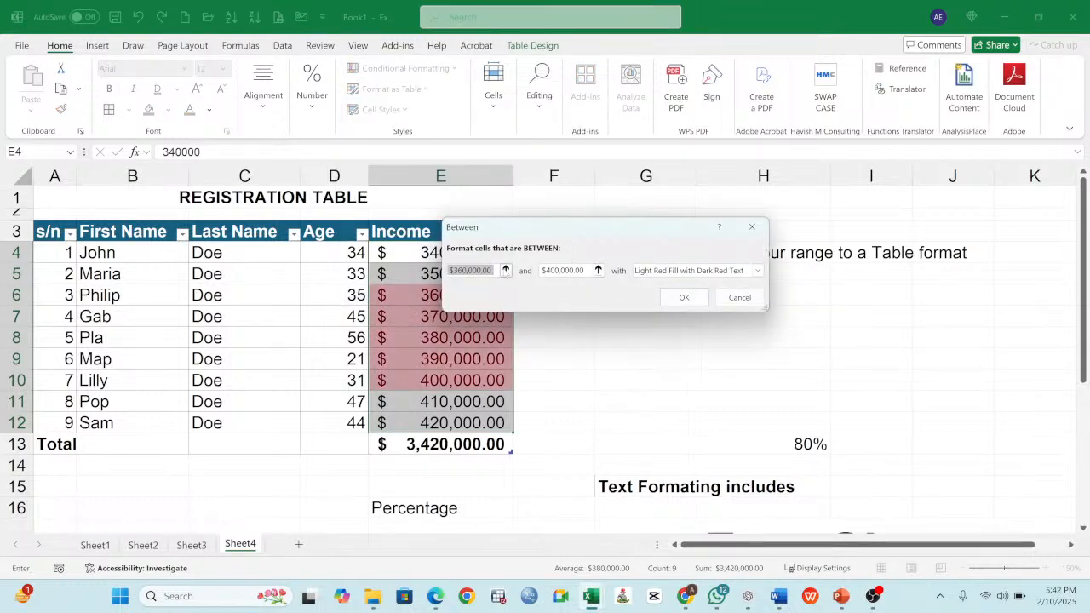
click(496, 271)
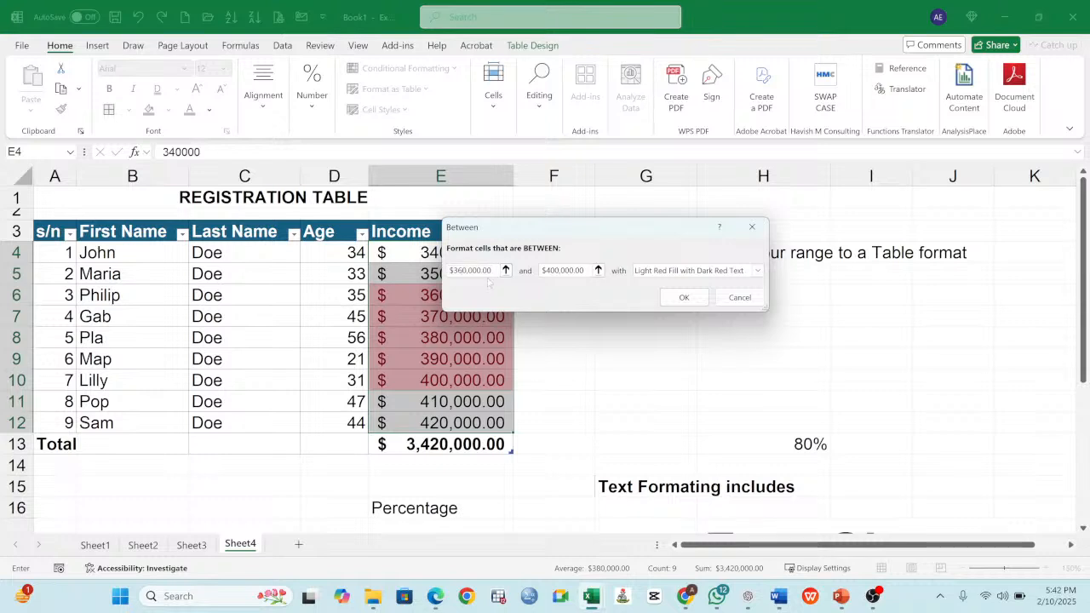
key(BackSpace)
text(5)
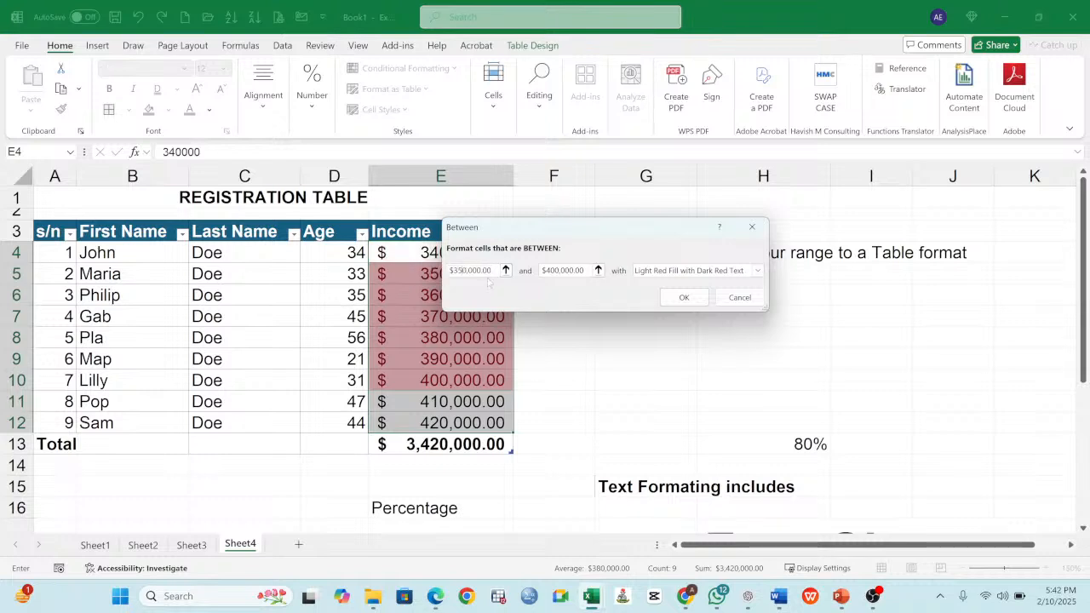
click(686, 271)
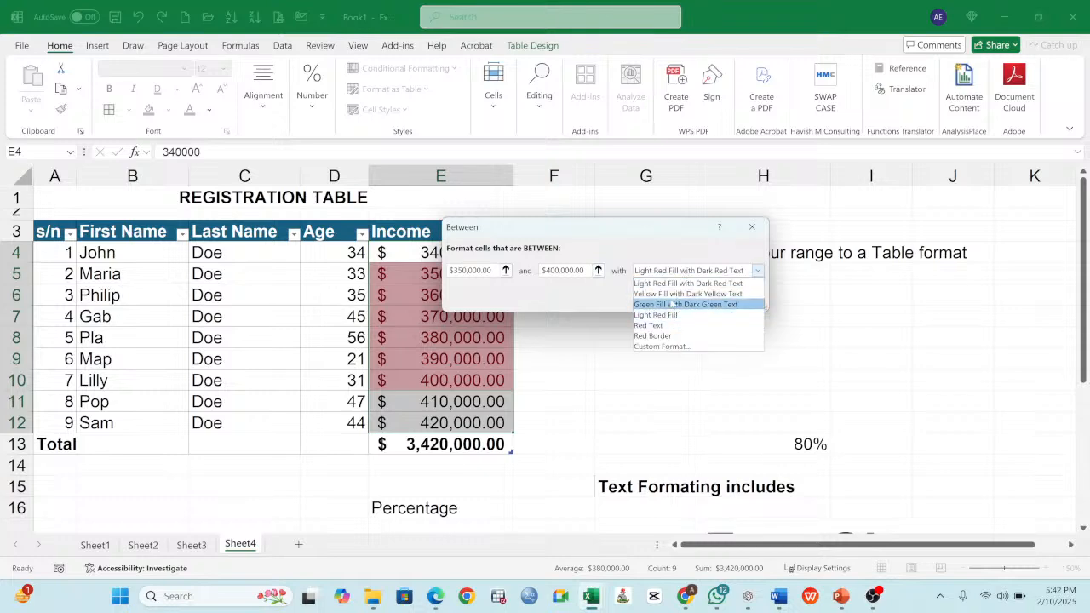
click(672, 304)
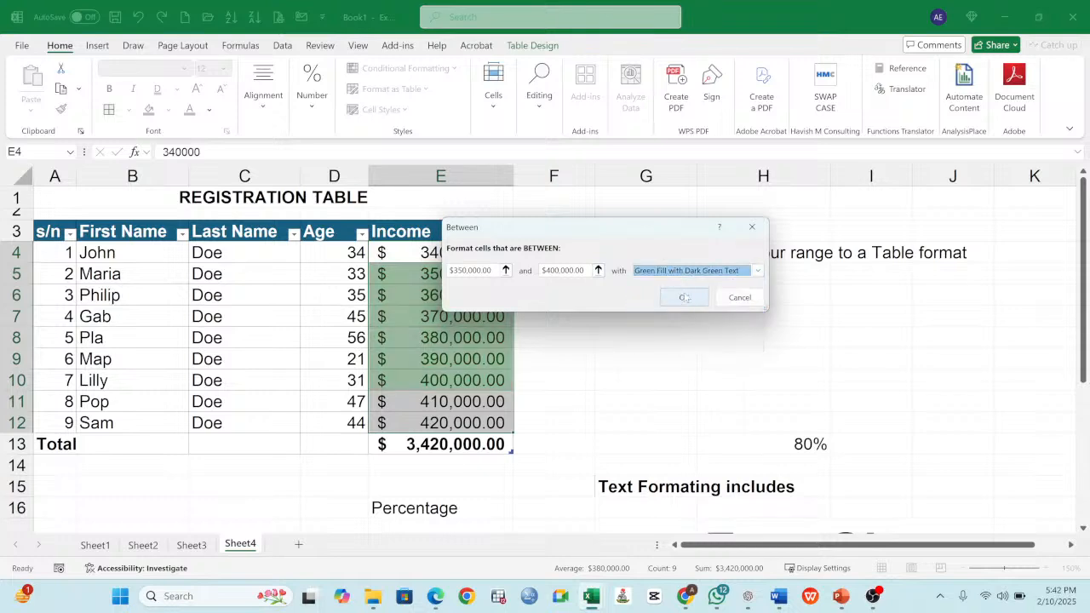
click(684, 297)
click(486, 295)
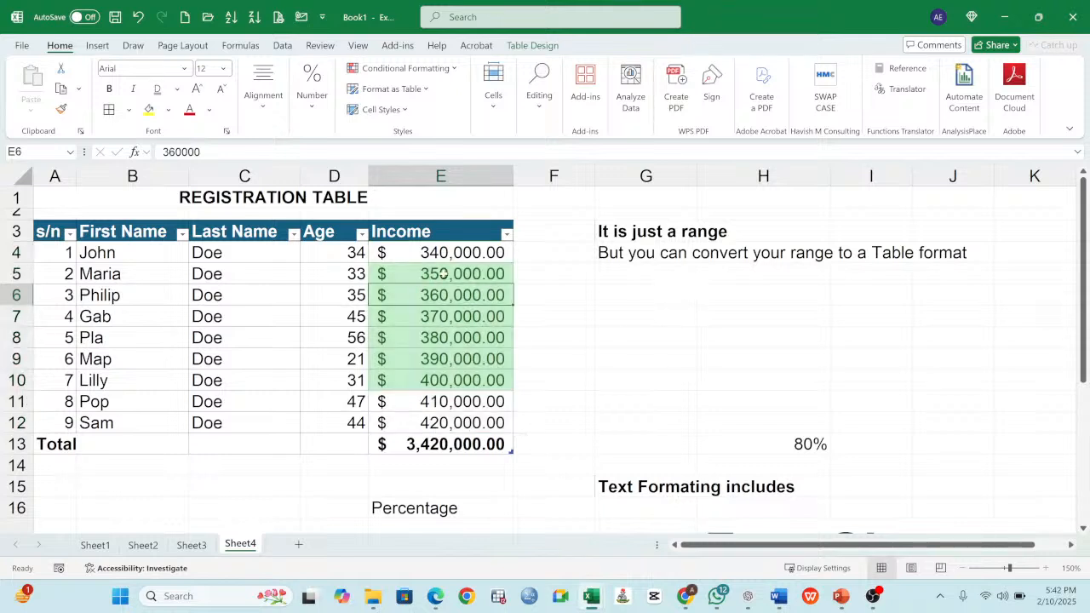
drag(443, 273, 443, 379)
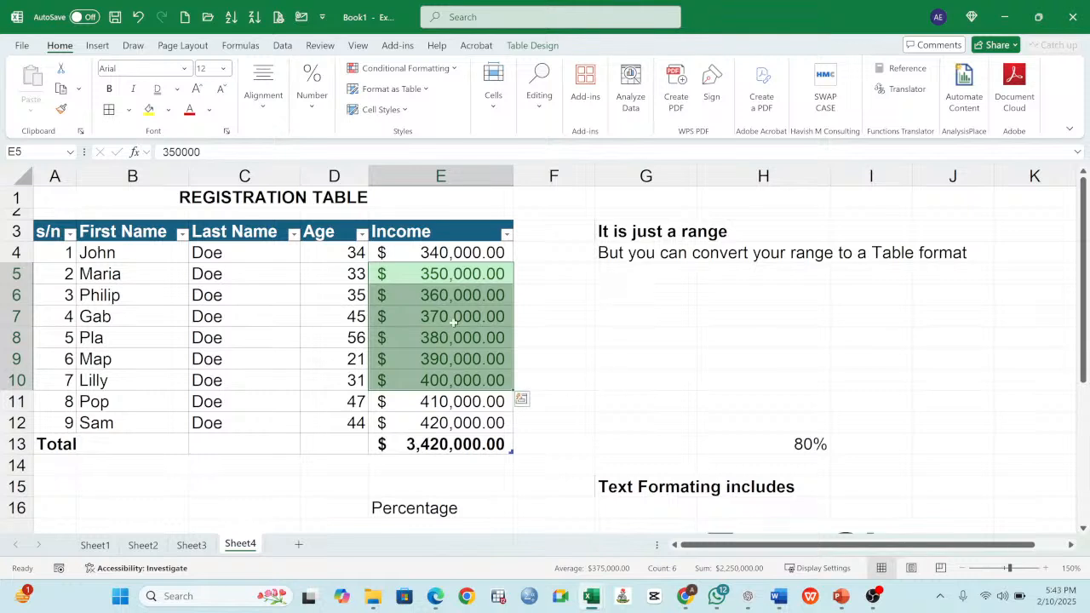
drag(450, 274, 449, 380)
- Add a Greater Than rule to E4:E12 that highlights incomes above $380,000.00 with Light Red Fill with Dark Red Text
drag(446, 249, 452, 413)
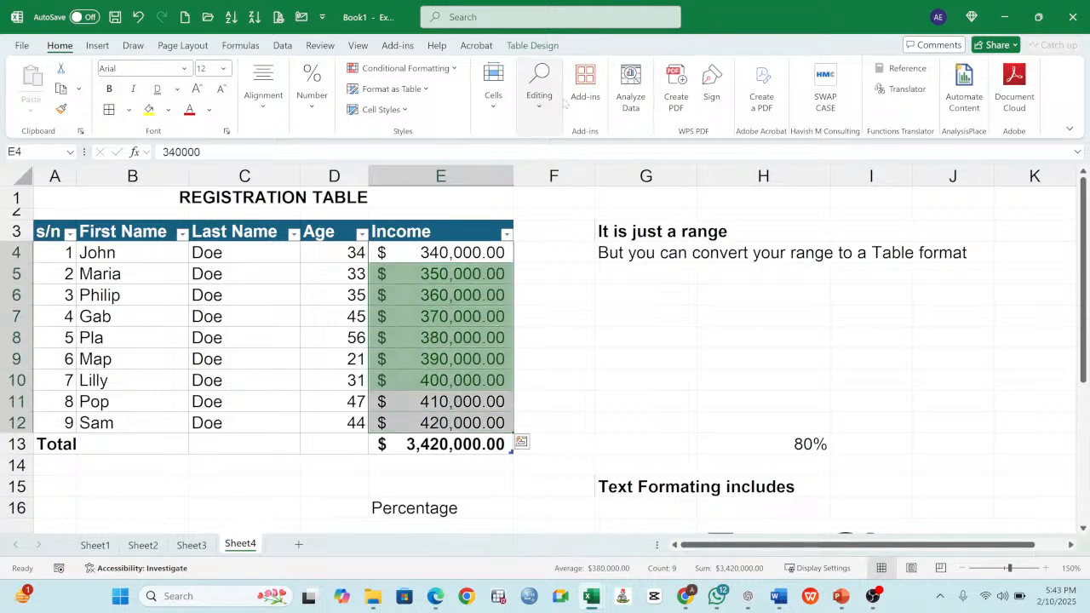
click(434, 74)
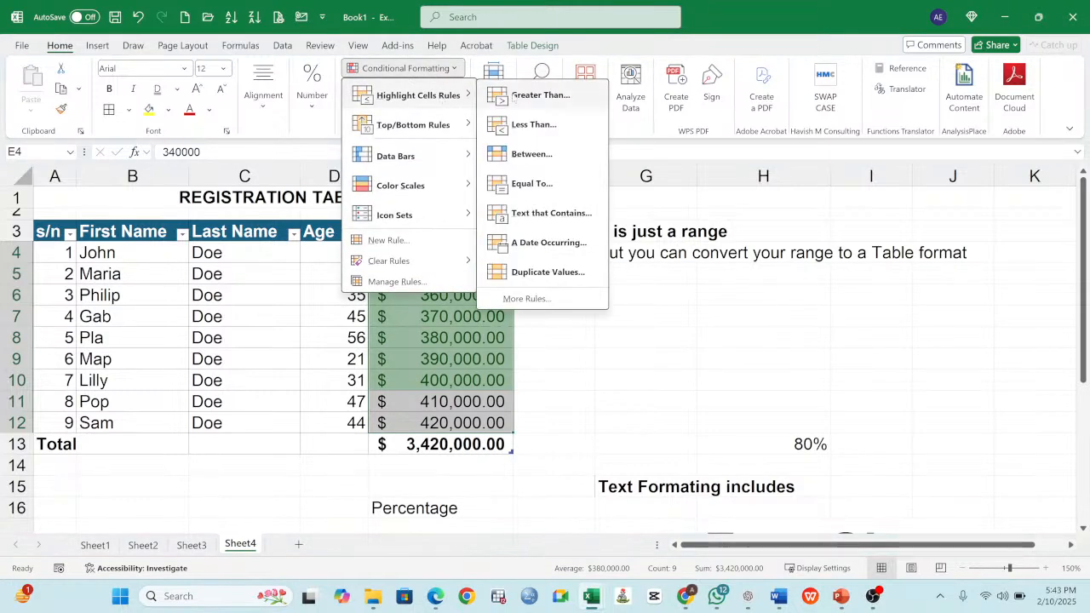
click(517, 96)
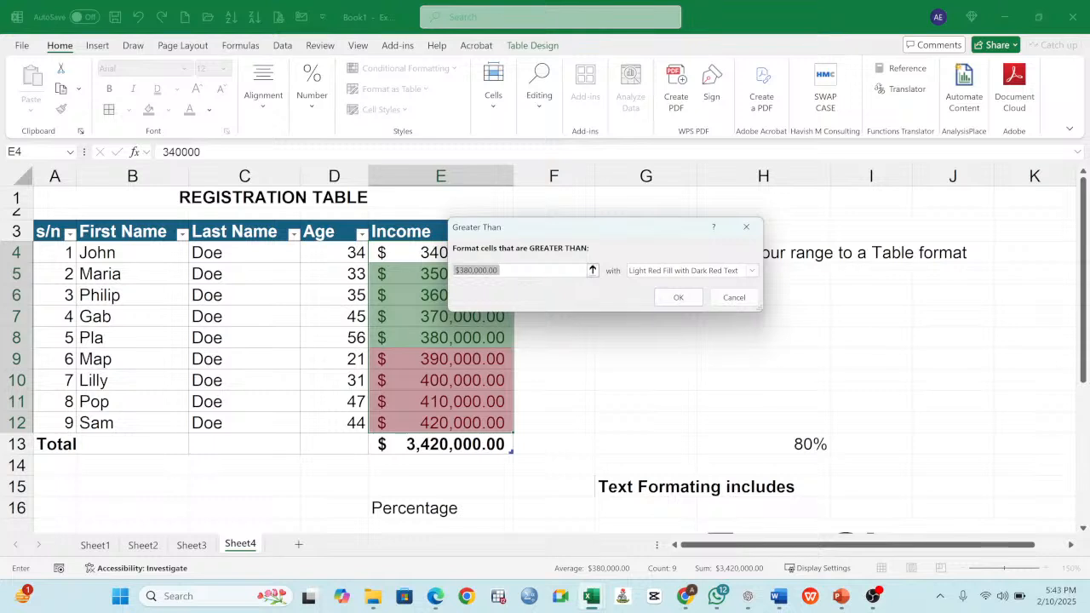
click(679, 298)
drag(466, 358, 465, 417)
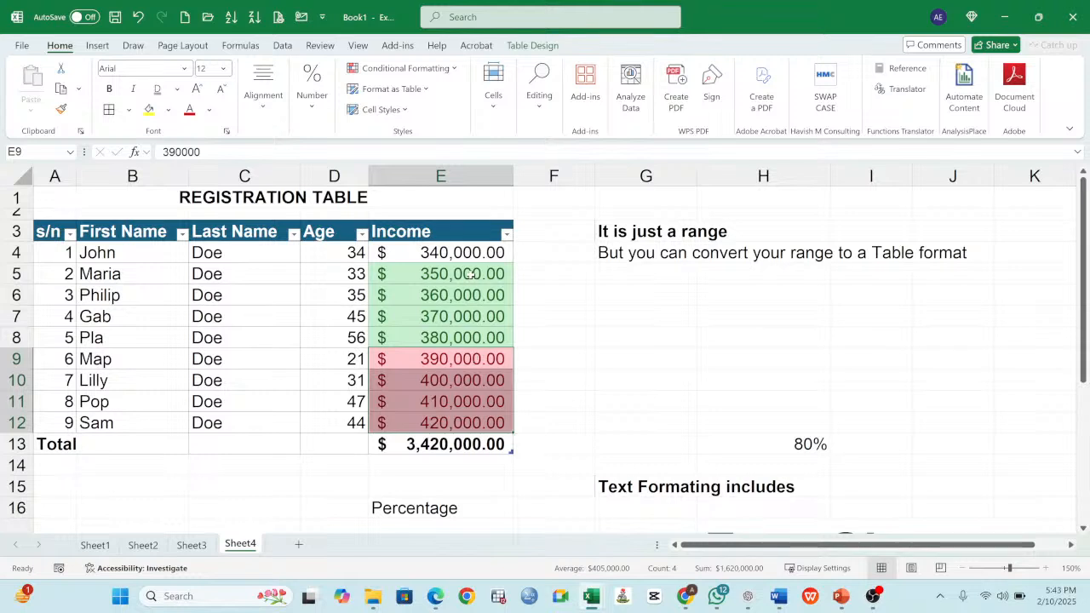
drag(460, 272, 460, 295)
- Clear the conditional formatting rules from the selected Income cells E4:E12
drag(448, 253, 465, 419)
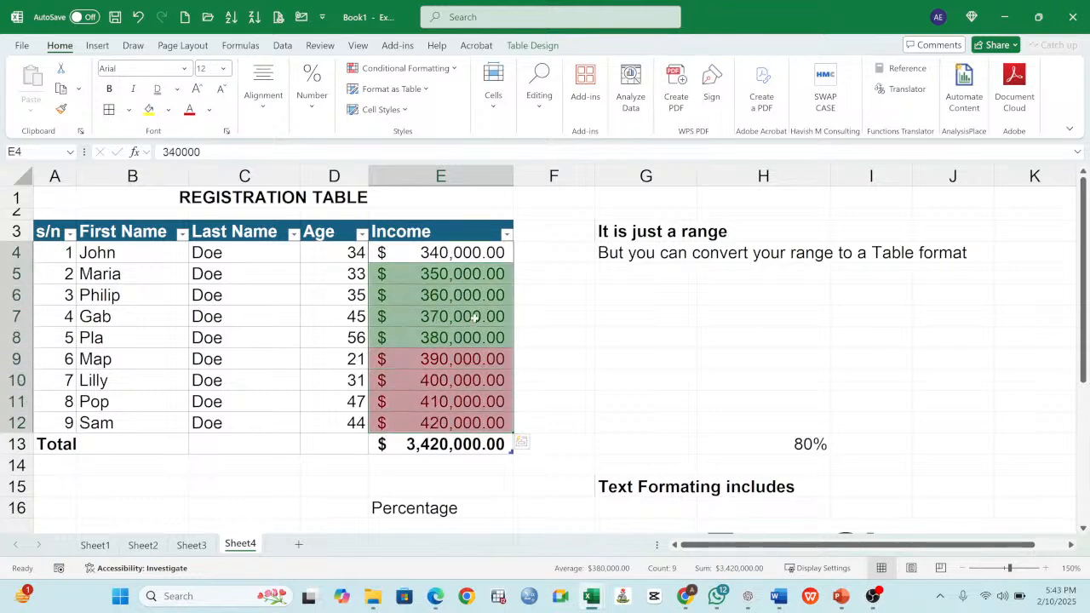
click(434, 70)
mouse_move(418, 264)
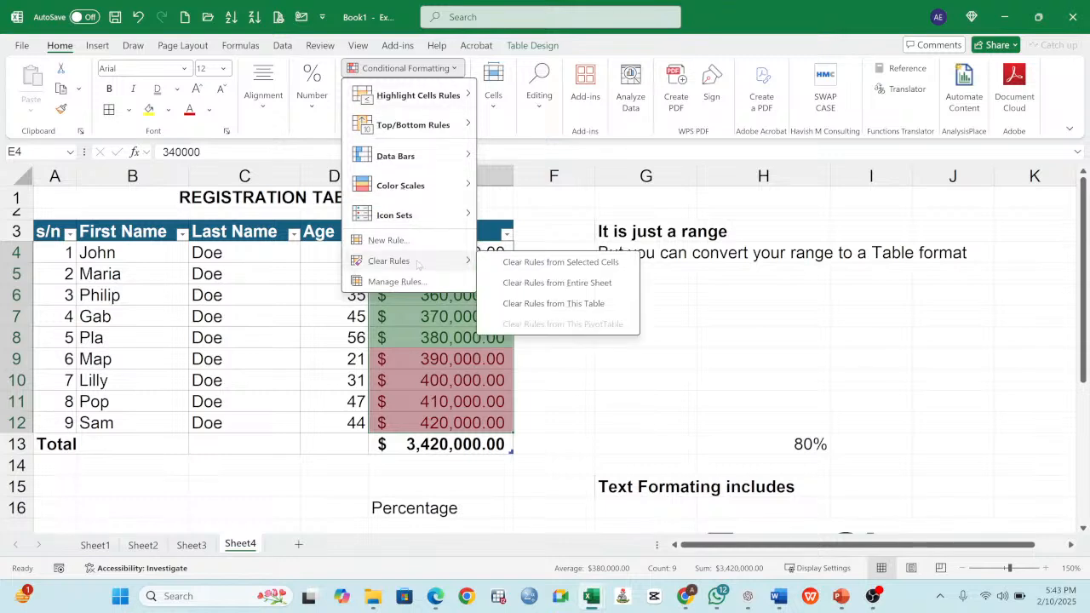
click(562, 262)
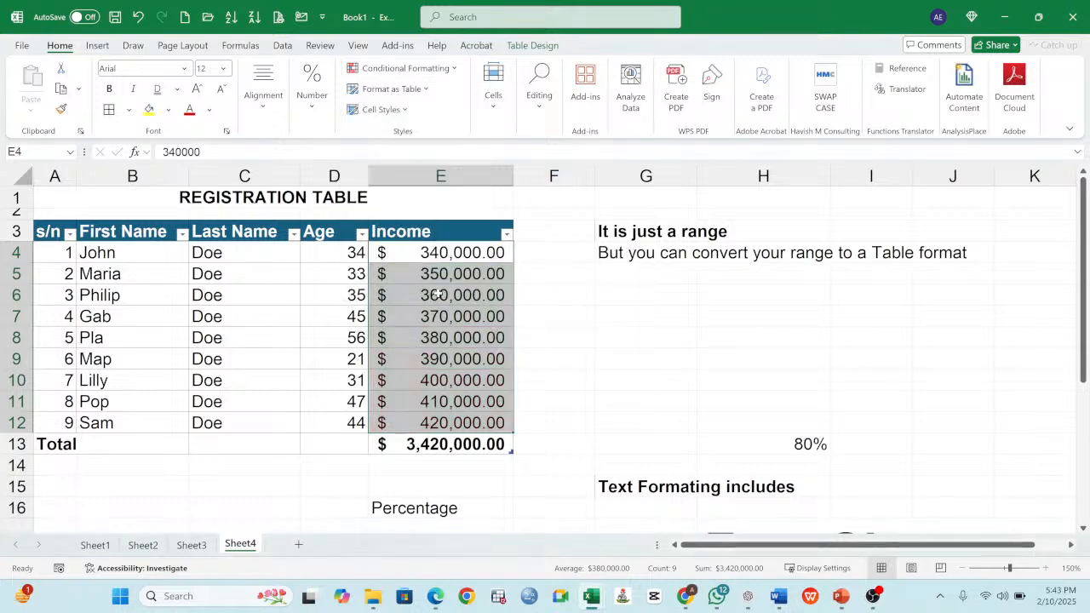
- Highlight Income values in E4:E12 greater than 400000 with Yellow Fill with Dark Yellow Text
click(445, 72)
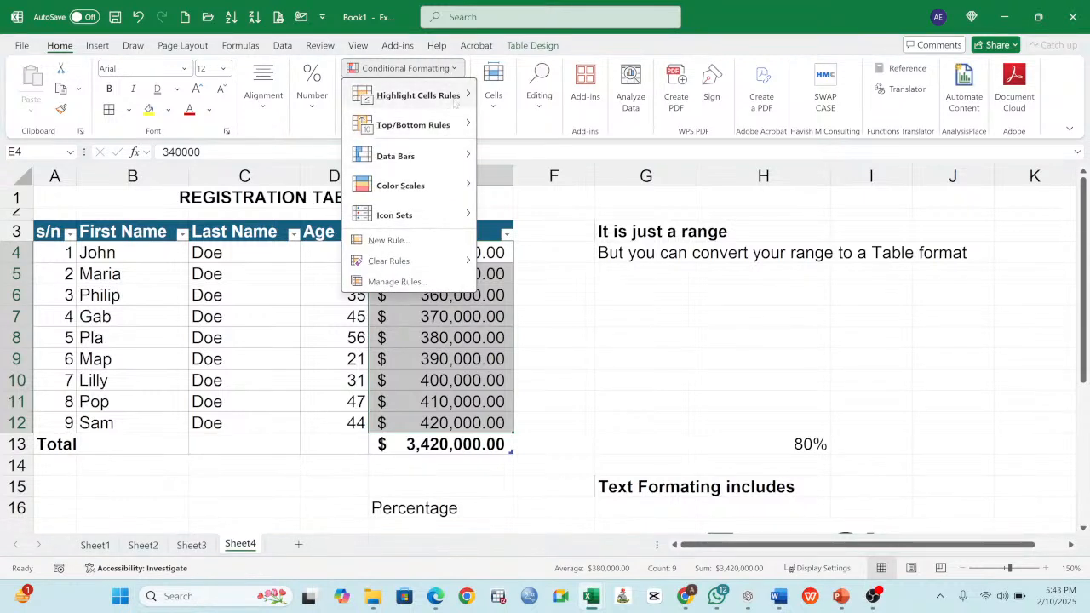
mouse_move(456, 100)
click(532, 95)
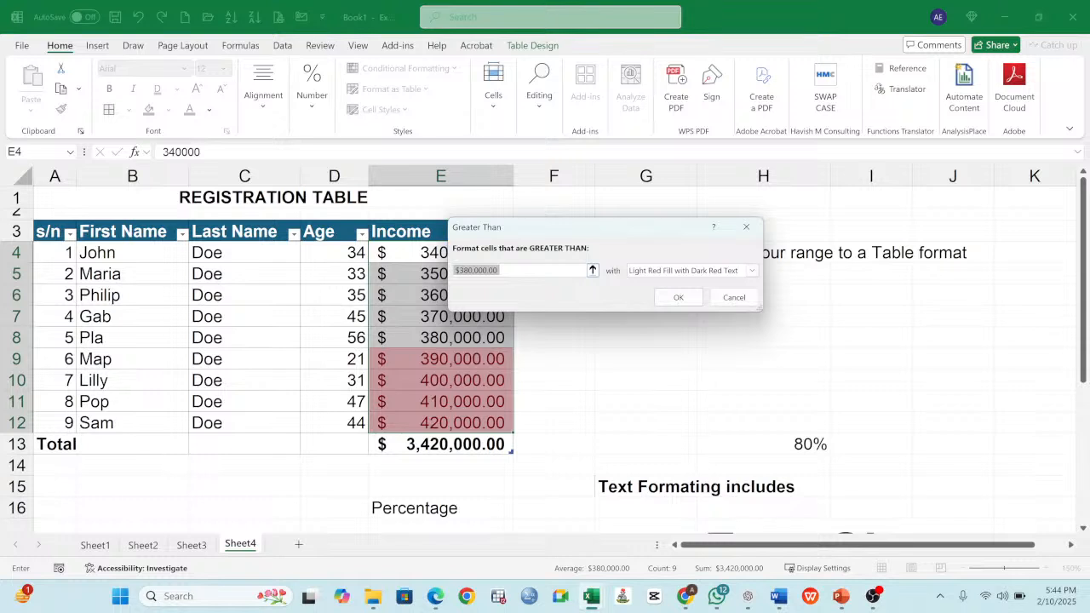
text(40000)
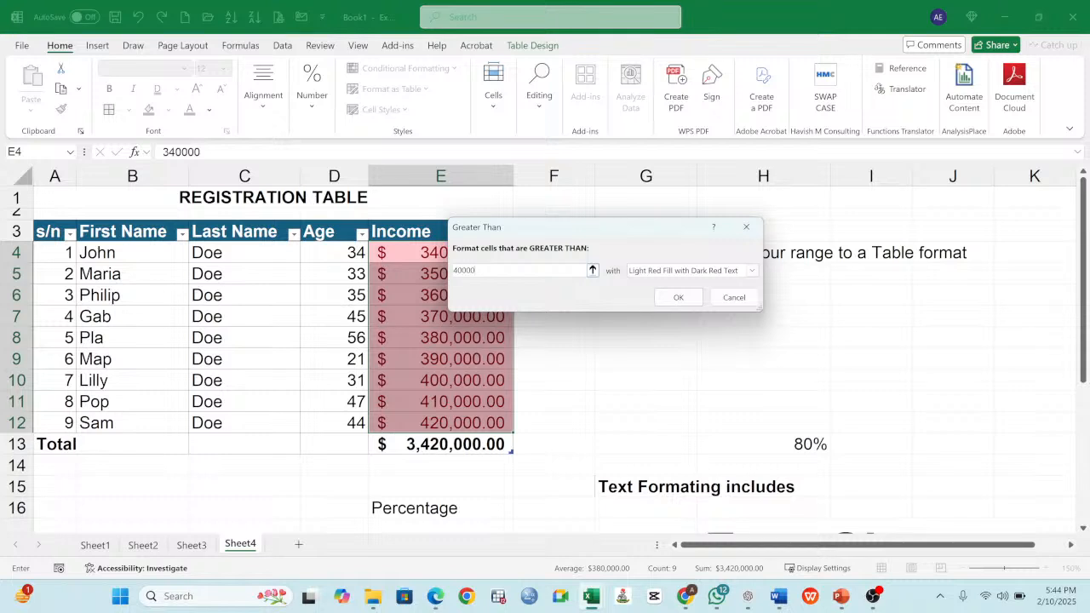
text(0)
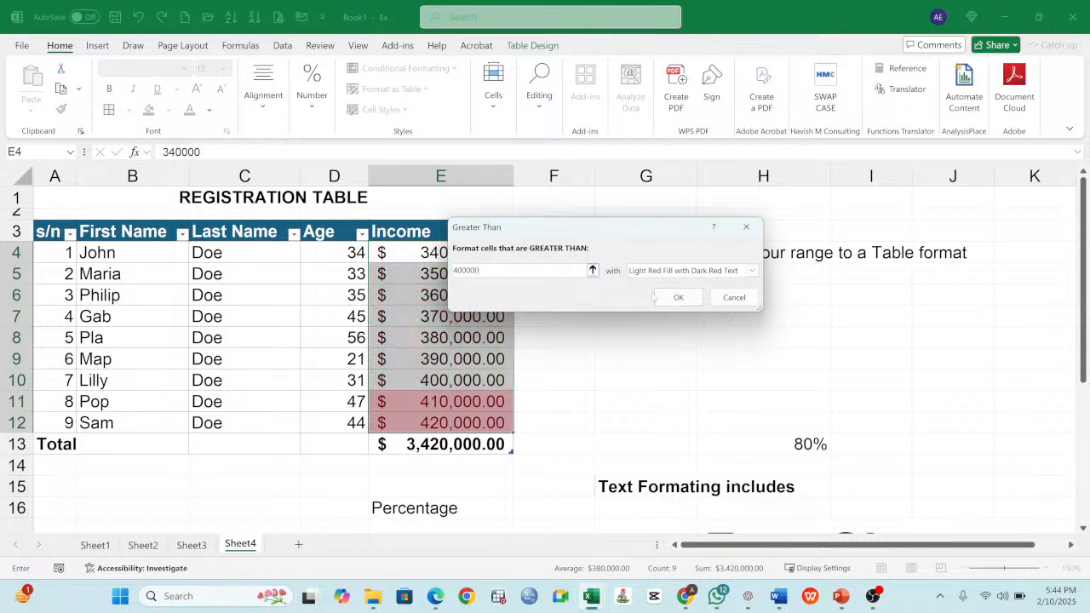
click(690, 271)
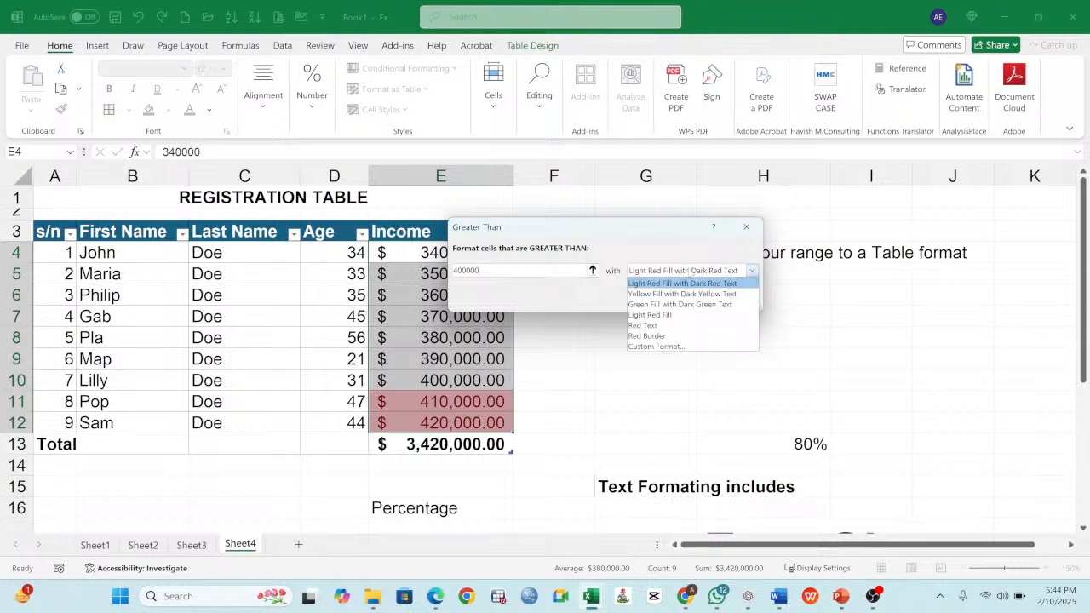
click(652, 294)
click(687, 298)
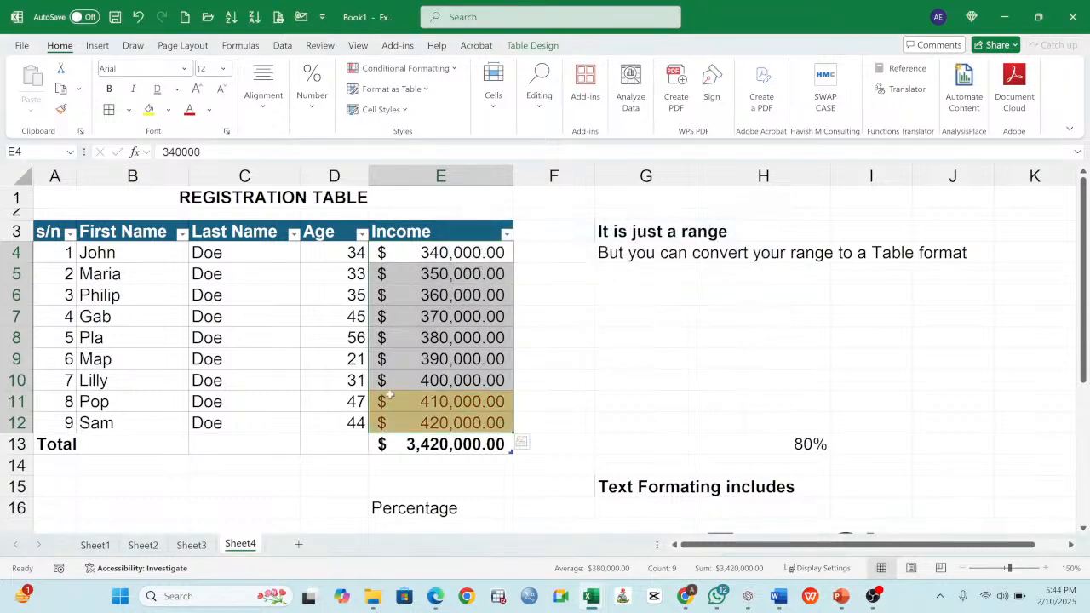
click(391, 339)
click(446, 406)
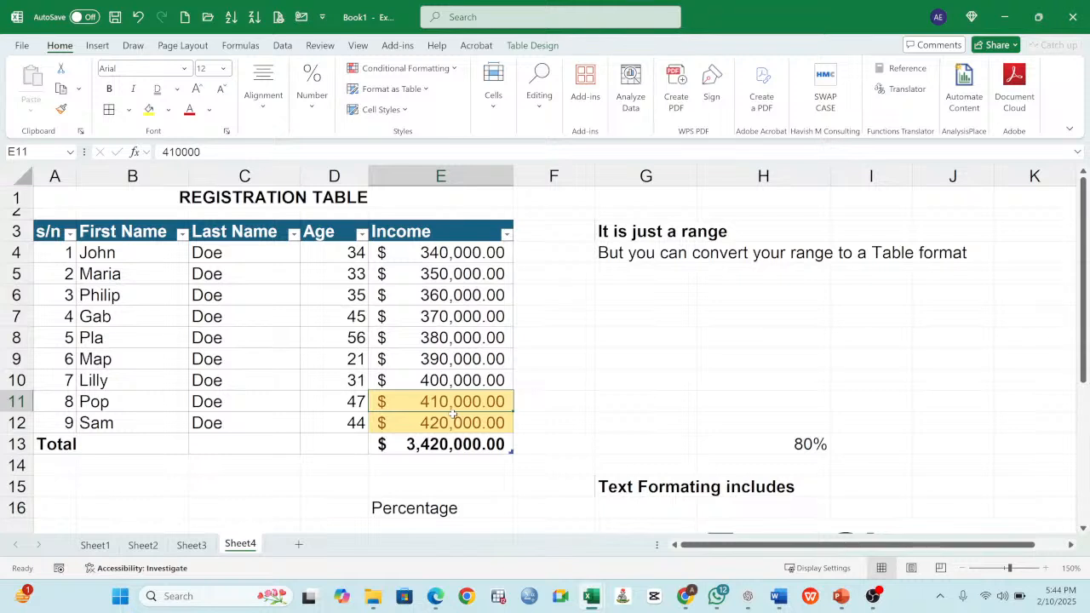
click(452, 278)
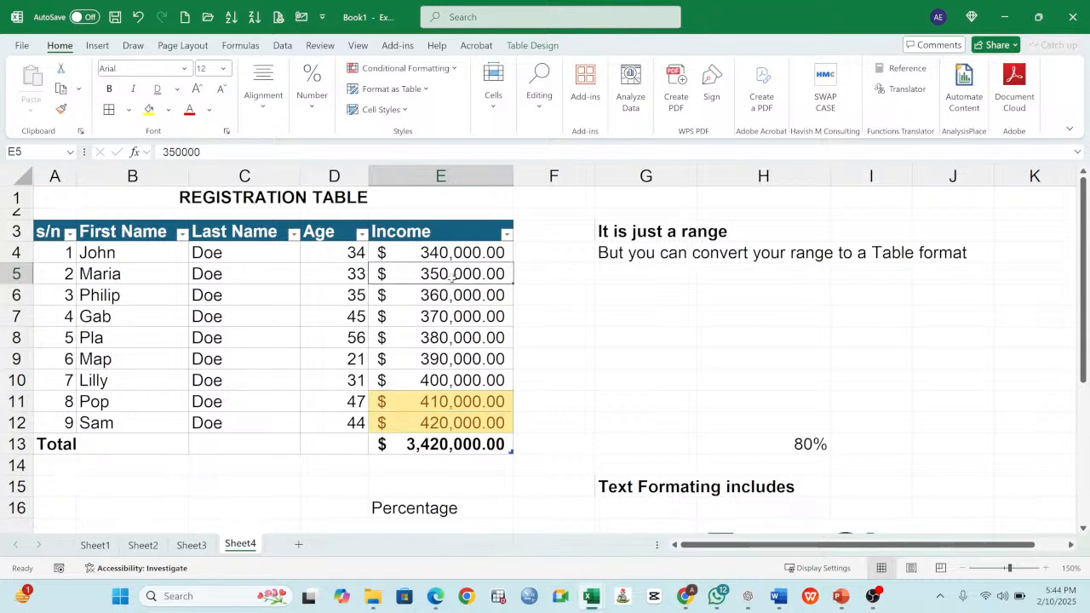
- Clear the conditional formatting rules from the Income cells E4:E12 only
drag(427, 249, 430, 423)
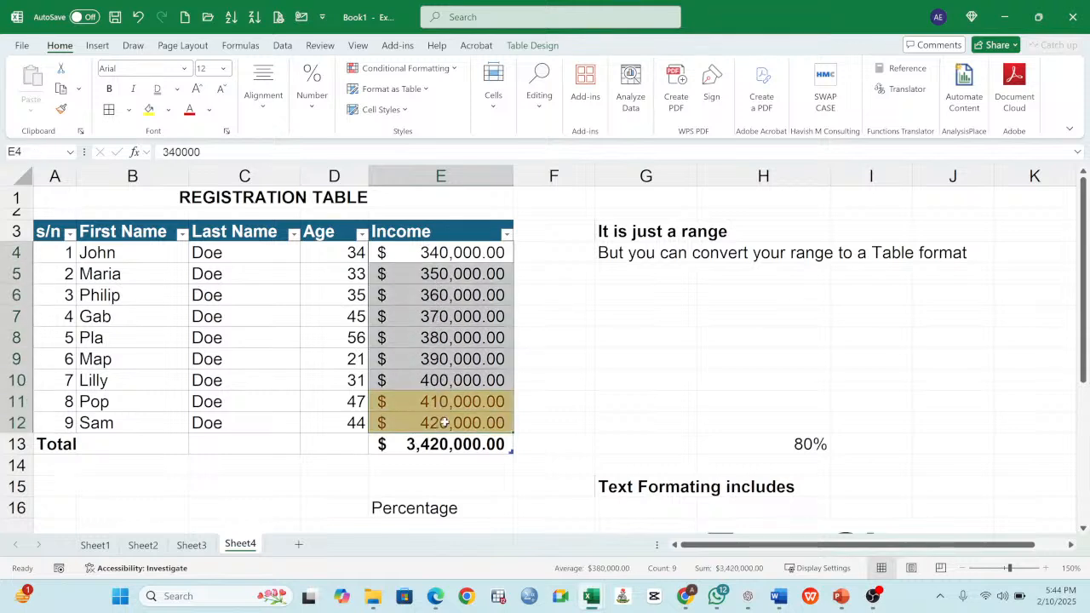
click(400, 69)
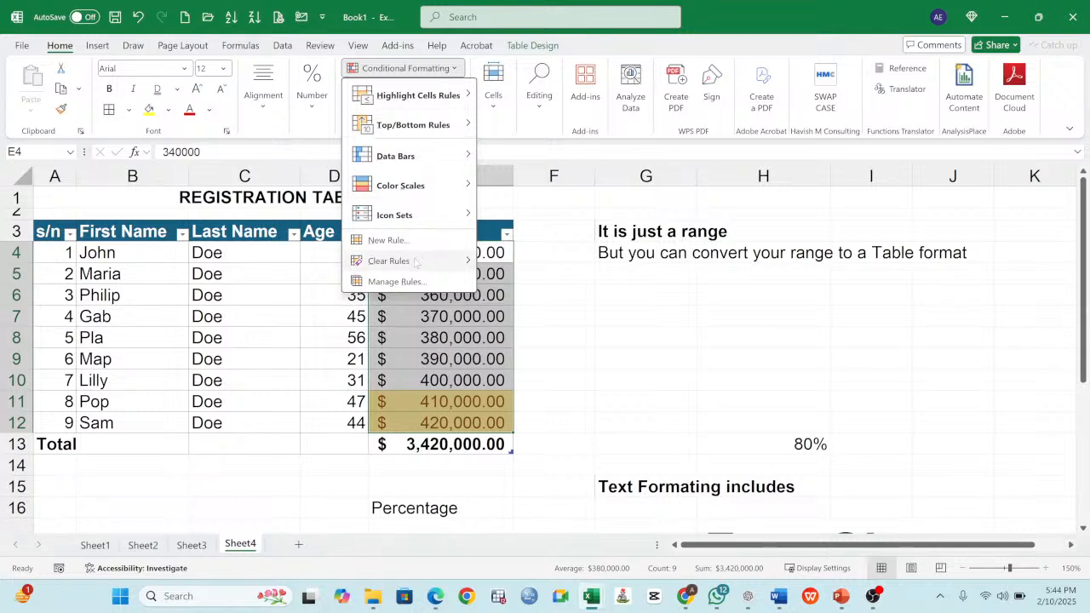
mouse_move(423, 271)
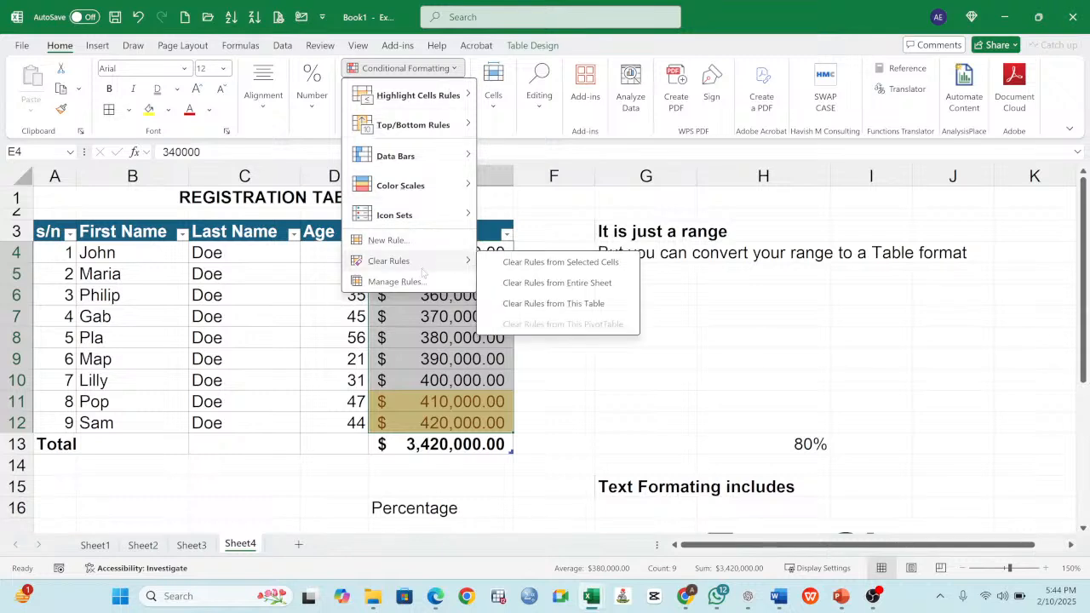
click(536, 262)
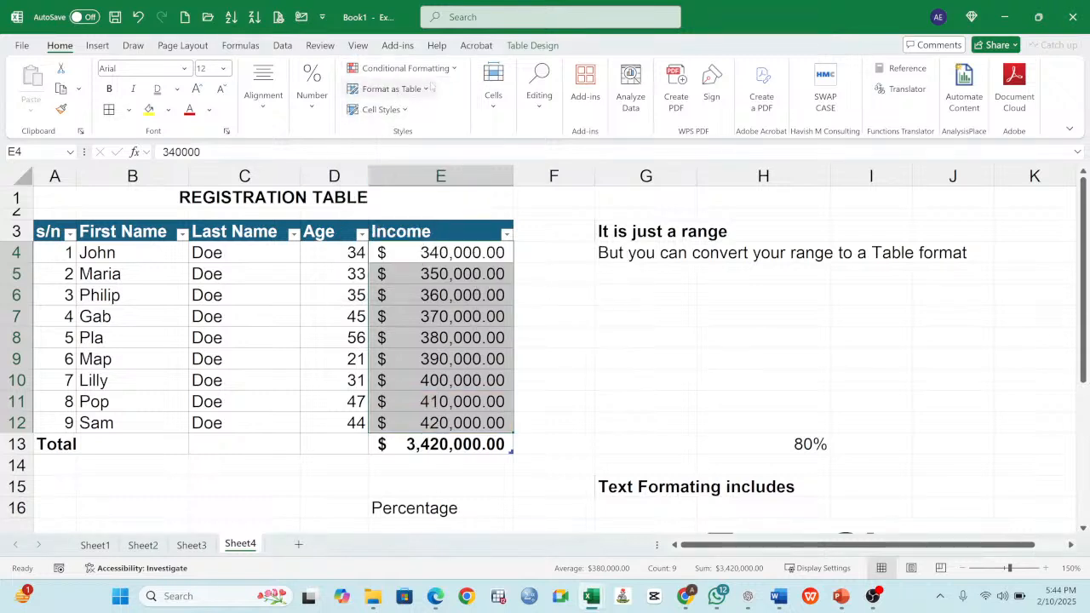
- Add a Top Items rule to E4:E12 that highlights the top 4 incomes with Green Fill with Dark Green Text
click(454, 68)
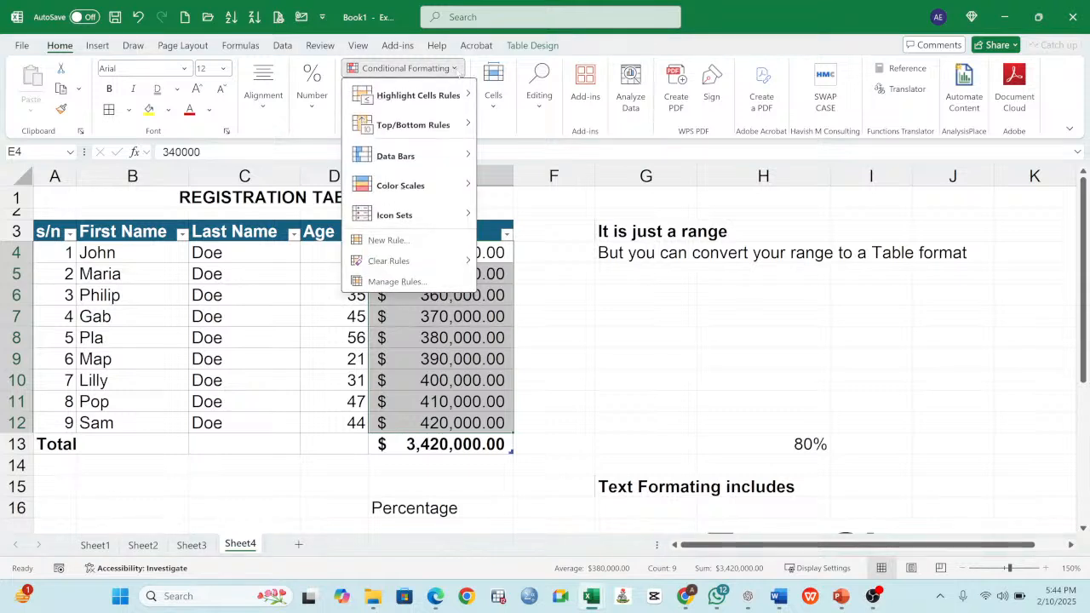
mouse_move(434, 134)
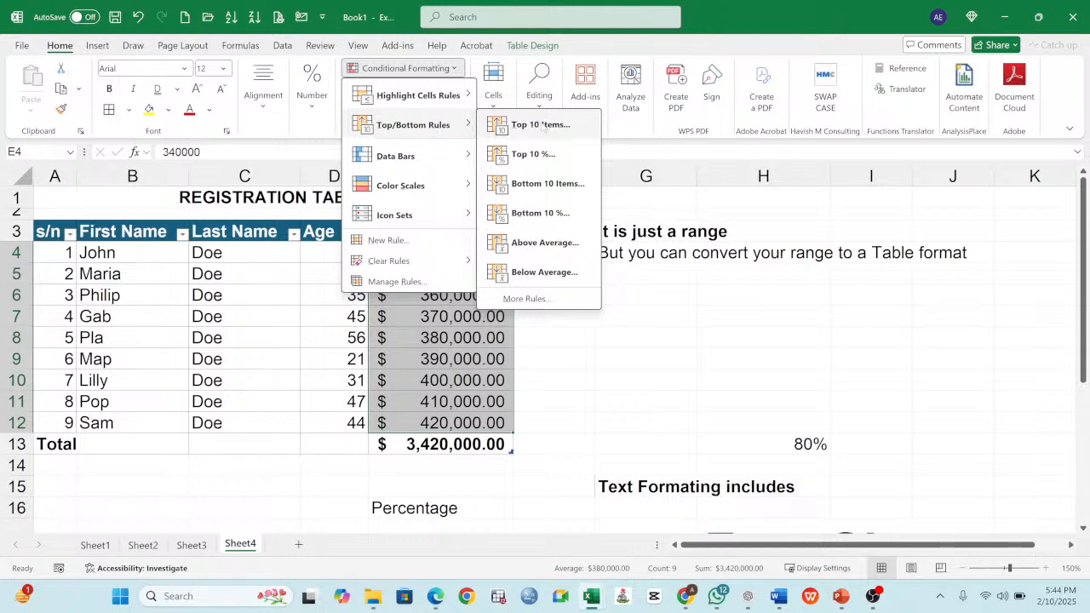
click(542, 125)
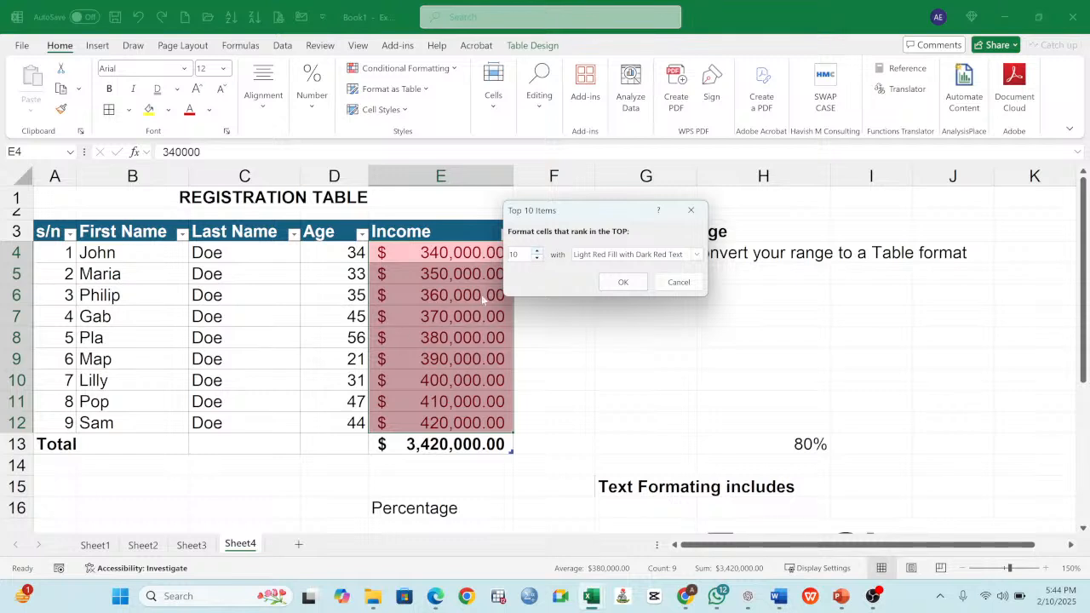
click(537, 258)
click(537, 258)
click(538, 258)
click(537, 258)
click(538, 258)
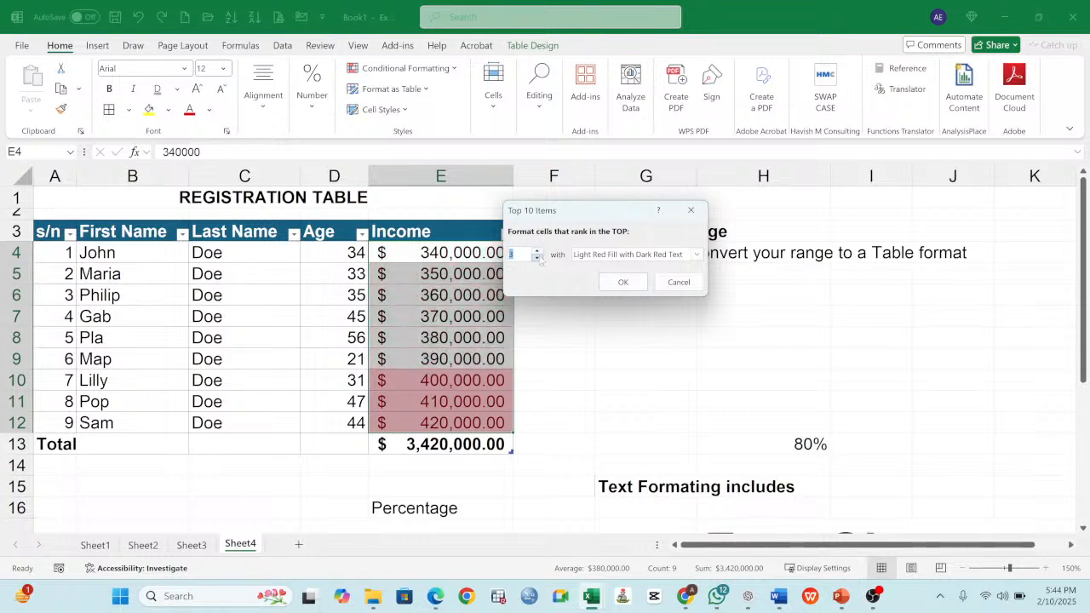
click(538, 252)
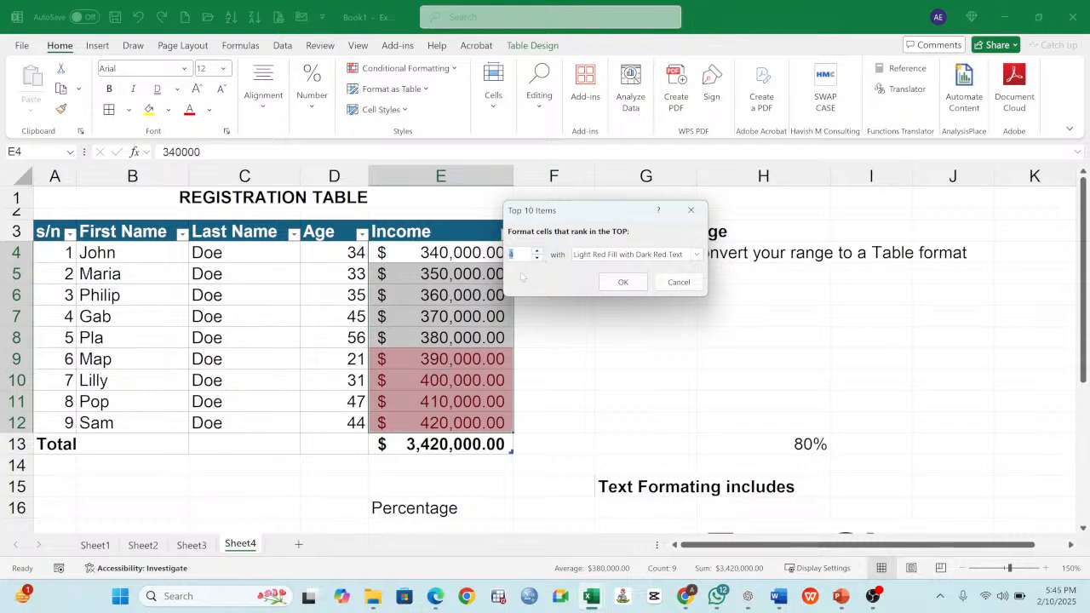
click(617, 254)
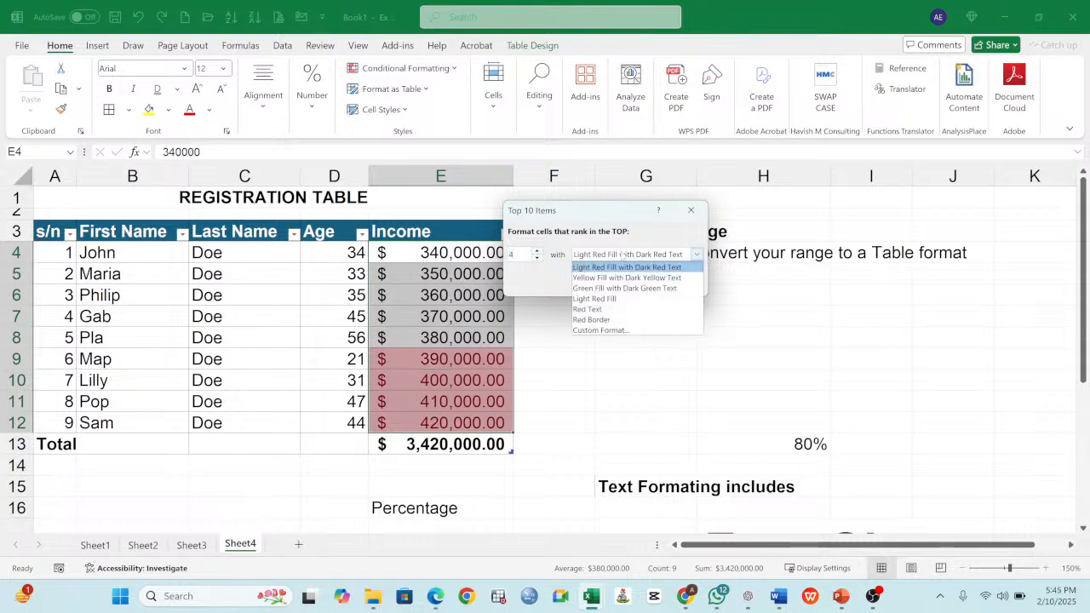
click(599, 290)
click(626, 284)
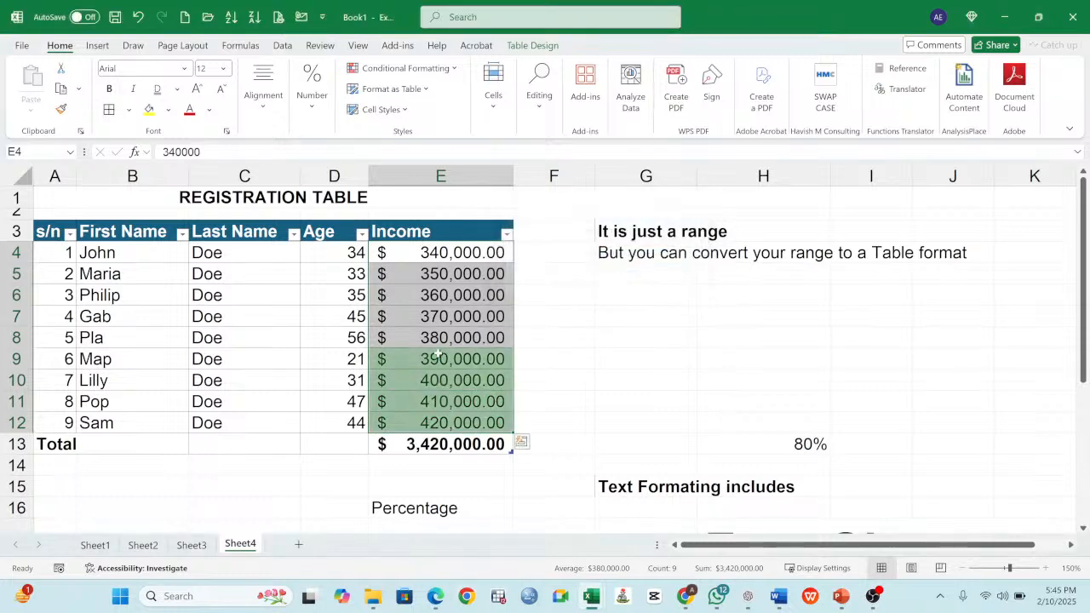
- Examine the highlighted Income cells E9:E12 against the rest of the column and preview the available data bar formats
click(460, 379)
click(465, 361)
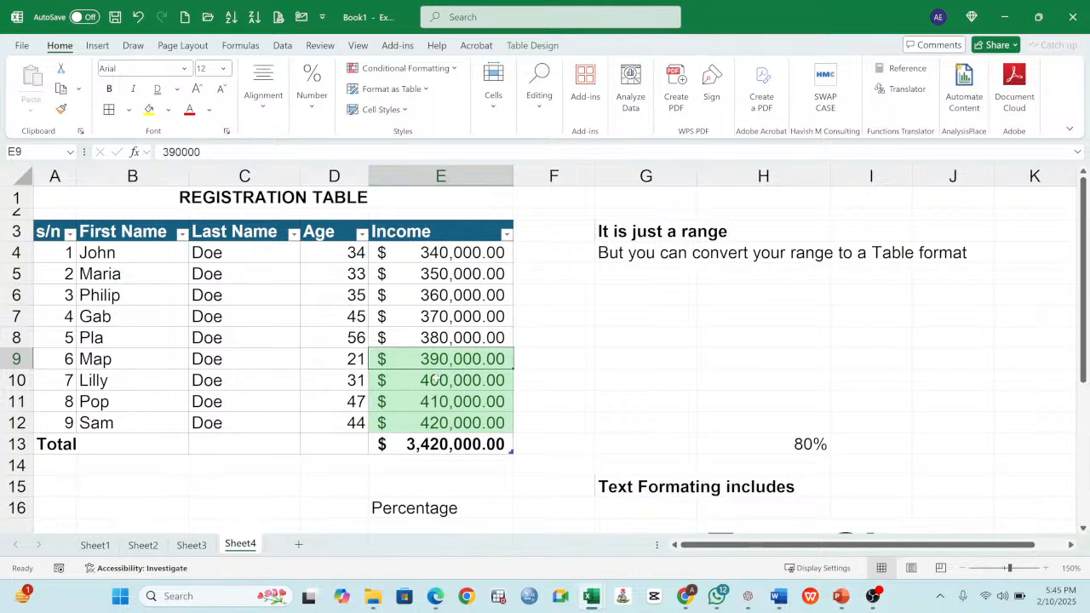
drag(441, 254, 450, 421)
drag(452, 359, 444, 426)
drag(448, 361, 453, 422)
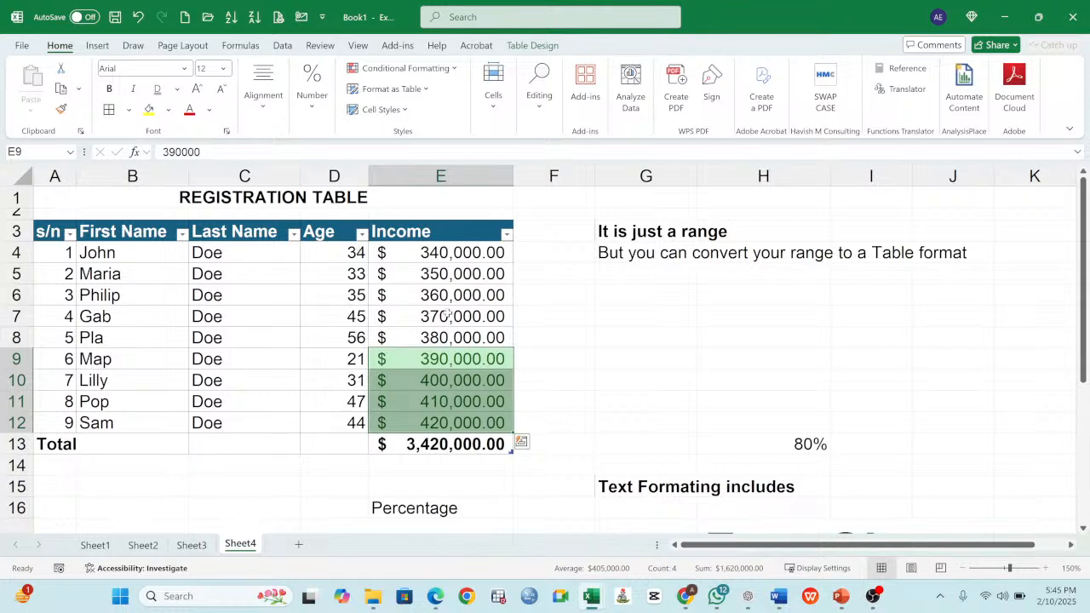
click(443, 274)
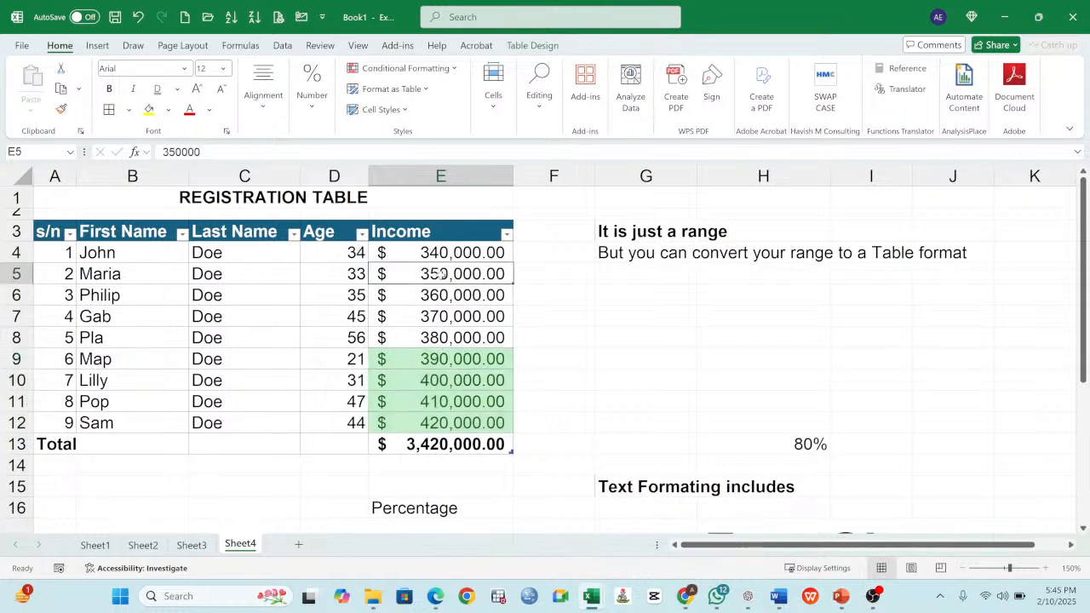
click(443, 358)
drag(442, 361, 442, 423)
click(405, 68)
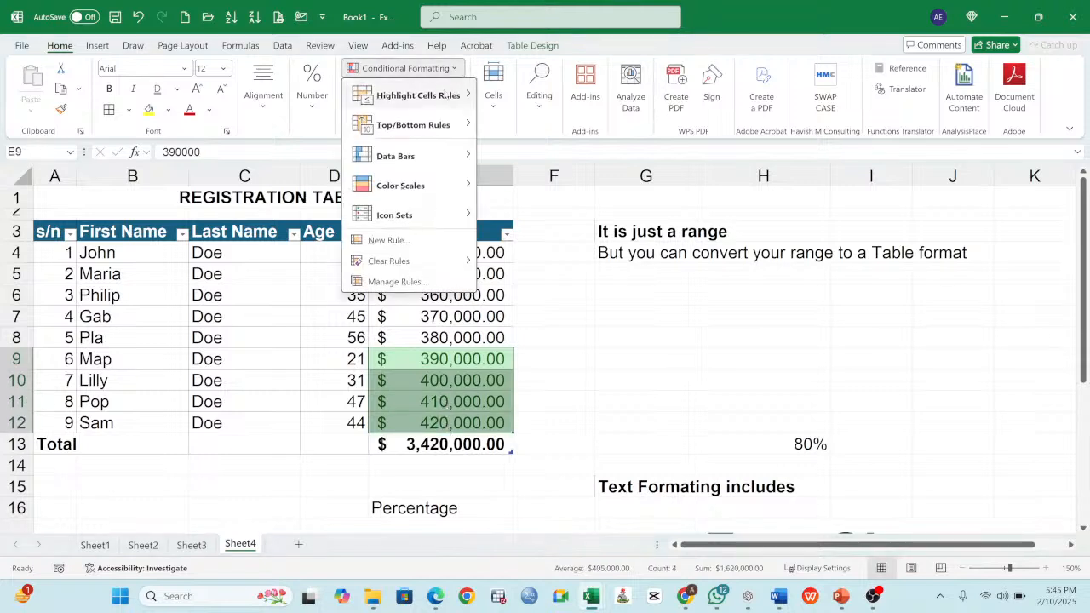
mouse_move(446, 128)
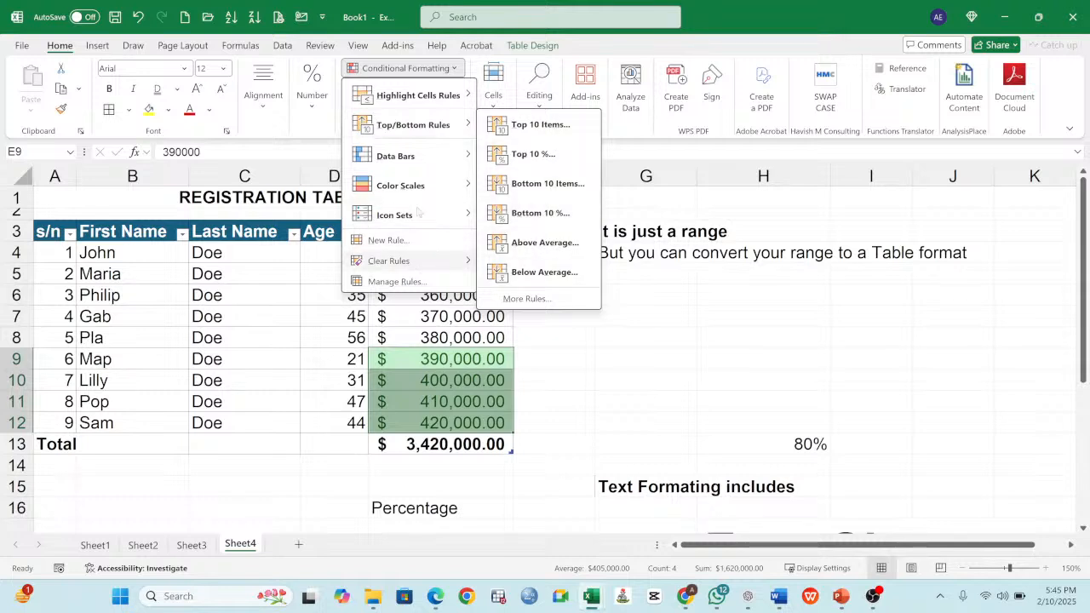
mouse_move(409, 157)
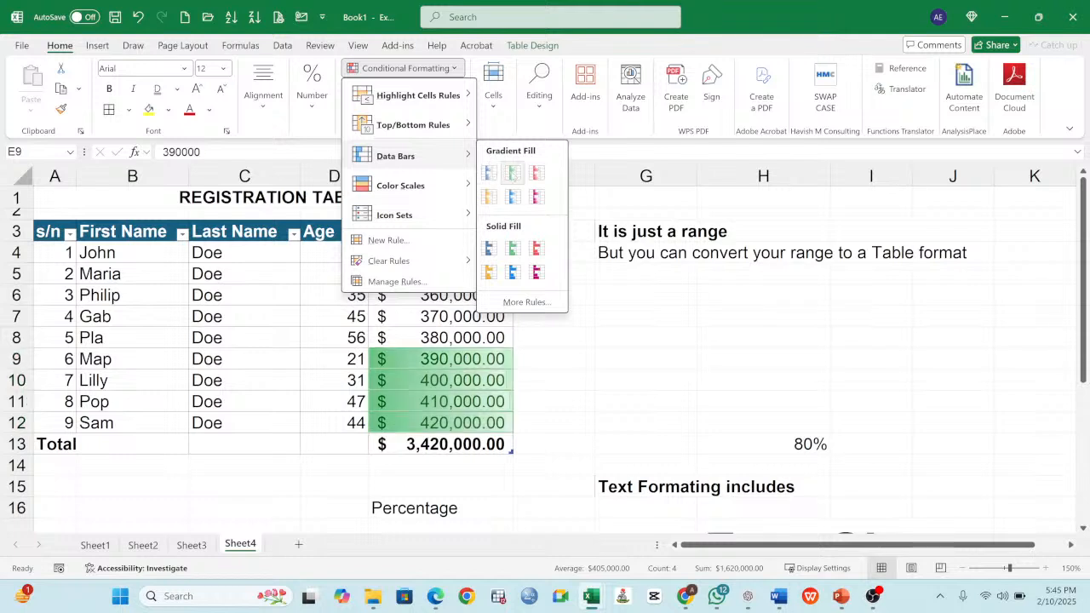
click(446, 295)
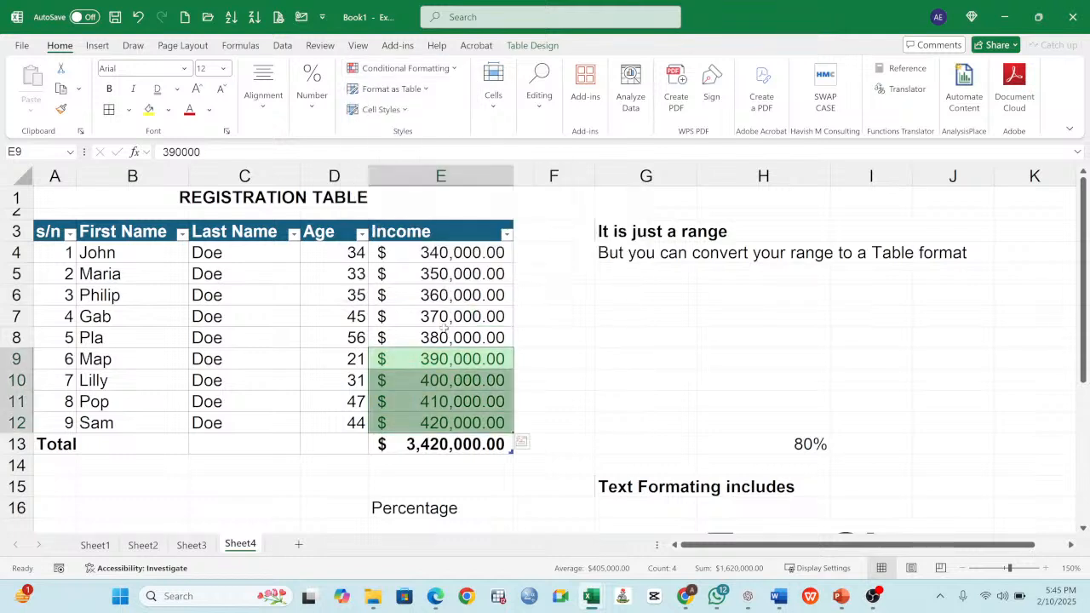
- Select the Income cells E4:E12 and remove the top 4 items rule from them
click(444, 257)
drag(443, 256, 443, 424)
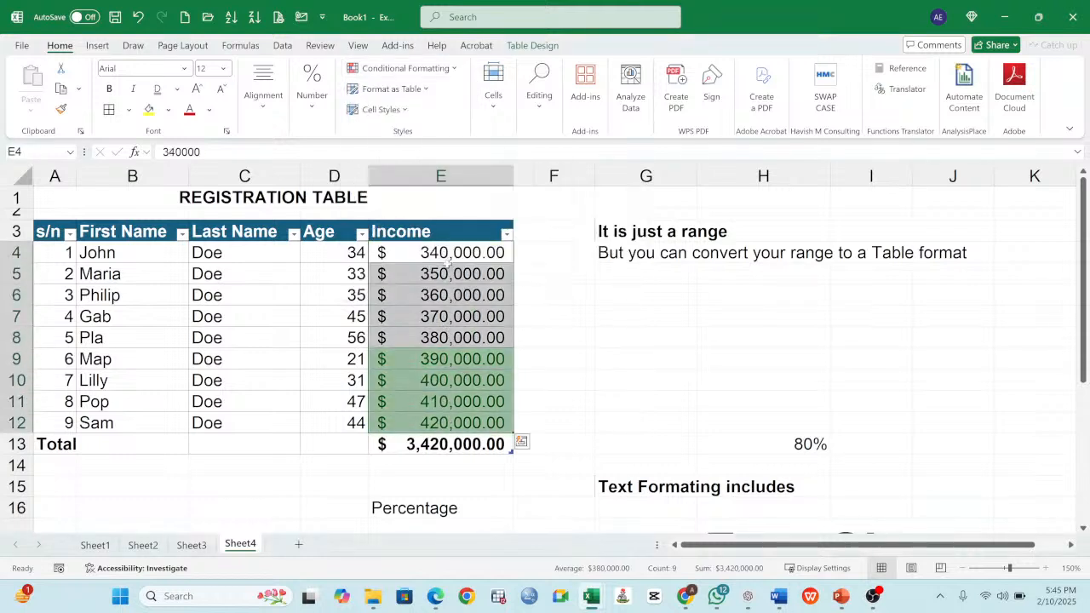
click(439, 70)
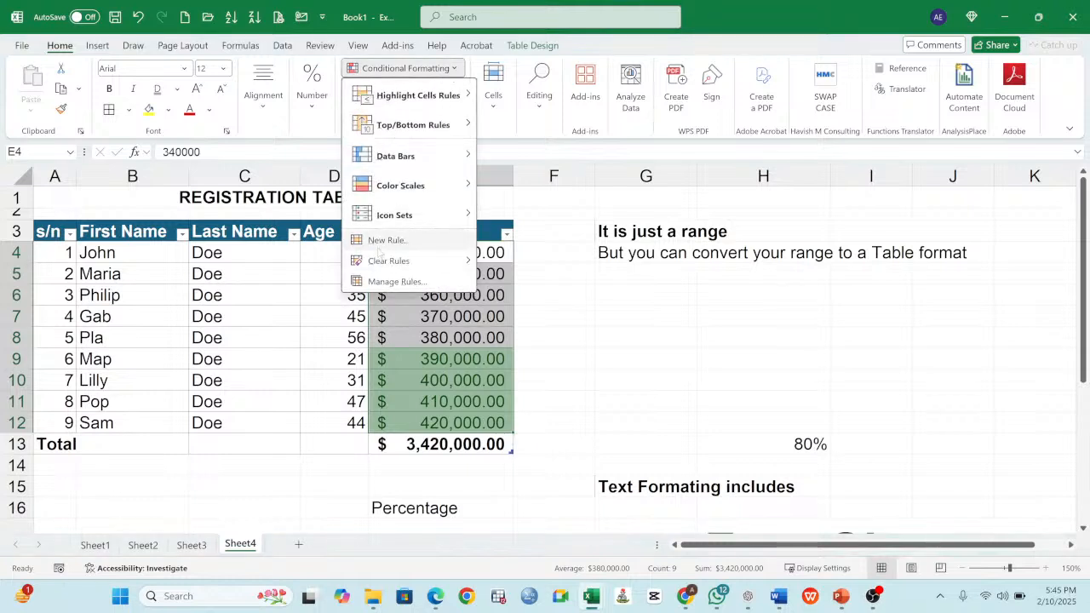
mouse_move(394, 261)
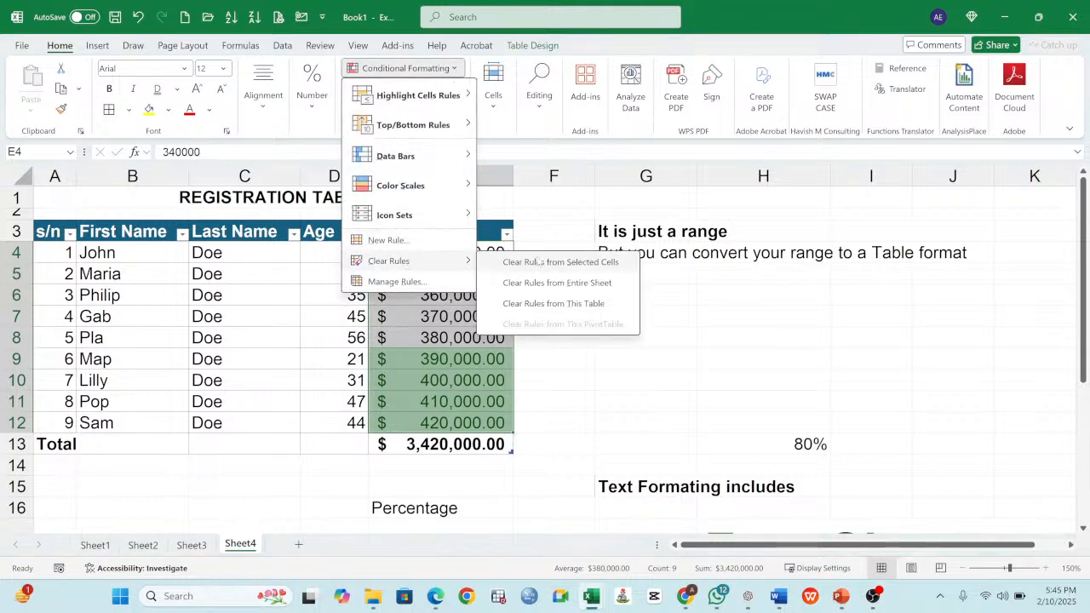
click(539, 260)
- Apply solid fill blue data bars to the Income cells E4:E12
click(447, 68)
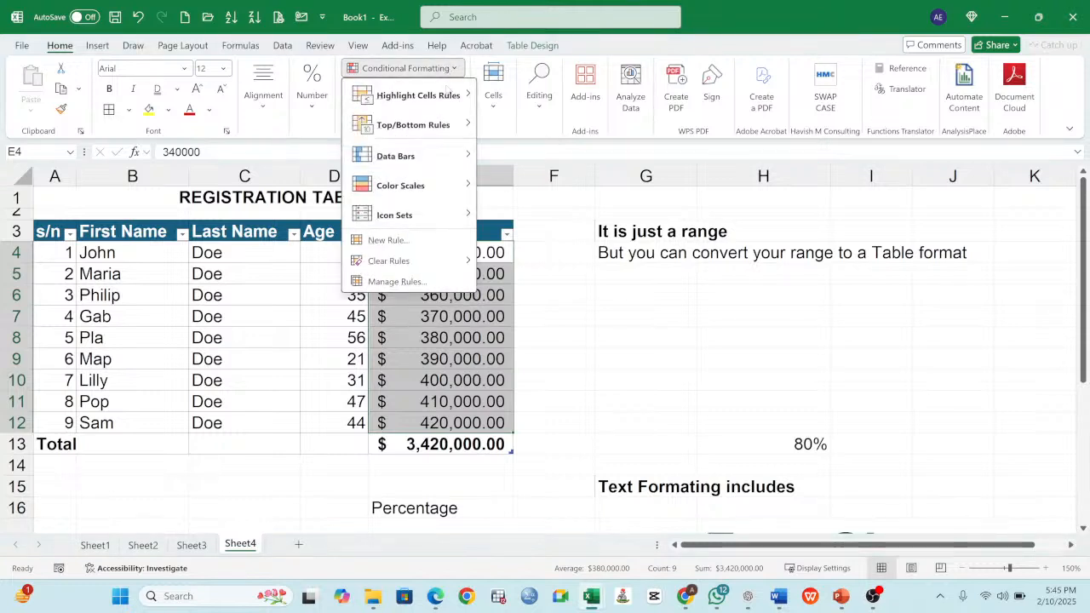
mouse_move(426, 155)
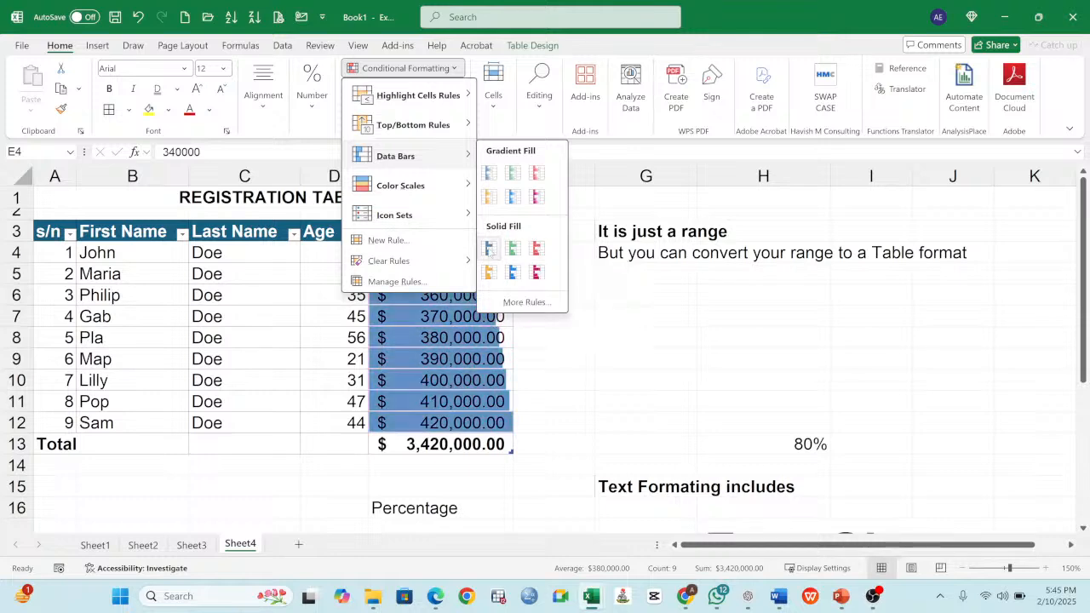
click(490, 250)
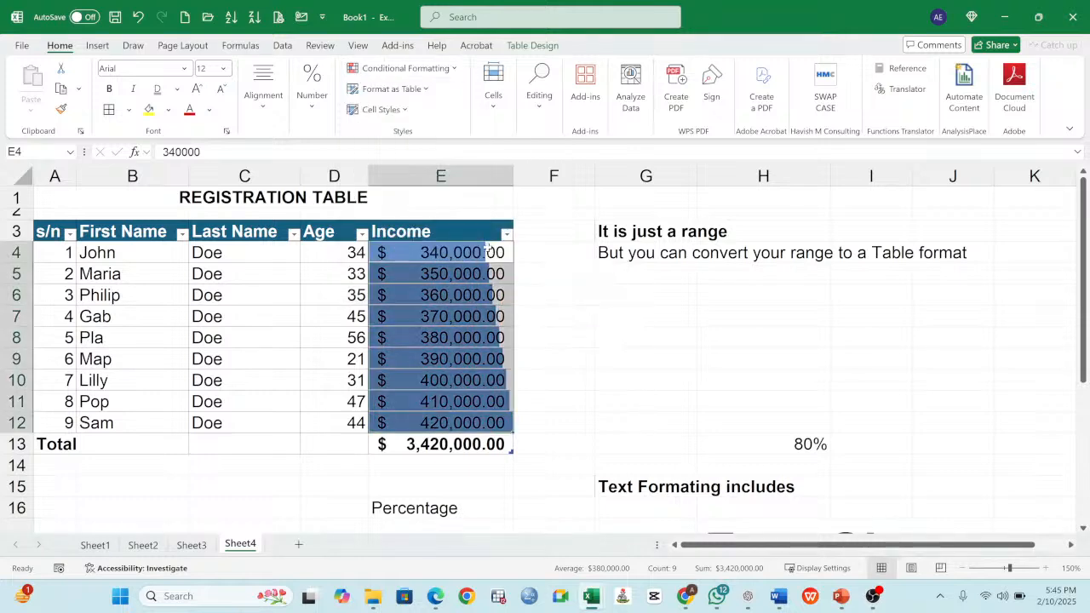
- Compare the data bar lengths with the Income values in column E, from the first row to the last
click(479, 290)
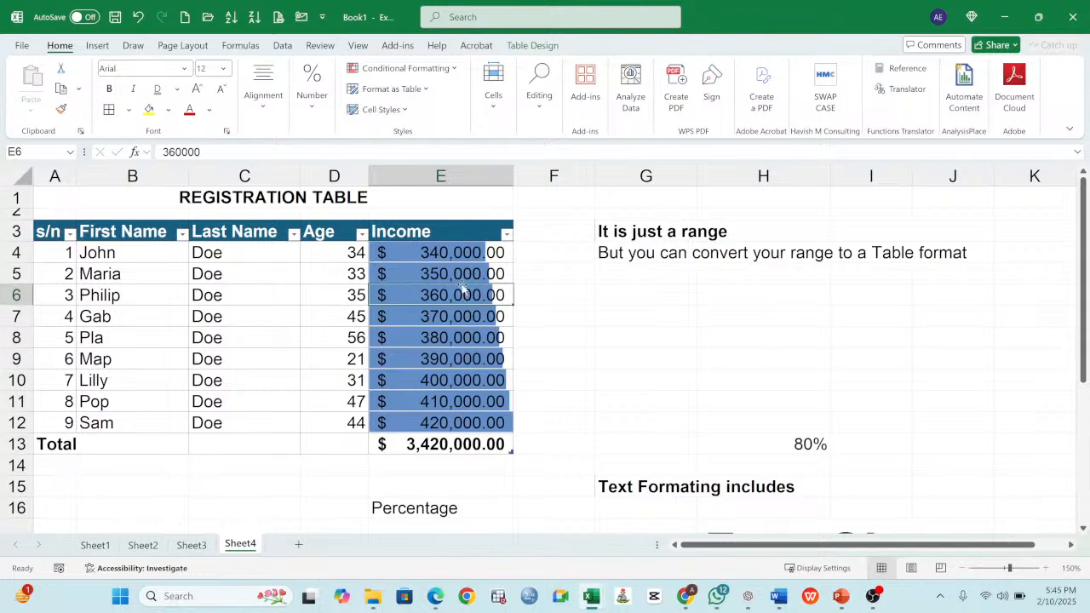
click(462, 255)
click(445, 278)
click(452, 293)
click(458, 316)
click(458, 334)
click(466, 252)
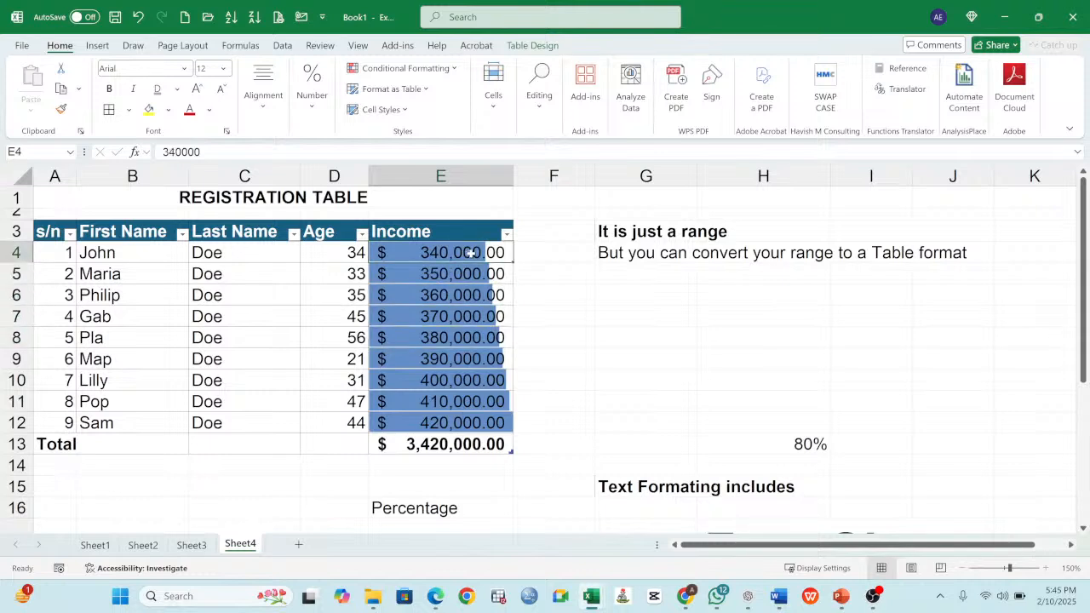
click(502, 422)
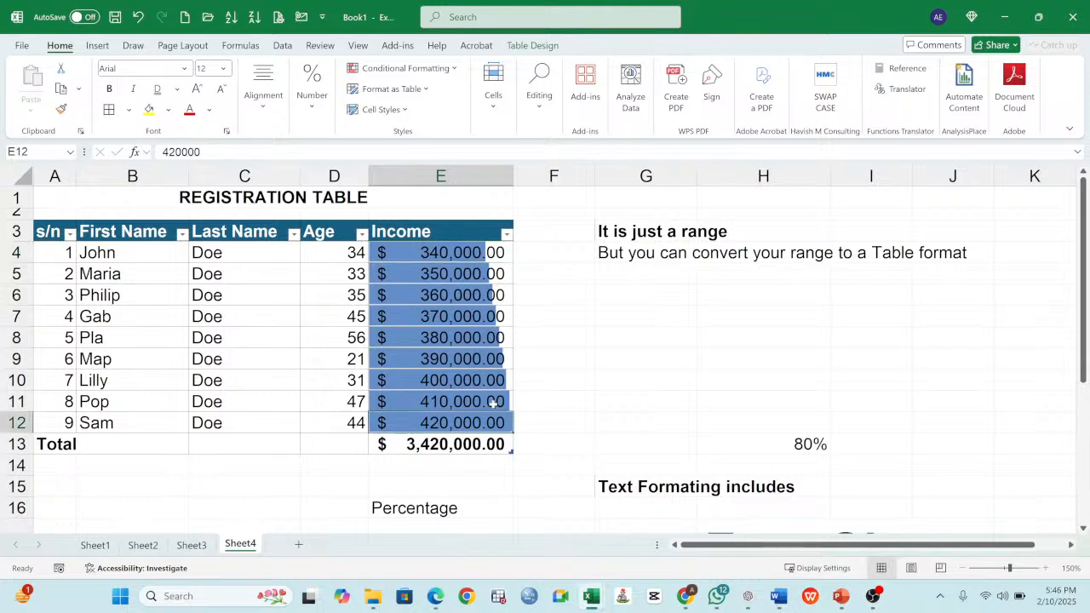
click(491, 402)
click(488, 381)
click(484, 252)
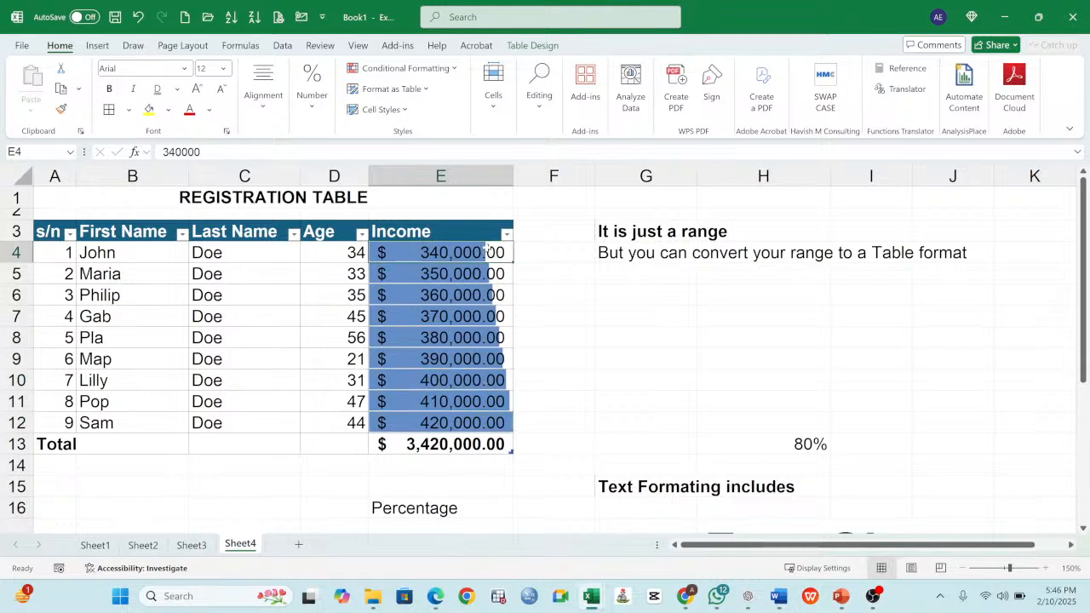
- Widen the Income column E to give the data bars more room, and move the selection off the table
drag(514, 178, 594, 178)
click(523, 297)
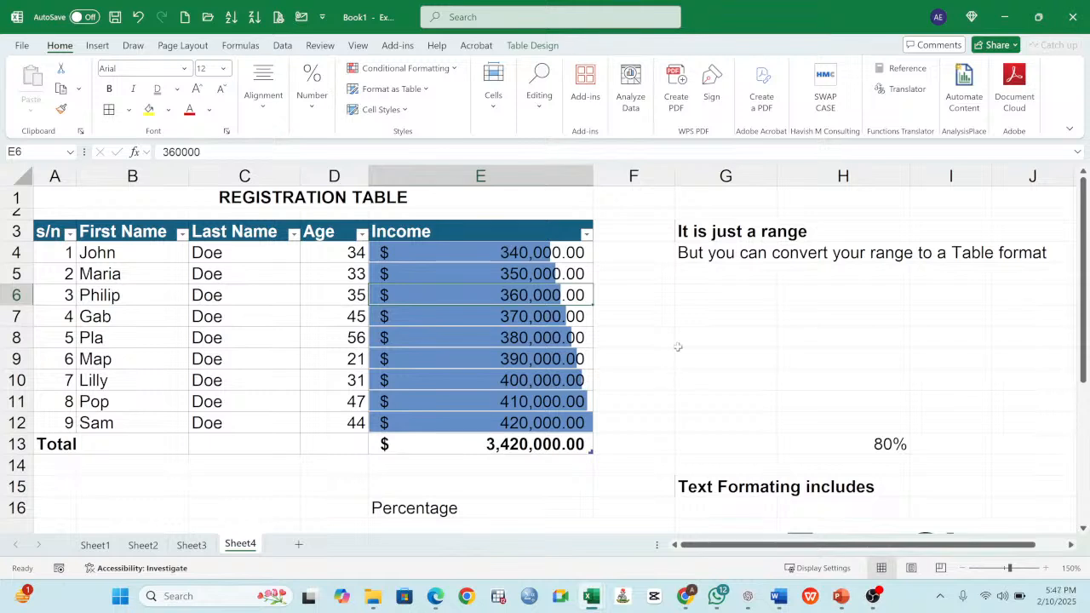
click(720, 294)
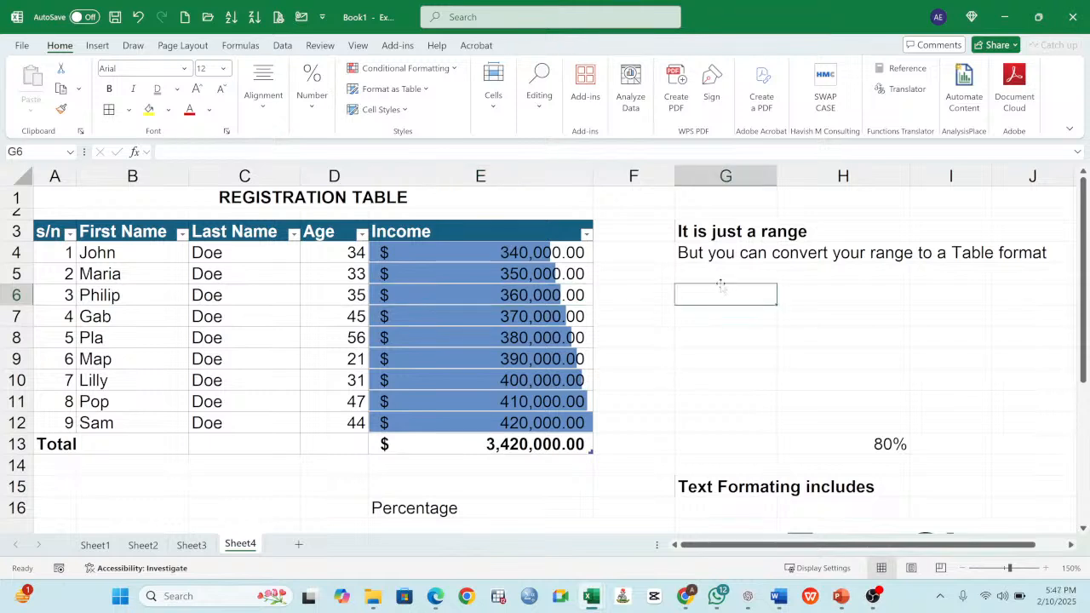
click(743, 205)
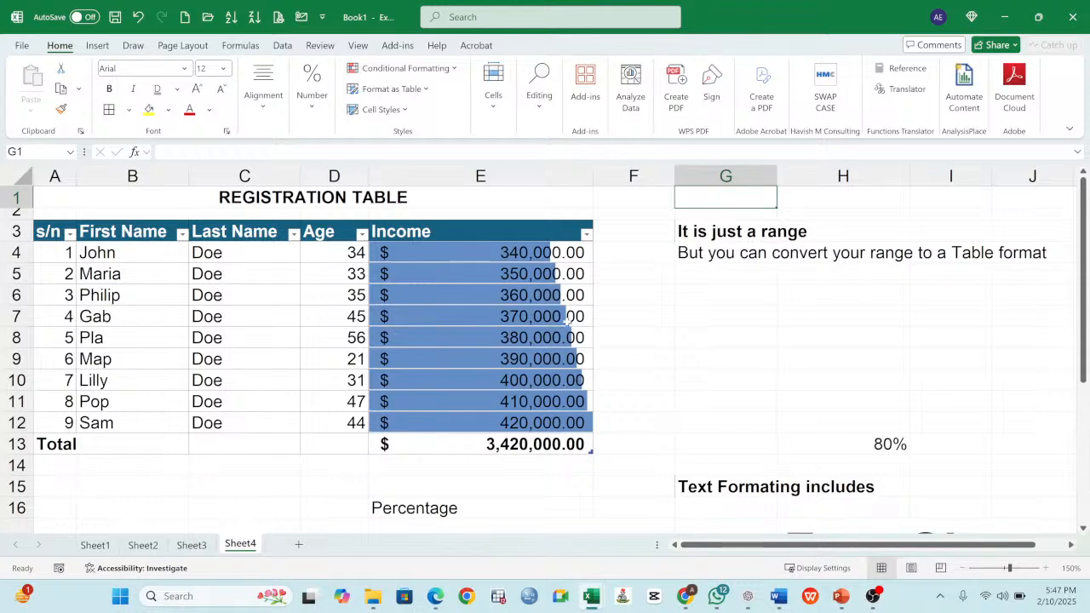
click(697, 343)
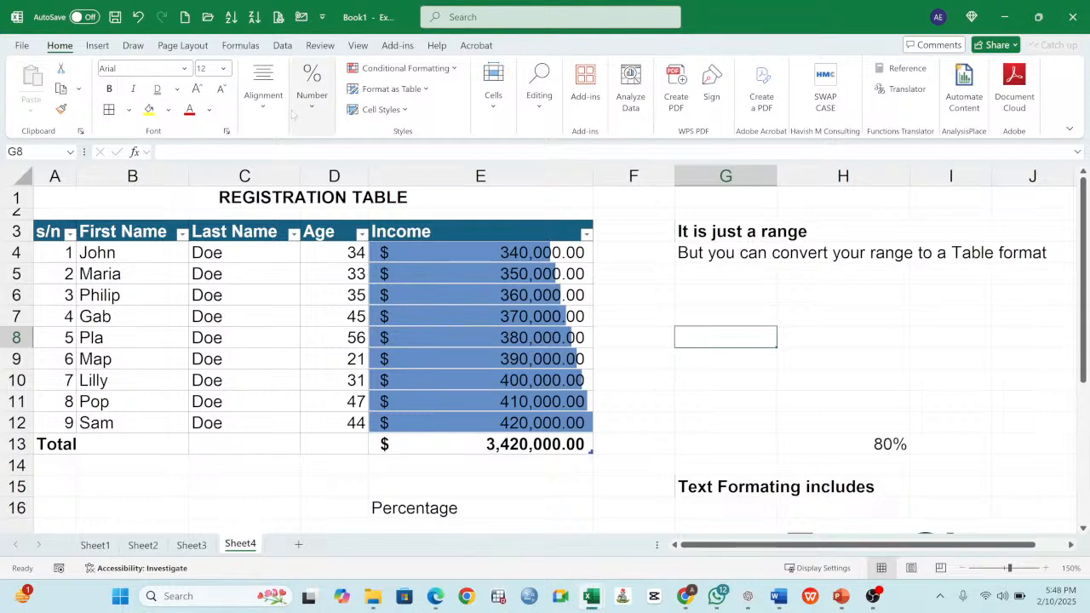
- Add a blank worksheet after Sheet4 and select cell B1 on it, with the chart insertion commands at hand
click(99, 47)
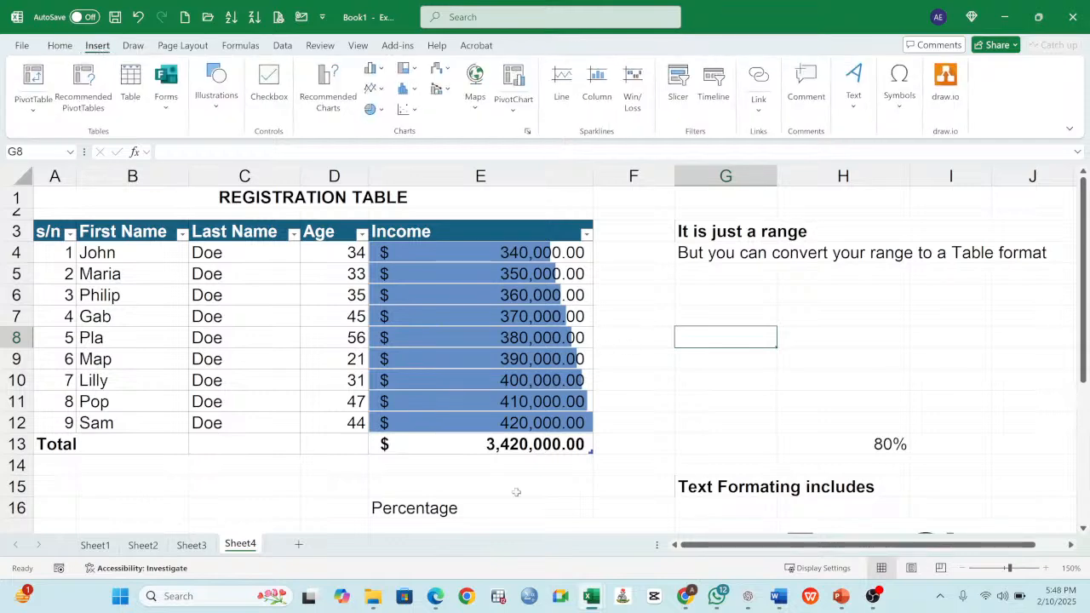
click(299, 545)
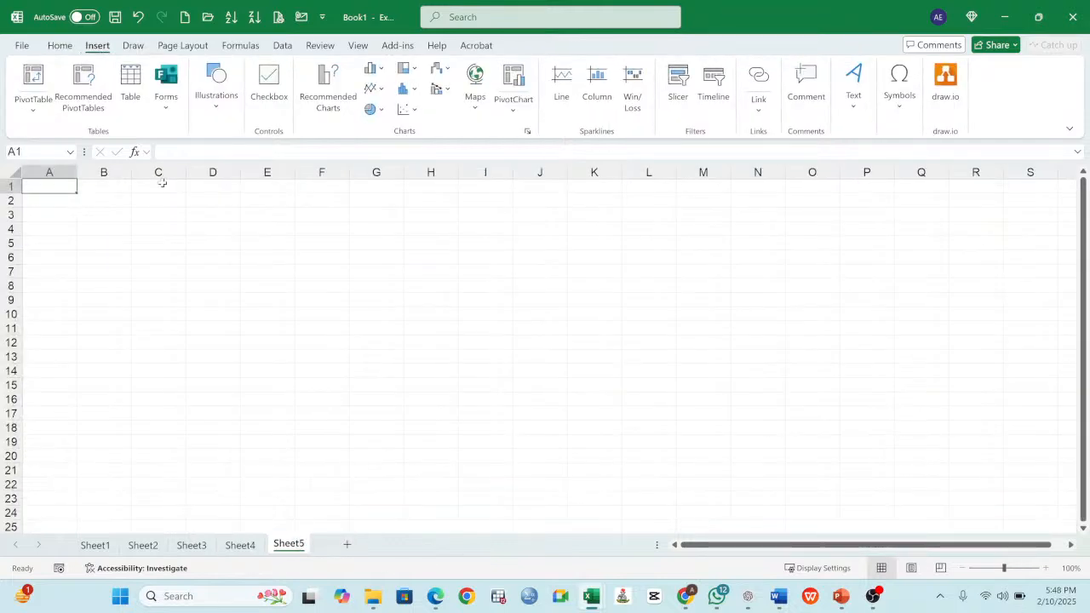
click(98, 188)
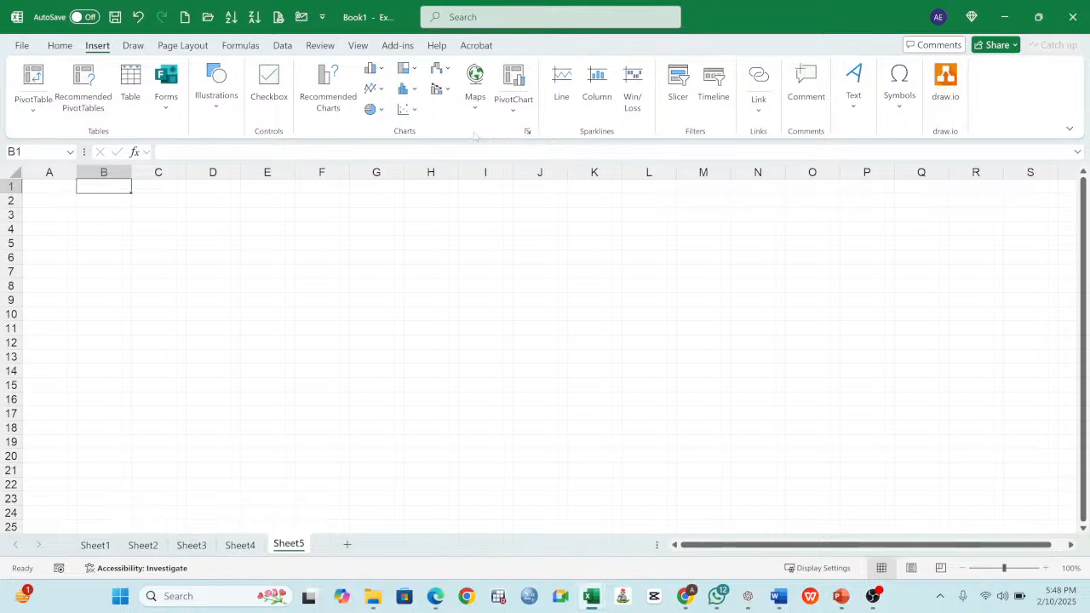
- Examine the available column and bar, pie, statistical, and line and area chart types without inserting a chart
click(383, 73)
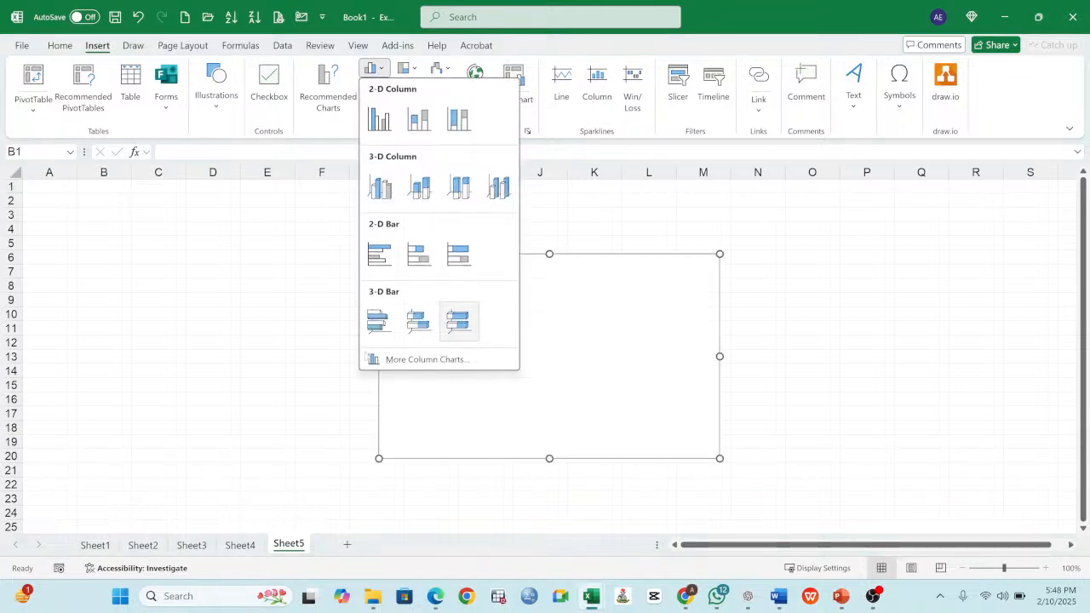
click(246, 253)
click(372, 109)
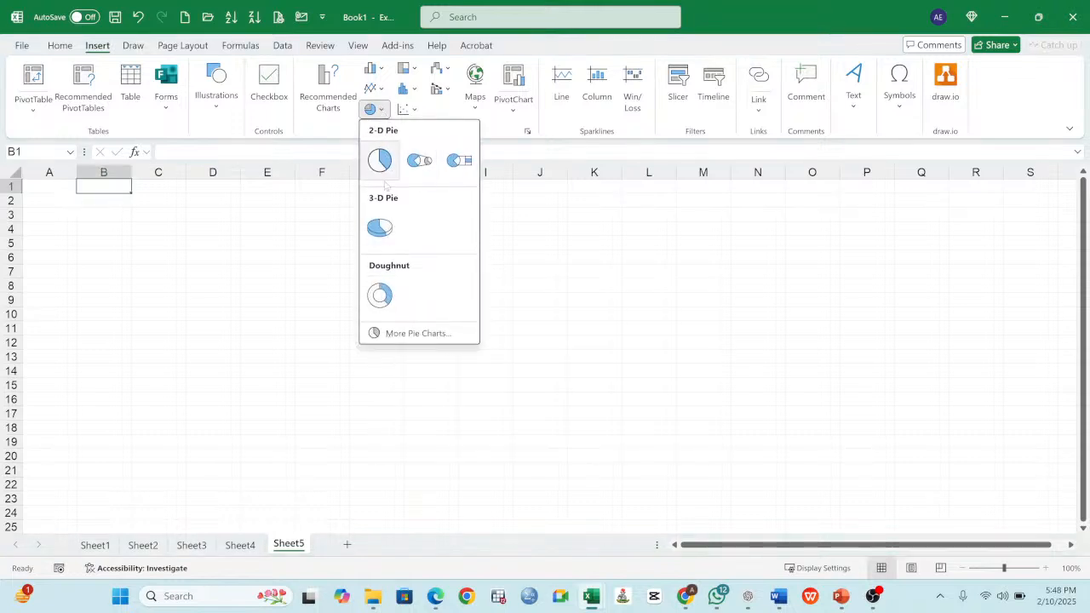
click(189, 329)
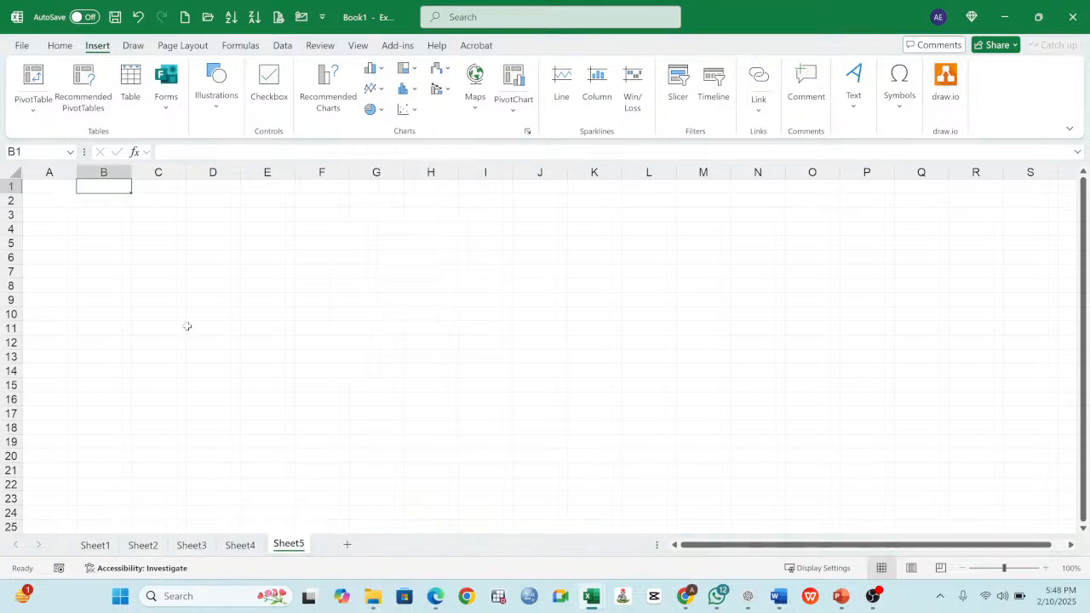
click(415, 89)
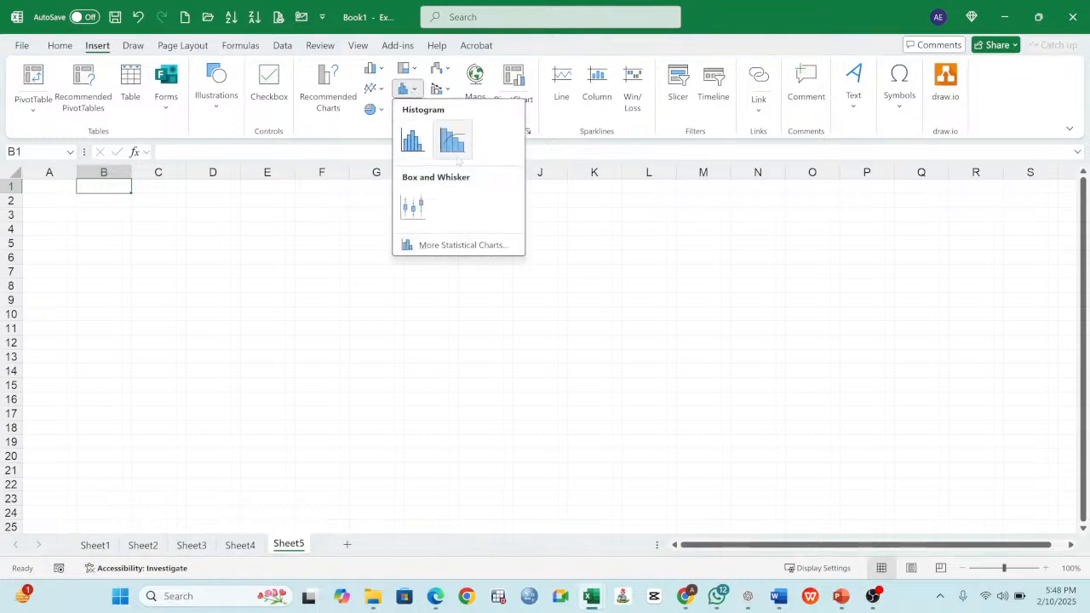
click(115, 361)
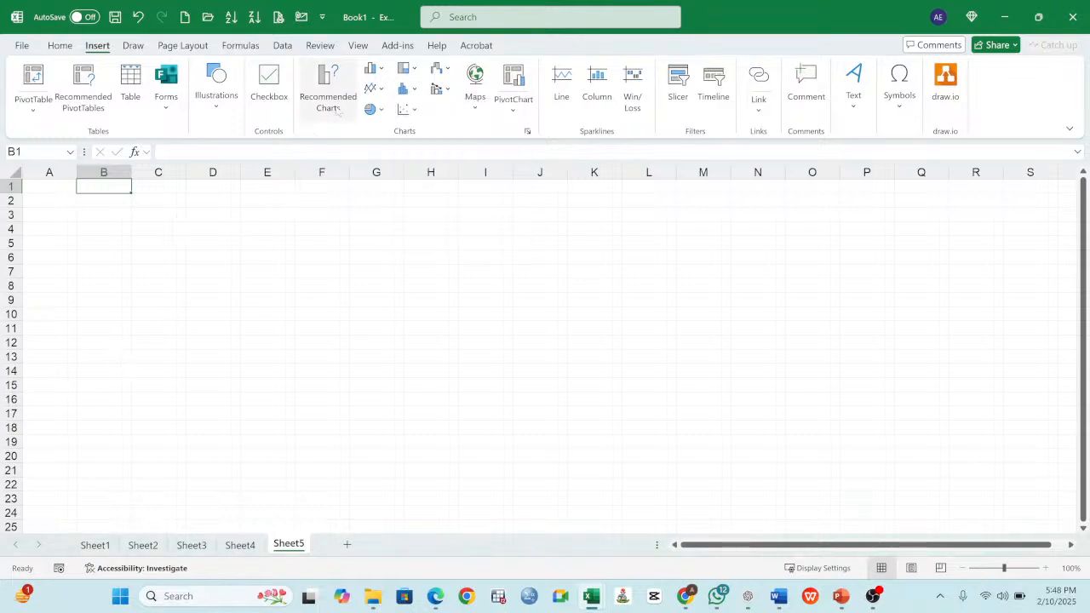
click(372, 88)
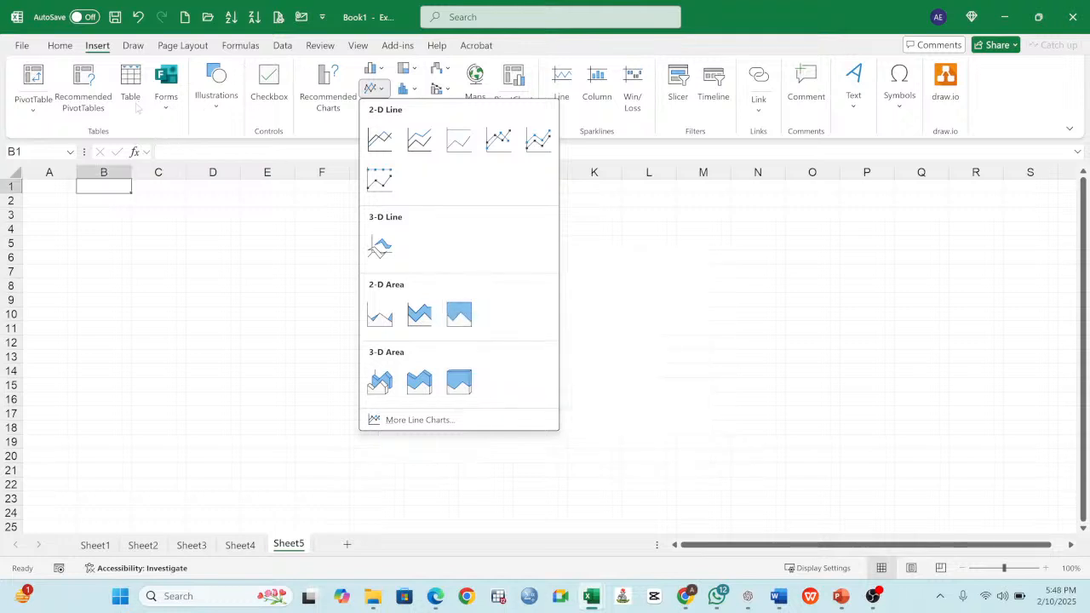
click(163, 280)
- Select cell C4 and review the kinds of illustrations that can be inserted on the sheet, without adding any
click(138, 228)
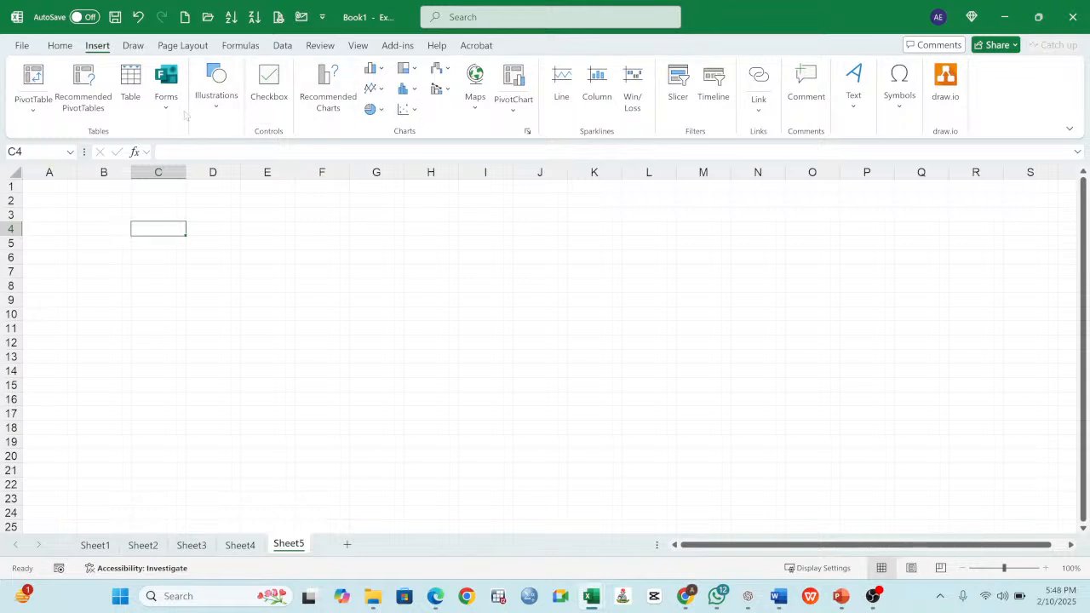
click(216, 93)
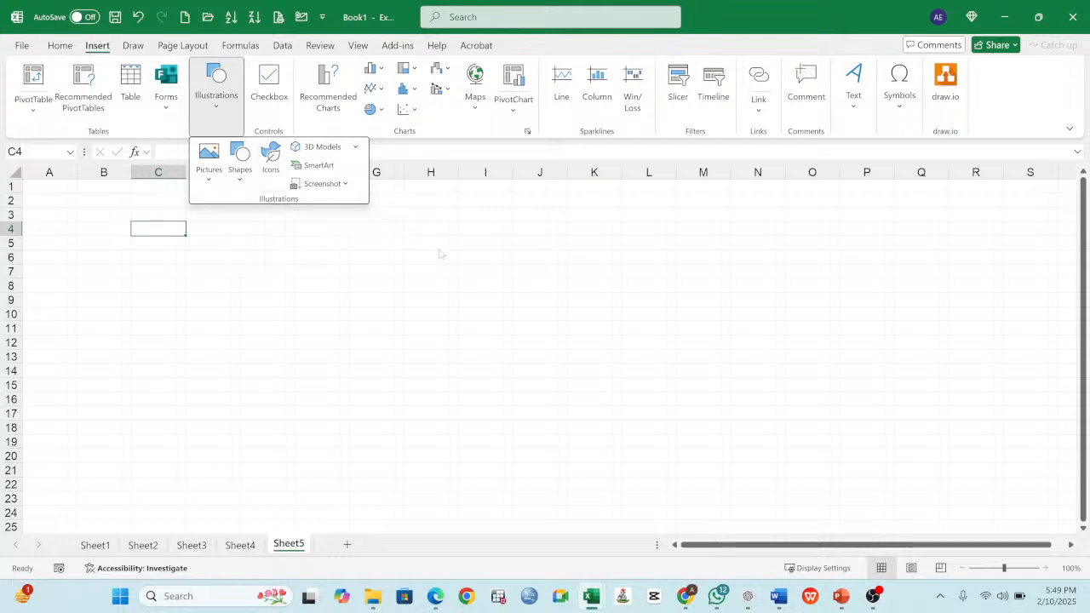
click(388, 253)
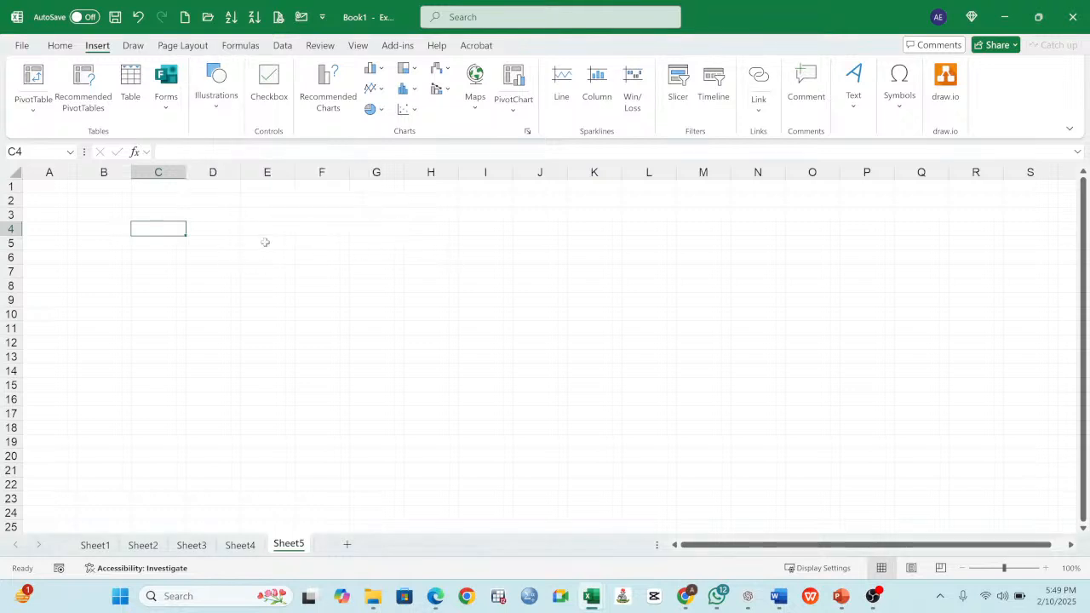